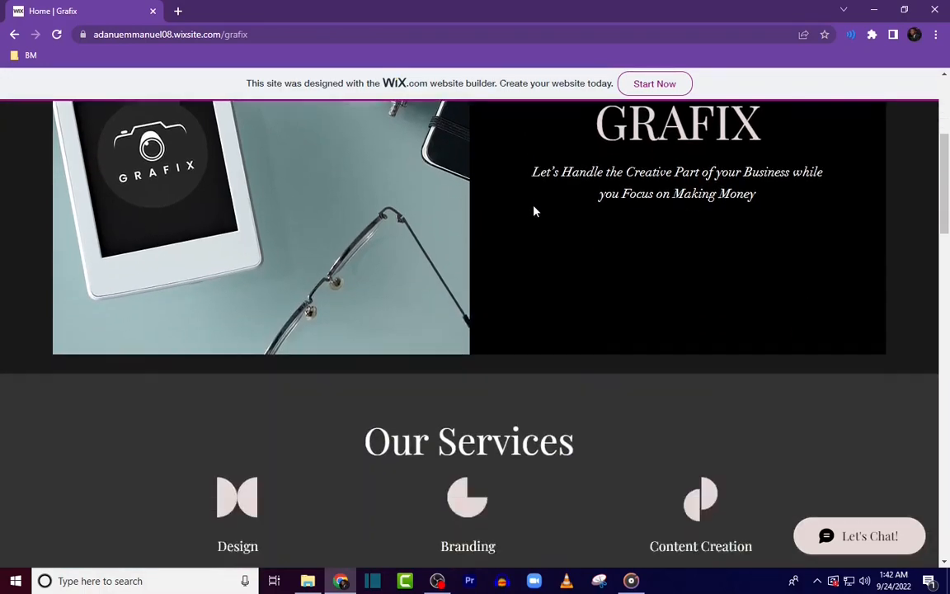
scroll(551, 252, down, 5)
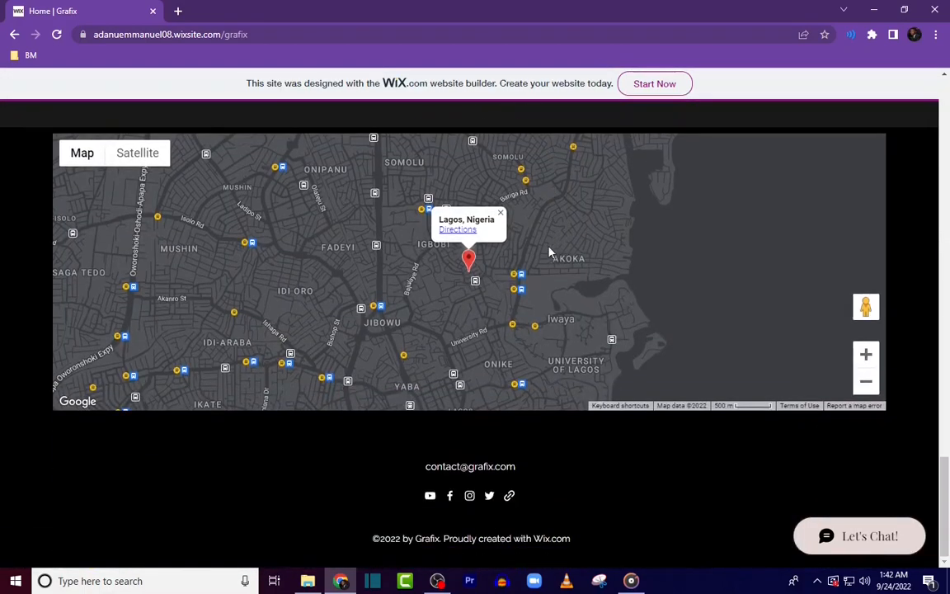
Step: Browse the finished Grafix example site's home page and its About us page
scroll(561, 273, up, 10)
scroll(560, 282, up, 10)
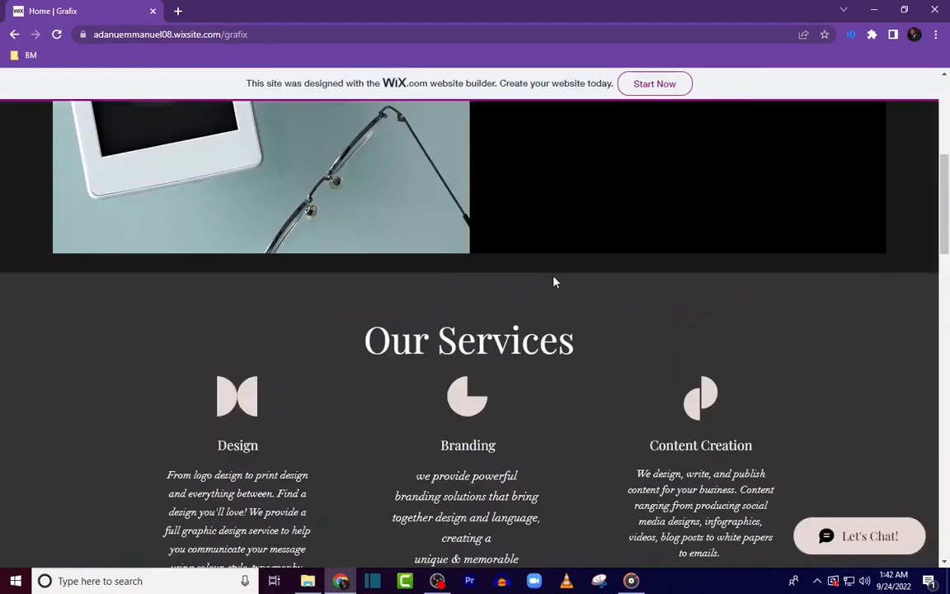
click(223, 141)
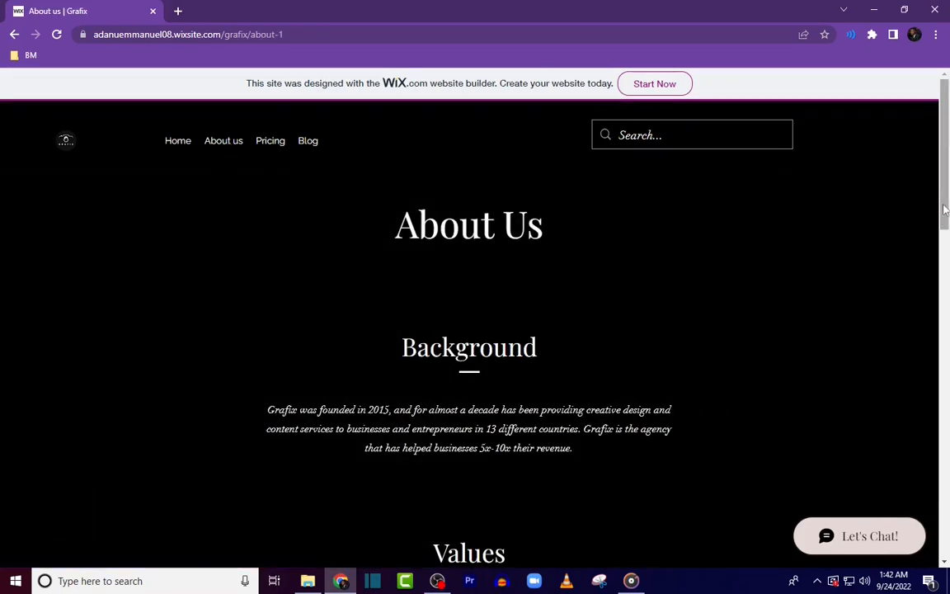
scroll(716, 284, down, 8)
scroll(716, 284, down, 6)
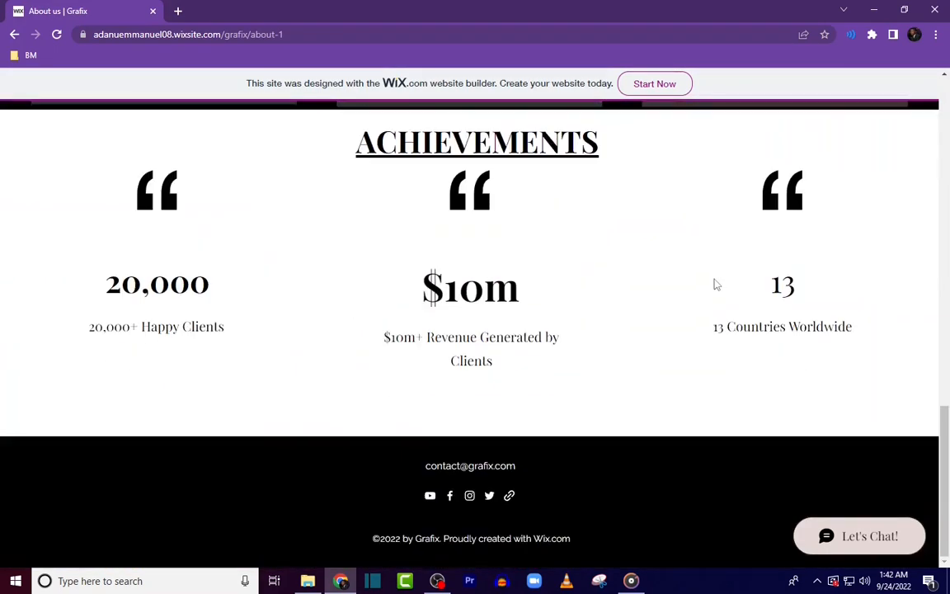
scroll(716, 284, up, 12)
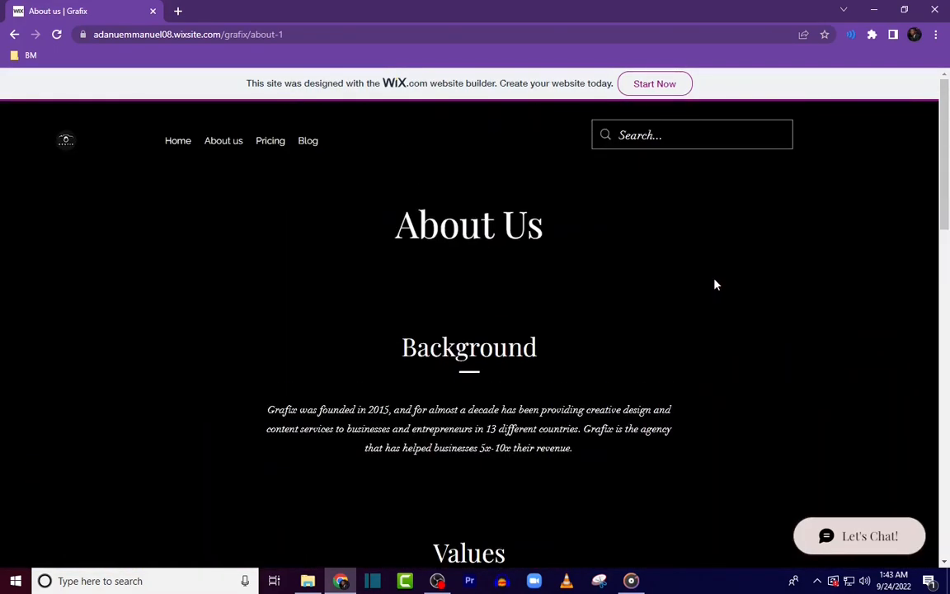
Step: View the example site's Pricing page and then its Blog page
click(272, 143)
scroll(569, 279, up, 1)
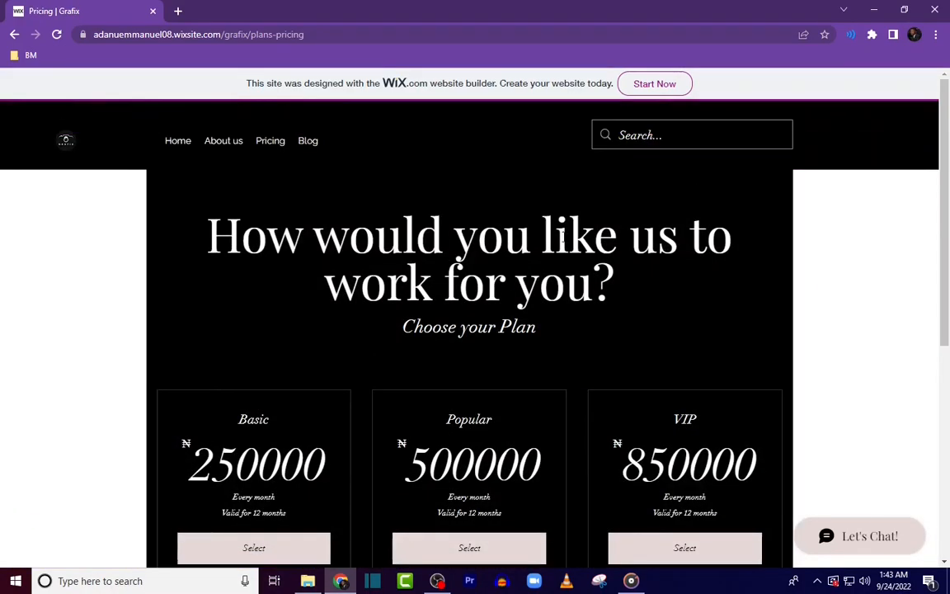
scroll(569, 278, down, 10)
scroll(568, 278, up, 10)
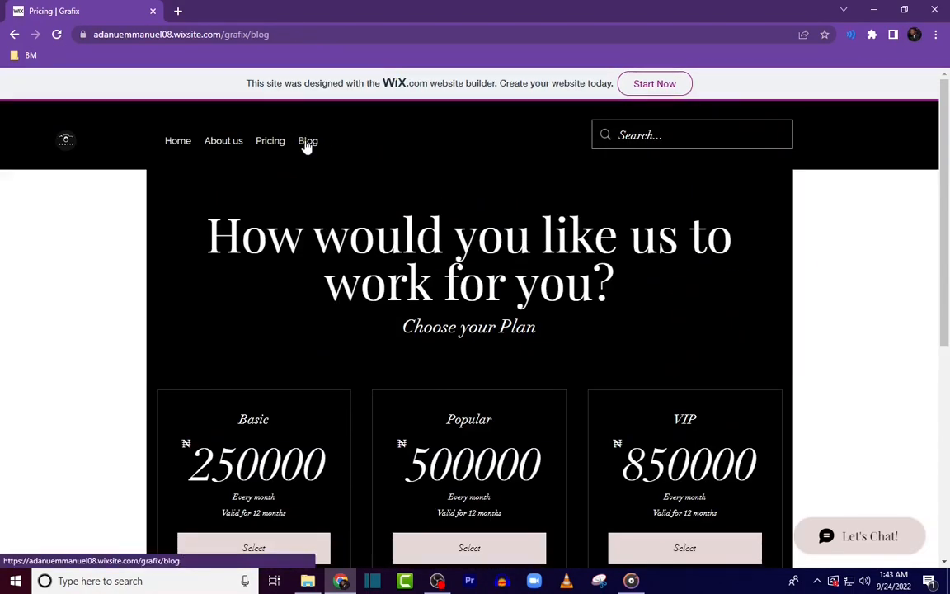
click(308, 142)
Step: Open the site's chat widget and send the message "Hi"
click(869, 539)
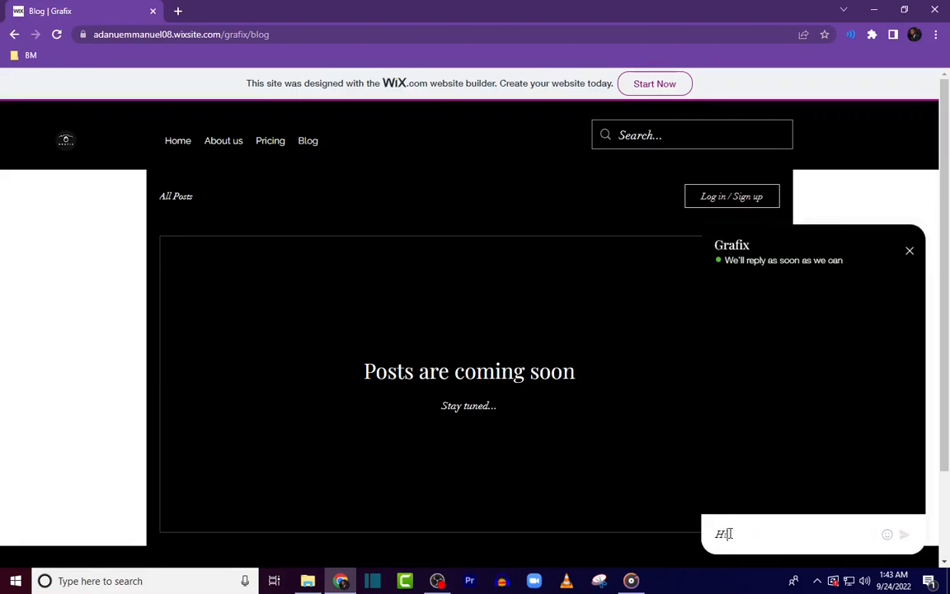
text(Hi)
key(Return)
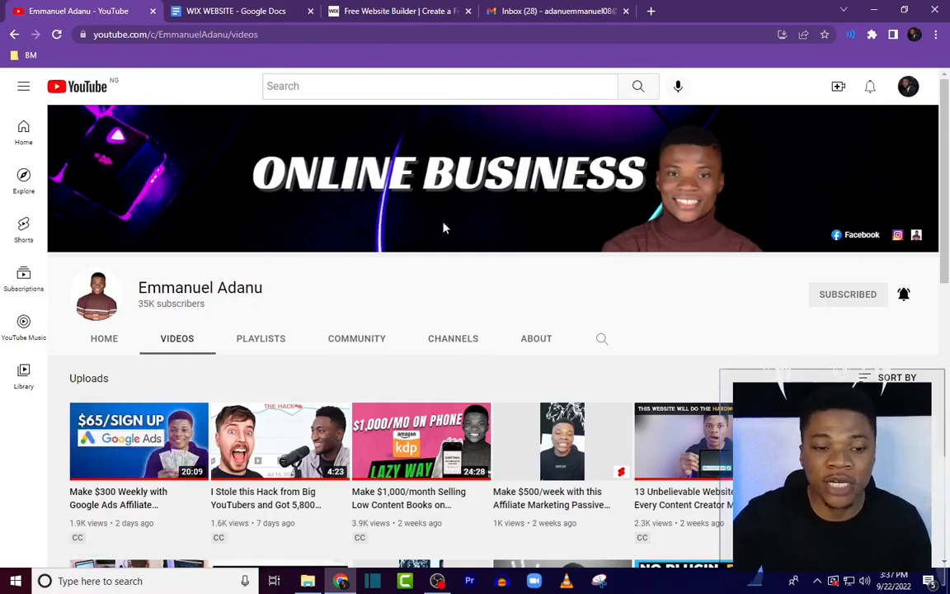
Step: Switch to the WIX WEBSITE brief document and read through its content from top to bottom
scroll(443, 227, down, 3)
scroll(577, 264, up, 2)
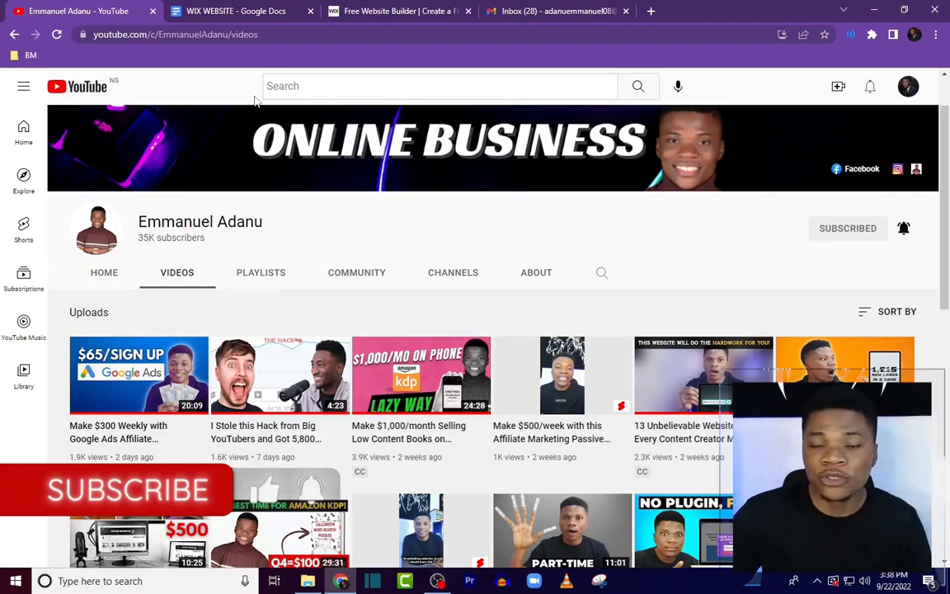
click(247, 12)
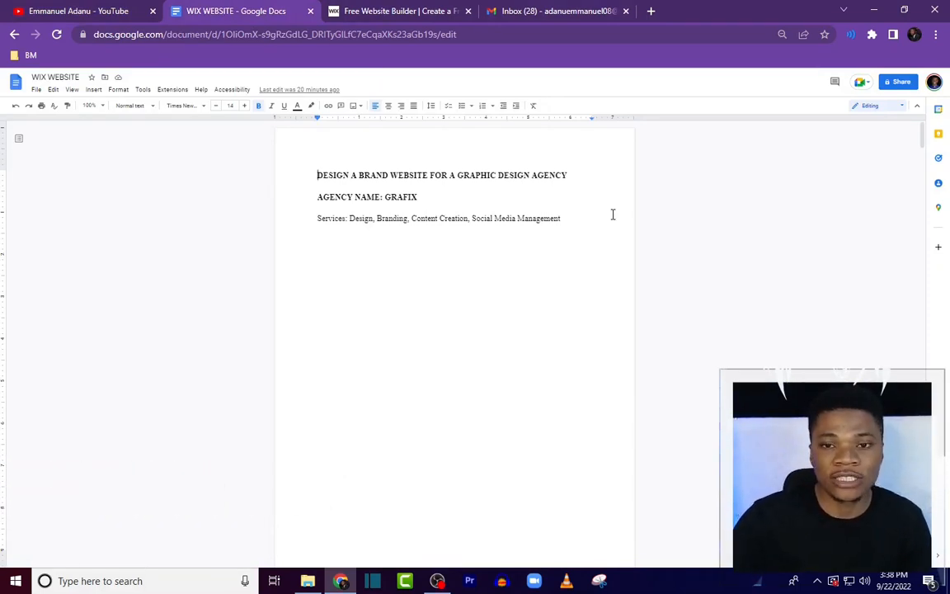
scroll(613, 215, down, 10)
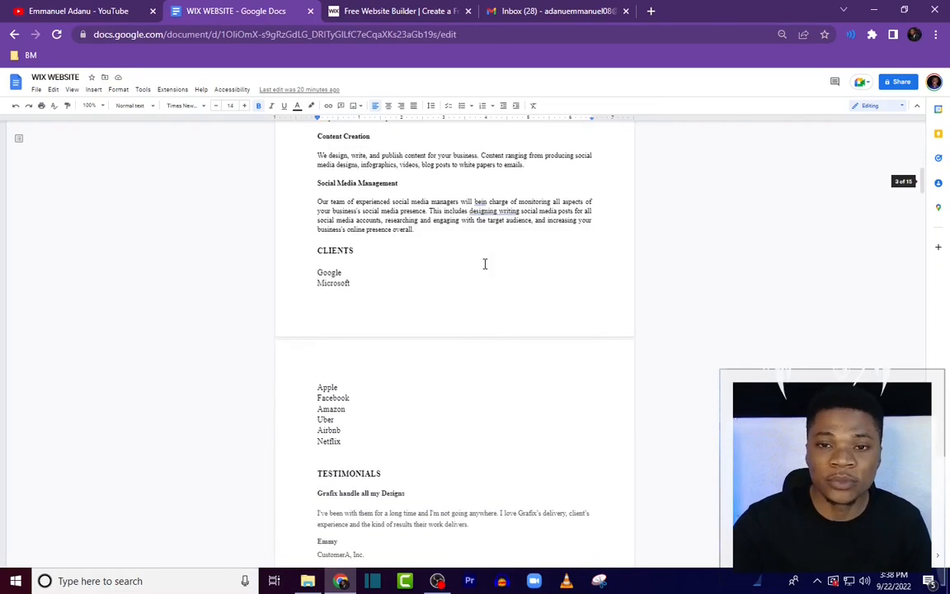
scroll(462, 288, down, 1)
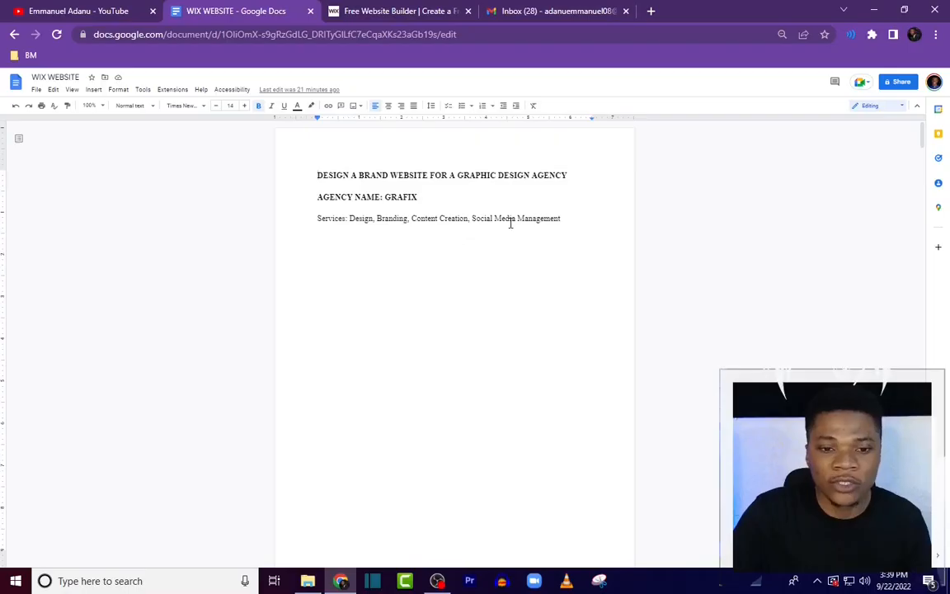
scroll(541, 235, down, 20)
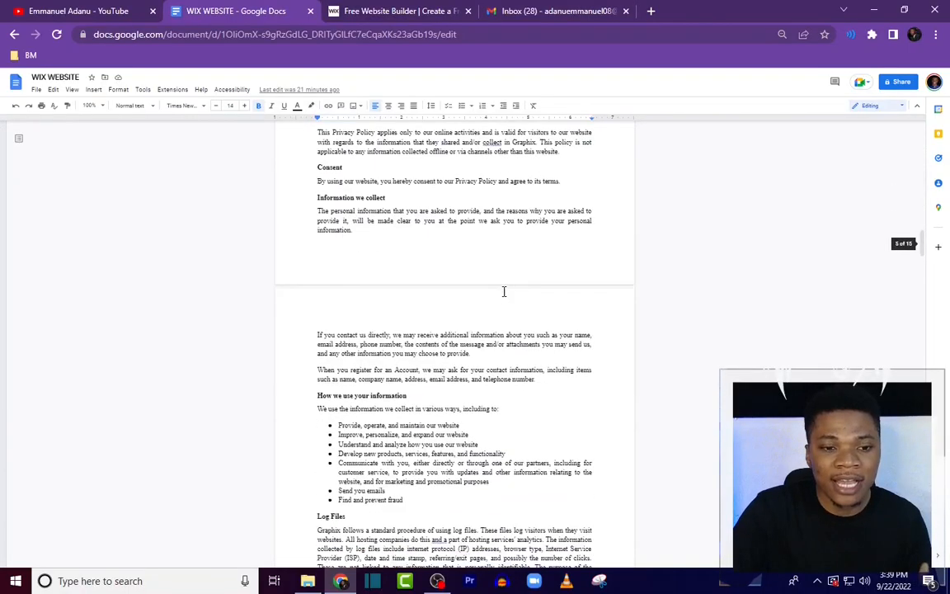
scroll(504, 291, down, 15)
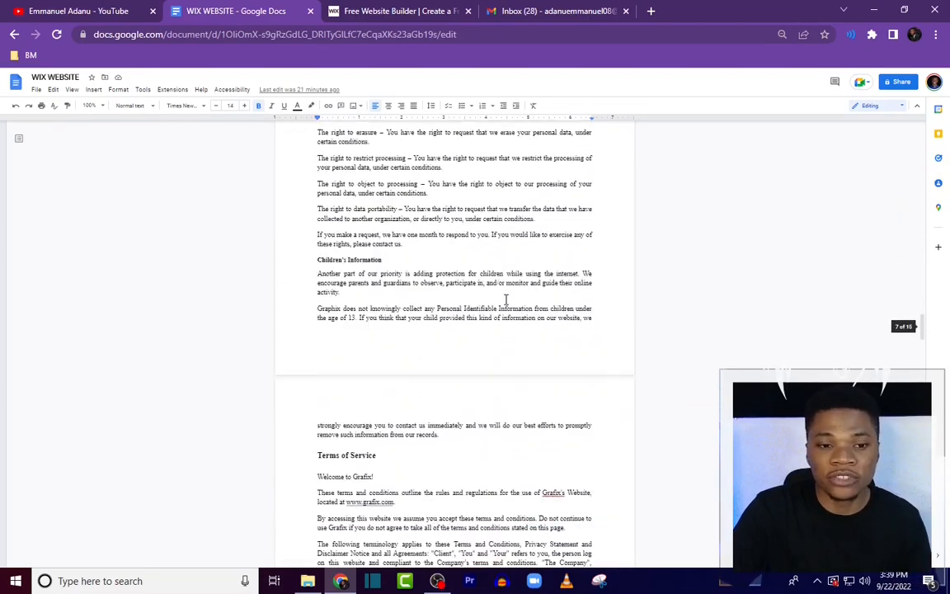
scroll(505, 300, down, 12)
scroll(506, 293, down, 15)
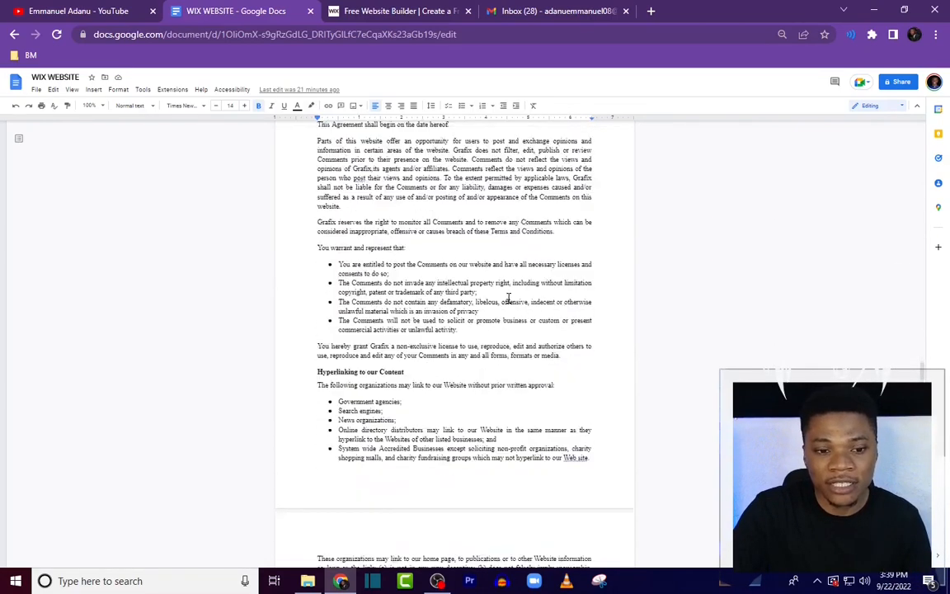
scroll(504, 284, down, 10)
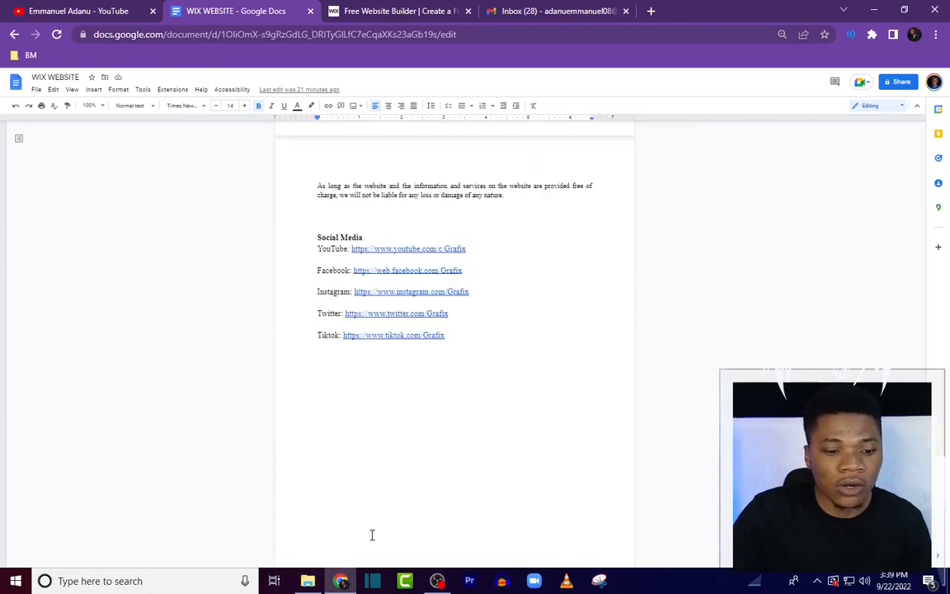
Step: Open the Grafix Agency downloads folder to review the prepared images and refresh its view
click(307, 581)
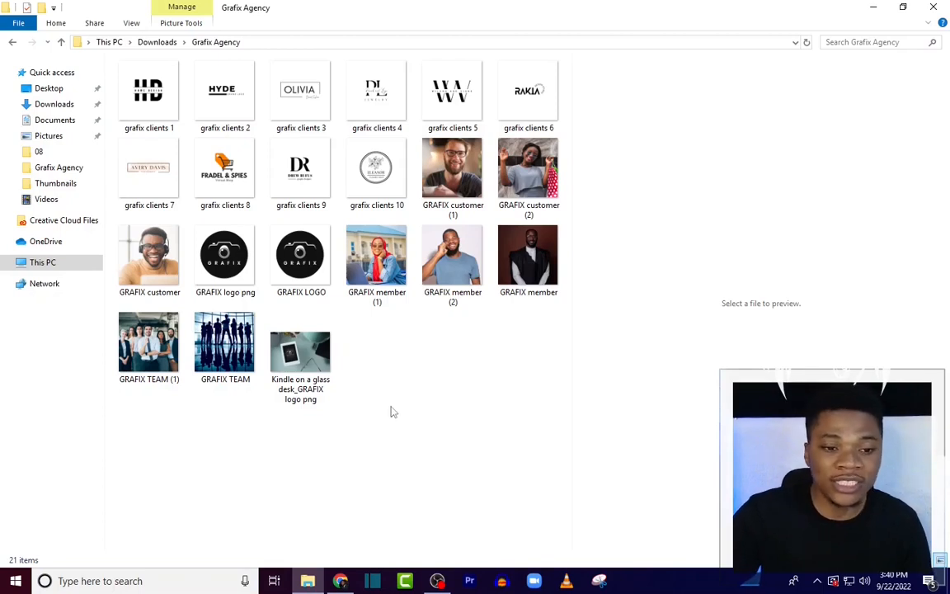
right_click(462, 382)
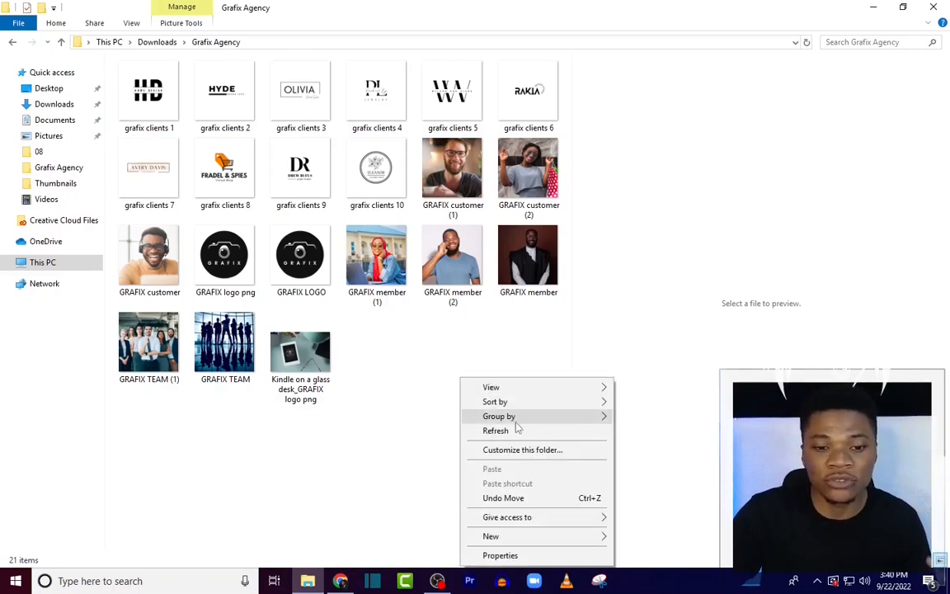
click(513, 429)
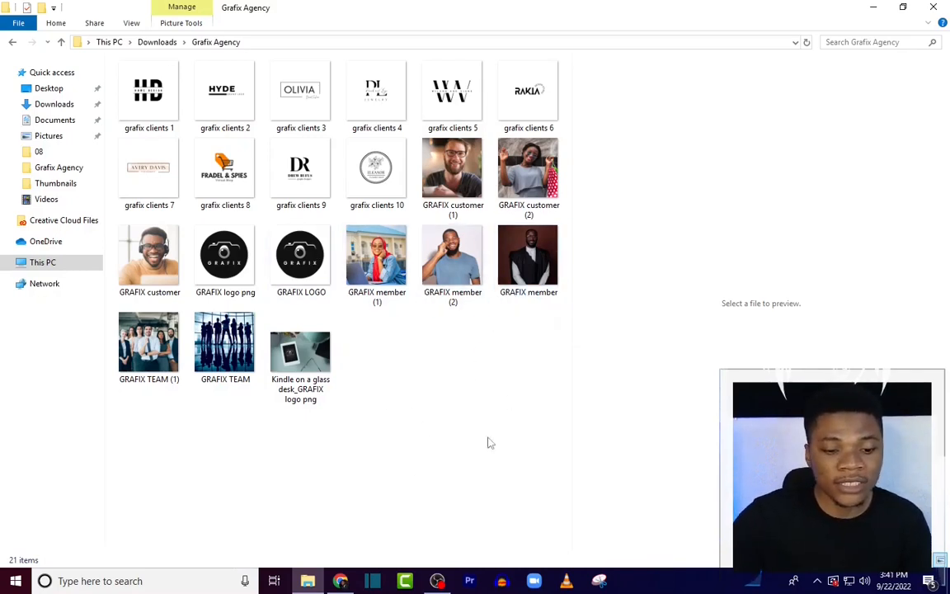
Step: Return to the browser and browse the Wix homepage tab
click(340, 581)
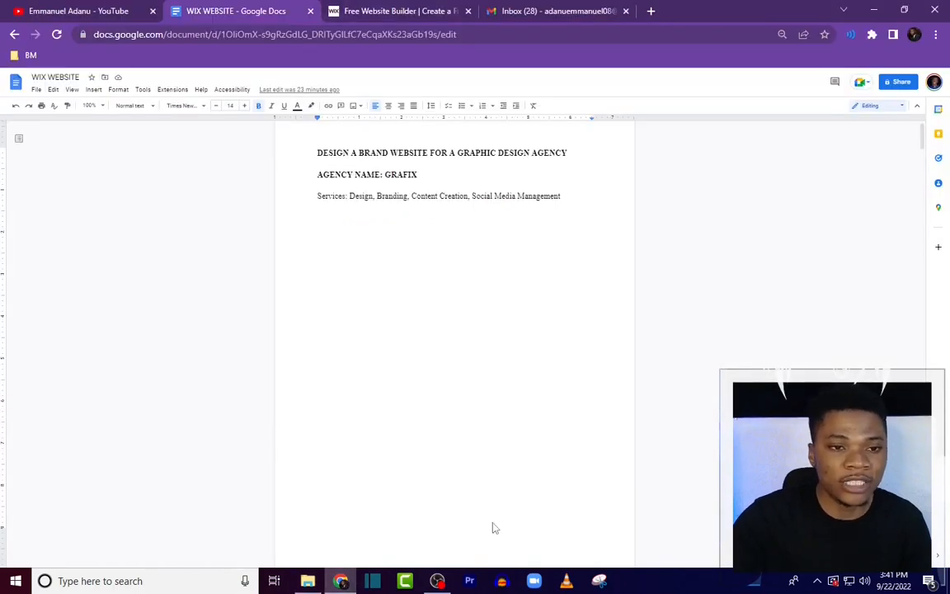
click(439, 11)
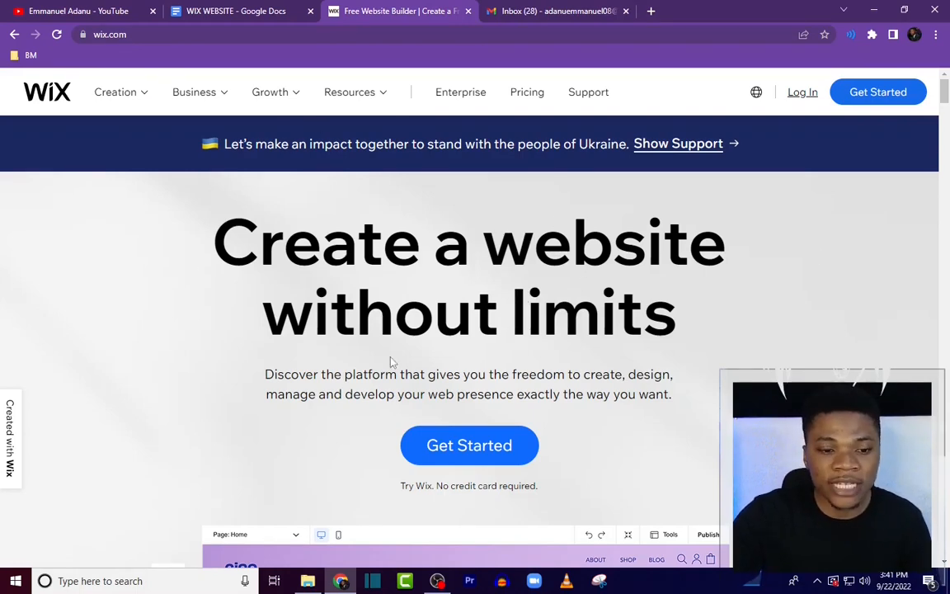
scroll(391, 362, down, 3)
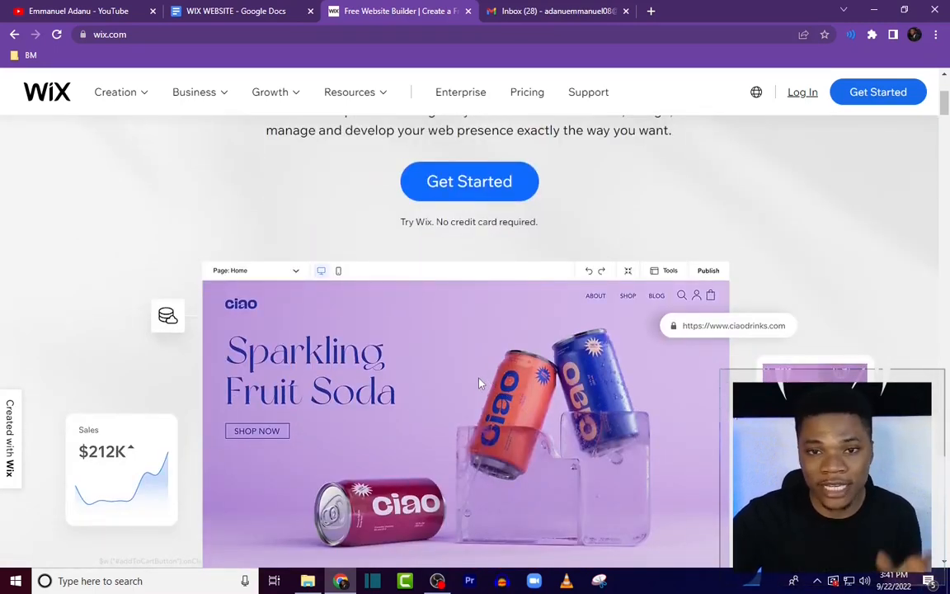
scroll(481, 383, up, 3)
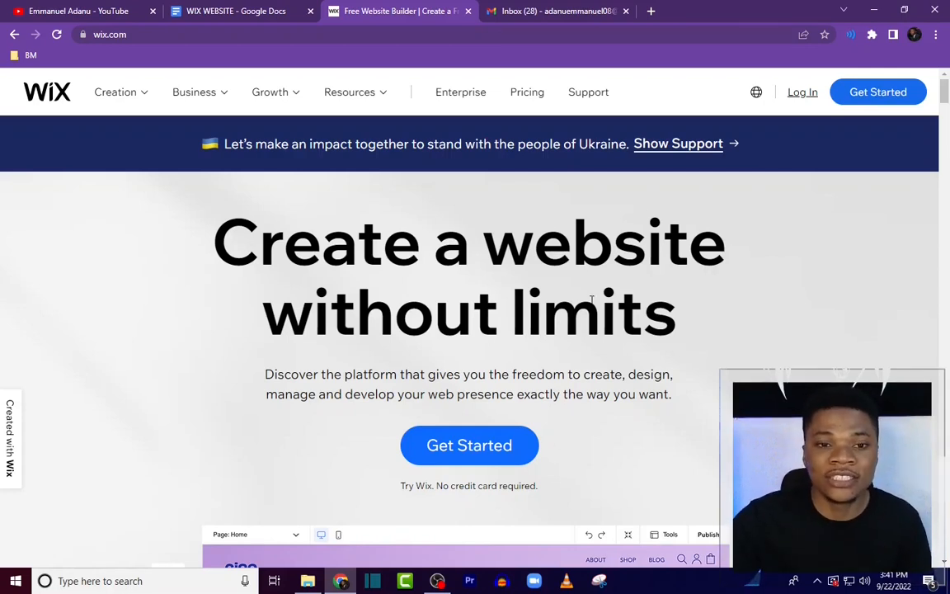
Step: Compare Wix's premium Website Plans on the pricing page, then open the Sign Up page via Get Started
click(526, 92)
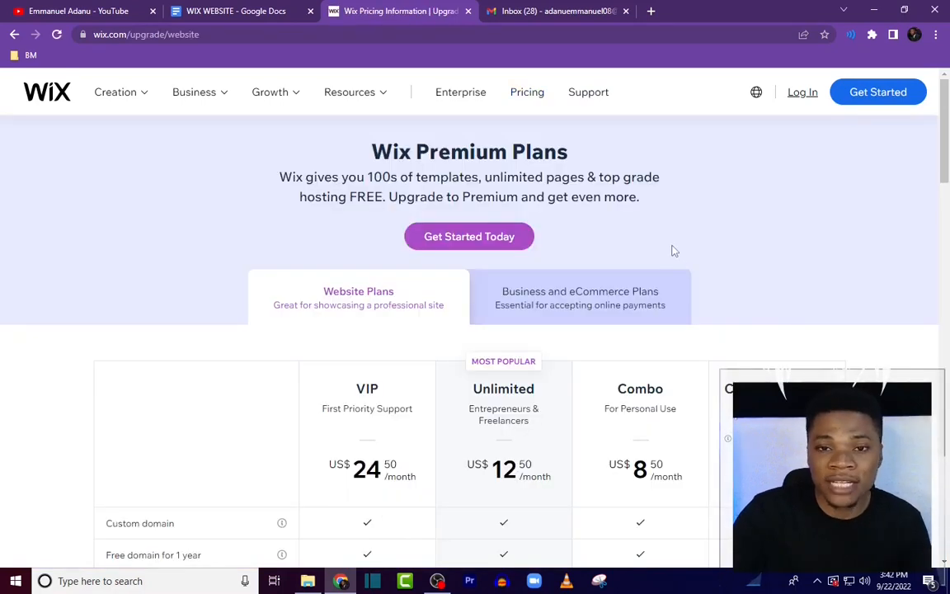
scroll(629, 356, down, 5)
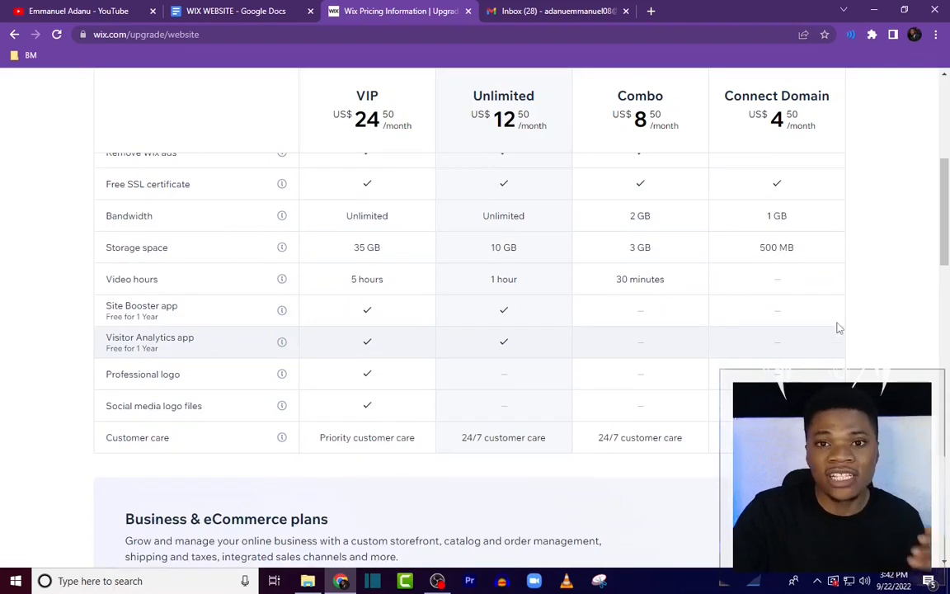
scroll(892, 262, down, 1)
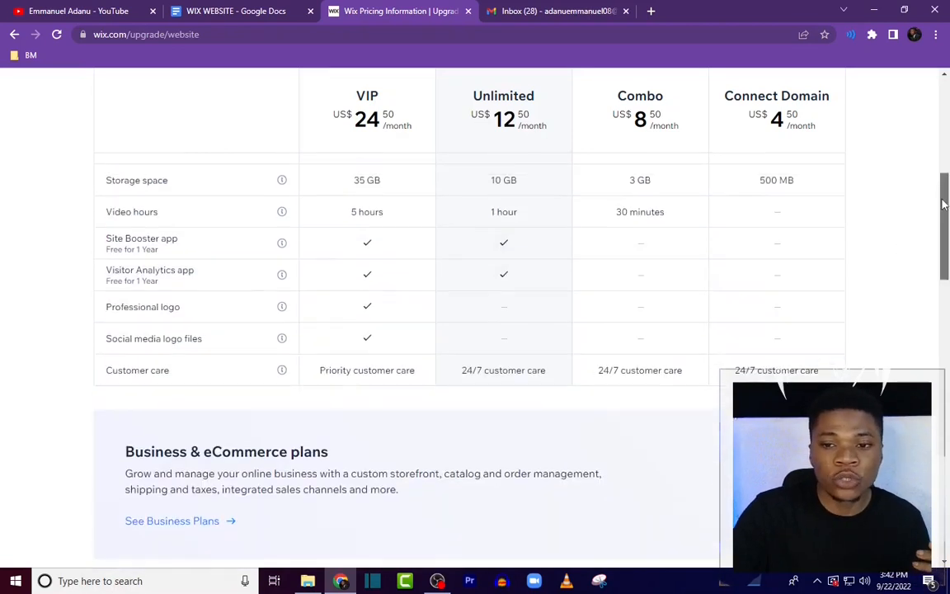
scroll(949, 173, up, 3)
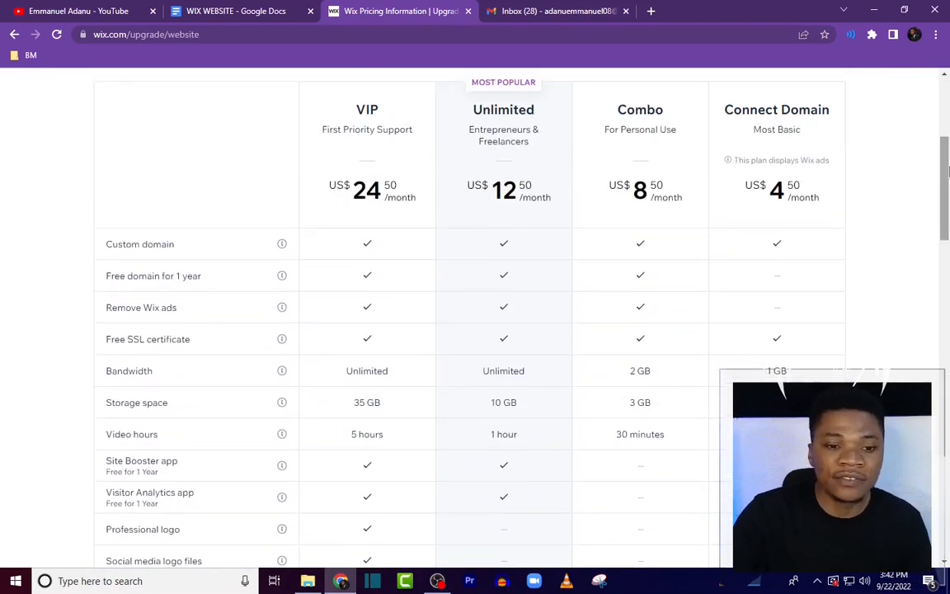
scroll(876, 235, up, 3)
scroll(872, 334, down, 3)
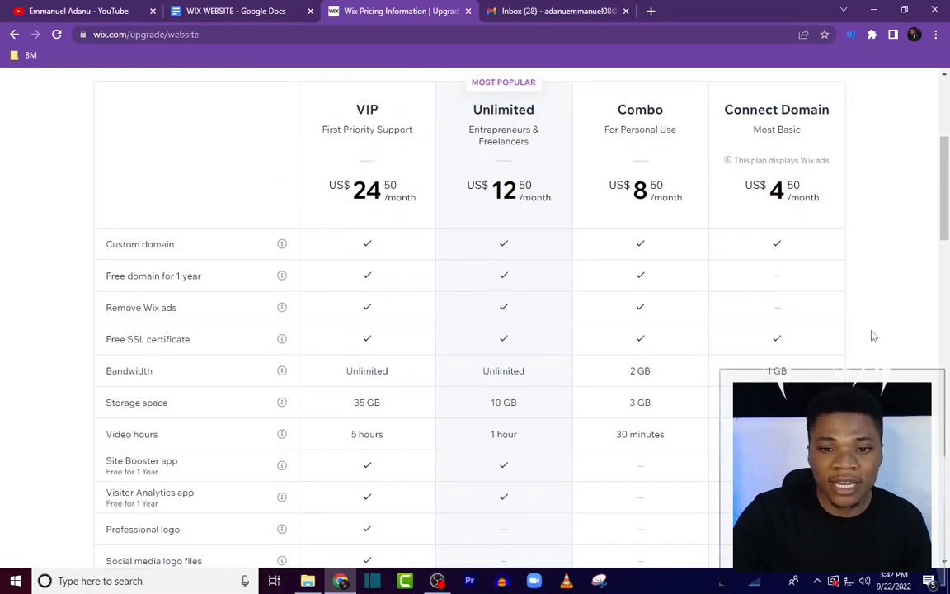
scroll(858, 186, up, 1)
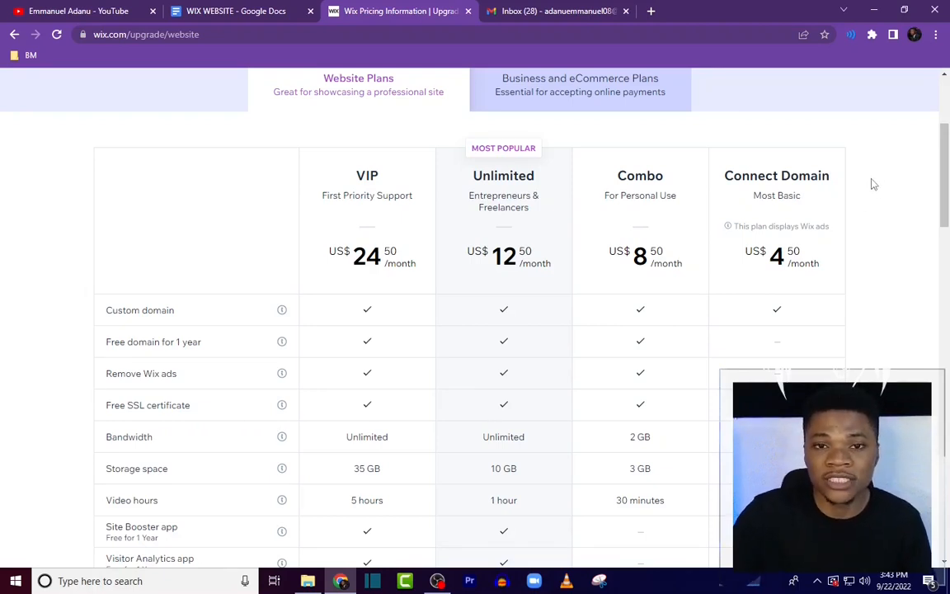
scroll(875, 185, up, 4)
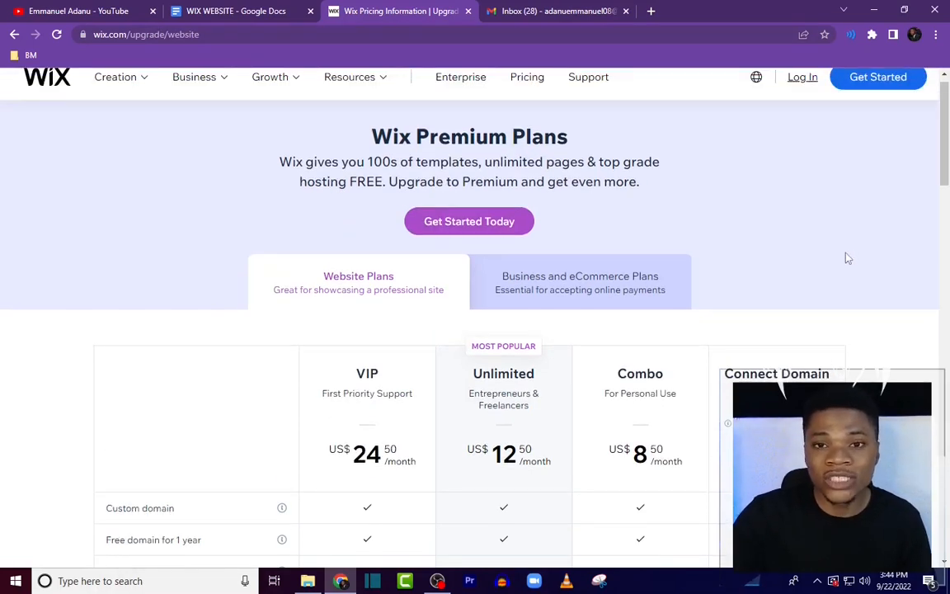
scroll(847, 262, down, 4)
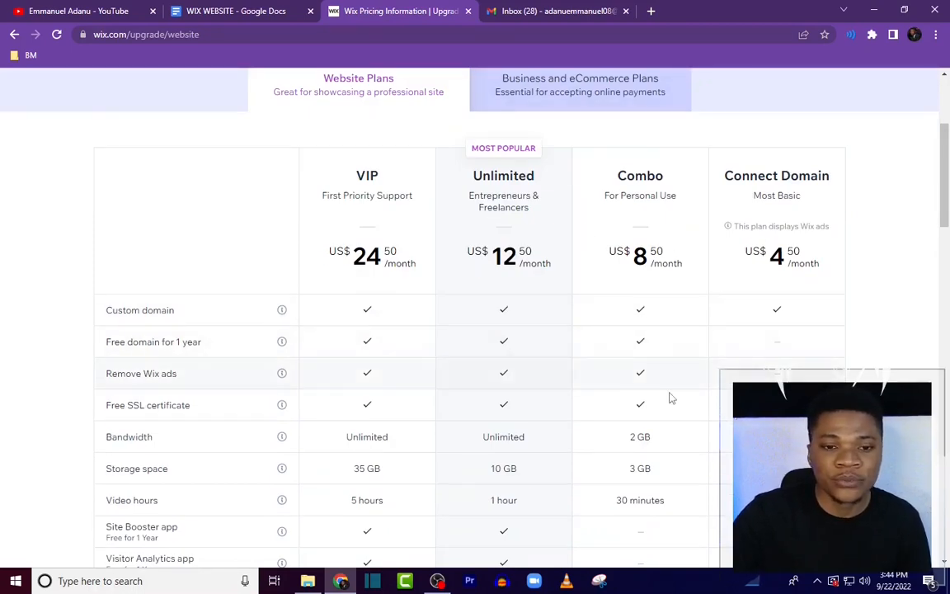
scroll(672, 463, down, 5)
scroll(685, 463, up, 7)
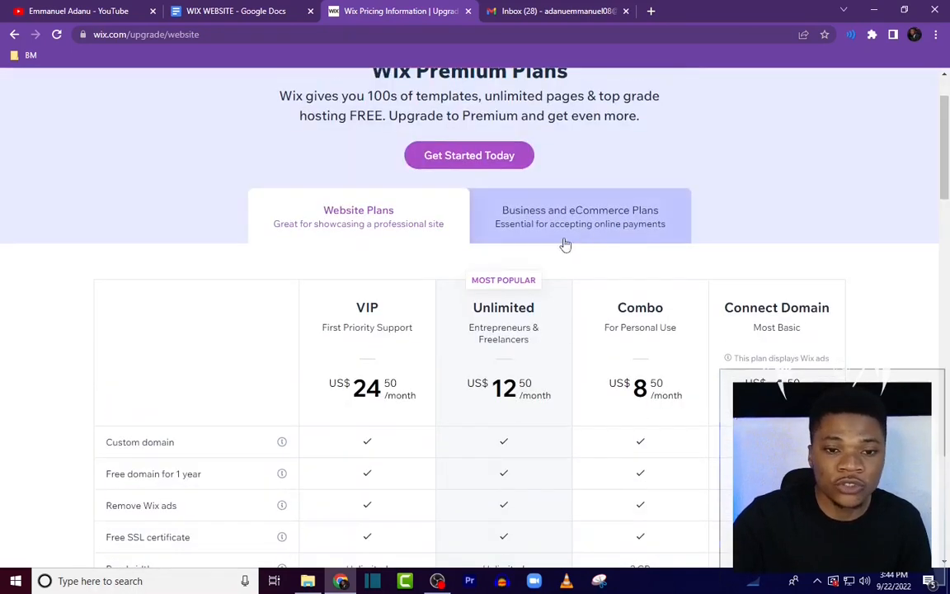
scroll(565, 245, up, 2)
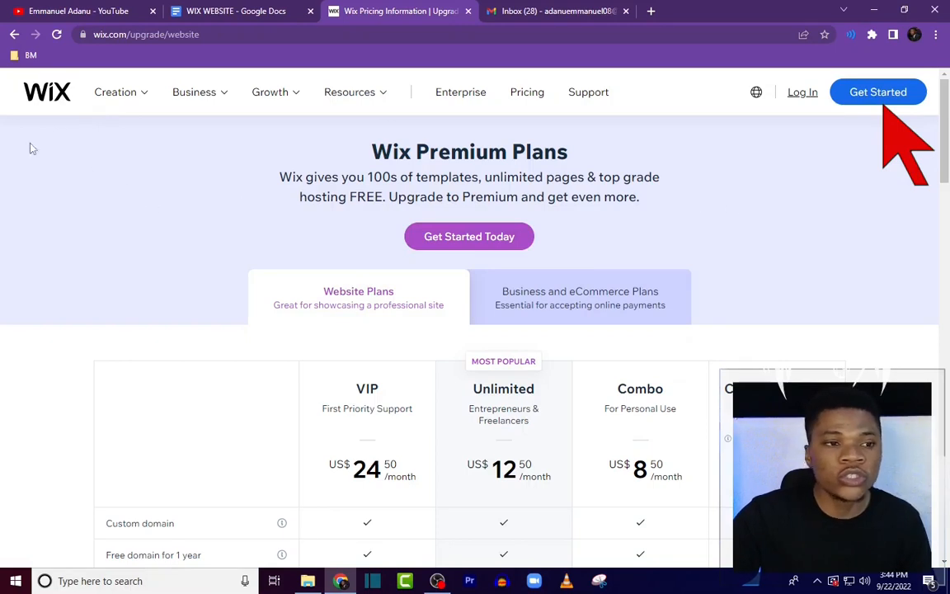
click(878, 91)
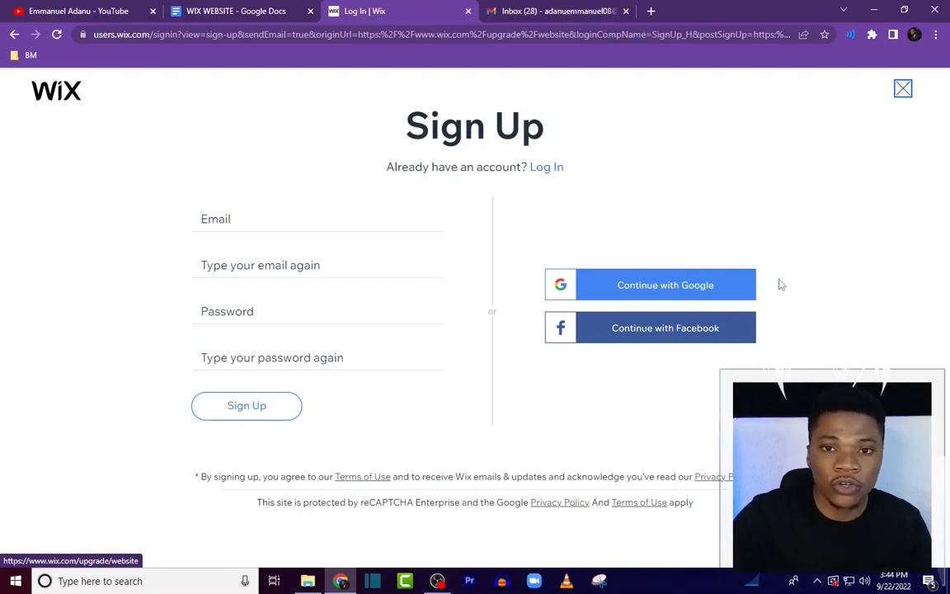
Step: Sign up for Wix with a Google account and start the site setup questionnaire
click(664, 285)
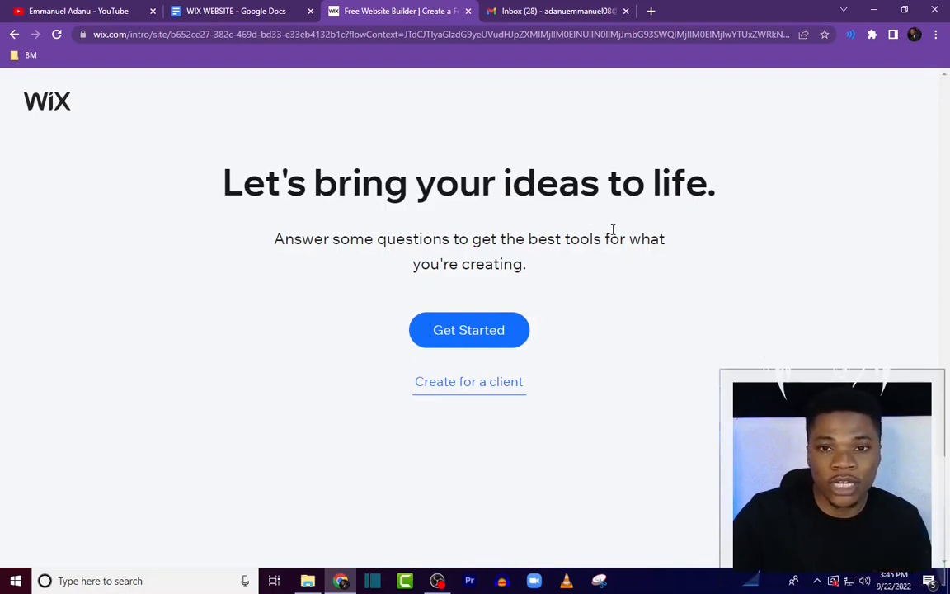
click(501, 333)
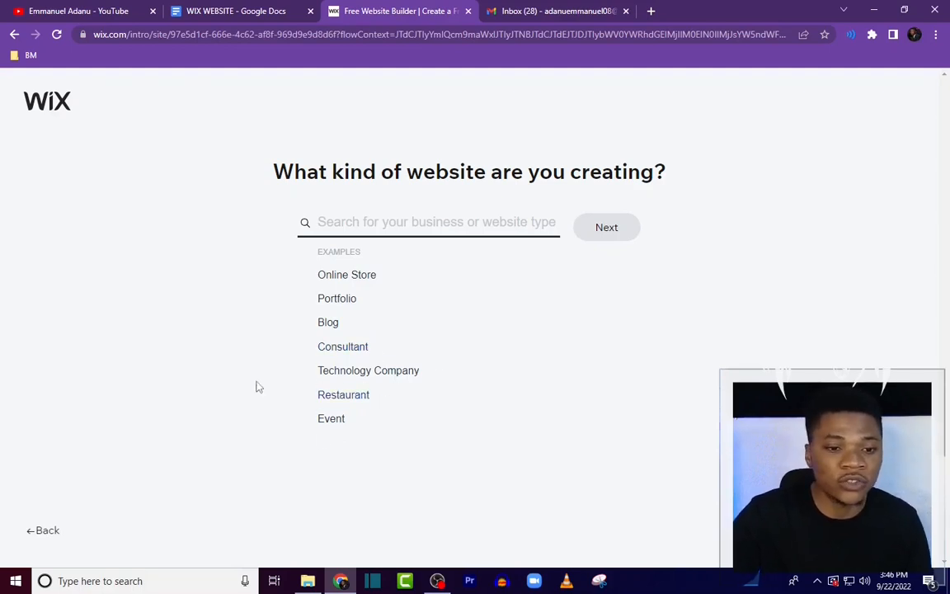
Step: Choose Creative Portfolio as the kind of website being created
click(334, 300)
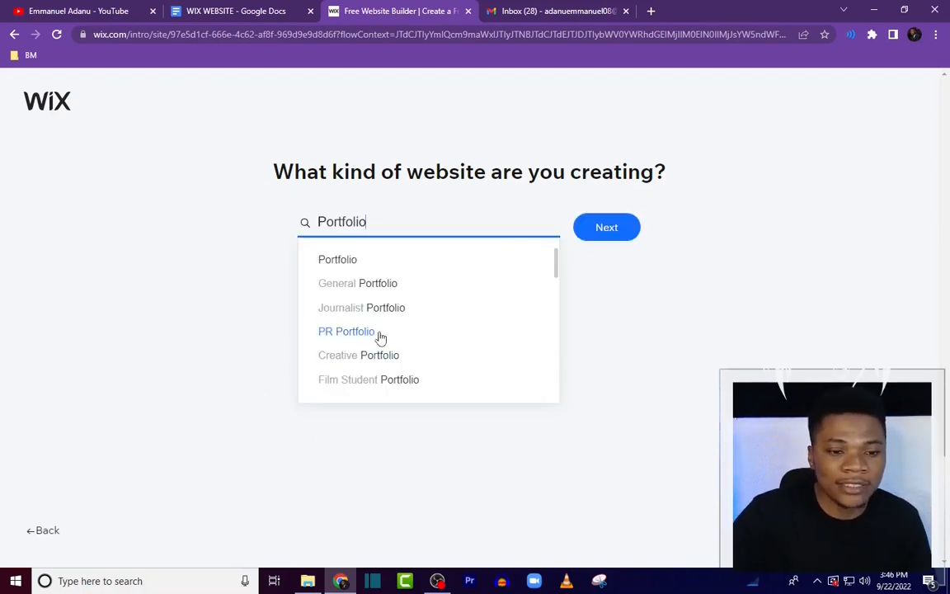
click(388, 354)
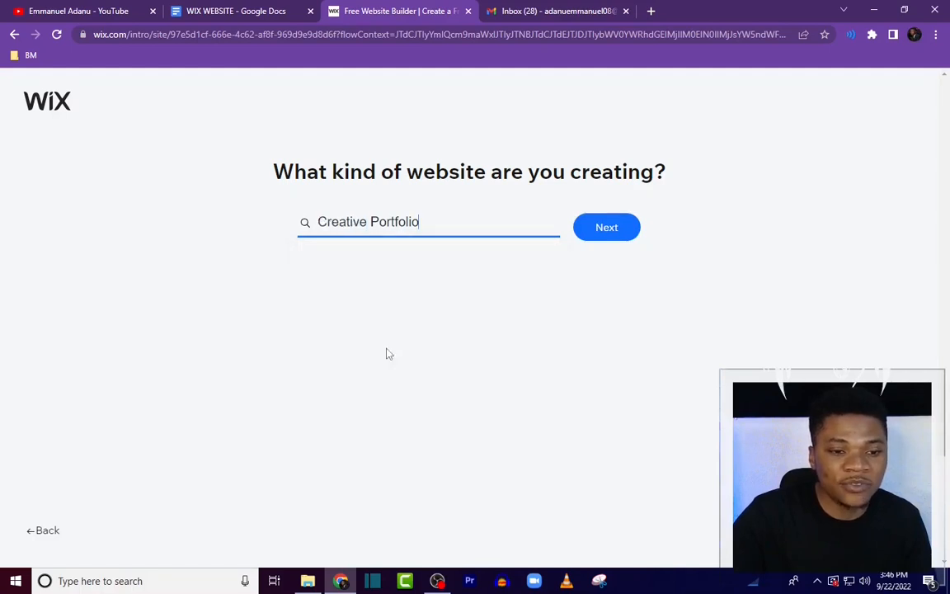
click(607, 228)
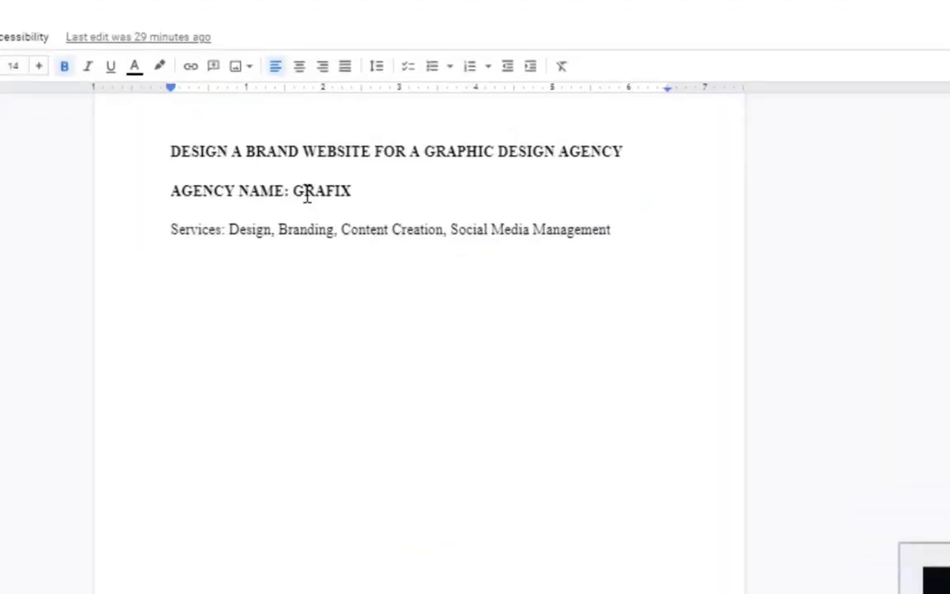
Step: Name the website Grafix and continue
click(368, 11)
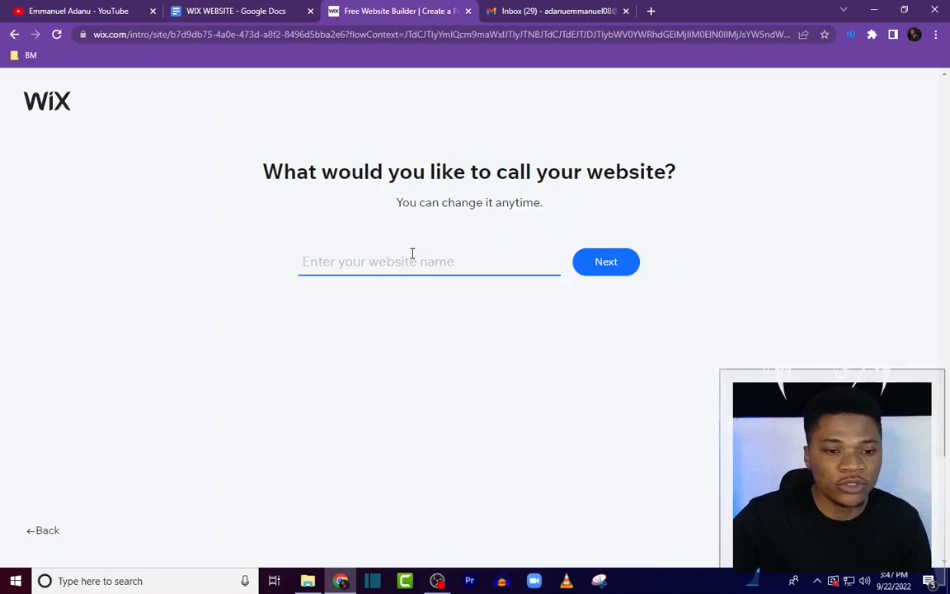
text(Grafix)
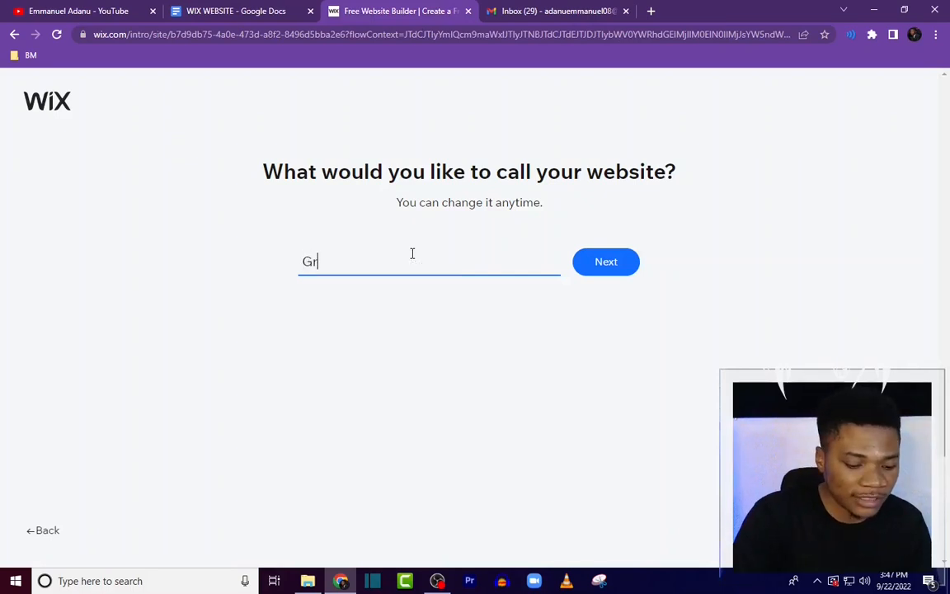
click(598, 264)
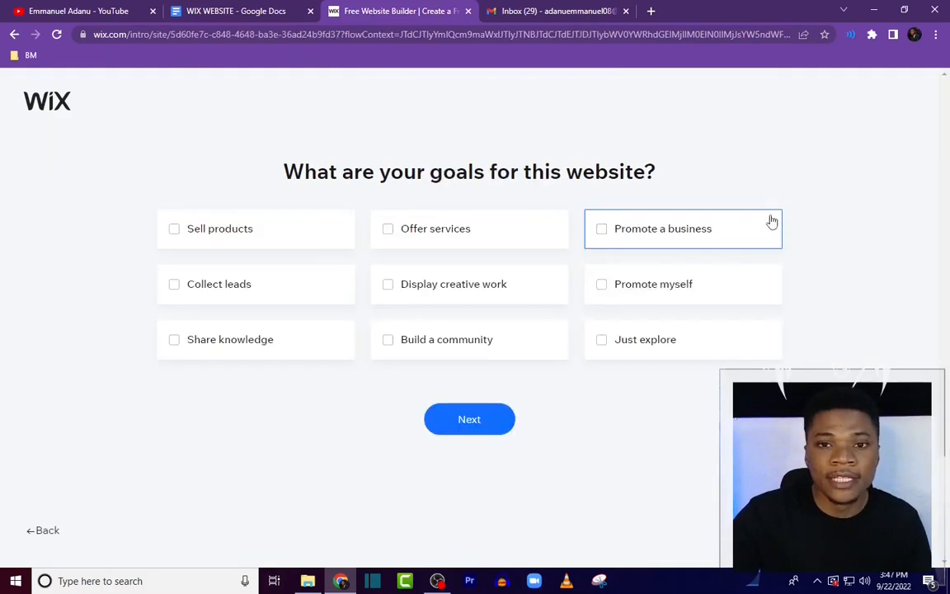
Step: Select Offer services, Promote a business, Display creative work and Collect leads as the website goals
click(389, 235)
click(599, 236)
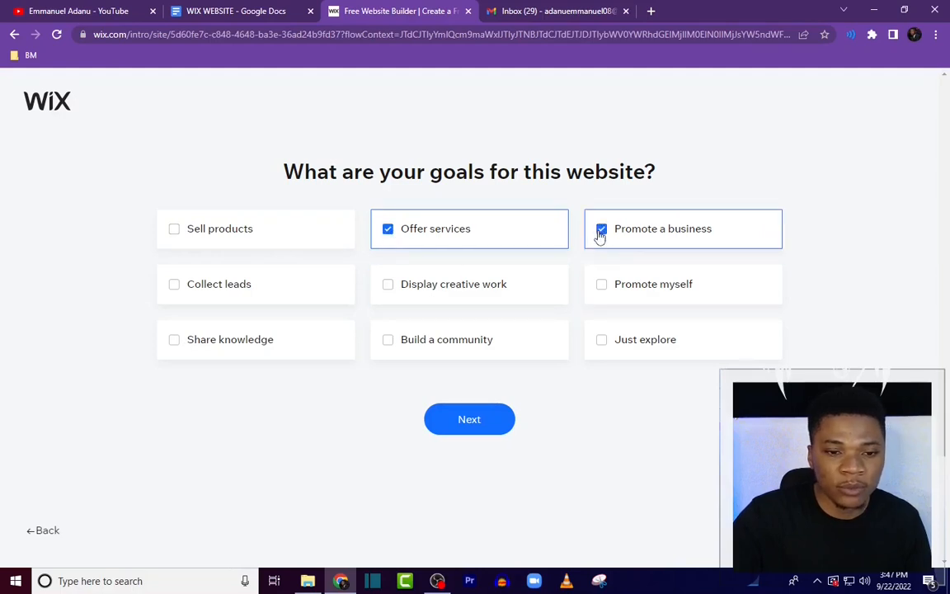
click(389, 285)
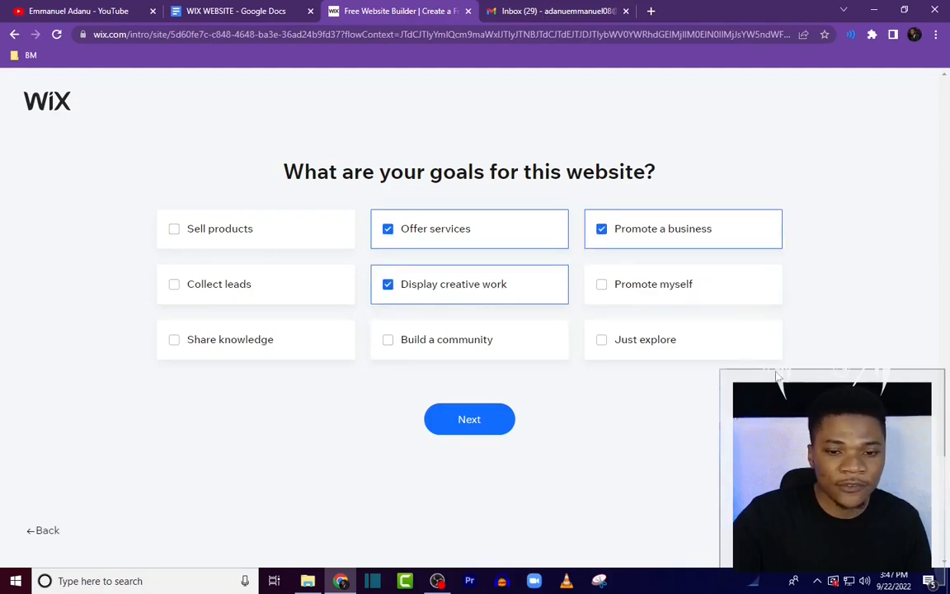
click(175, 291)
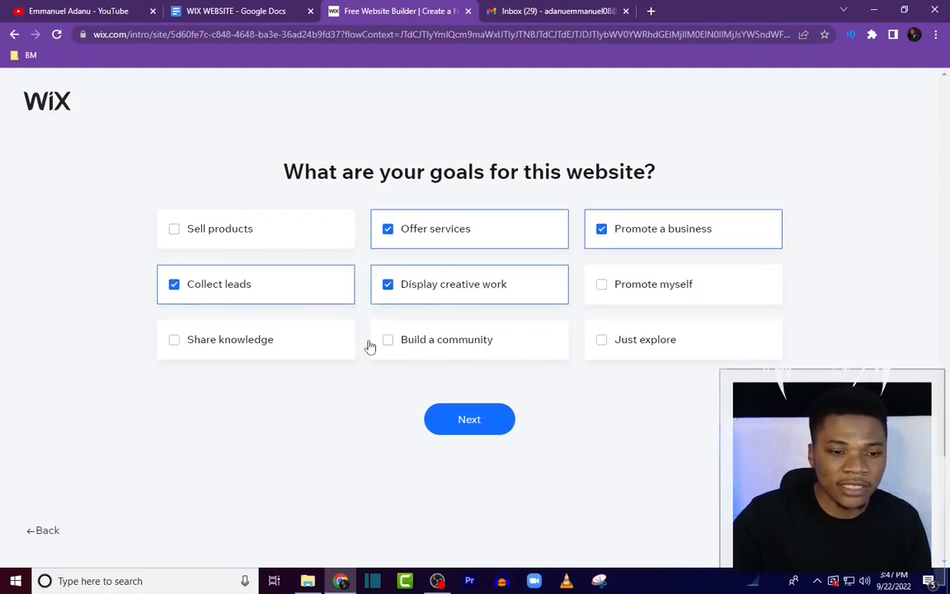
click(482, 418)
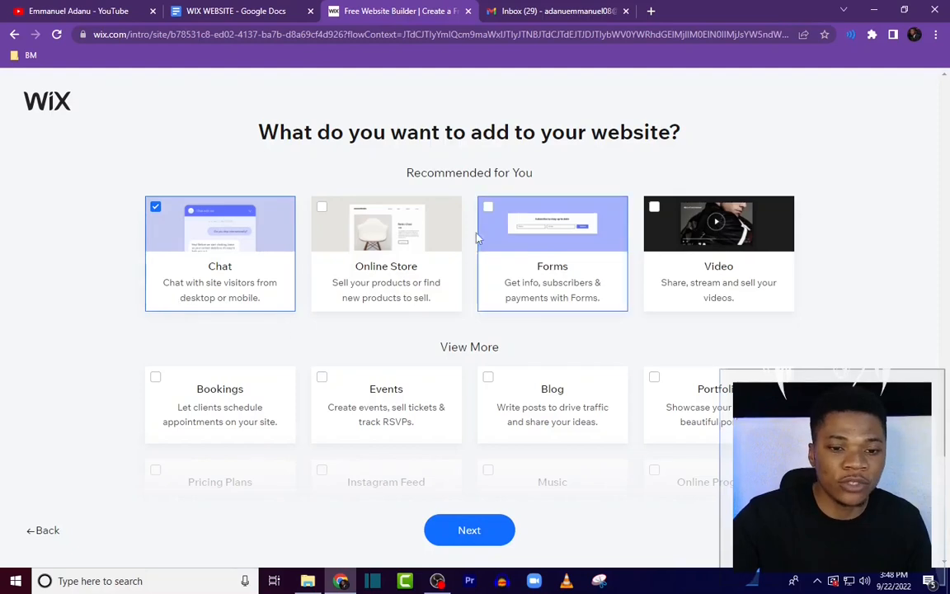
Step: Add Forms, Pricing Plans, Blog and Portfolio features alongside Chat, then continue
click(487, 207)
scroll(726, 387, down, 1)
scroll(165, 248, down, 3)
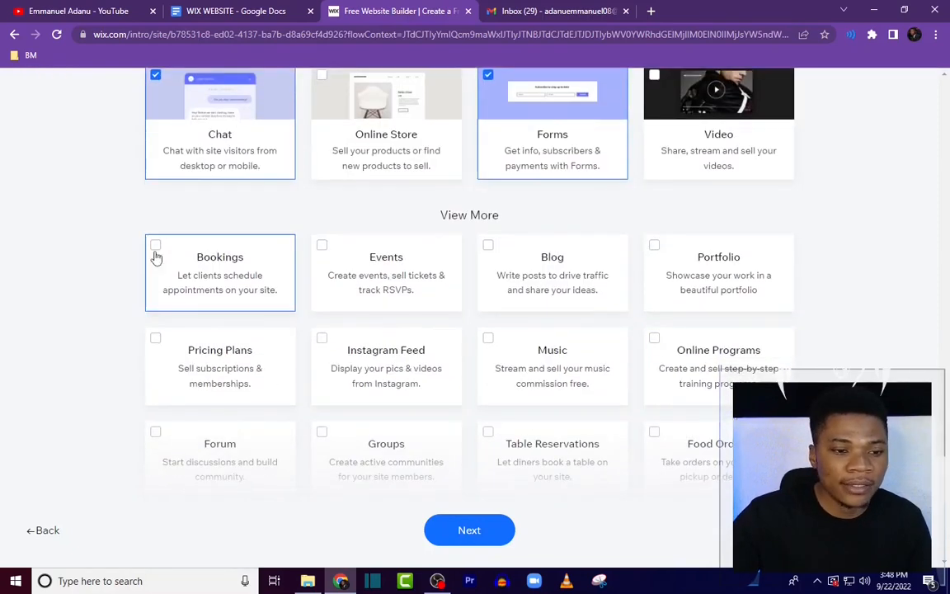
click(156, 207)
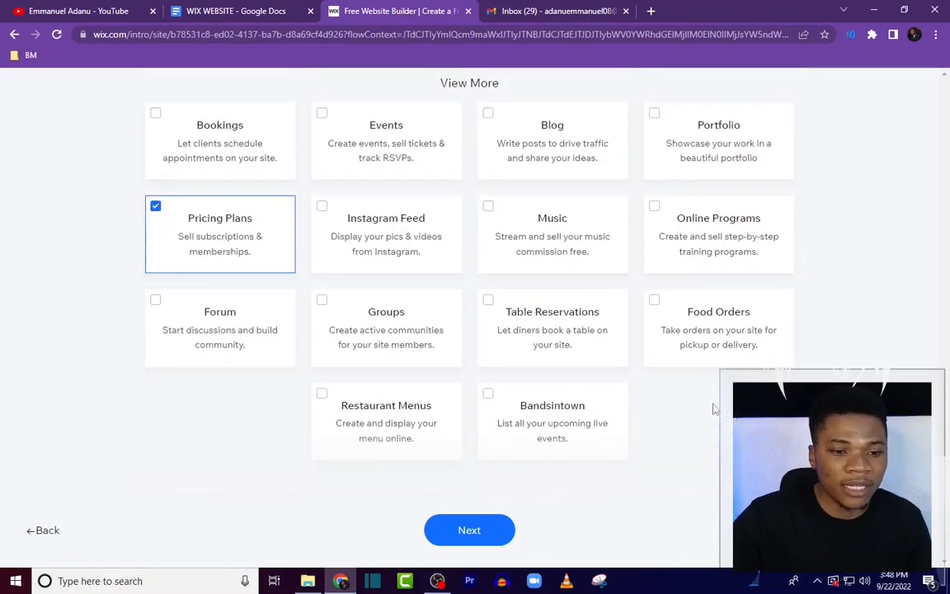
scroll(494, 258, up, 2)
click(495, 258)
click(718, 273)
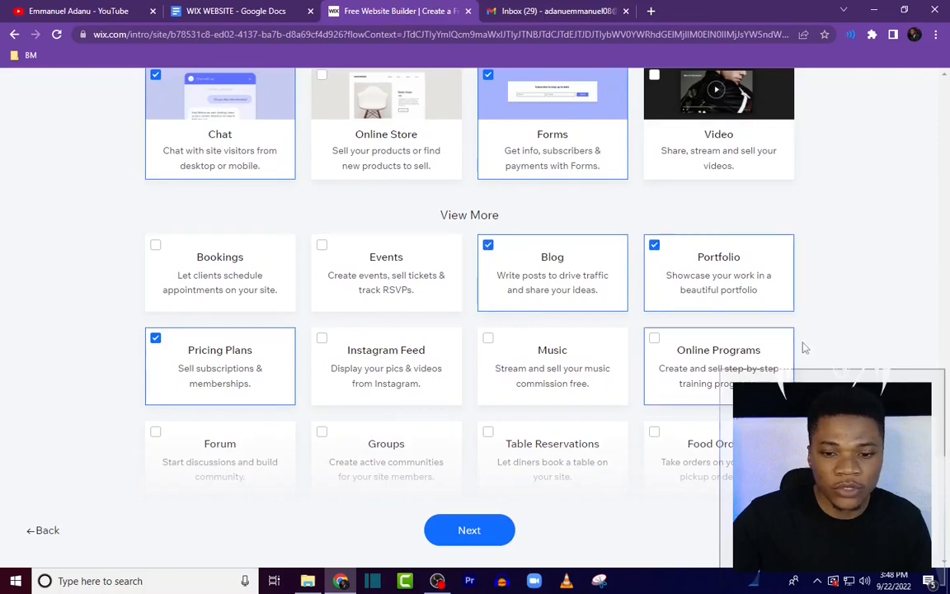
scroll(494, 286, down, 1)
scroll(494, 286, up, 2)
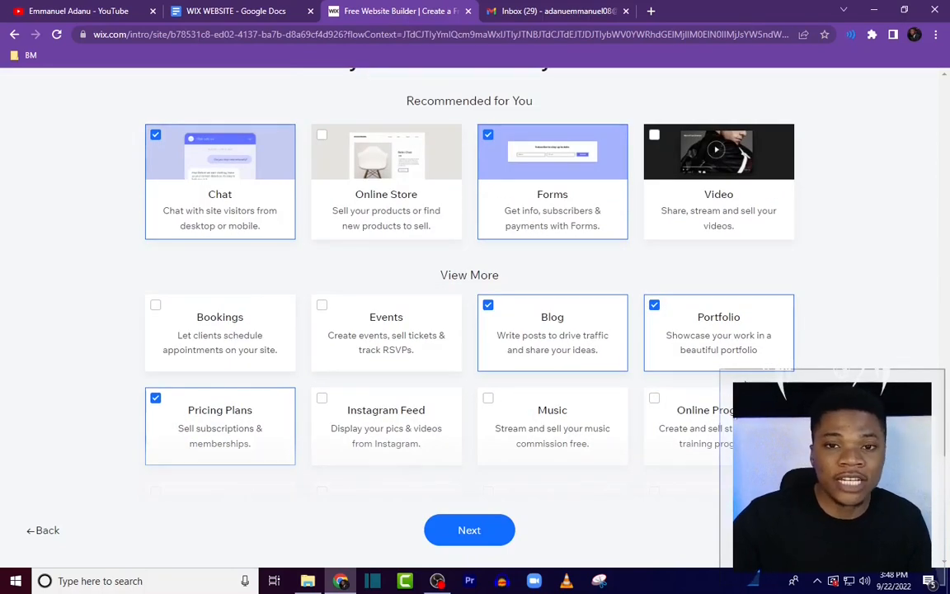
scroll(799, 345, up, 1)
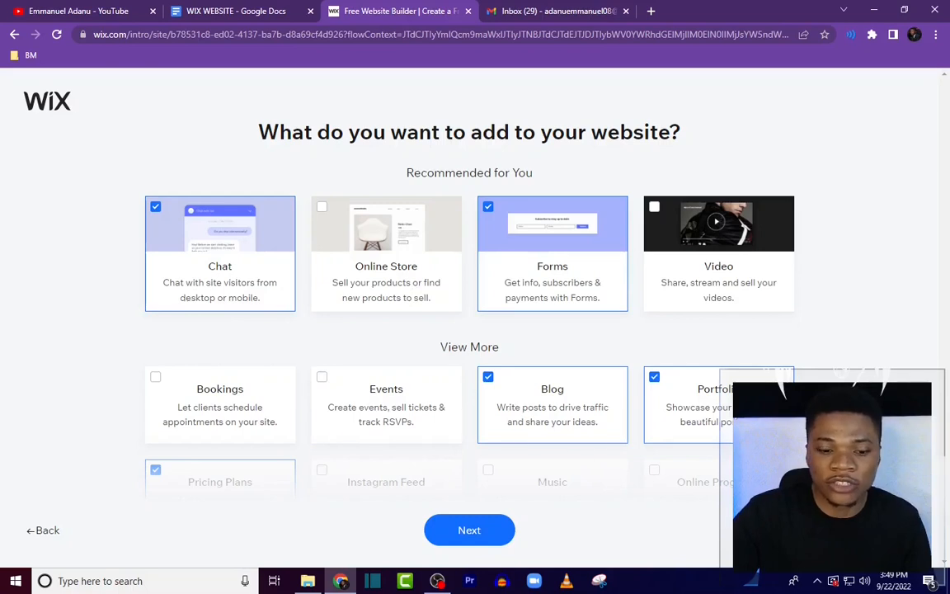
click(462, 533)
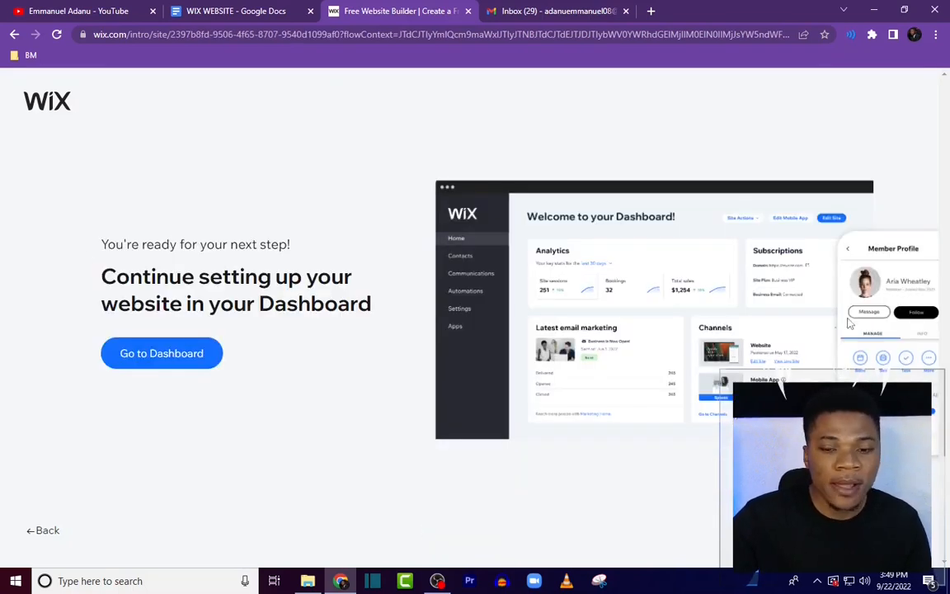
Step: Go to the dashboard and look over its sidebar sections
click(189, 353)
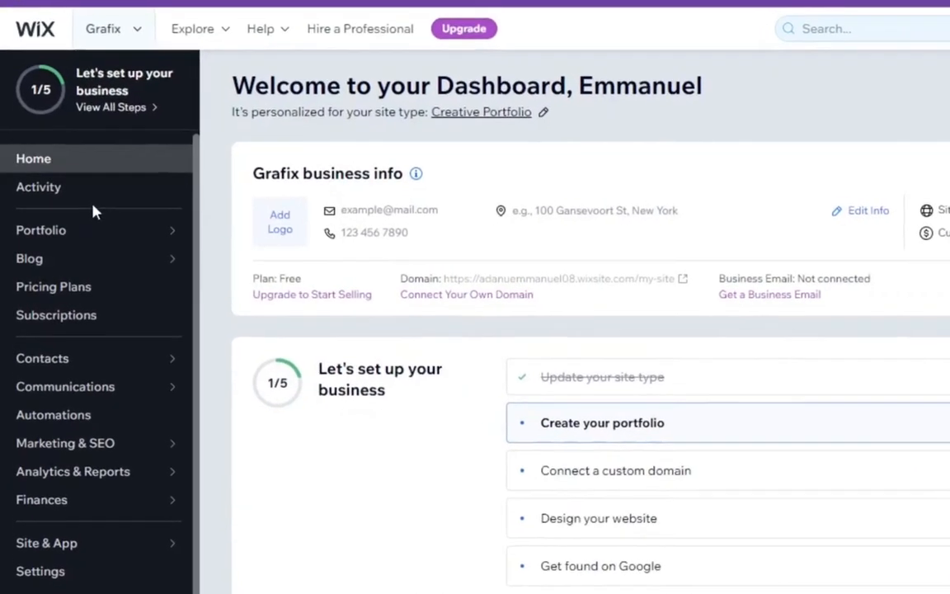
mouse_move(18, 270)
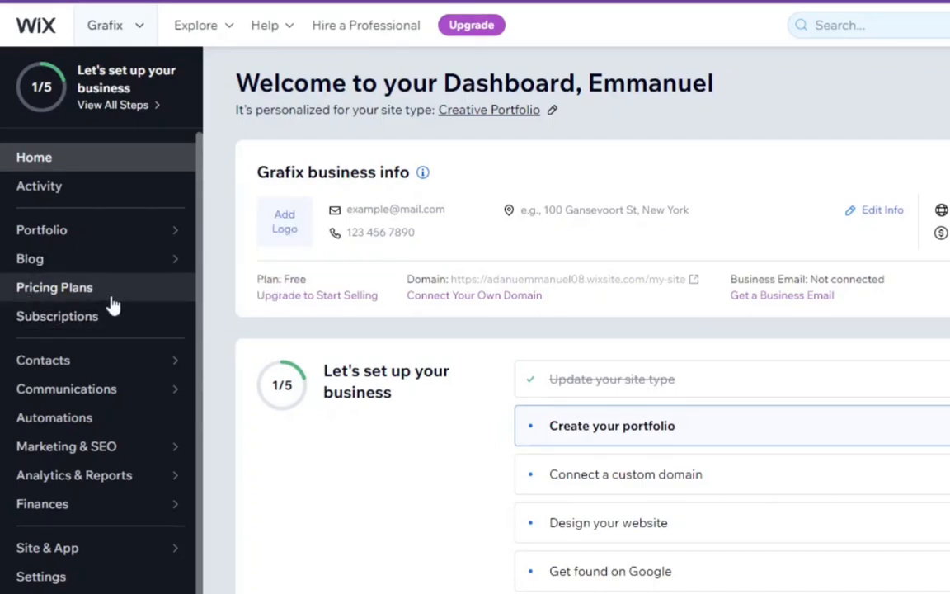
mouse_move(136, 357)
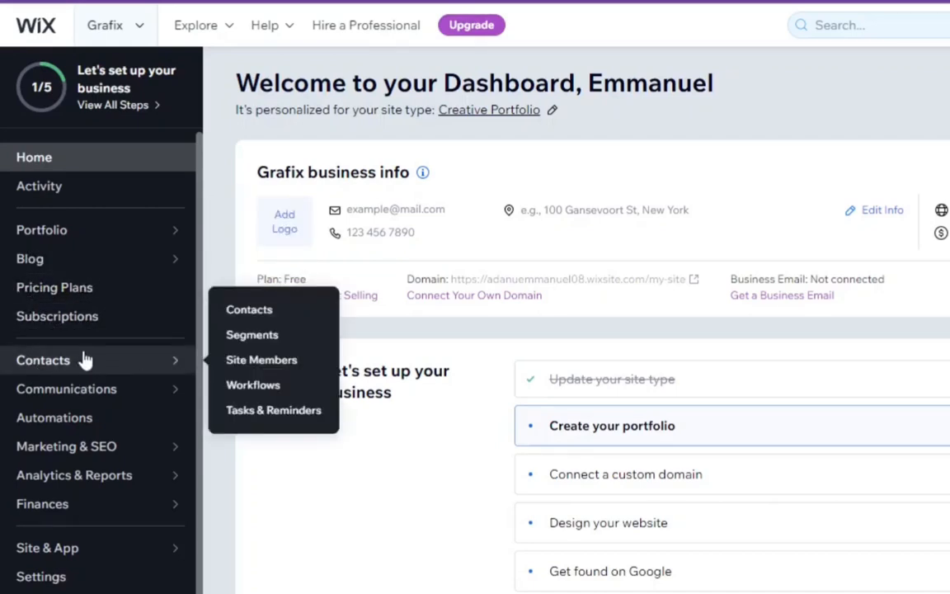
mouse_move(80, 392)
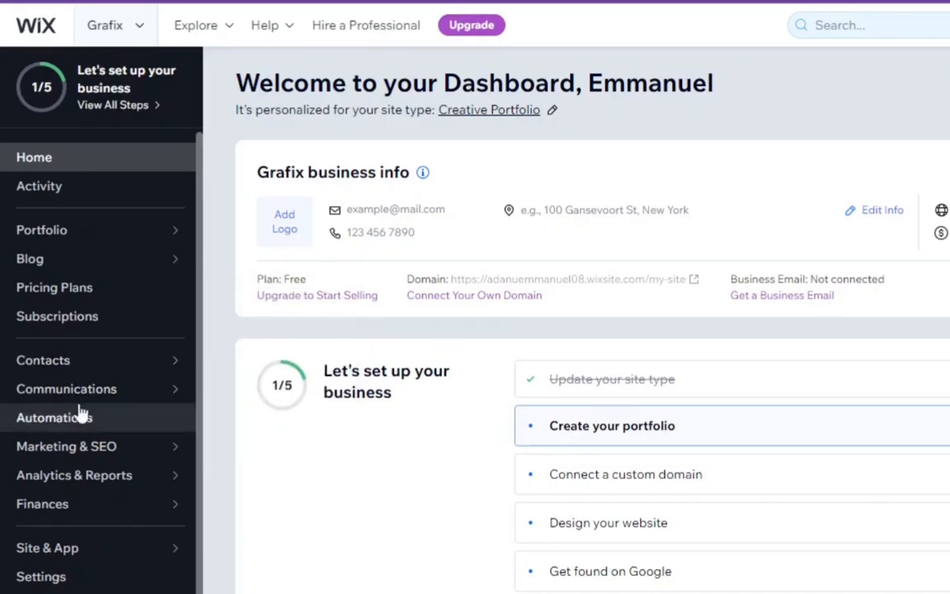
mouse_move(108, 402)
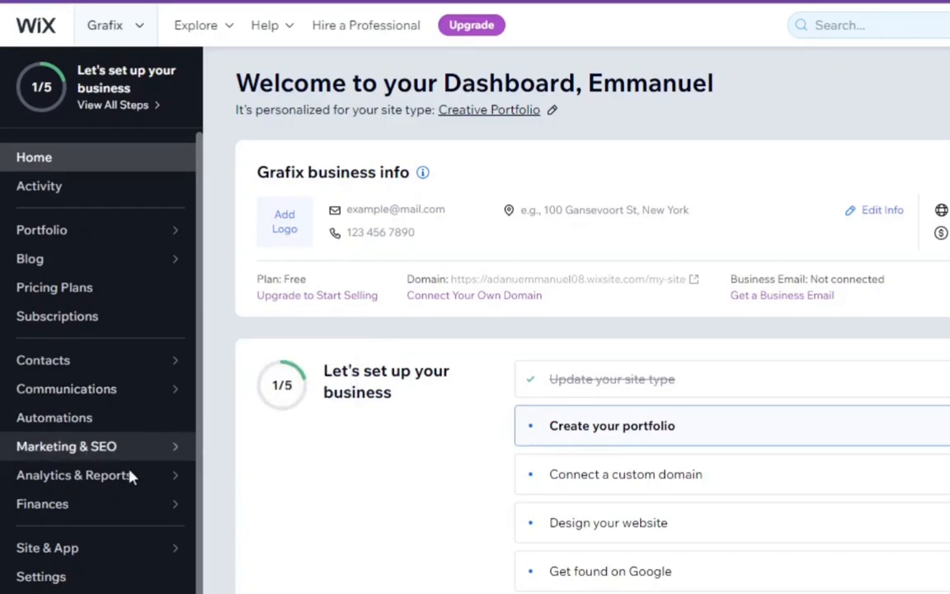
mouse_move(46, 459)
mouse_move(116, 446)
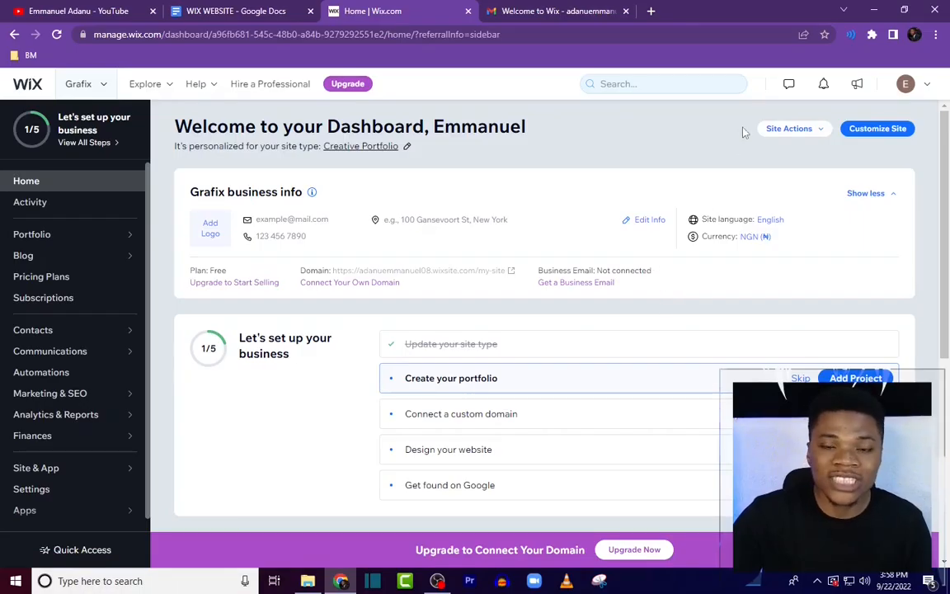
Step: Open the site switcher to view the list of sites, then close it
click(101, 87)
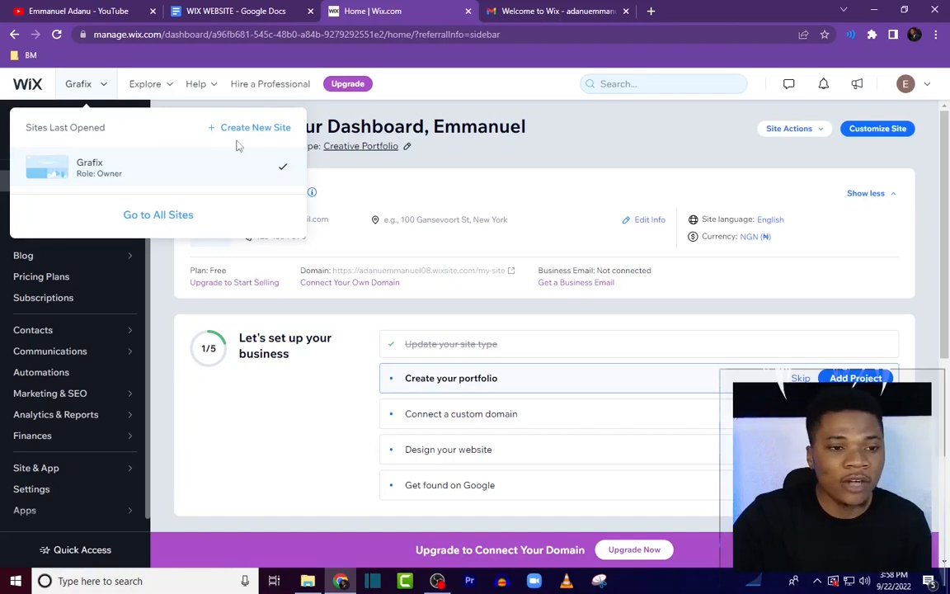
click(555, 124)
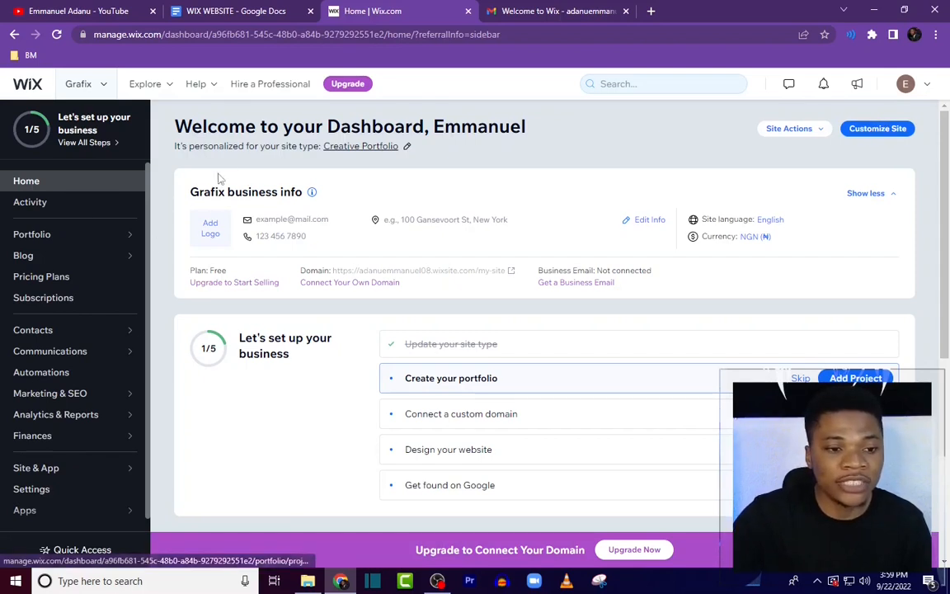
Step: Upload the GRAFIX logo png from the Grafix Agency folder as the business logo
click(211, 229)
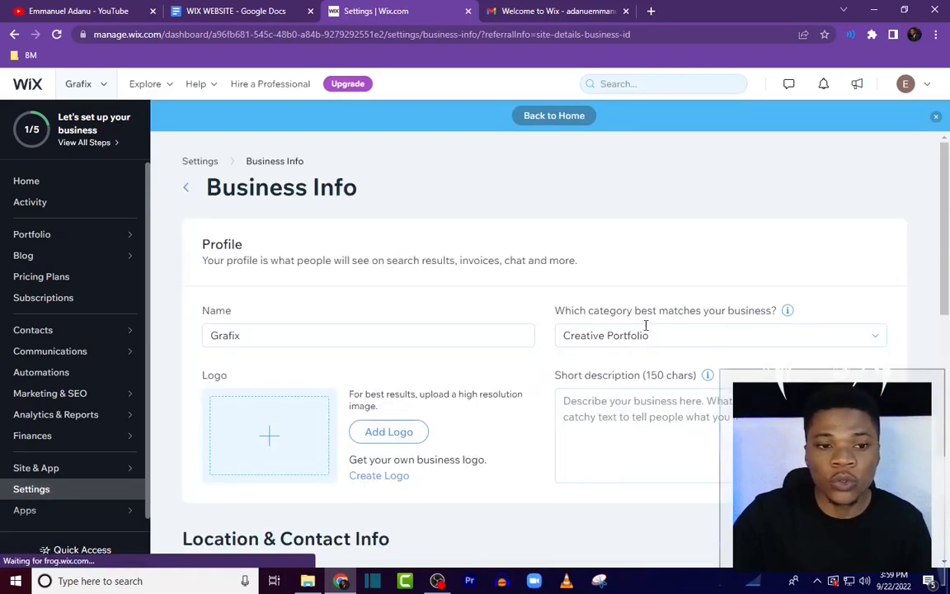
scroll(521, 398, down, 2)
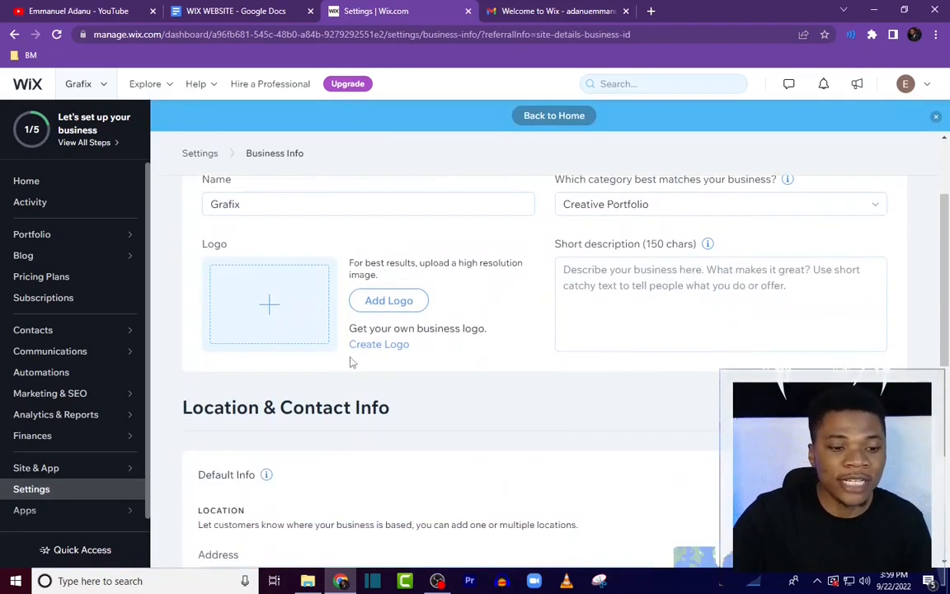
click(273, 303)
click(545, 447)
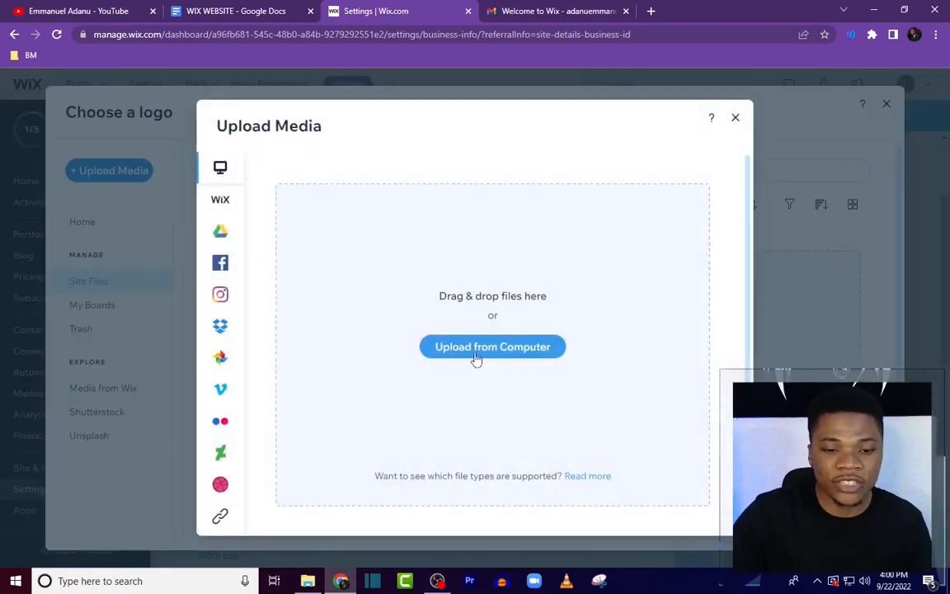
click(542, 349)
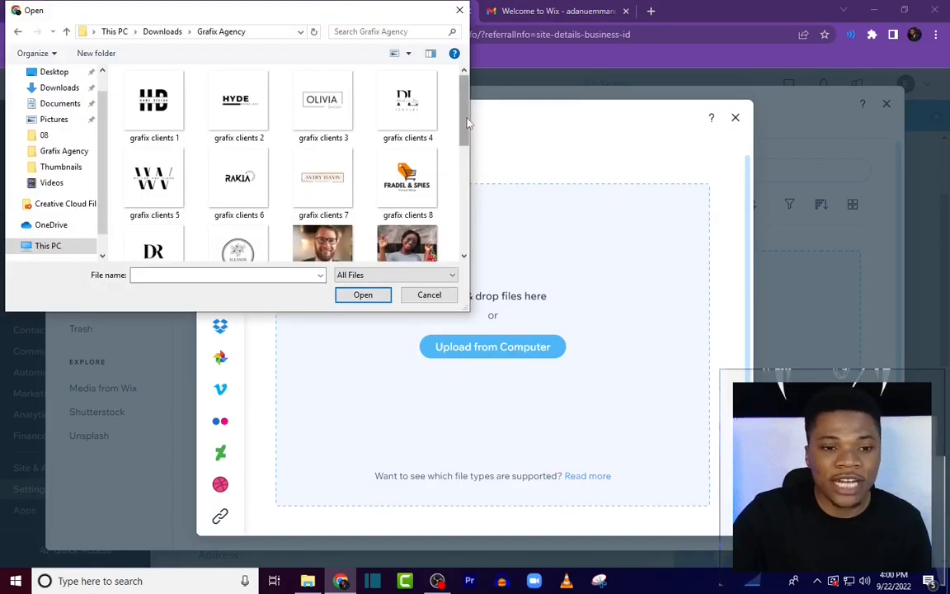
scroll(355, 132, down, 5)
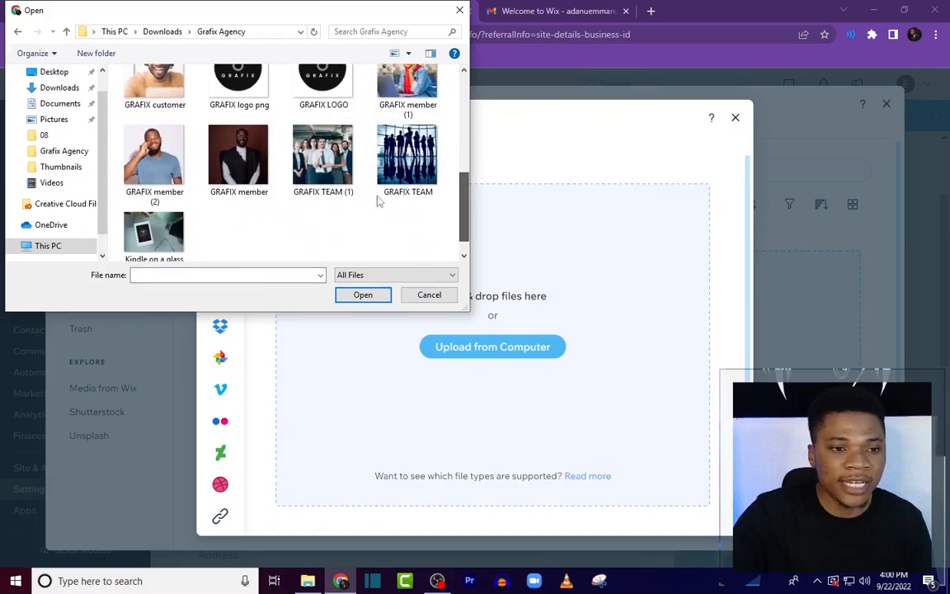
scroll(378, 201, up, 1)
double_click(239, 99)
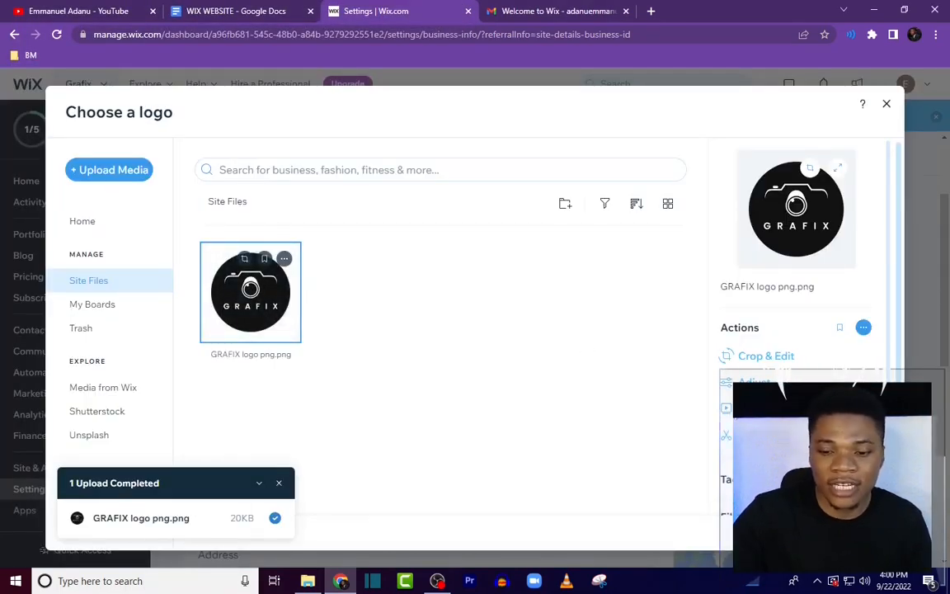
click(852, 533)
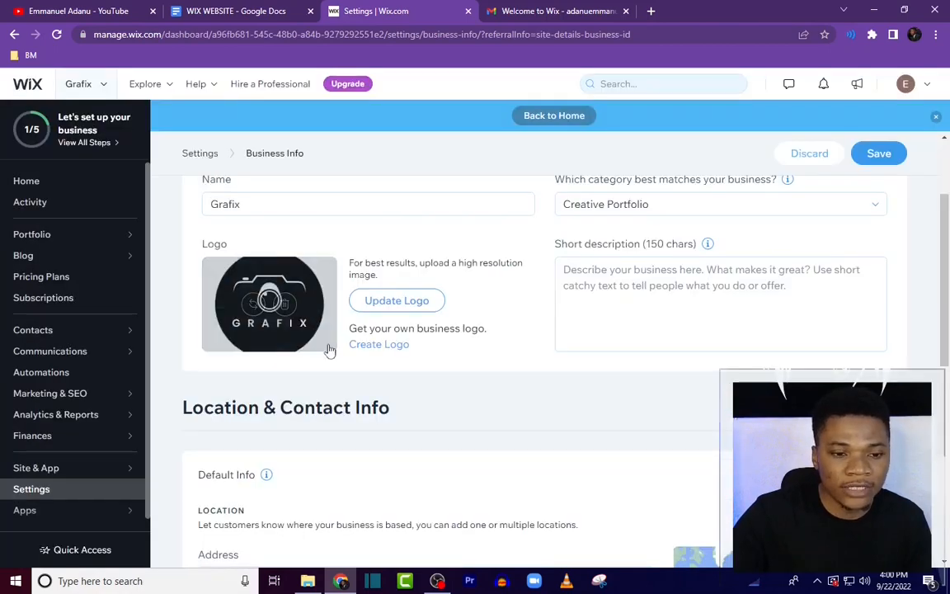
Step: Change the business category to Creative Agency
scroll(653, 268, up, 1)
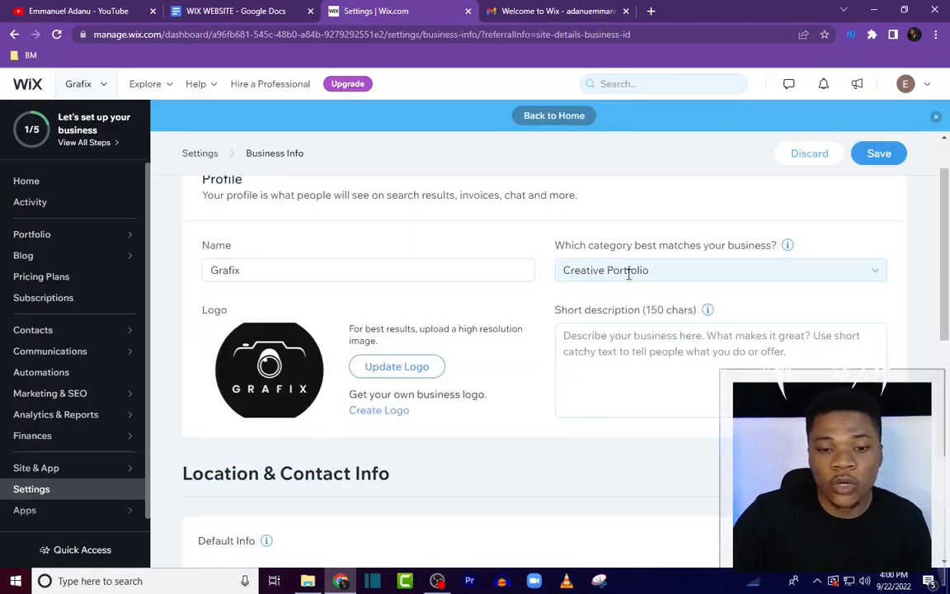
click(795, 266)
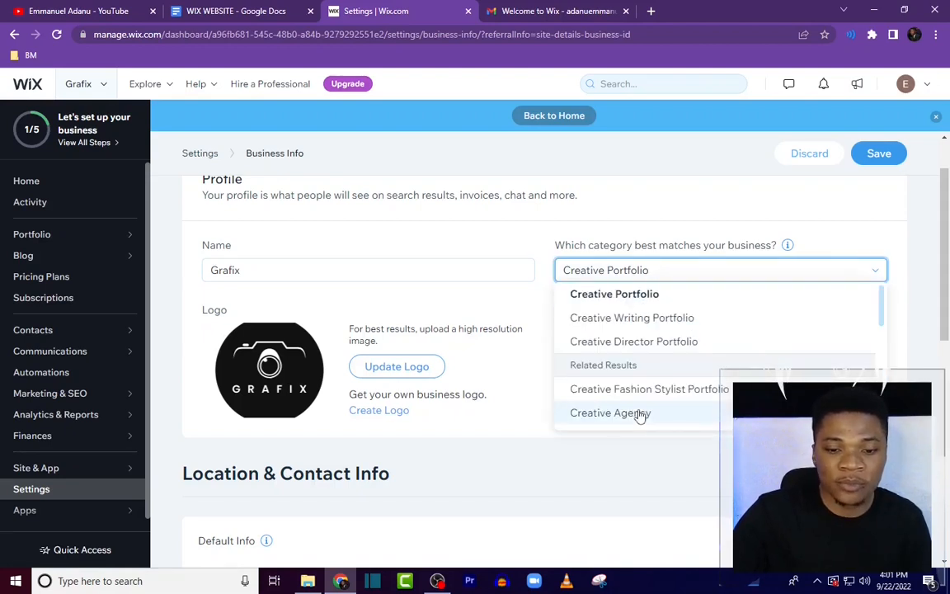
click(639, 414)
scroll(627, 314, down, 1)
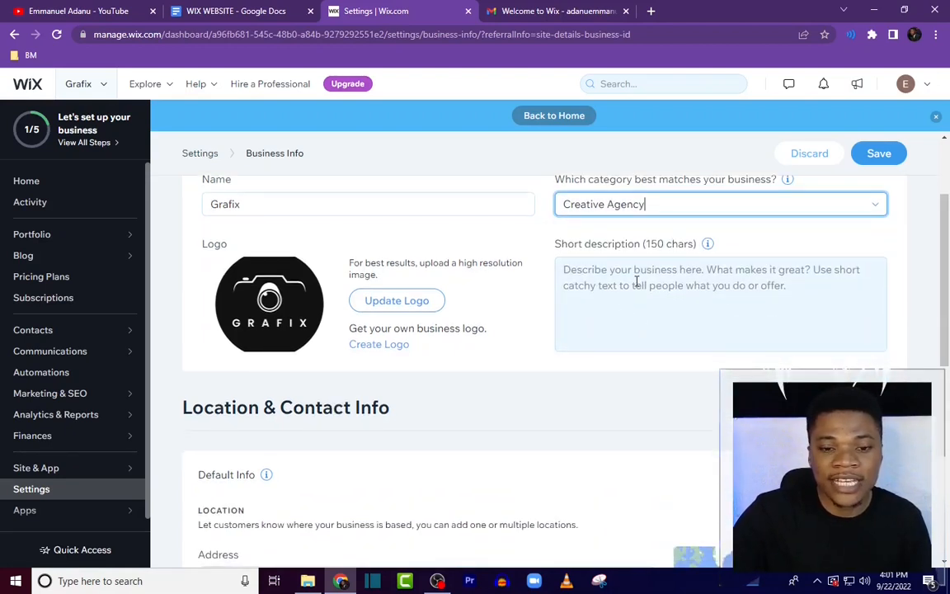
Step: Copy the agency description from the WIX WEBSITE document and paste it as the business's short description
click(239, 12)
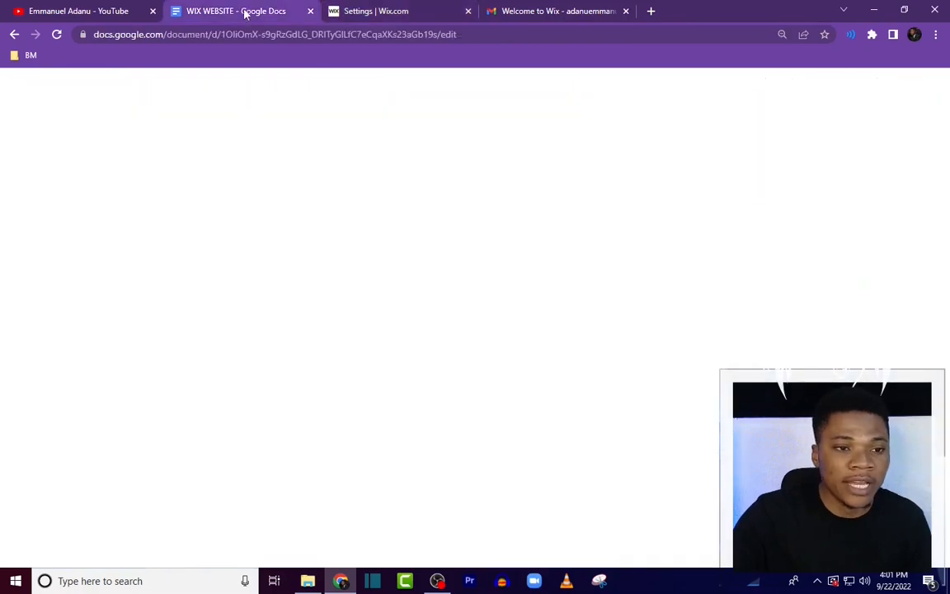
scroll(415, 297, down, 3)
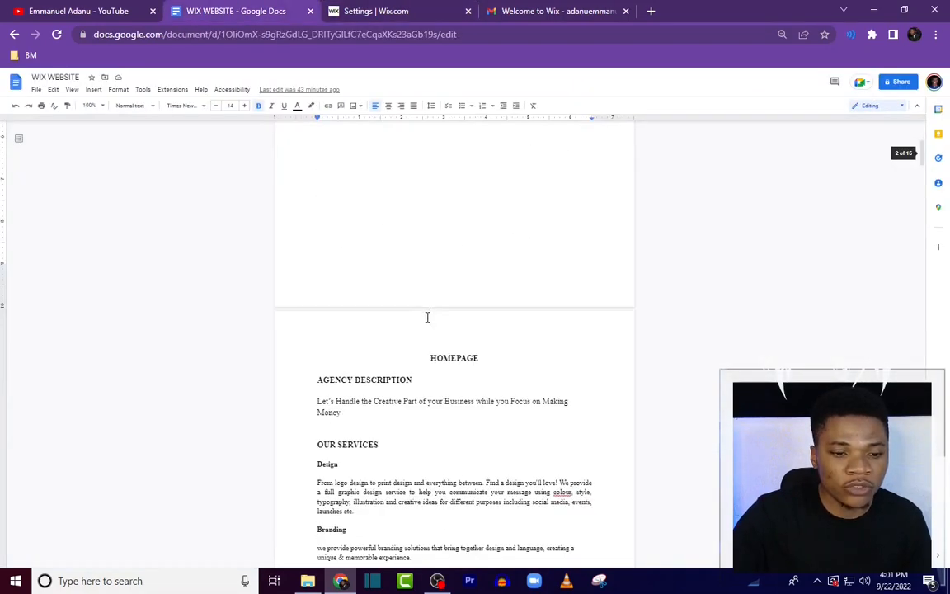
scroll(354, 413, down, 2)
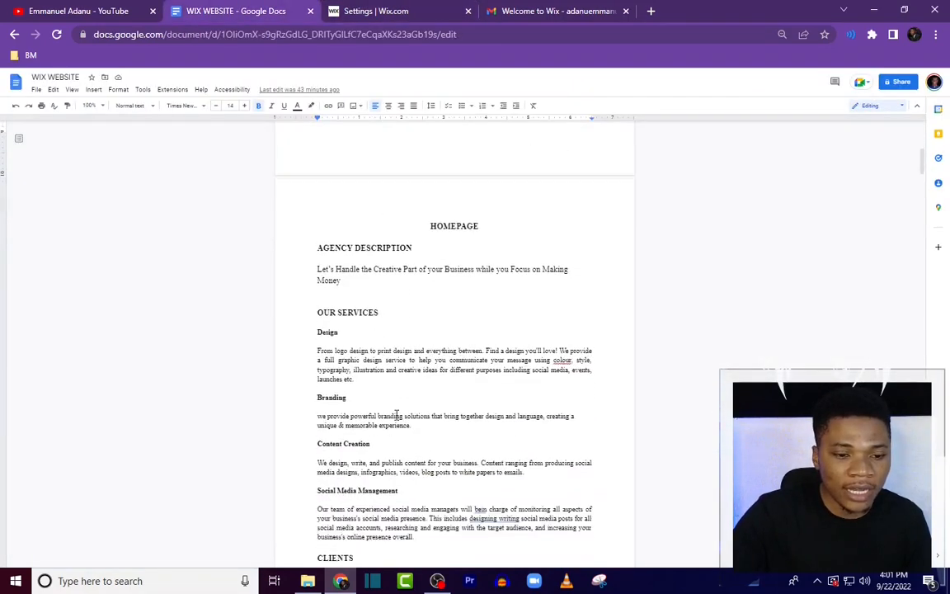
drag(318, 269, 343, 282)
right_click(351, 274)
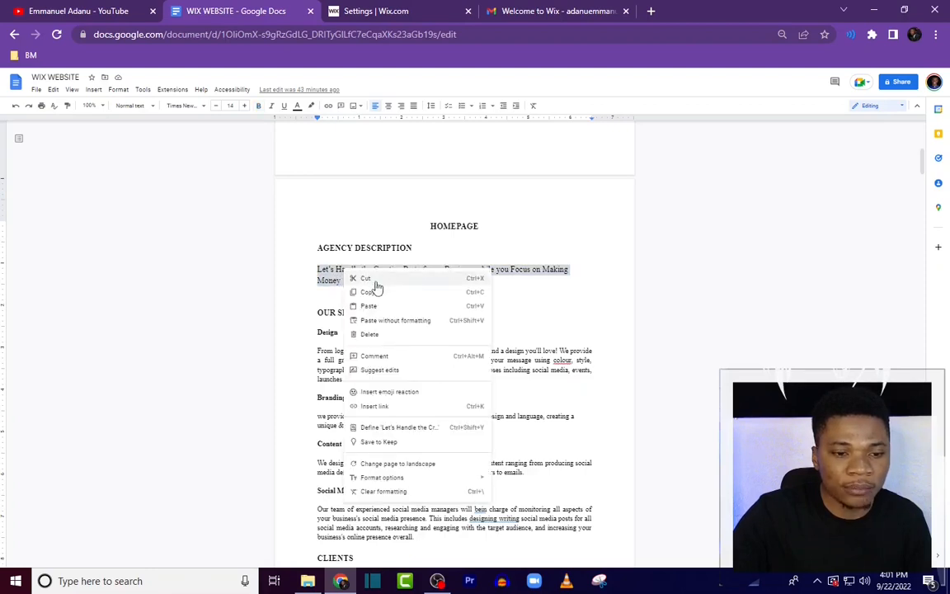
click(379, 294)
click(378, 12)
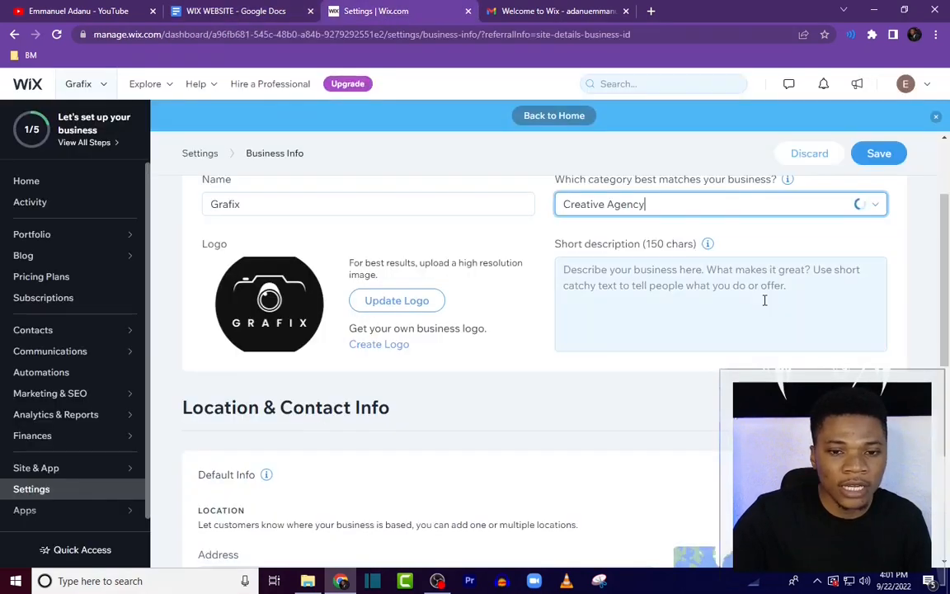
click(691, 297)
key(ctrl+v)
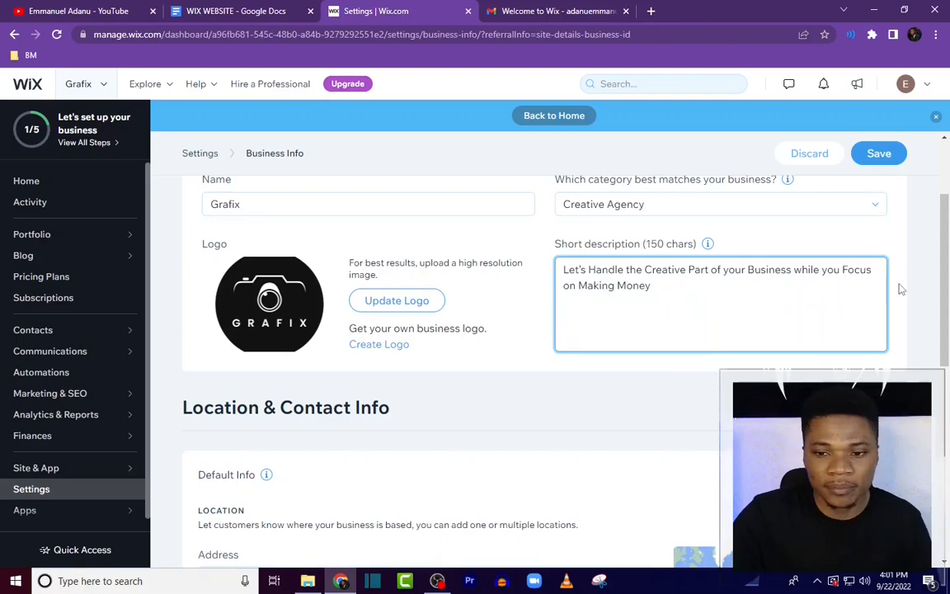
Step: Set the business address to Lagos, Nigeria in the location section
scroll(898, 294, down, 5)
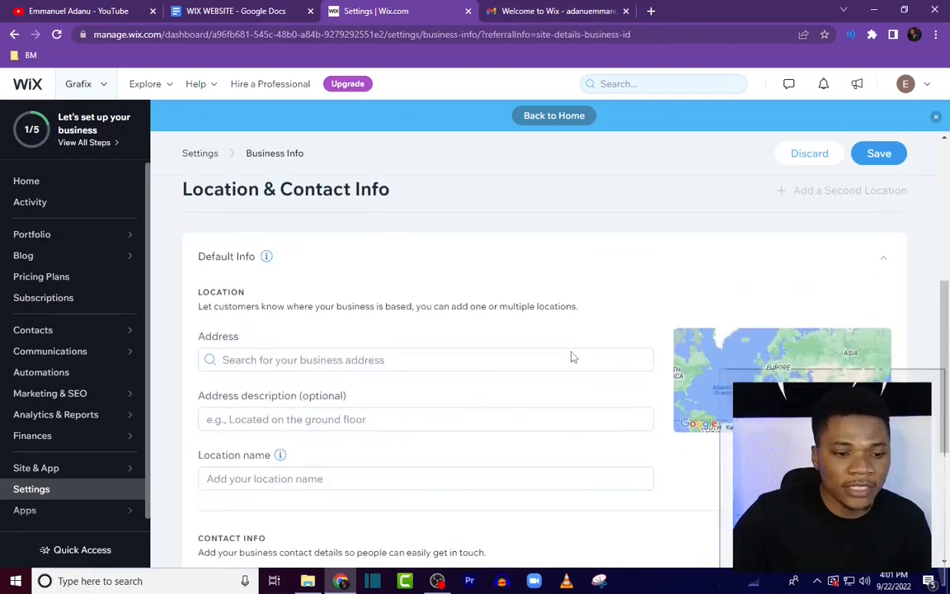
click(268, 440)
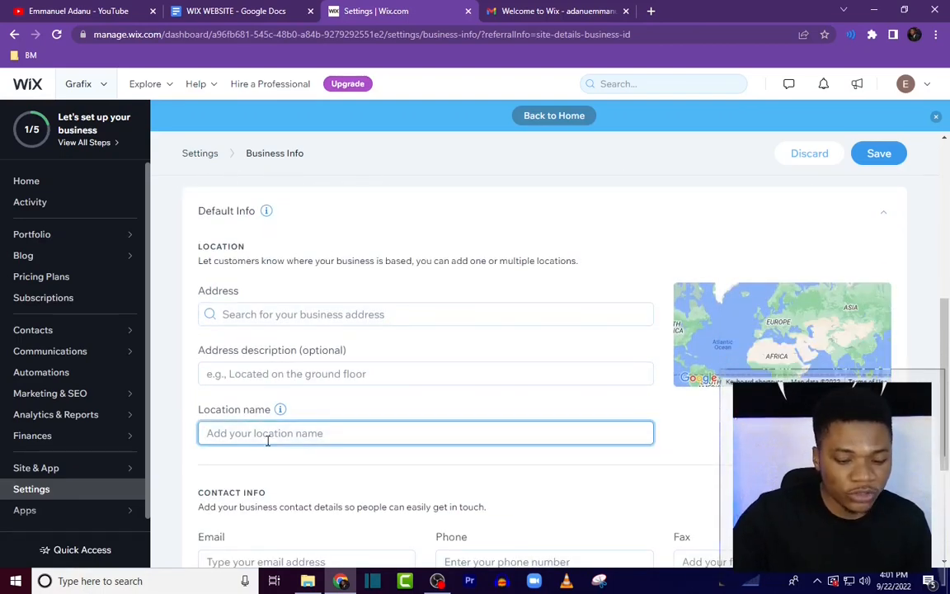
text(Lagos, Nigeria)
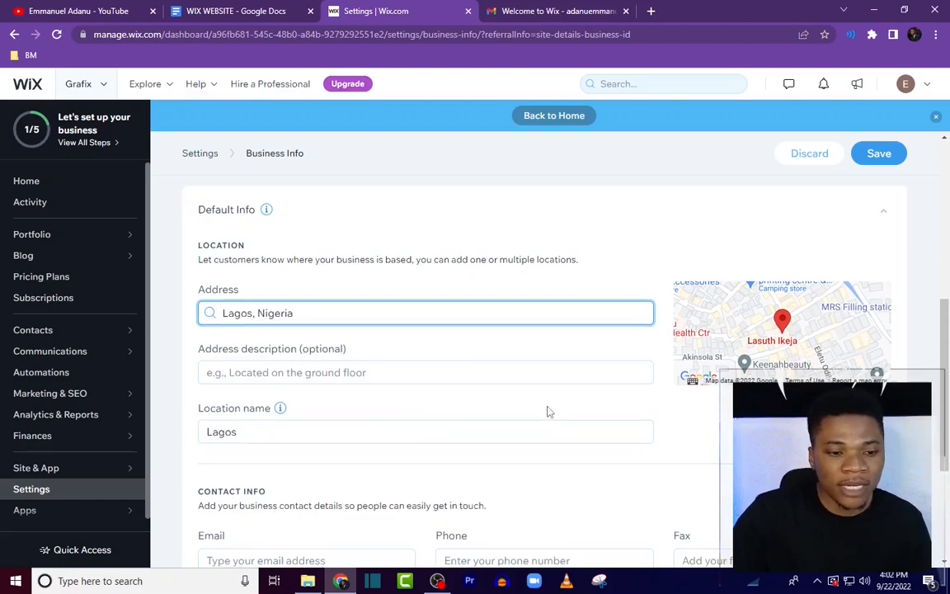
Step: Copy the contact e-mail from the document's footer and paste it into the business Email field
scroll(394, 416, down, 3)
scroll(323, 383, down, 2)
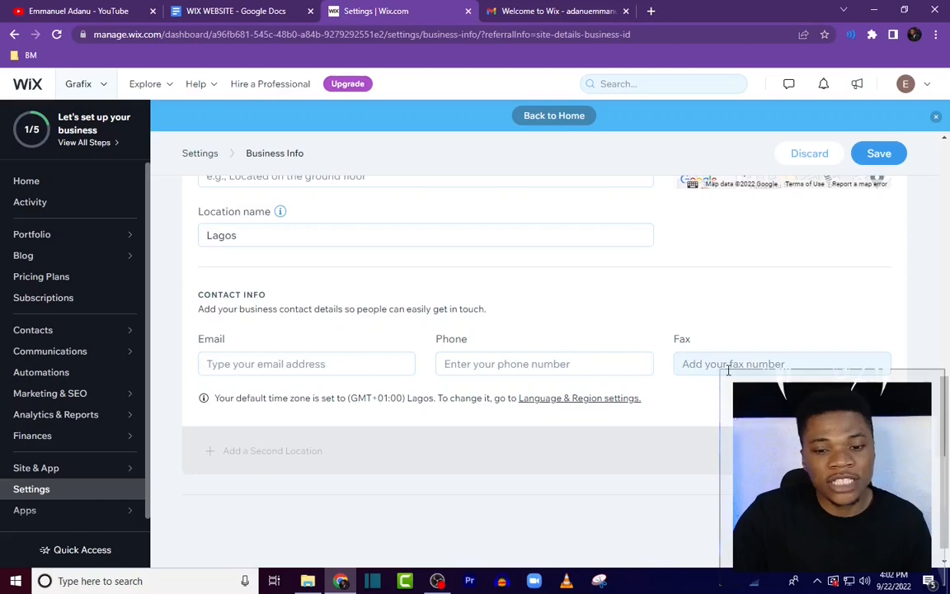
click(276, 14)
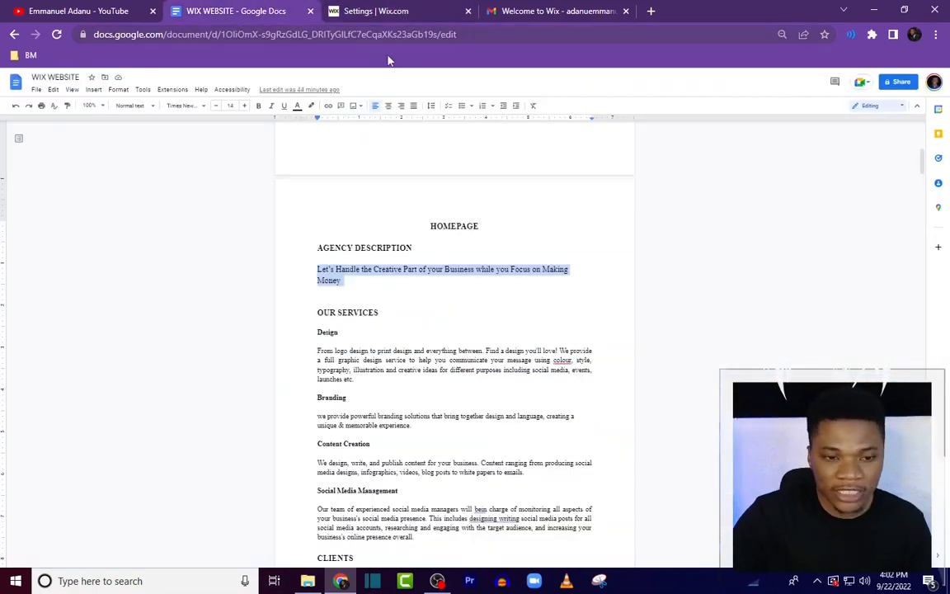
scroll(428, 299, down, 10)
scroll(408, 391, up, 3)
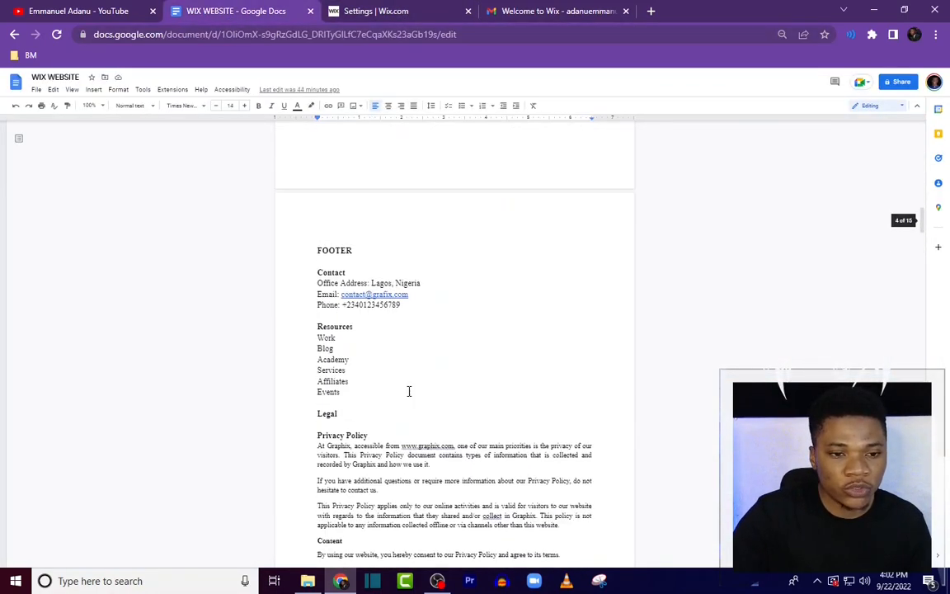
click(343, 295)
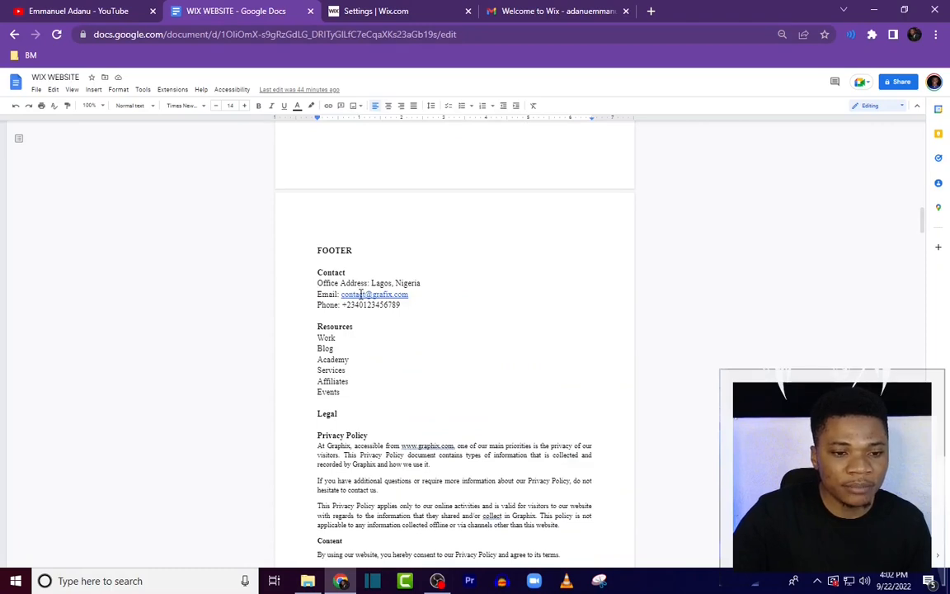
click(438, 10)
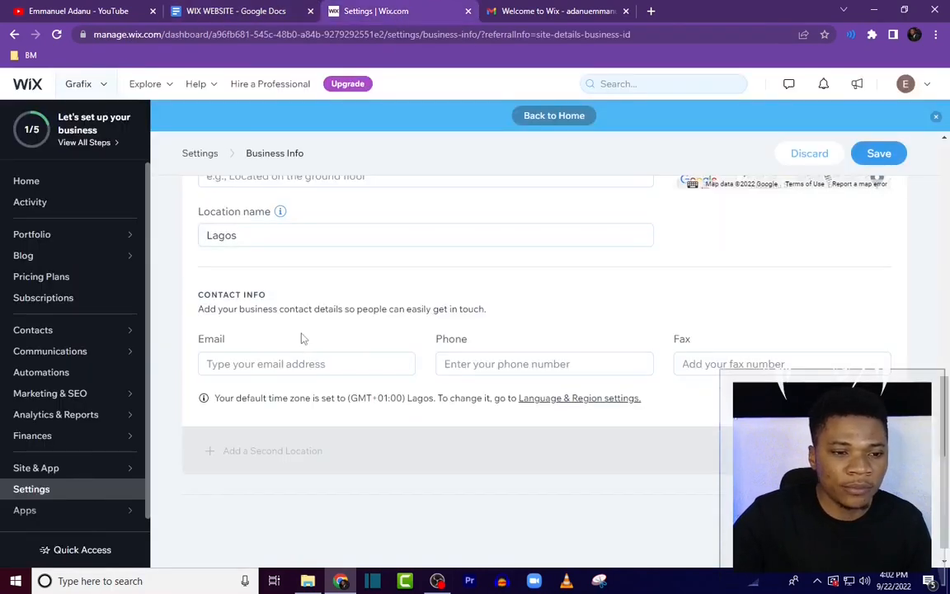
click(291, 360)
key(ctrl+v)
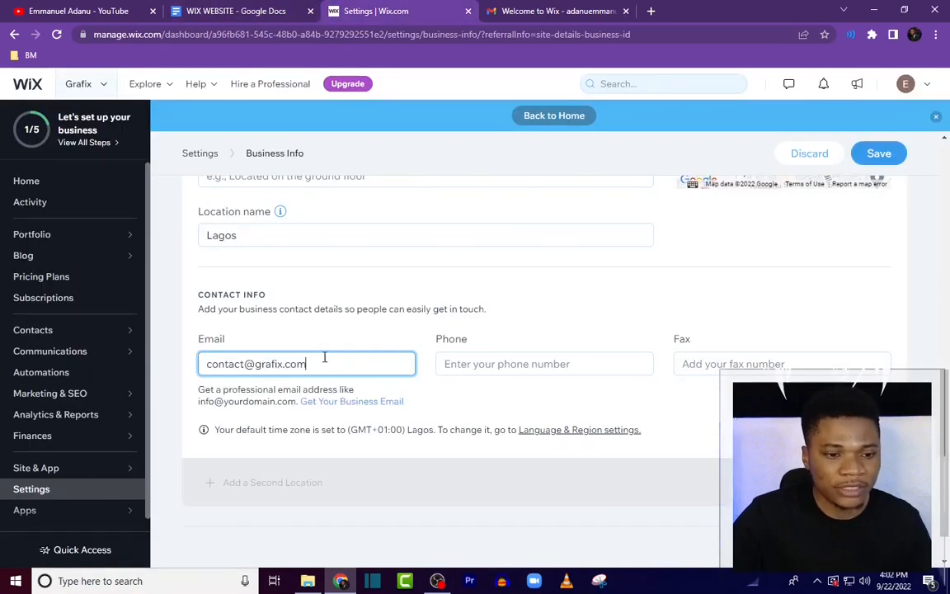
Step: Copy the phone number from the document's footer and paste it into the business Phone field
click(231, 12)
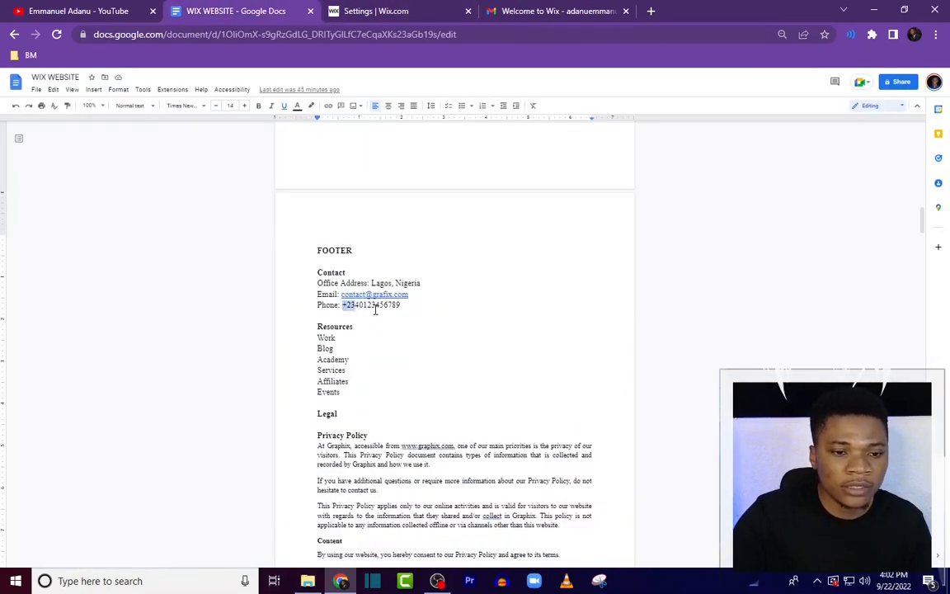
drag(375, 310, 401, 311)
right_click(384, 309)
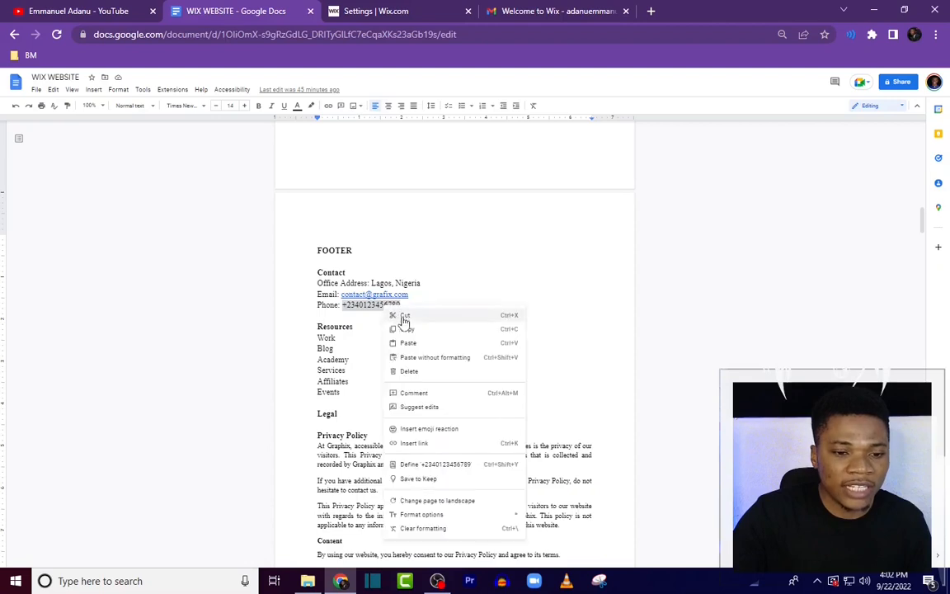
click(414, 331)
click(396, 12)
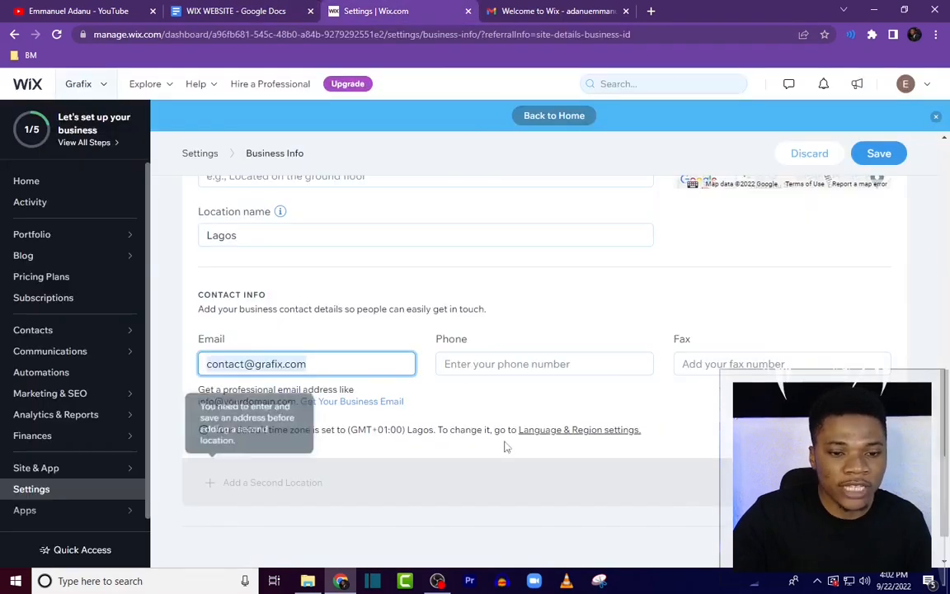
click(468, 364)
key(ctrl+v)
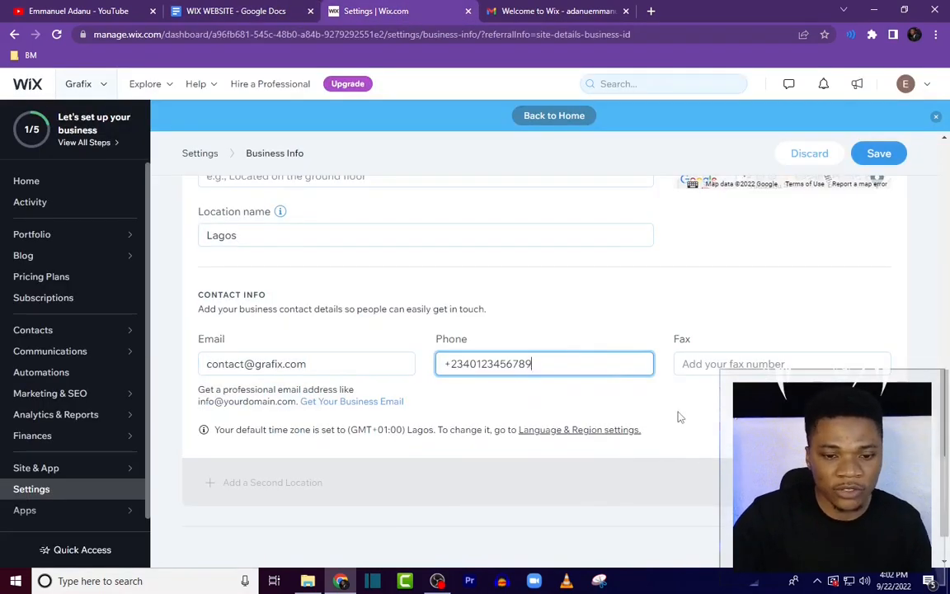
Step: Save the business info changes and go back to the dashboard
click(679, 429)
scroll(521, 424, down, 1)
scroll(546, 423, up, 3)
scroll(546, 423, down, 3)
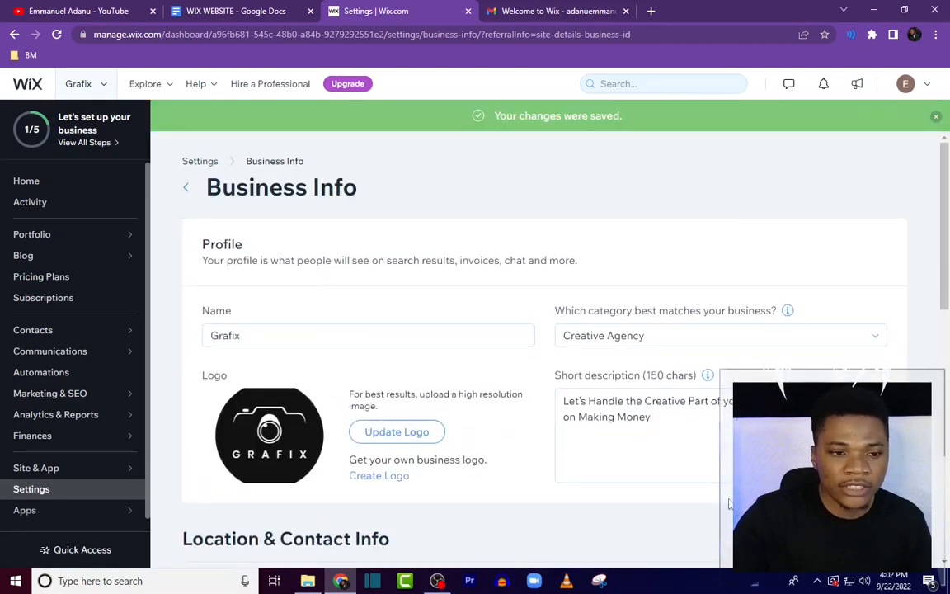
click(188, 189)
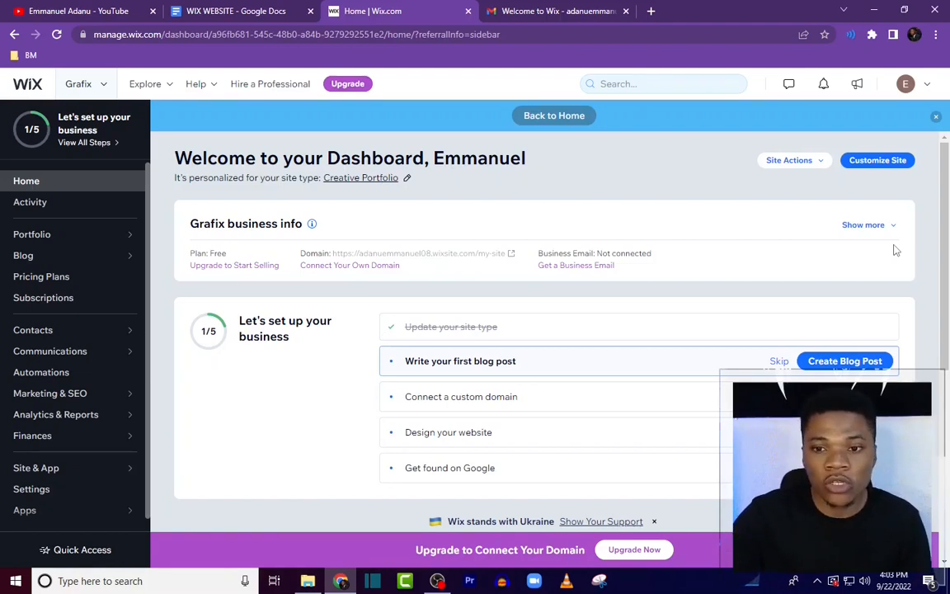
Step: Start customizing the site and add the Grafix YouTube link from the document as a social account
click(876, 162)
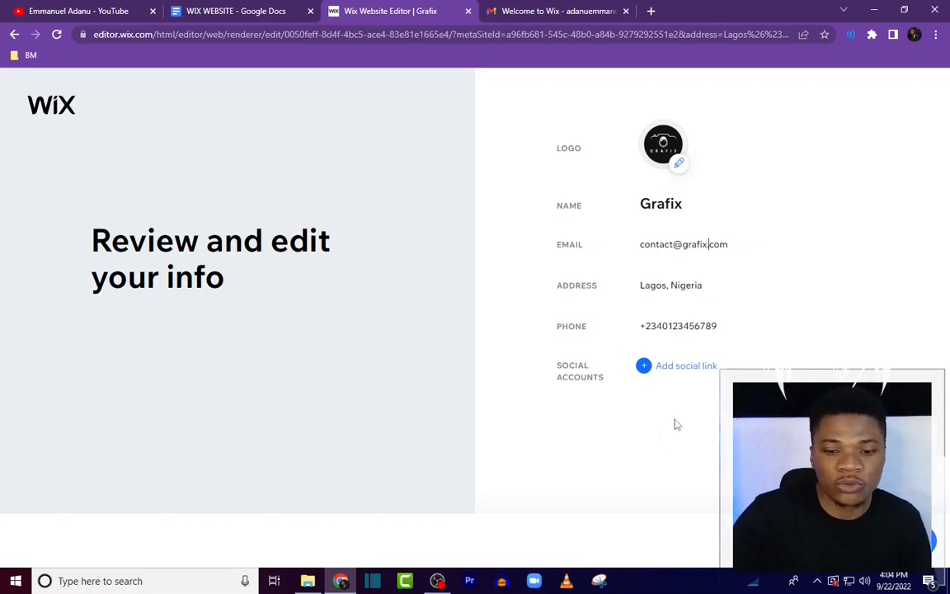
click(685, 366)
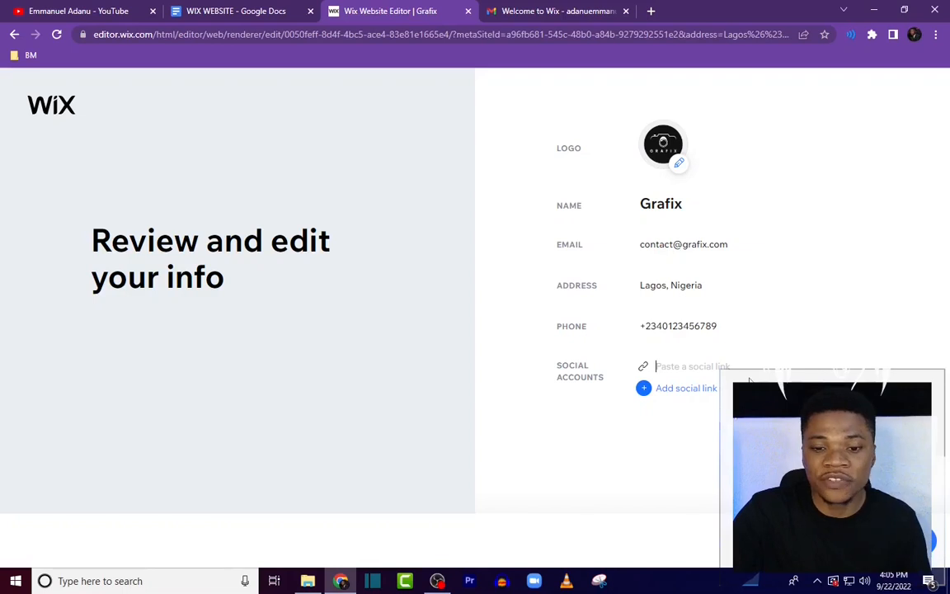
click(208, 10)
click(378, 226)
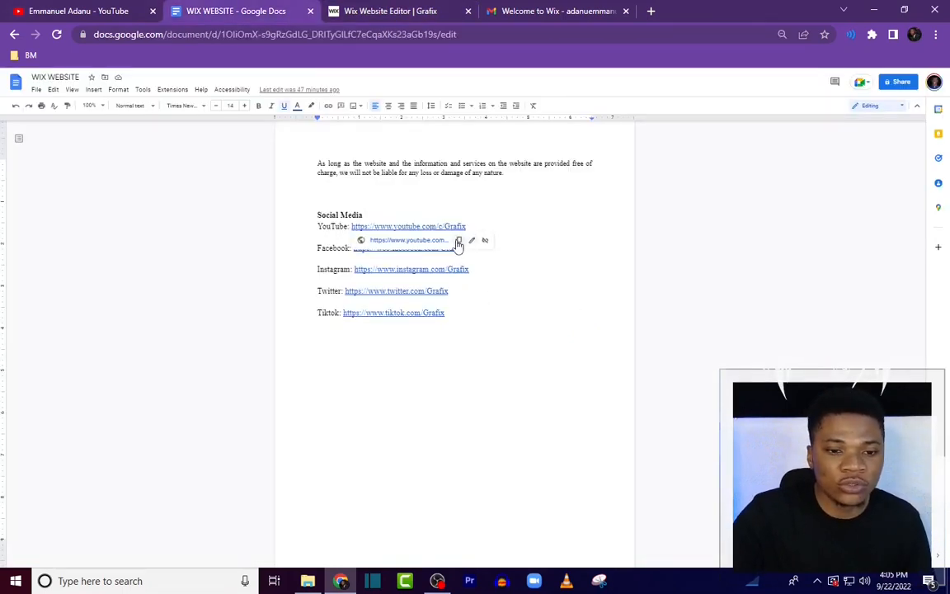
click(458, 242)
click(372, 11)
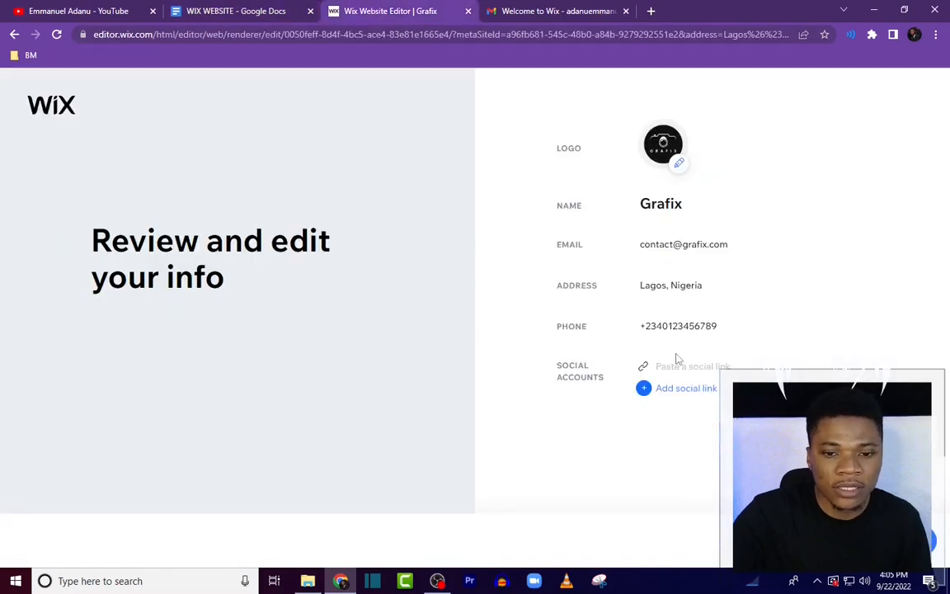
key(ctrl+v)
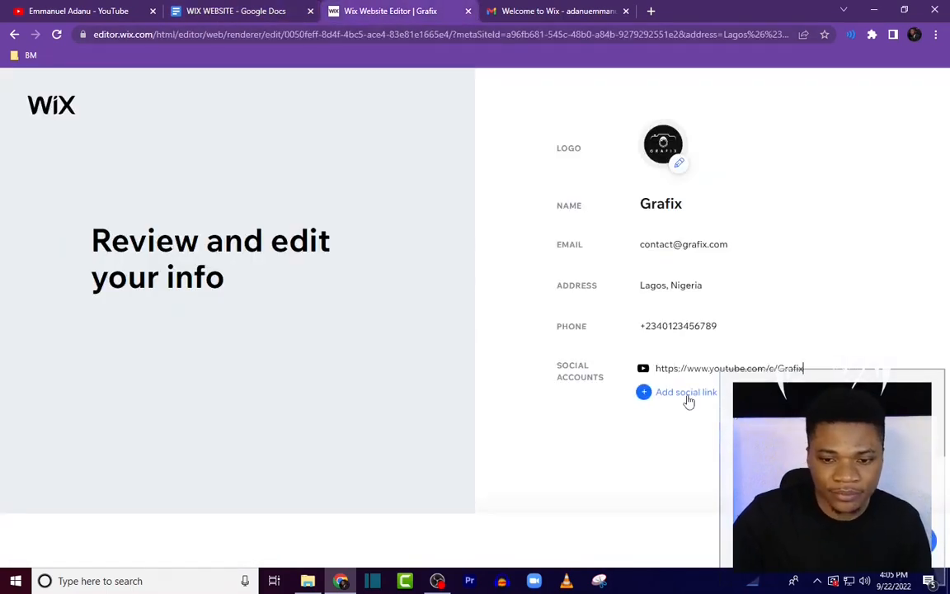
Step: Add the Grafix Facebook link from the document as a second social account
click(686, 394)
click(268, 11)
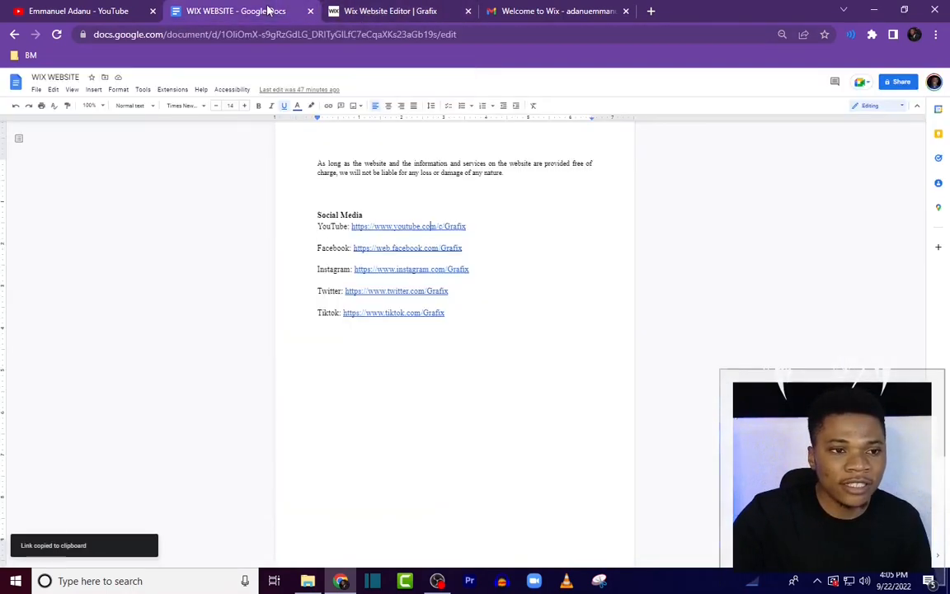
click(390, 248)
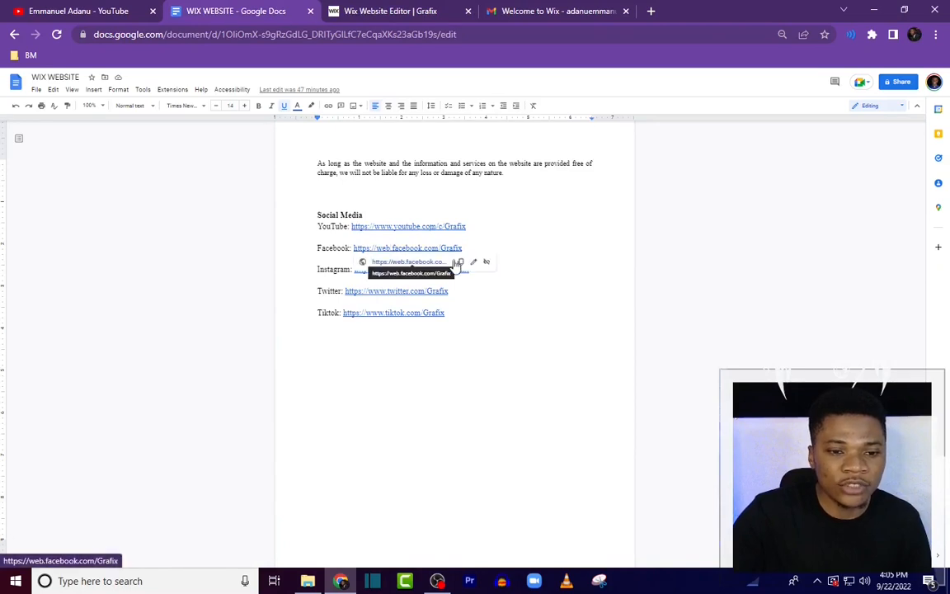
click(459, 263)
key(ctrl+Tab)
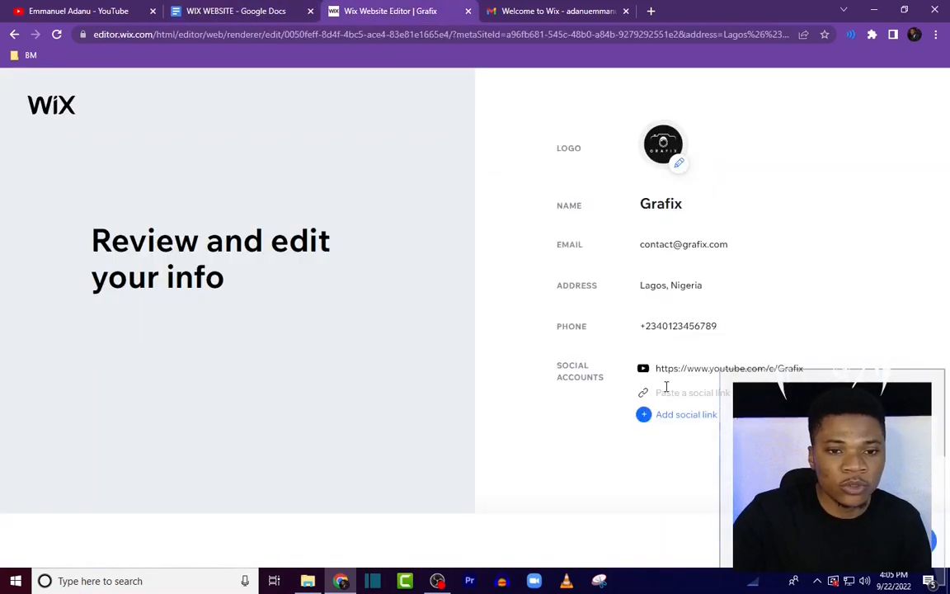
key(ctrl+v)
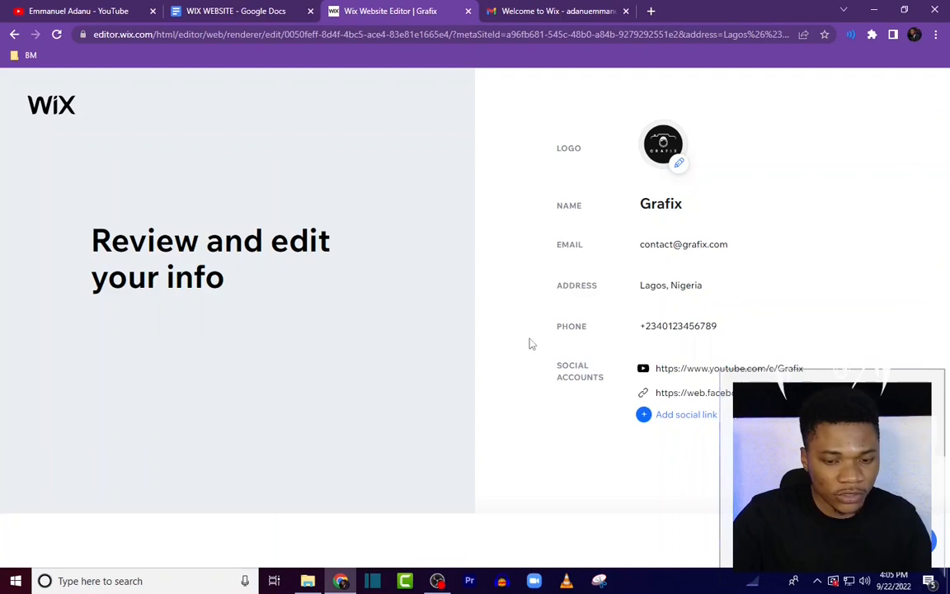
Step: Add the Grafix Instagram link from the document as another social account
click(693, 417)
click(247, 12)
click(461, 283)
click(371, 12)
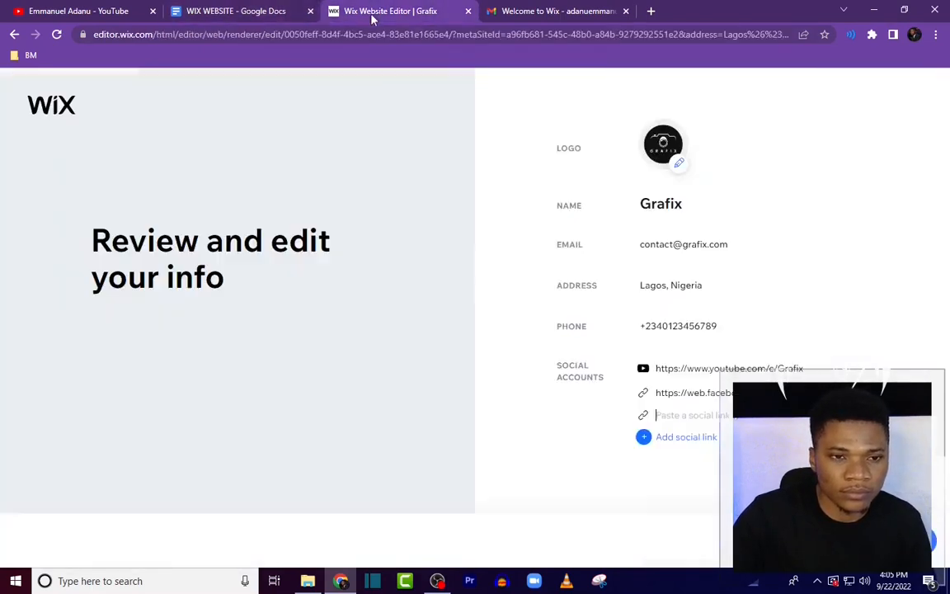
key(ctrl+v)
Step: Add the Grafix Twitter link from the document as another social account
click(666, 440)
click(248, 12)
click(408, 291)
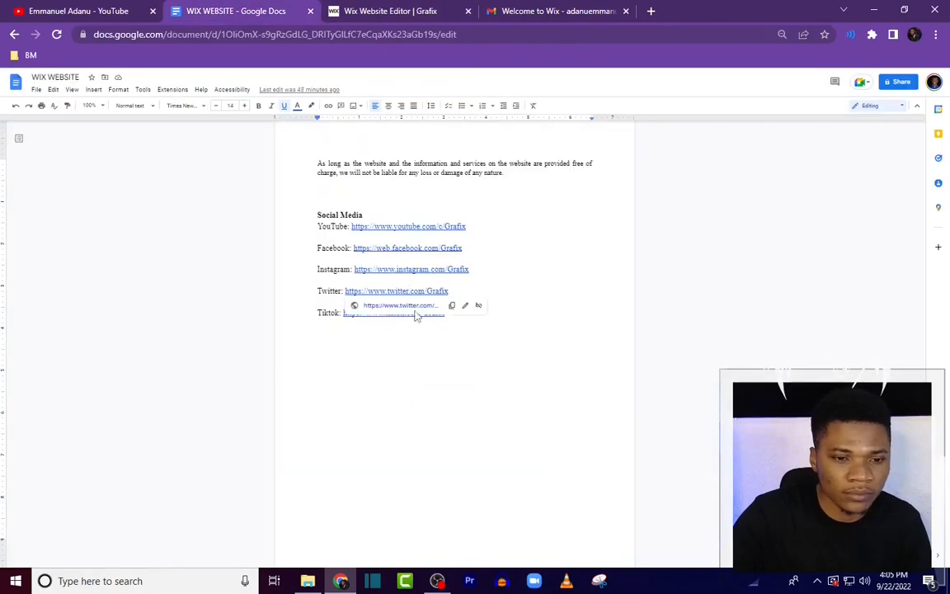
click(449, 309)
key(ctrl+Tab)
key(ctrl+v)
Step: Add the Grafix TikTok link from the document as another social account
click(686, 463)
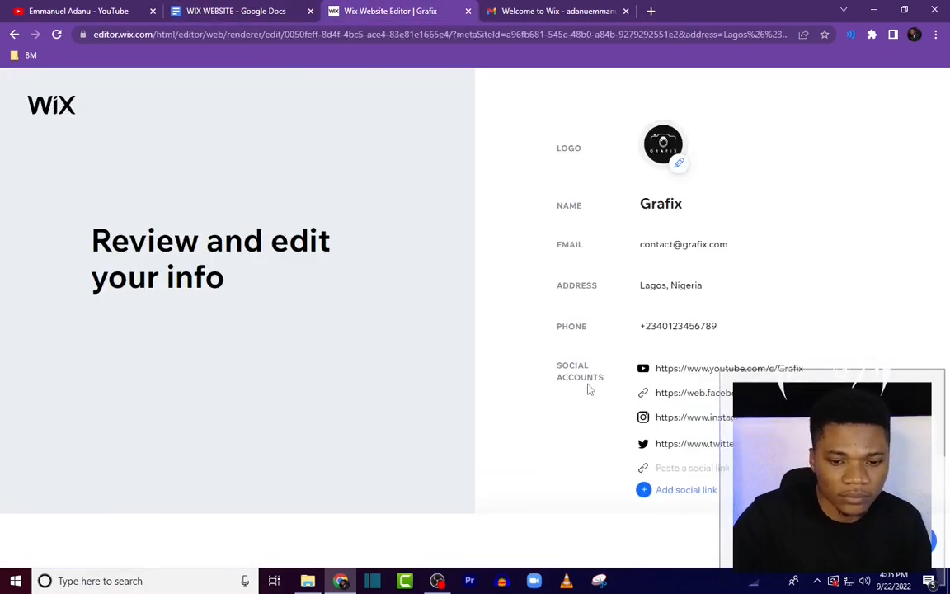
key(ctrl+shift+Tab)
key(ctrl+Tab)
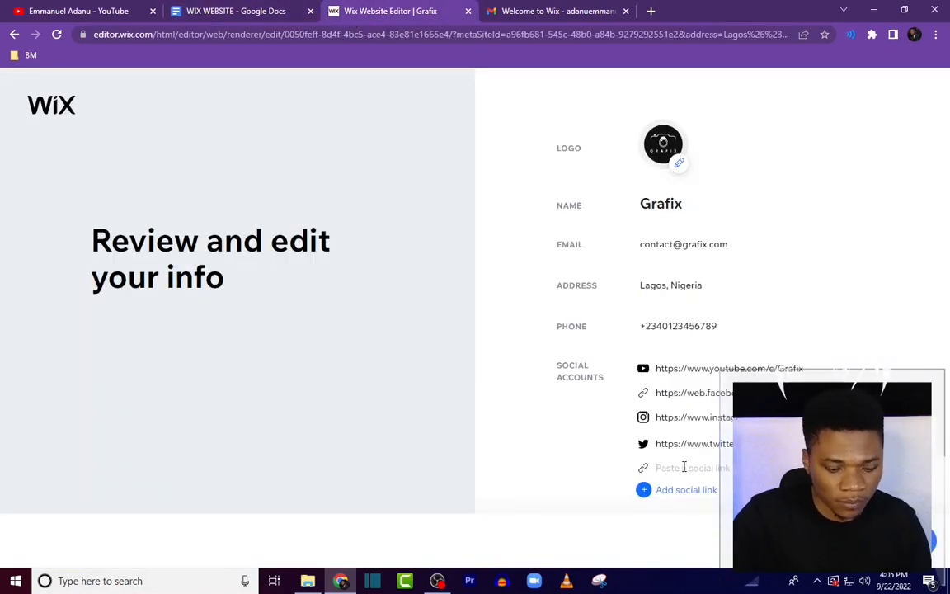
key(ctrl+v)
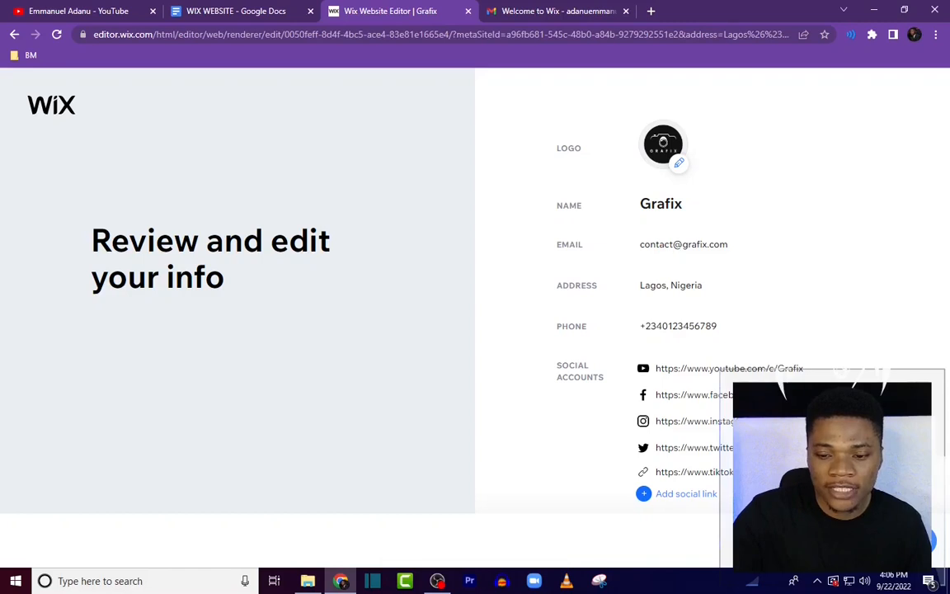
Step: Confirm the business info and choose the Classic theme for the site
click(916, 540)
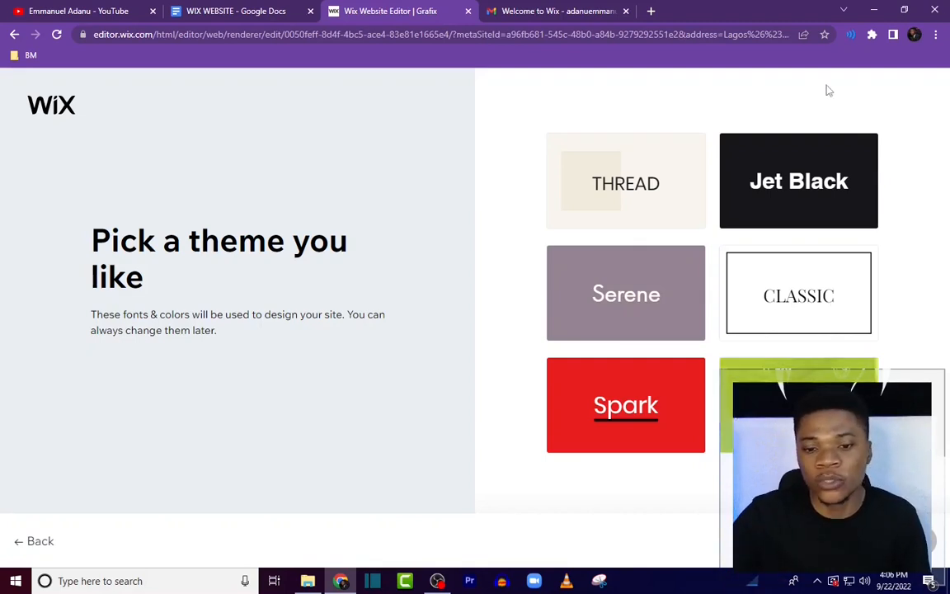
click(858, 288)
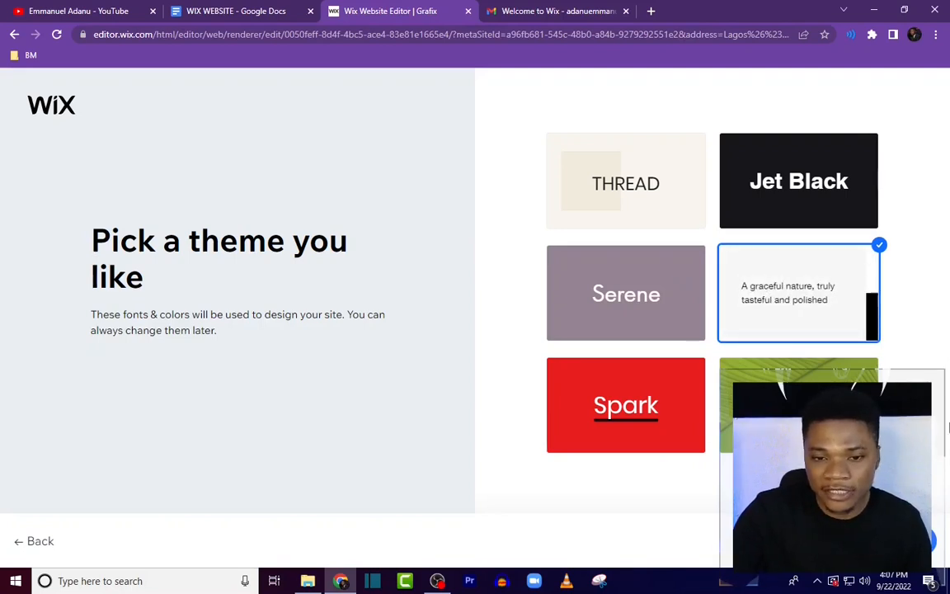
click(916, 542)
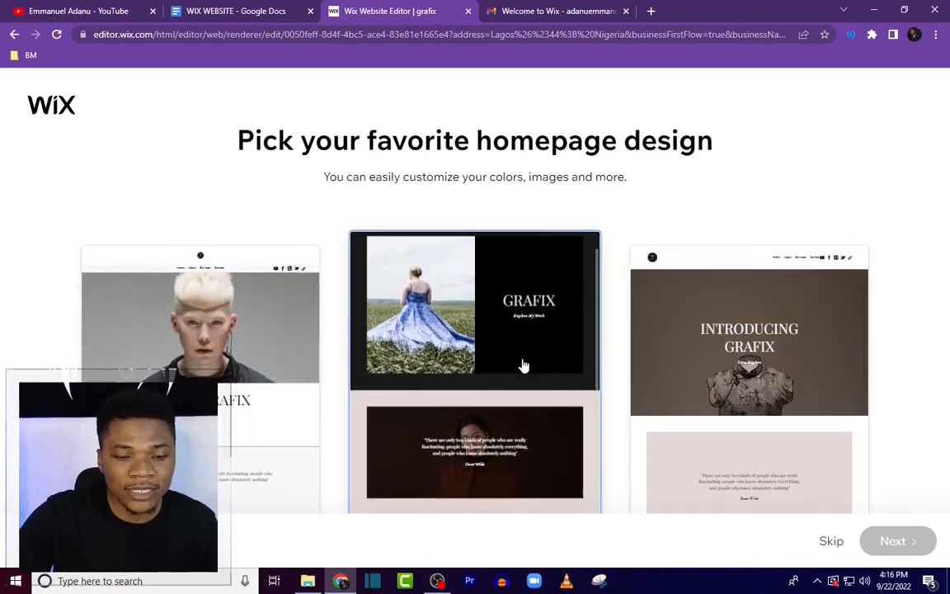
Step: Choose the middle homepage design with the Grafix image, then skip adding extra pages
click(514, 371)
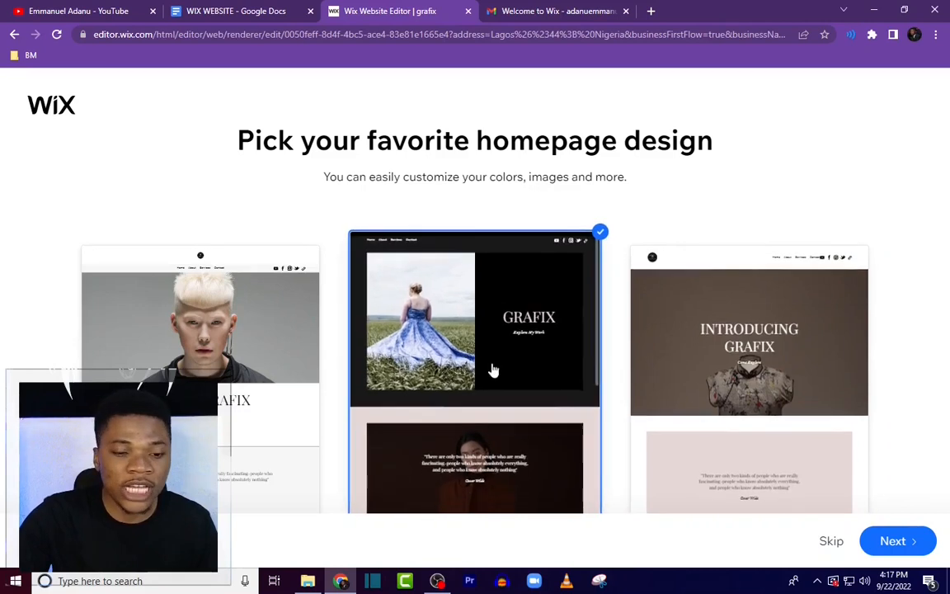
click(908, 541)
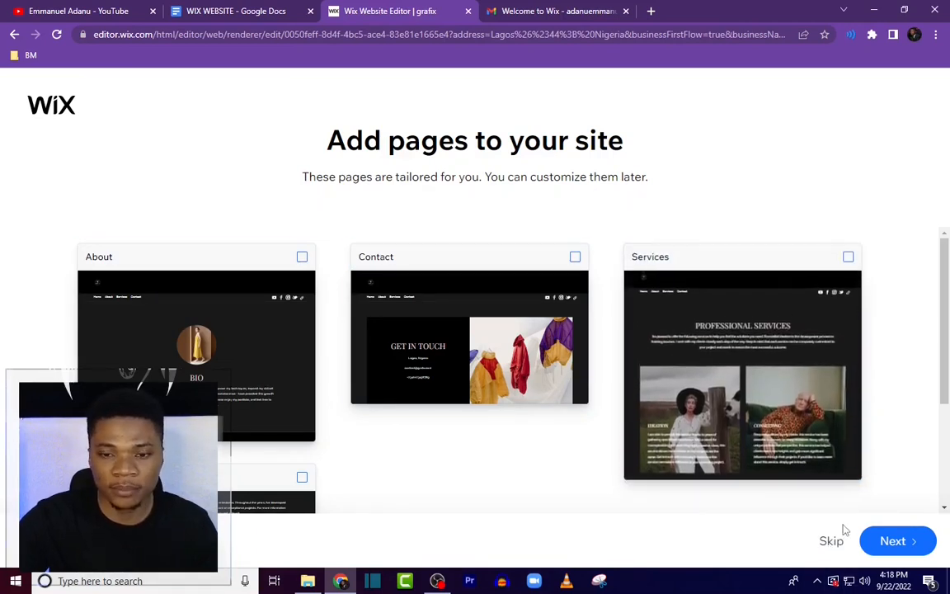
click(843, 532)
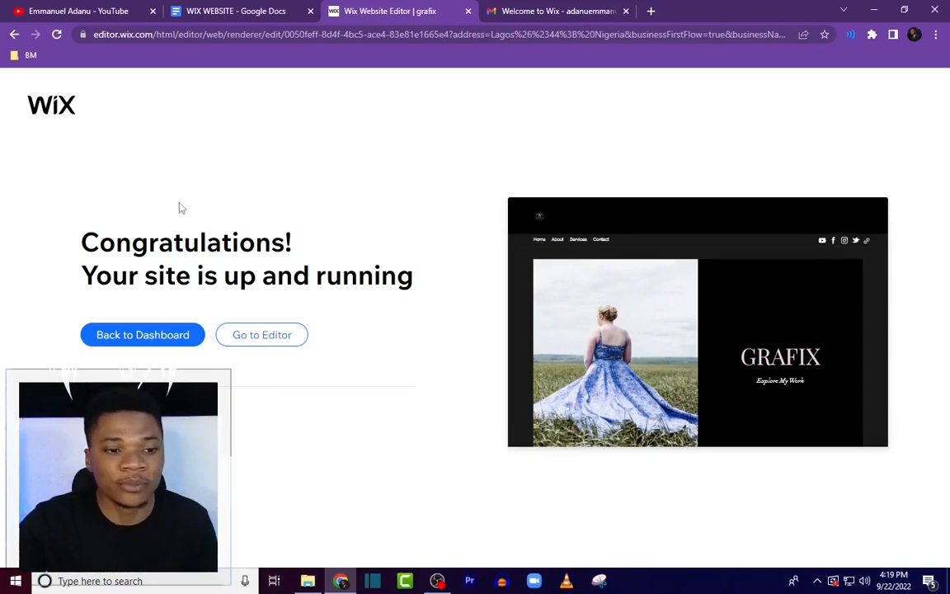
Step: Open the site in the editor and preview the homepage
click(265, 342)
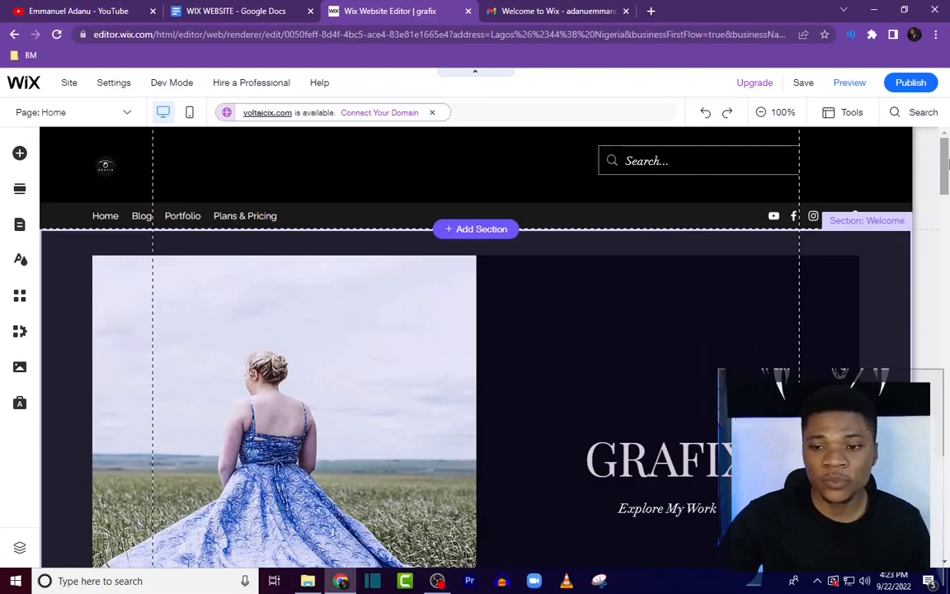
mouse_move(948, 165)
mouse_down()
mouse_move(948, 402)
mouse_move(947, 151)
mouse_up()
click(844, 84)
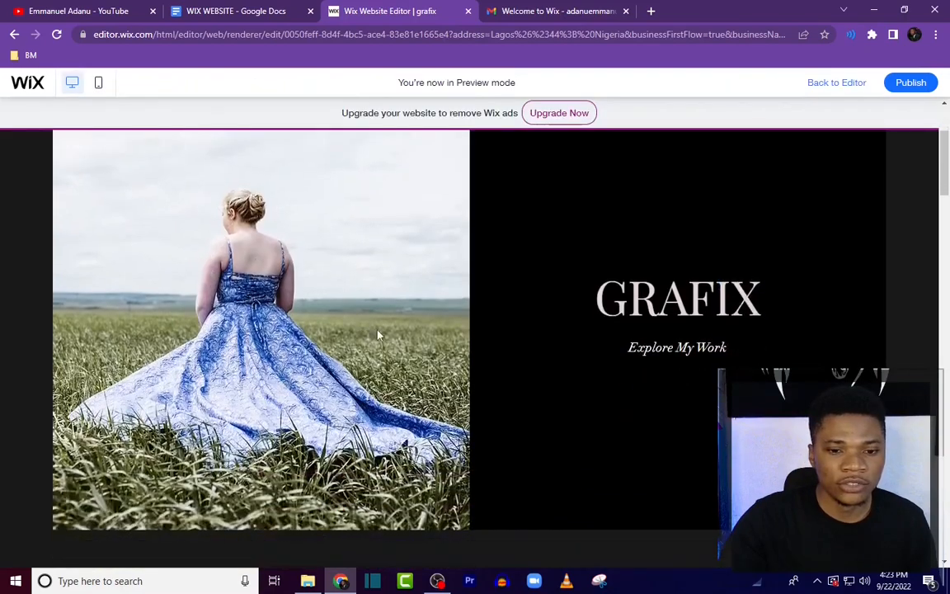
scroll(499, 335, down, 15)
scroll(808, 334, up, 15)
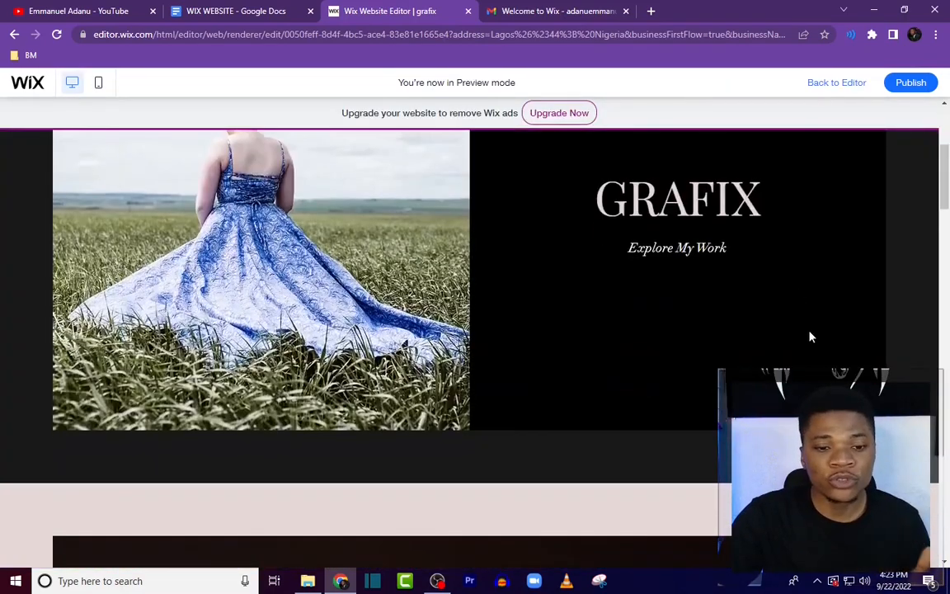
scroll(802, 335, down, 5)
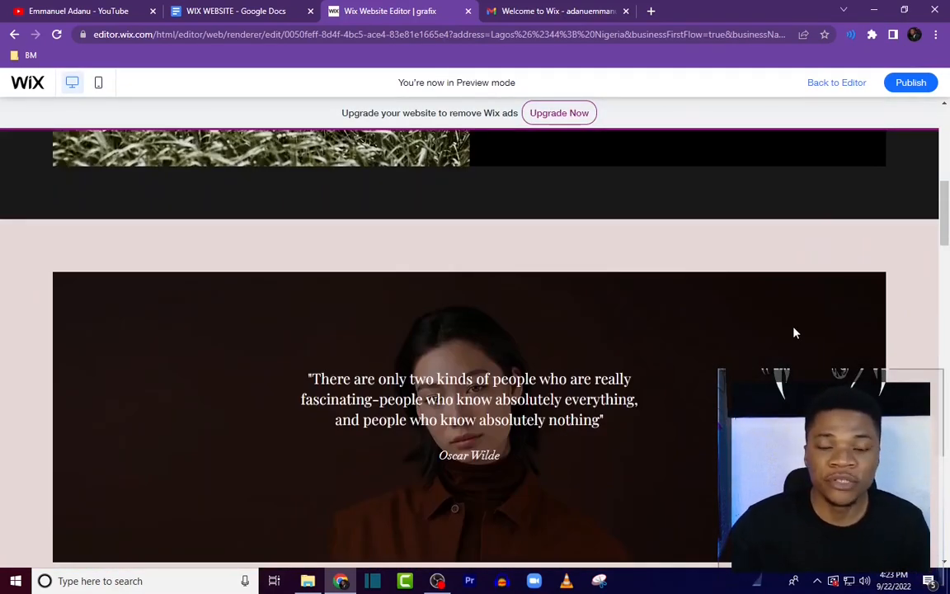
click(838, 84)
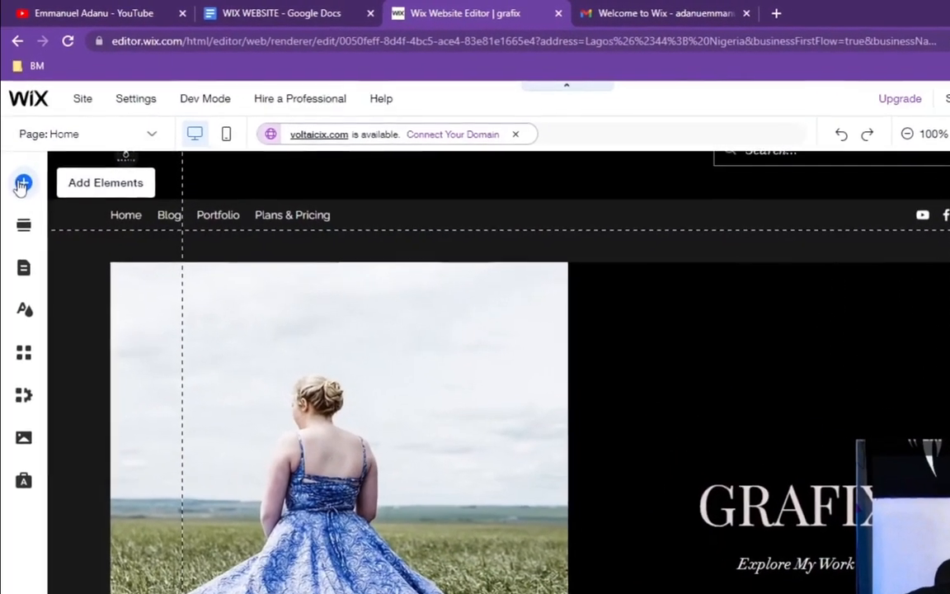
click(22, 184)
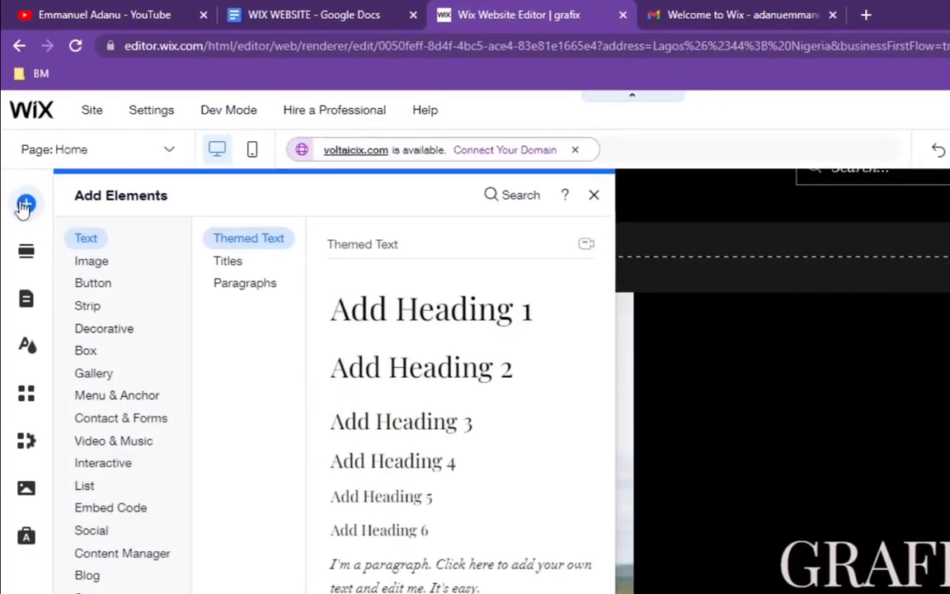
click(92, 261)
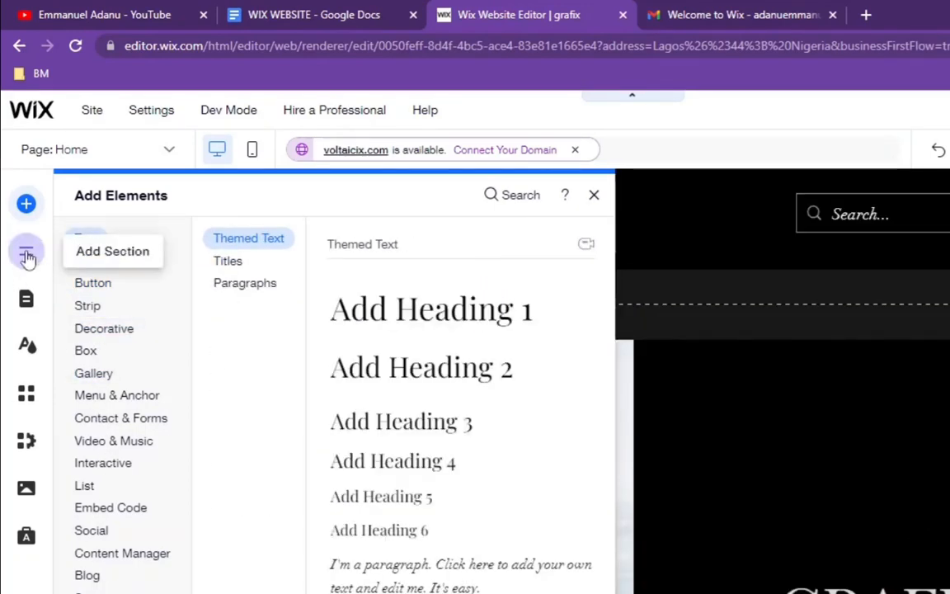
click(27, 253)
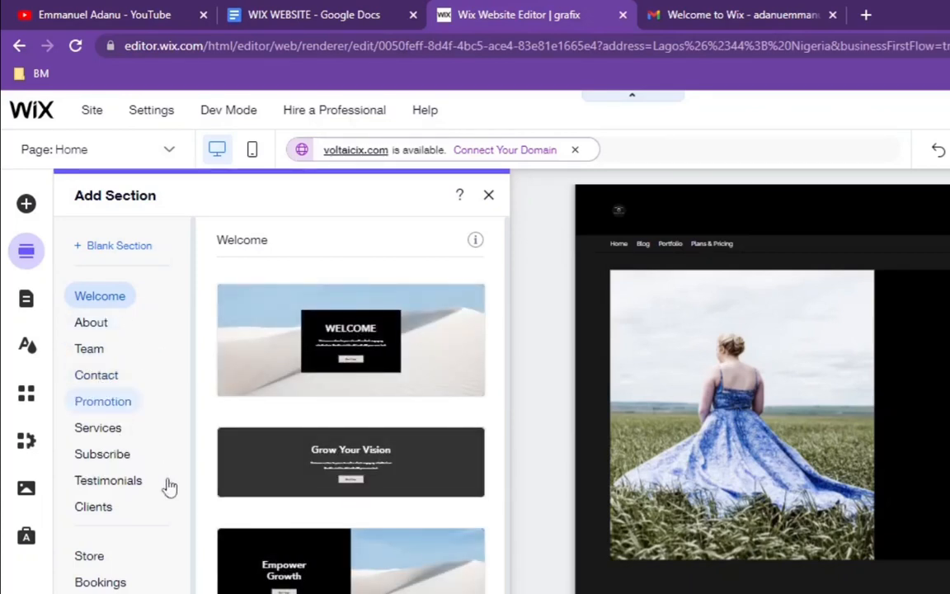
Step: Delete the Portfolio page from the site menu
click(26, 299)
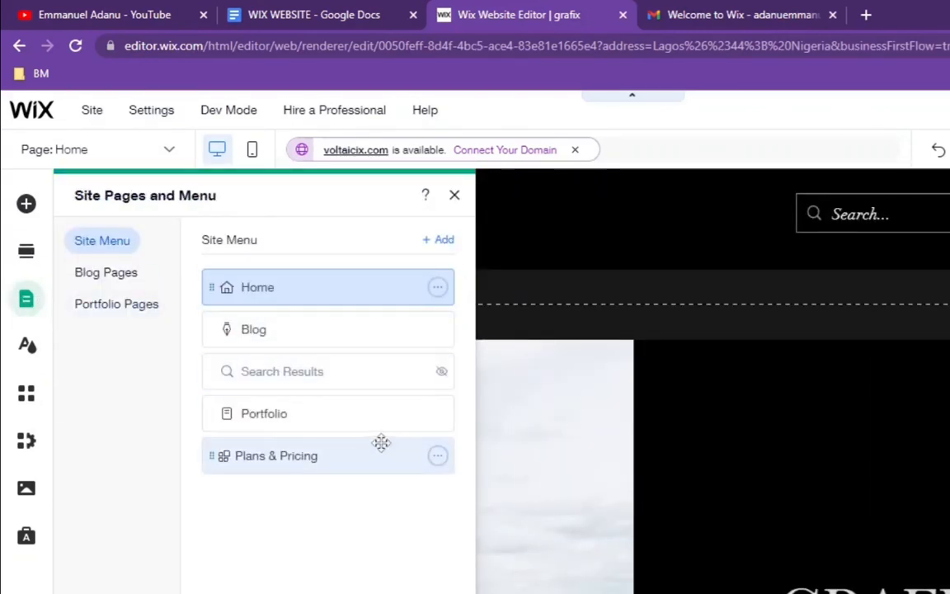
drag(376, 450, 343, 372)
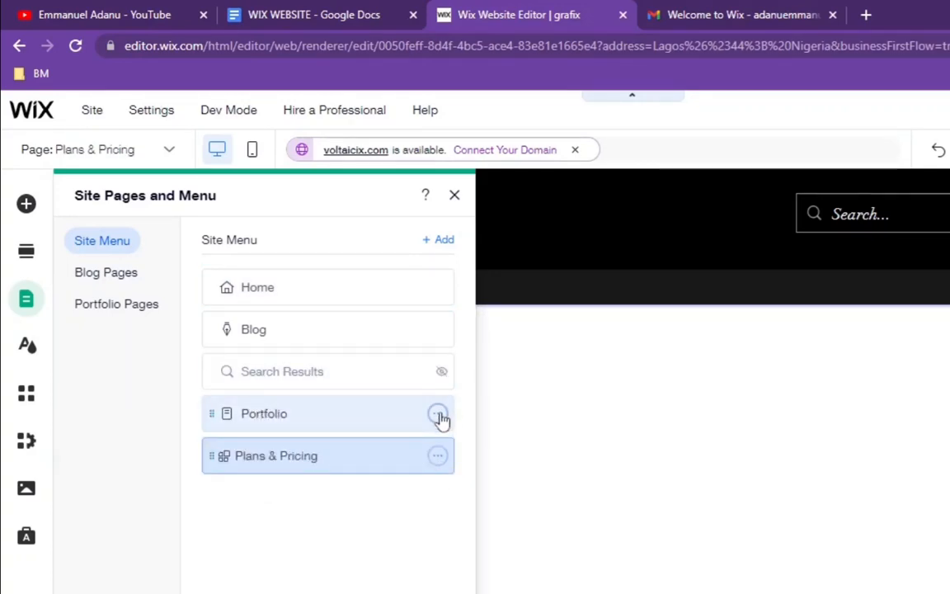
click(438, 415)
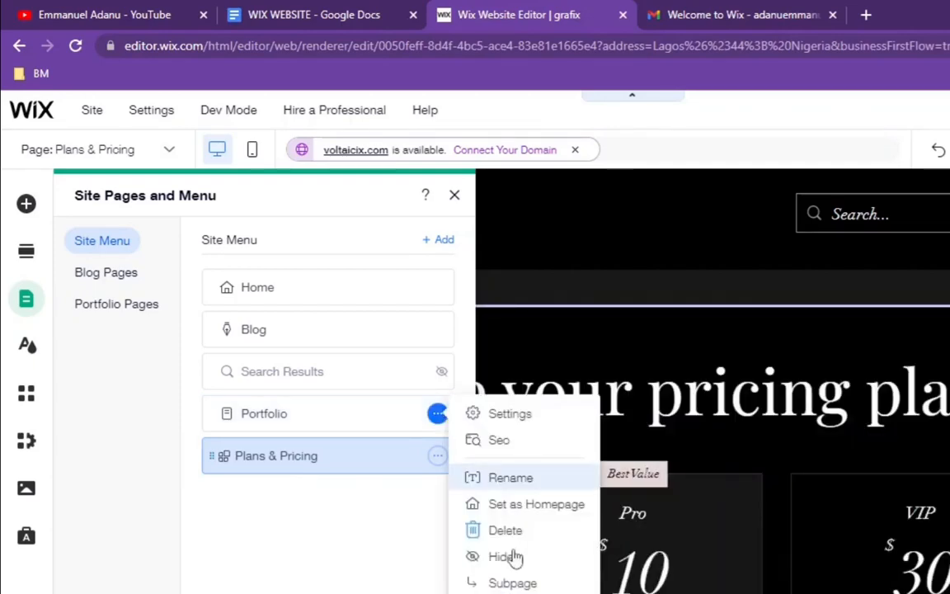
click(505, 533)
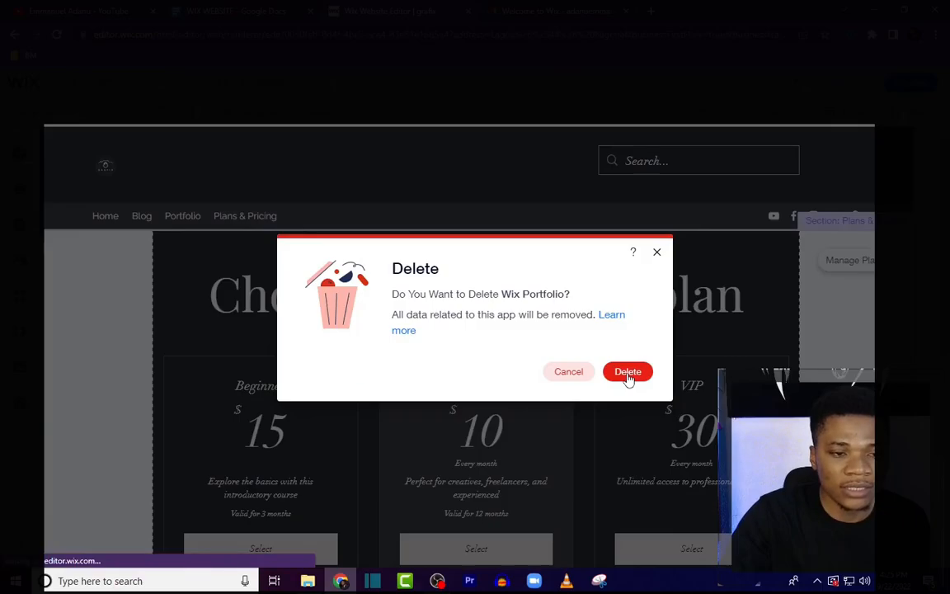
click(627, 373)
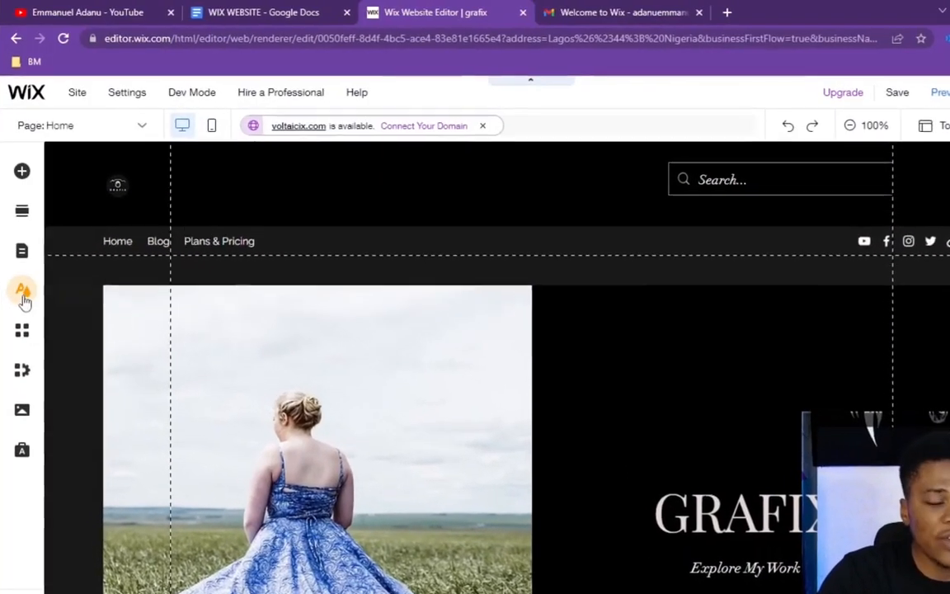
Step: Browse the Site Design, App Market and Media panels of the editor
click(24, 296)
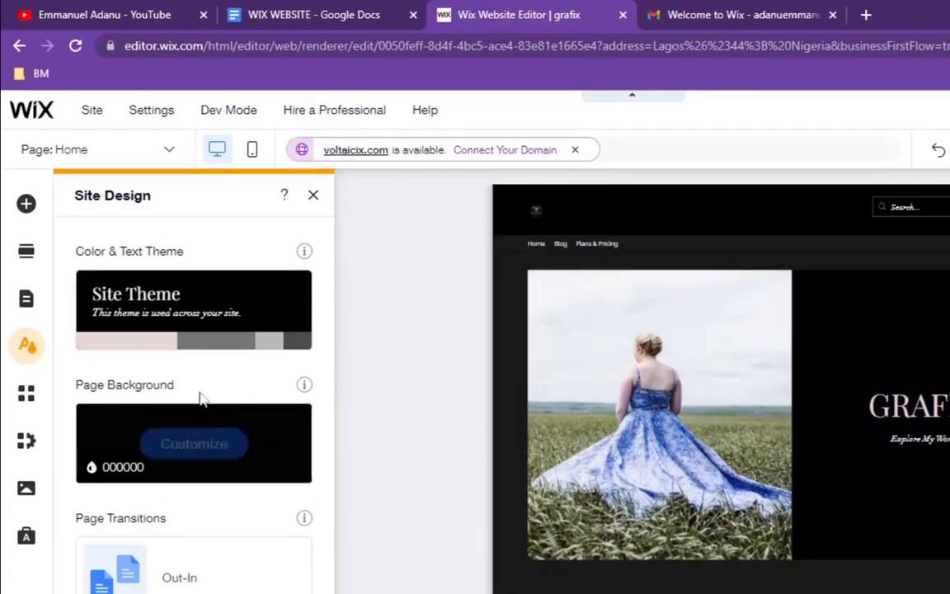
click(27, 398)
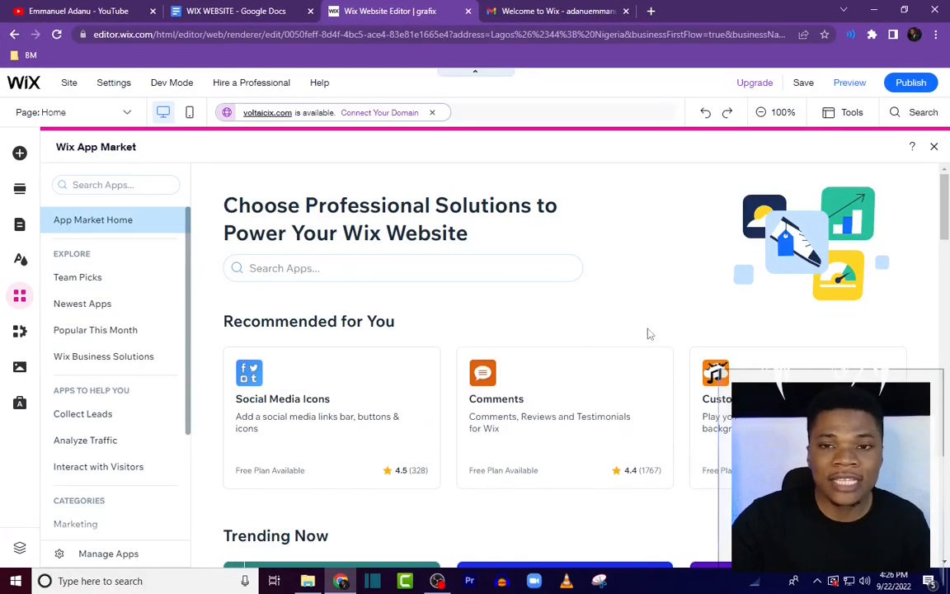
scroll(711, 345, down, 2)
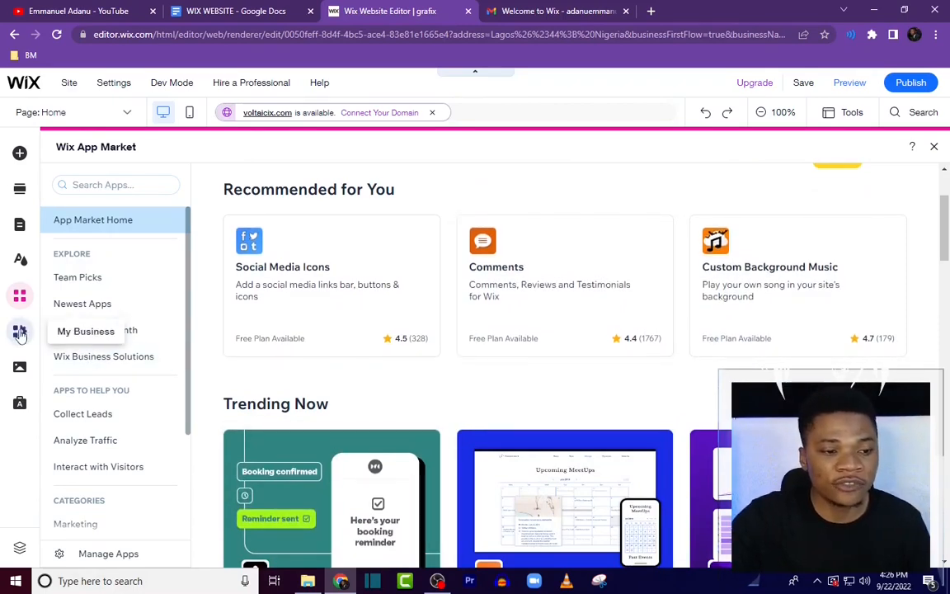
scroll(49, 318, up, 2)
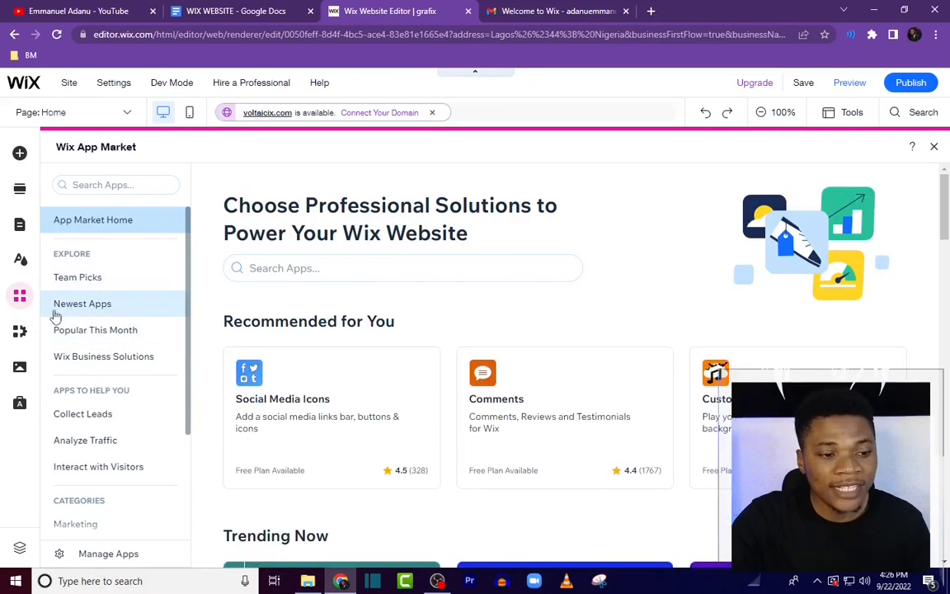
click(19, 371)
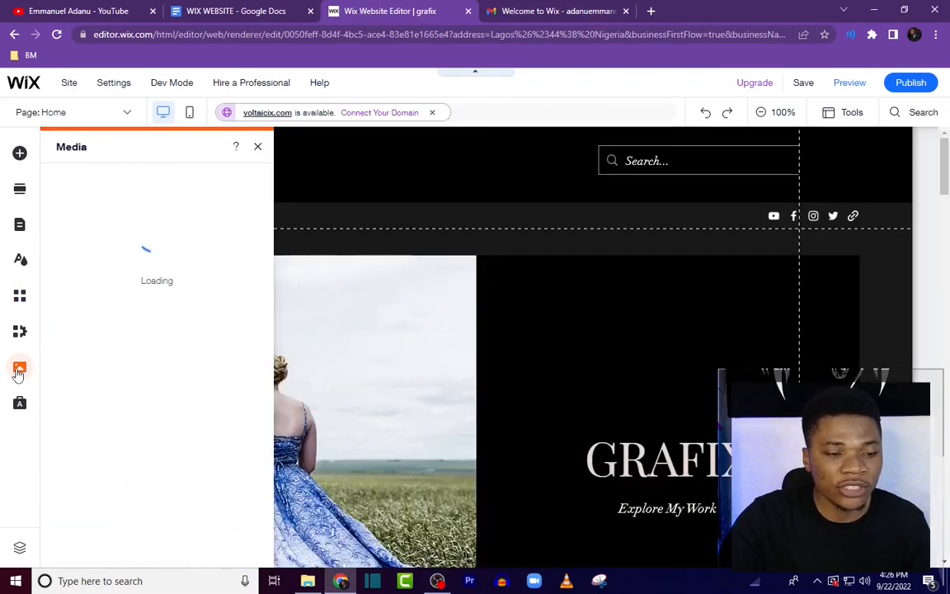
mouse_move(144, 379)
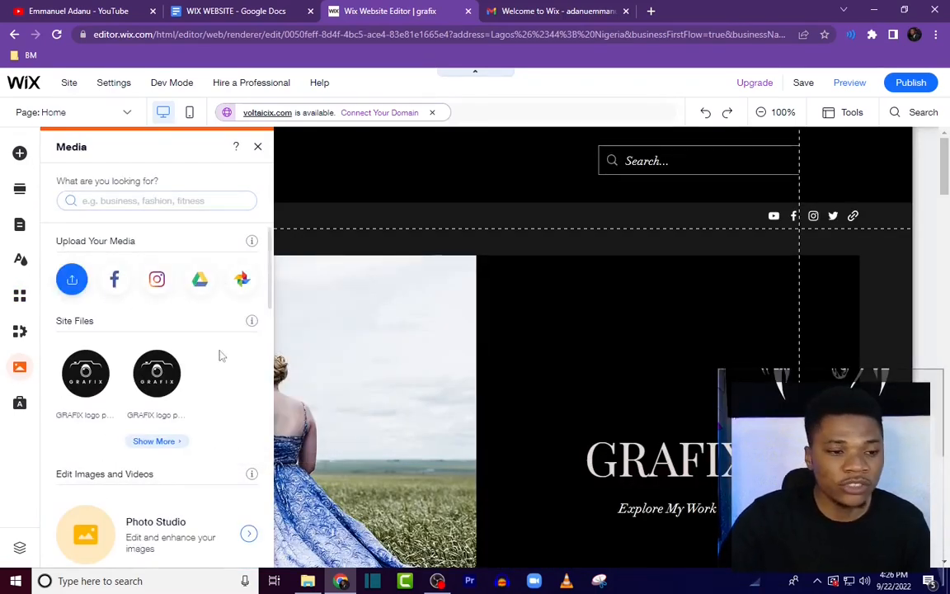
scroll(177, 482, down, 2)
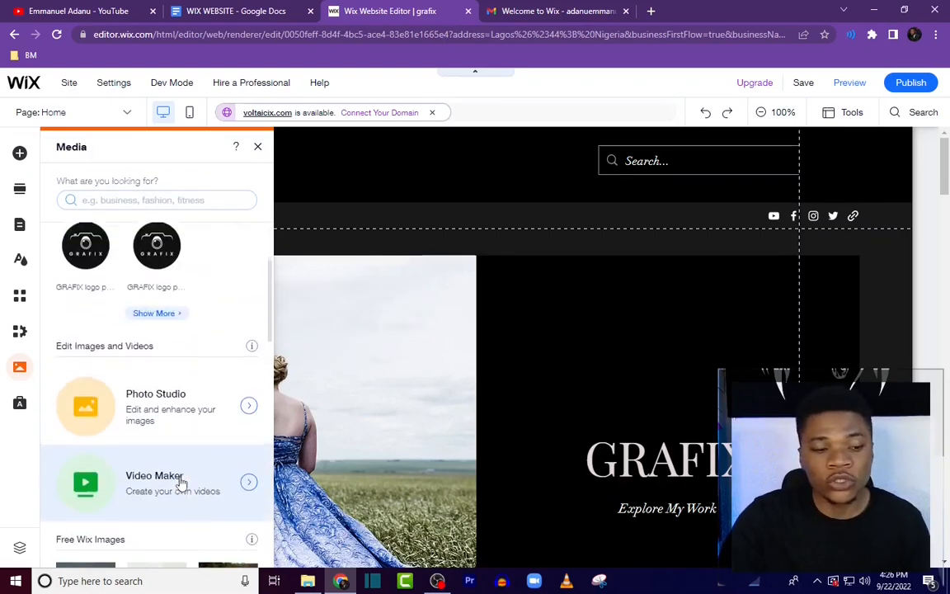
scroll(181, 484, down, 5)
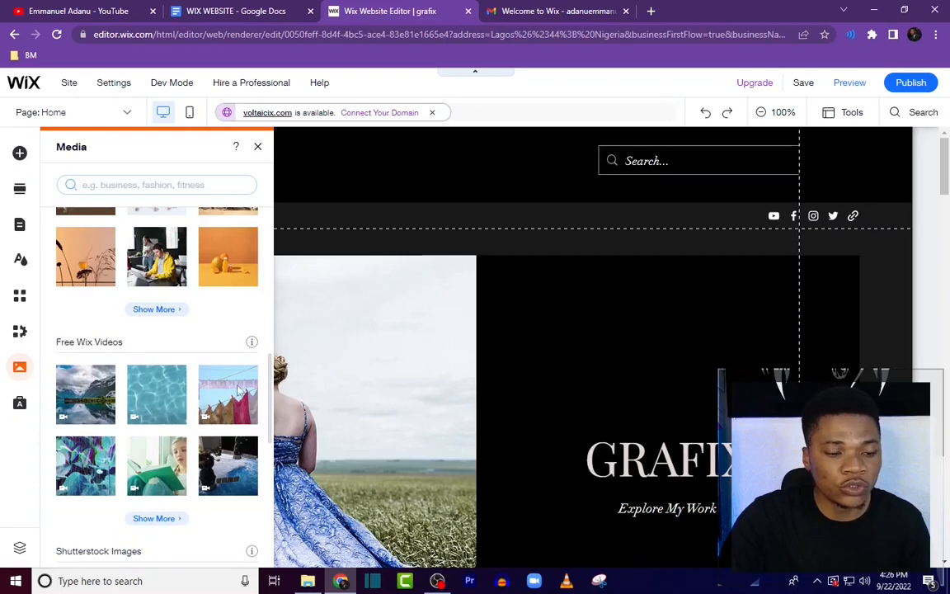
scroll(164, 423, up, 10)
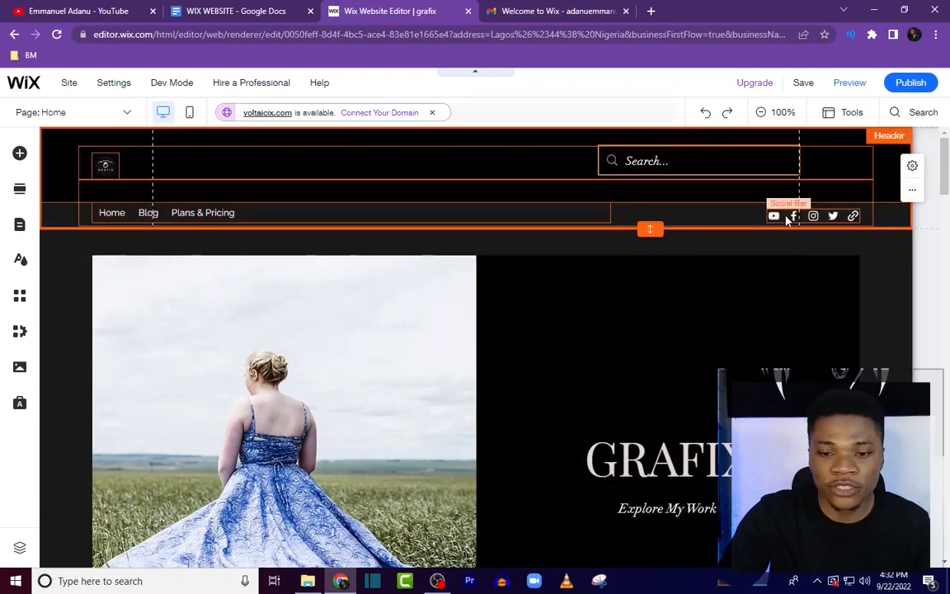
Step: Delete the header's social bar and the empty column that held it
click(833, 214)
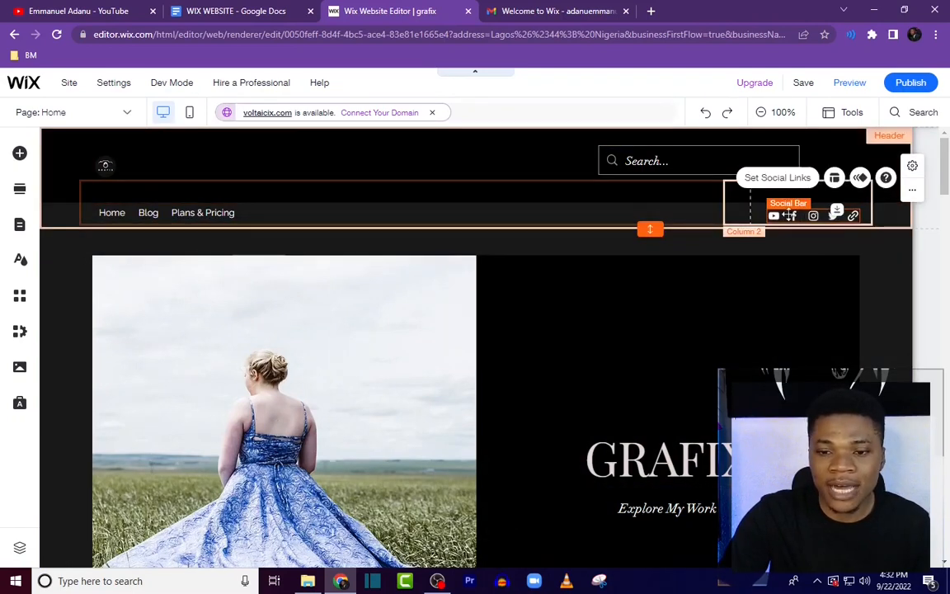
click(754, 239)
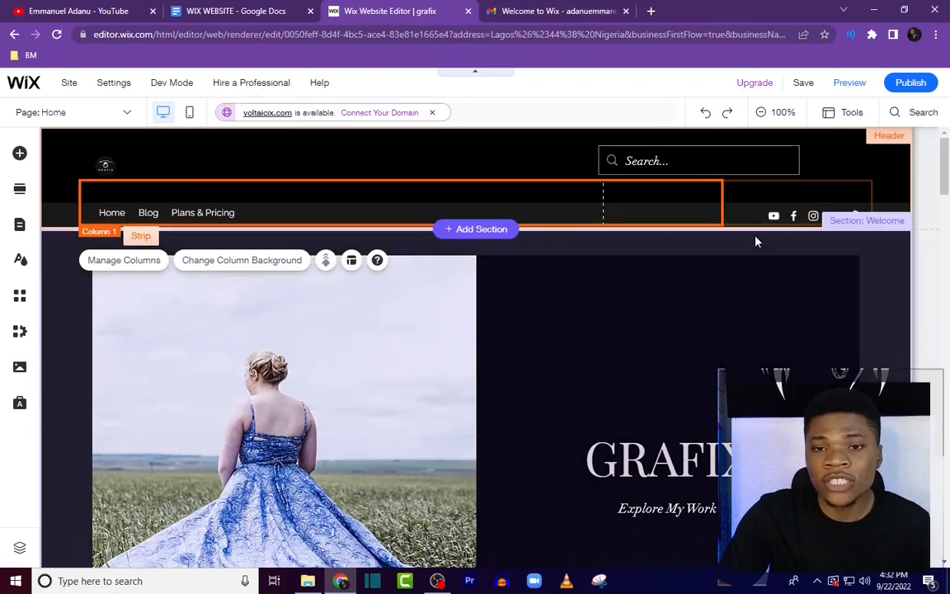
click(776, 214)
right_click(775, 214)
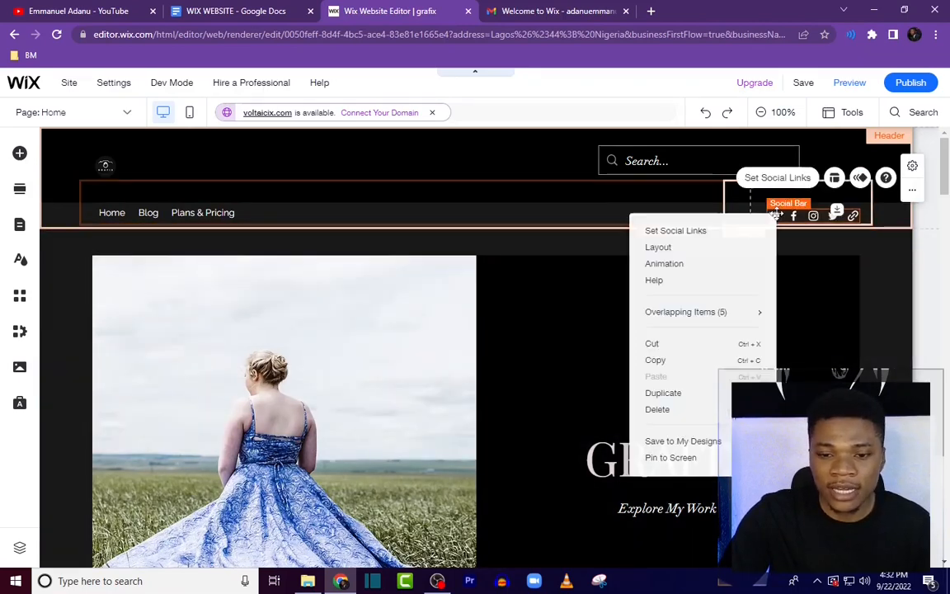
click(683, 411)
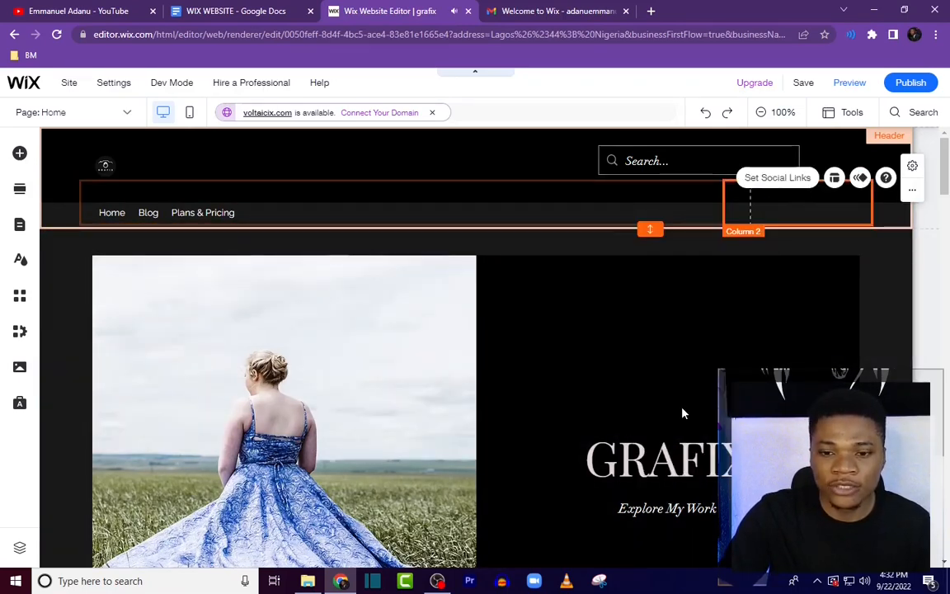
right_click(807, 286)
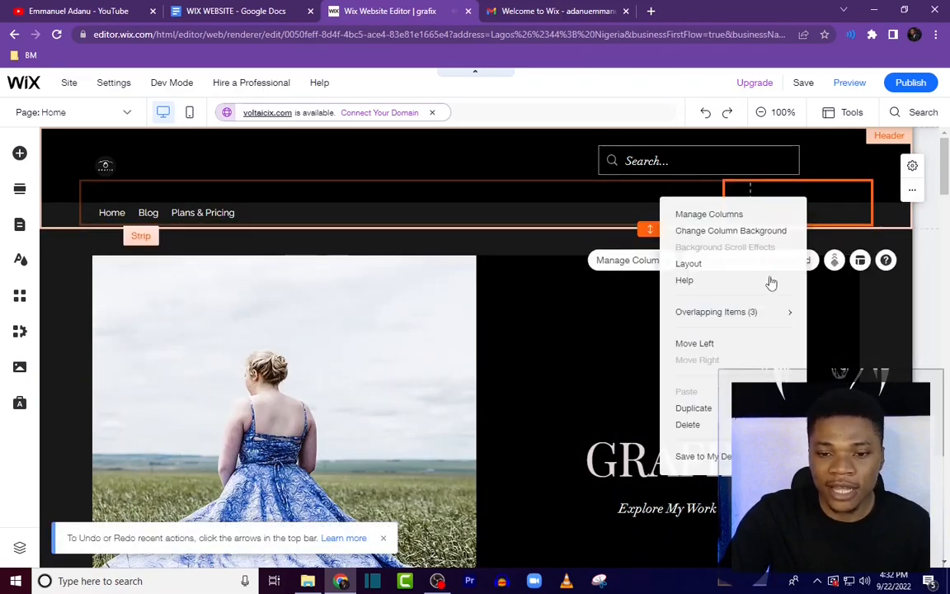
click(716, 426)
Step: Move the horizontal menu up into the header's top row beside the logo
click(193, 213)
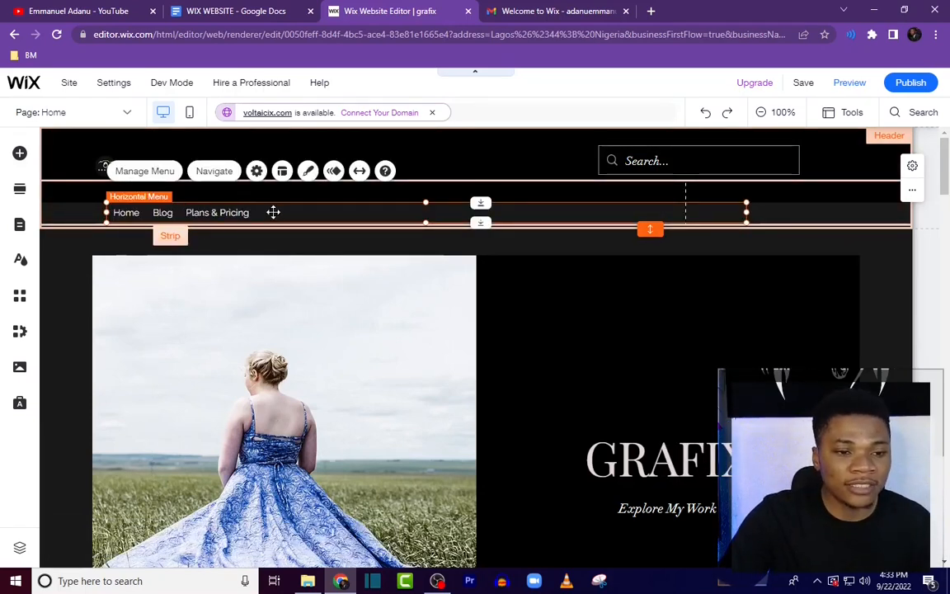
drag(273, 212, 338, 165)
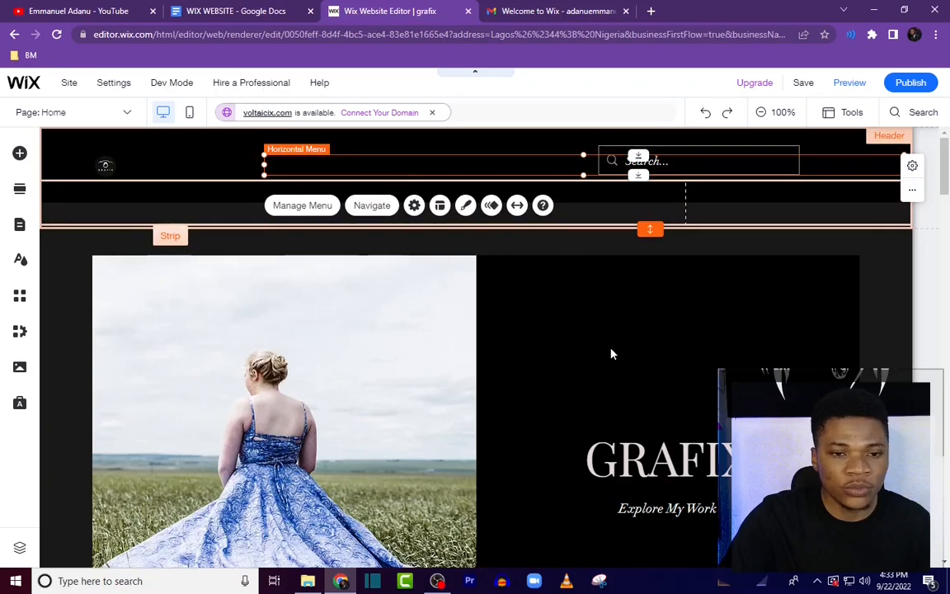
Step: Shift the horizontal menu next to the logo and delete the empty strip beneath the header's top row
click(377, 169)
drag(359, 168, 242, 166)
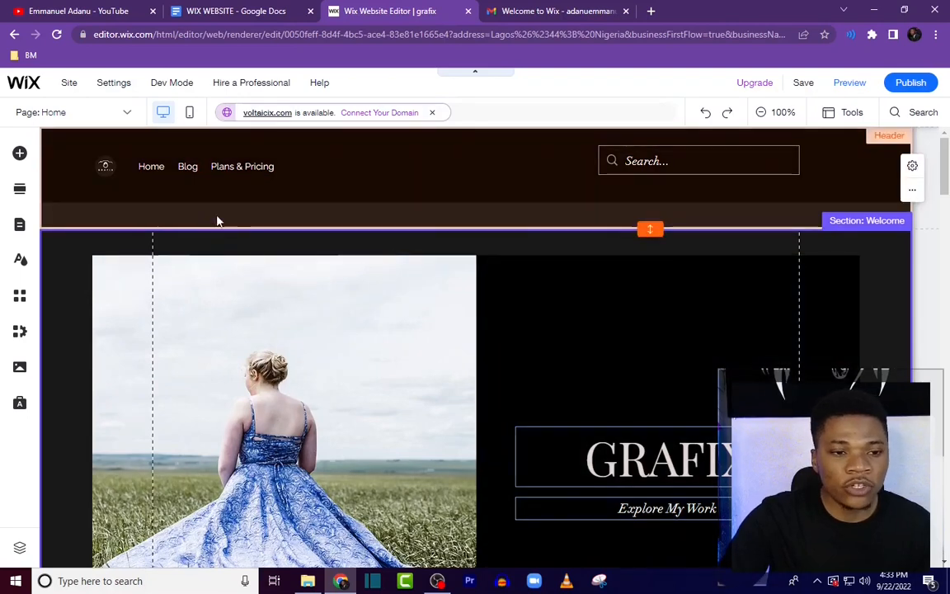
click(267, 223)
click(131, 214)
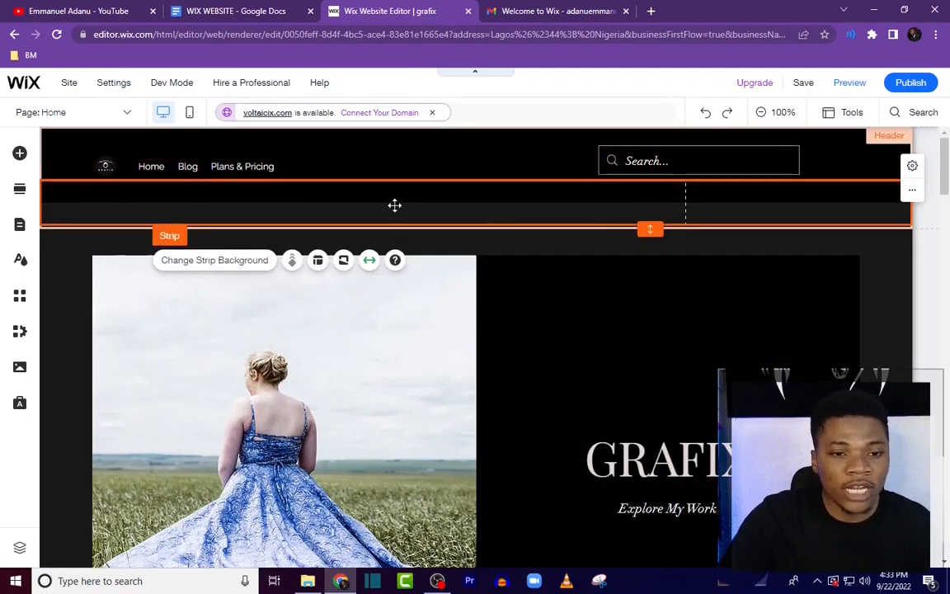
right_click(369, 202)
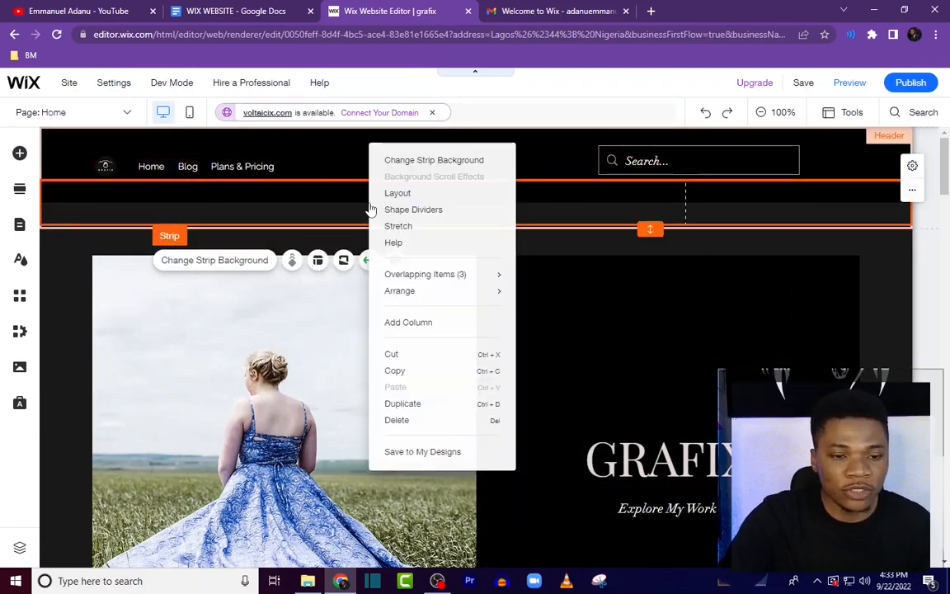
click(410, 418)
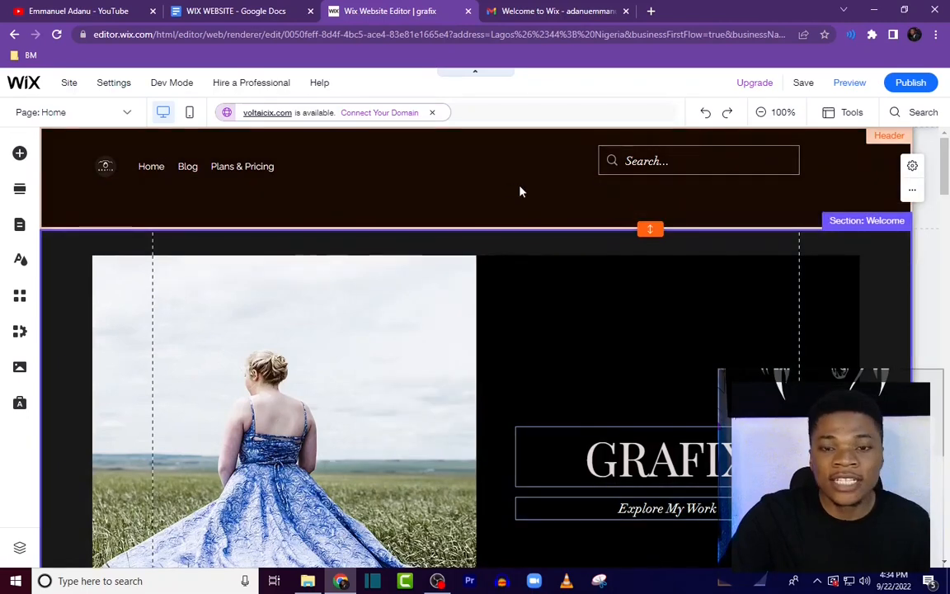
Step: Reduce the header's height so it fits just the logo, menu and search bar
click(479, 210)
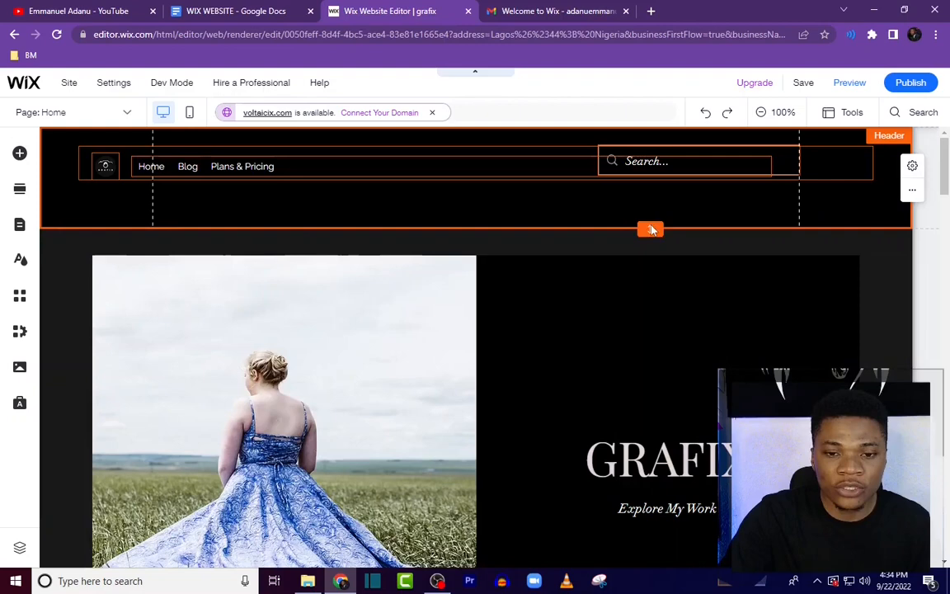
click(585, 202)
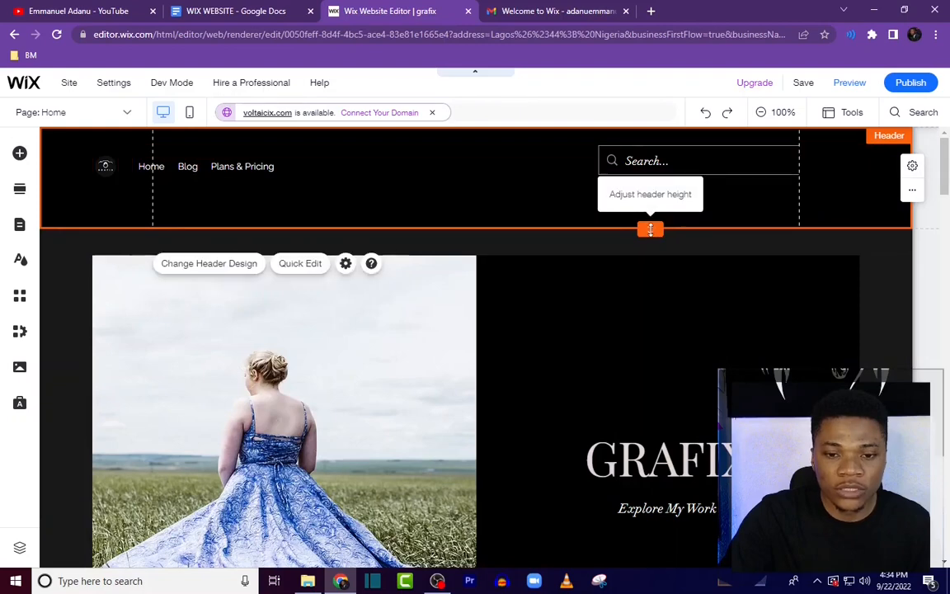
drag(654, 226, 655, 195)
click(927, 226)
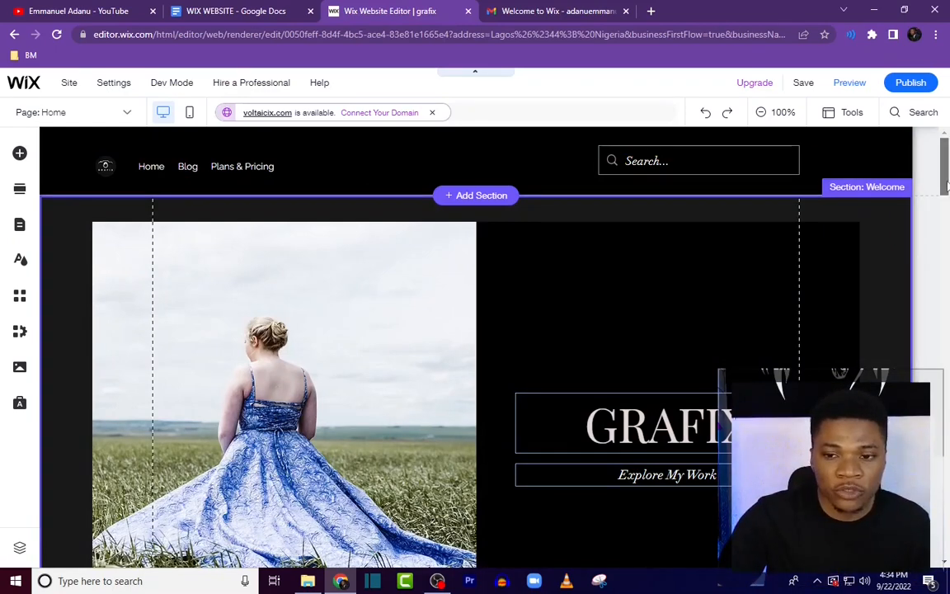
Step: Replace the welcome section's left column background with the uploaded image 'Kindle on a glass desk_GRAFIX logo png'
drag(948, 186, 946, 196)
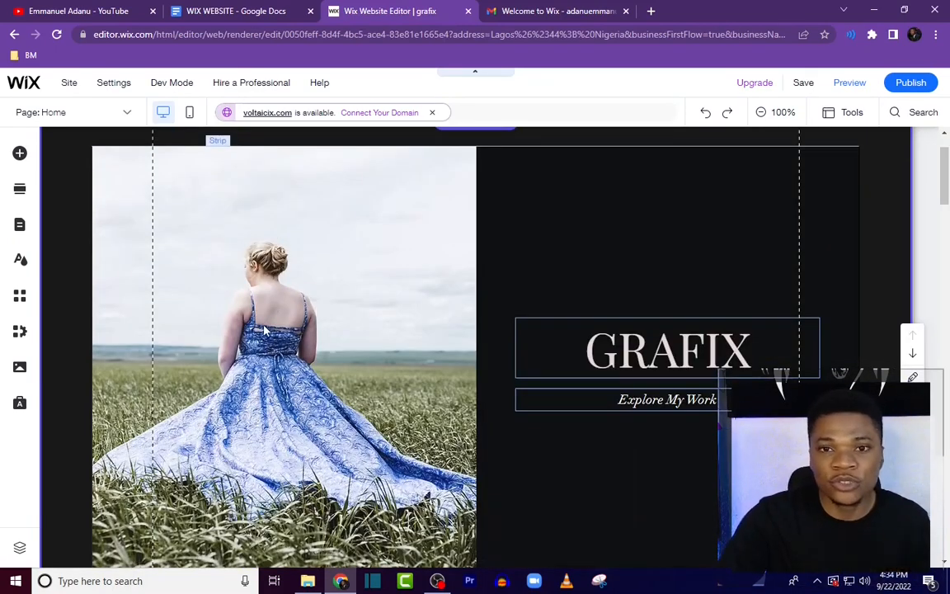
click(468, 251)
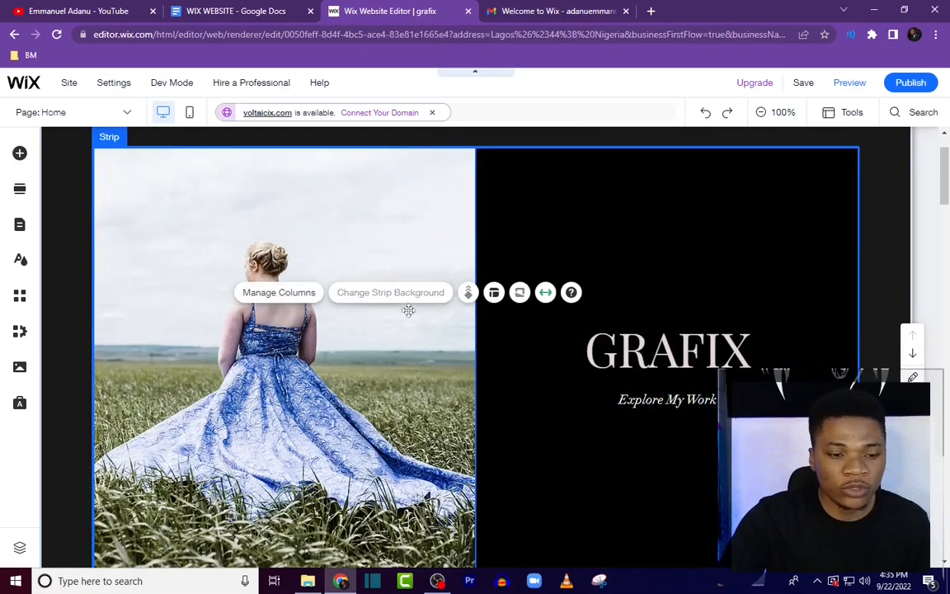
click(308, 257)
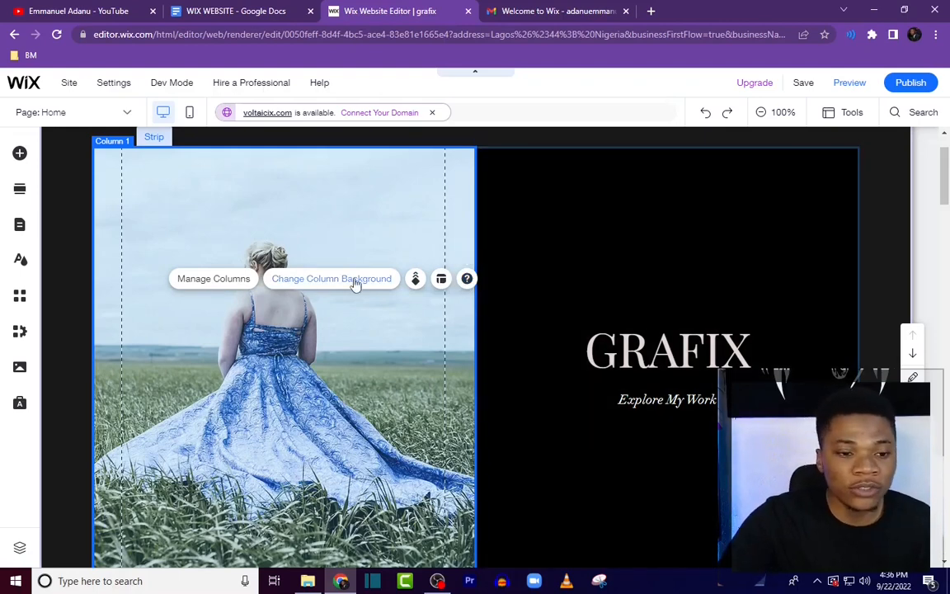
click(355, 280)
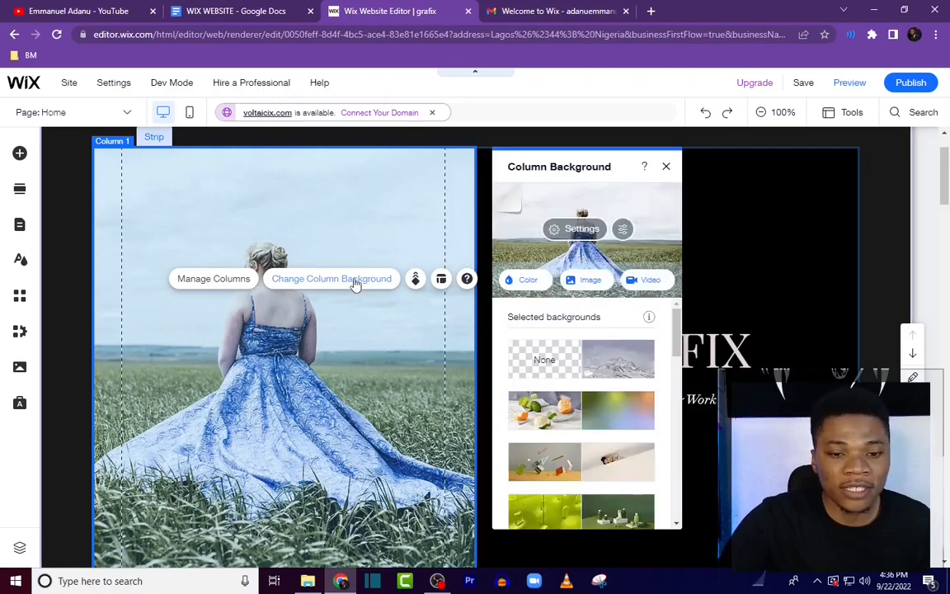
click(580, 281)
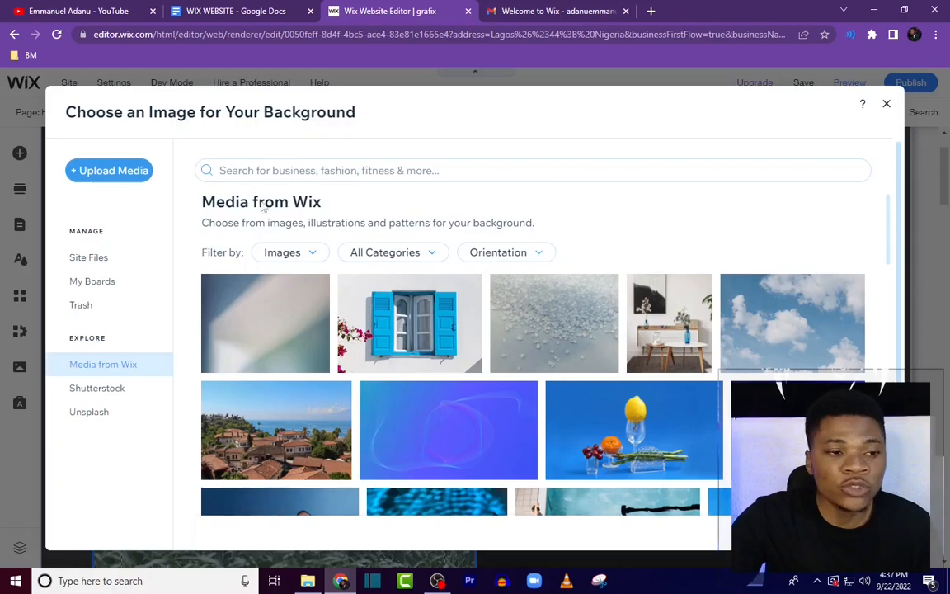
click(110, 170)
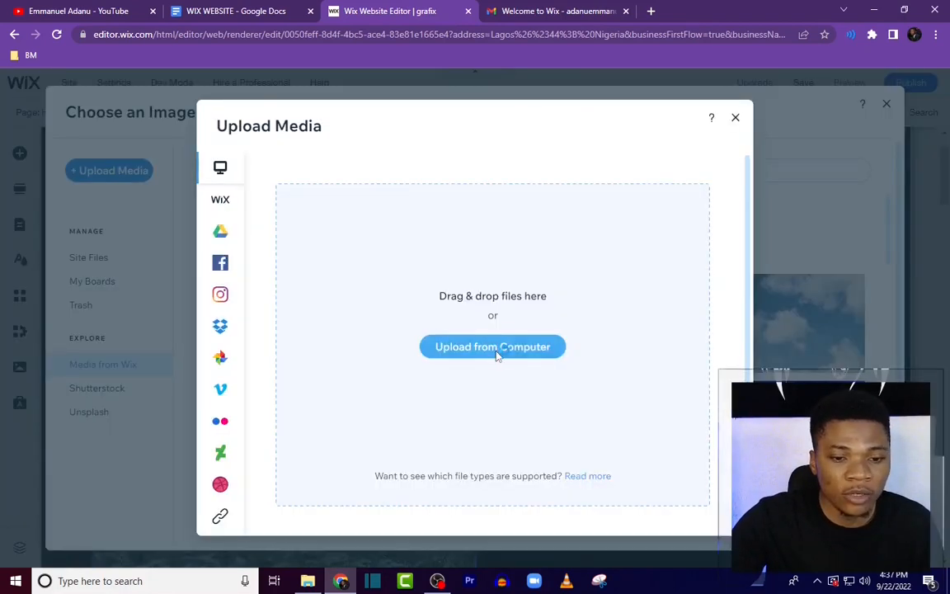
click(496, 355)
scroll(412, 123, down, 5)
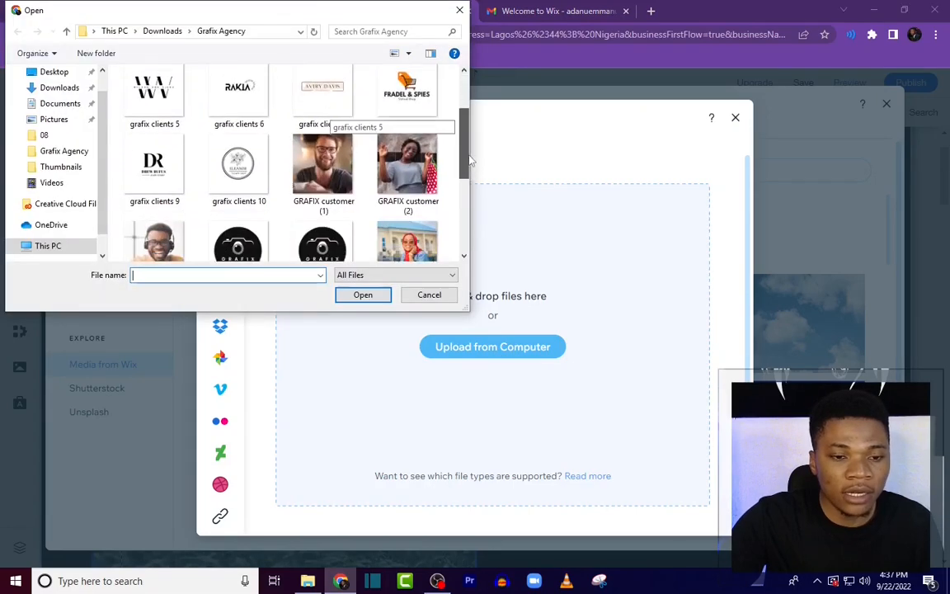
scroll(464, 218, down, 1)
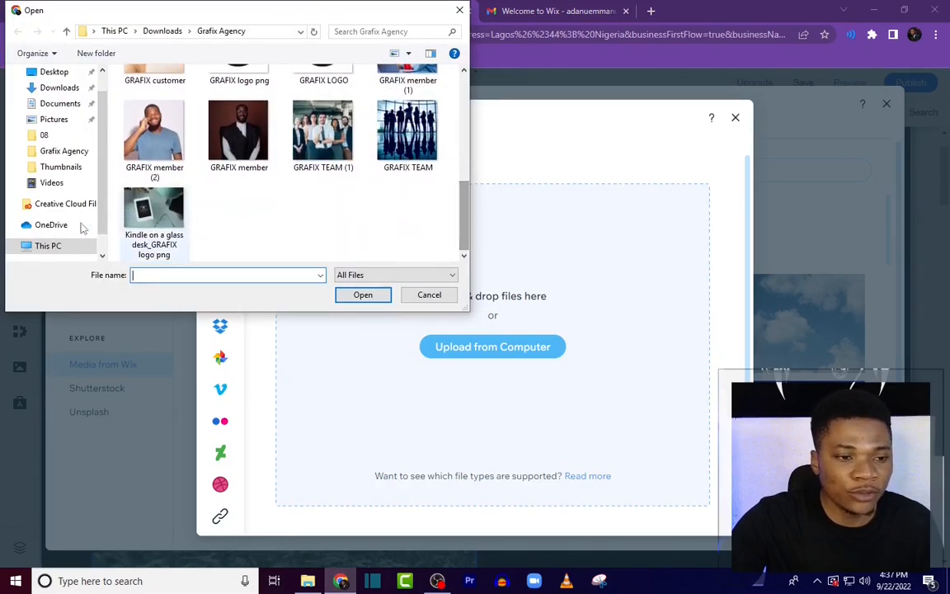
double_click(167, 215)
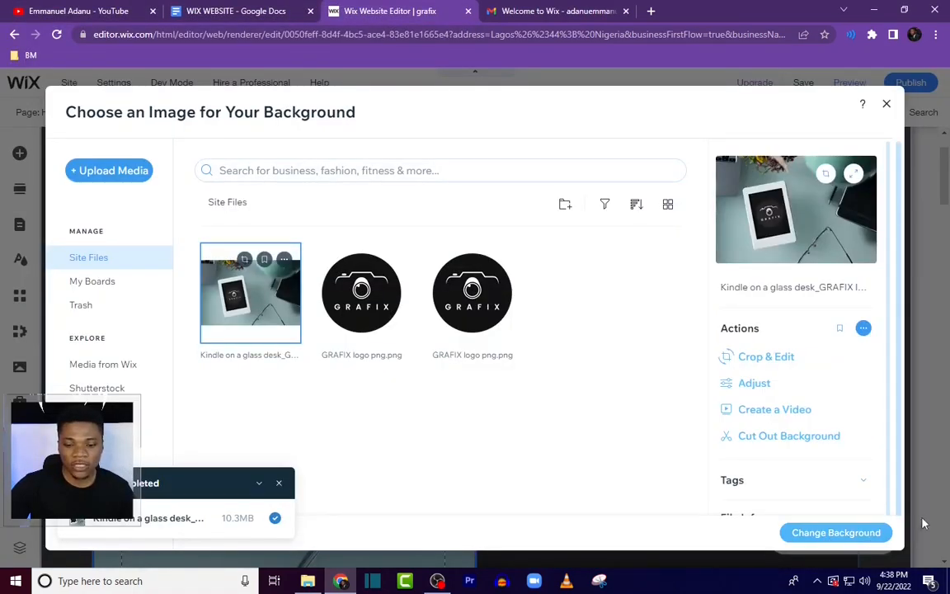
click(834, 533)
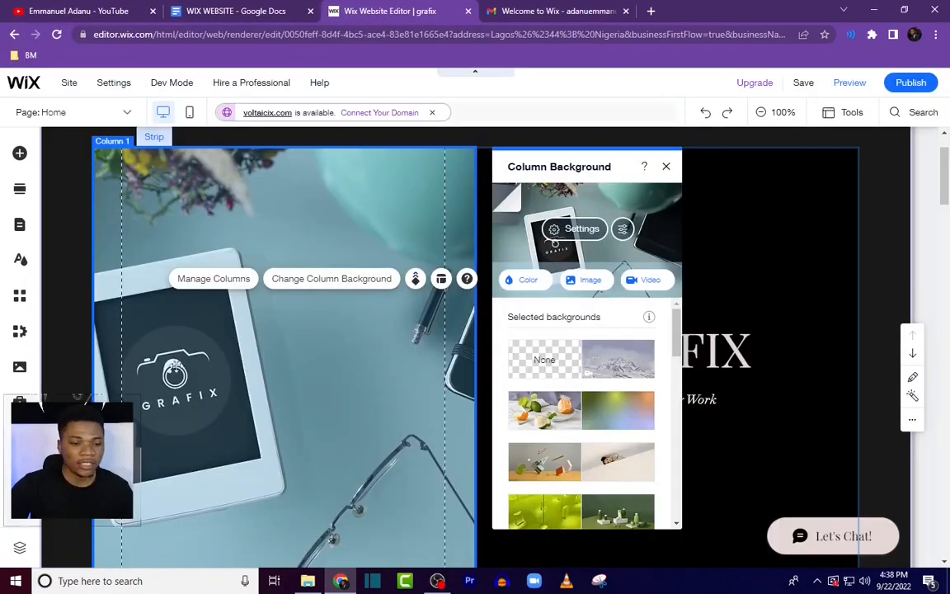
click(264, 377)
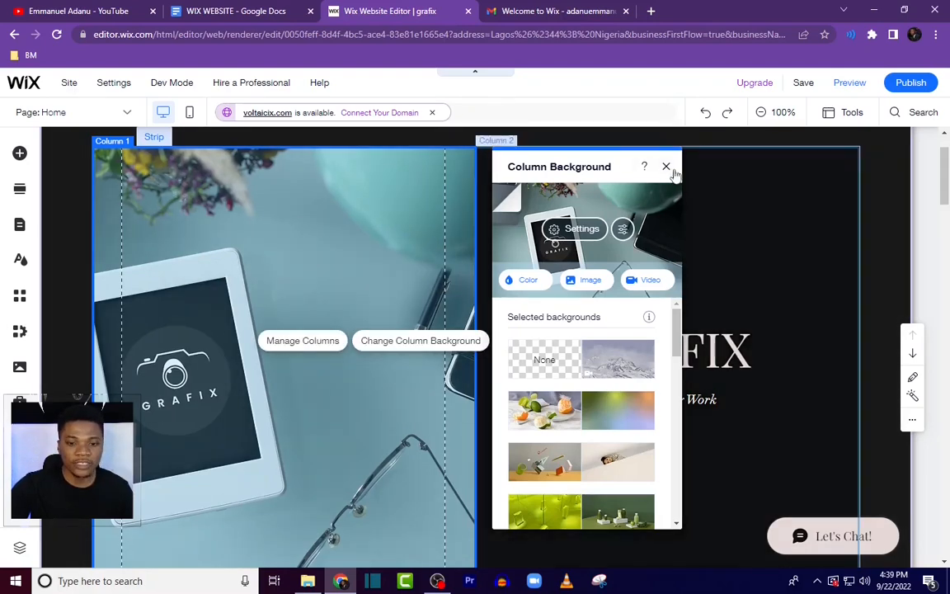
click(673, 172)
Step: Copy the agency description from the WIX WEBSITE Google Doc and paste it over the 'Explore My Work' text
scroll(740, 291, down, 1)
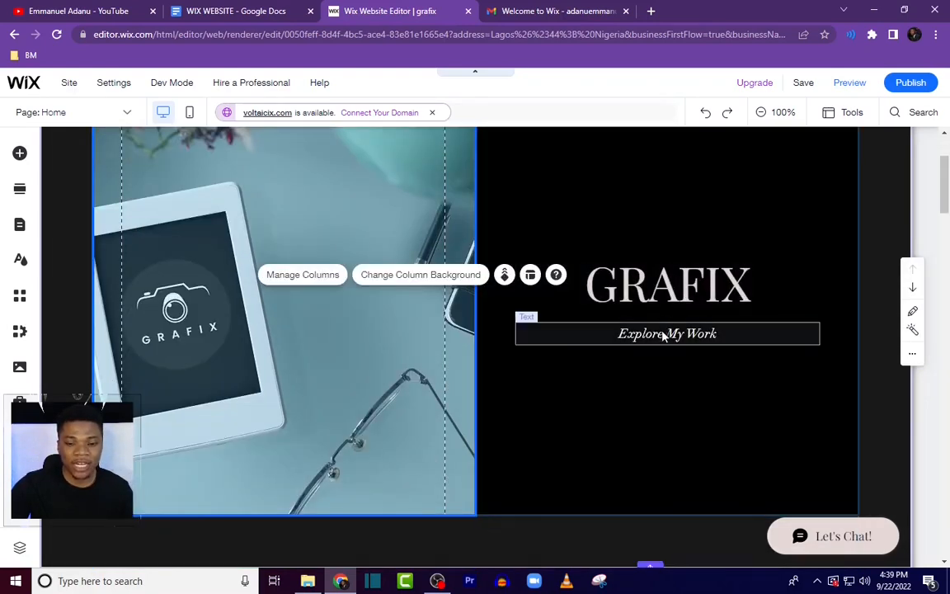
click(265, 13)
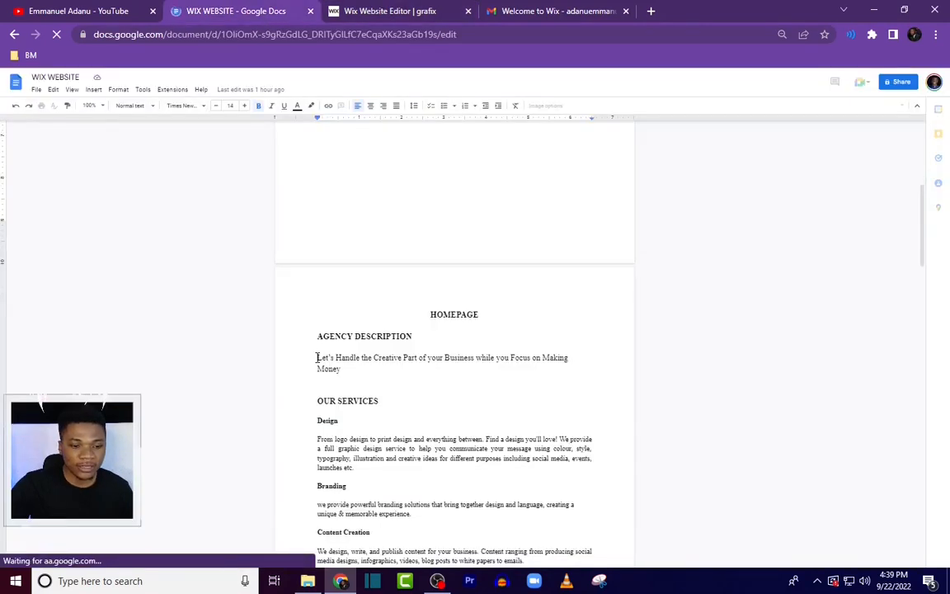
drag(318, 356, 337, 370)
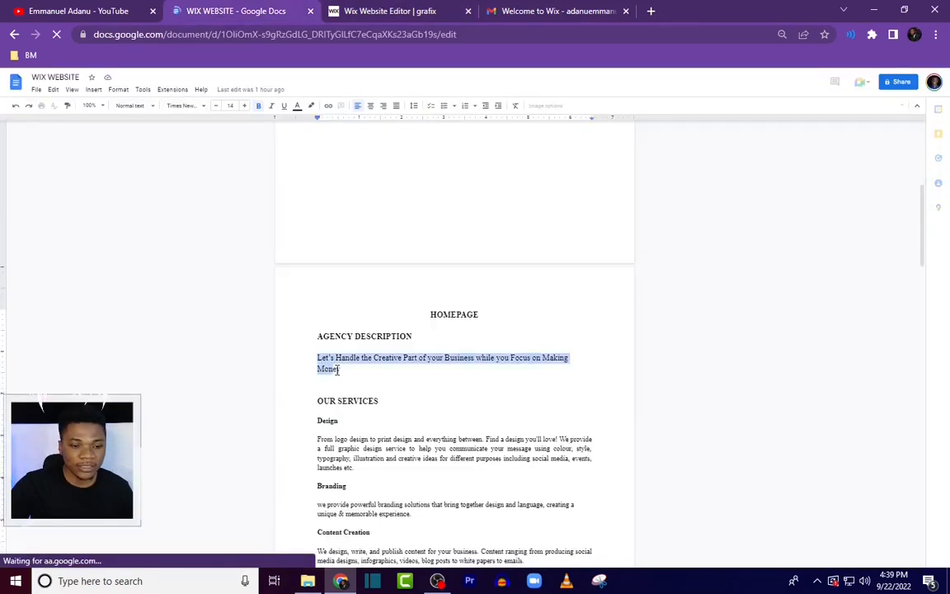
right_click(341, 373)
click(367, 379)
key(ctrl+Tab)
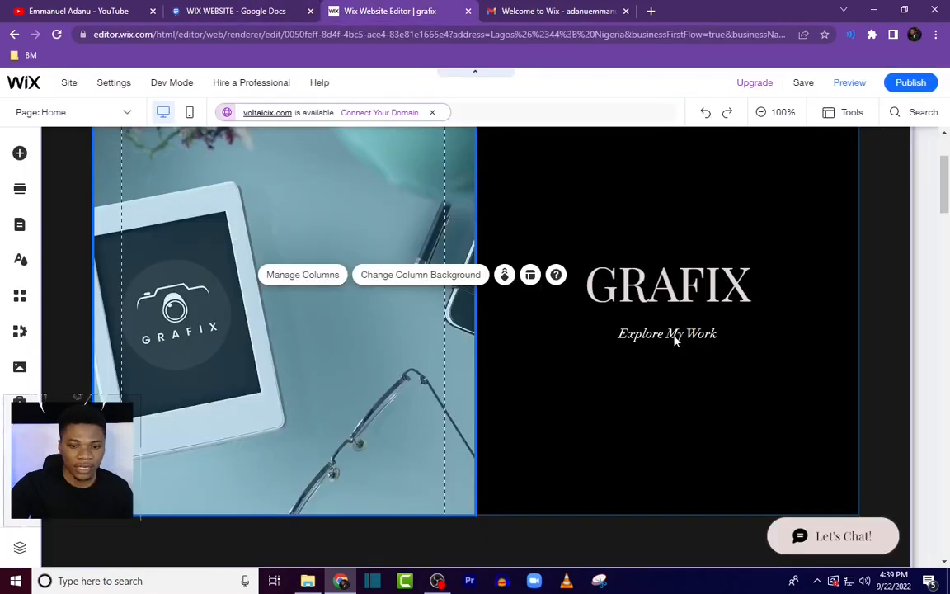
click(665, 335)
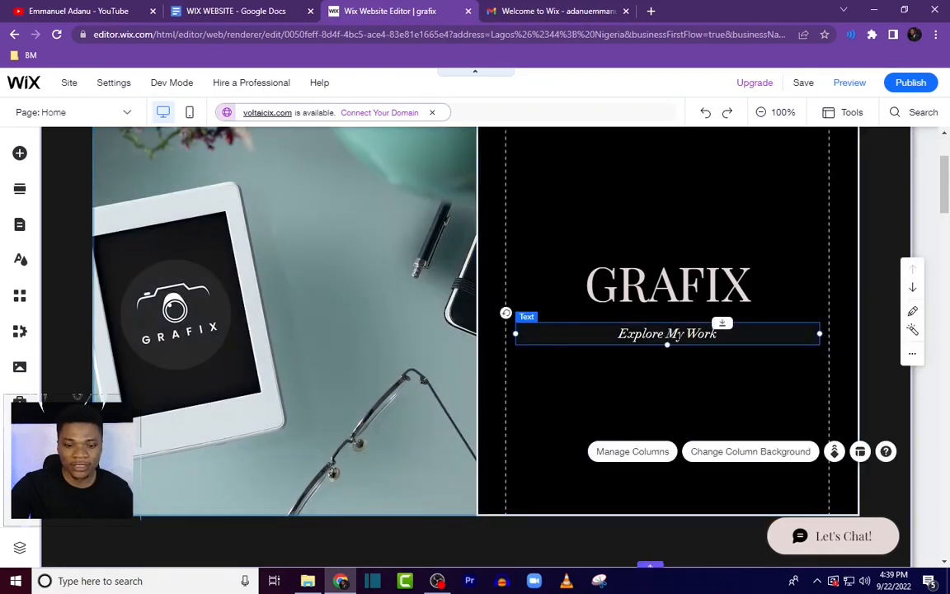
double_click(665, 336)
key(ctrl+v)
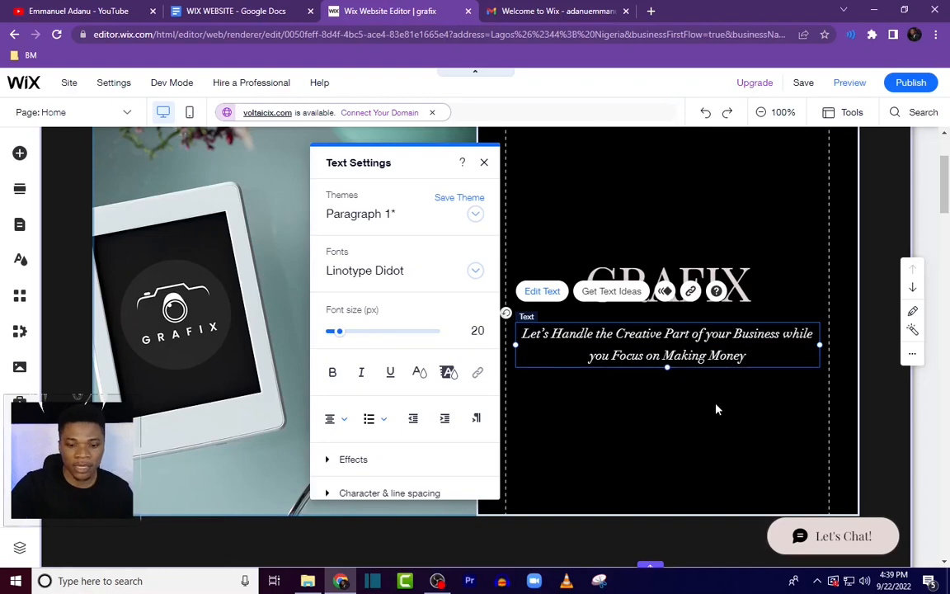
click(716, 409)
Step: Reduce the height of the welcome section
scroll(777, 421, down, 1)
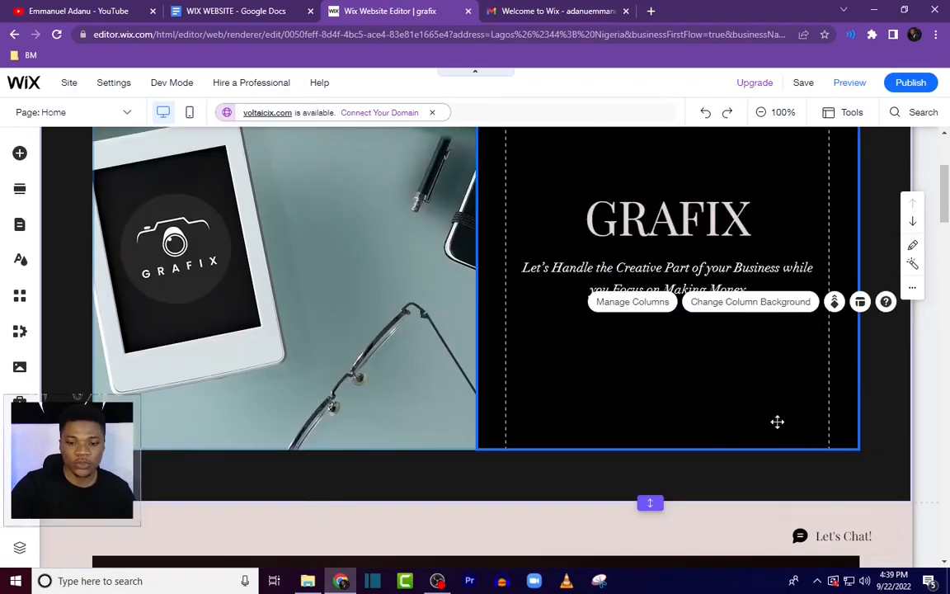
scroll(930, 169, down, 3)
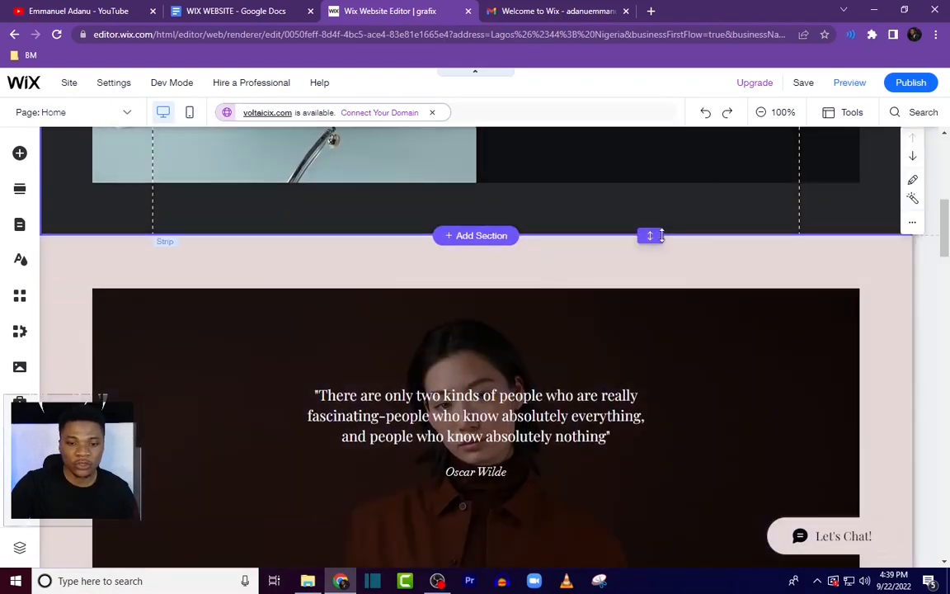
drag(656, 228, 652, 203)
Step: Delete the Oscar Wilde quote section below the welcome section
scroll(949, 260, up, 6)
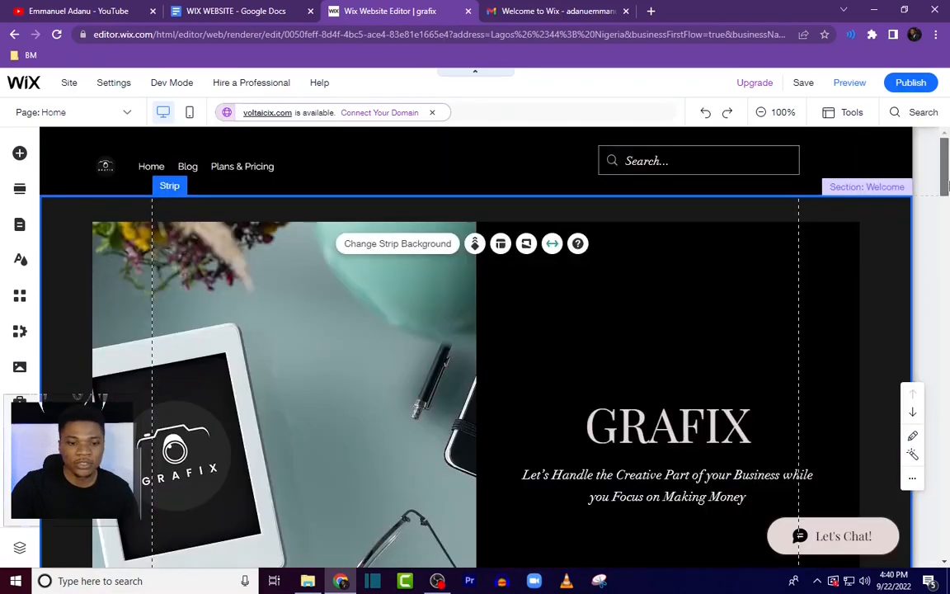
scroll(949, 259, down, 6)
mouse_move(948, 258)
mouse_down()
mouse_move(948, 292)
mouse_move(949, 261)
mouse_up()
click(858, 266)
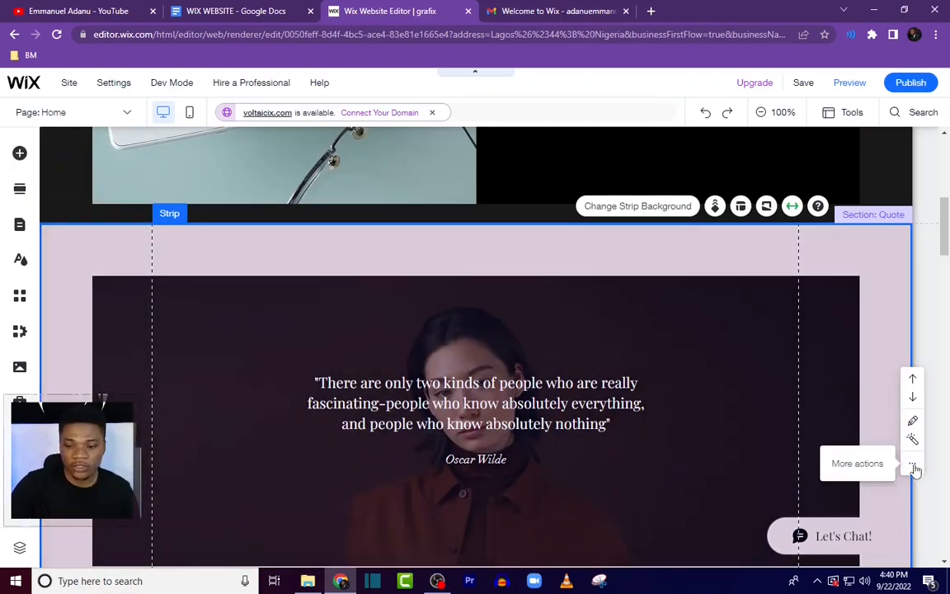
click(912, 463)
click(788, 415)
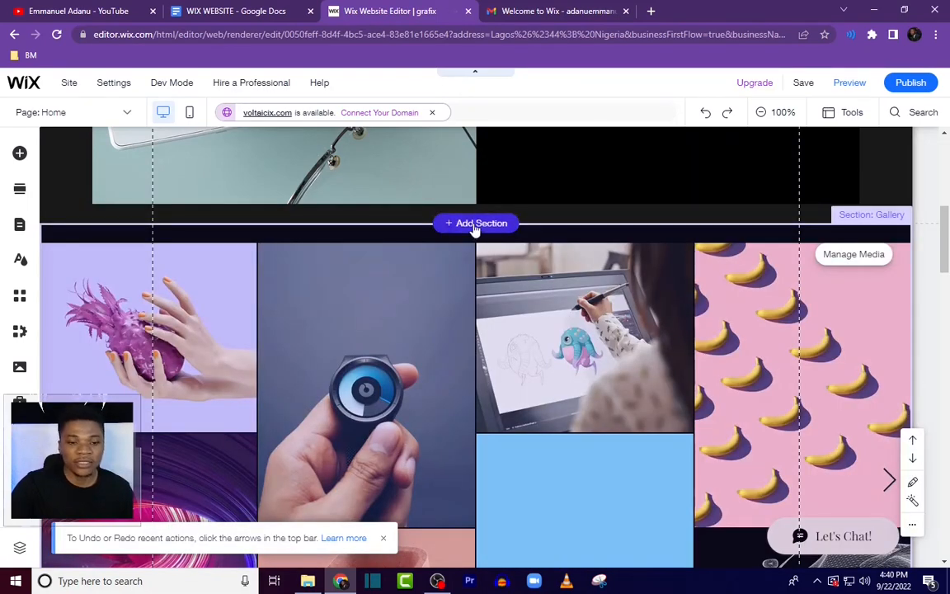
Step: Add a Services section with three icon columns below the welcome section
click(474, 225)
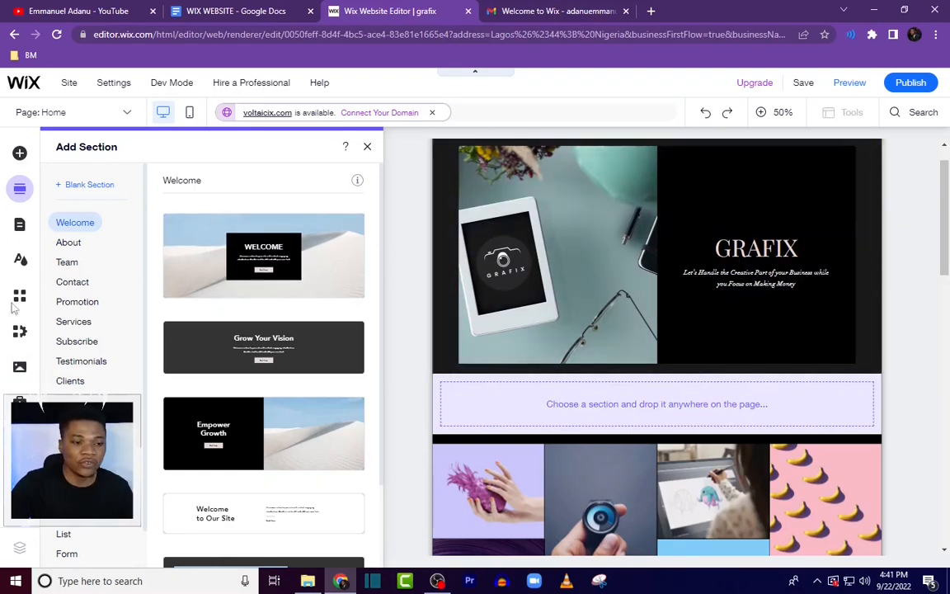
click(74, 323)
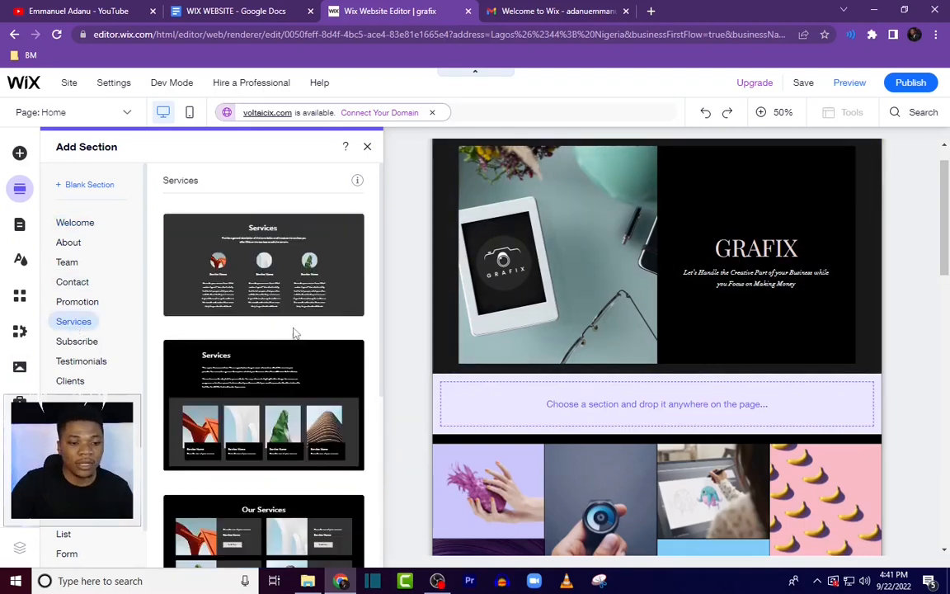
scroll(280, 326, down, 4)
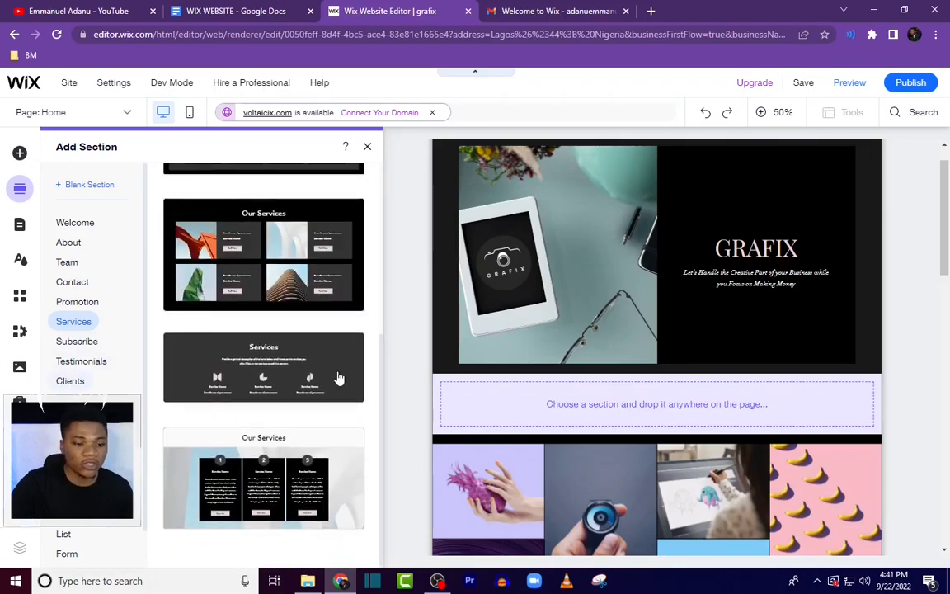
click(247, 363)
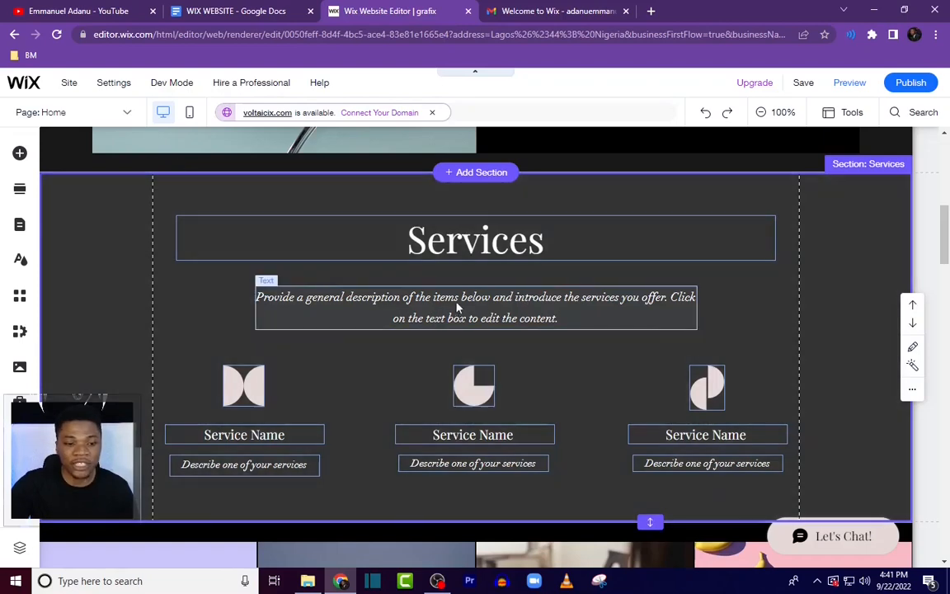
Step: Rename the services heading to "Our Services"
click(479, 282)
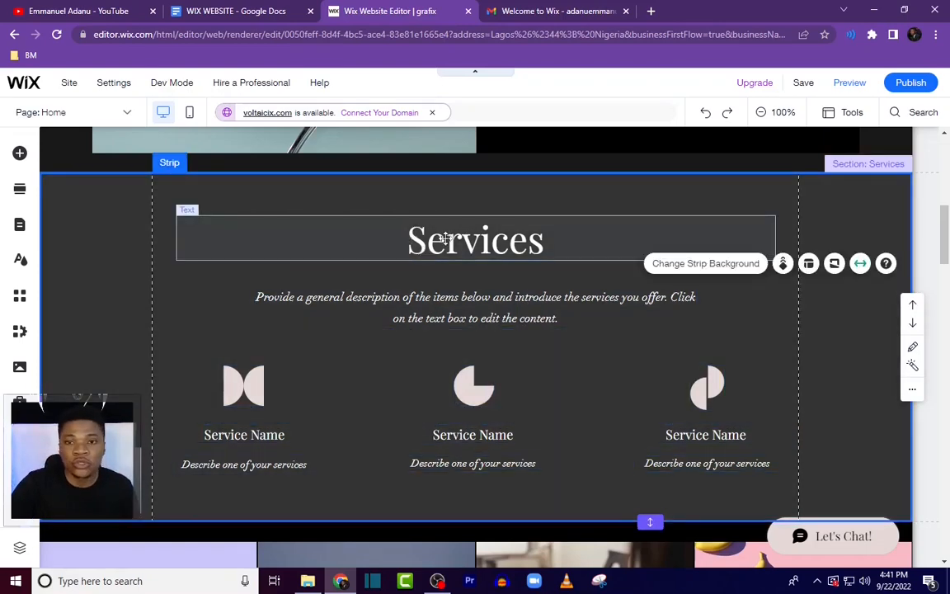
double_click(387, 254)
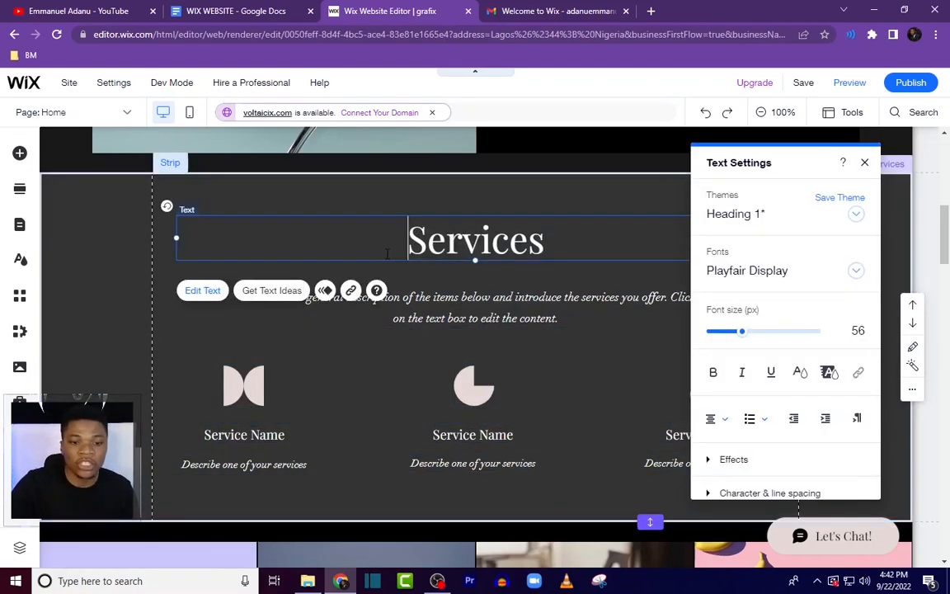
text(Our)
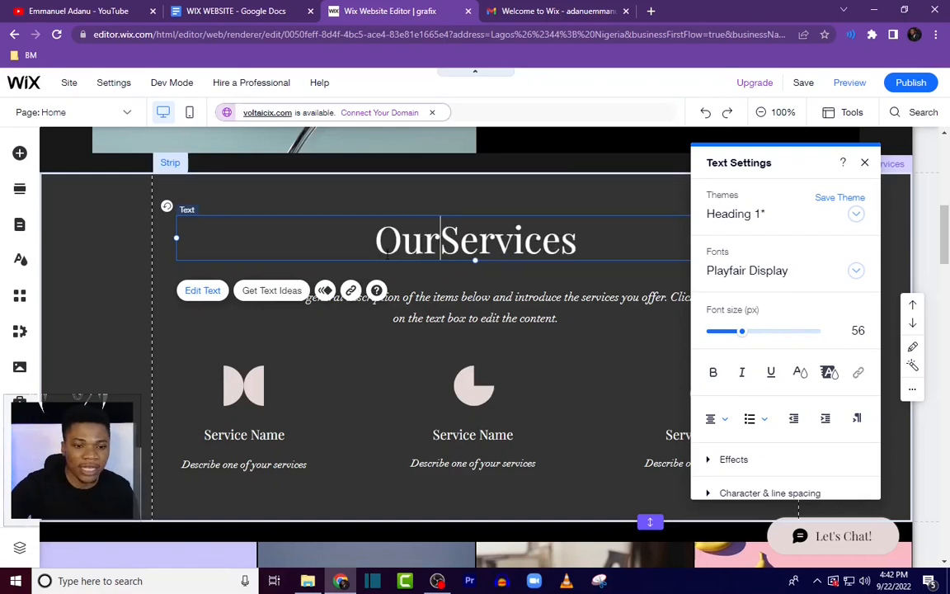
Step: Delete the description paragraph below the "Our Services" heading
click(445, 307)
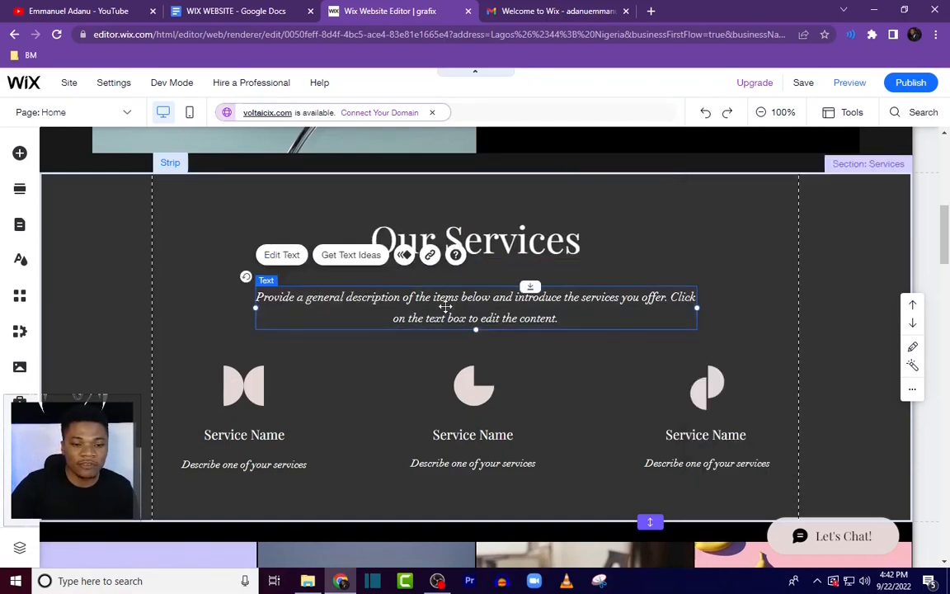
right_click(545, 322)
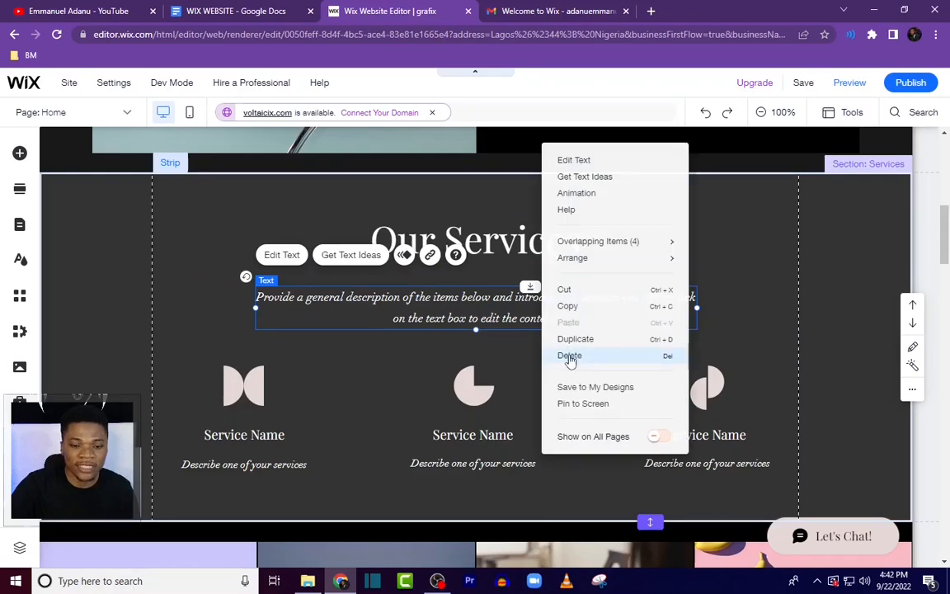
click(569, 355)
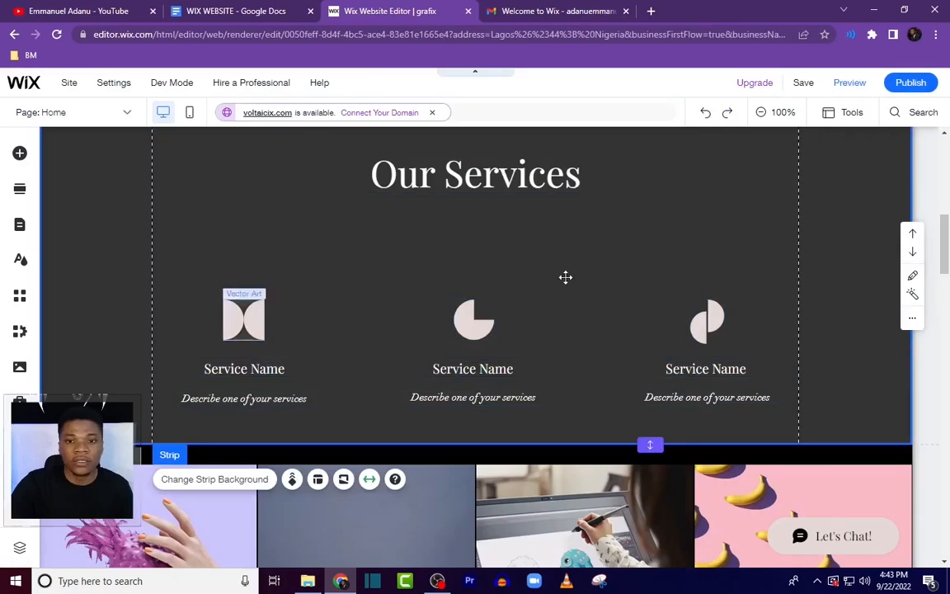
Step: Select the three service icons, names and descriptions and group them together
click(254, 324)
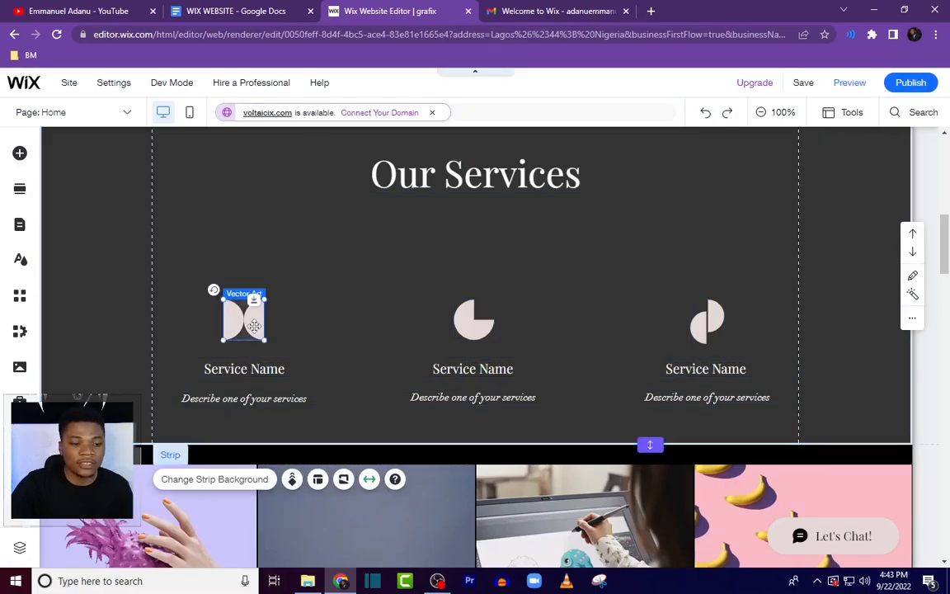
shift+click(270, 369)
shift+click(274, 398)
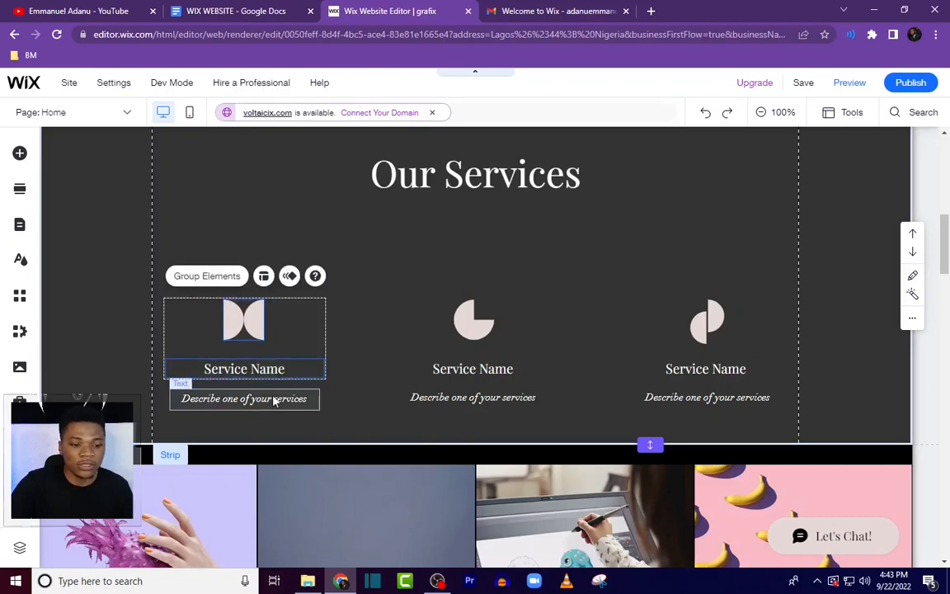
shift+click(484, 338)
shift+click(485, 373)
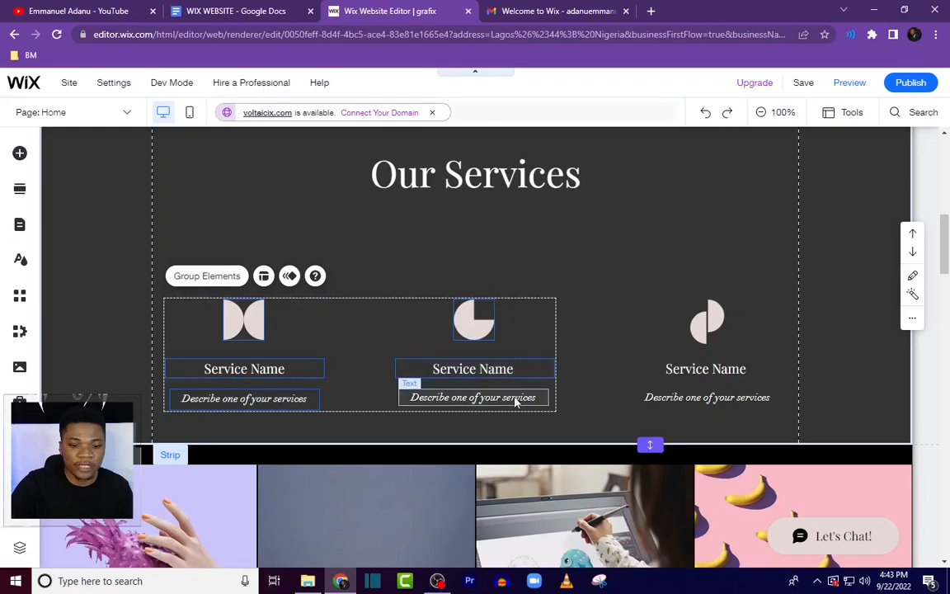
shift+click(520, 397)
shift+click(705, 326)
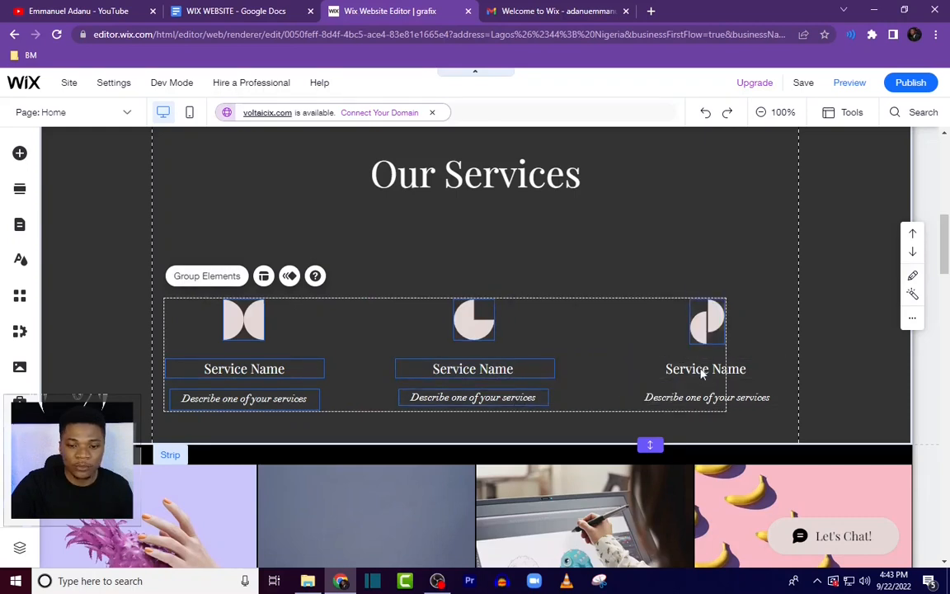
shift+click(753, 385)
right_click(780, 399)
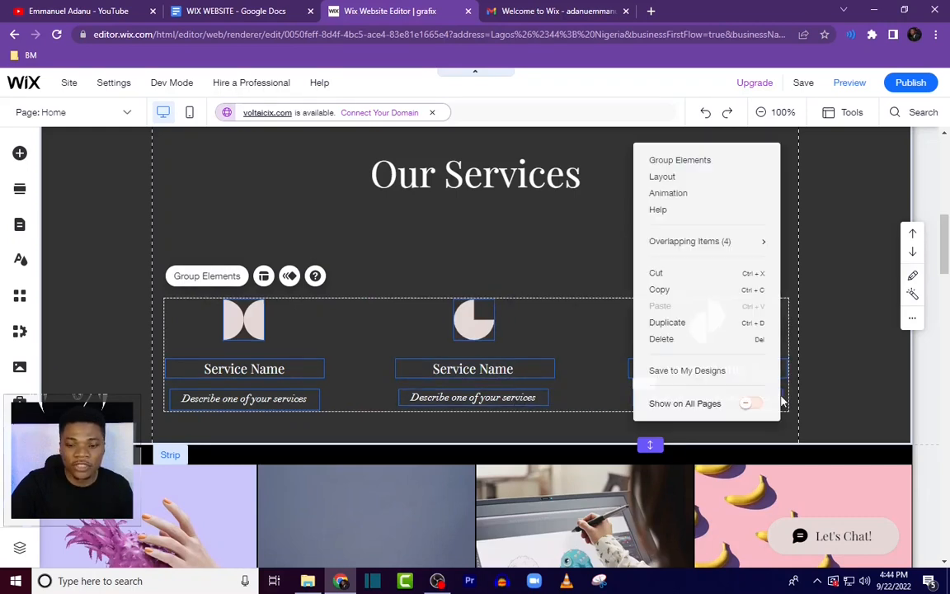
click(684, 171)
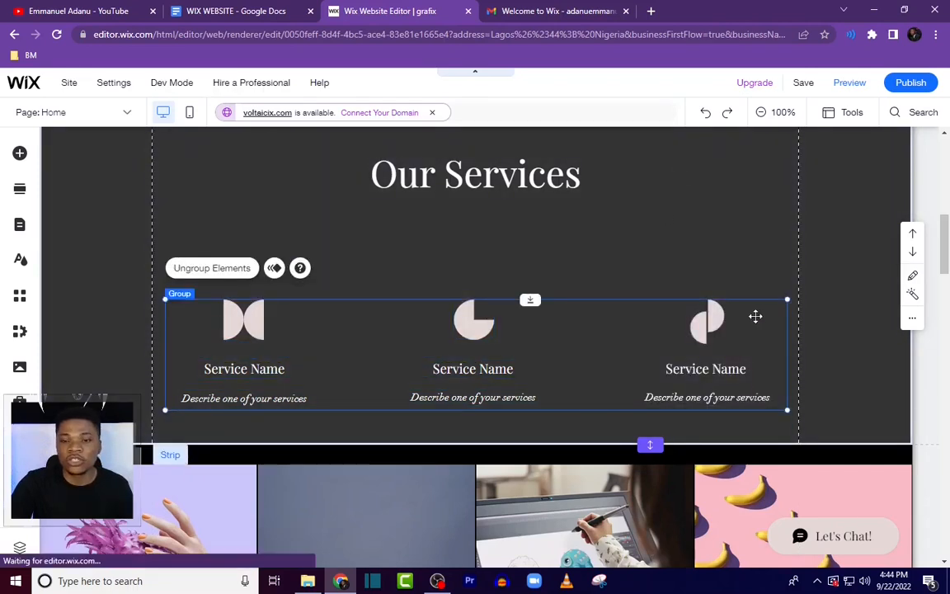
Step: Move the grouped service columns up closer to the "Our Services" heading
key(Up)
key(Up)
key(Up)
key(Up)
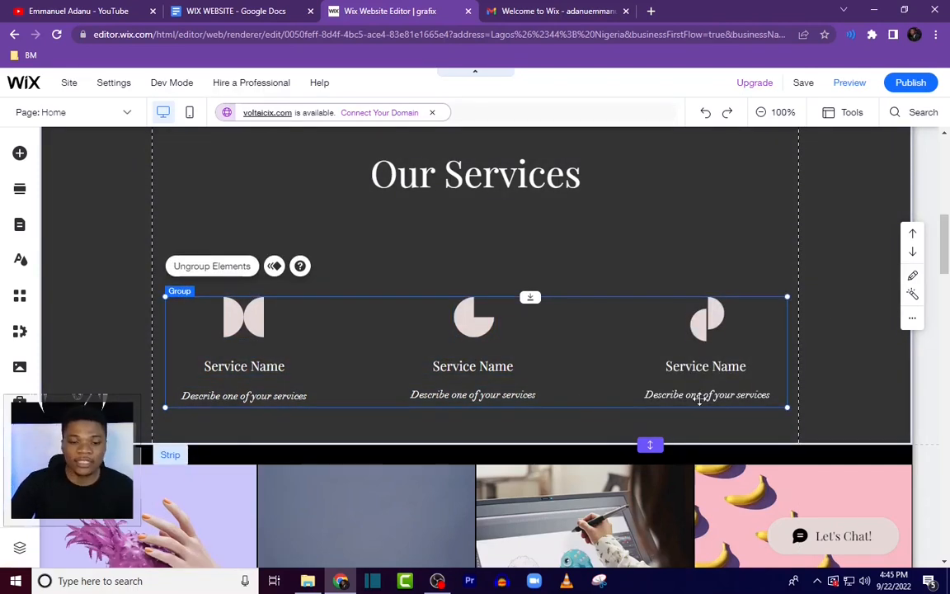
key(Up)
key(Up)
key(Up)
key(Up)
key(Up)
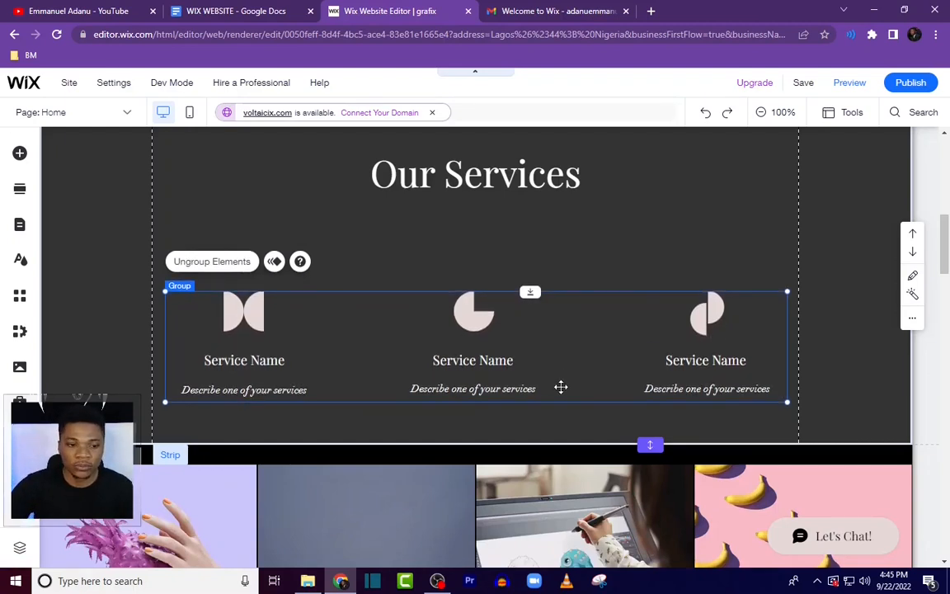
drag(561, 386, 560, 305)
Step: Reduce the height of the Services section
click(650, 446)
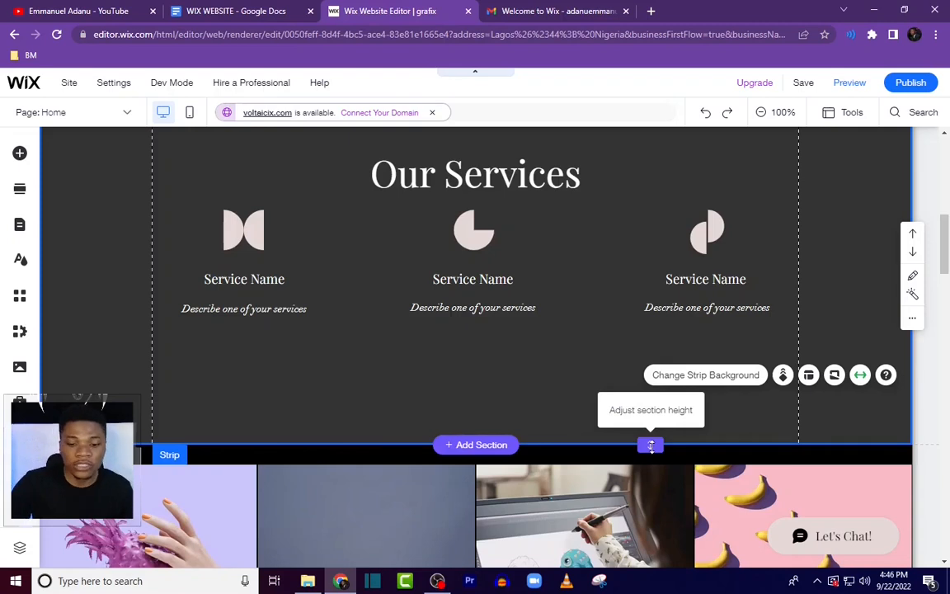
drag(651, 445, 651, 356)
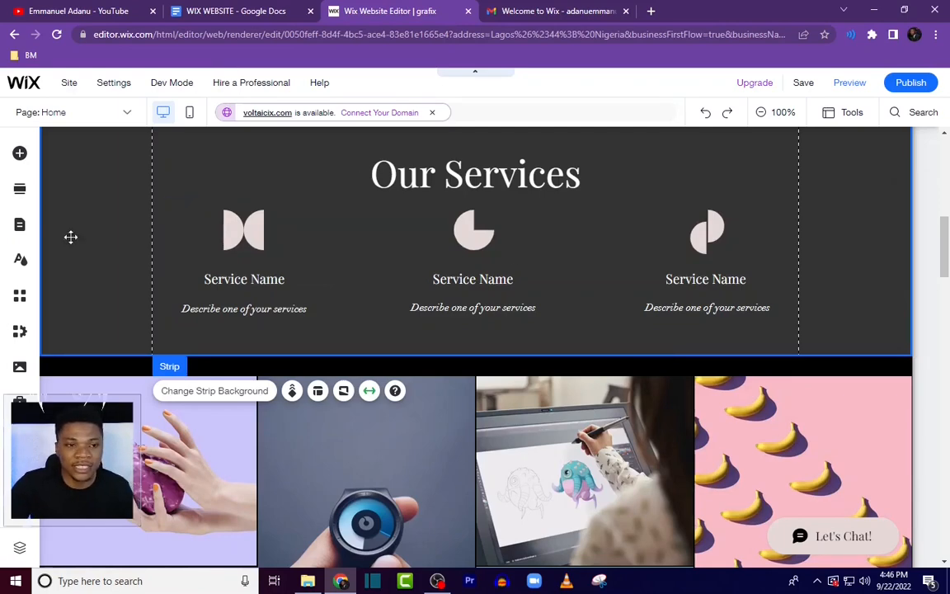
Step: Copy the "Design" heading from the Google Doc and paste it over the first service name
click(226, 13)
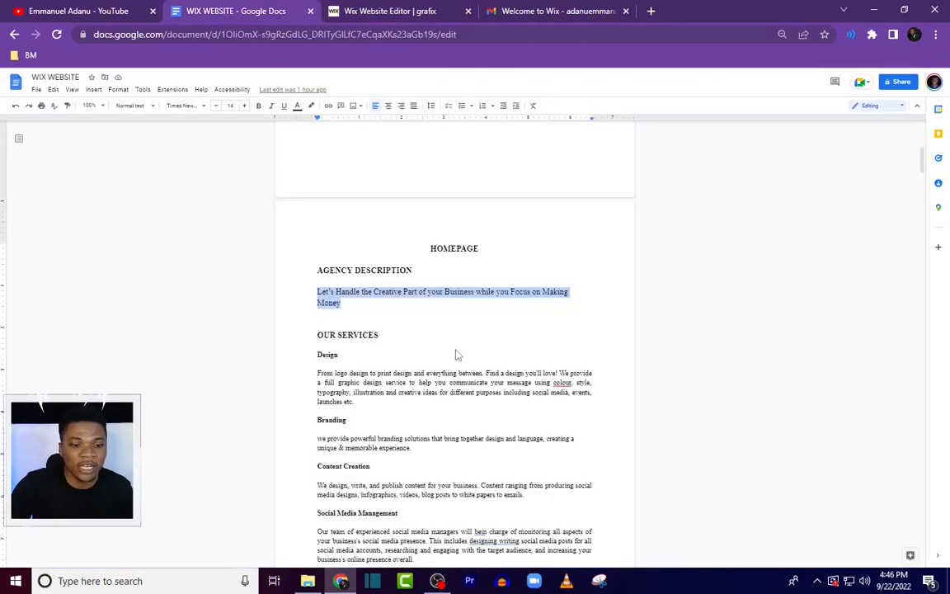
scroll(418, 435, down, 7)
scroll(421, 450, up, 5)
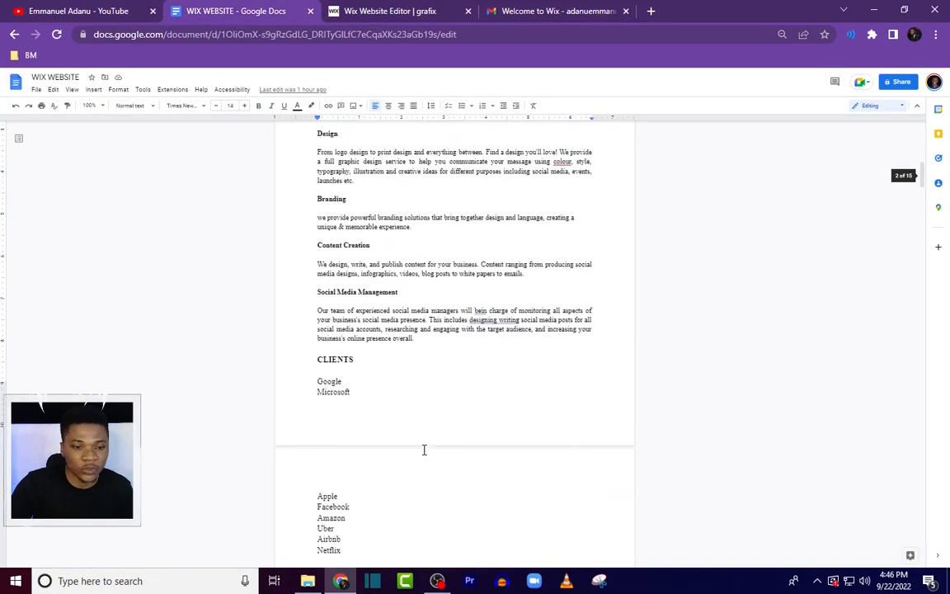
scroll(424, 449, up, 3)
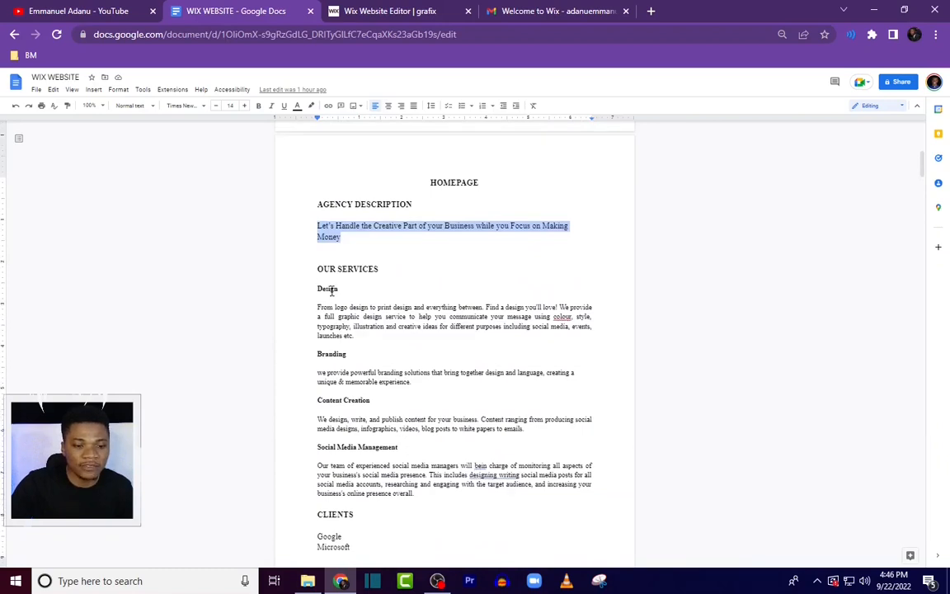
double_click(332, 290)
key(ctrl+c)
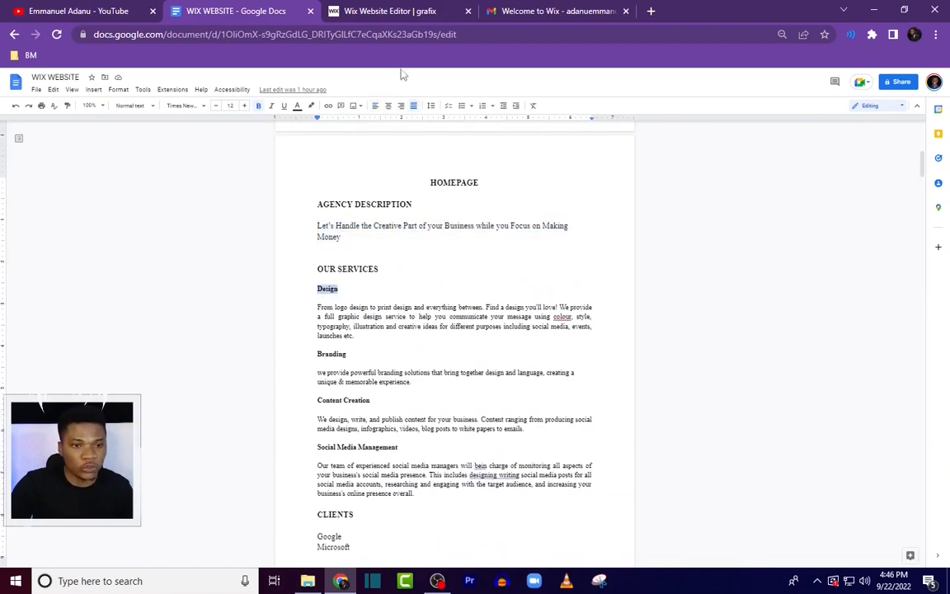
click(390, 11)
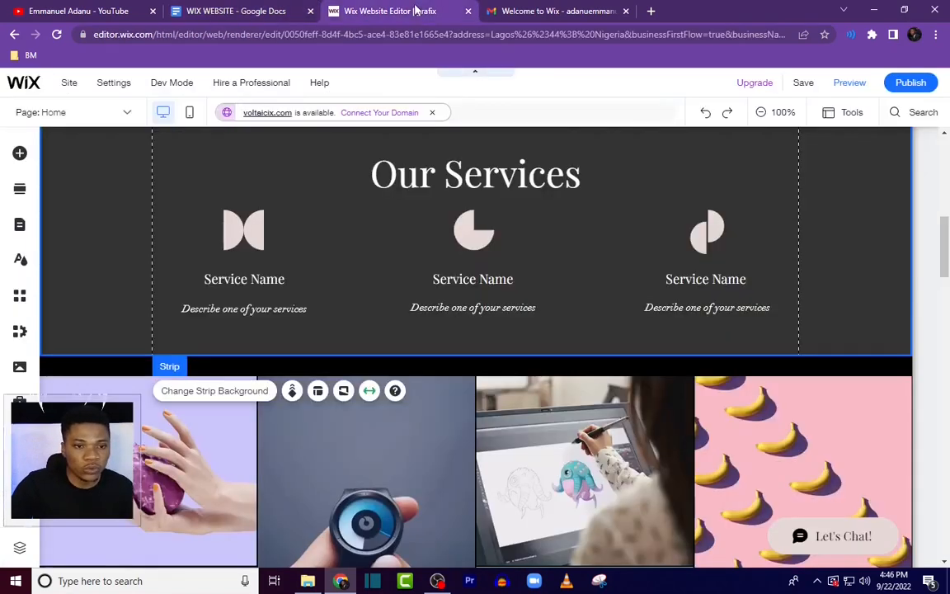
double_click(272, 279)
key(ctrl+v)
Step: Copy the Design description from the doc and paste it over the first service's description text
key(ctrl+shift+Tab)
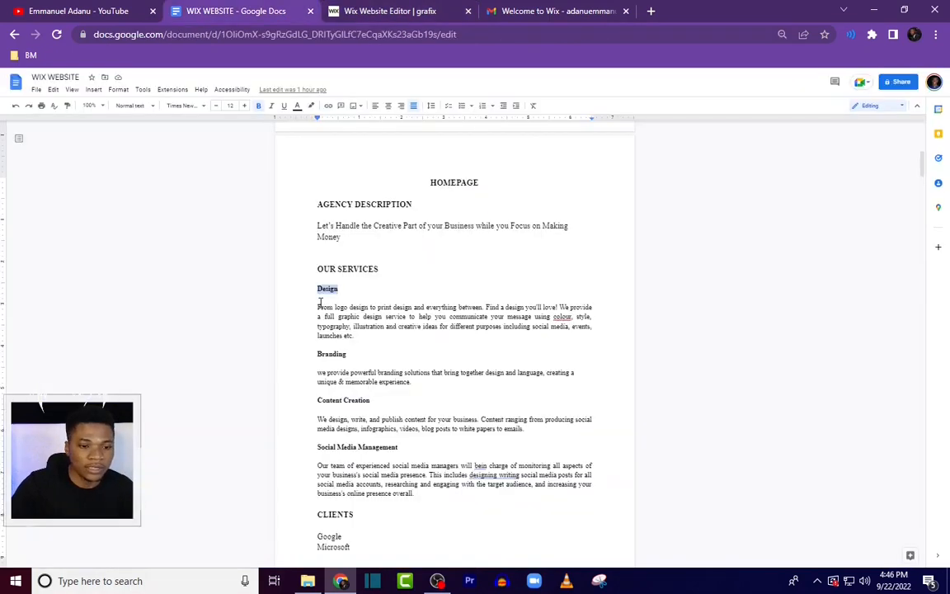
drag(319, 307, 357, 337)
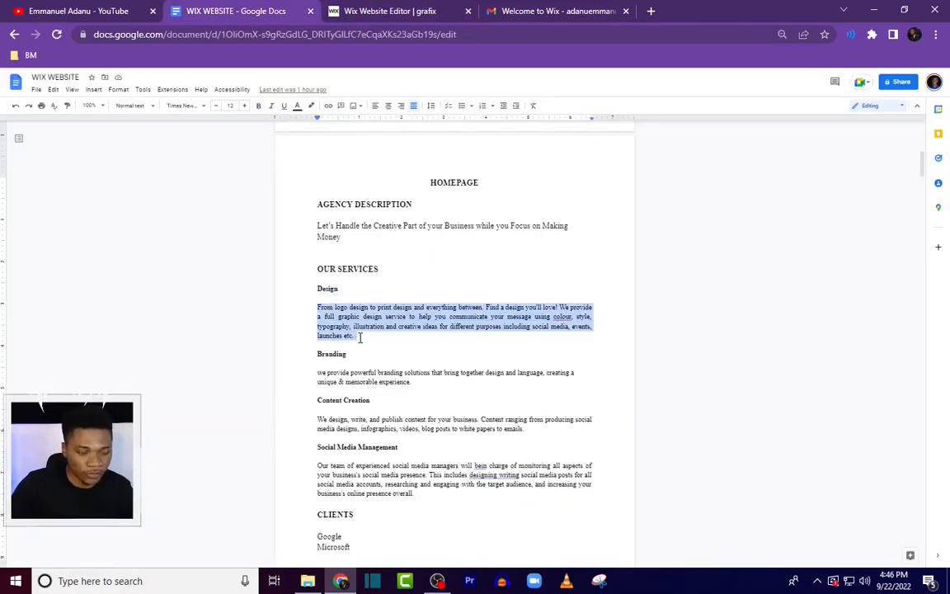
key(ctrl+Tab)
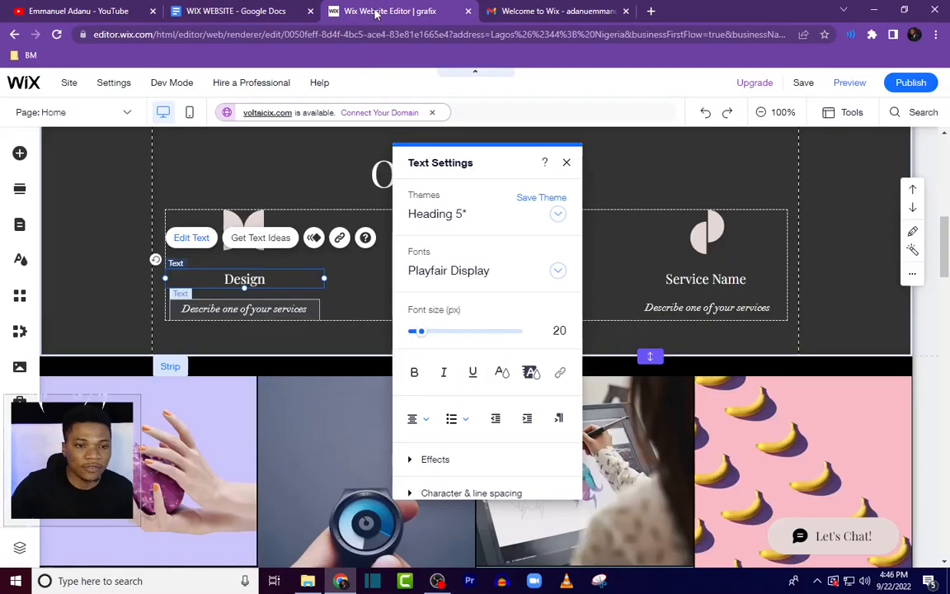
double_click(252, 309)
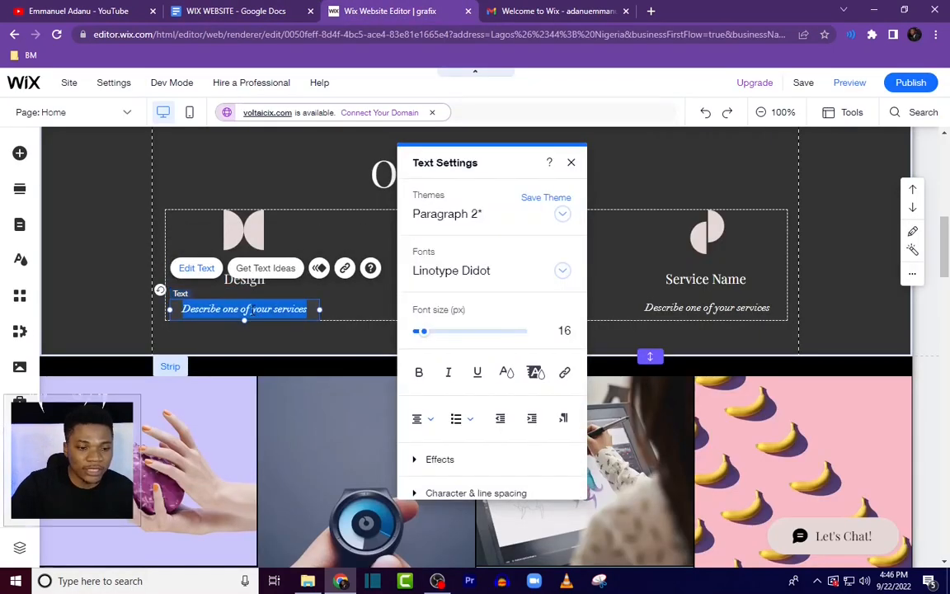
click(251, 310)
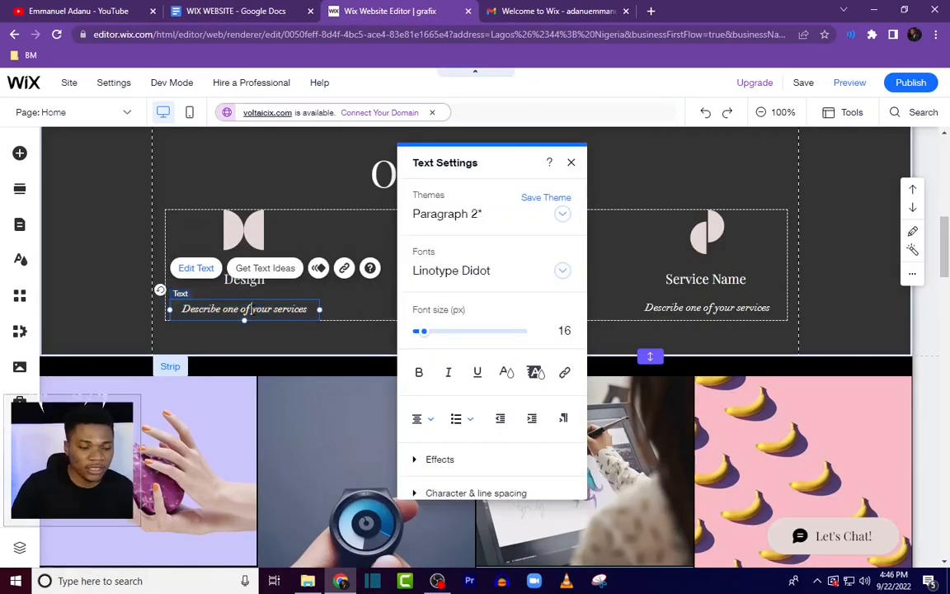
triple_click(252, 310)
text(From logo design to print design and everything between. Find a design you'll love! We provide a full graphic design service to help you communicate your message using colour, style, typography, illustration and creative ideas for different purposes including social media, events, launches etc.)
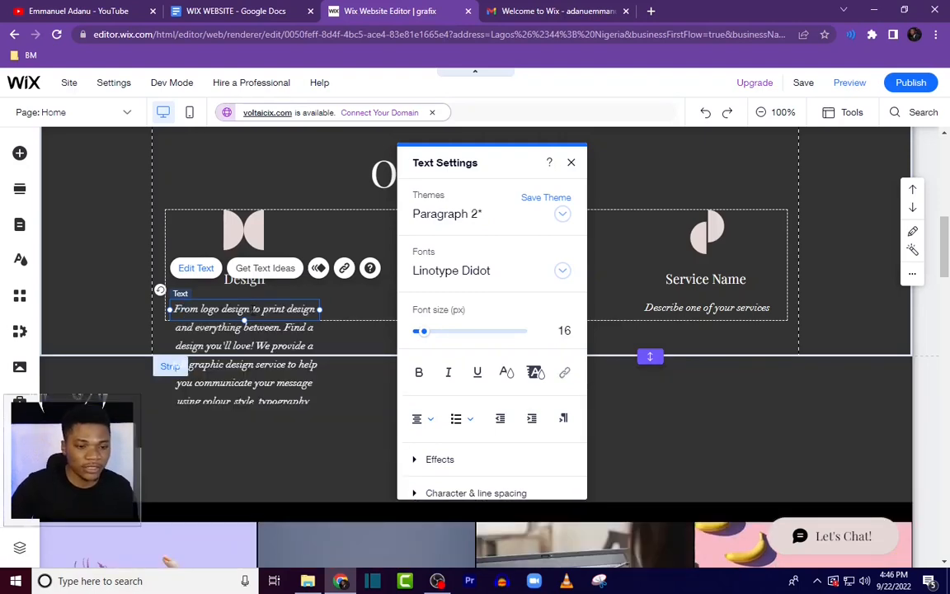
Step: Copy the "Branding" heading from the doc and paste it over the second service name
click(216, 14)
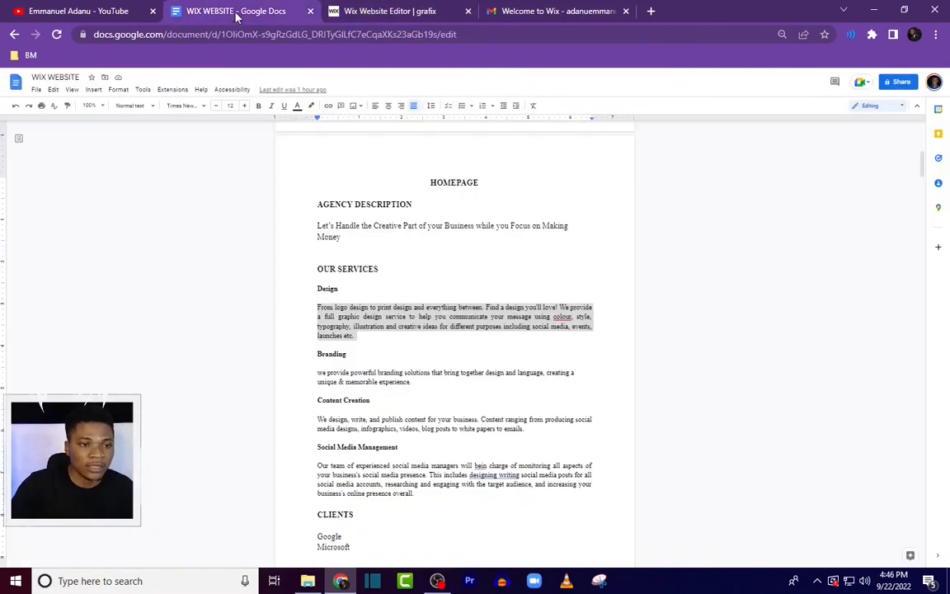
click(330, 355)
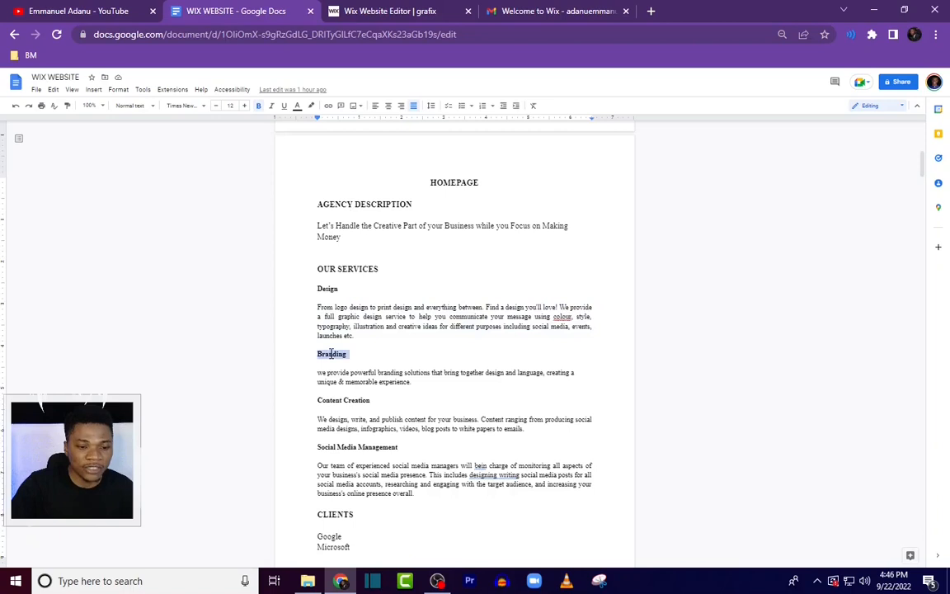
click(395, 10)
click(347, 336)
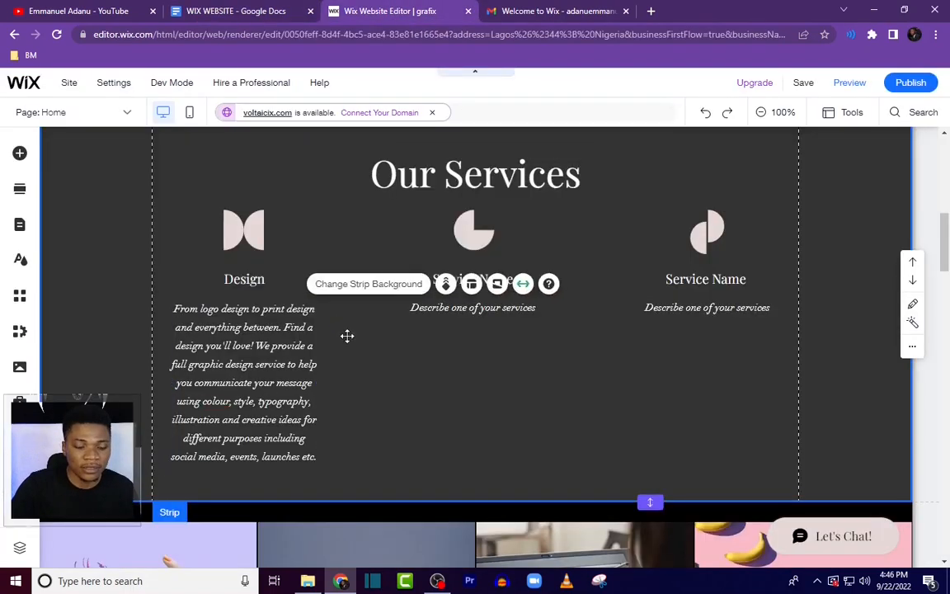
click(460, 312)
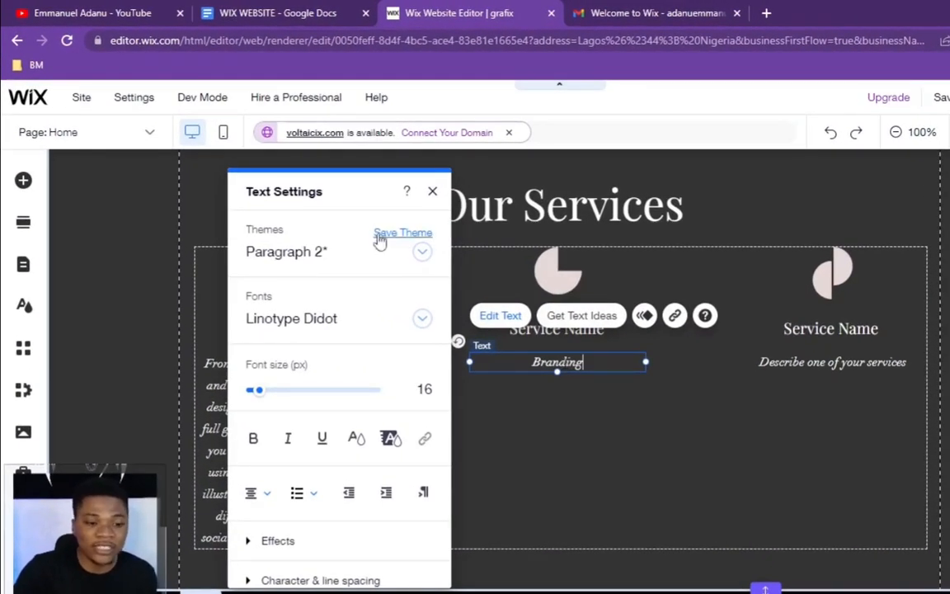
scroll(285, 468, down, 2)
scroll(264, 388, up, 1)
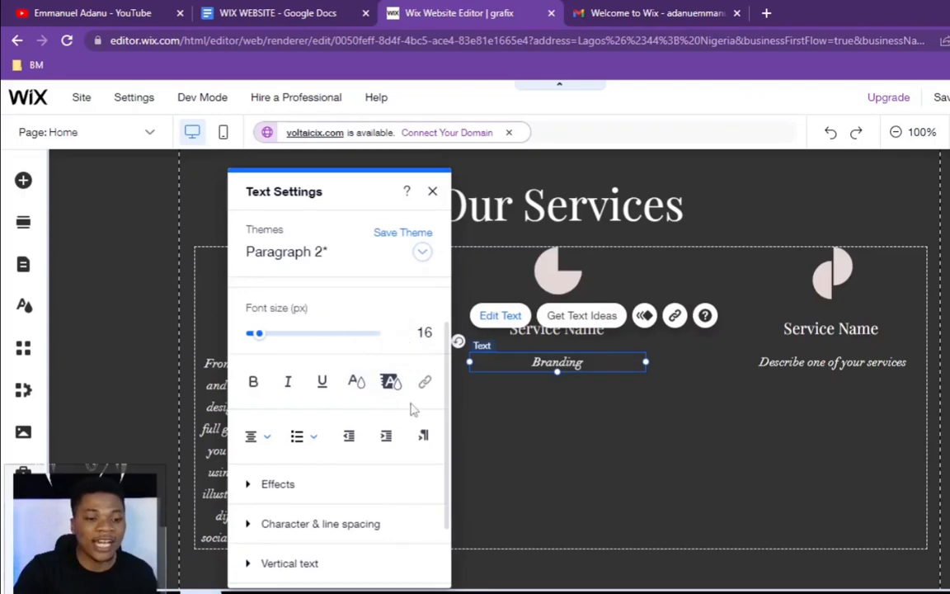
scroll(318, 487, down, 1)
scroll(314, 495, up, 2)
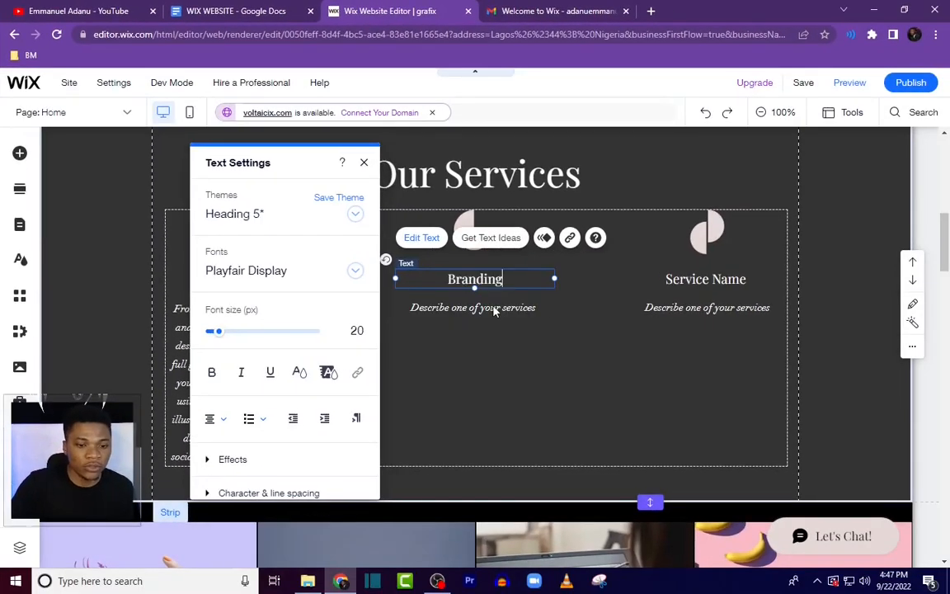
click(493, 320)
Step: Copy the Branding description from the doc and paste it over the second service's description text
click(282, 12)
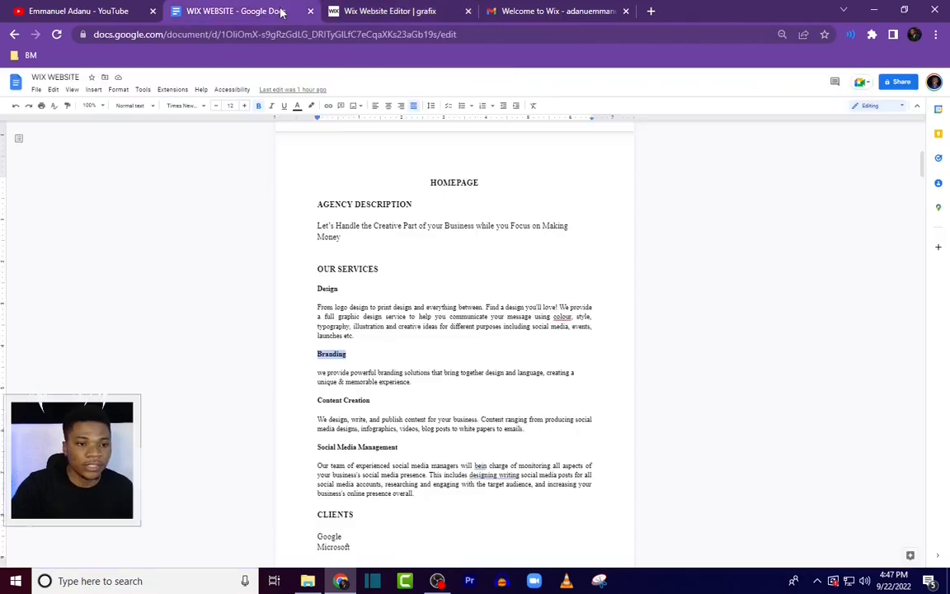
triple_click(310, 376)
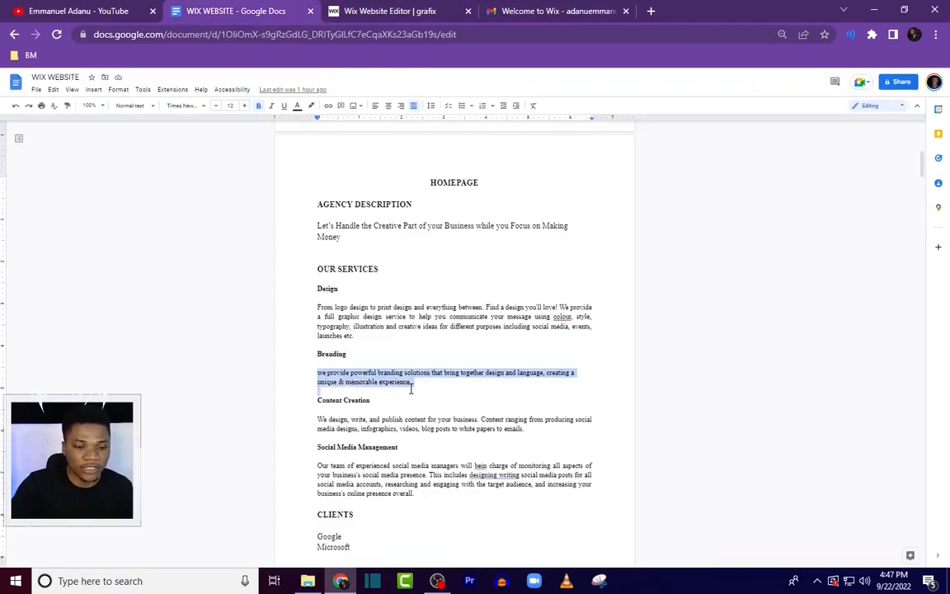
click(400, 17)
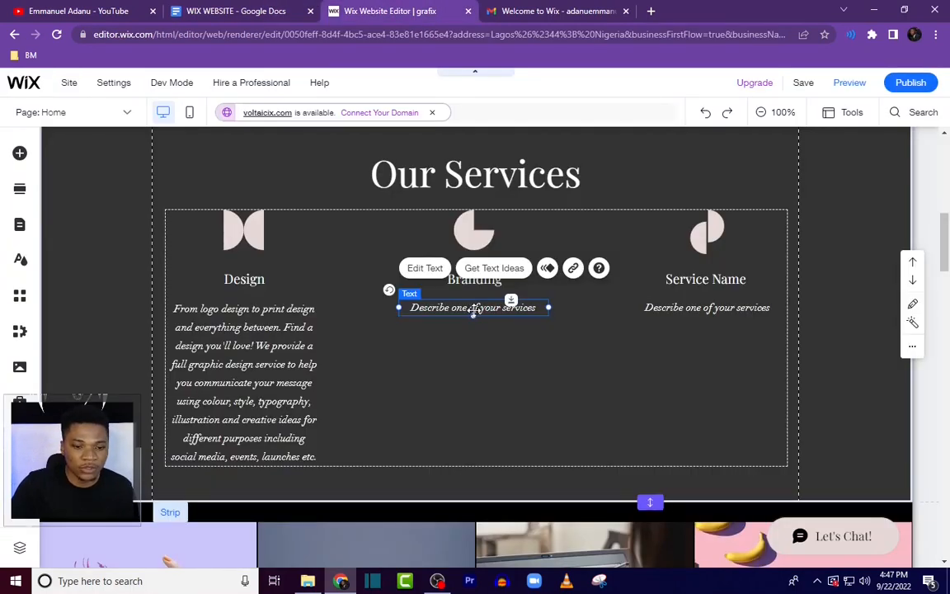
double_click(475, 308)
key(ctrl+v)
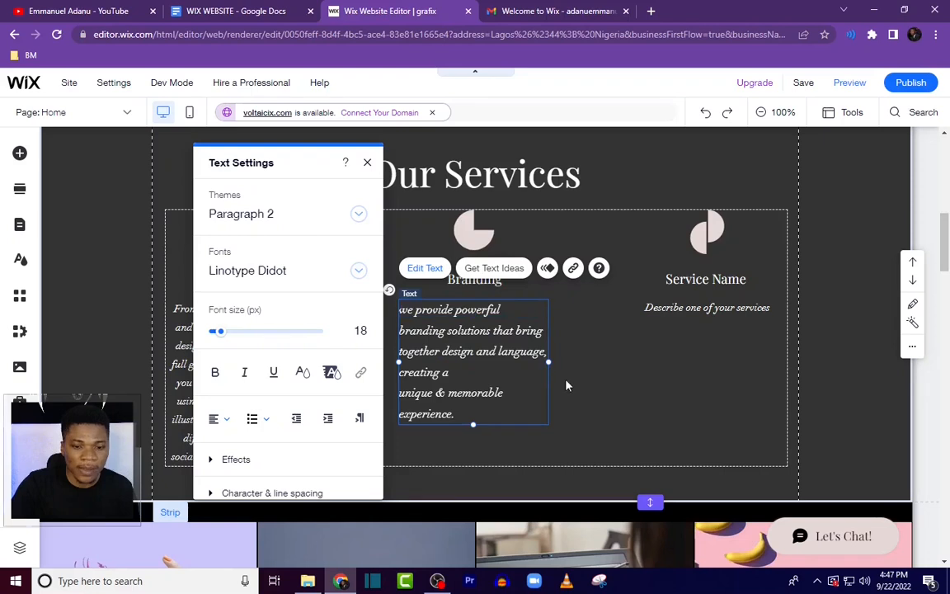
Step: Center-align the Branding description text to match the Design description
key(ctrl+a)
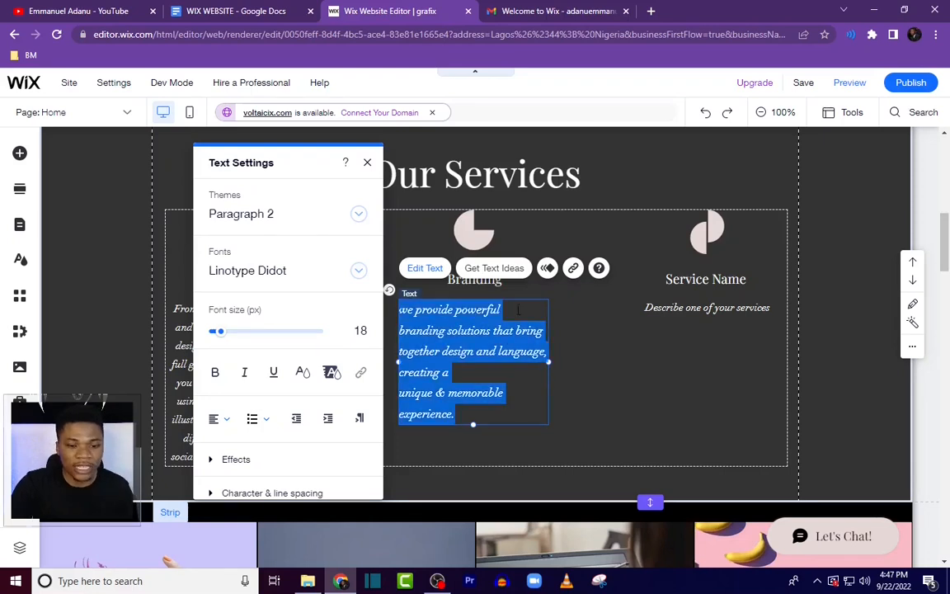
click(218, 419)
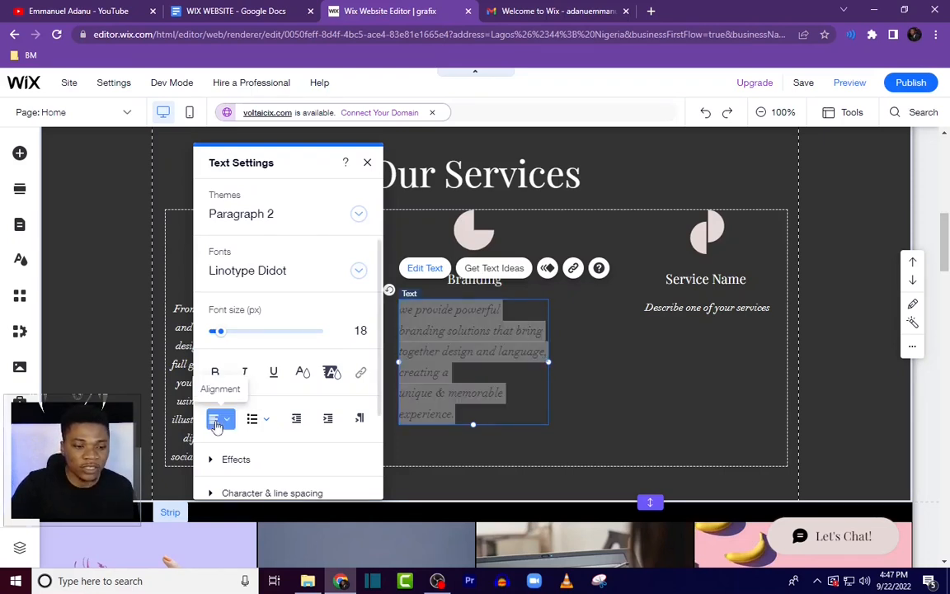
click(225, 440)
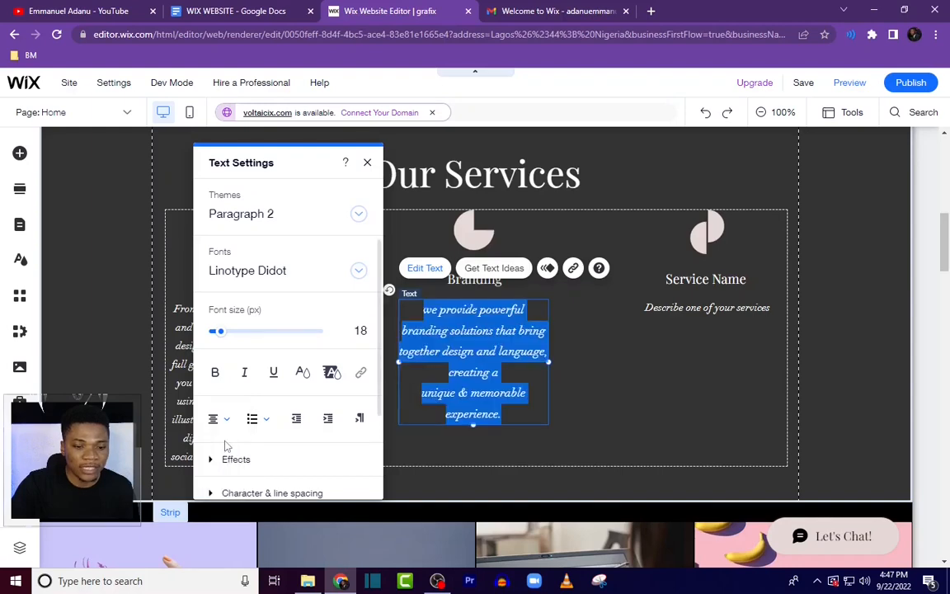
click(178, 385)
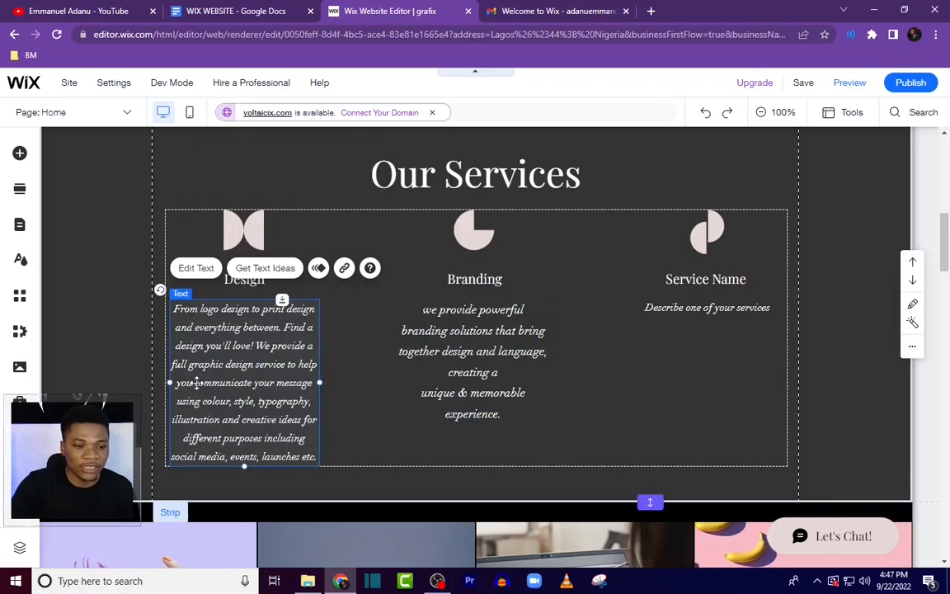
double_click(197, 382)
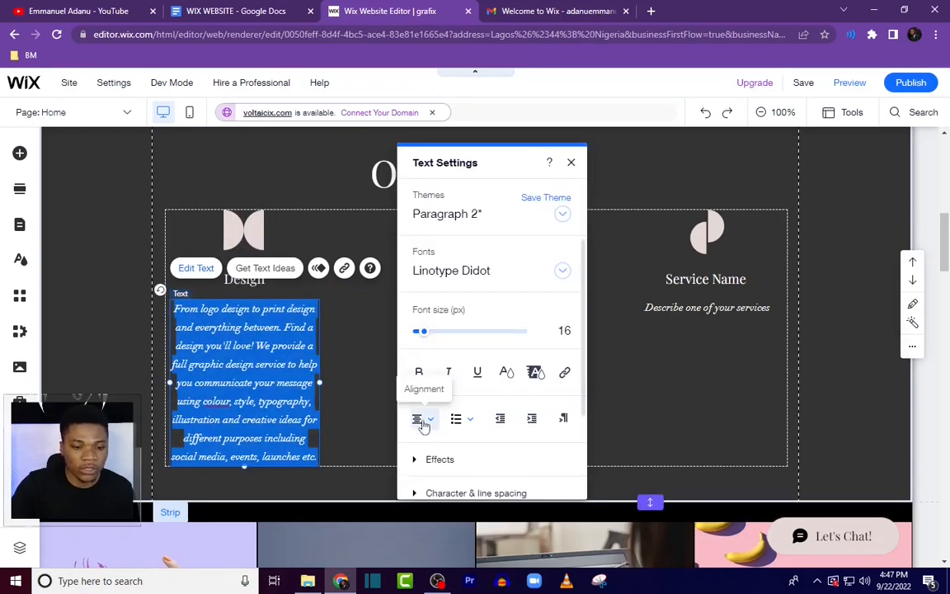
click(338, 415)
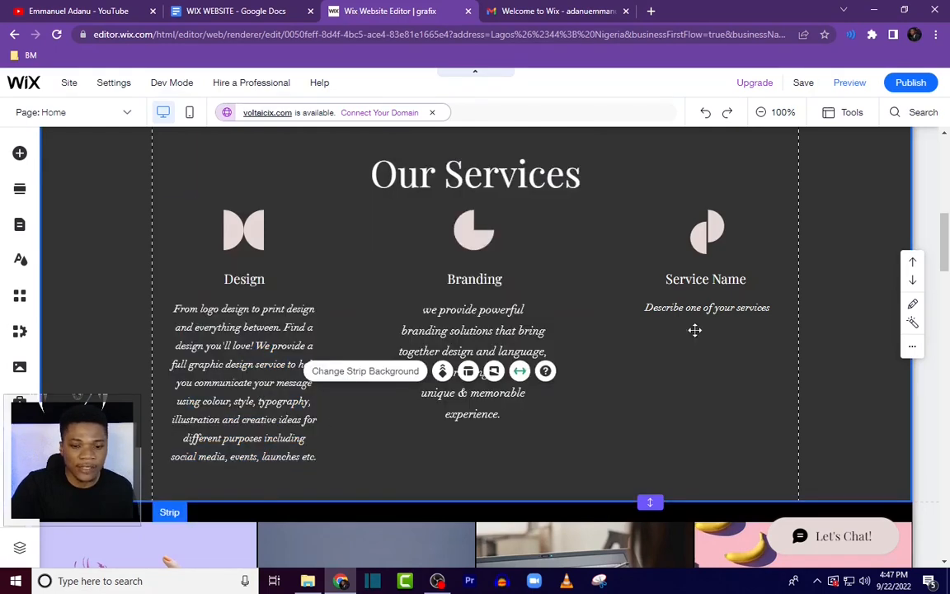
Step: Copy the "Content Creation" heading from the doc and paste it over the third service name
click(233, 10)
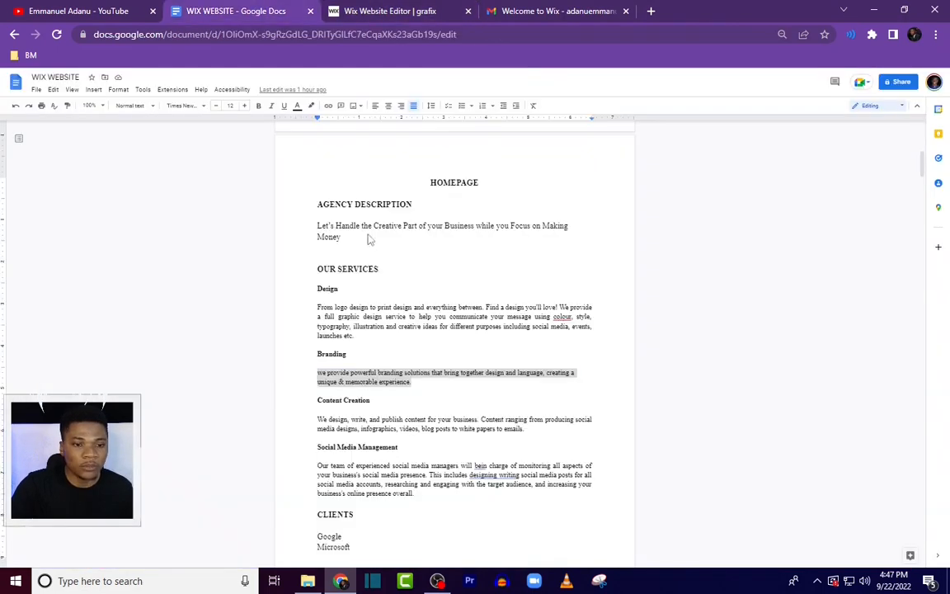
click(319, 401)
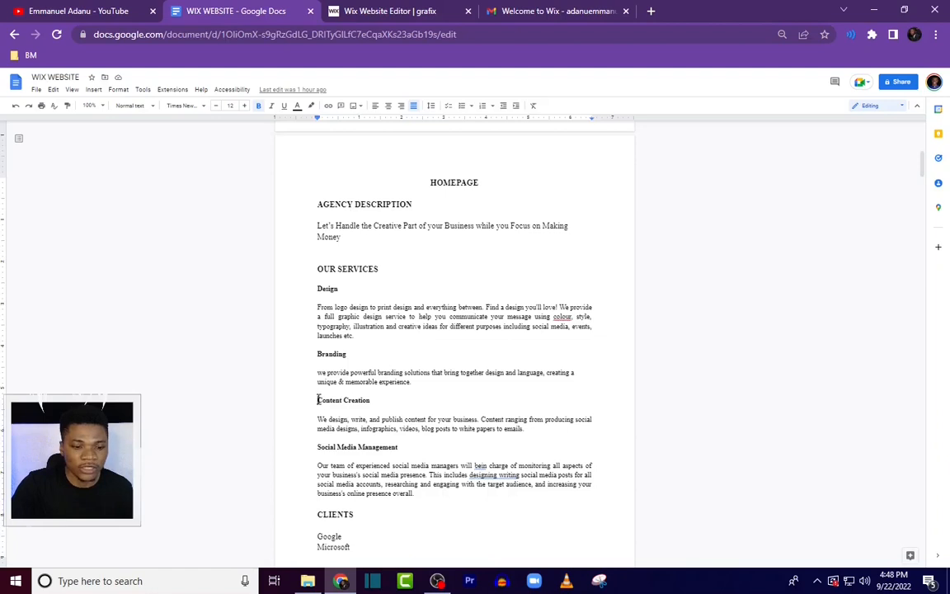
click(397, 15)
click(669, 274)
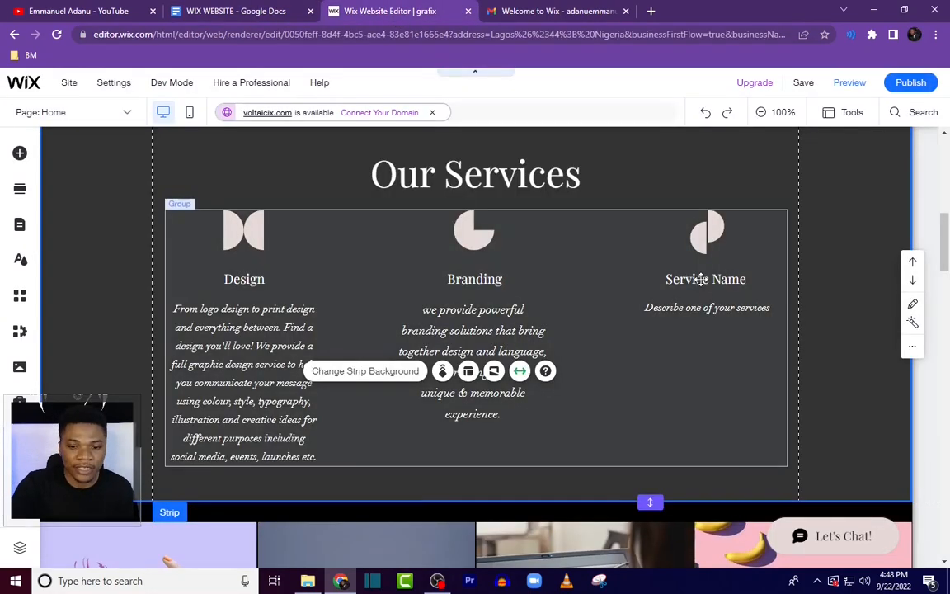
double_click(693, 279)
text(Content Creation)
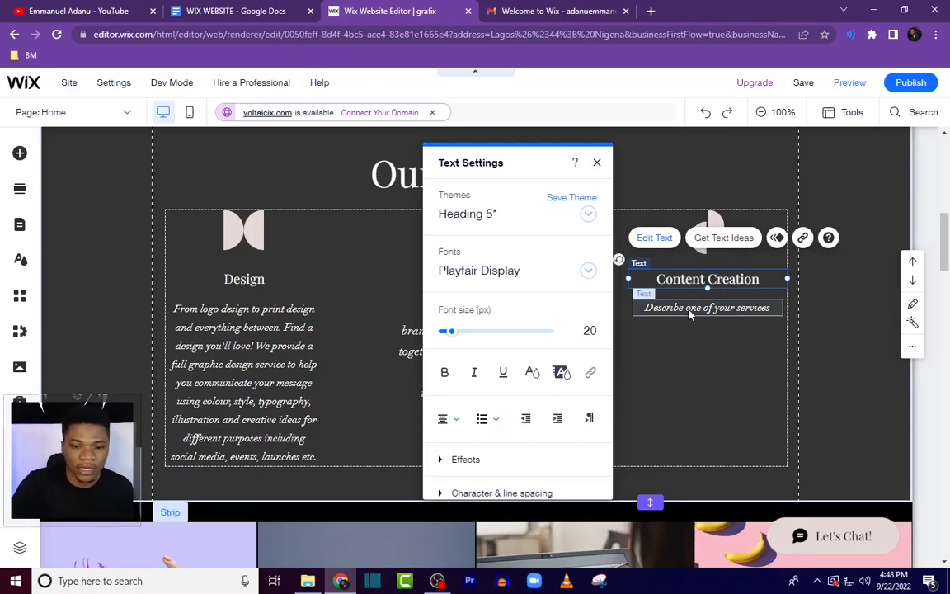
Step: Copy the Content Creation description from the doc and paste it over the third service's description text
click(689, 313)
click(247, 12)
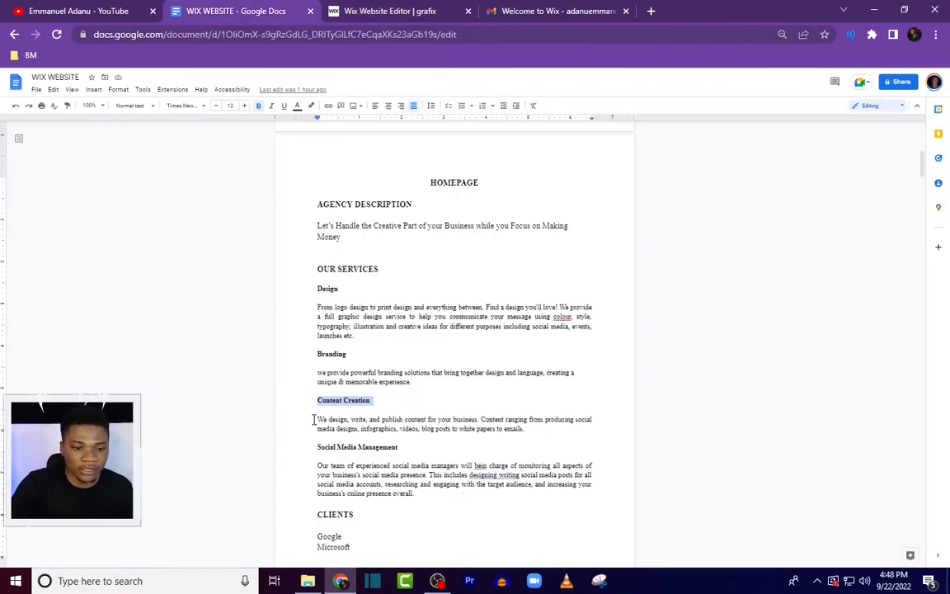
drag(315, 420, 542, 437)
key(ctrl+c)
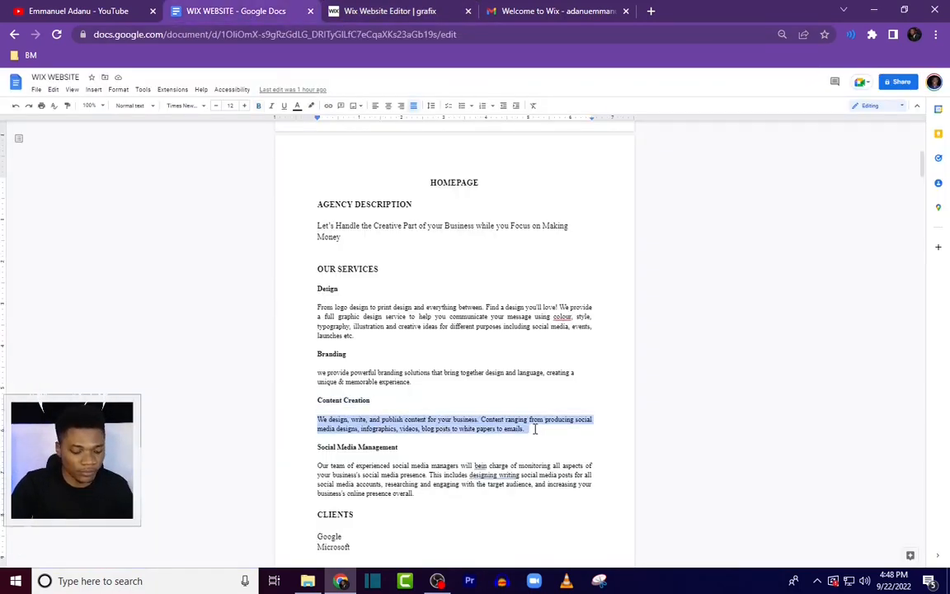
click(398, 11)
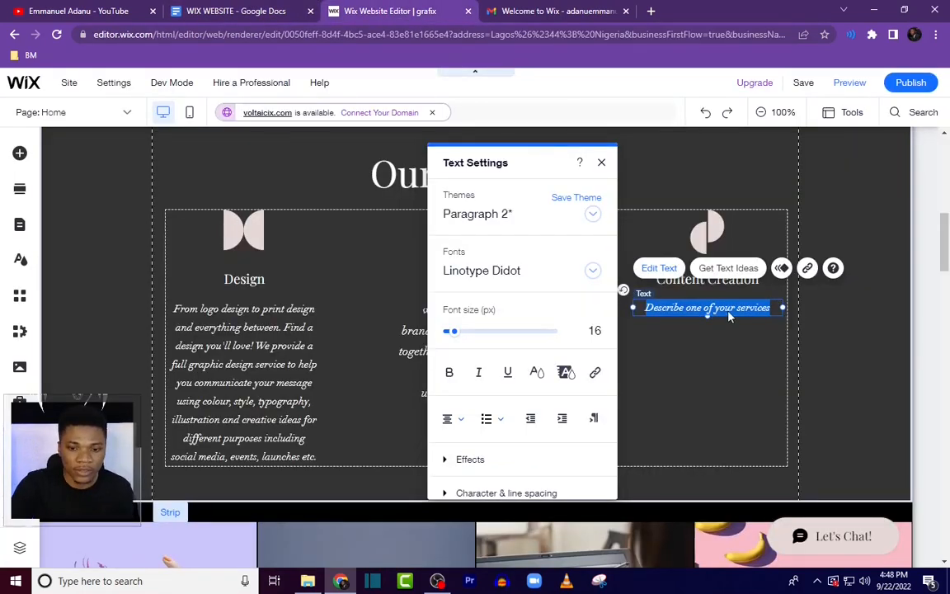
key(ctrl+v)
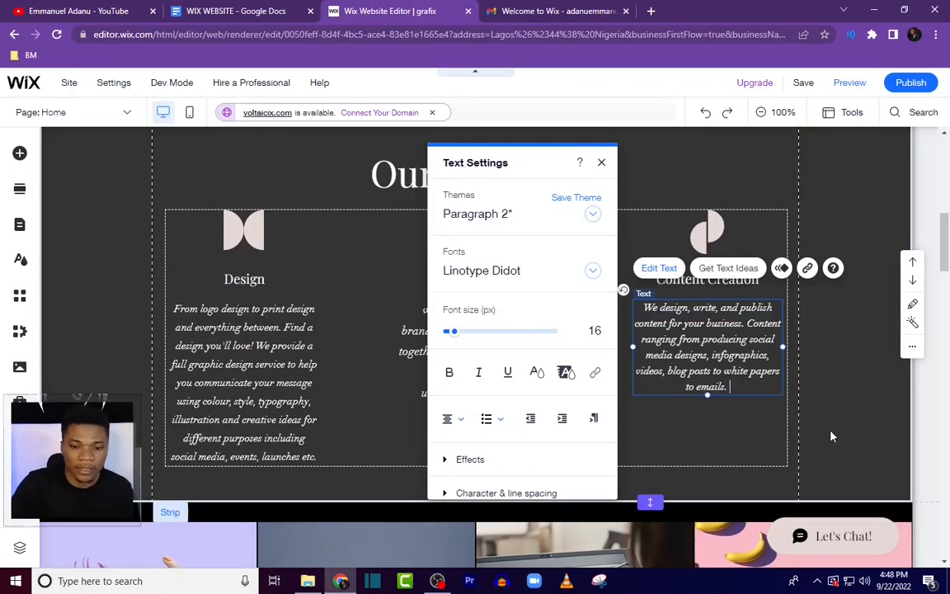
click(747, 445)
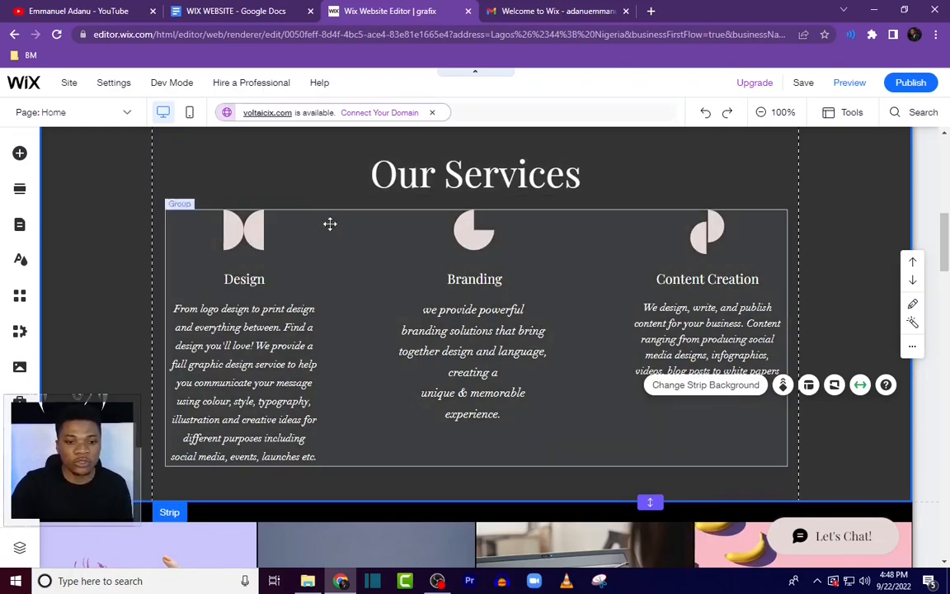
Step: Add a new section below Our Services, browsing the Clients section designs
scroll(770, 470, down, 3)
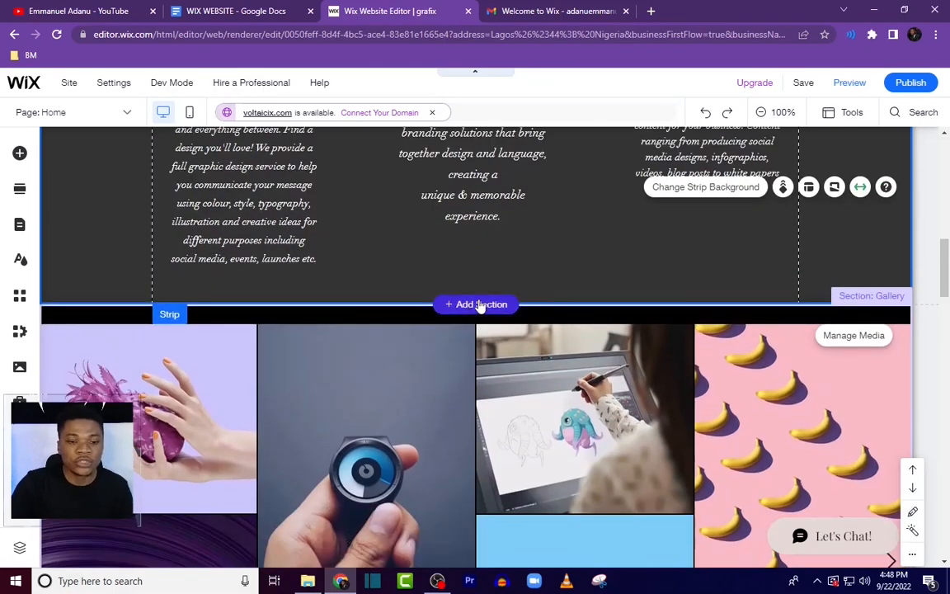
click(481, 304)
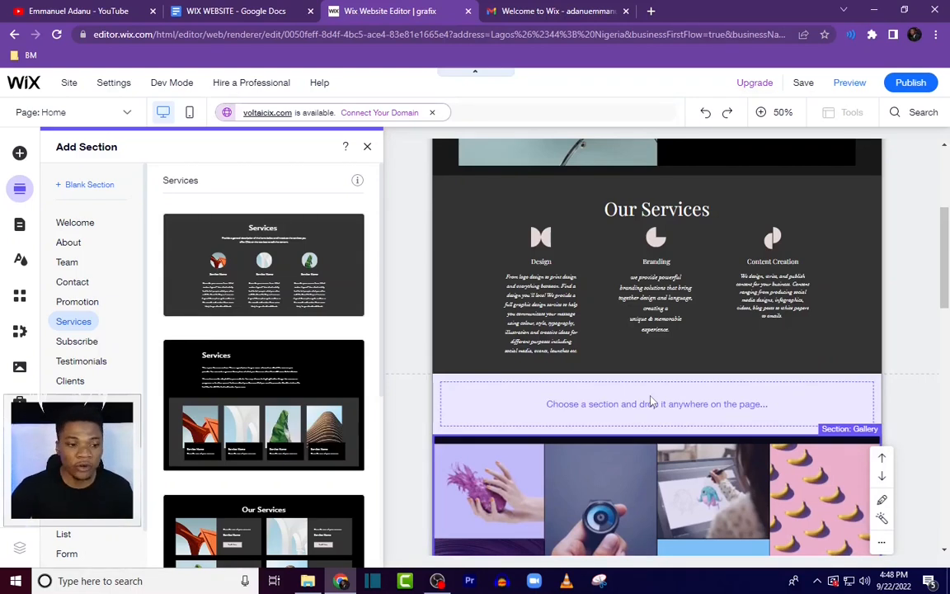
click(70, 383)
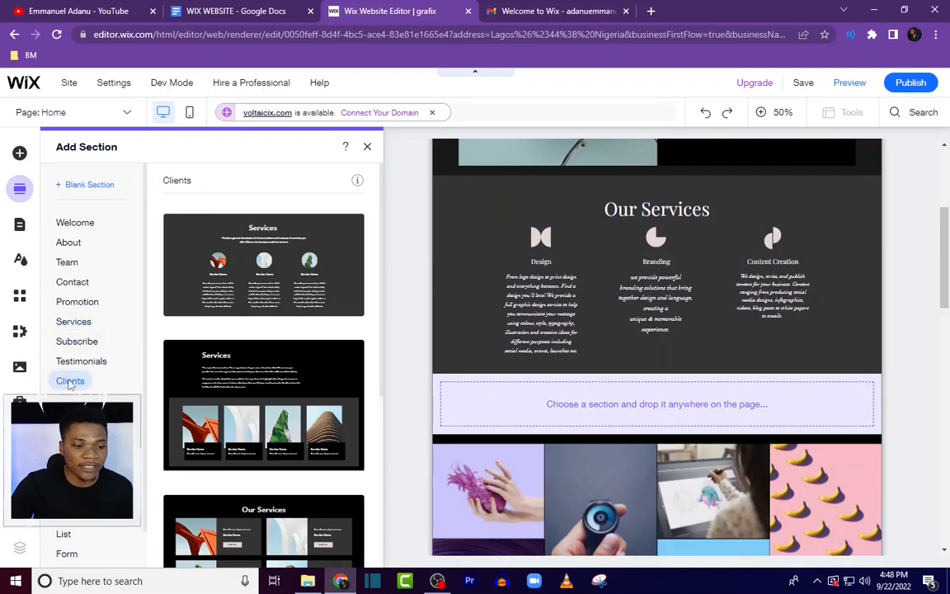
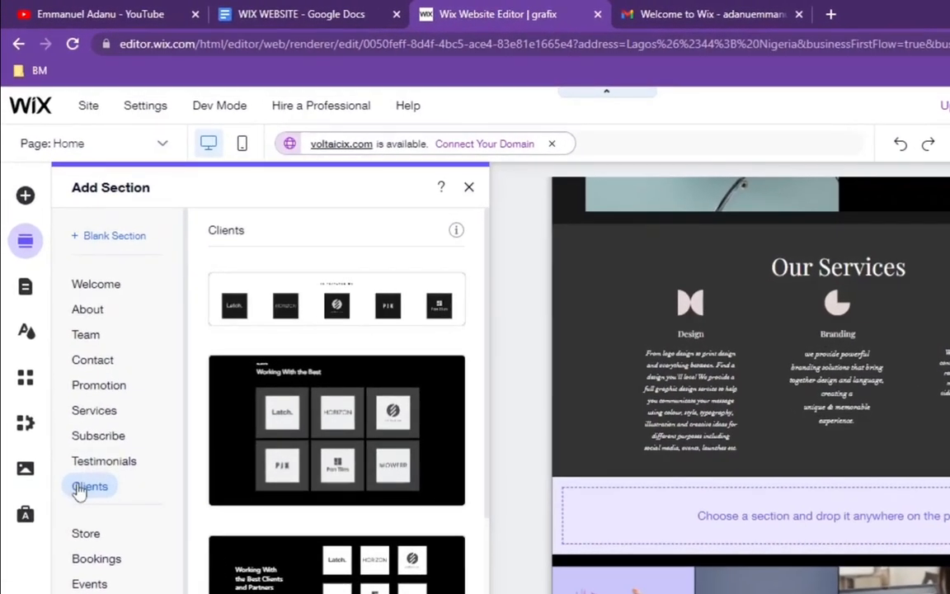
Step: Add the single-row logo Clients design as a new section below Our Services
scroll(359, 360, down, 3)
scroll(361, 361, up, 3)
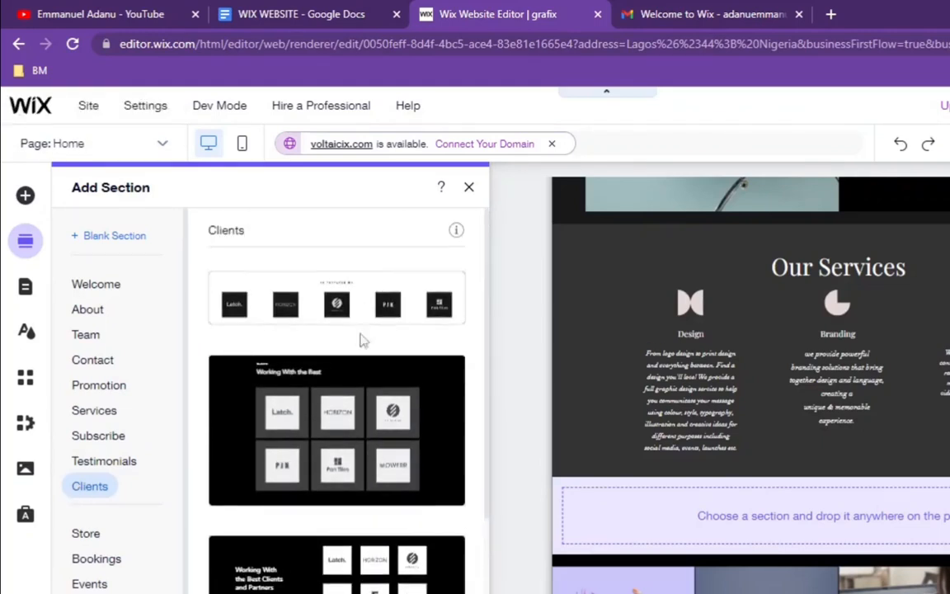
scroll(363, 340, down, 4)
scroll(382, 547, up, 4)
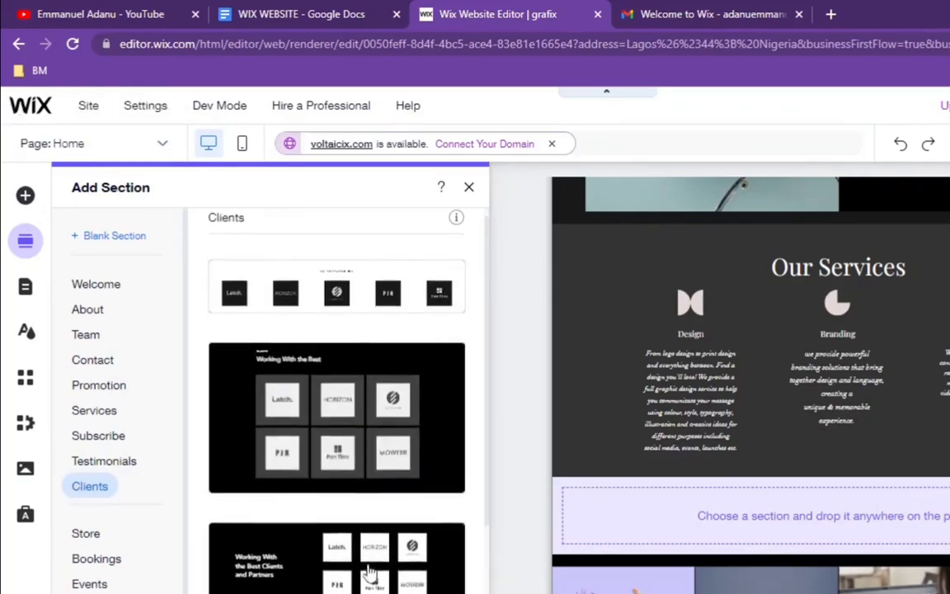
scroll(371, 572, down, 3)
scroll(371, 537, up, 3)
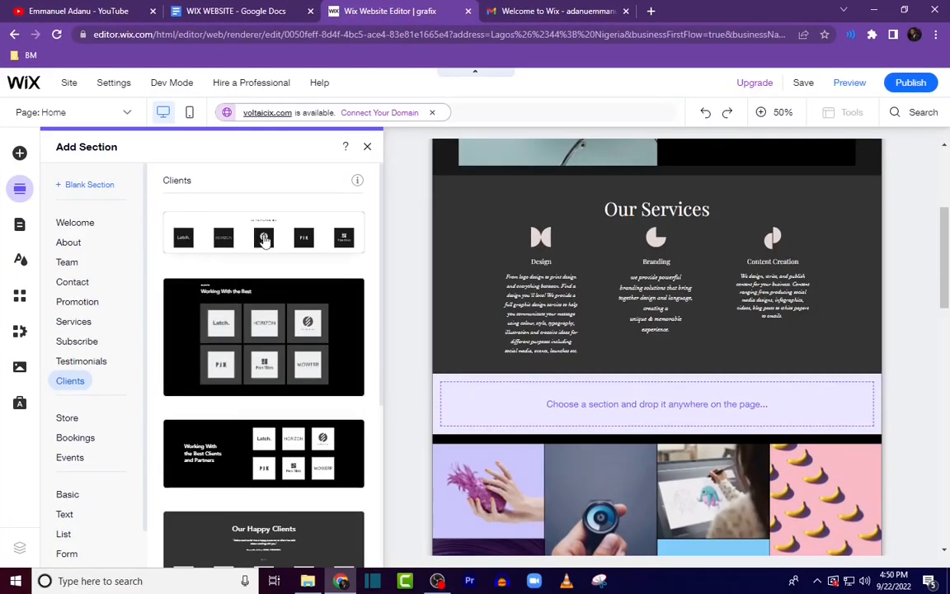
click(337, 304)
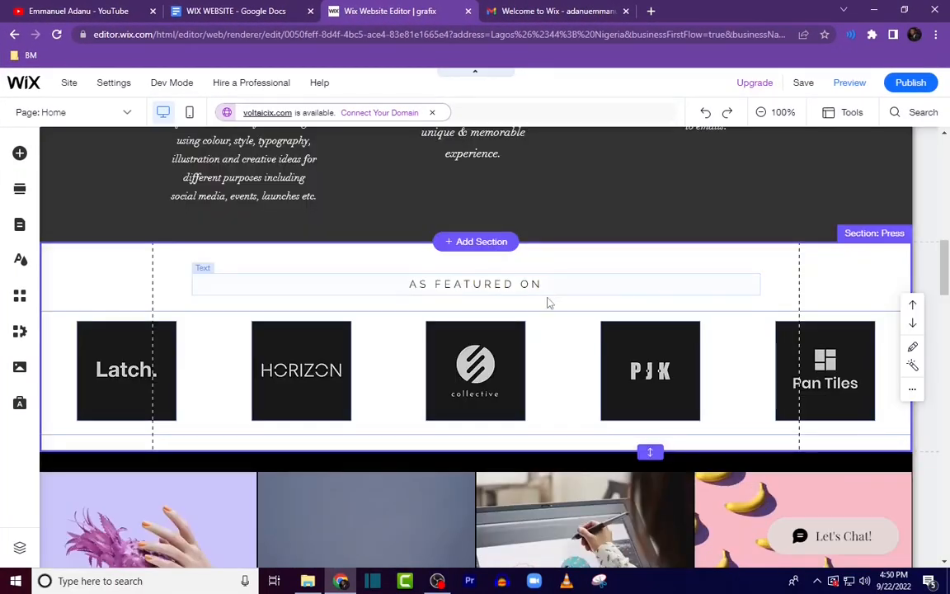
Step: Replace the section heading with "CLIENTS WE'VE WORKED WITH" and make it bold
double_click(520, 284)
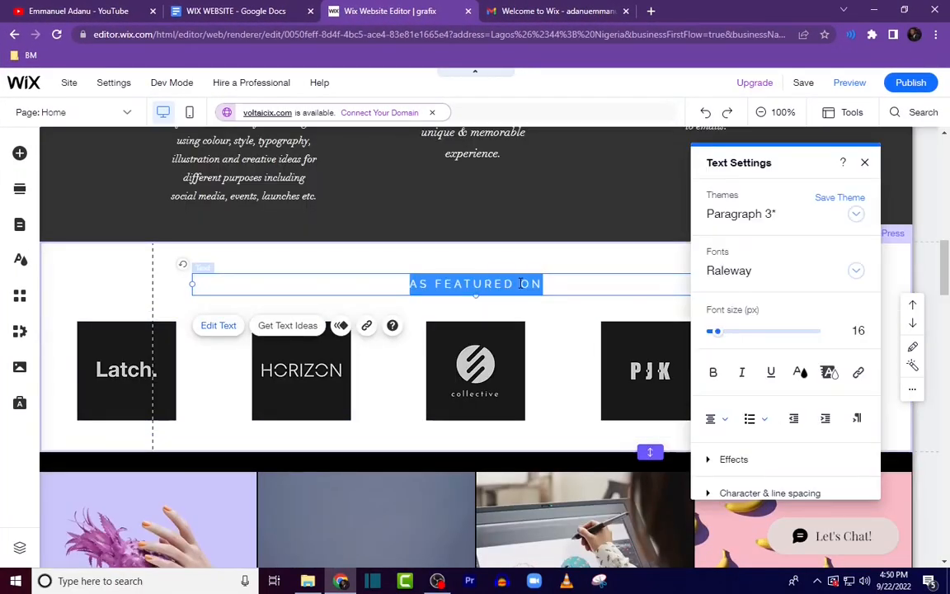
text(CLIENTS WE'VE W)
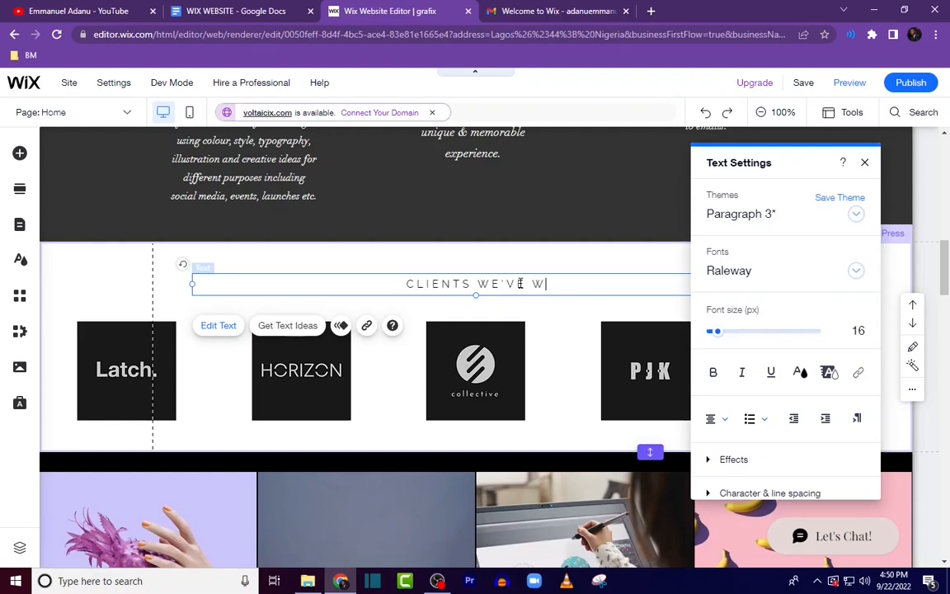
text(ORKED WITH)
key(ctrl+a)
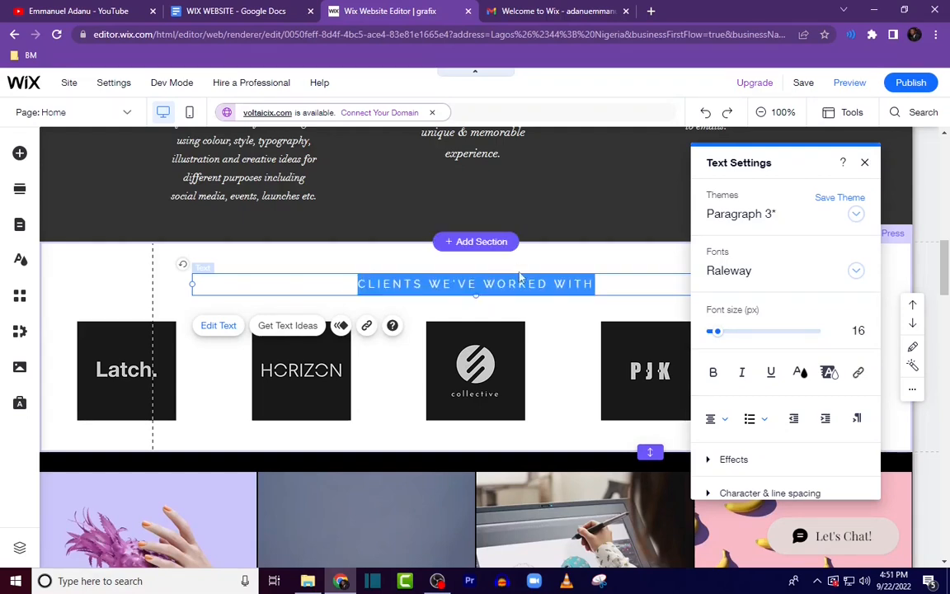
click(713, 372)
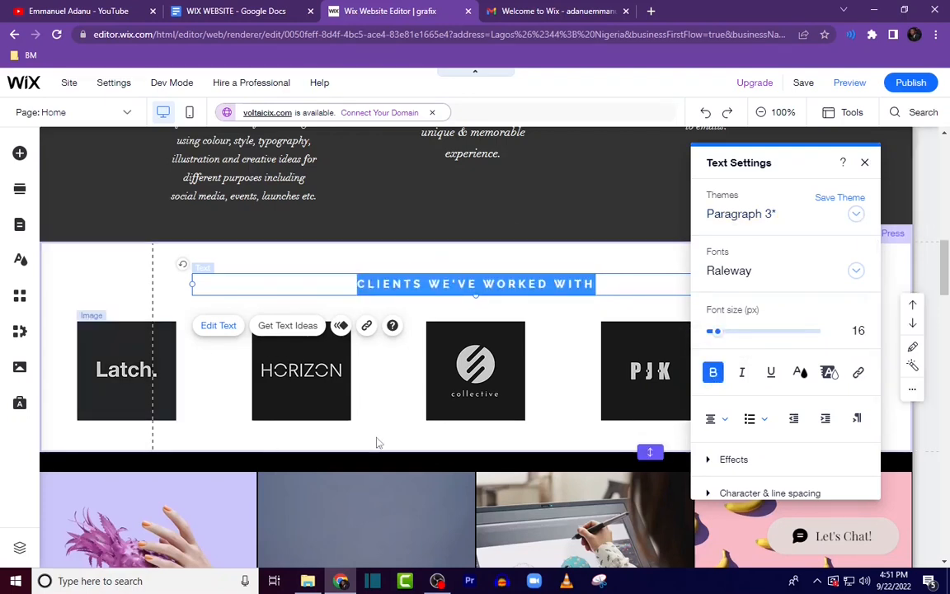
Step: Upload the ten grafix clients logo files and replace the first client logo with grafix clients 3
click(104, 377)
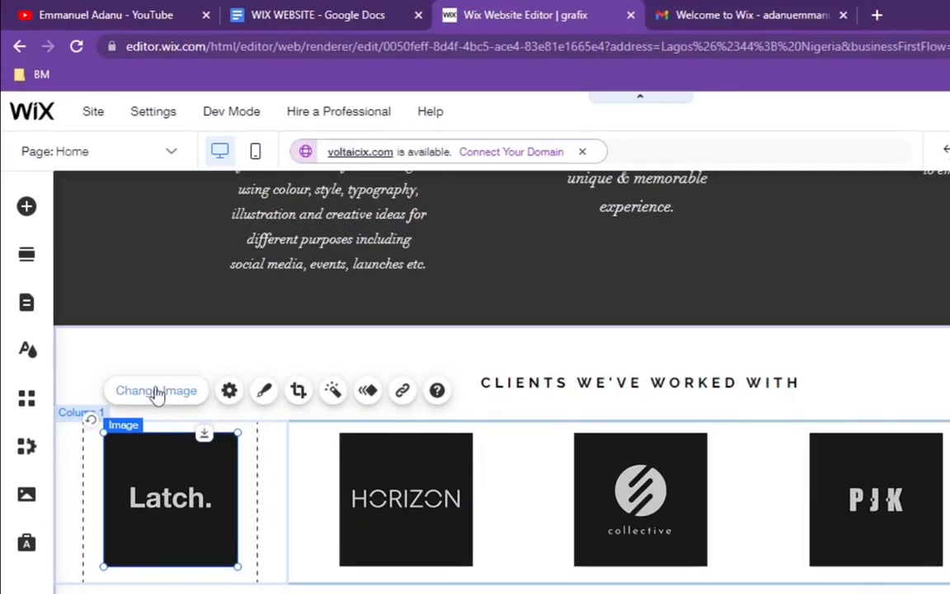
click(156, 392)
click(111, 170)
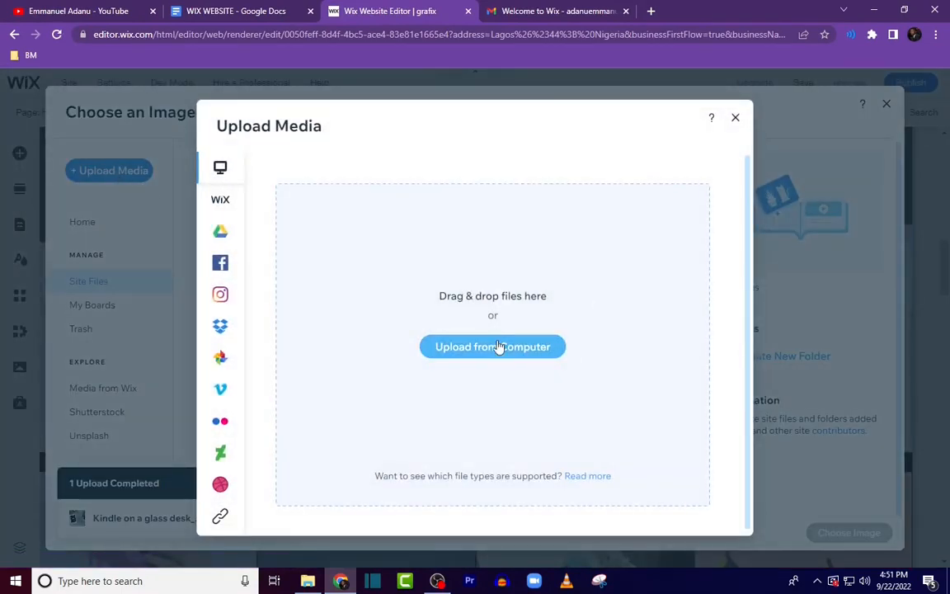
click(498, 347)
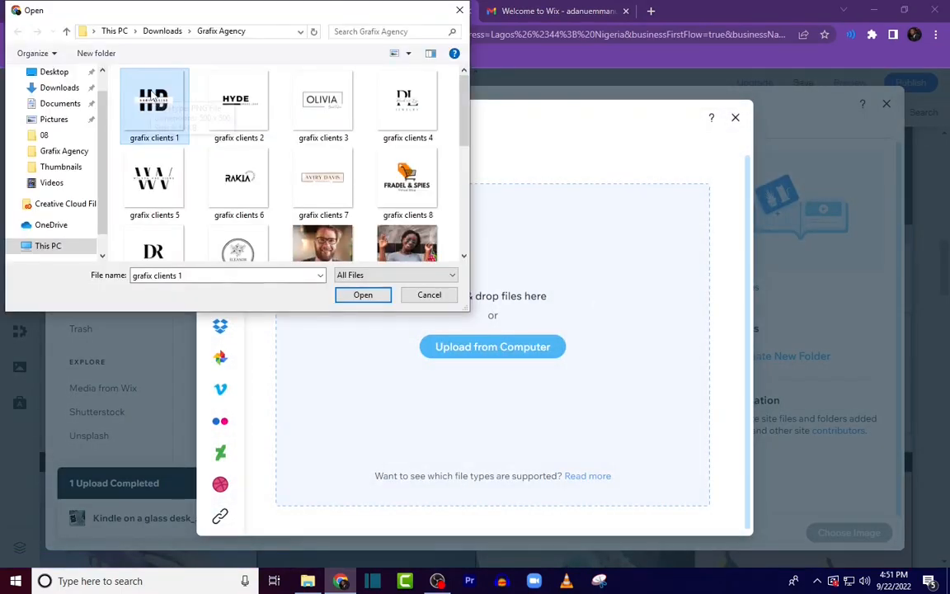
key(shift+Down)
key(shift+Right)
key(shift+Down)
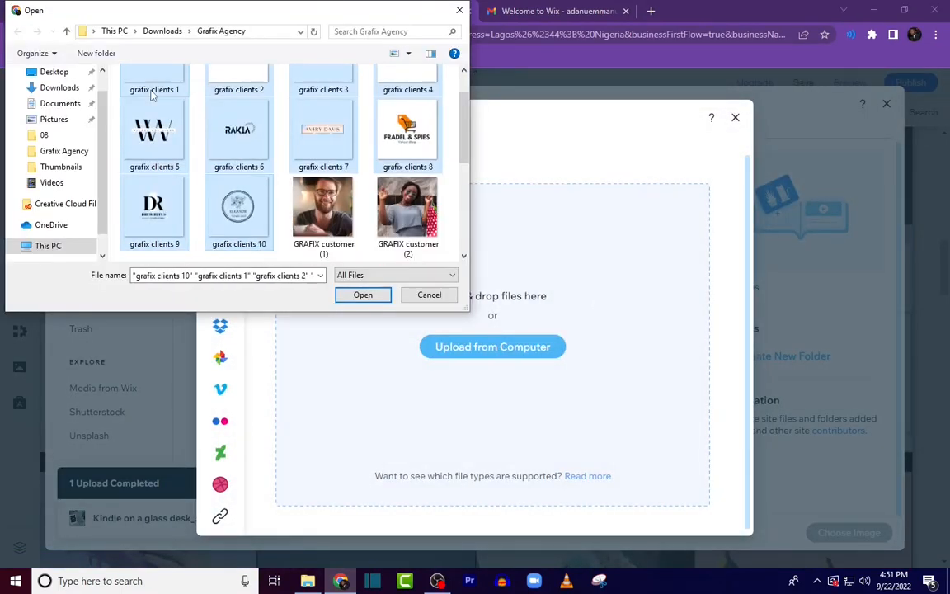
click(363, 295)
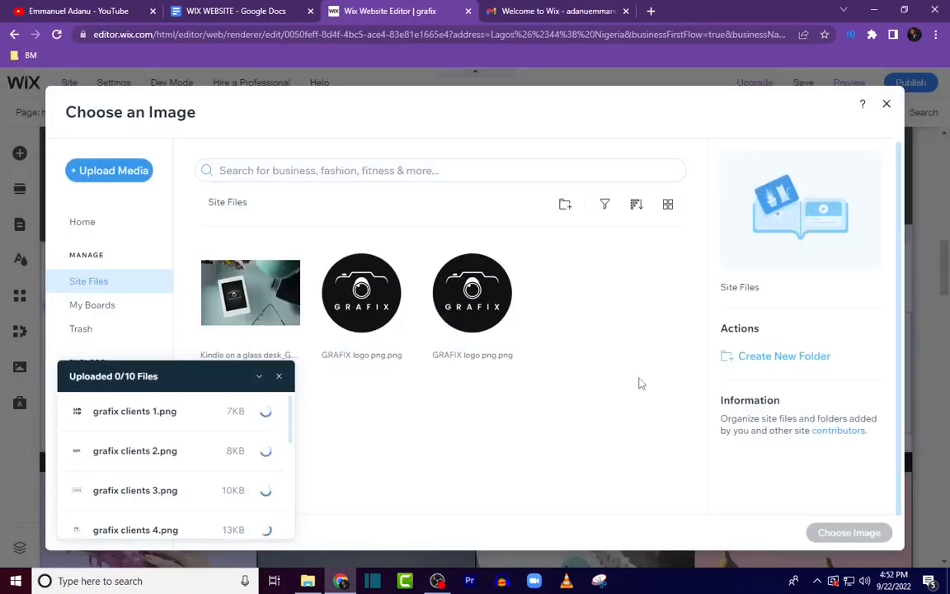
scroll(673, 400, down, 2)
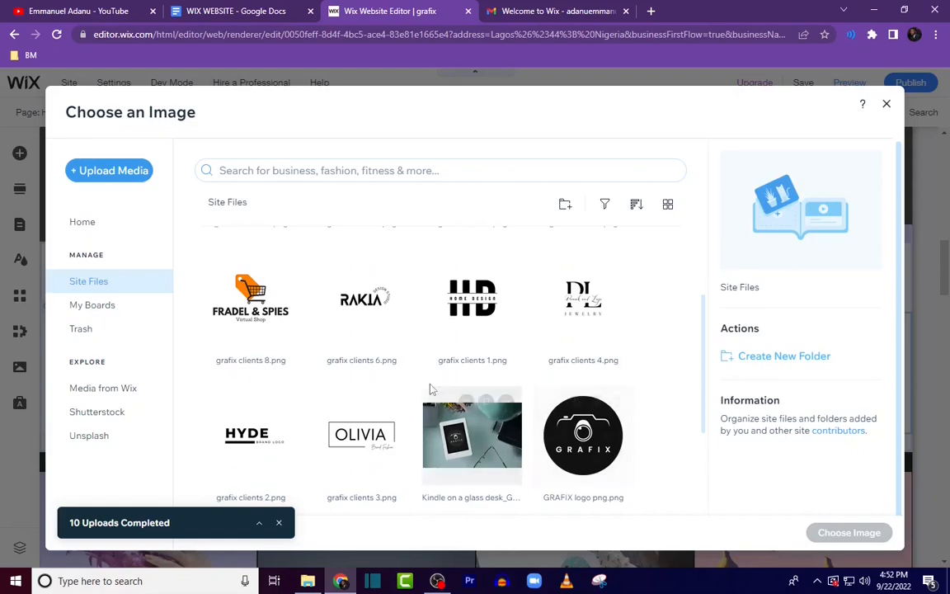
click(345, 437)
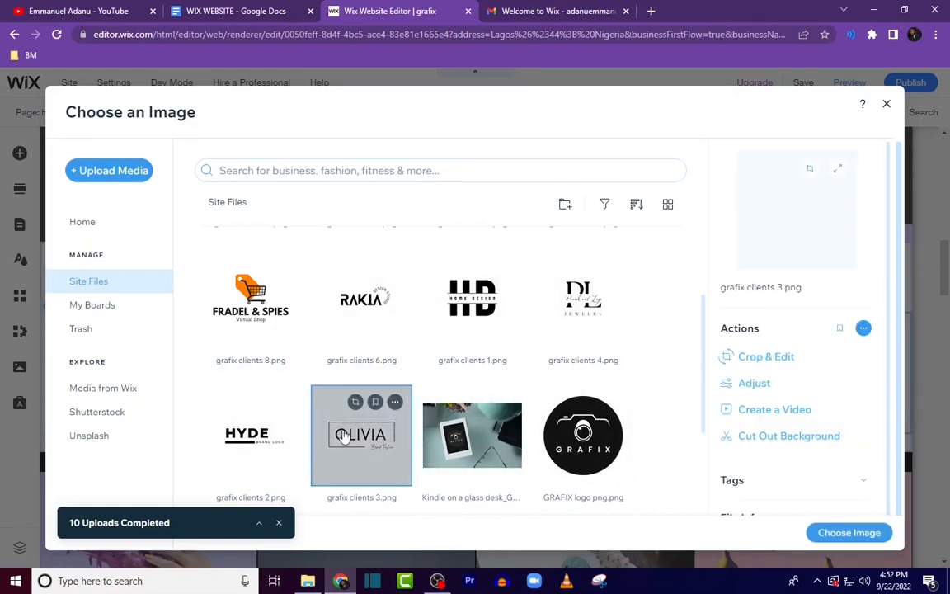
click(848, 534)
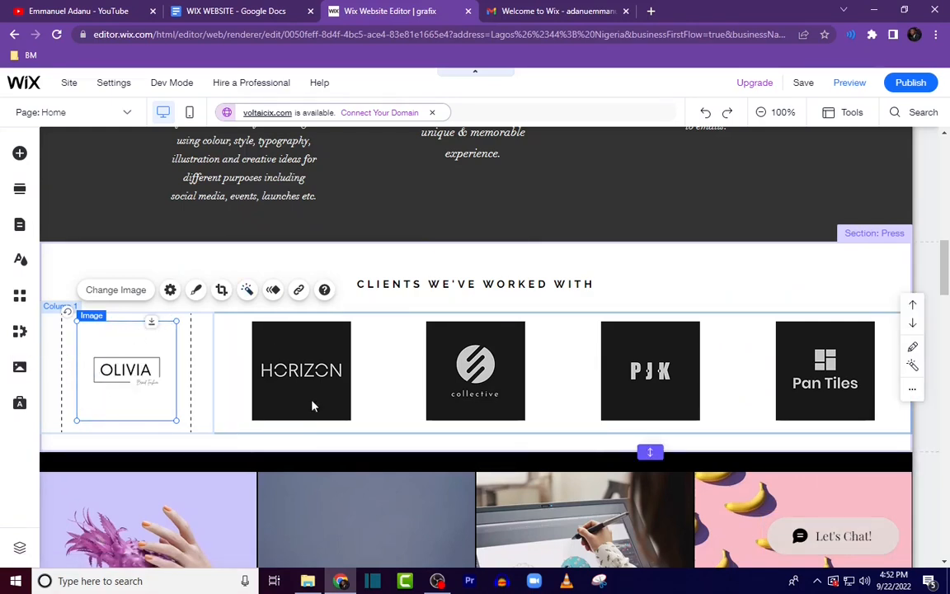
Step: Replace the second client logo with the grafix clients 10 image
click(312, 375)
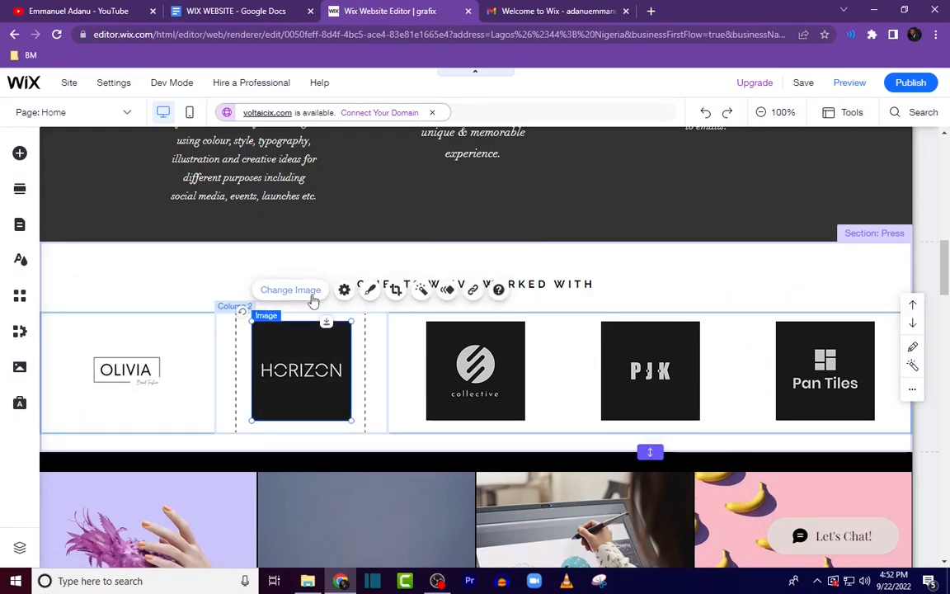
click(313, 295)
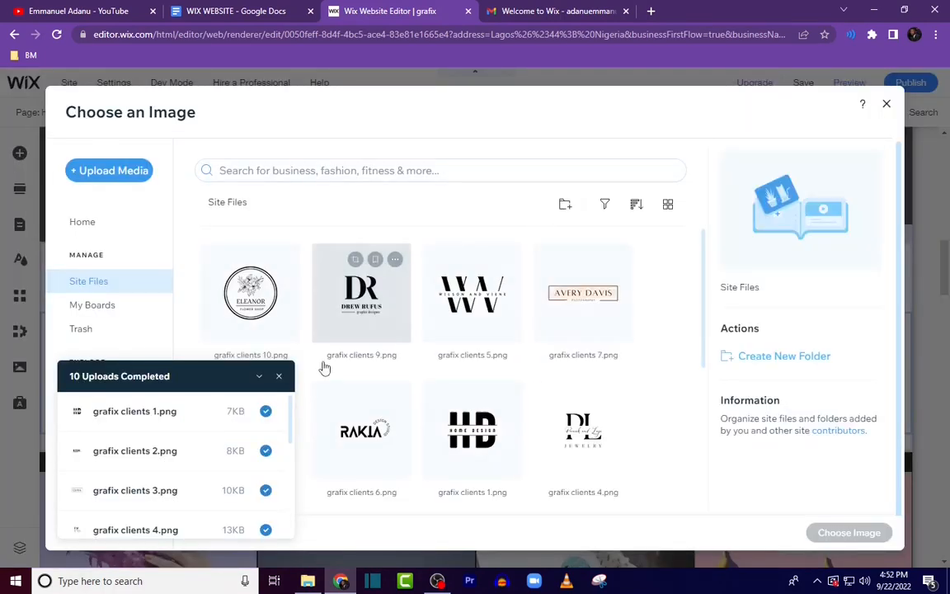
click(278, 378)
click(258, 302)
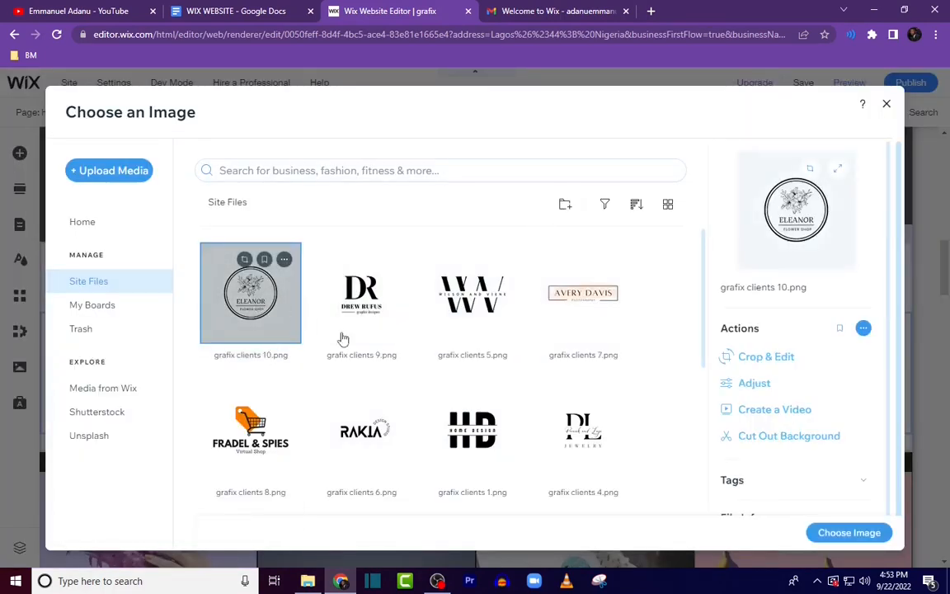
click(845, 534)
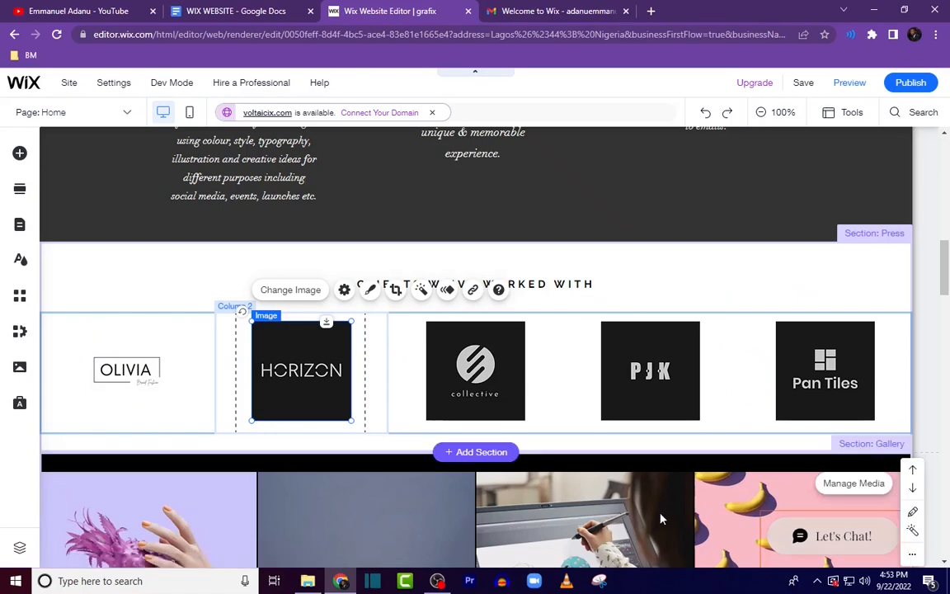
Step: Replace the third client logo with the grafix clients 8 image
click(485, 388)
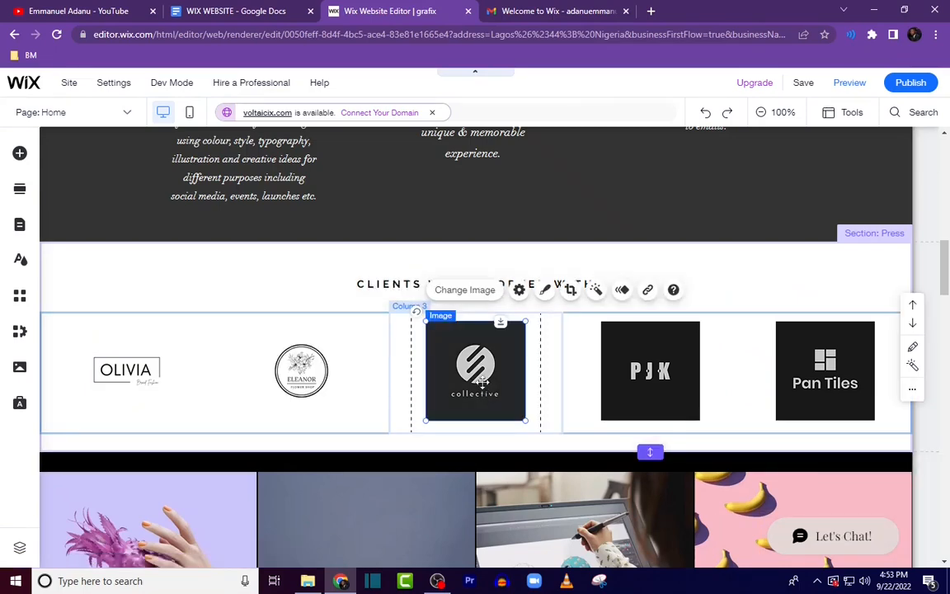
click(464, 291)
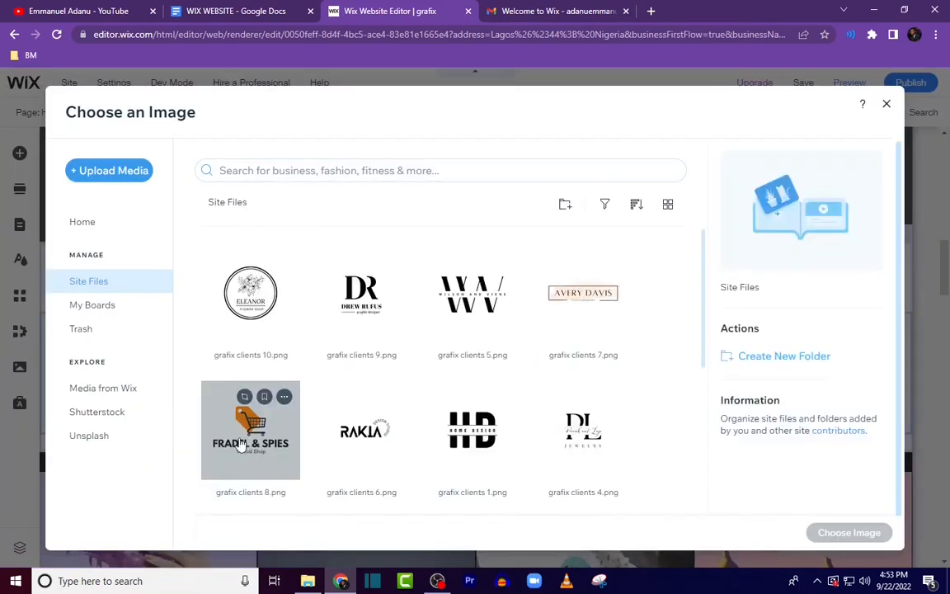
click(838, 532)
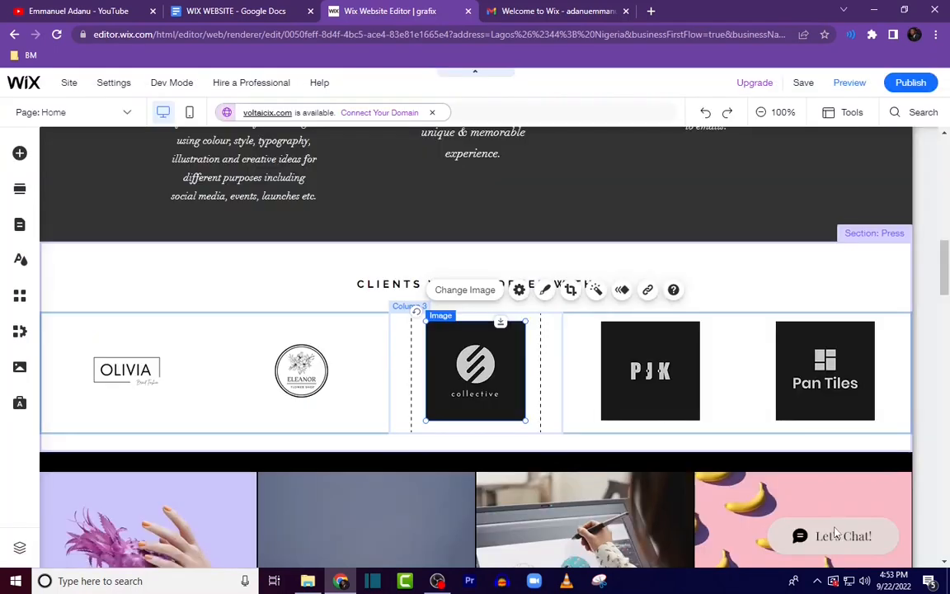
Step: Replace the fourth client logo with the grafix clients 7 image
click(657, 382)
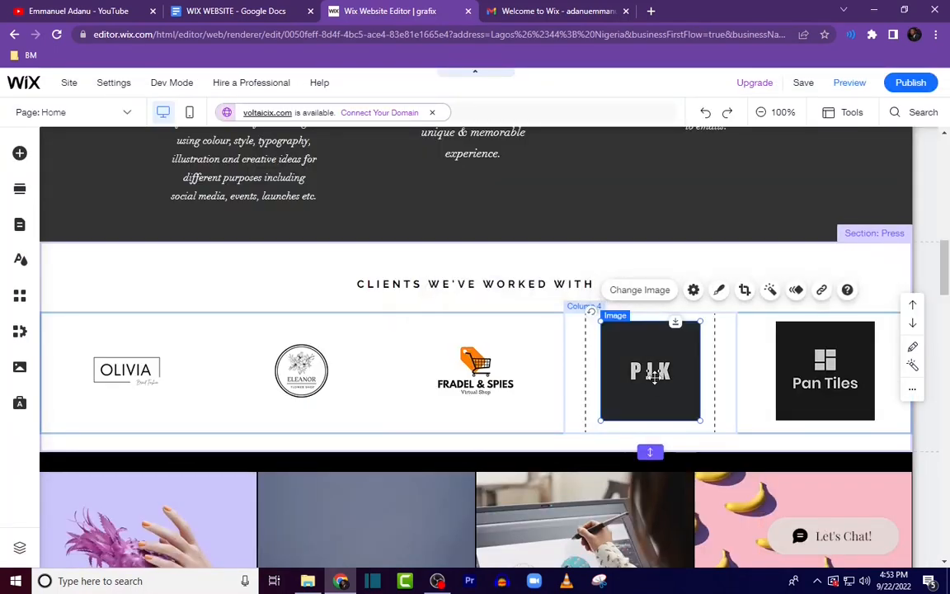
click(655, 291)
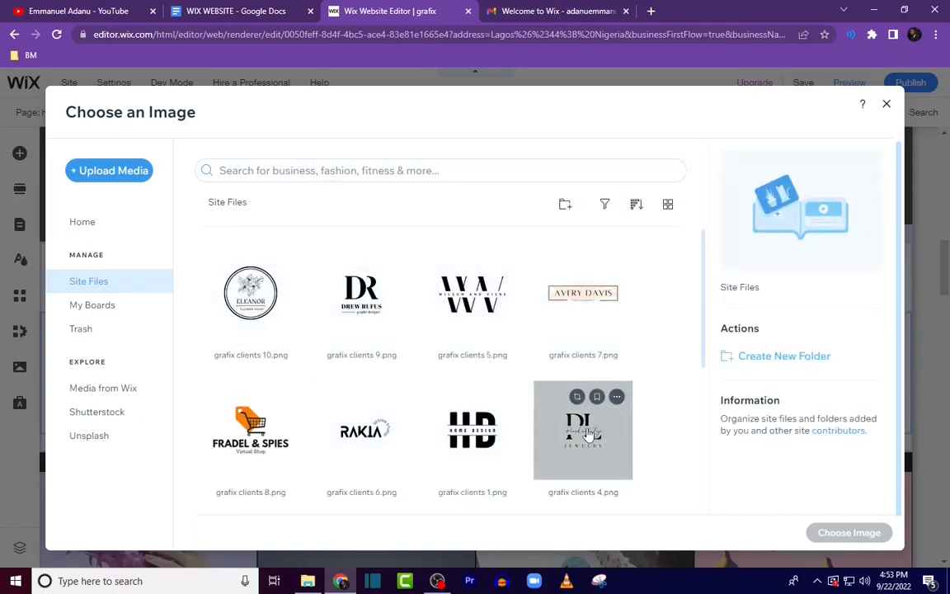
click(593, 293)
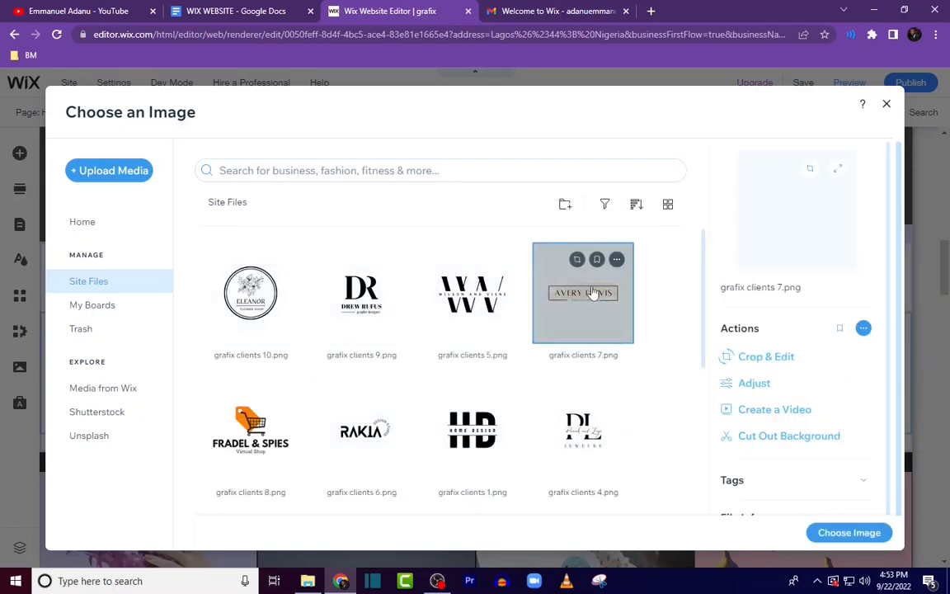
click(854, 533)
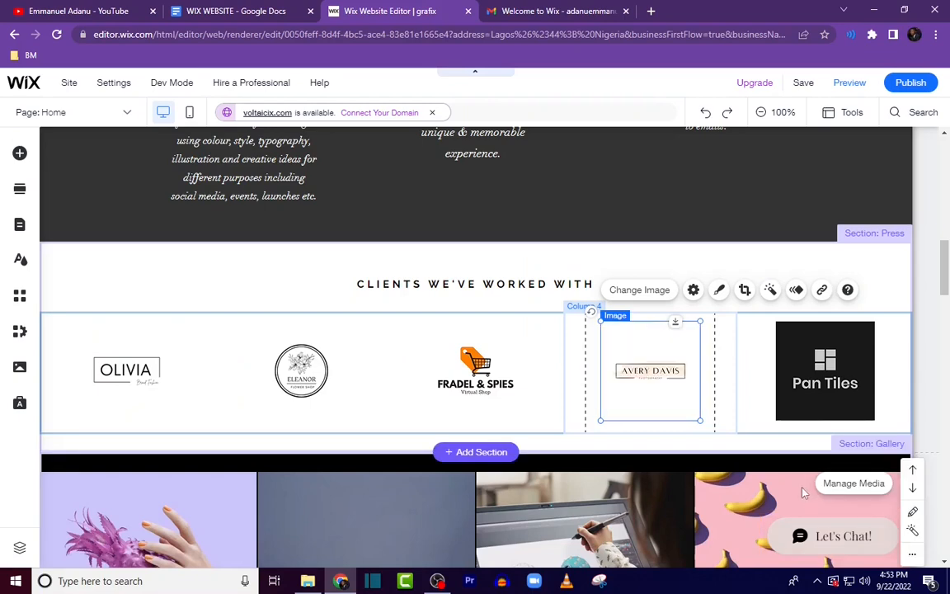
Step: Replace the fifth client logo with the grafix clients 6 image
click(828, 381)
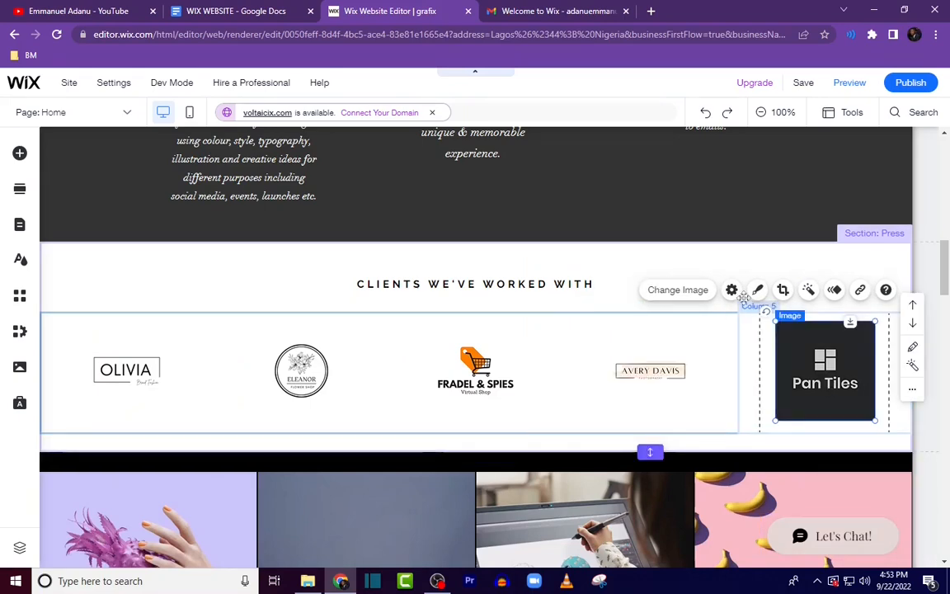
click(677, 291)
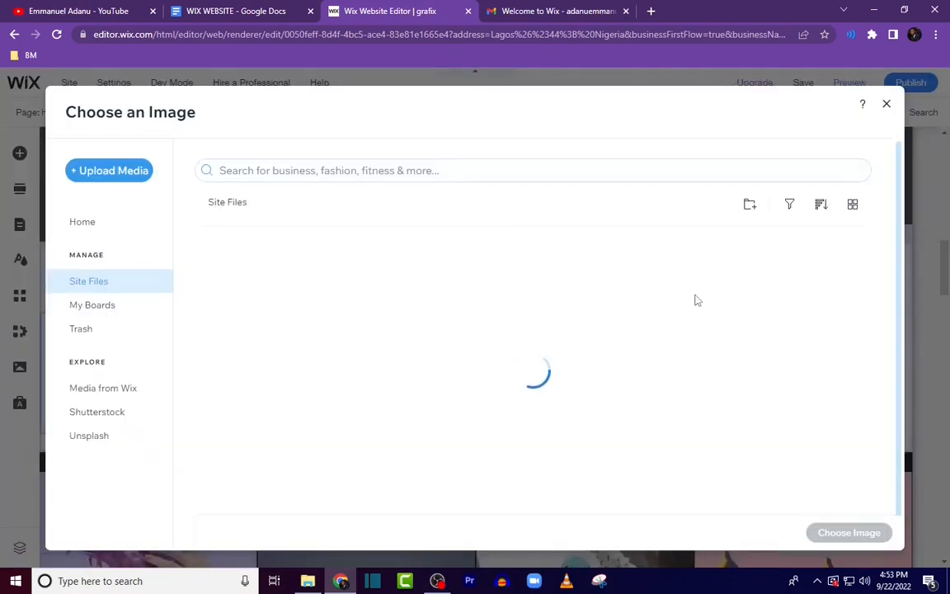
scroll(520, 404, down, 3)
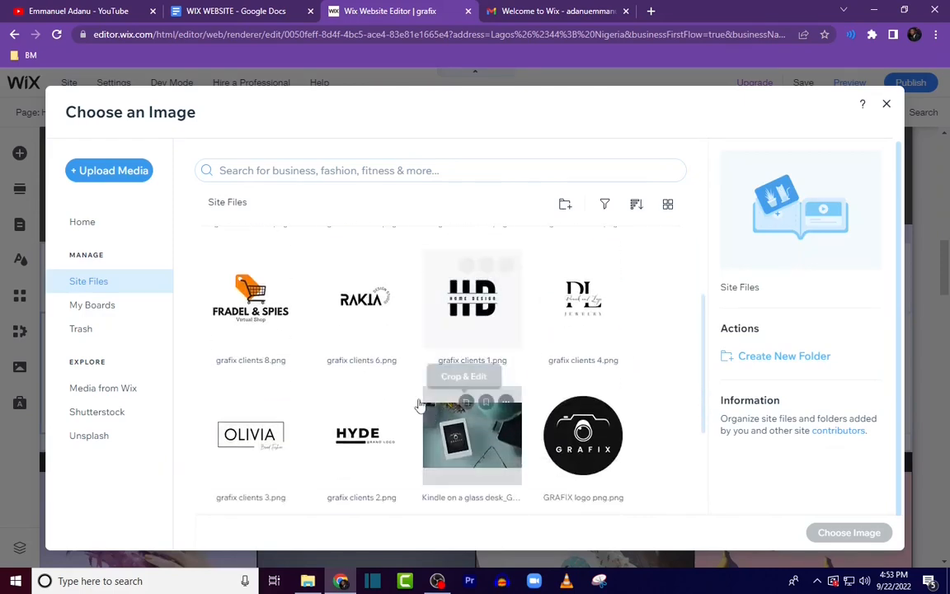
click(361, 334)
click(858, 533)
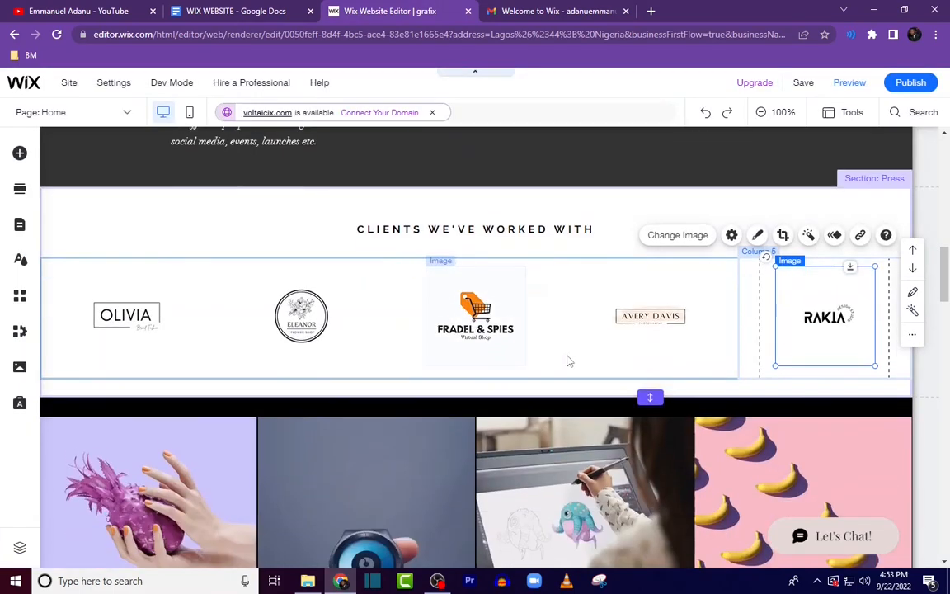
Step: Preview the site and review the Our Services and Clients sections
scroll(567, 360, down, 1)
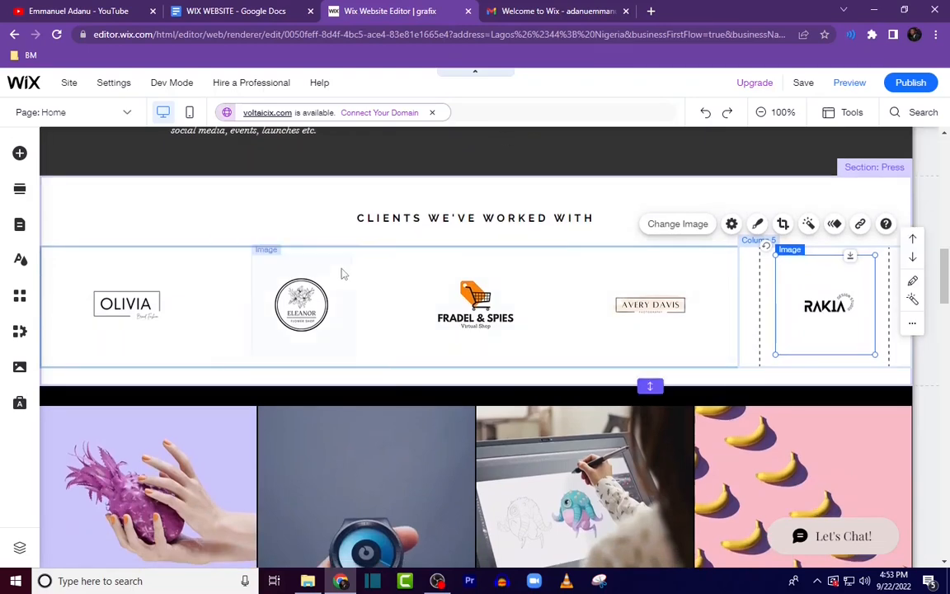
scroll(679, 393, up, 15)
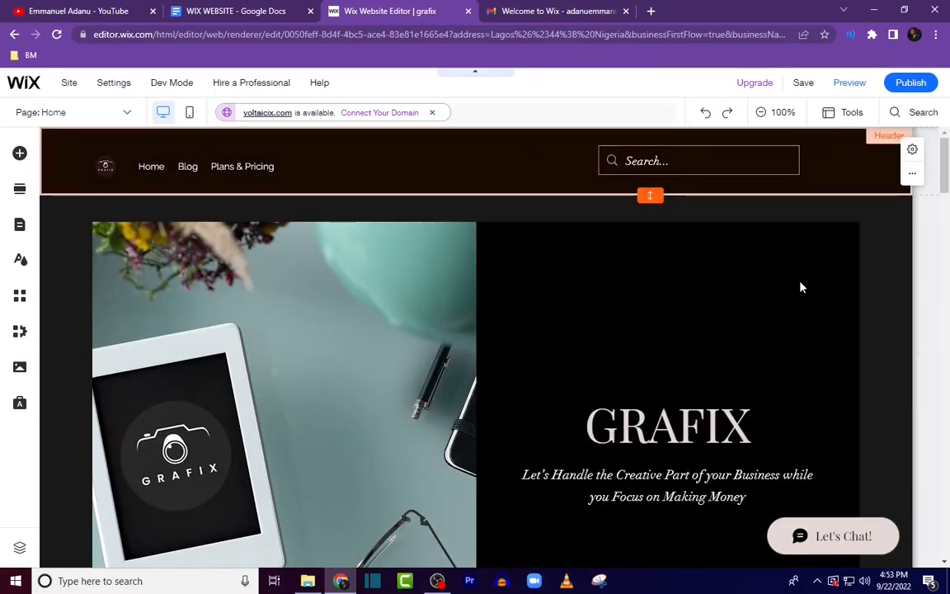
click(856, 91)
scroll(755, 297, down, 5)
scroll(766, 322, down, 10)
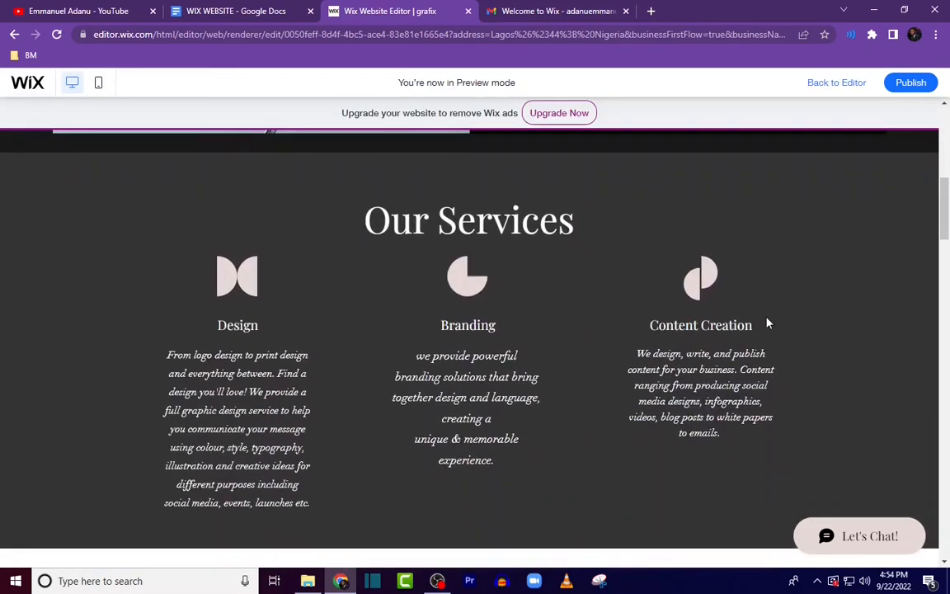
scroll(771, 324, up, 15)
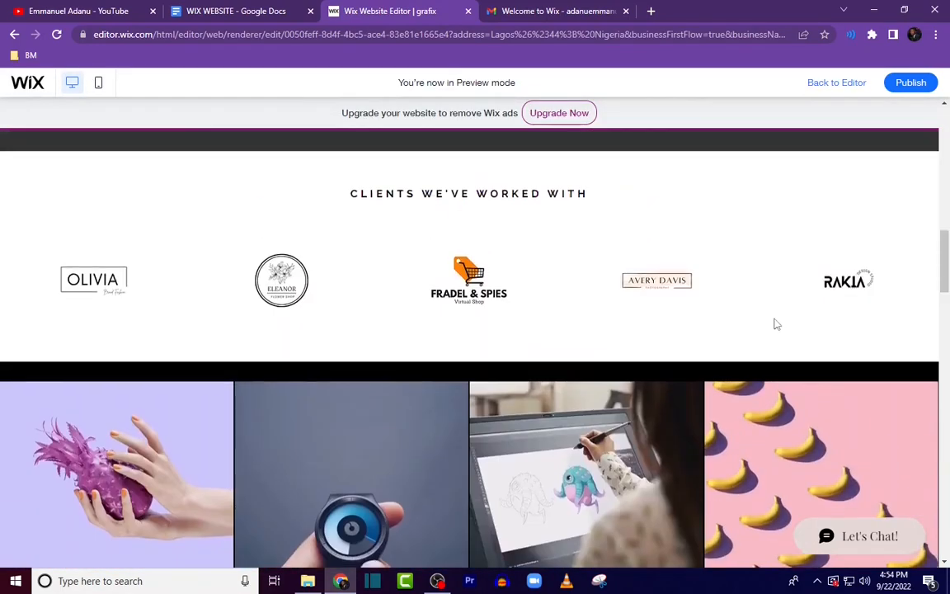
Step: Return to the editor and delete the image gallery section below the clients section
scroll(790, 308, down, 3)
scroll(791, 310, down, 8)
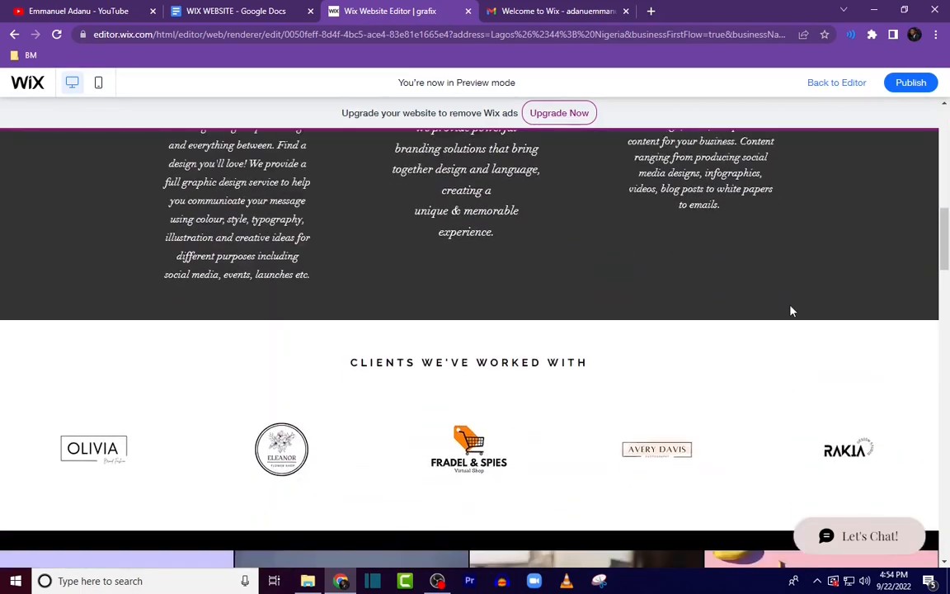
scroll(665, 387, up, 1)
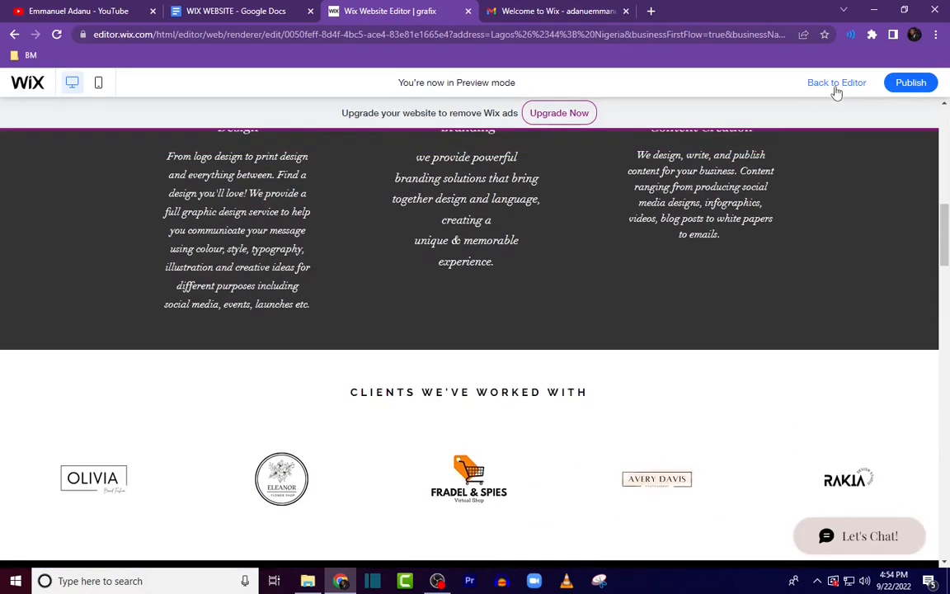
click(836, 86)
scroll(817, 365, down, 3)
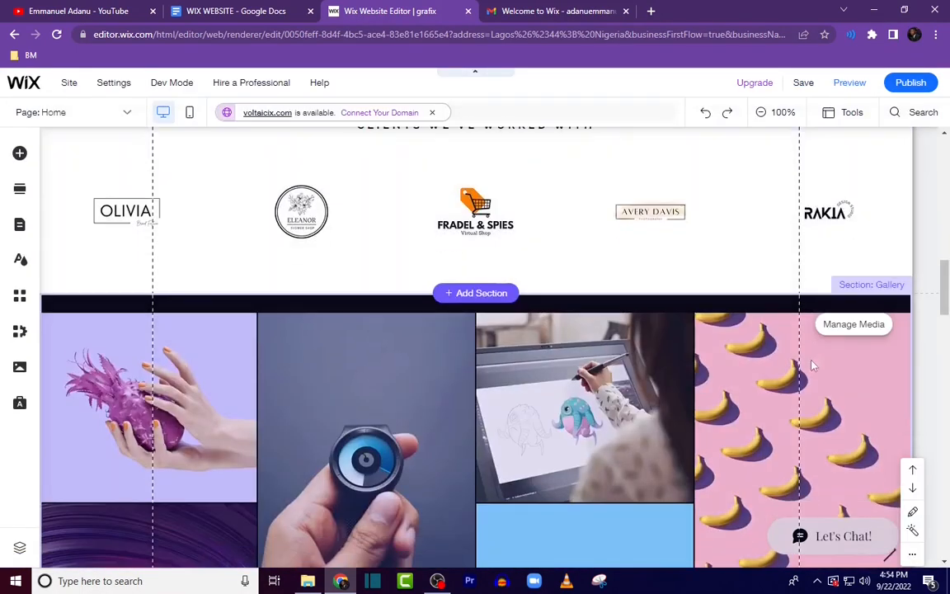
scroll(518, 366, down, 1)
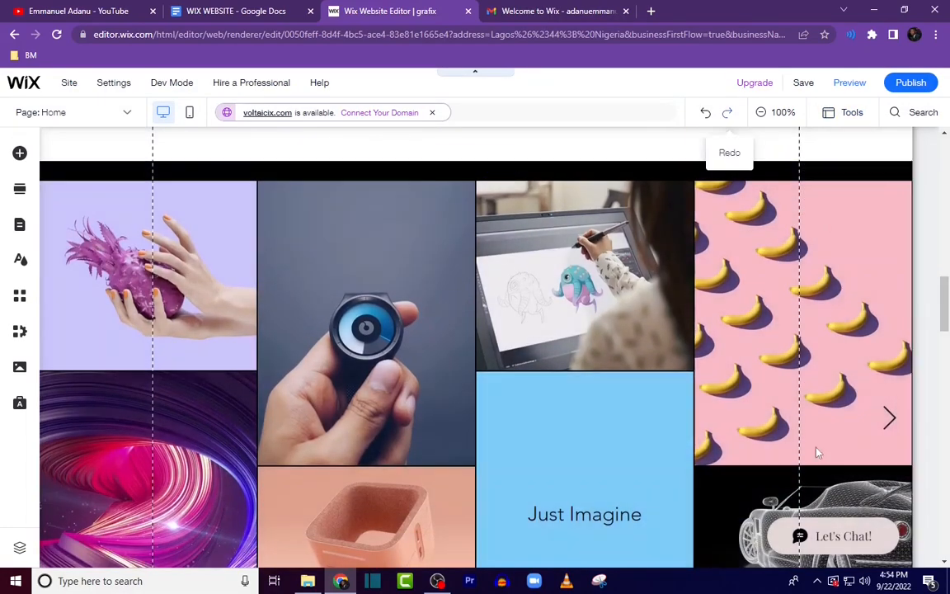
scroll(763, 407, down, 3)
scroll(743, 372, up, 3)
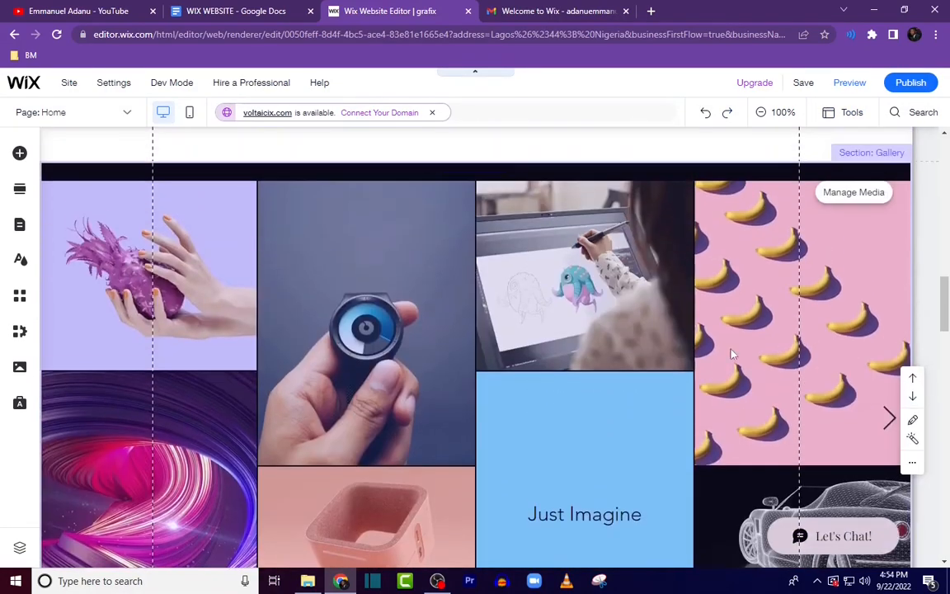
click(910, 466)
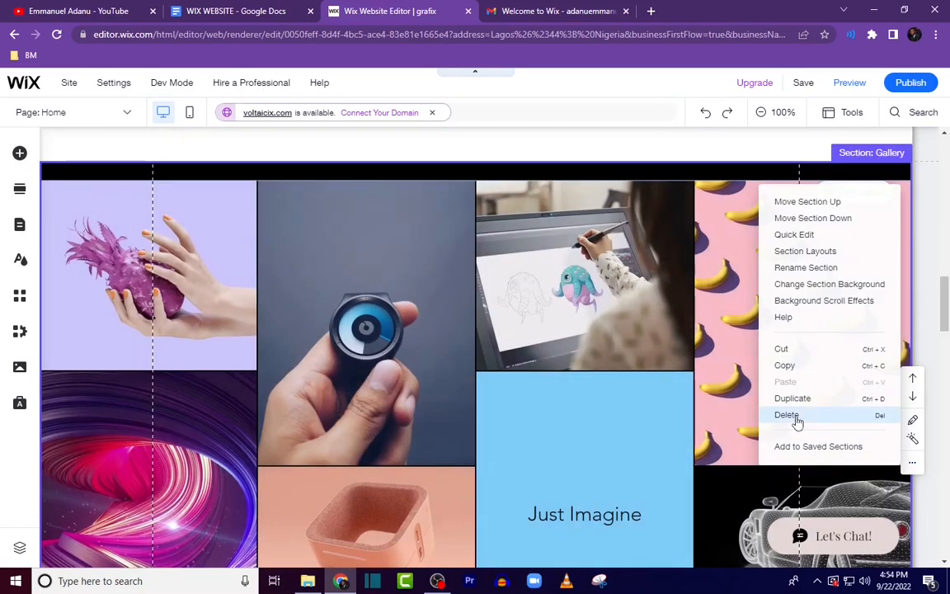
click(795, 418)
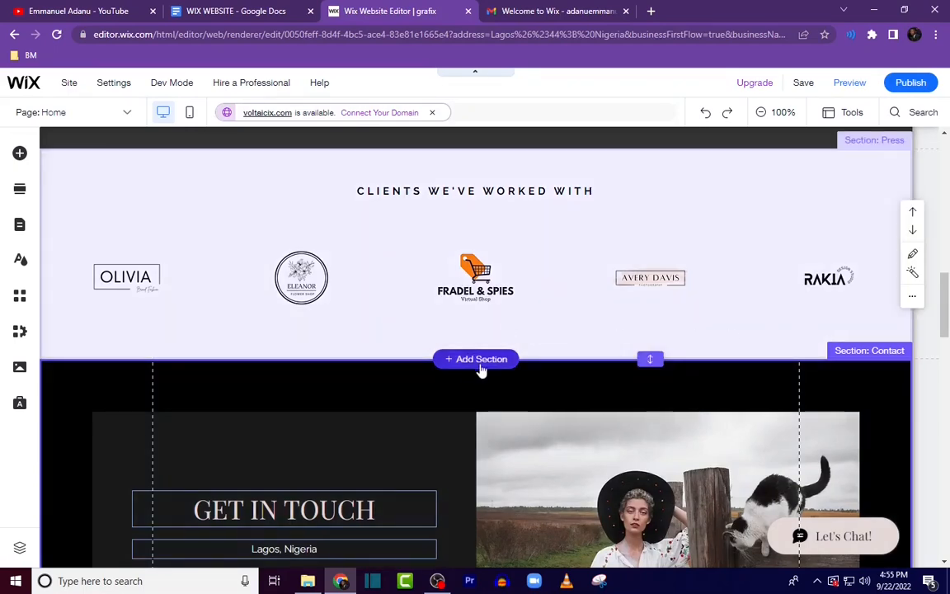
Step: Add a three-column testimonials section below the clients section
click(476, 360)
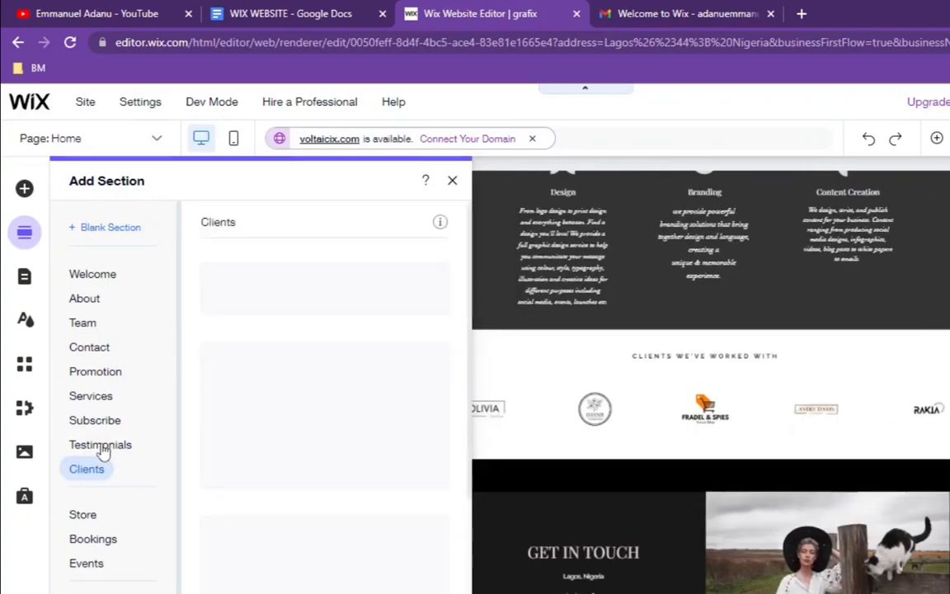
click(93, 447)
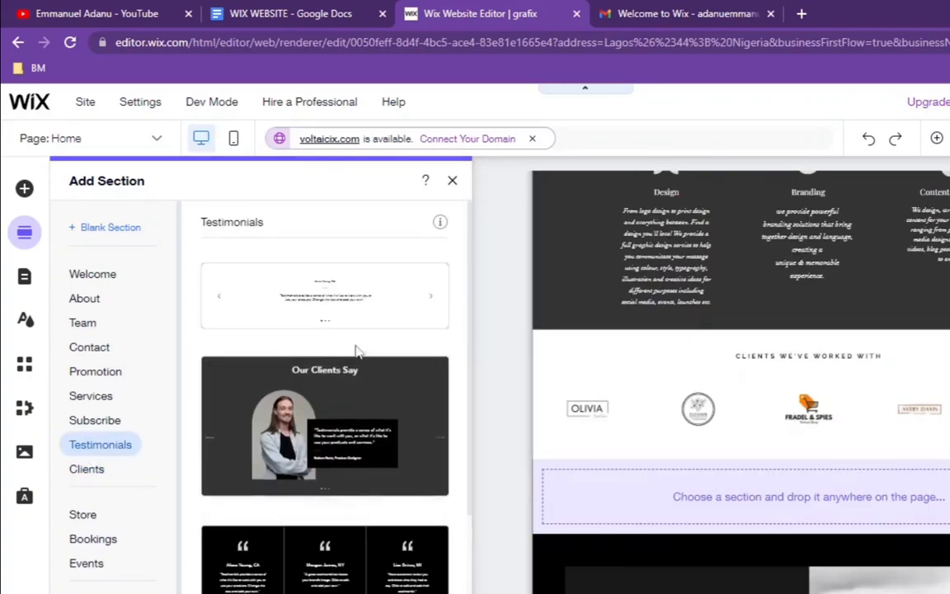
scroll(351, 388, down, 5)
scroll(344, 478, down, 2)
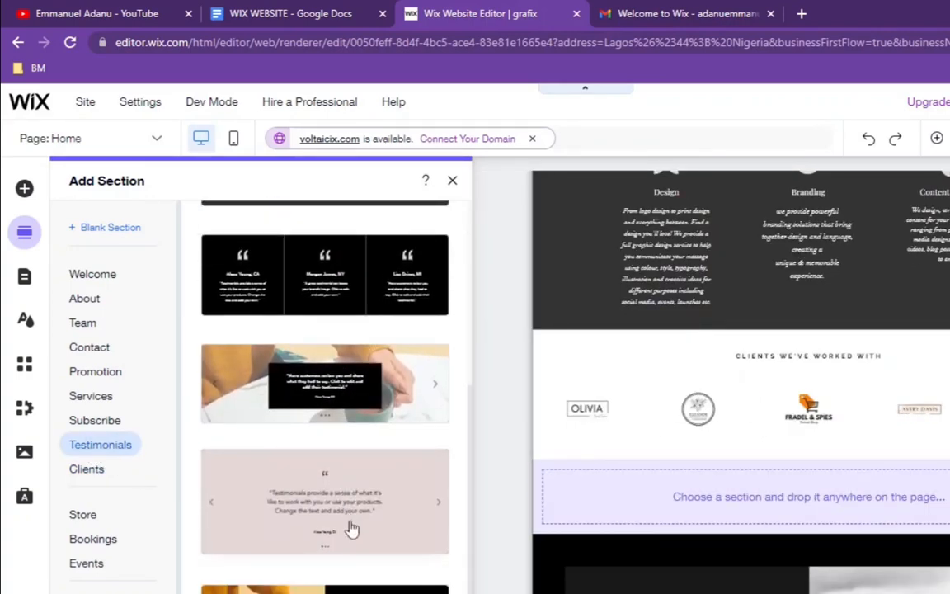
scroll(352, 528, up, 3)
scroll(387, 495, up, 3)
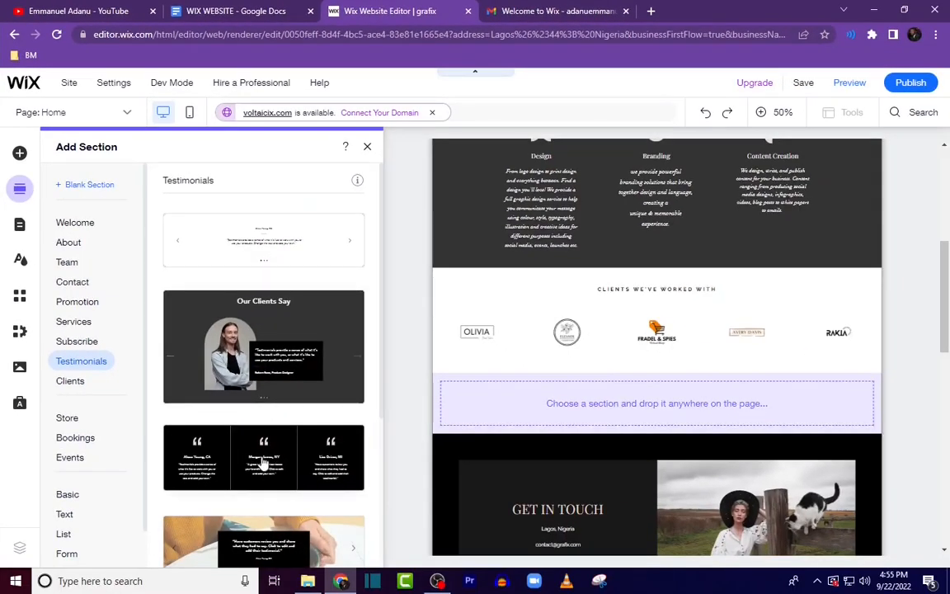
click(263, 464)
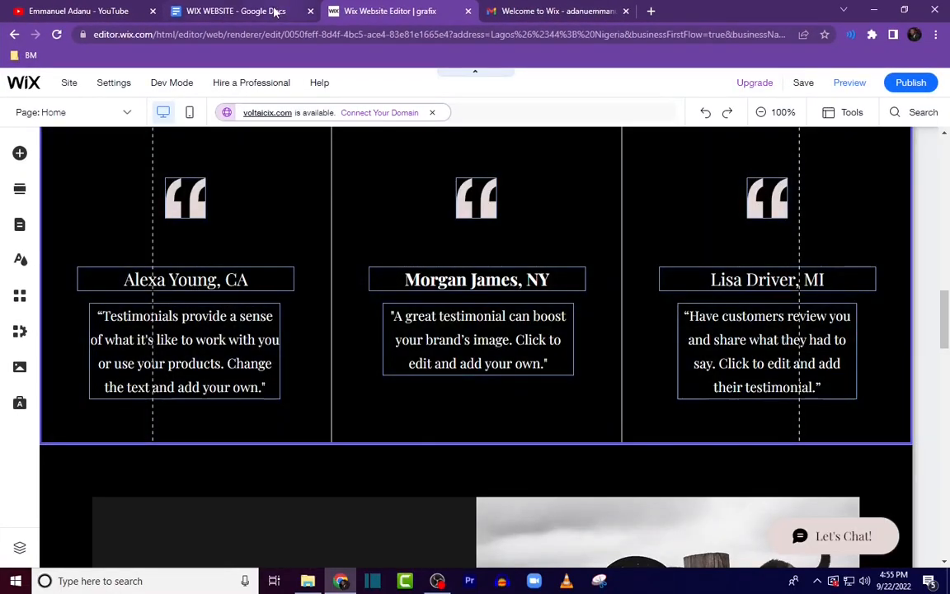
Step: Copy the first testimonial text from the document and paste it into the first testimonial quote
click(235, 11)
scroll(479, 405, down, 10)
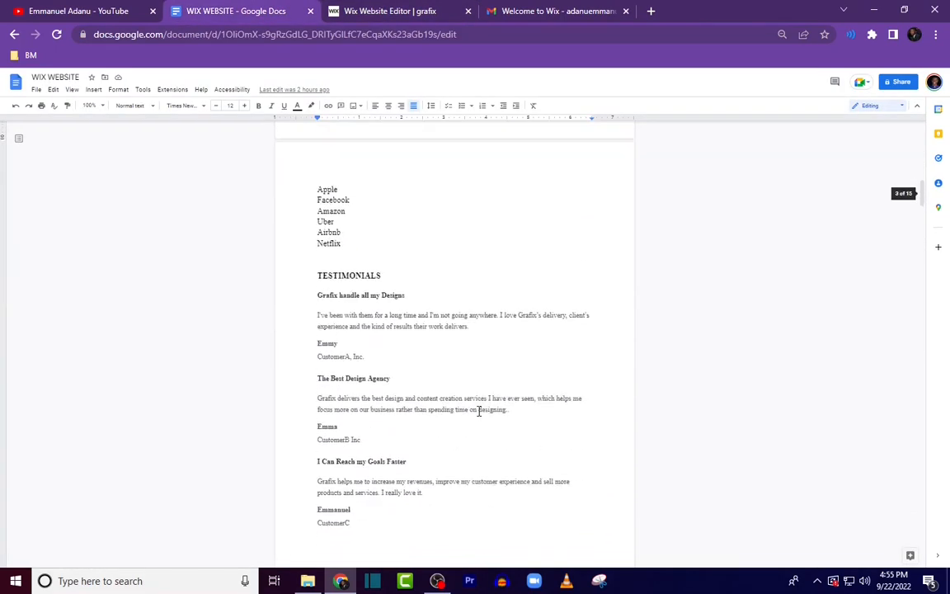
scroll(473, 410, up, 2)
drag(311, 316, 476, 329)
key(ctrl+c)
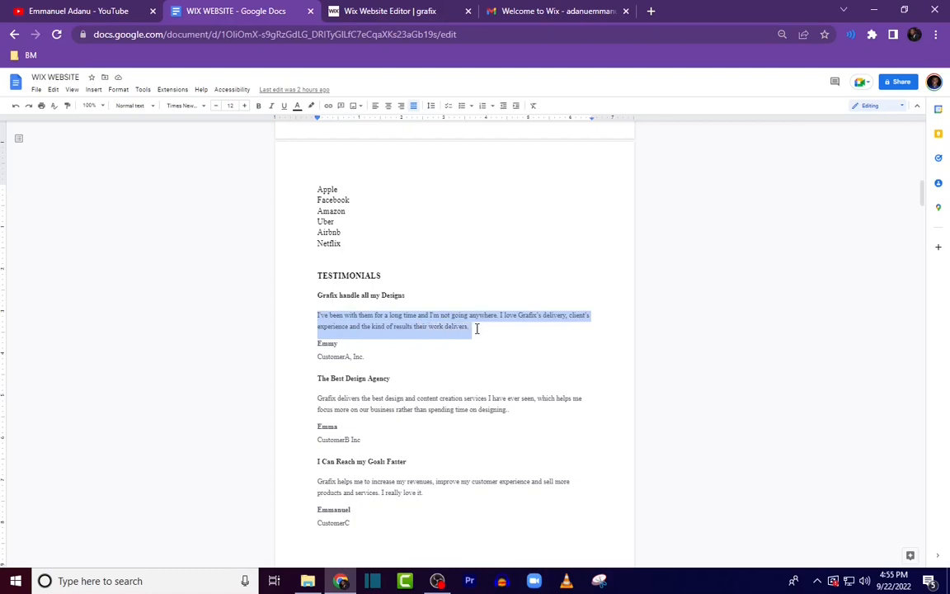
click(365, 15)
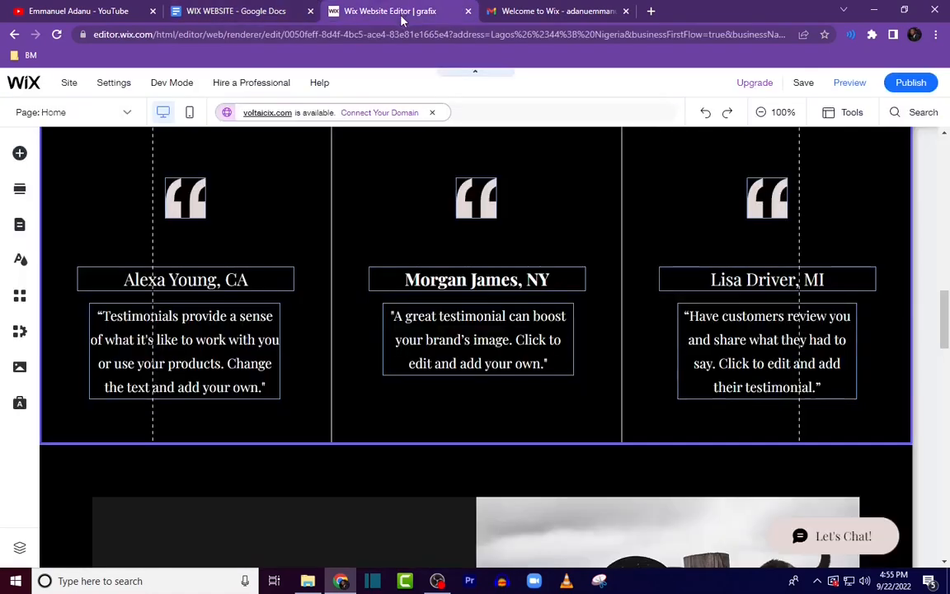
click(228, 330)
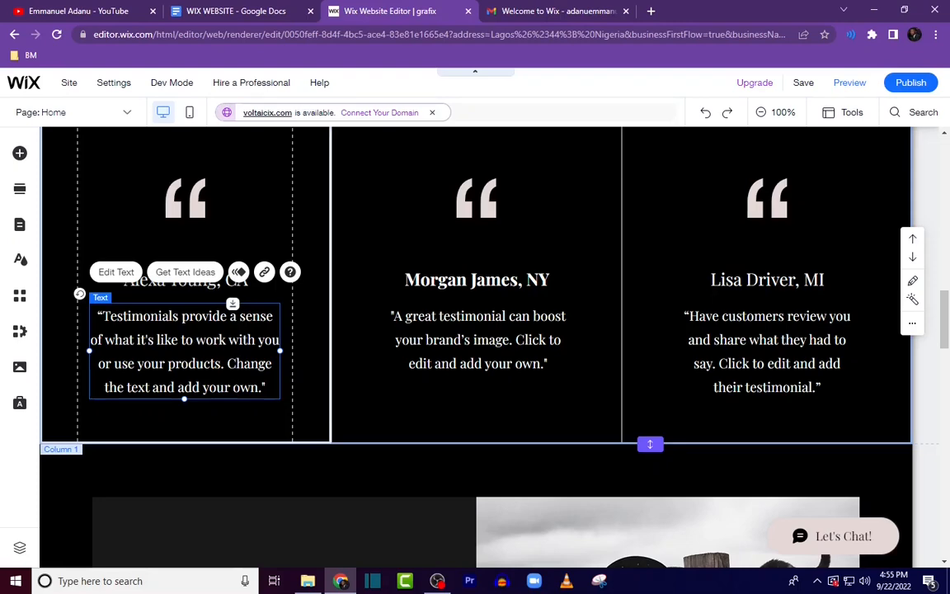
double_click(198, 341)
key(ctrl+v)
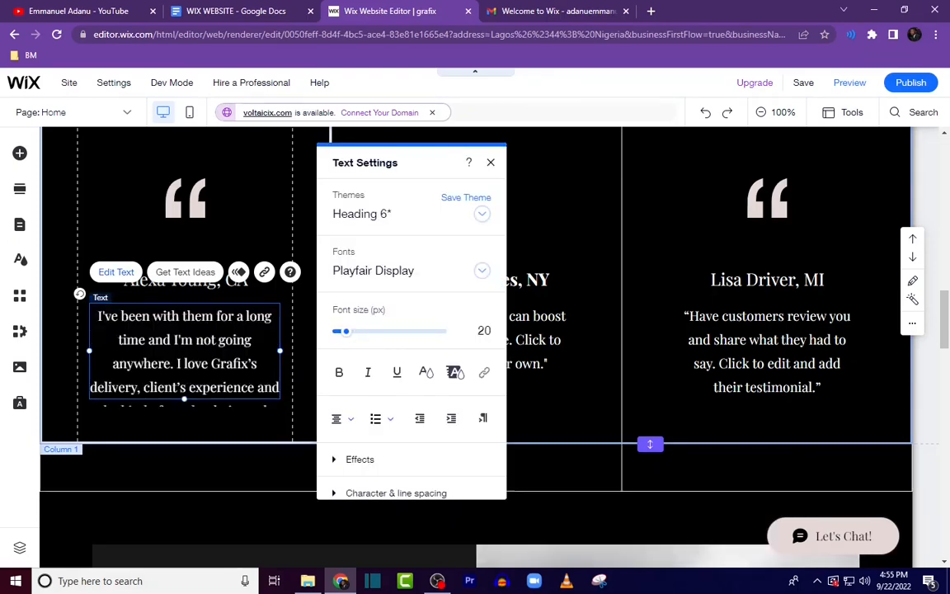
Step: Replace the first testimonial's name with the first reviewer's name copied from the document
click(221, 265)
click(240, 11)
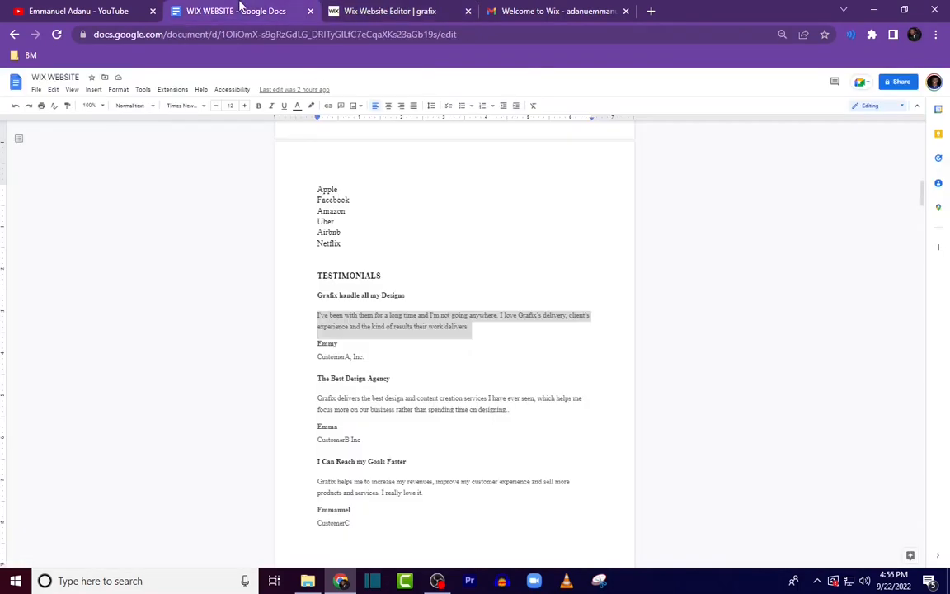
drag(312, 356, 333, 347)
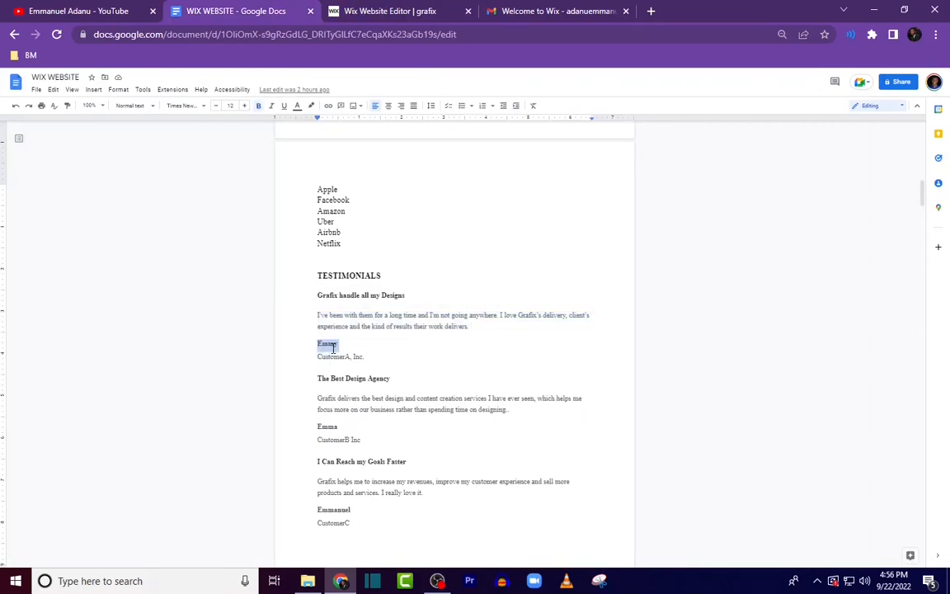
click(339, 15)
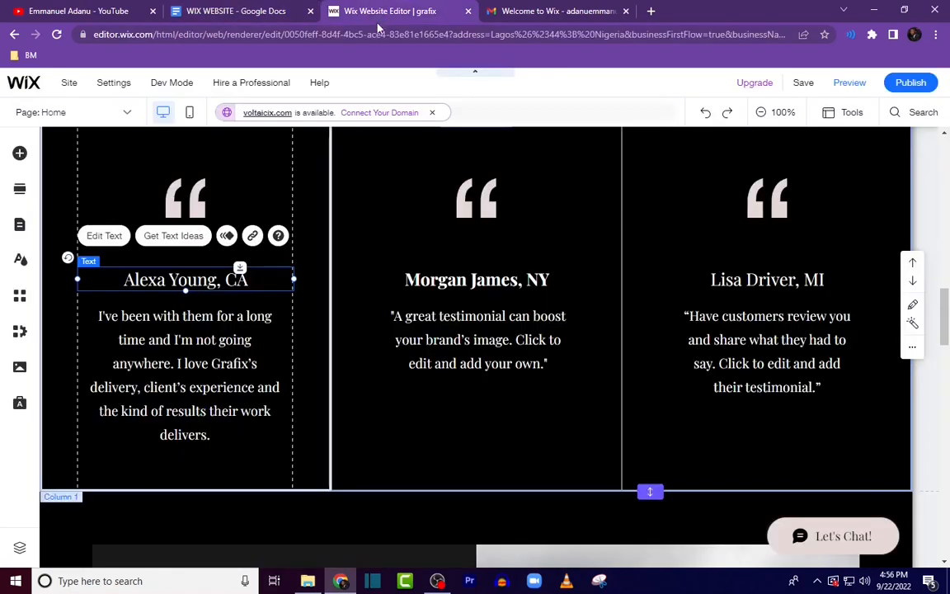
double_click(192, 281)
key(ctrl+shift+Tab)
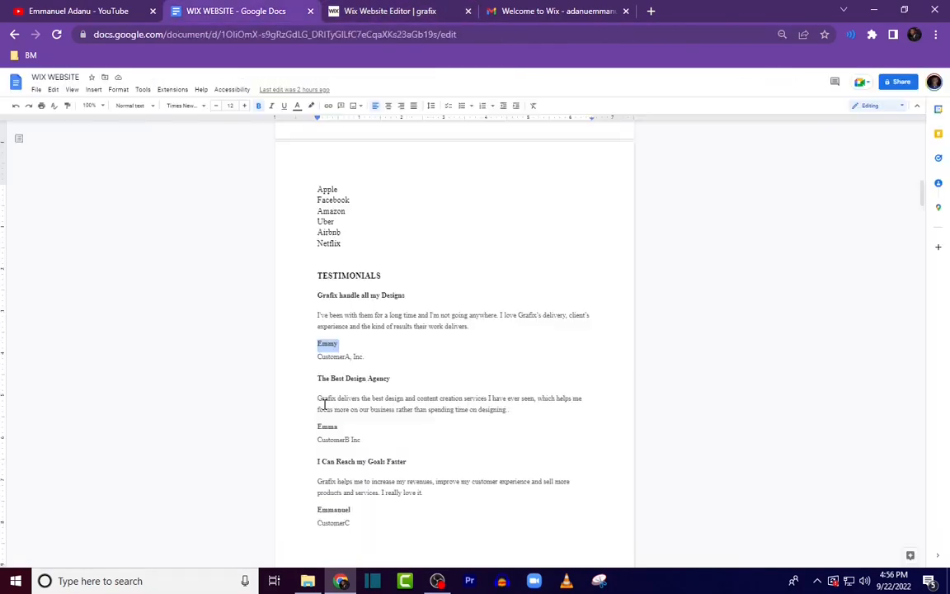
Step: Copy the second testimonial text from the document and paste it over the second testimonial quote
drag(327, 404, 512, 416)
key(ctrl+c)
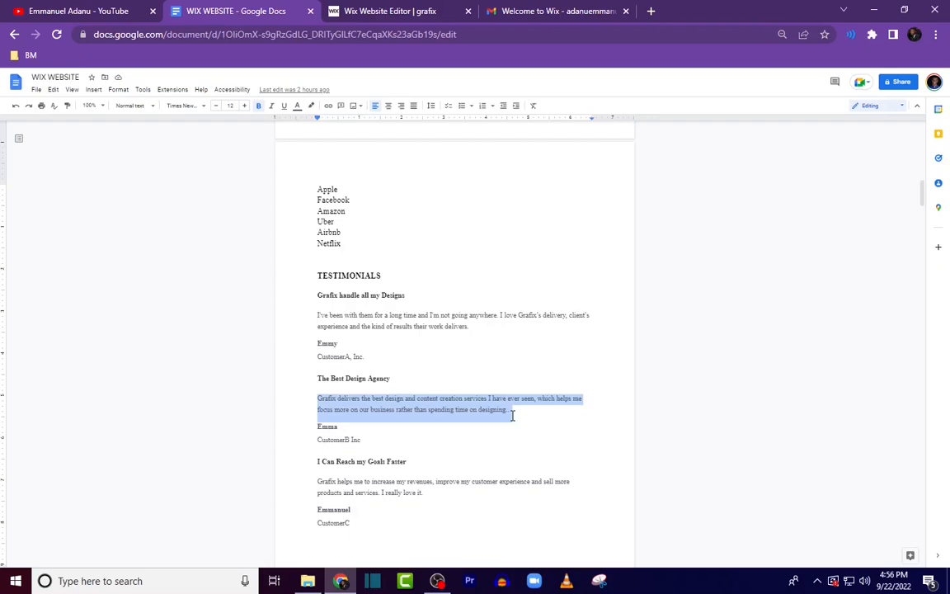
click(380, 18)
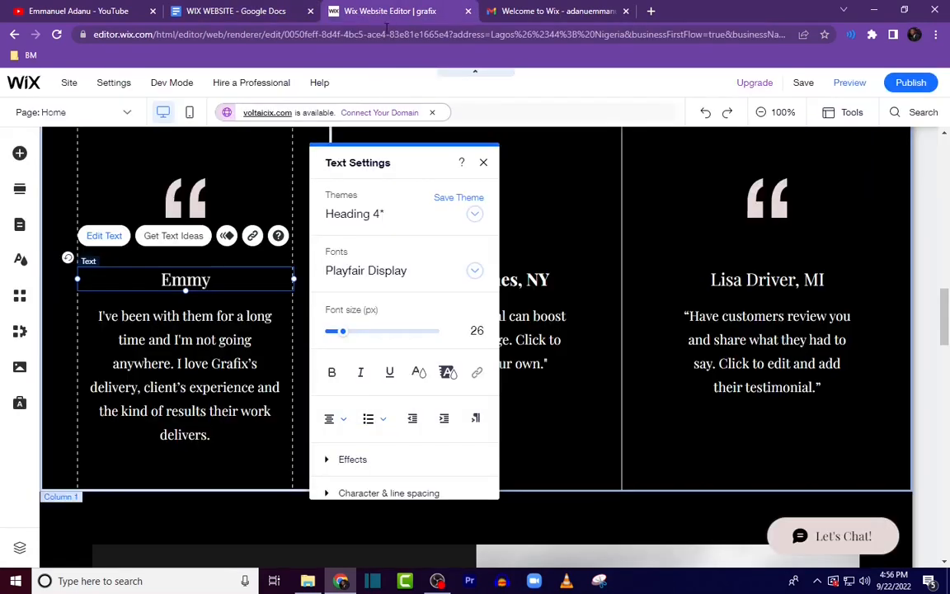
click(522, 338)
click(520, 333)
double_click(522, 337)
triple_click(522, 334)
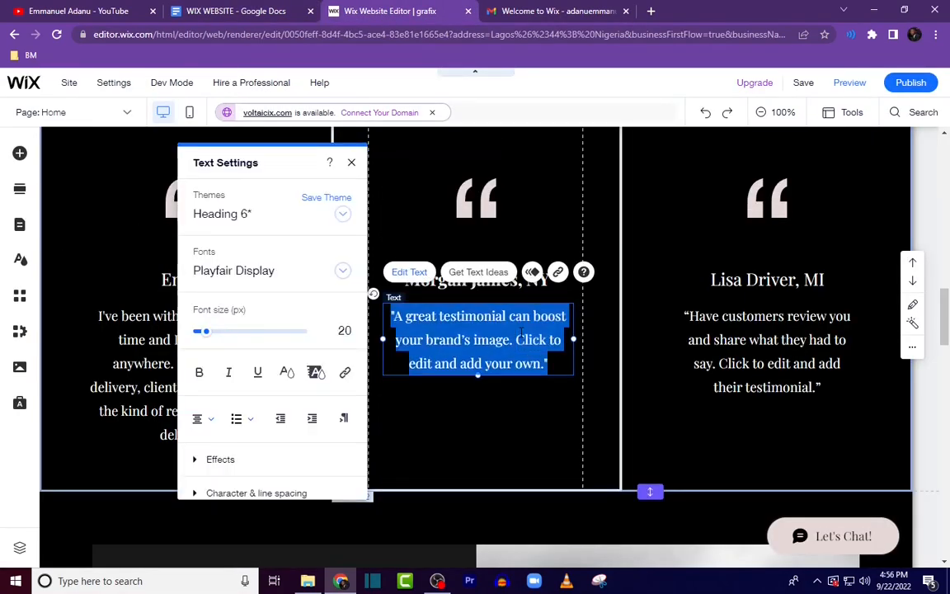
key(ctrl+v)
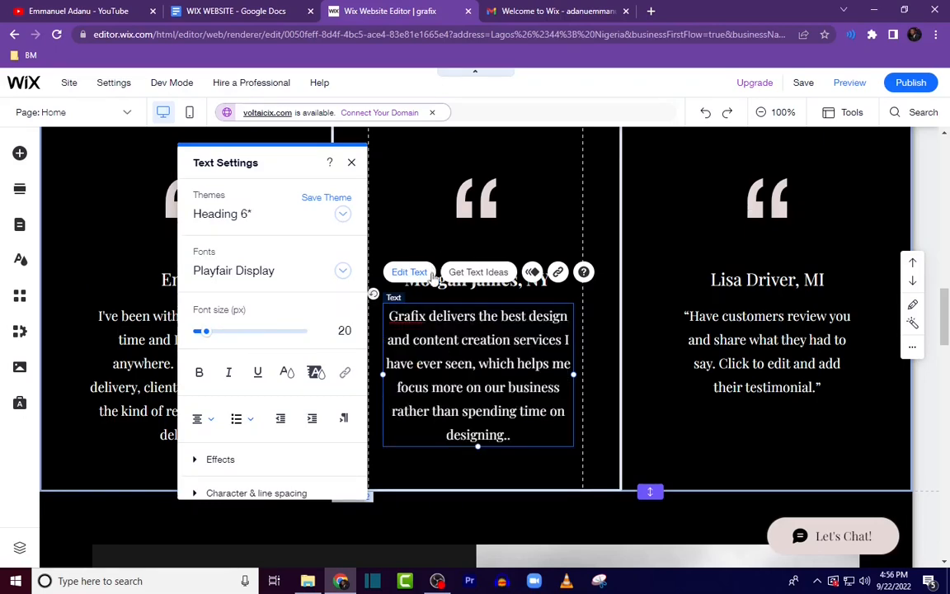
Step: Replace the second testimonial's name with the second reviewer's name copied from the document
click(442, 283)
double_click(442, 283)
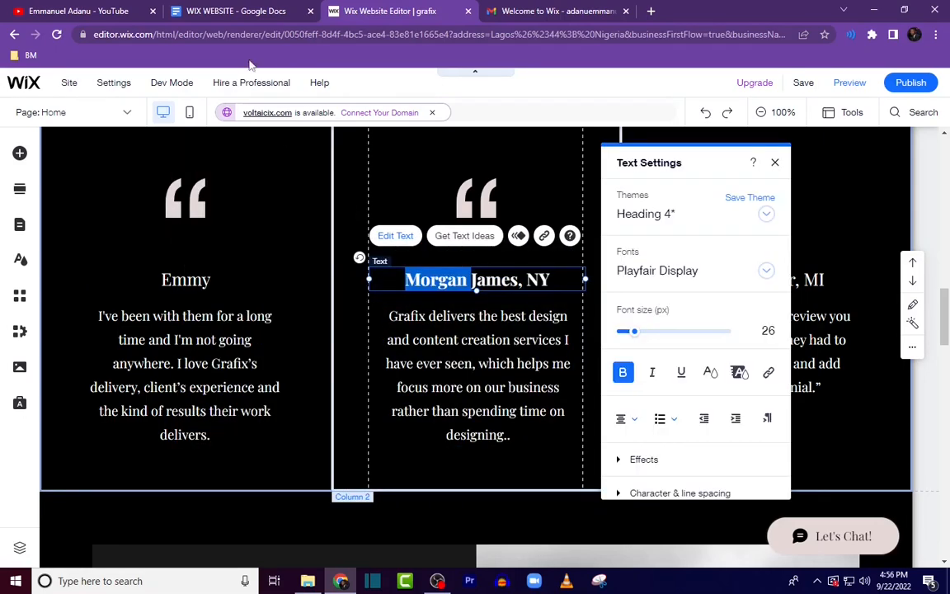
click(236, 10)
drag(316, 428, 340, 428)
key(ctrl+c)
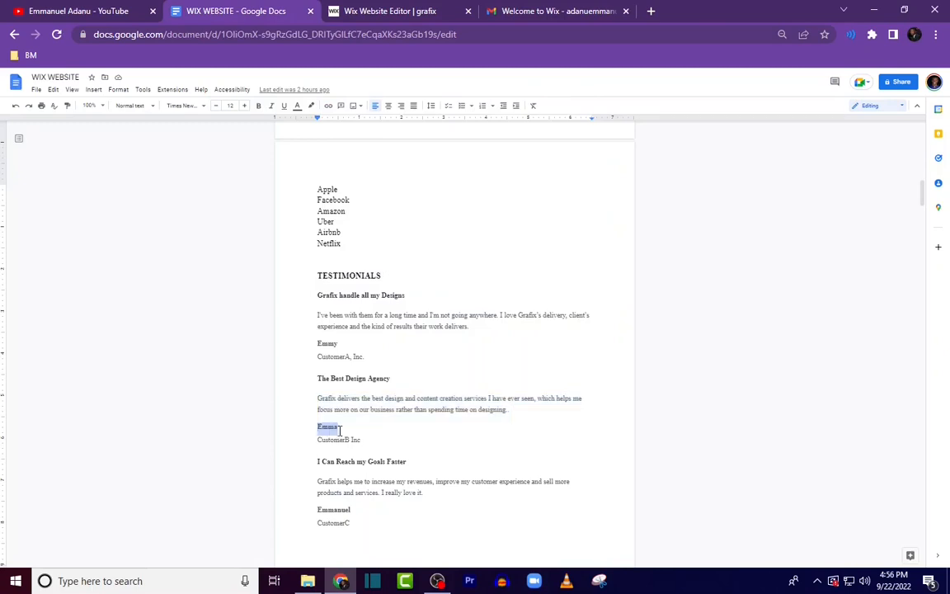
click(349, 11)
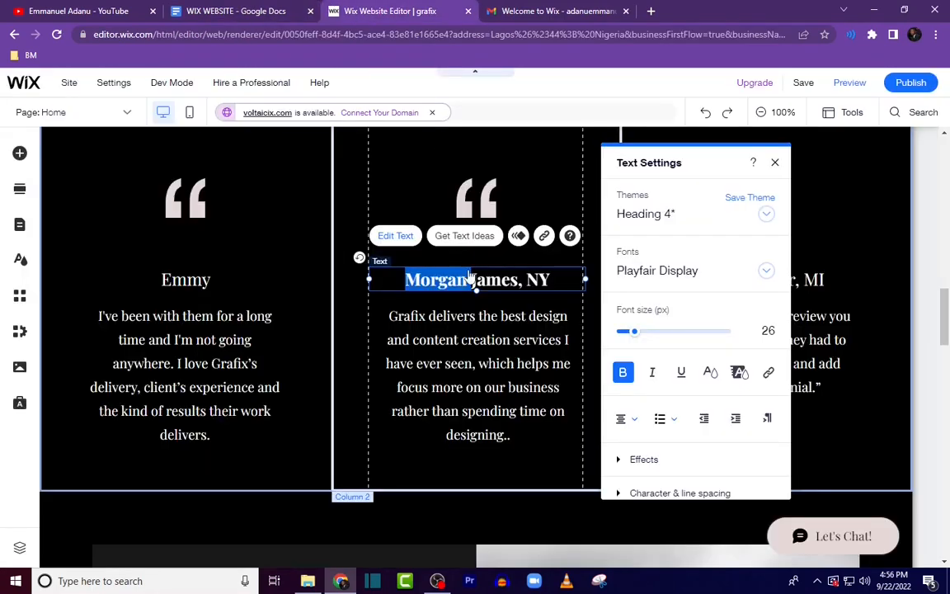
key(ctrl+a)
key(ctrl+v)
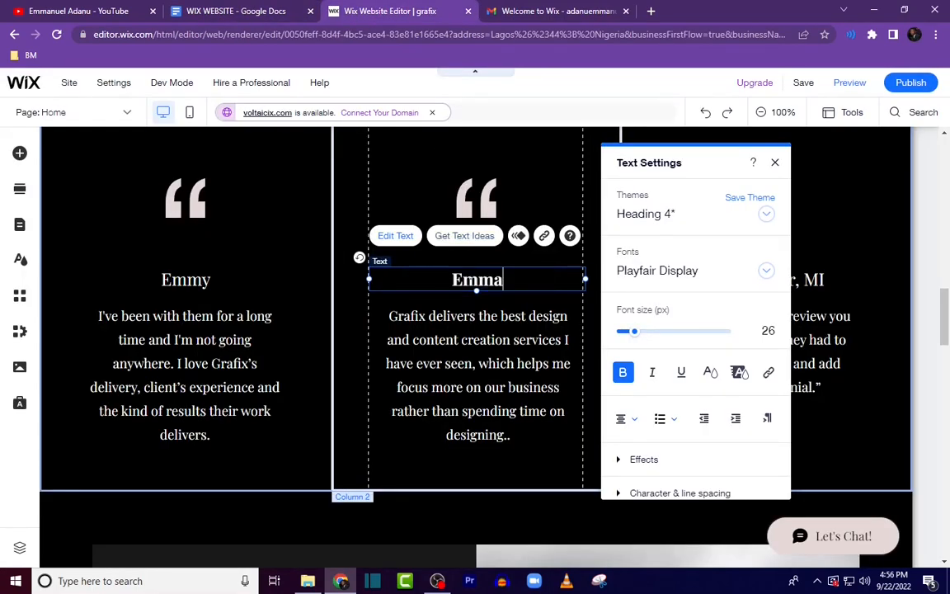
Step: Copy the third testimonial text from the document and paste it over the third testimonial quote
click(524, 346)
double_click(740, 357)
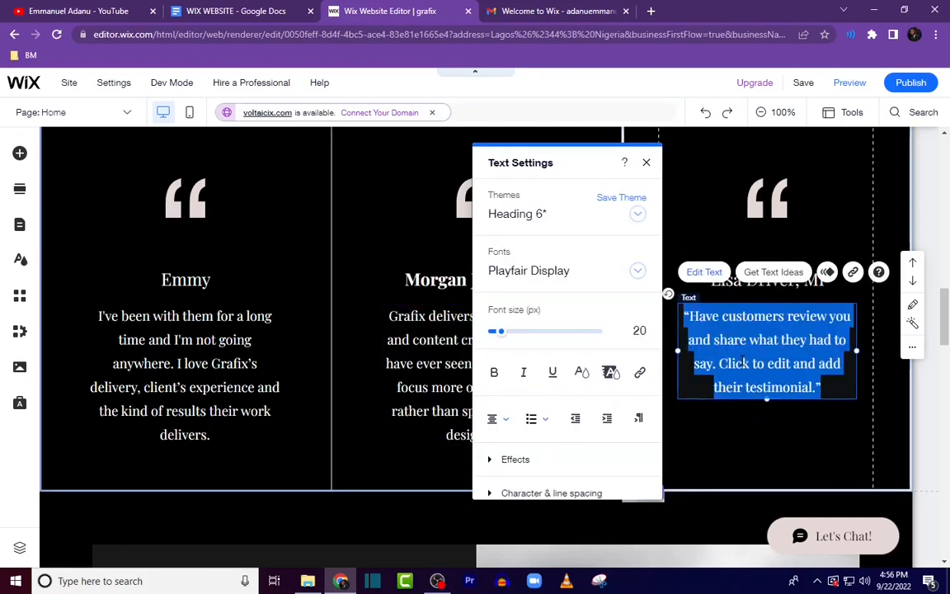
double_click(734, 363)
key(ctrl+a)
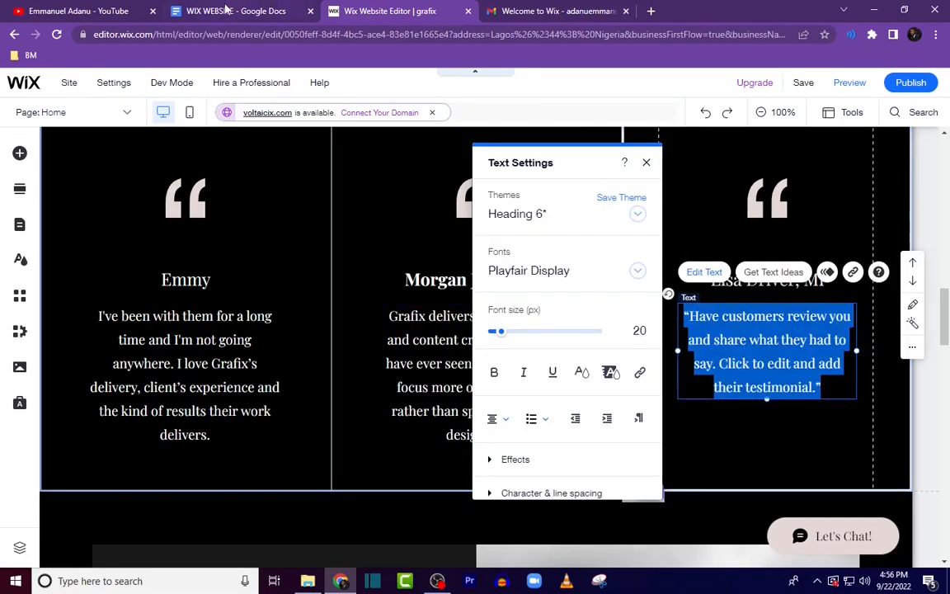
click(225, 9)
scroll(338, 473, down, 2)
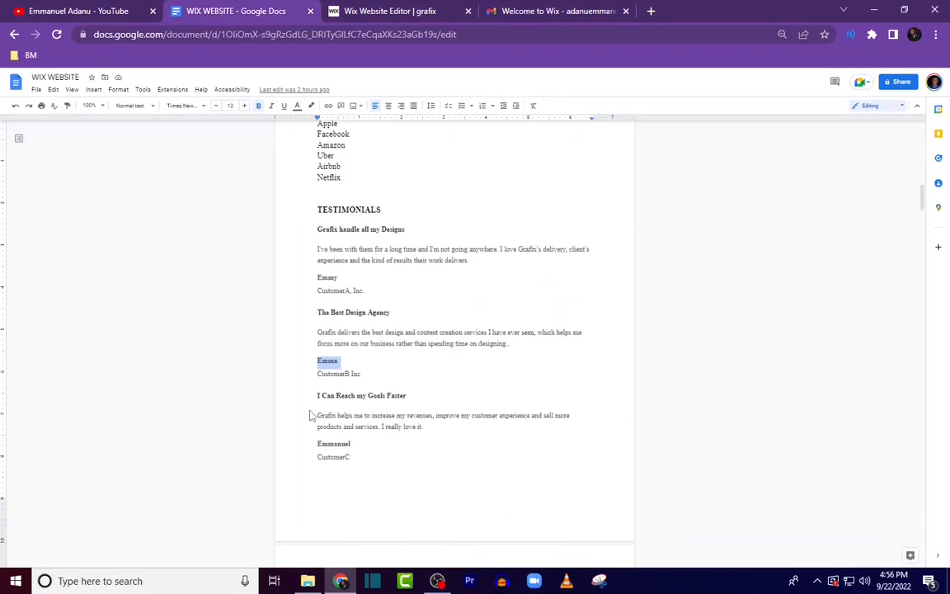
drag(317, 395, 422, 427)
key(ctrl+c)
drag(310, 415, 420, 428)
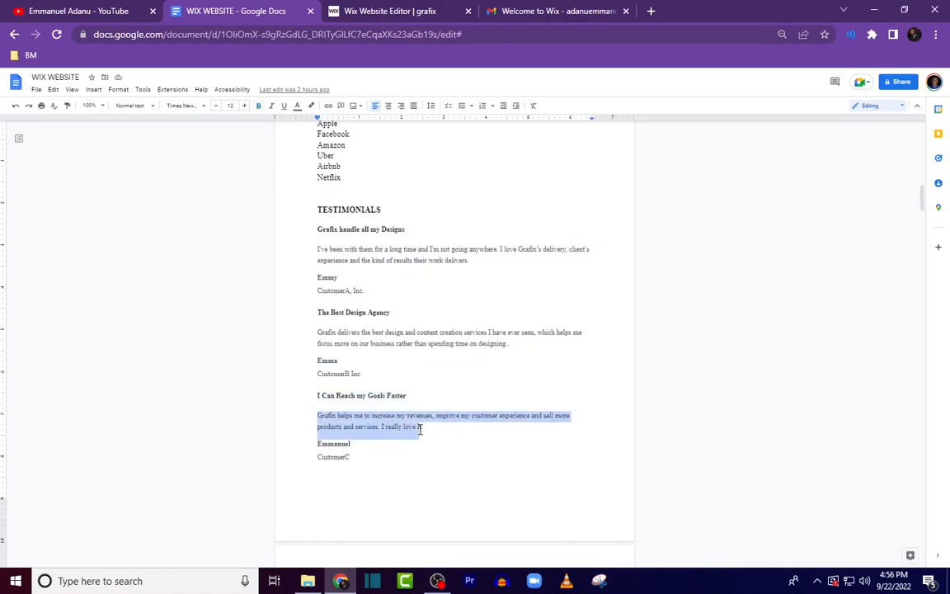
click(380, 11)
key(ctrl+v)
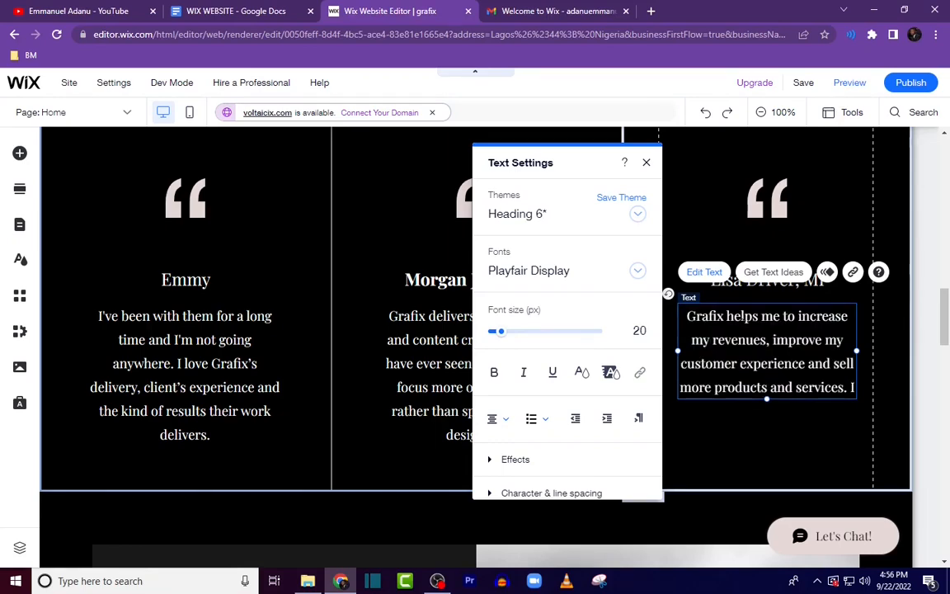
Step: Replace the third testimonial's name with the third reviewer's name copied from the document
click(737, 289)
double_click(737, 288)
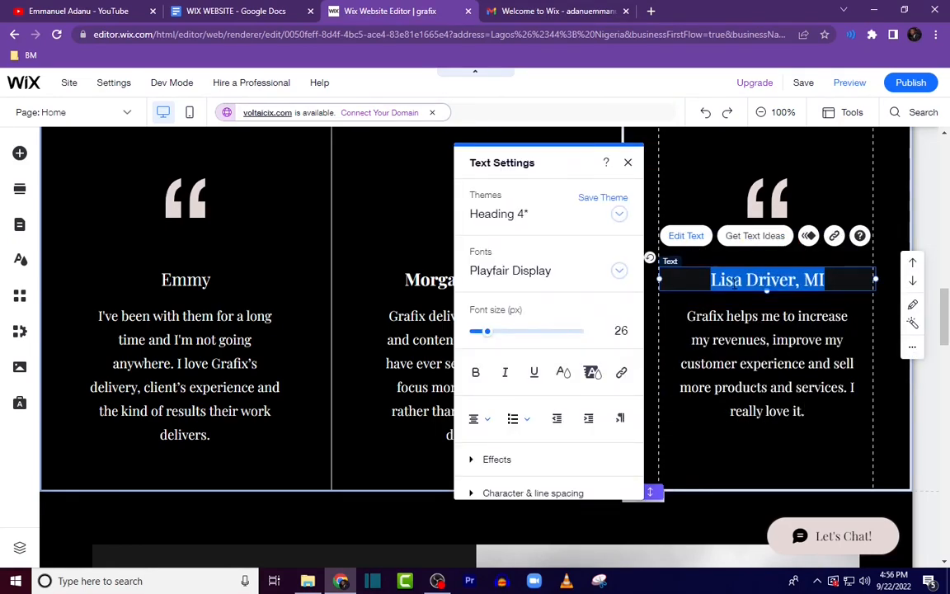
click(264, 11)
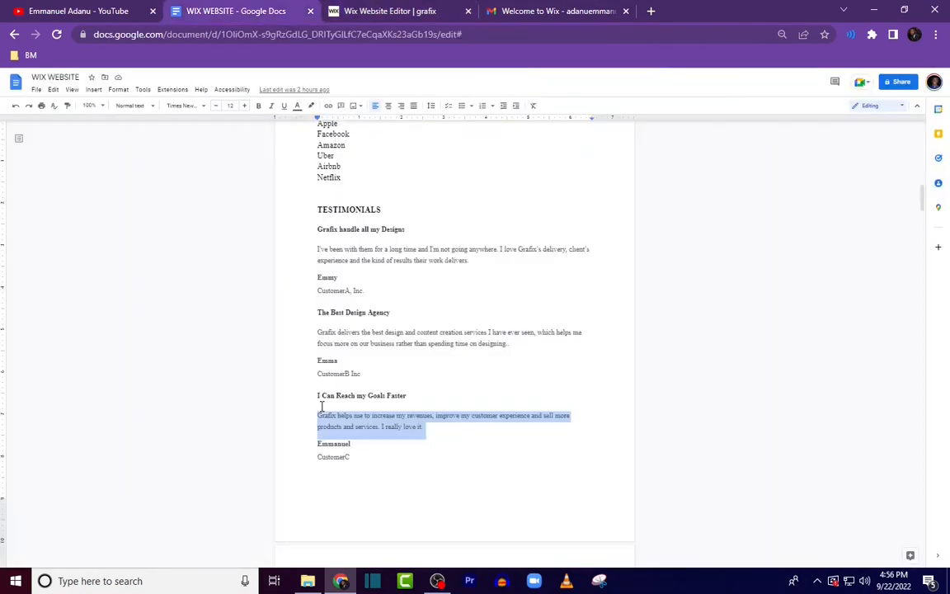
drag(314, 447, 358, 448)
key(ctrl+c)
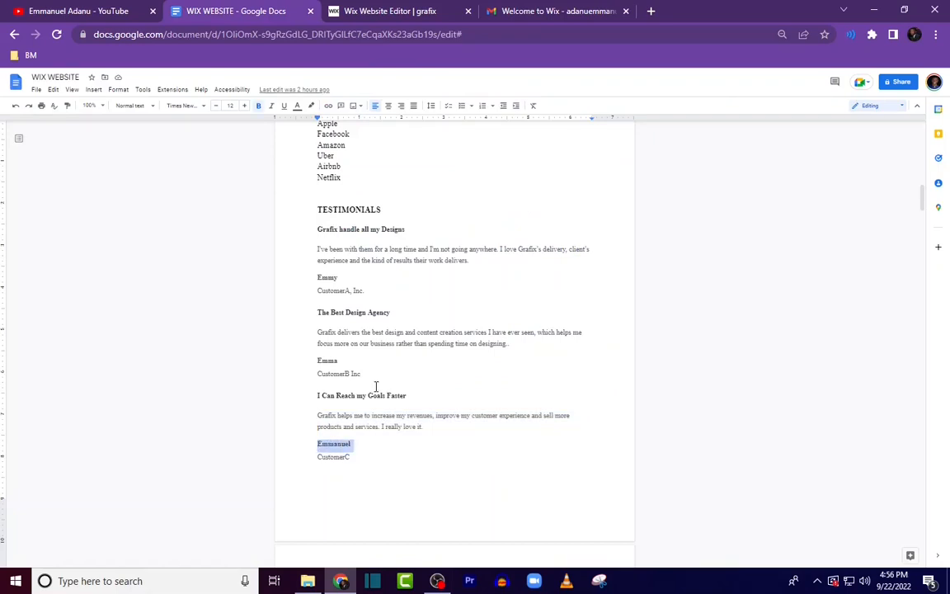
click(375, 11)
key(ctrl+v)
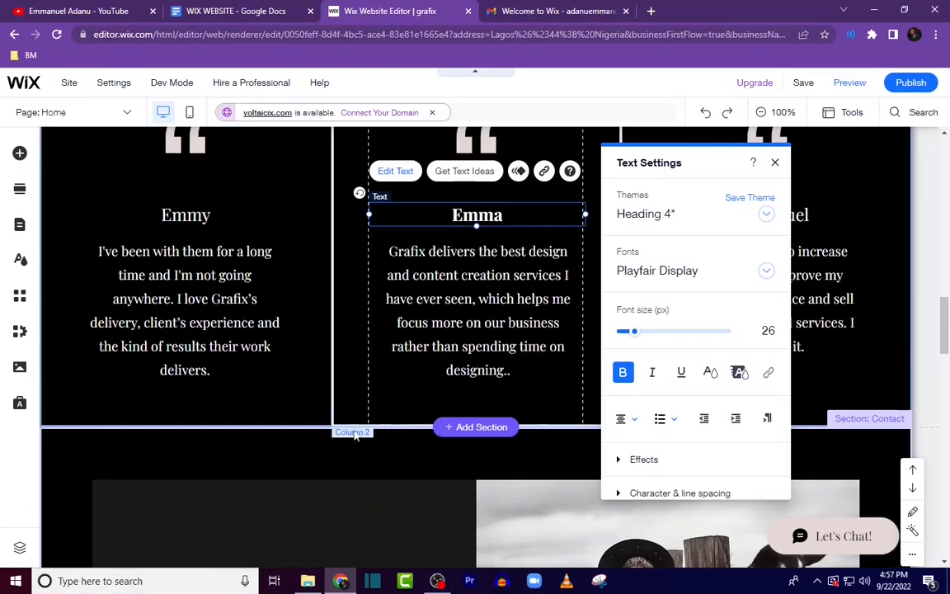
Step: Move the Contact section down below the blog section
scroll(140, 452, up, 3)
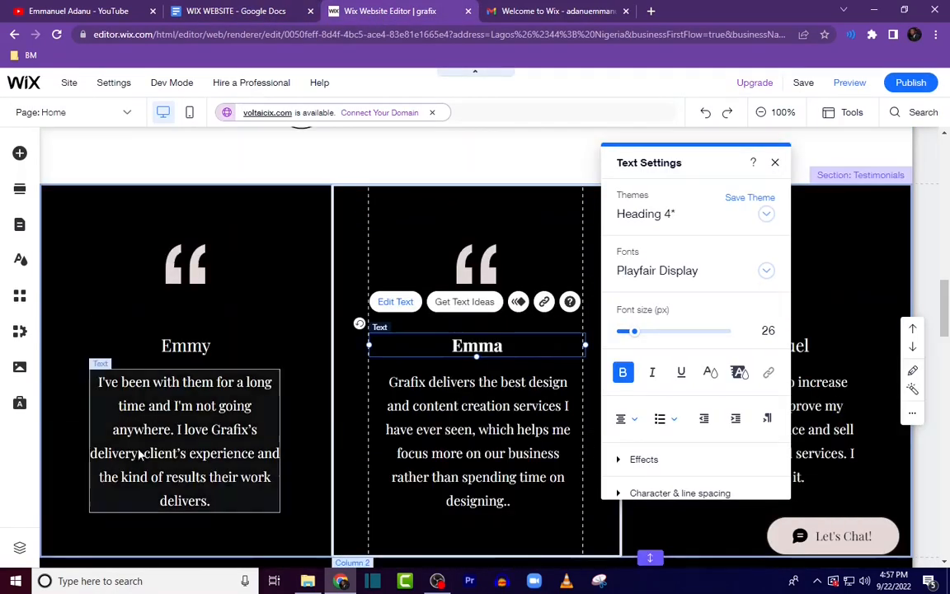
scroll(304, 392, down, 1)
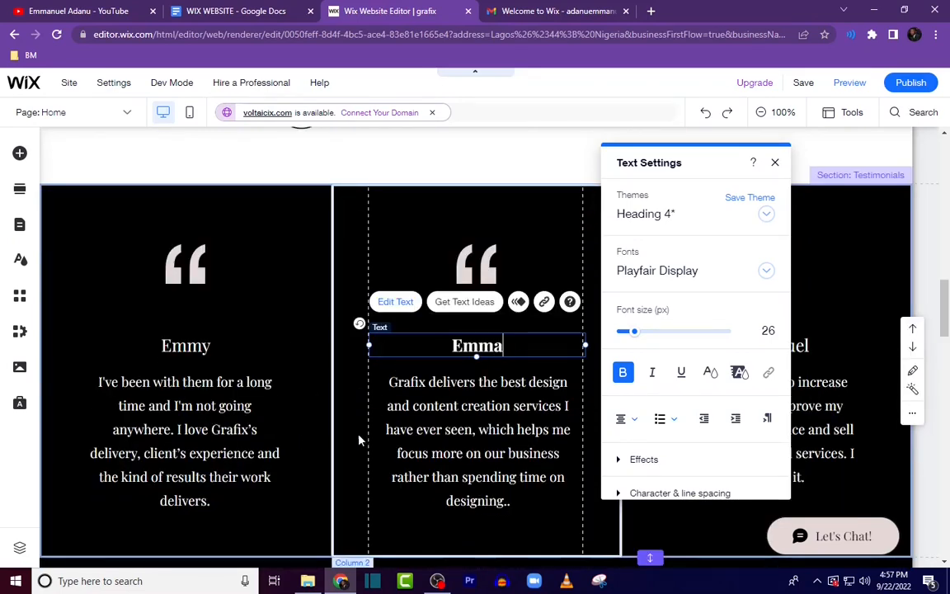
scroll(248, 452, down, 2)
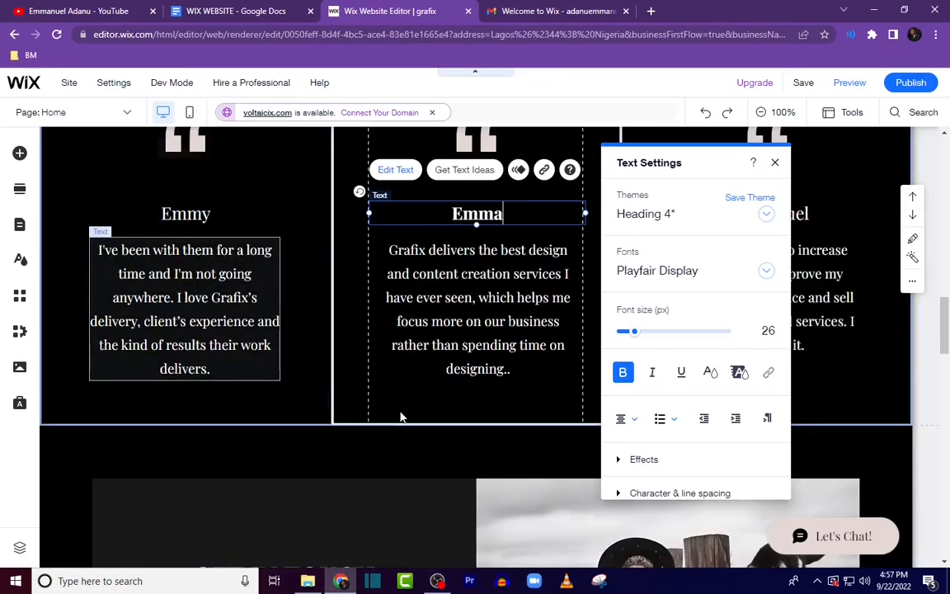
scroll(403, 420, up, 1)
scroll(672, 455, down, 4)
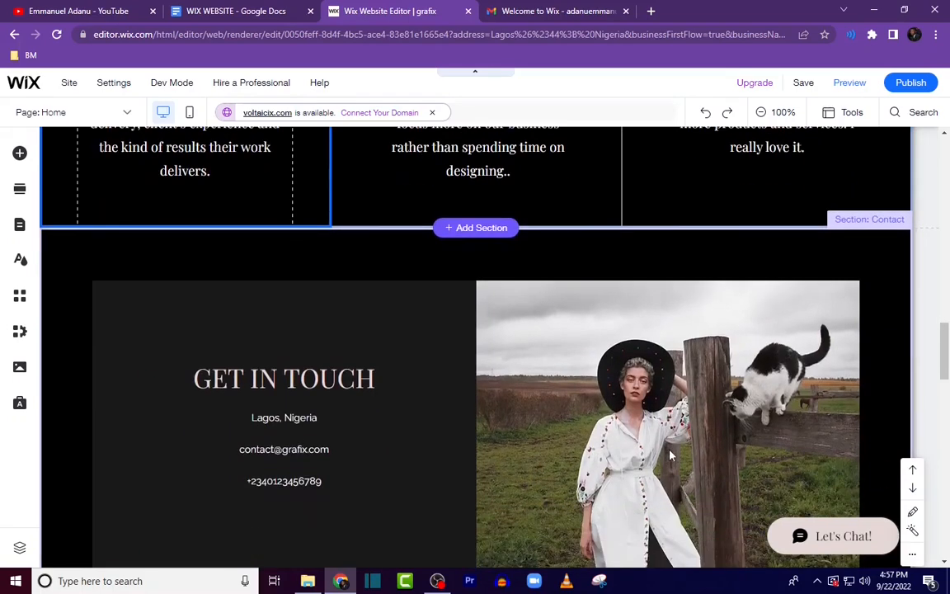
scroll(386, 322, down, 2)
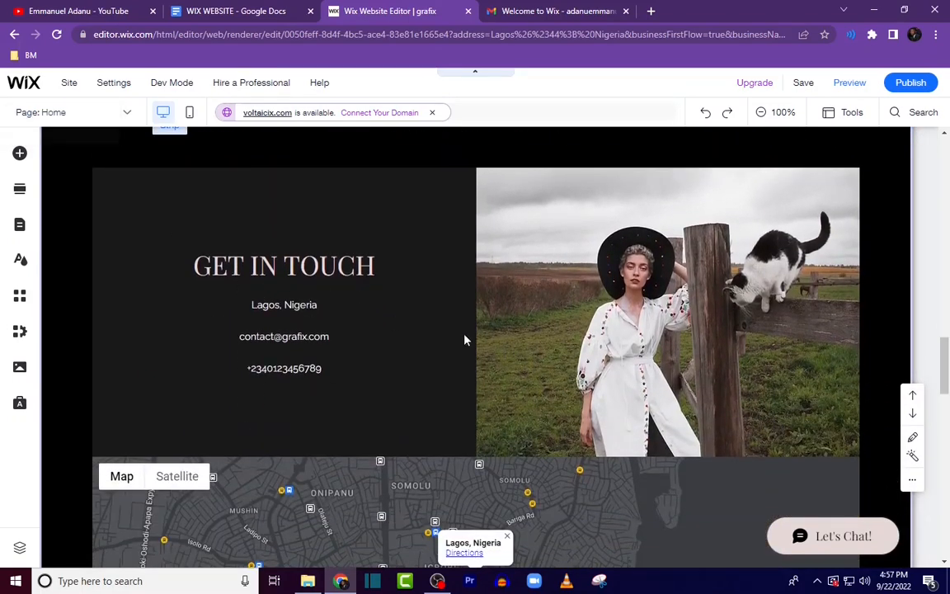
scroll(464, 338, up, 2)
scroll(652, 448, down, 2)
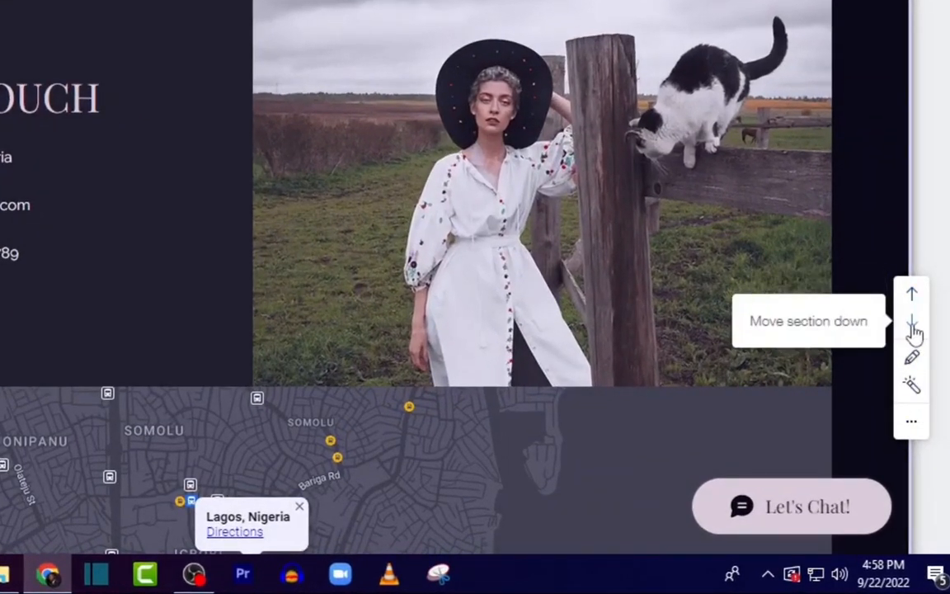
click(913, 324)
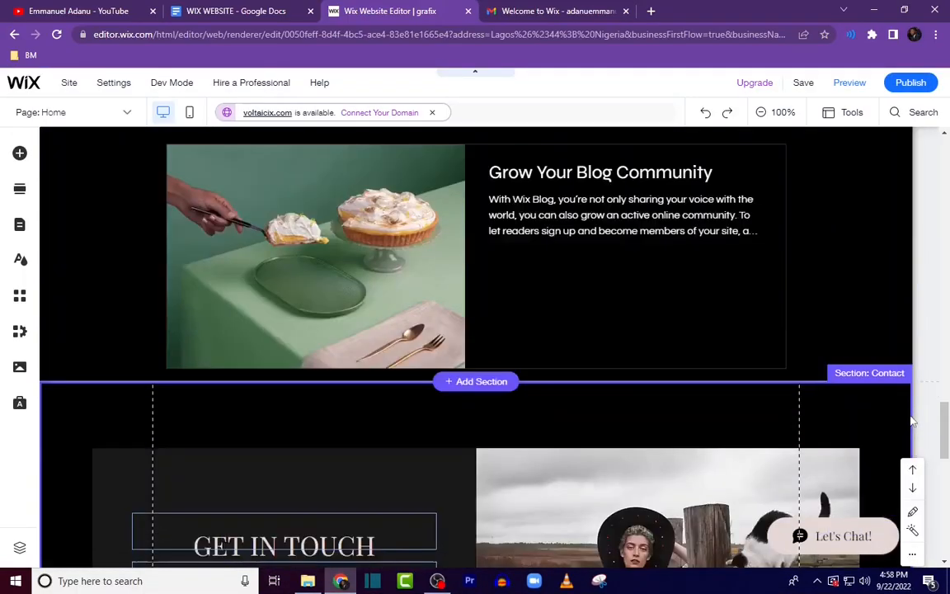
scroll(868, 475, down, 1)
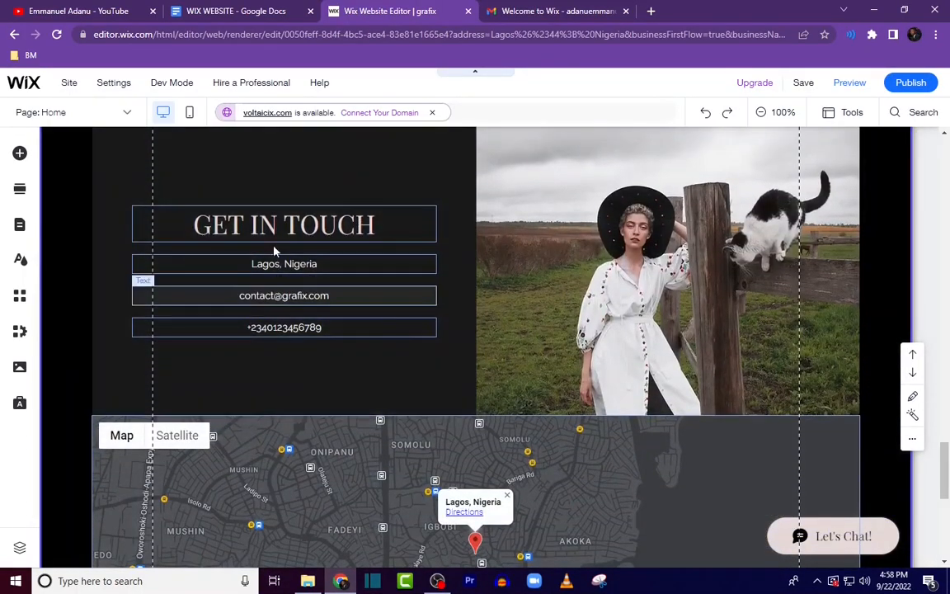
scroll(391, 331, up, 3)
scroll(383, 319, down, 4)
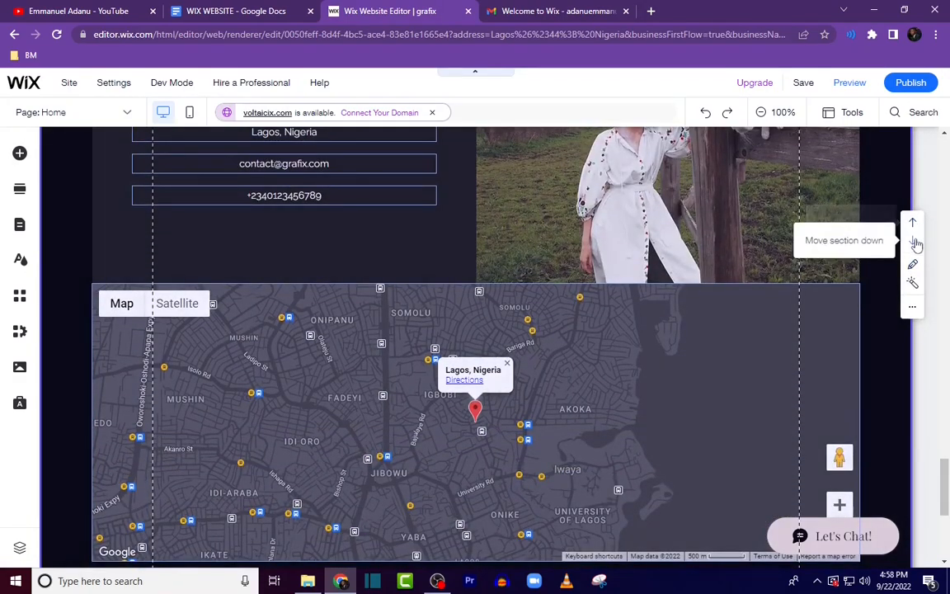
click(913, 240)
Step: Delete the blog posts section above the Contact section
scroll(813, 367, down, 4)
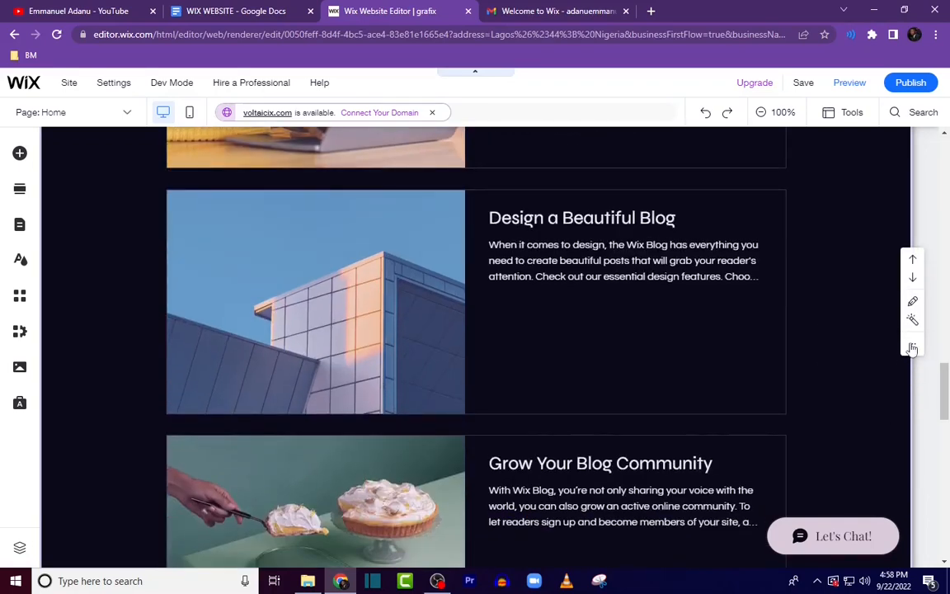
click(912, 346)
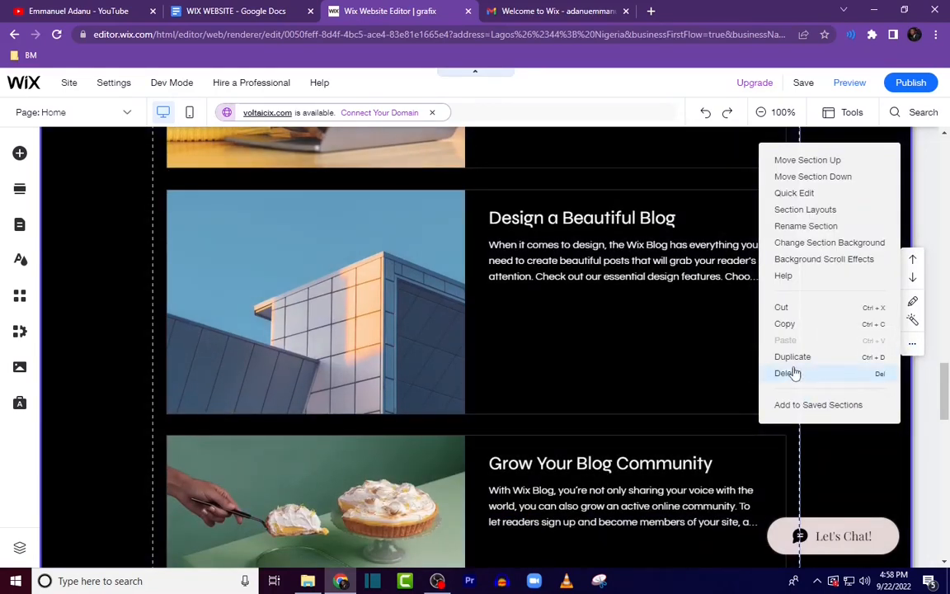
click(788, 373)
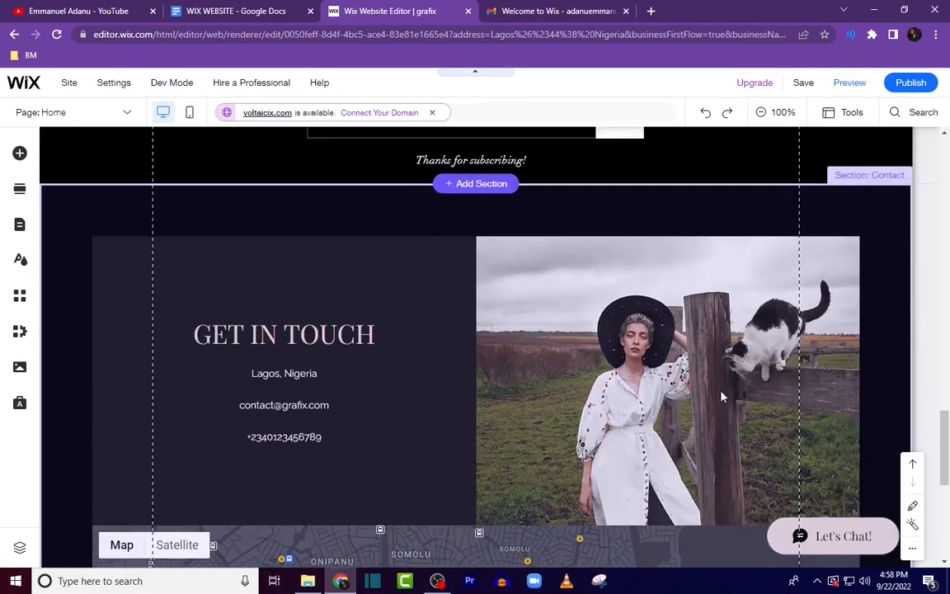
Step: Change the contact heading text from its old title to CONTACT
scroll(710, 392, up, 2)
scroll(645, 401, down, 2)
scroll(317, 307, up, 2)
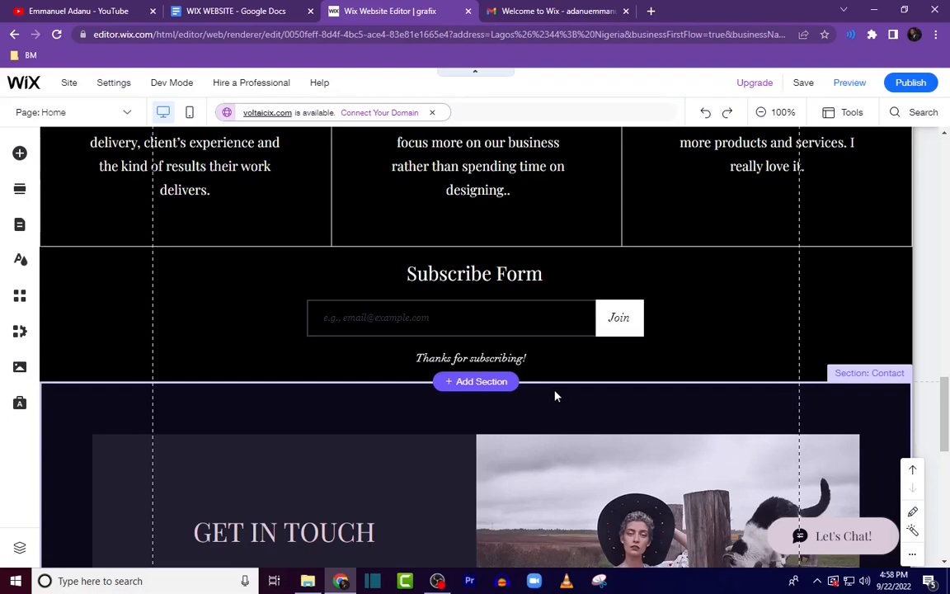
click(569, 301)
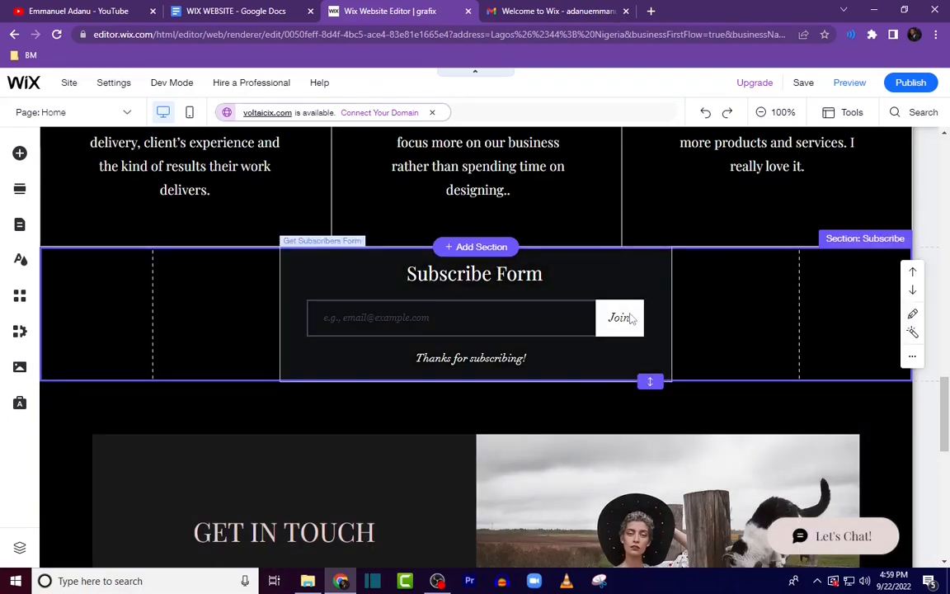
scroll(442, 187, down, 3)
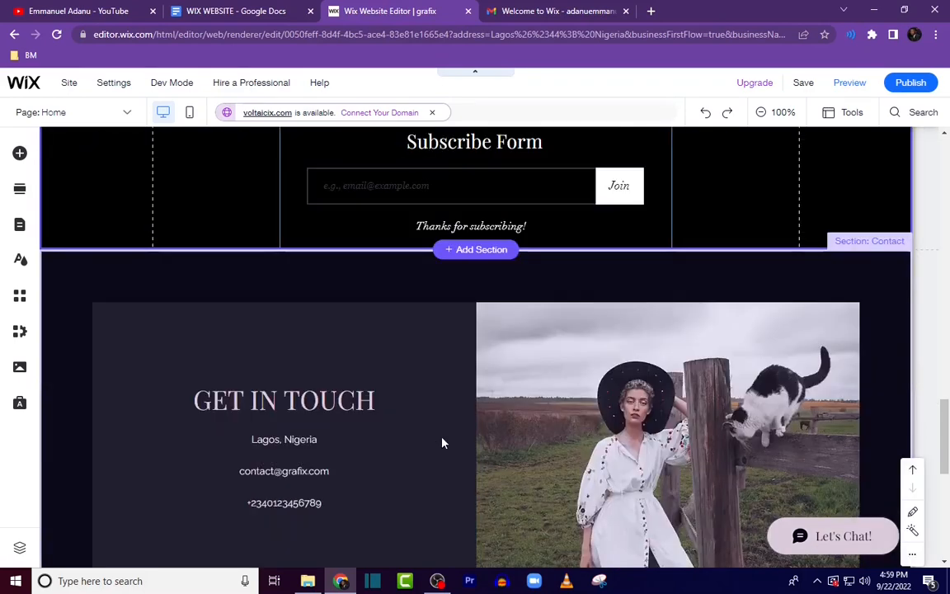
scroll(507, 405, down, 1)
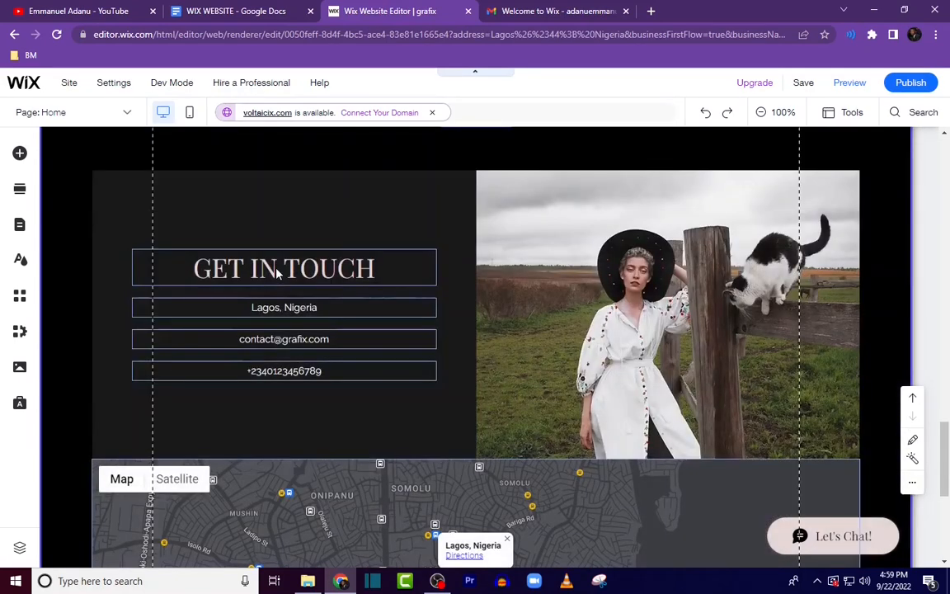
click(276, 270)
double_click(277, 269)
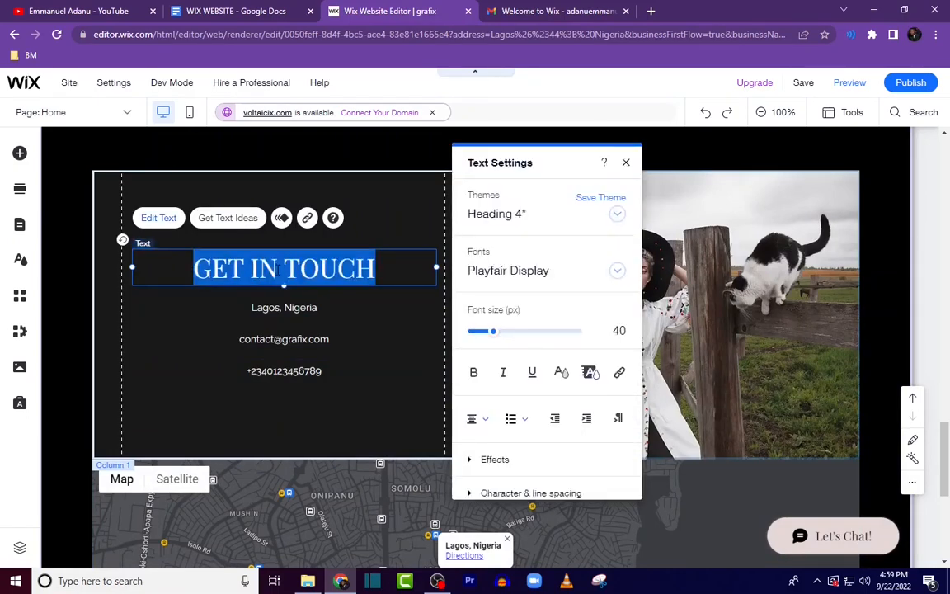
text(contac)
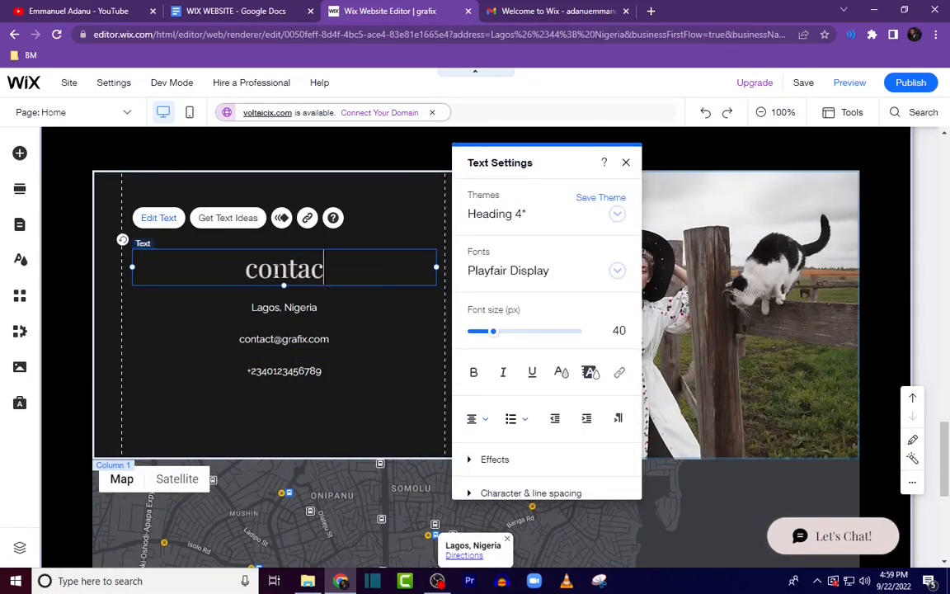
key(BackSpace)
key(BackSpace)
key(BackSpace)
key(BackSpace)
key(BackSpace)
key(BackSpace)
text(contact)
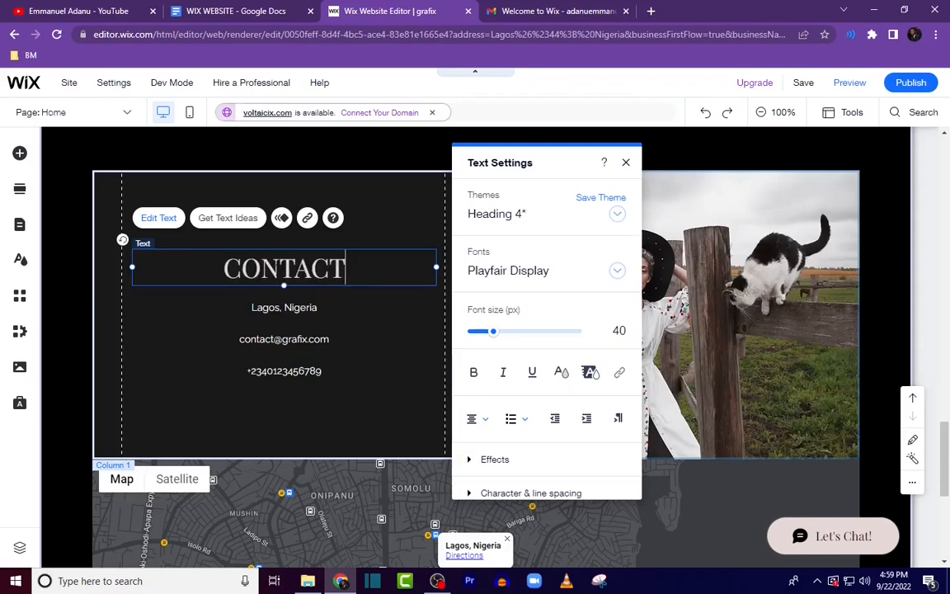
Step: Replace the contact image column's background with the uploaded GRAFIX TEAM image
click(284, 338)
click(641, 322)
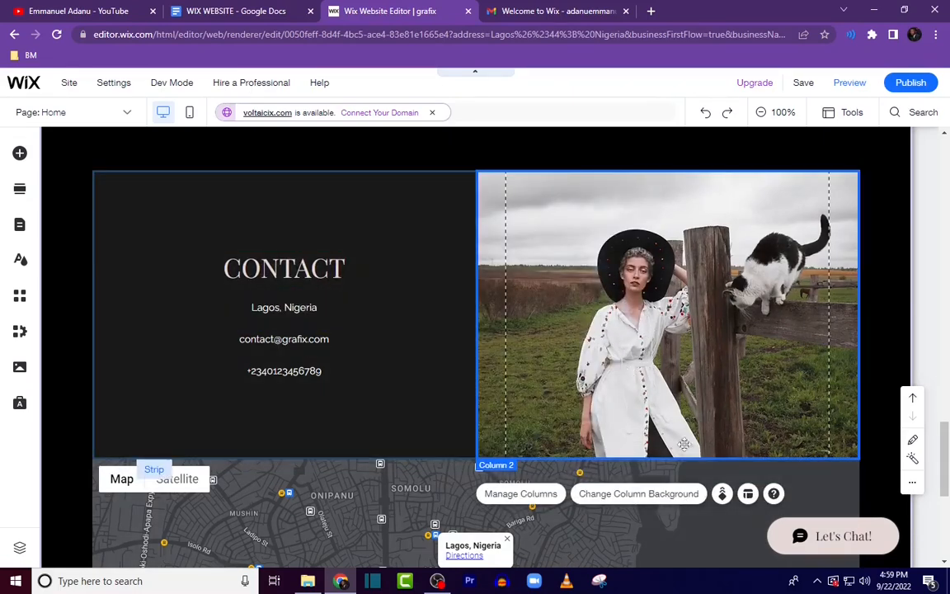
click(656, 499)
click(363, 276)
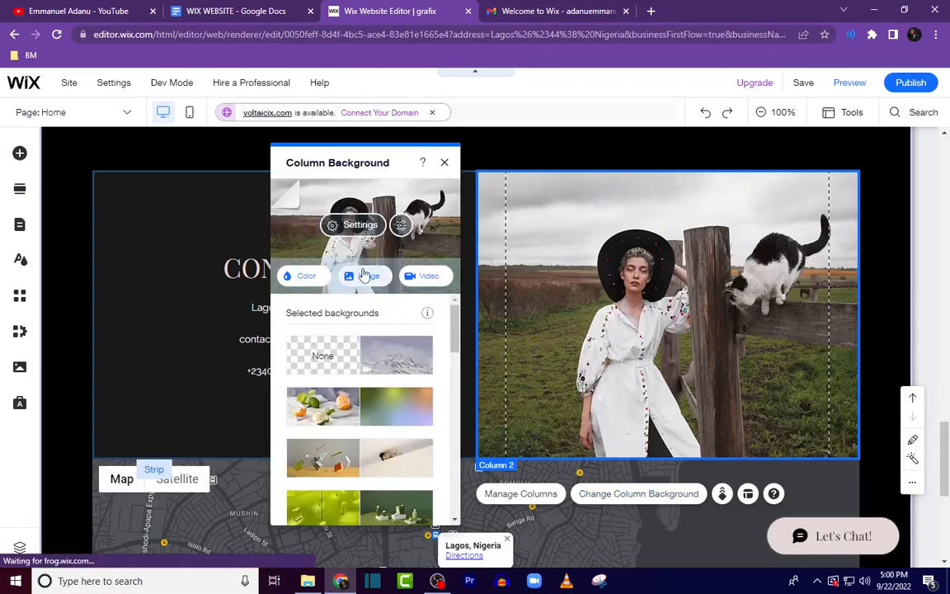
click(114, 170)
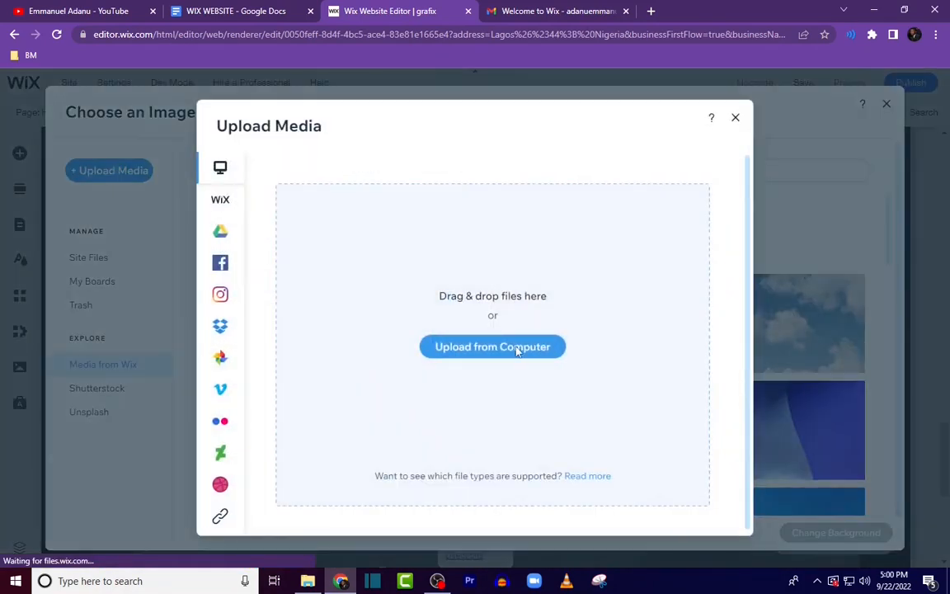
click(517, 351)
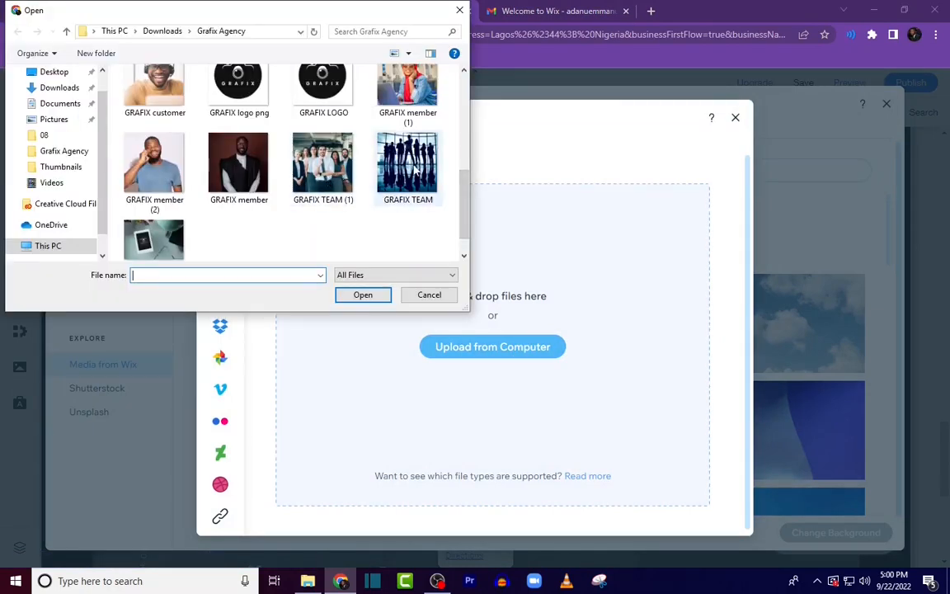
double_click(417, 173)
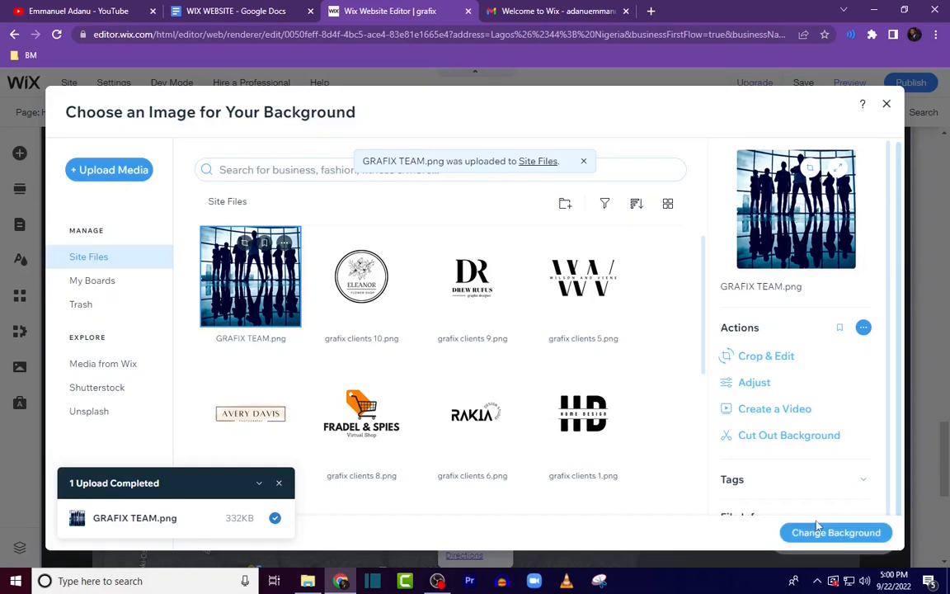
click(834, 532)
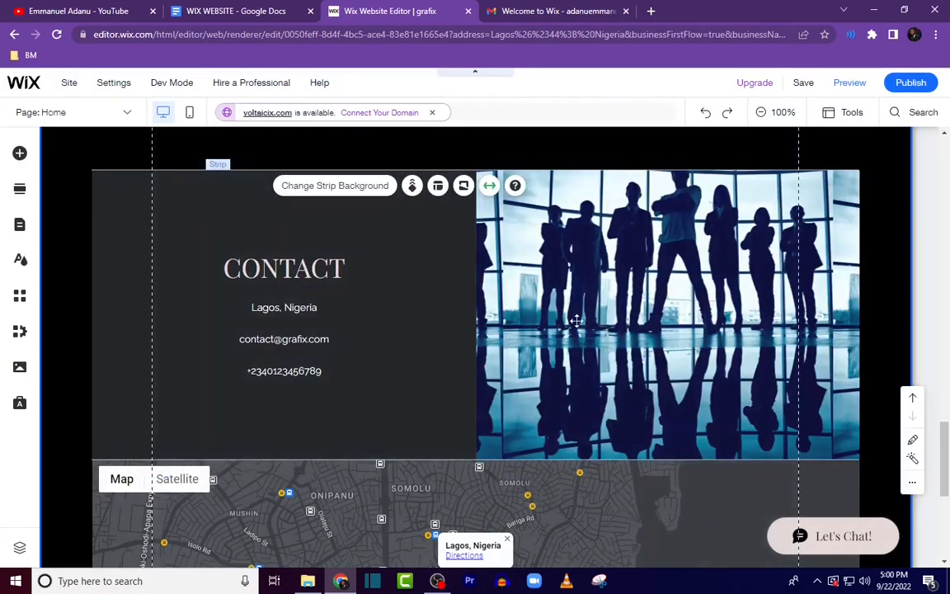
Step: Delete the image column from the contact strip
click(737, 327)
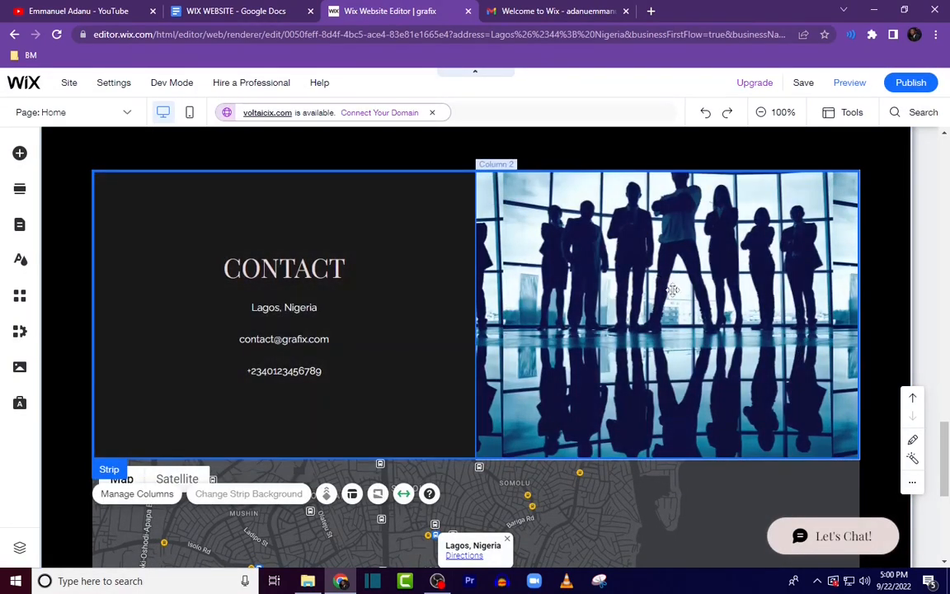
click(620, 381)
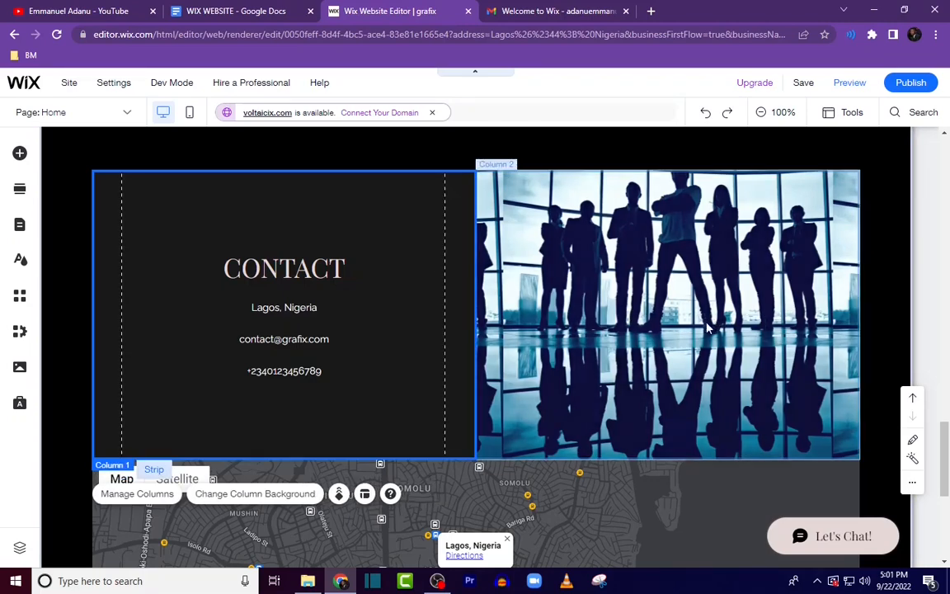
right_click(640, 293)
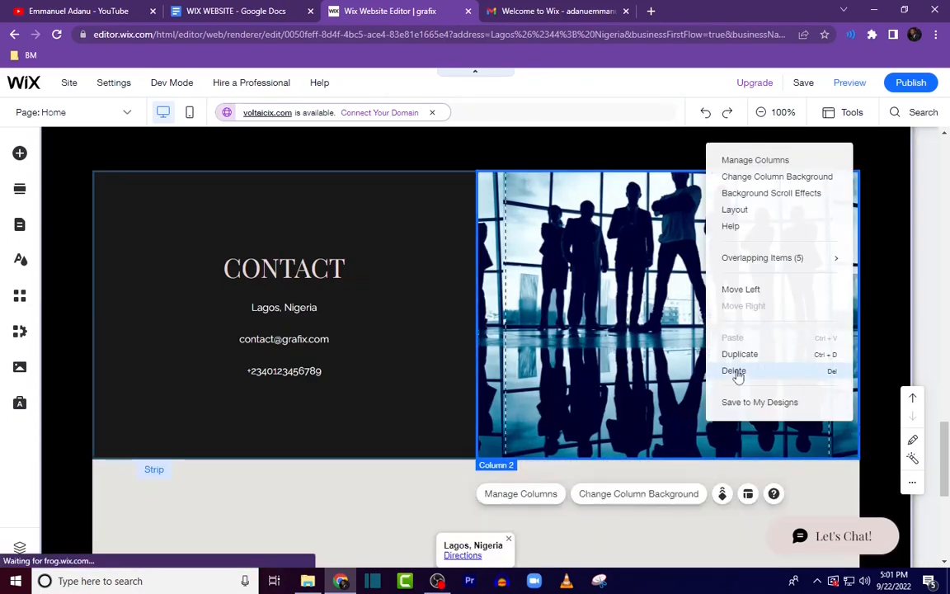
click(736, 373)
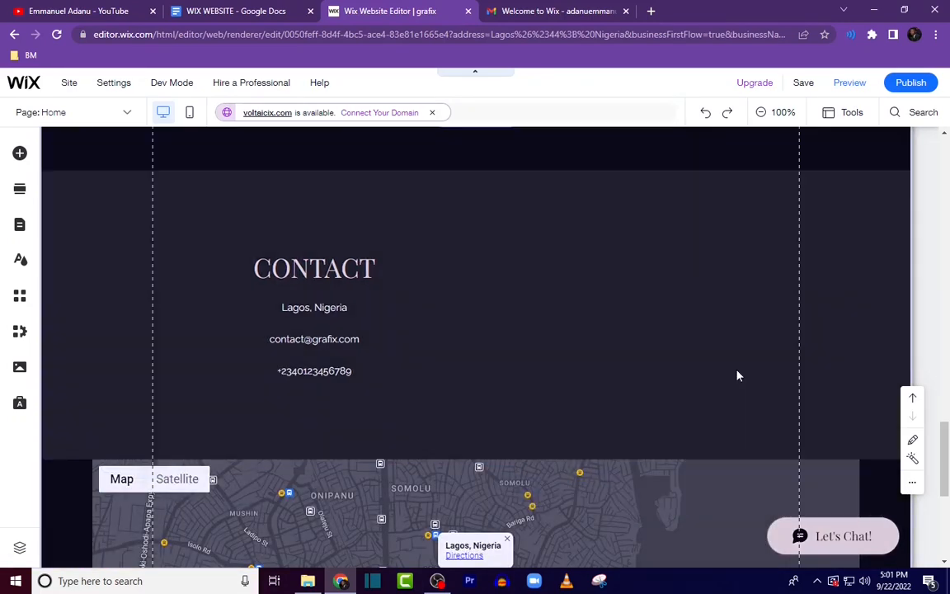
scroll(611, 359, up, 1)
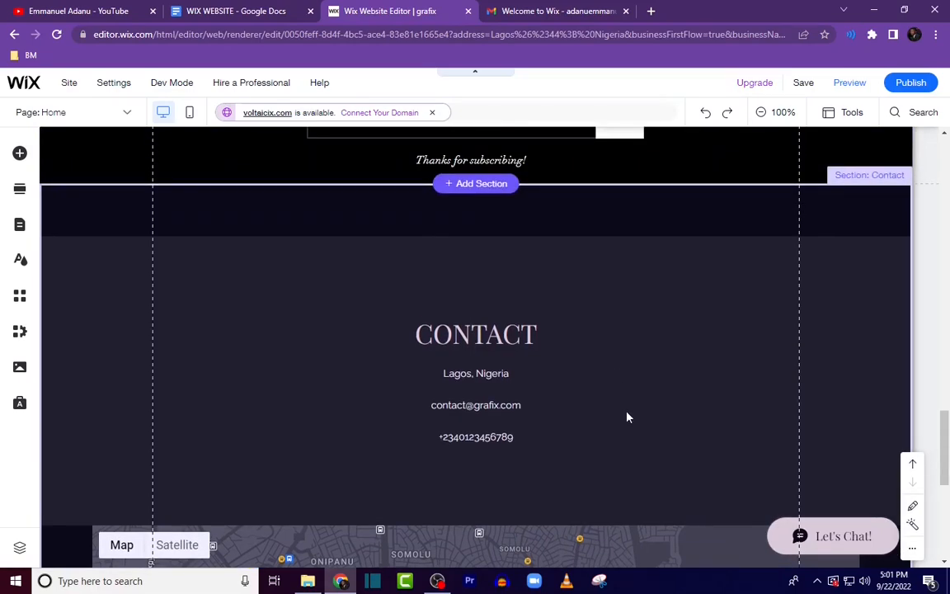
scroll(631, 404, down, 1)
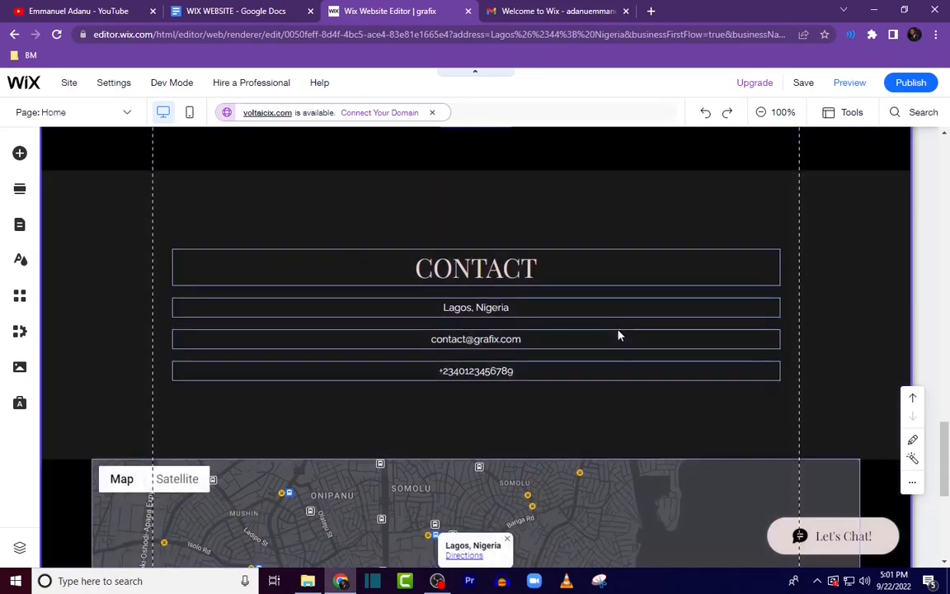
Step: Shorten the contact strip by moving its bottom edge up
click(655, 422)
scroll(656, 423, up, 1)
scroll(647, 401, down, 1)
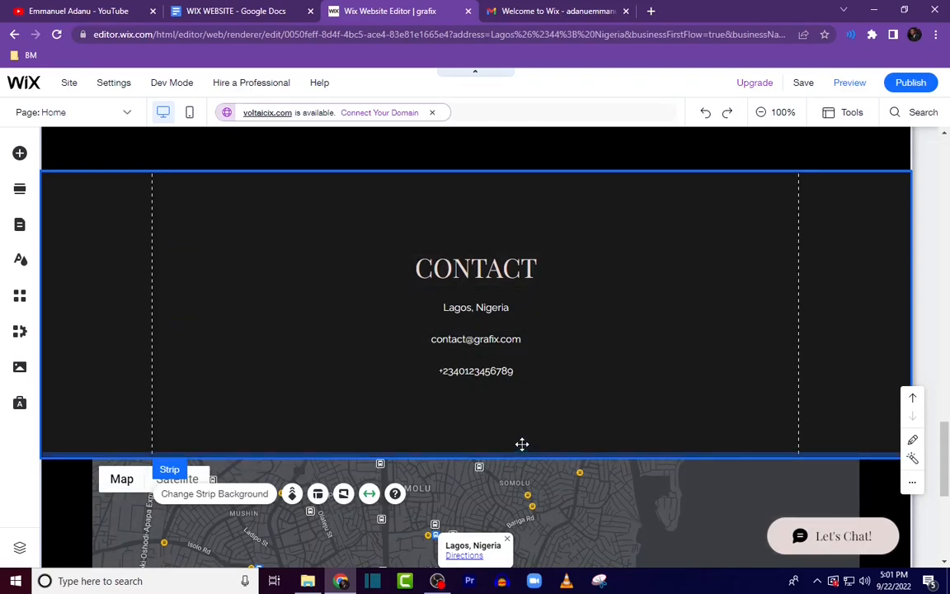
drag(522, 444, 525, 395)
Step: Group the CONTACT heading with its three detail lines and nudge the group upward
scroll(528, 347, up, 1)
click(532, 321)
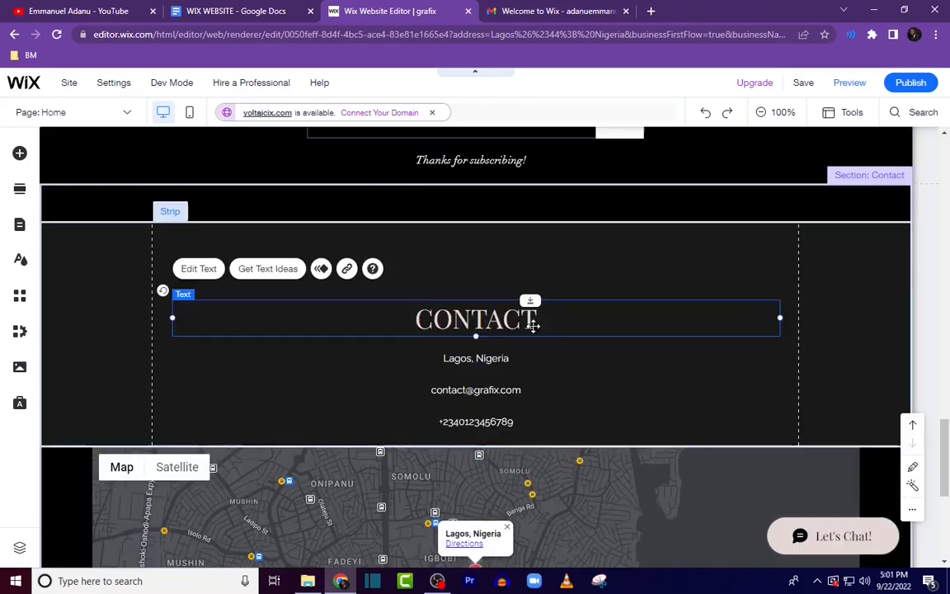
shift+click(508, 363)
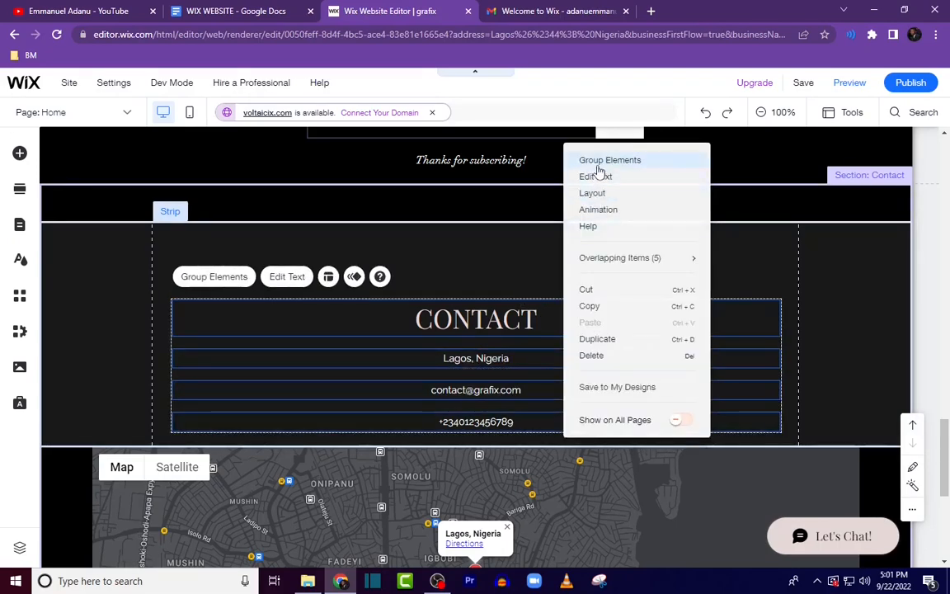
click(609, 161)
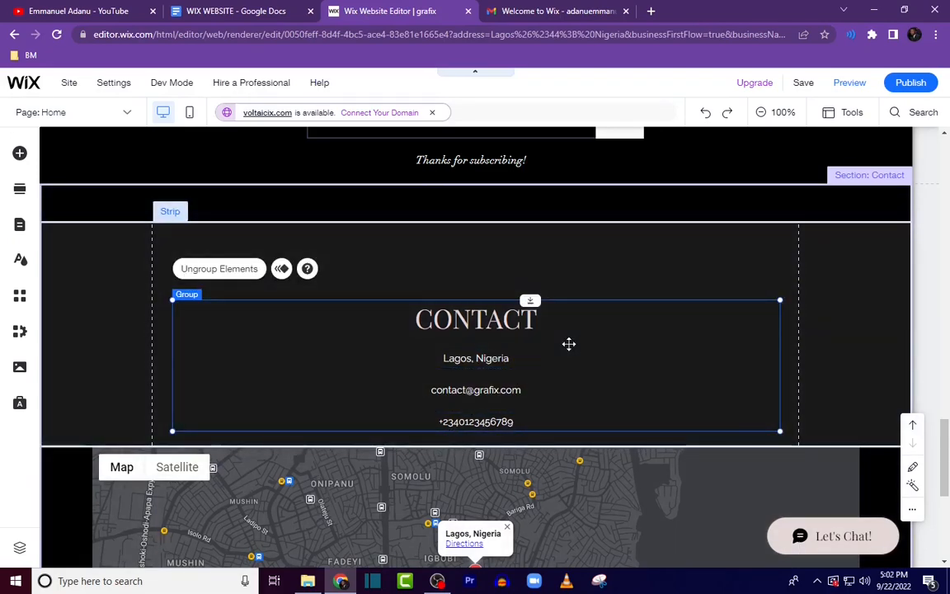
click(570, 308)
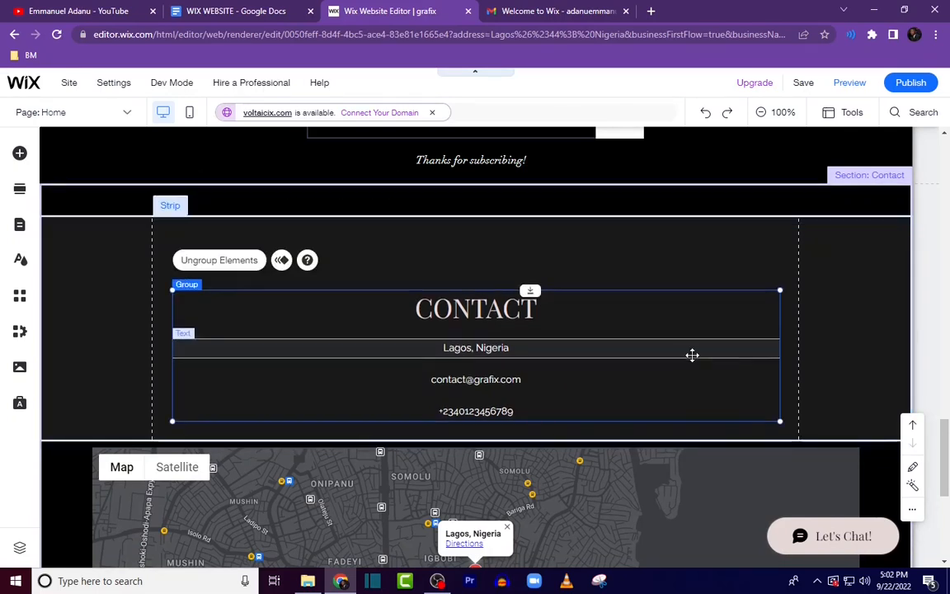
key(Up)
key(Up)
key(Up)
key(Up)
key(Up)
key(Up)
key(Up)
key(Up)
key(Up)
key(Up)
key(Up)
key(Up)
key(Up)
key(Up)
key(Up)
key(Up)
key(Up)
key(Up)
key(Up)
key(Up)
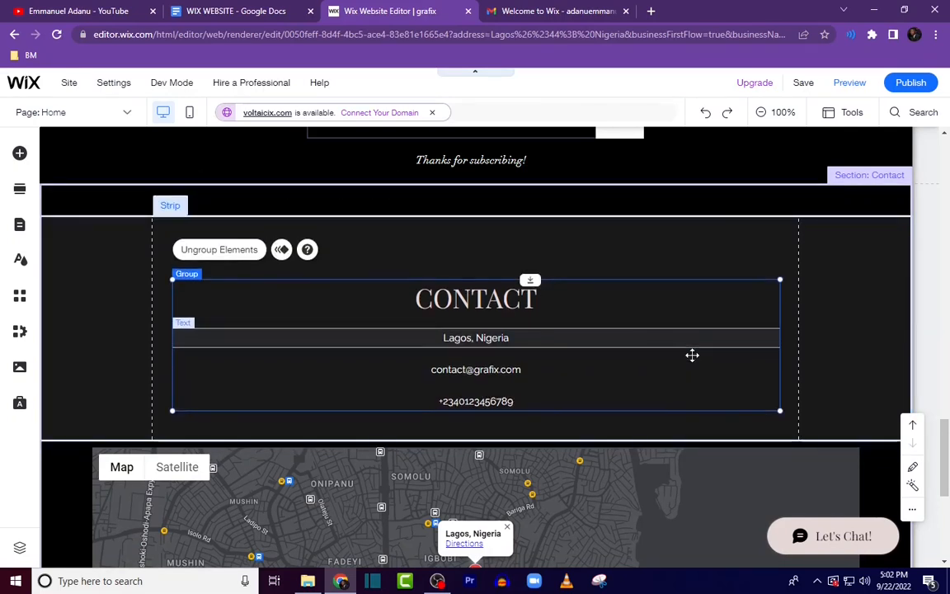
key(Up)
key(Up)
key(Up)
key(Up)
key(Up)
key(Up)
key(Up)
key(Up)
key(Up)
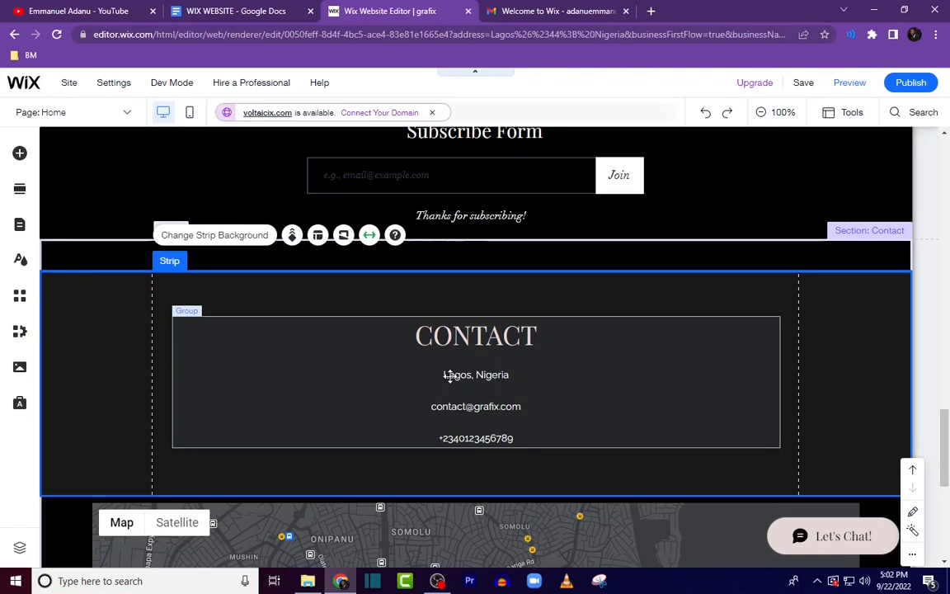
Step: Prefix the location line with "Office Address:" so it reads Office Address: Lagos, Nigeria
click(448, 375)
click(452, 376)
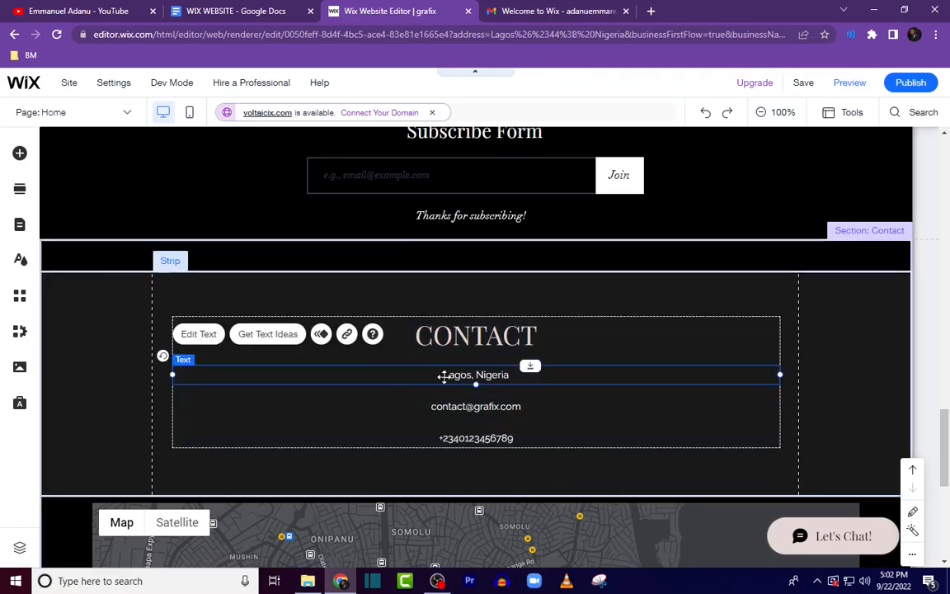
double_click(445, 374)
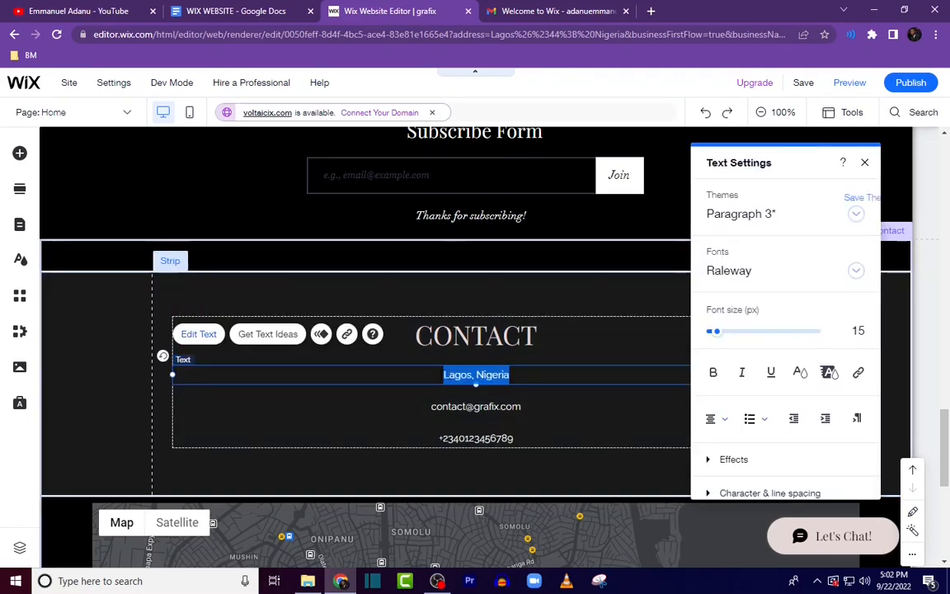
text(off)
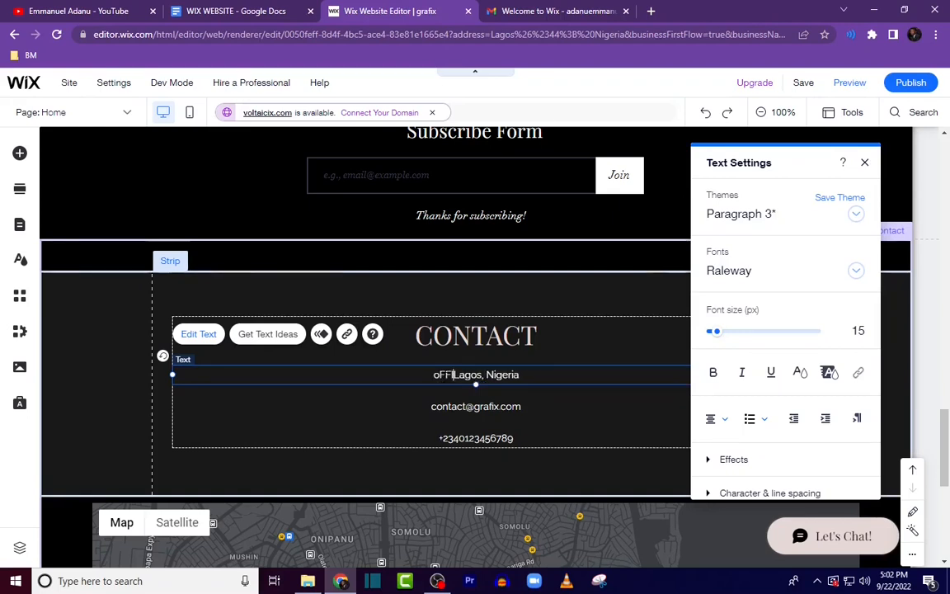
key(BackSpace)
key(BackSpace)
key(BackSpace)
key(BackSpace)
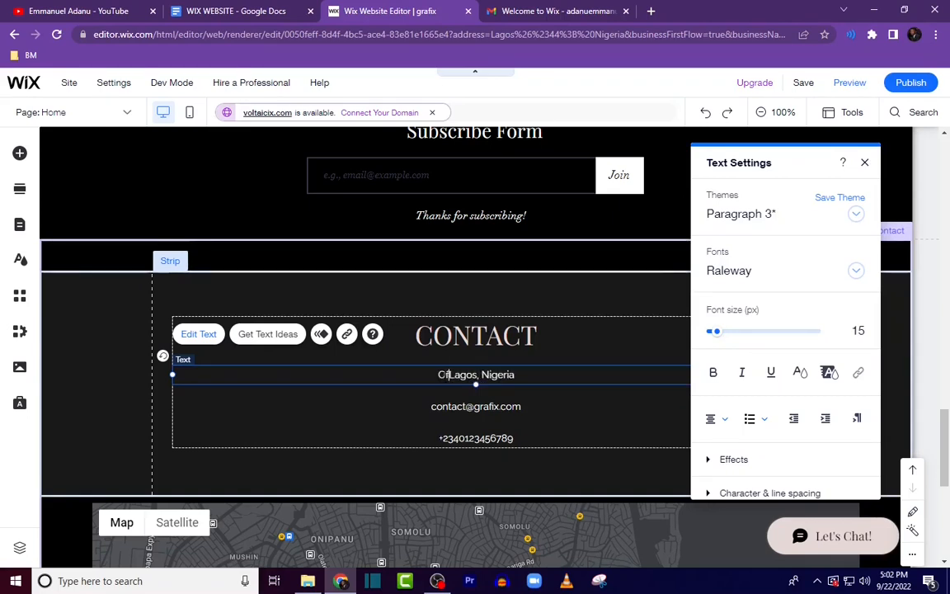
text(Office Address:)
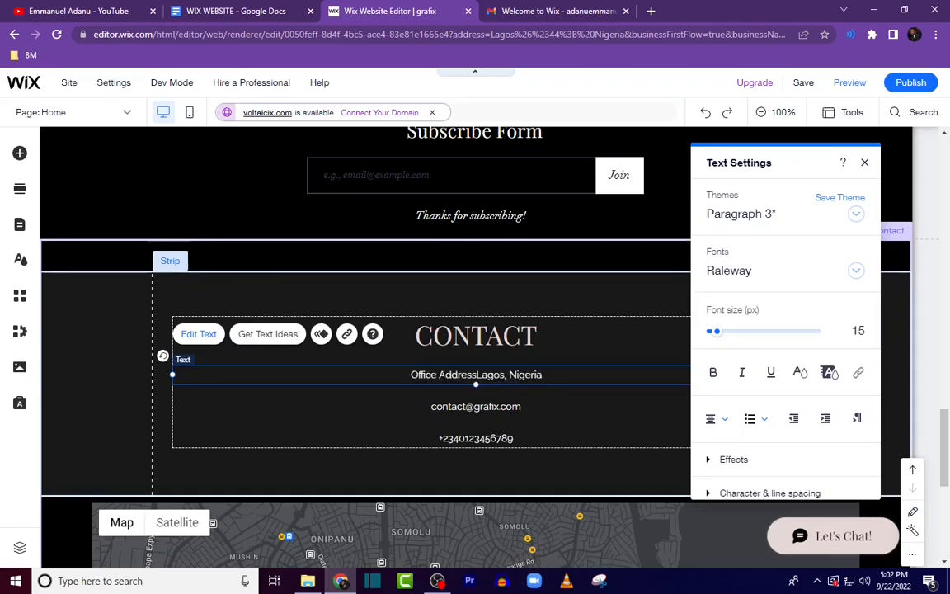
Step: Prefix the e-mail line in the contact section with "Email:"
click(430, 406)
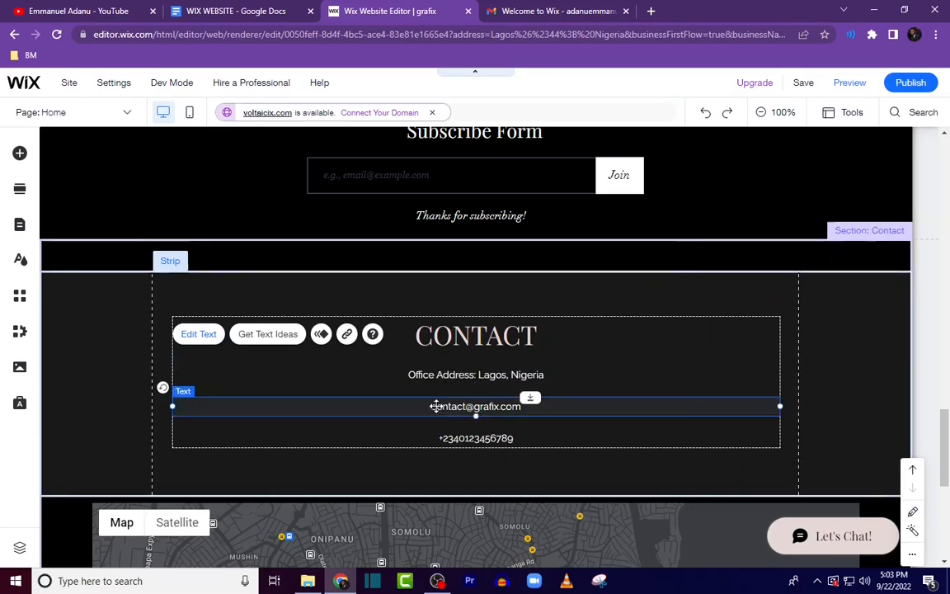
double_click(429, 406)
text(Emai)
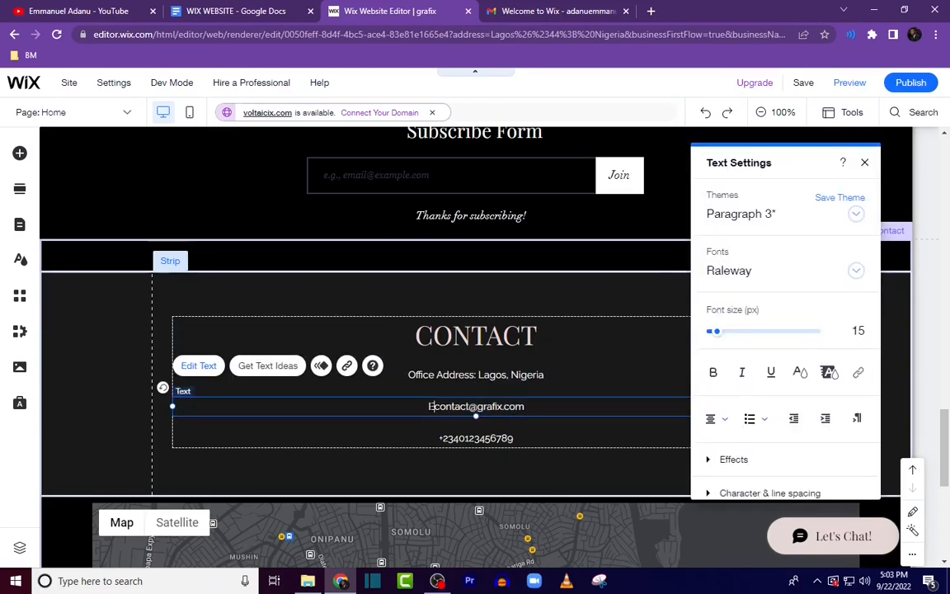
text(l:)
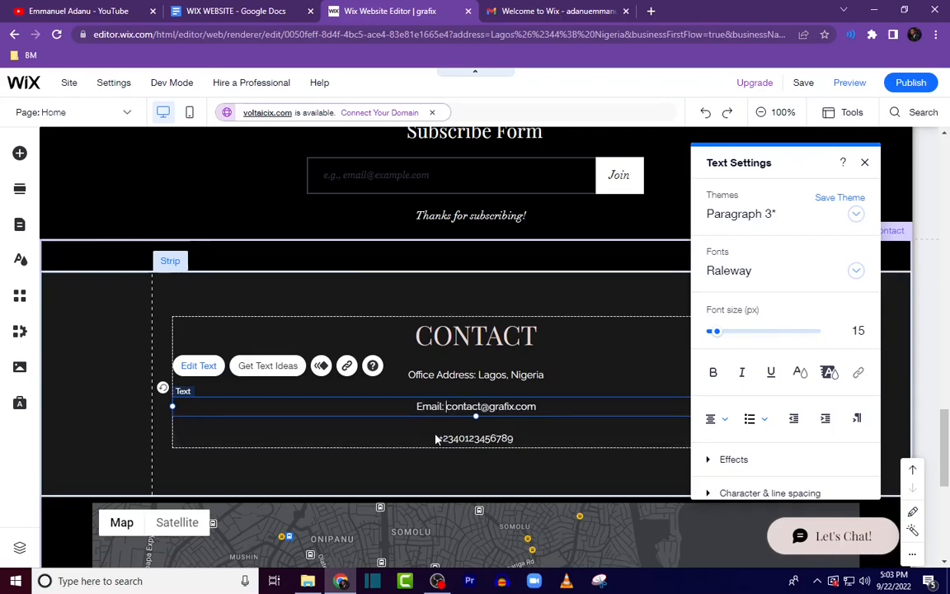
Step: Prefix the phone number line with "Phone:" and deselect the text
click(435, 440)
double_click(437, 438)
click(438, 438)
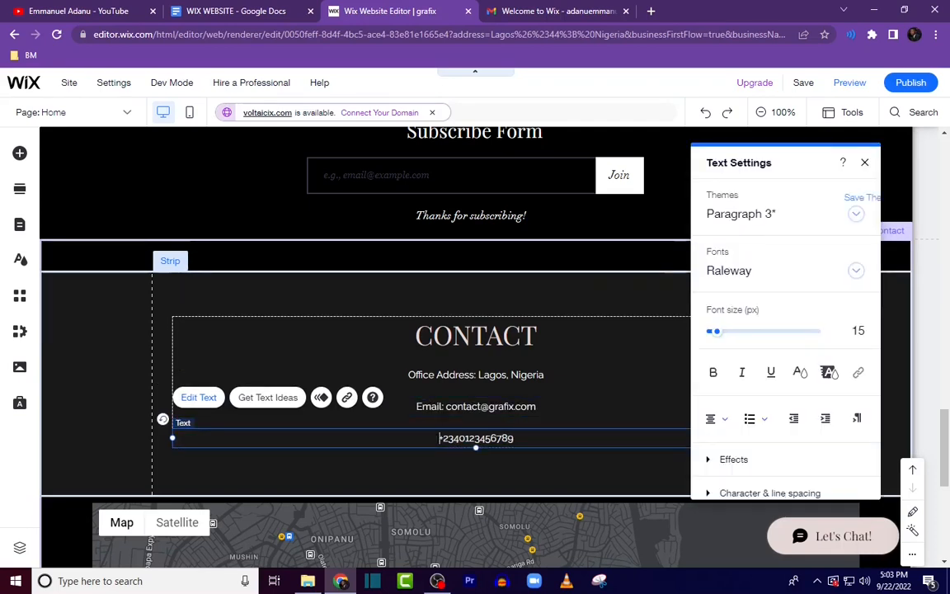
text(Phone:)
click(662, 432)
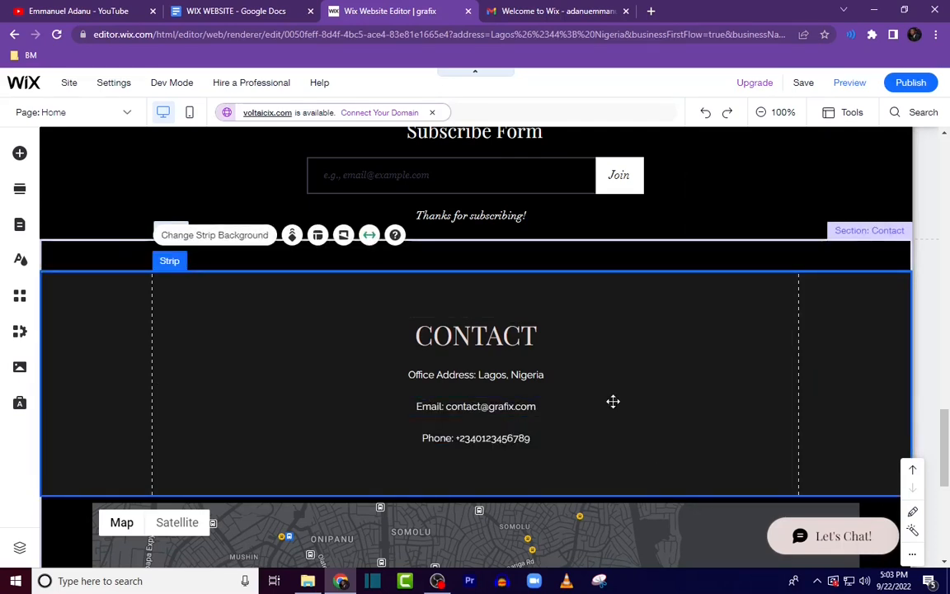
Step: Preview the site, scroll through the home page sections, and return to the editor
drag(949, 467, 949, 512)
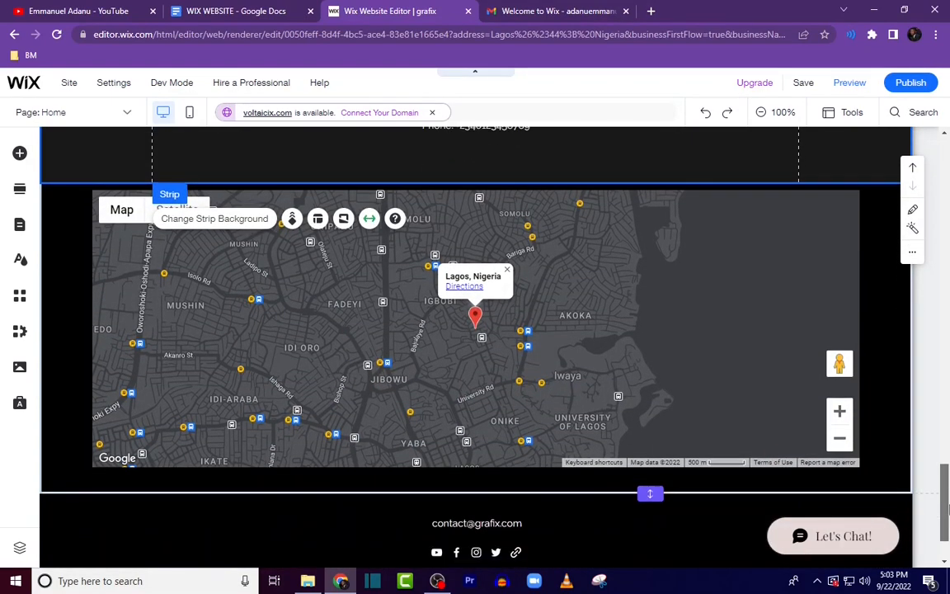
scroll(393, 224, up, 3)
scroll(624, 426, down, 4)
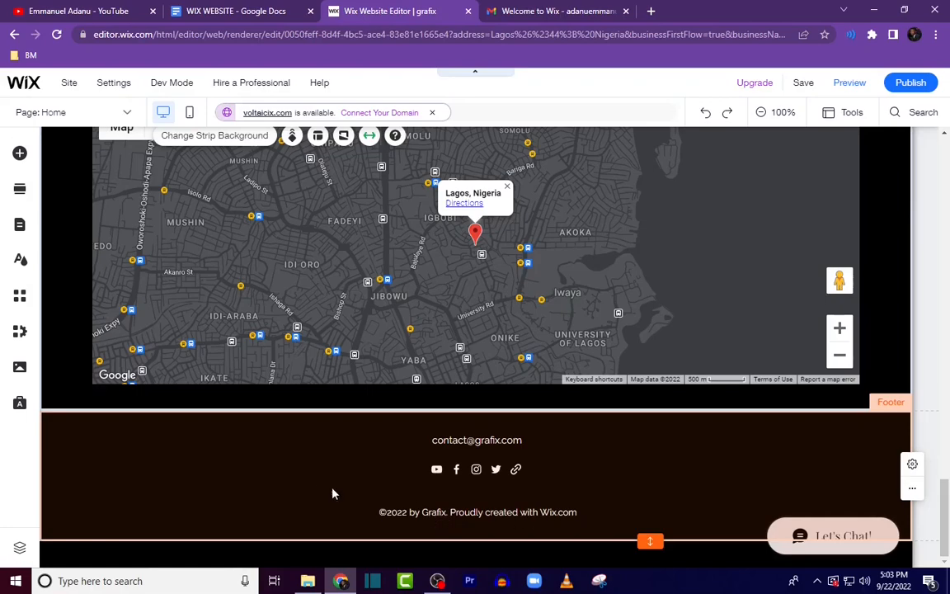
scroll(716, 443, up, 15)
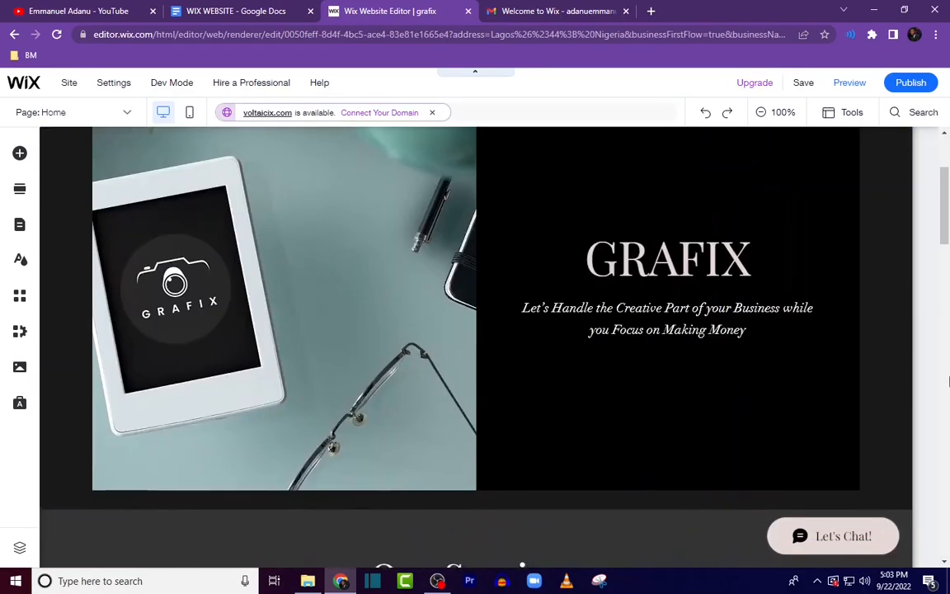
scroll(949, 381, up, 3)
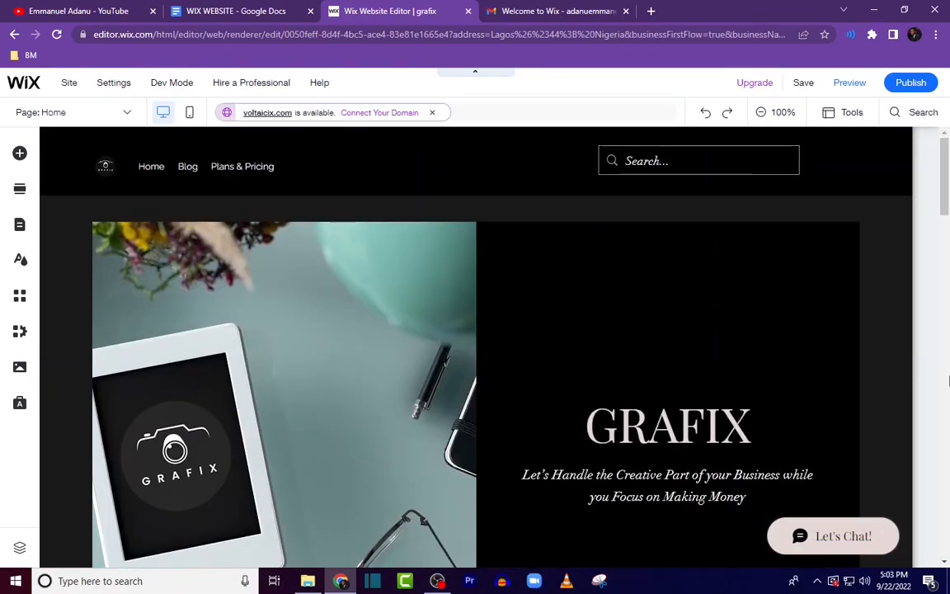
click(849, 83)
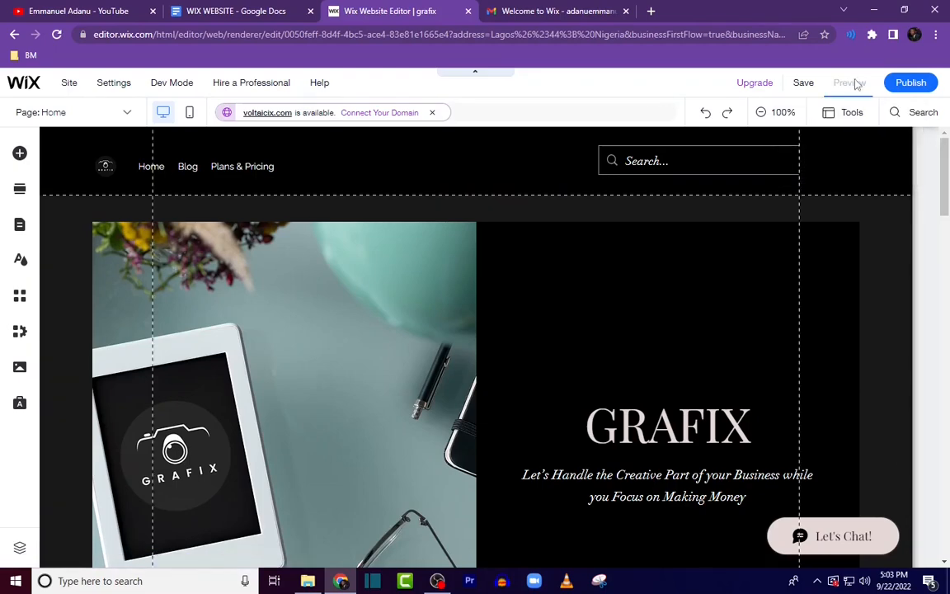
scroll(636, 293, down, 12)
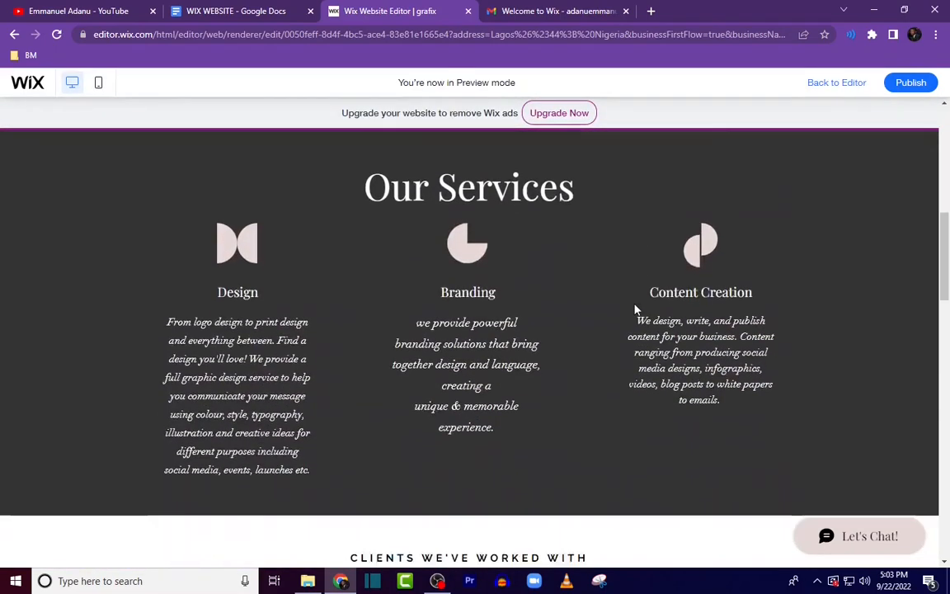
scroll(652, 332, down, 9)
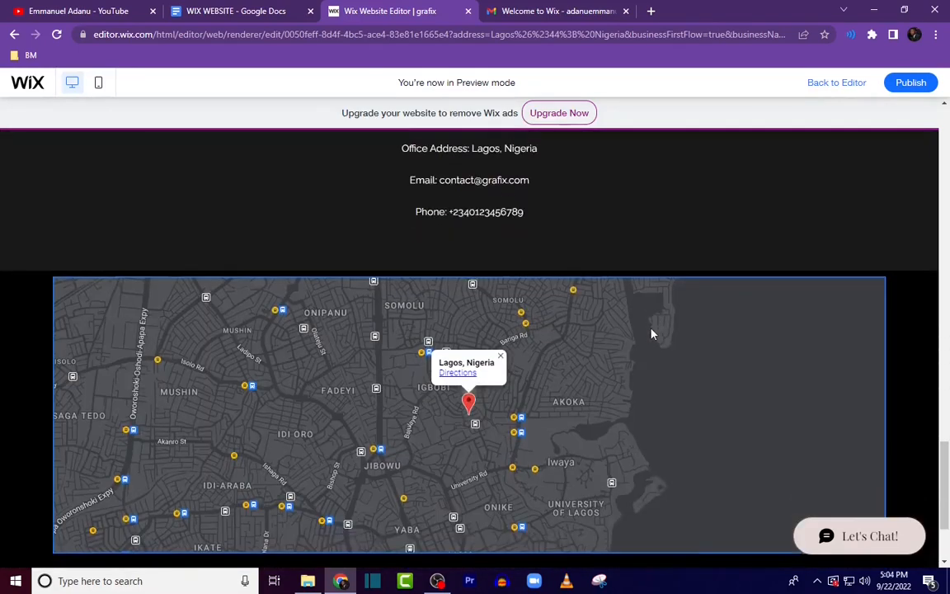
scroll(660, 346, up, 9)
scroll(665, 347, up, 8)
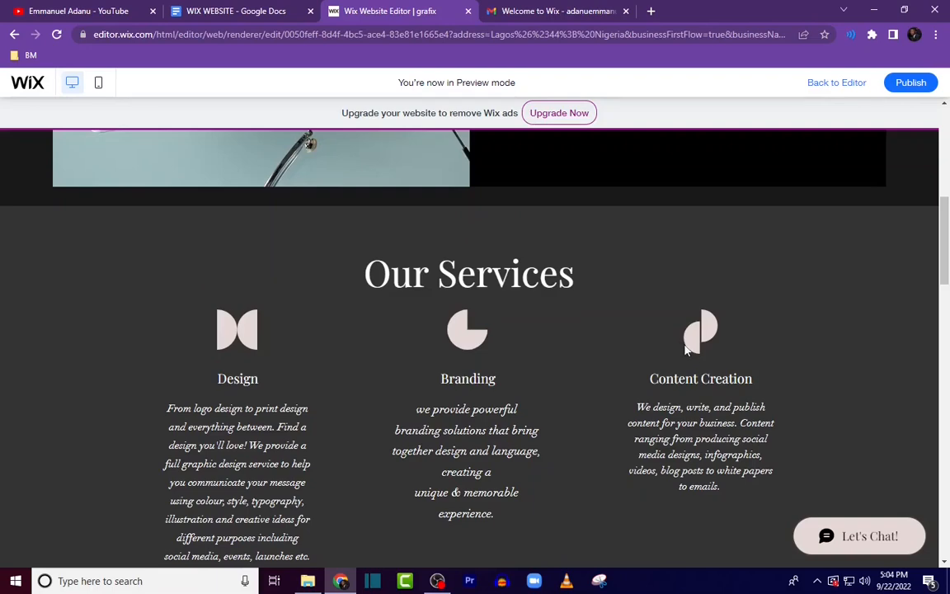
scroll(684, 351, up, 6)
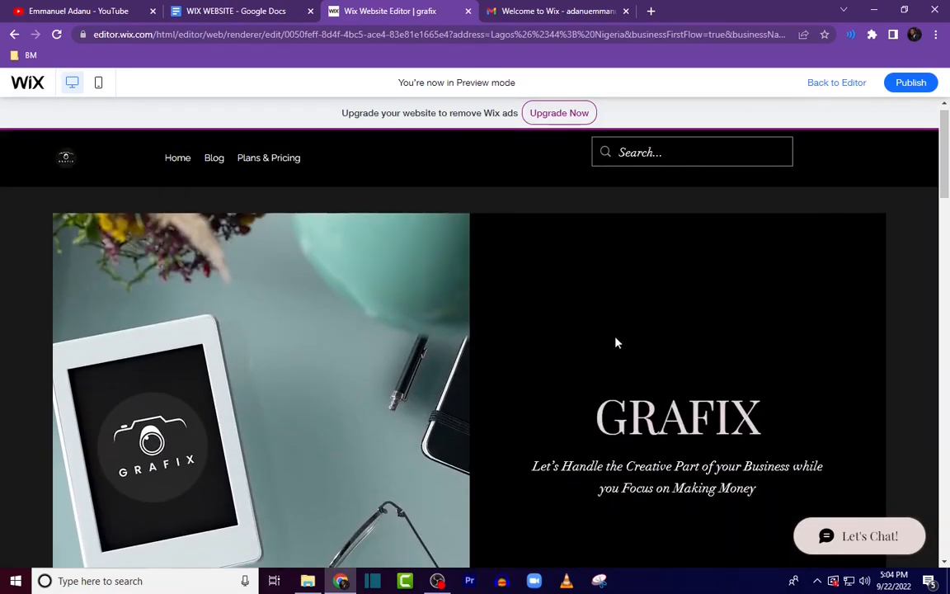
click(854, 85)
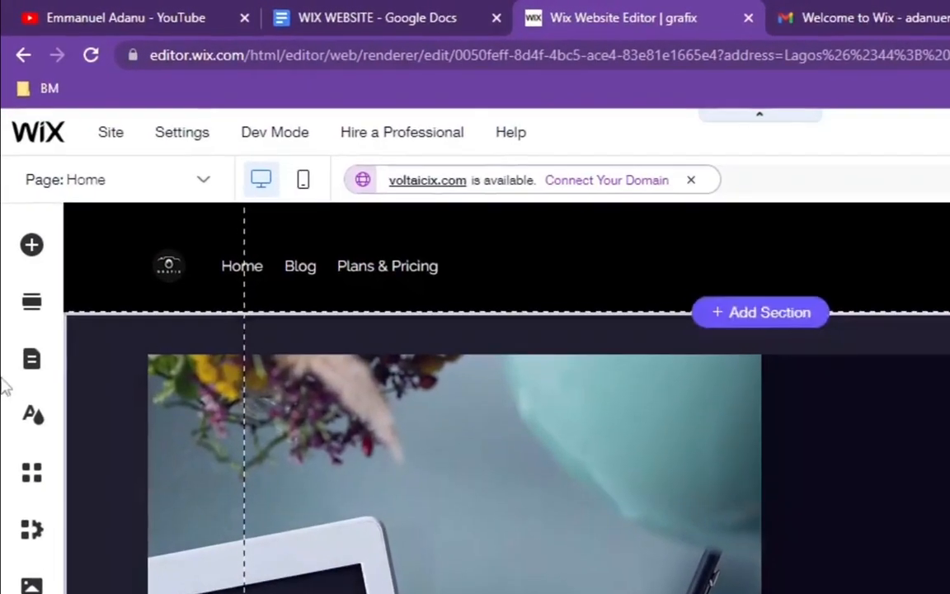
Step: Add a new page from the first About Us template in the About category
click(32, 360)
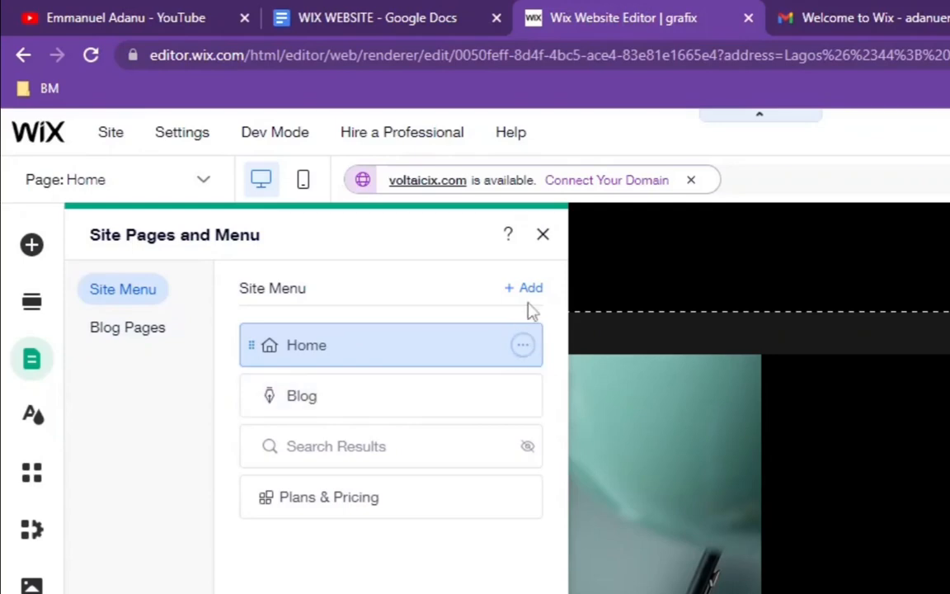
click(528, 291)
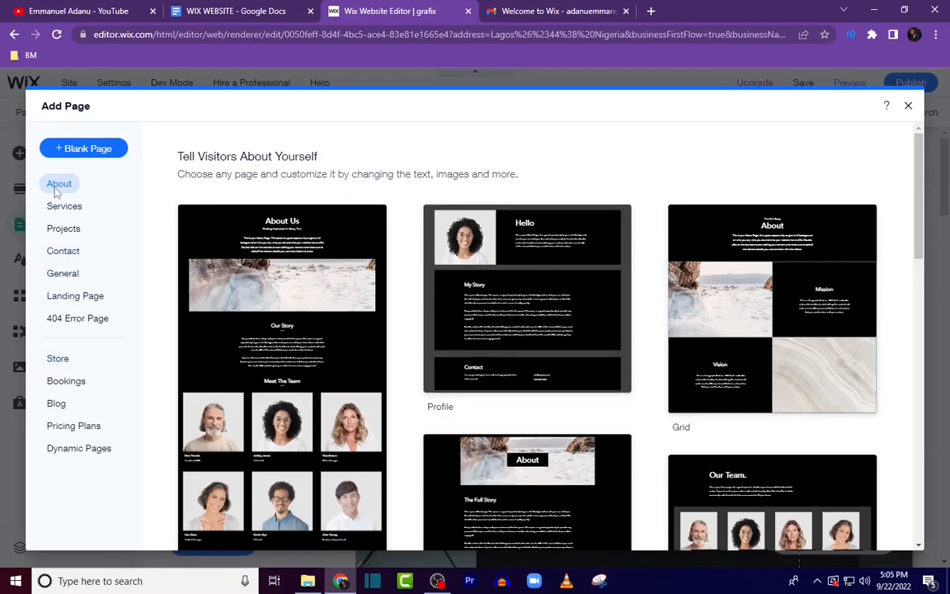
scroll(772, 244, down, 3)
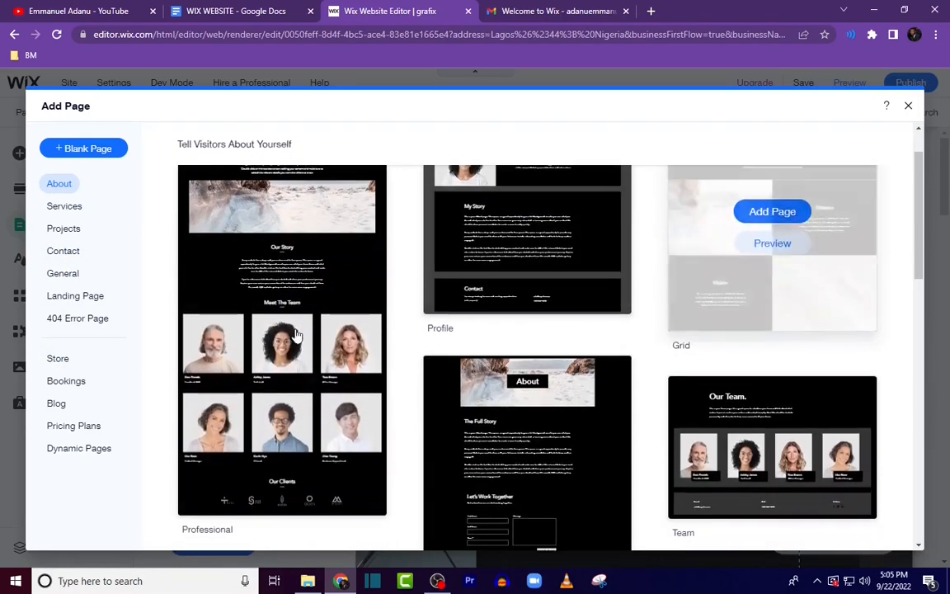
scroll(588, 354, down, 3)
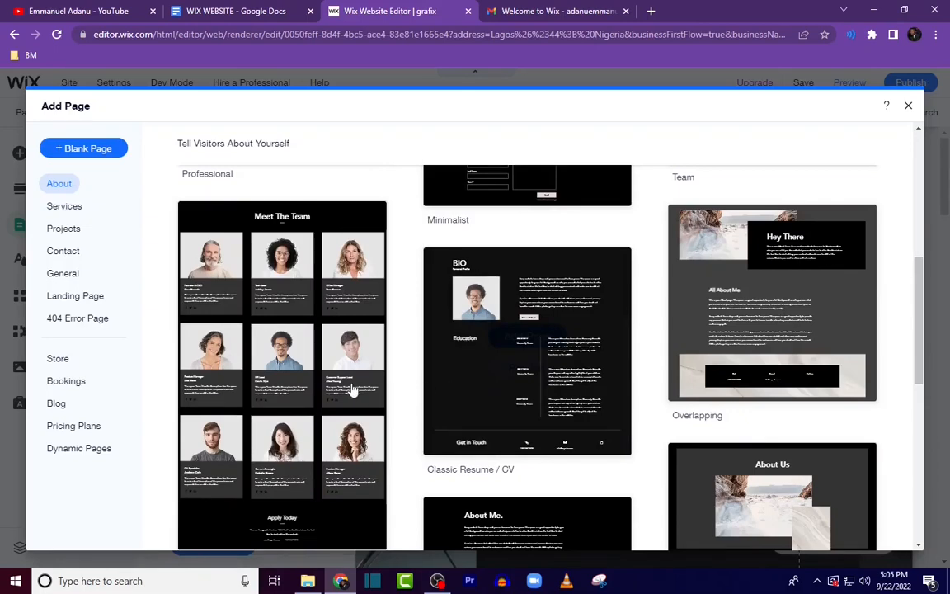
scroll(476, 344, up, 6)
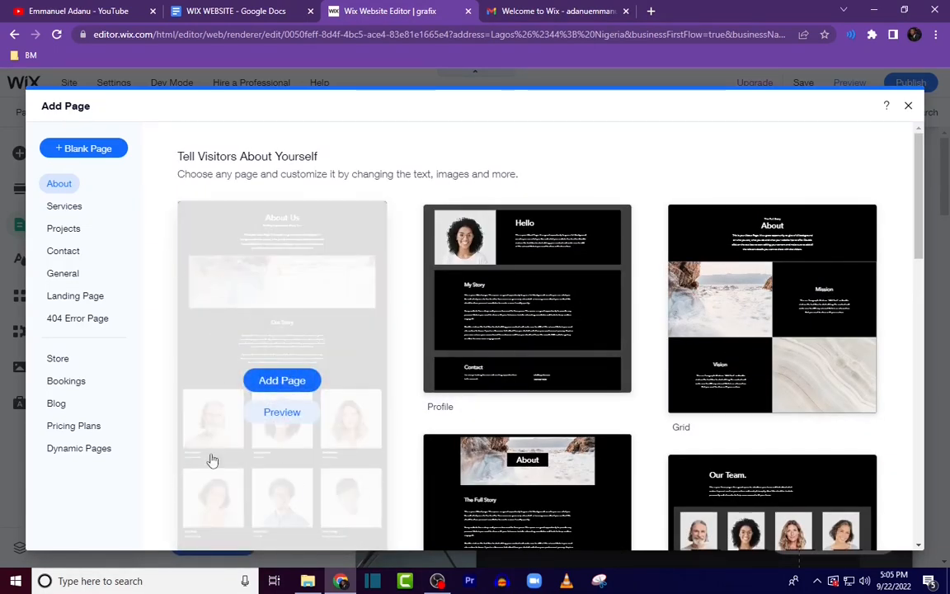
click(294, 383)
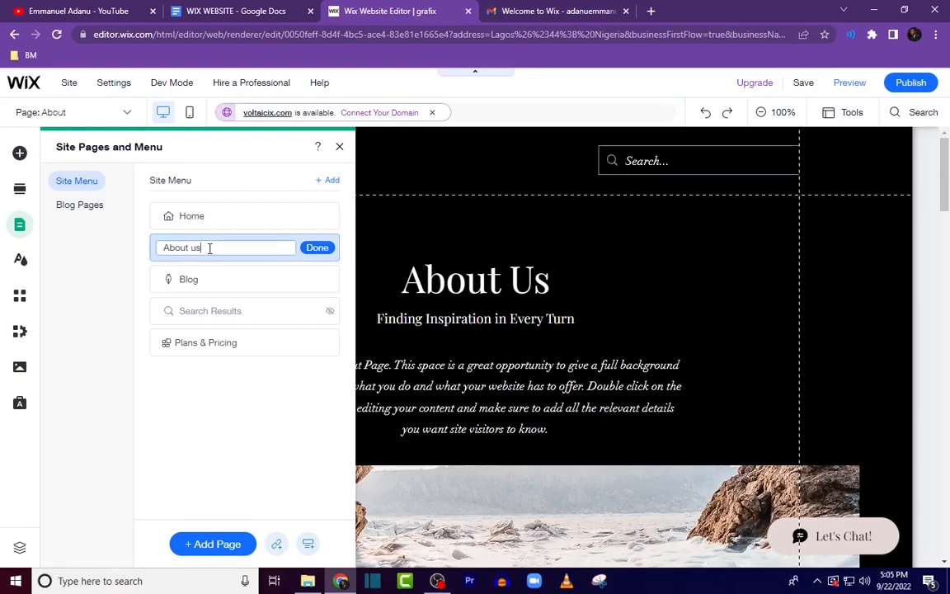
Step: Rename the new page as About us in the site menu
click(318, 249)
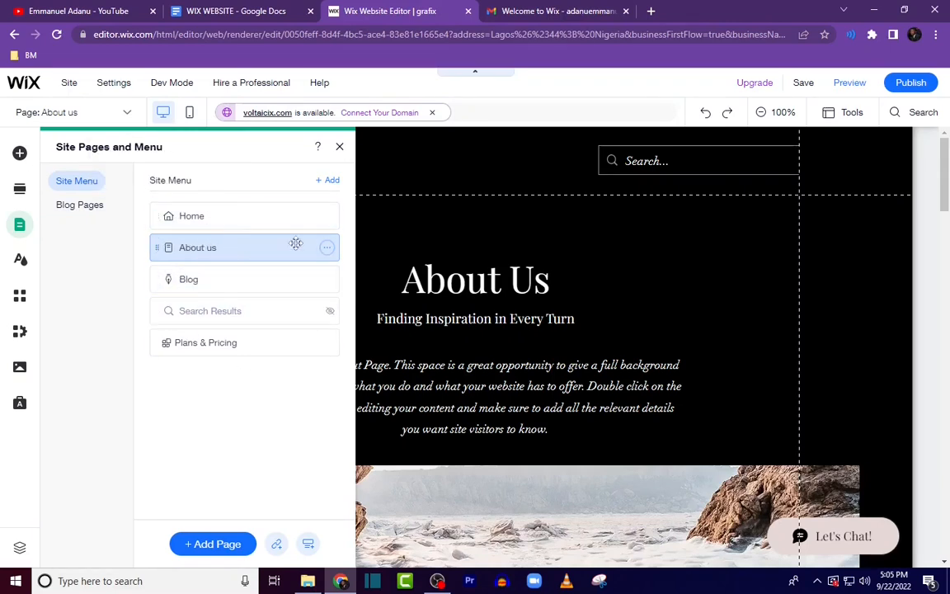
mouse_move(208, 250)
mouse_down()
mouse_move(210, 333)
mouse_move(210, 244)
mouse_up()
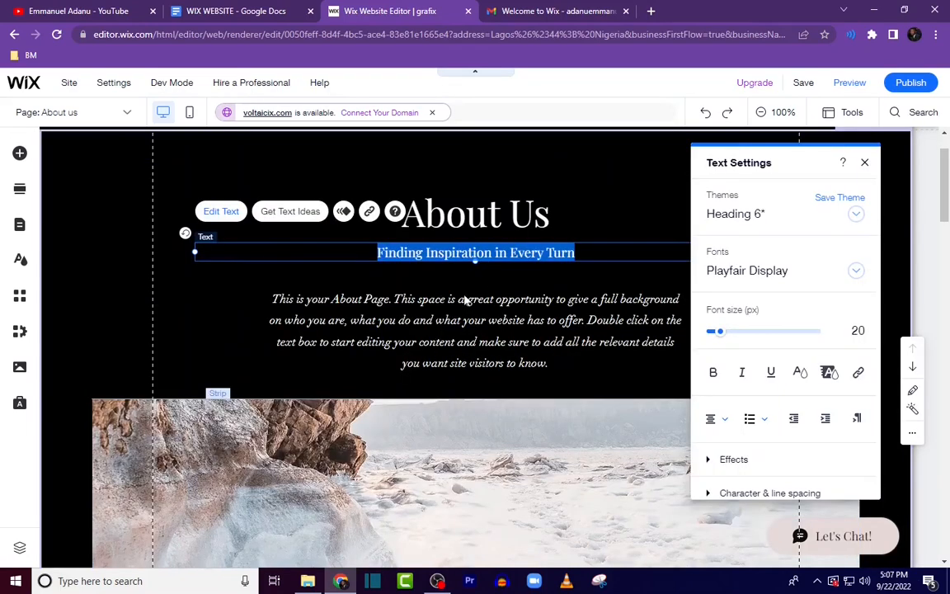
Step: Delete the "Finding Inspiration in Every Turn" subtitle under the About Us heading
click(468, 303)
click(570, 254)
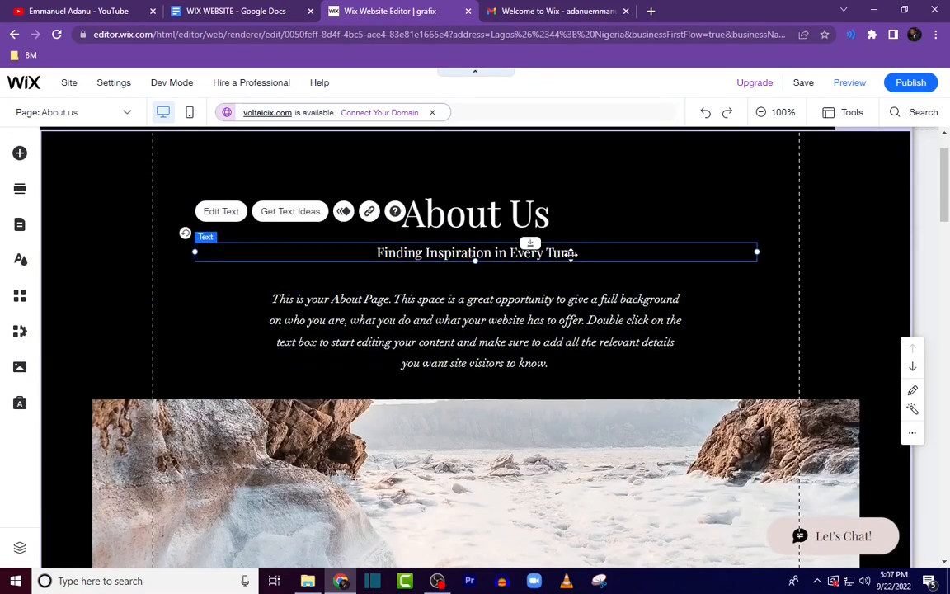
right_click(570, 253)
click(605, 357)
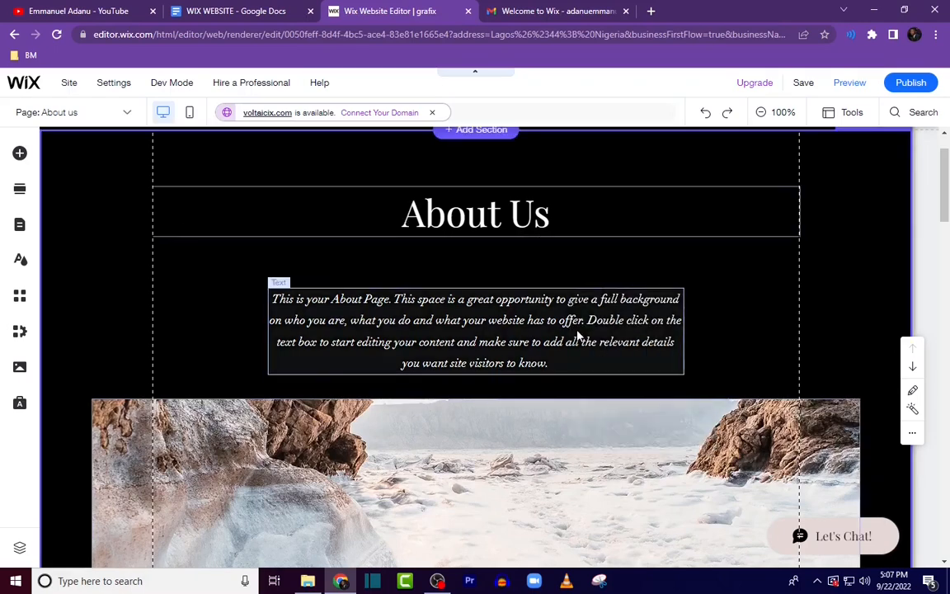
Step: Delete the placeholder paragraph below the About Us heading
right_click(534, 329)
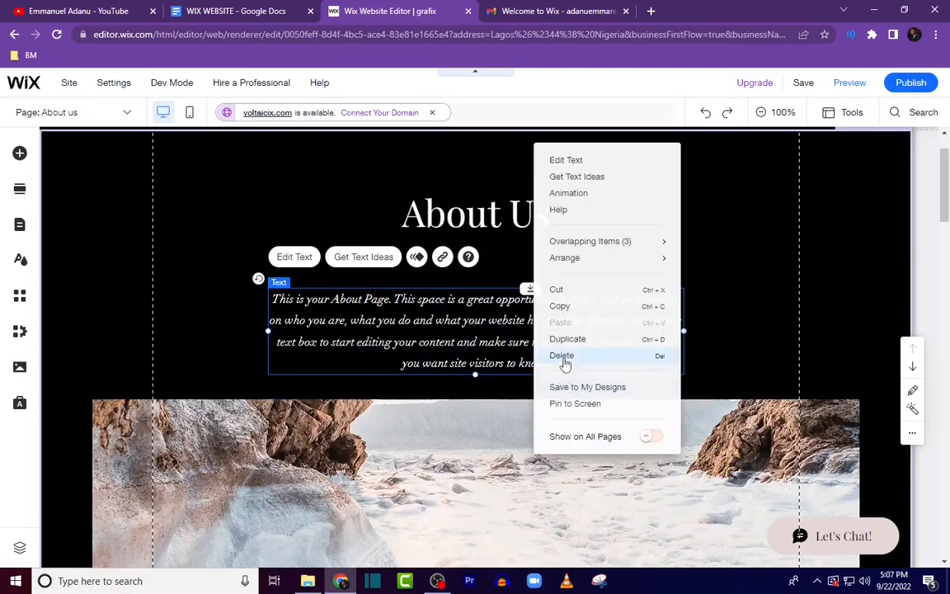
click(563, 355)
Step: Delete the landscape image strip and shorten the About Us header section to close the gap
right_click(569, 366)
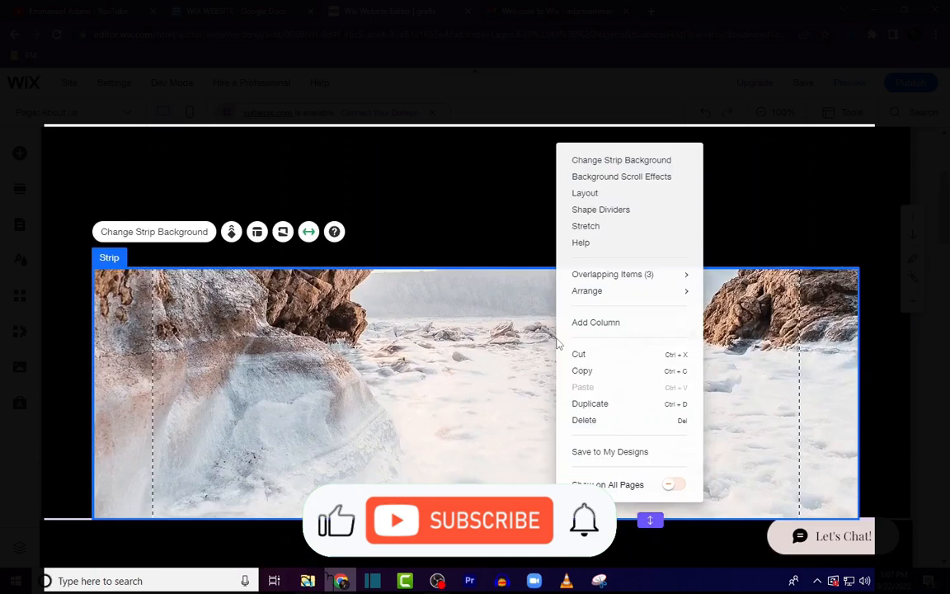
click(608, 421)
drag(652, 454, 654, 190)
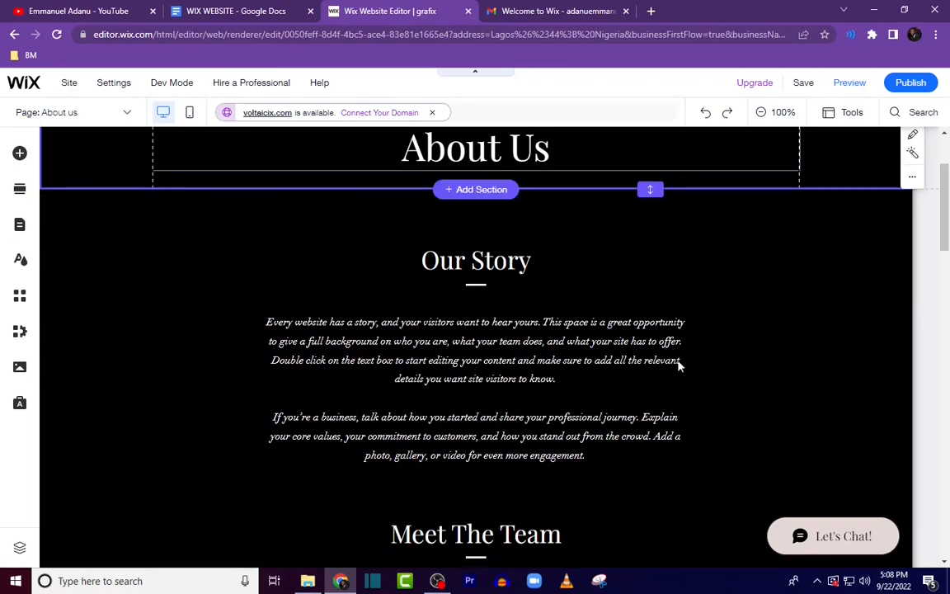
Step: Rename the "Our Story" heading as Background
scroll(679, 364, up, 2)
double_click(512, 395)
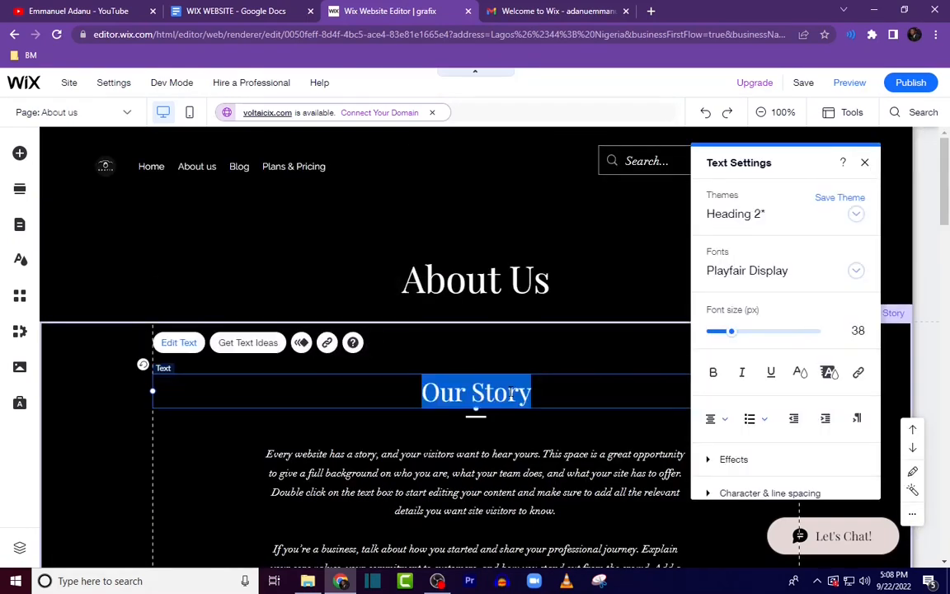
text(Backg)
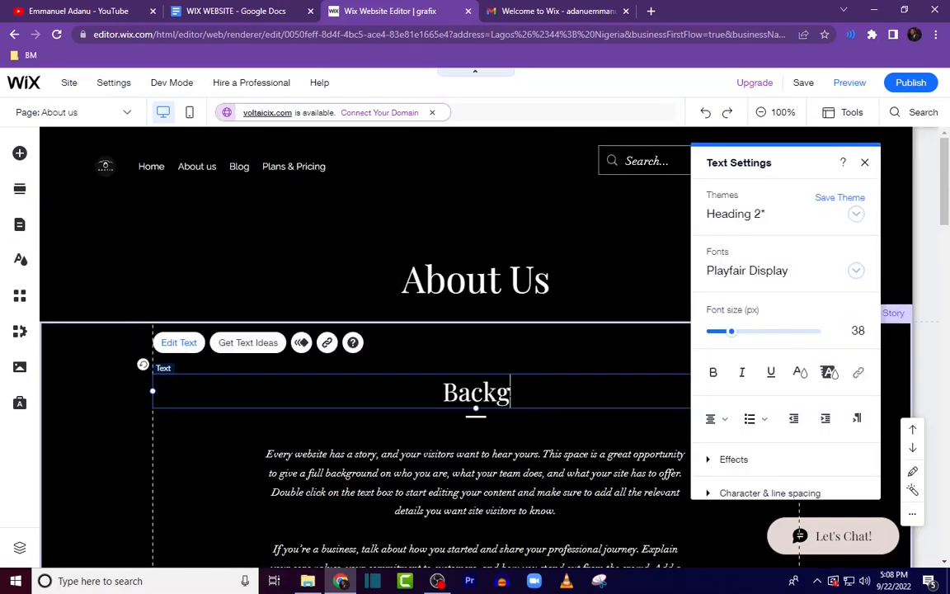
text(round)
Step: Replace the placeholder story paragraph with the pasted Grafix background text
scroll(512, 429, down, 2)
click(536, 375)
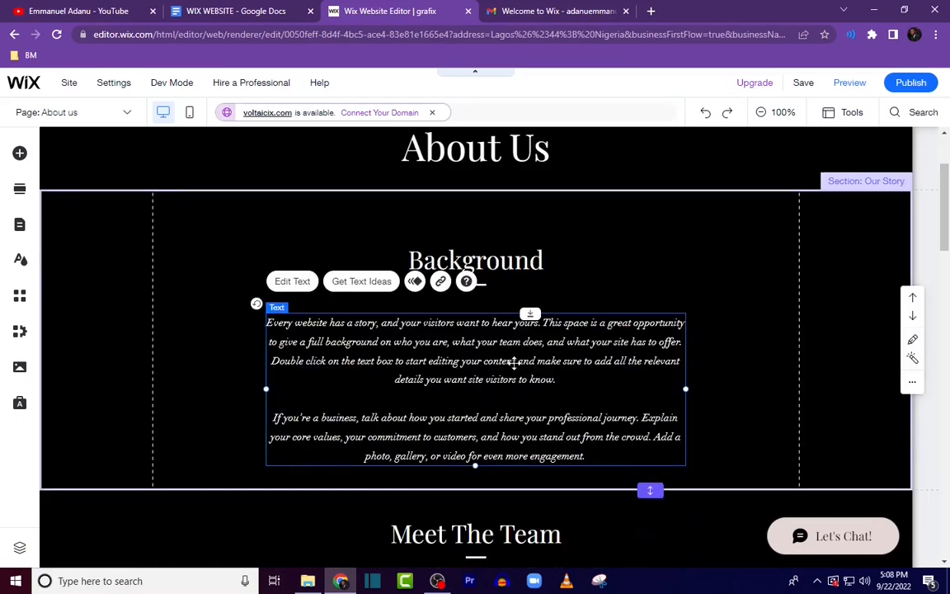
double_click(514, 362)
text(Grafix was founded in 2015, and for almost a decade has been providing creative design and content services to businesses and entrepreneurs in 13 different countries. Grafix is the agency that has helped businesses 5x-10x their revenue.)
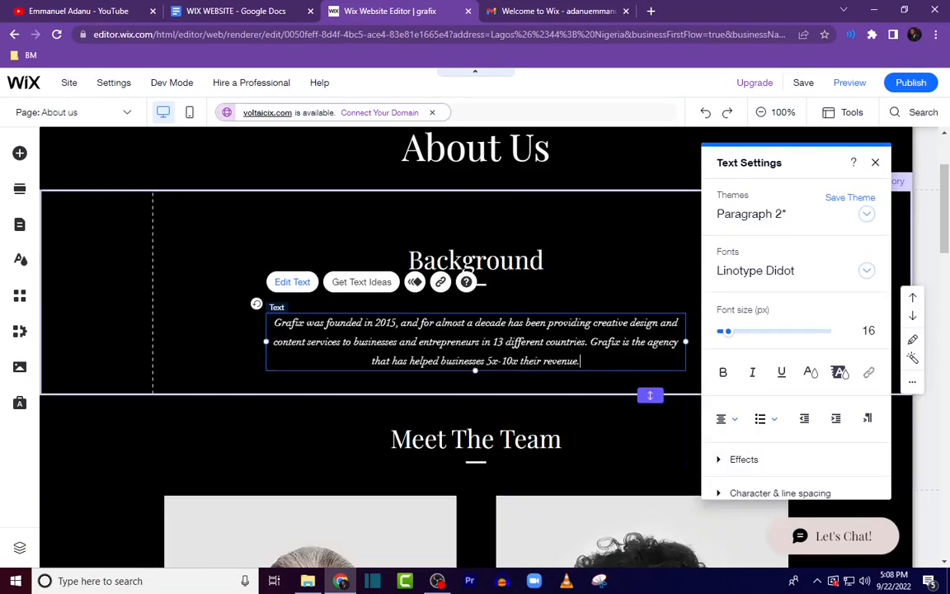
click(601, 257)
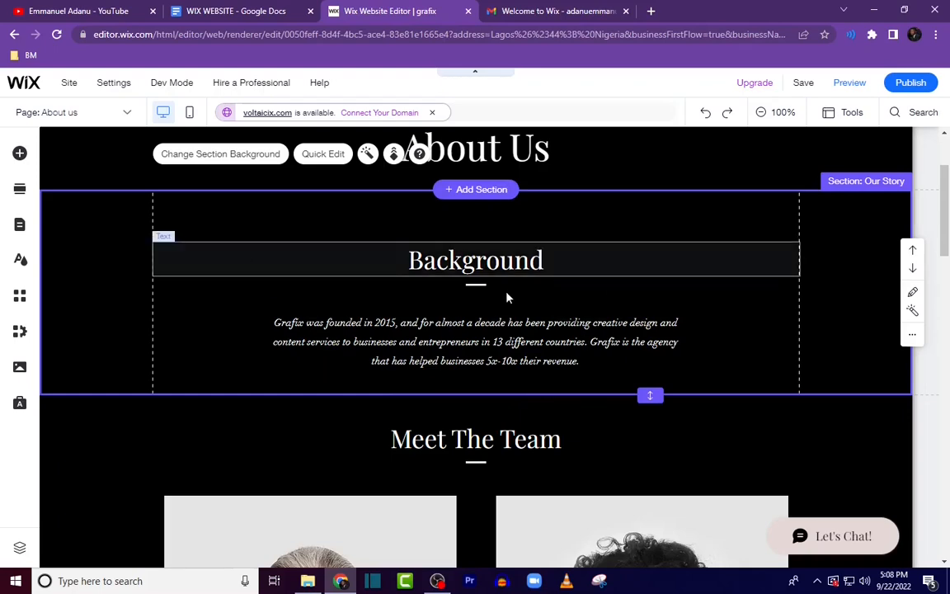
Step: Duplicate the Background section
right_click(723, 257)
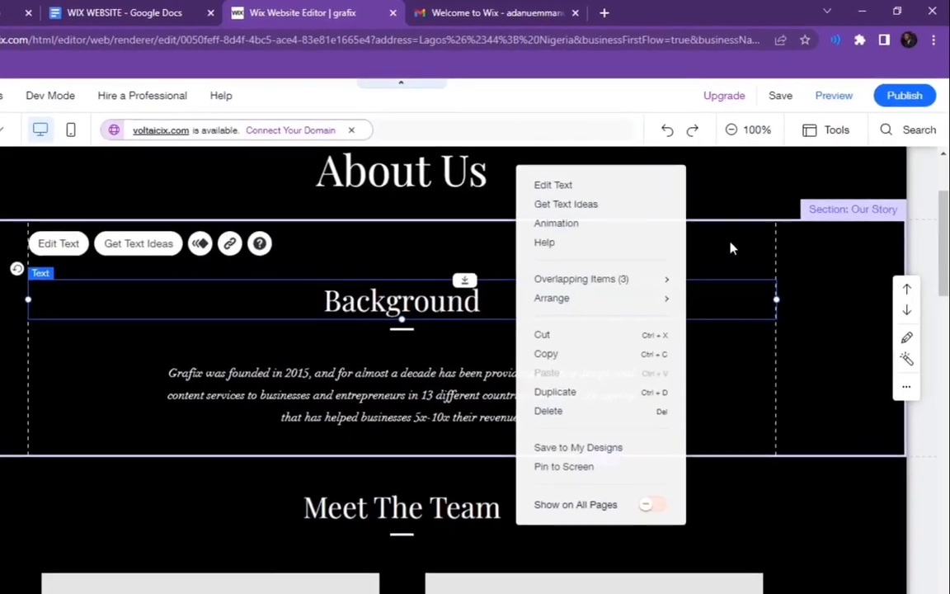
click(763, 214)
right_click(722, 263)
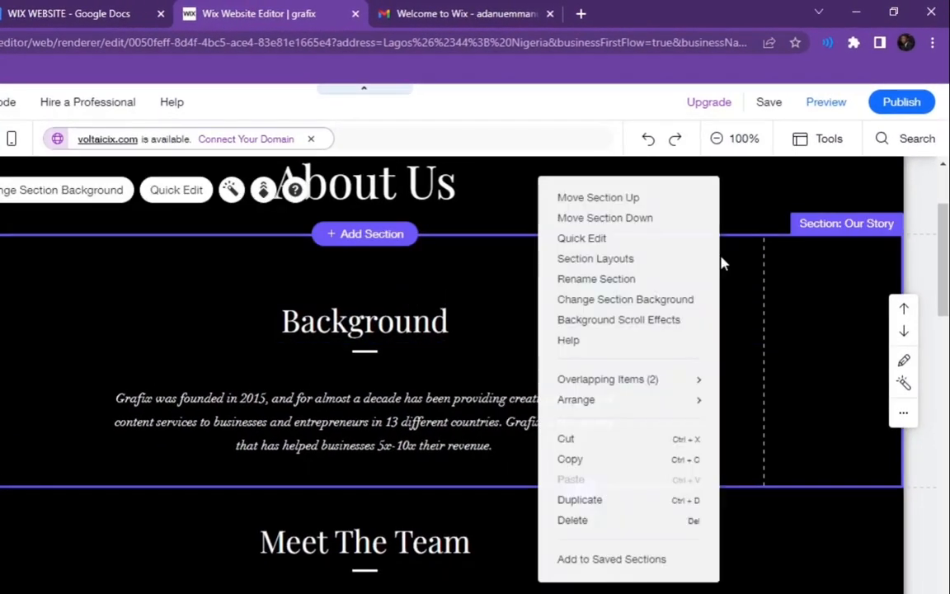
click(605, 504)
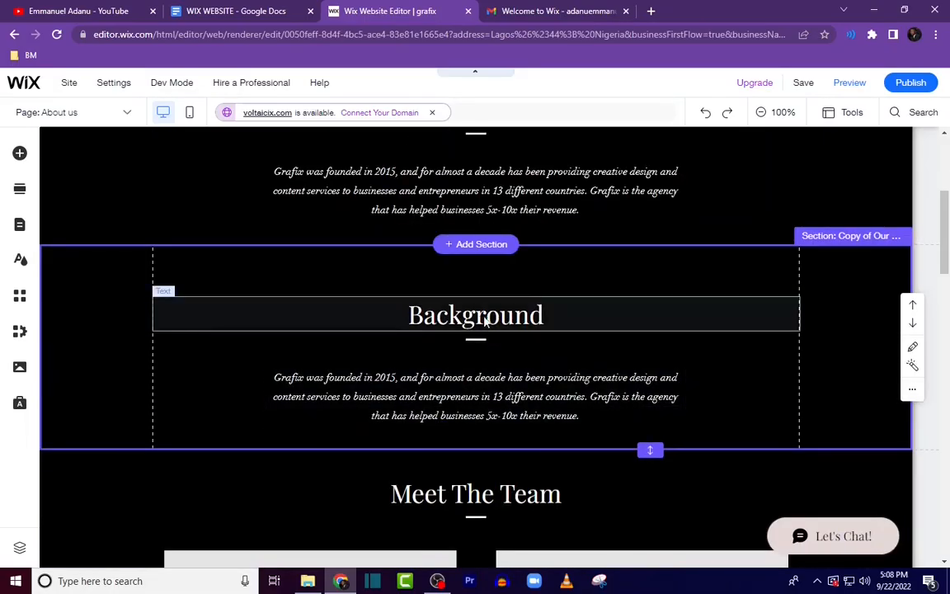
Step: Rename the duplicated section's heading as Values
double_click(487, 320)
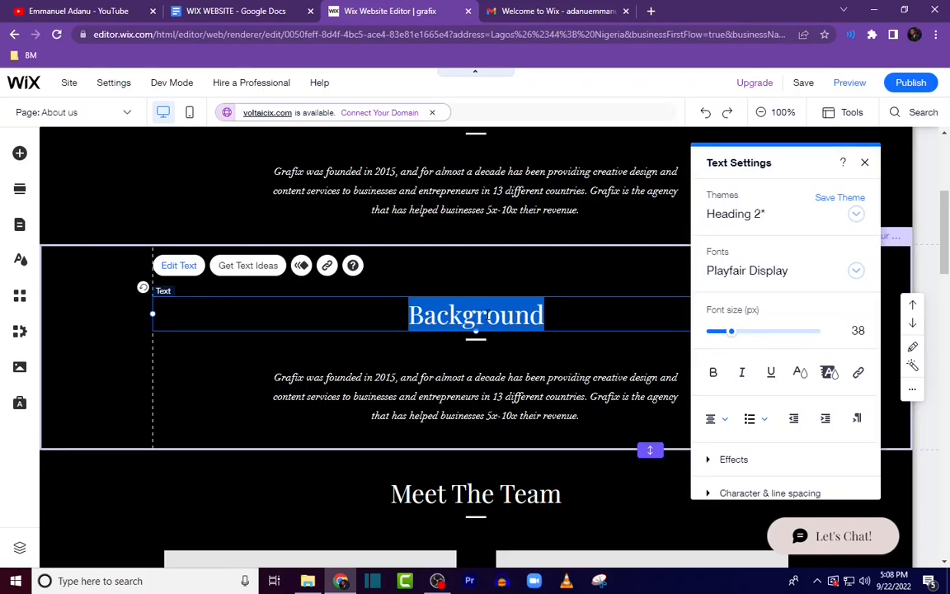
text(Values)
Step: Copy the Values text from the Google Docs document and paste it over the duplicated section's paragraph
click(495, 387)
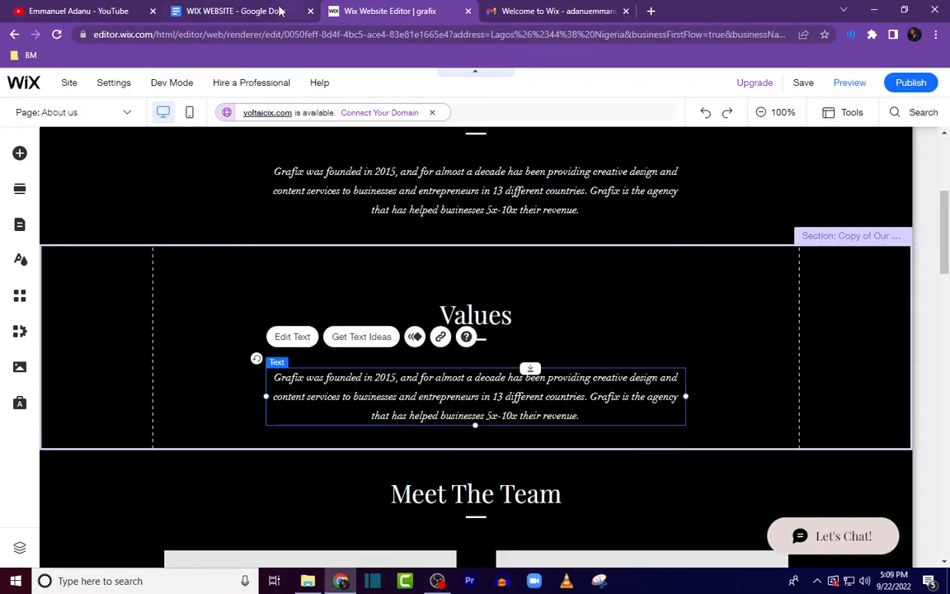
click(235, 11)
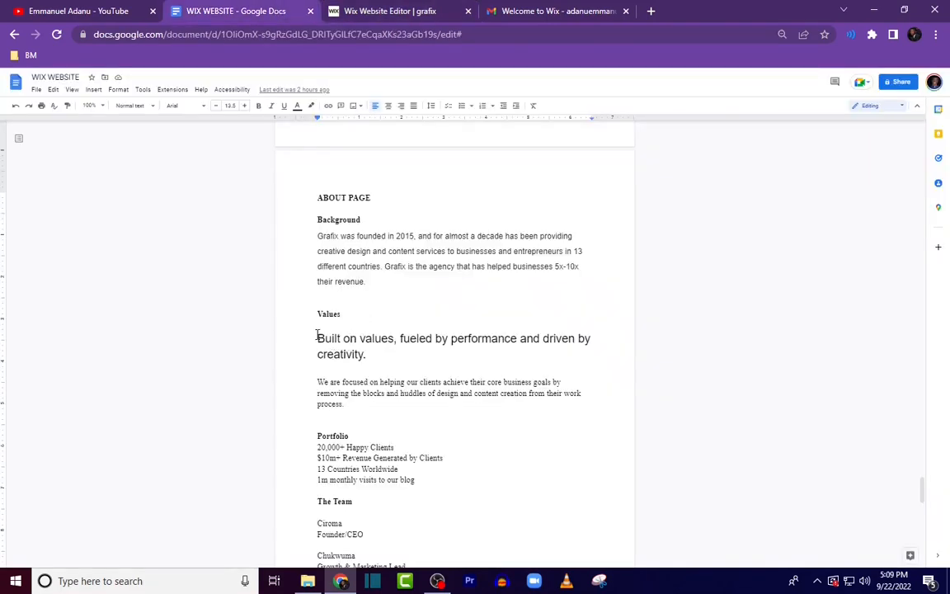
drag(317, 336, 359, 403)
key(ctrl+c)
key(ctrl+Tab)
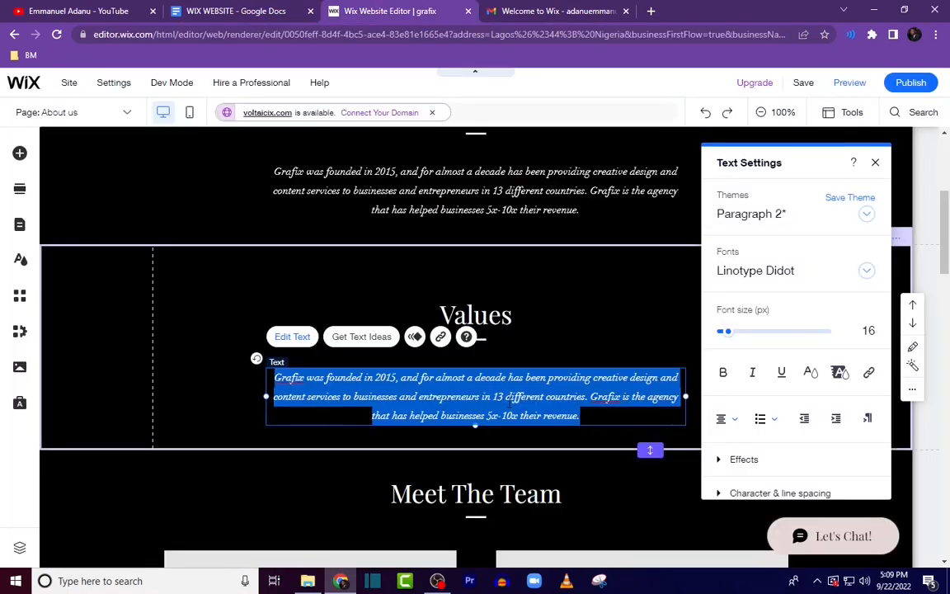
key(ctrl+v)
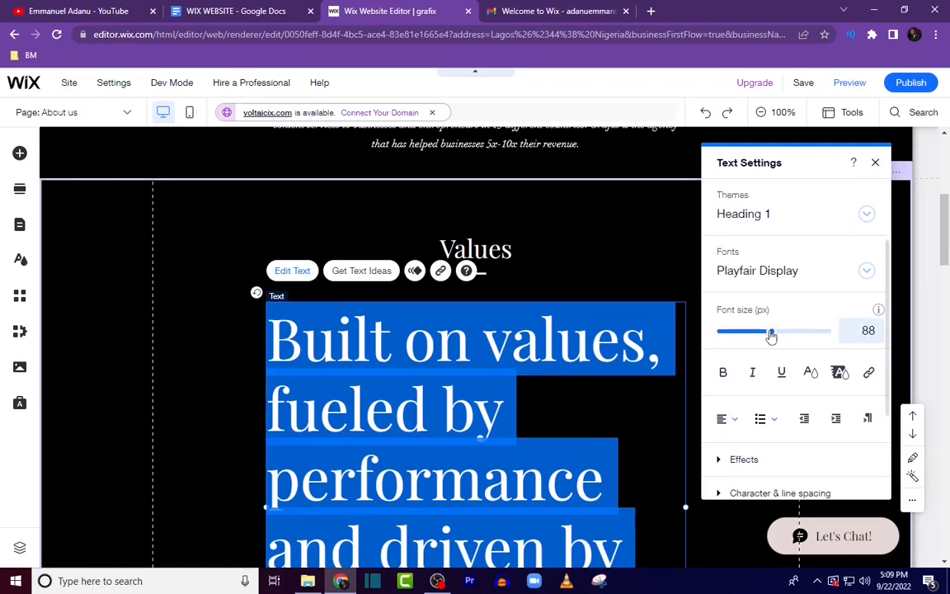
Step: Set the pasted slogan's font size to 38 and center-align it
drag(772, 334, 741, 334)
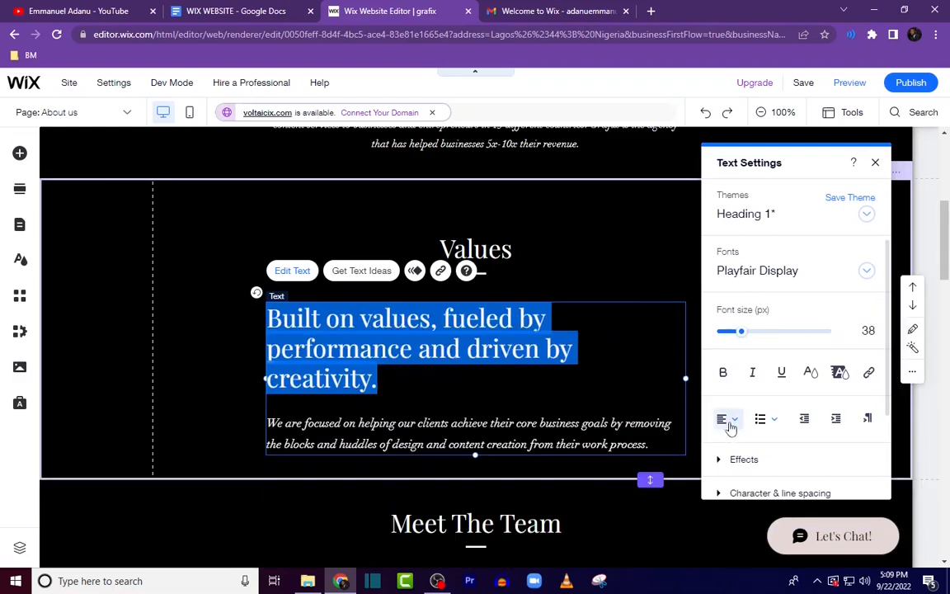
click(728, 421)
click(734, 444)
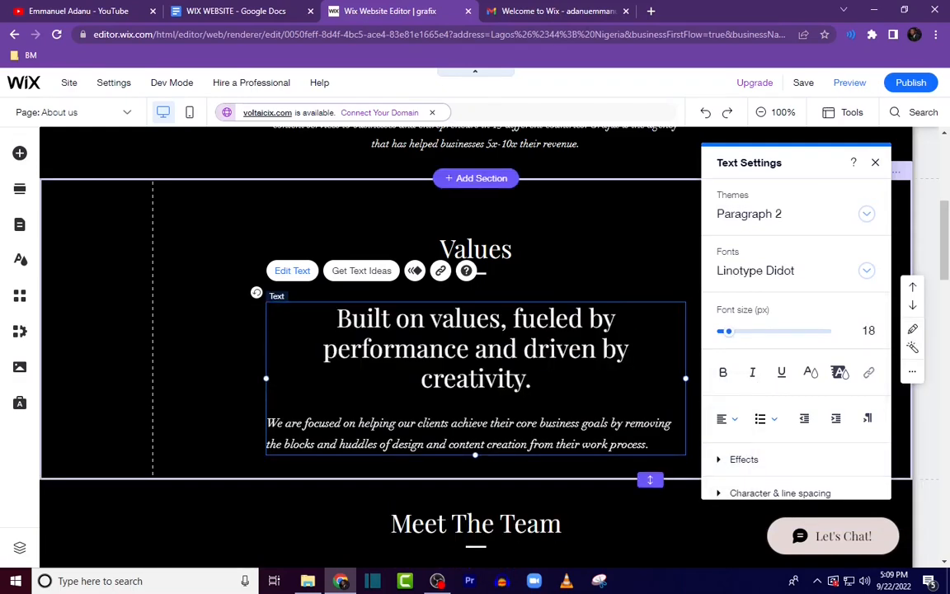
Step: Remove the blank line after the slogan and reduce the slogan's font size slightly
key(BackSpace)
key(shift+Up)
key(shift+Up)
key(shift+Up)
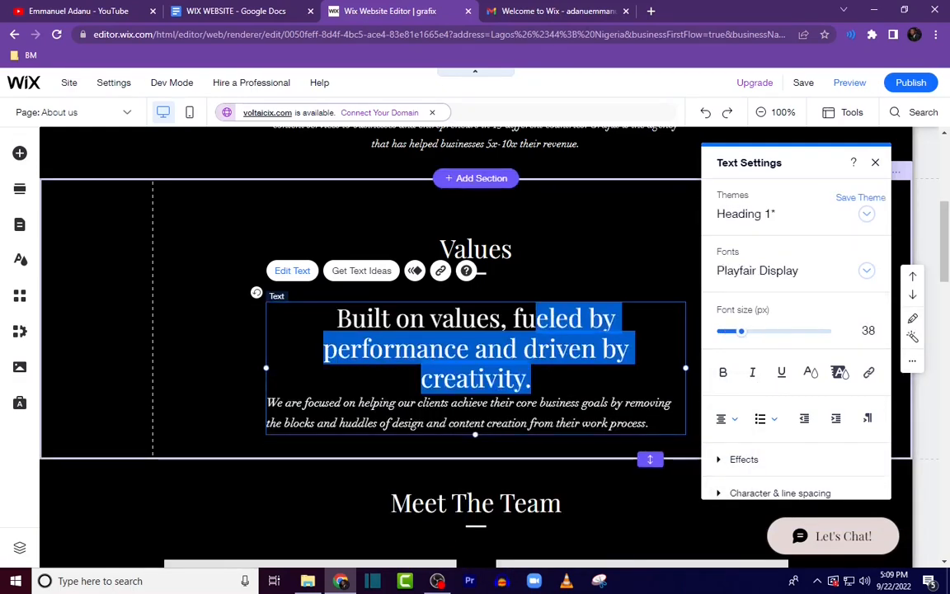
drag(741, 331, 737, 336)
click(632, 252)
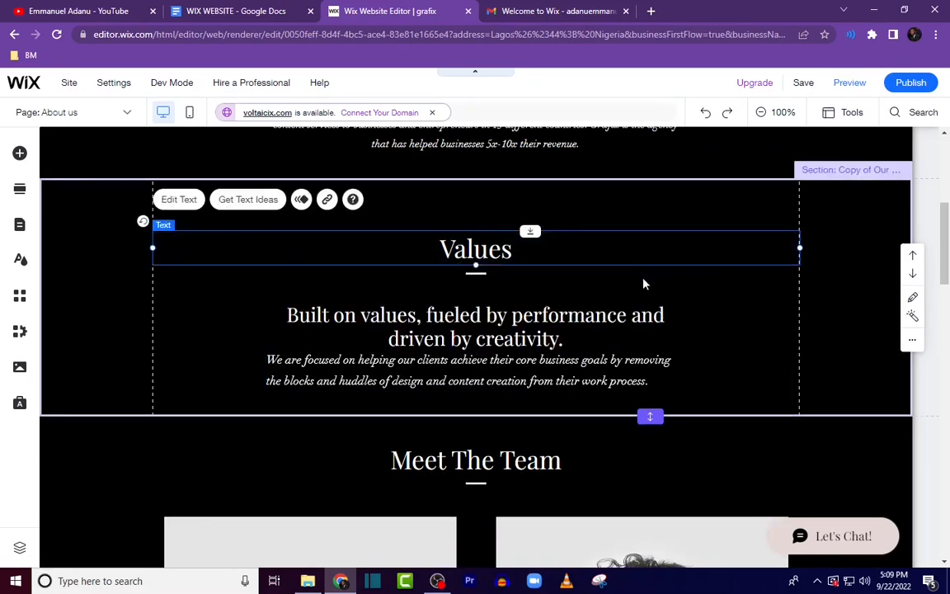
Step: Shorten the About Us header section and move its heading up
scroll(793, 401, up, 2)
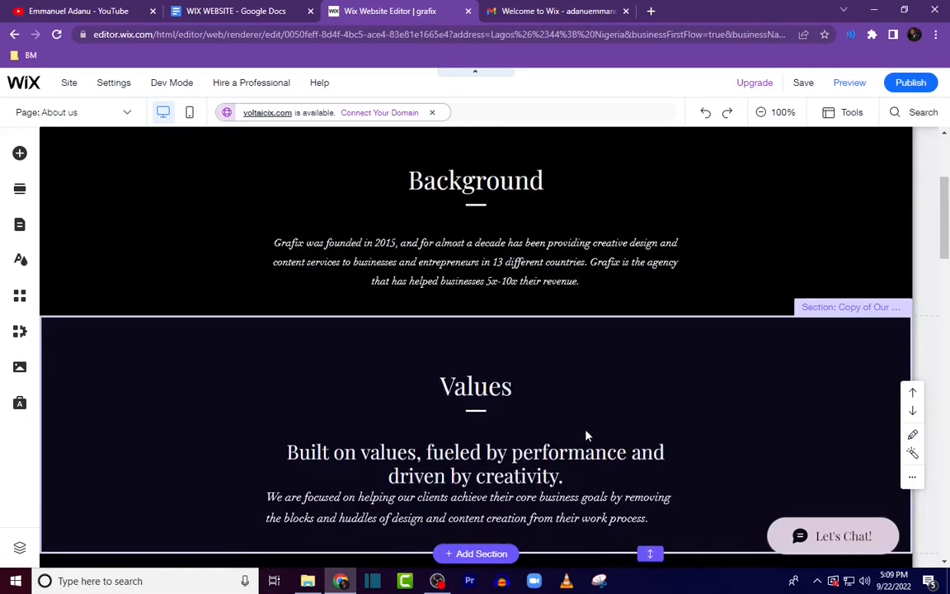
scroll(586, 435, down, 2)
scroll(618, 418, up, 2)
scroll(637, 420, up, 2)
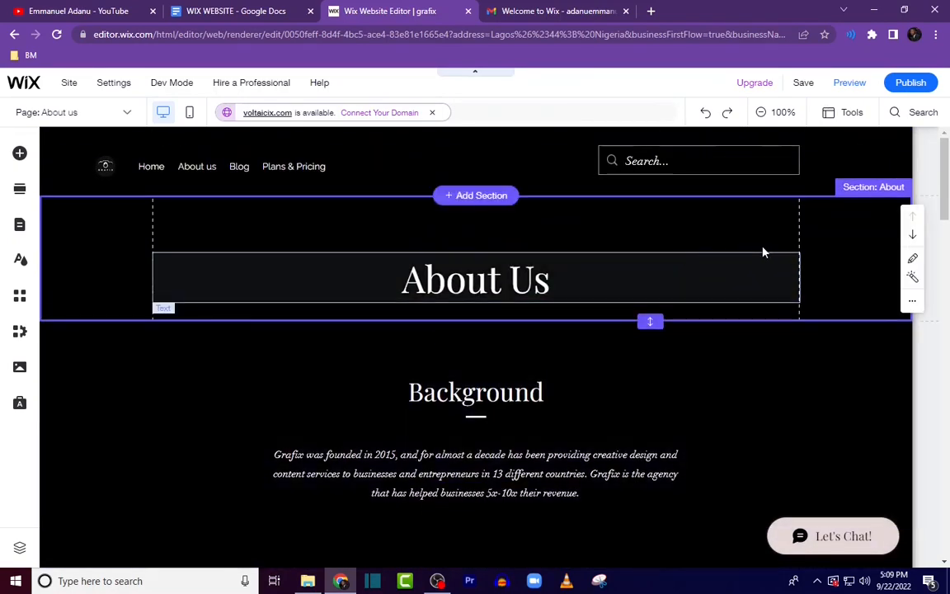
click(831, 250)
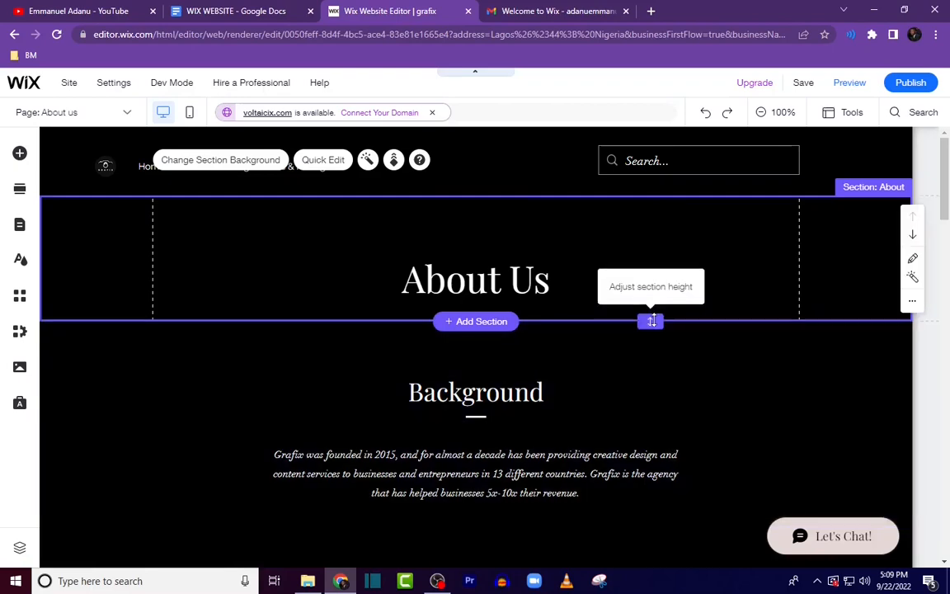
drag(657, 317, 651, 299)
click(534, 271)
drag(536, 258, 532, 236)
Step: Scroll through the Meet The Team section, then delete the whole section
scroll(642, 404, down, 7)
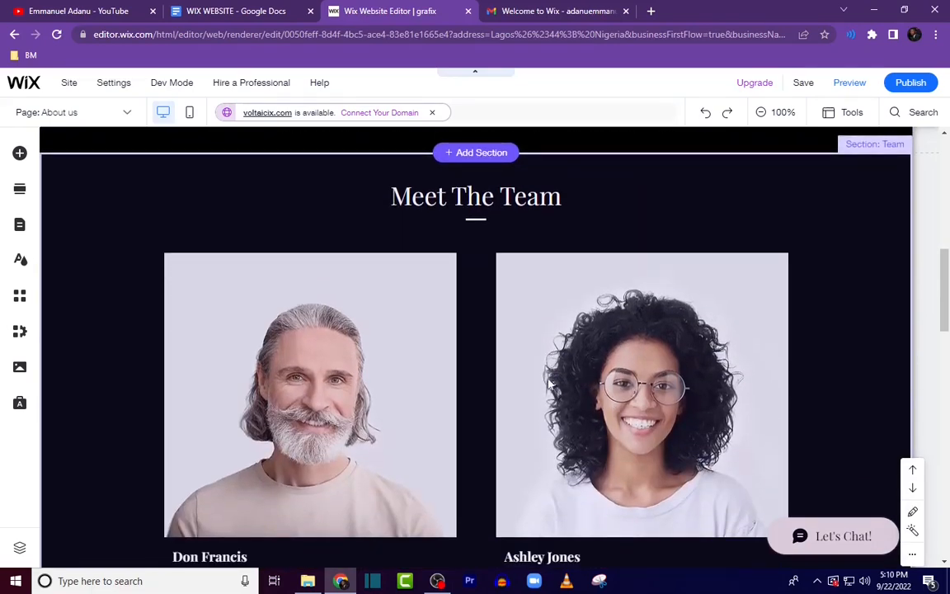
scroll(566, 396, down, 1)
scroll(413, 429, down, 4)
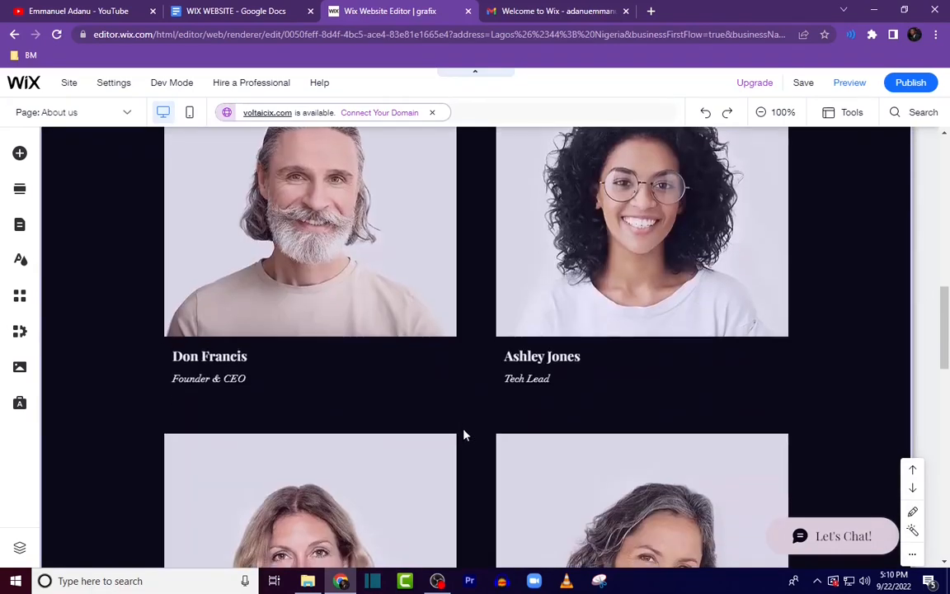
scroll(547, 479, up, 7)
scroll(543, 486, down, 10)
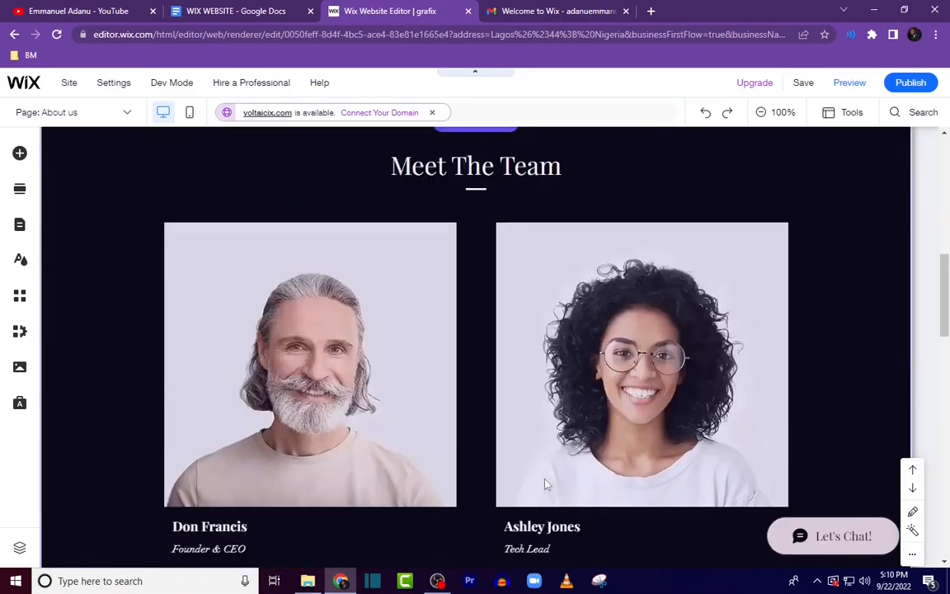
scroll(563, 357, down, 4)
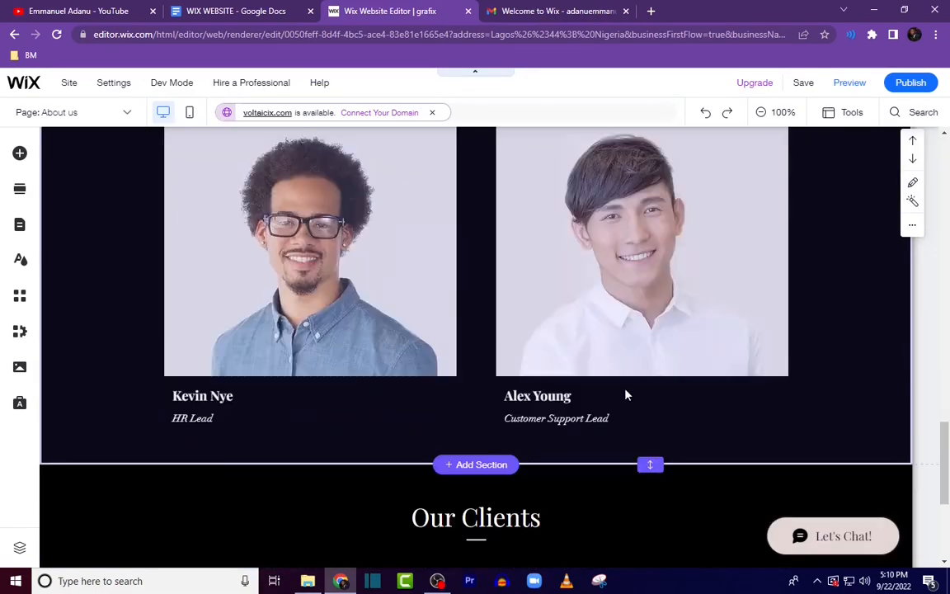
scroll(628, 388, up, 3)
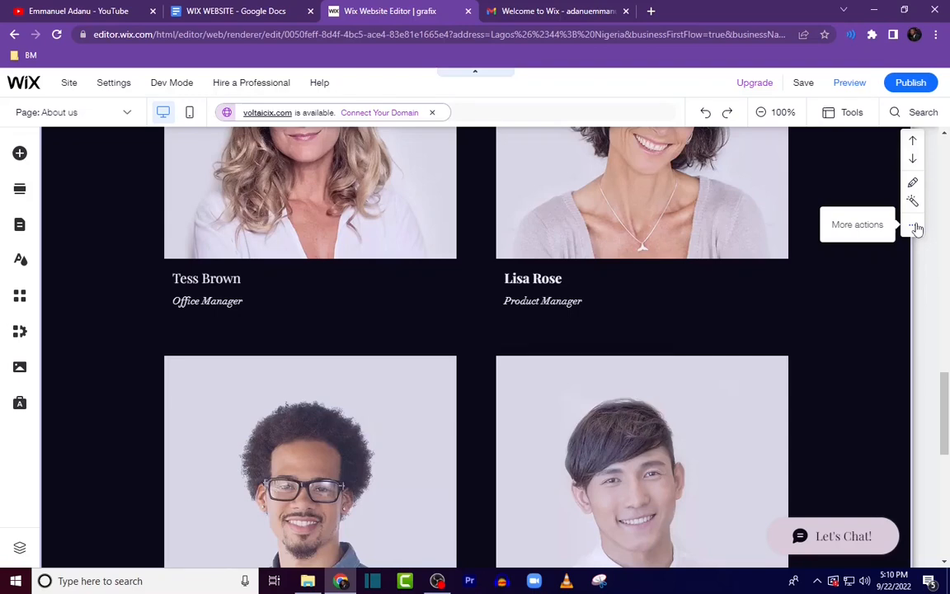
click(915, 228)
click(796, 376)
Step: Add the Meet the Team layout from the Team section category below the Values section
scroll(793, 384, up, 3)
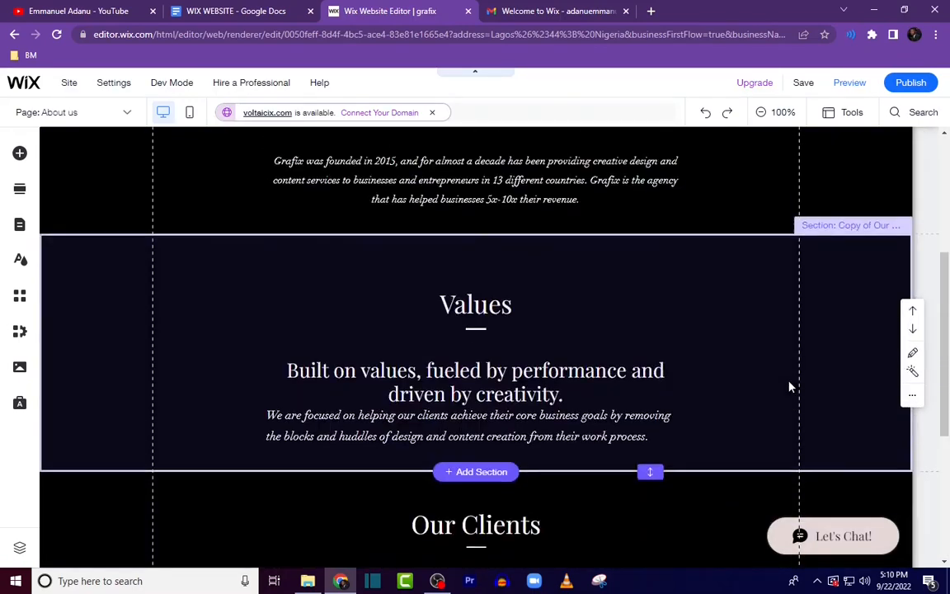
scroll(710, 394, up, 2)
scroll(692, 405, down, 2)
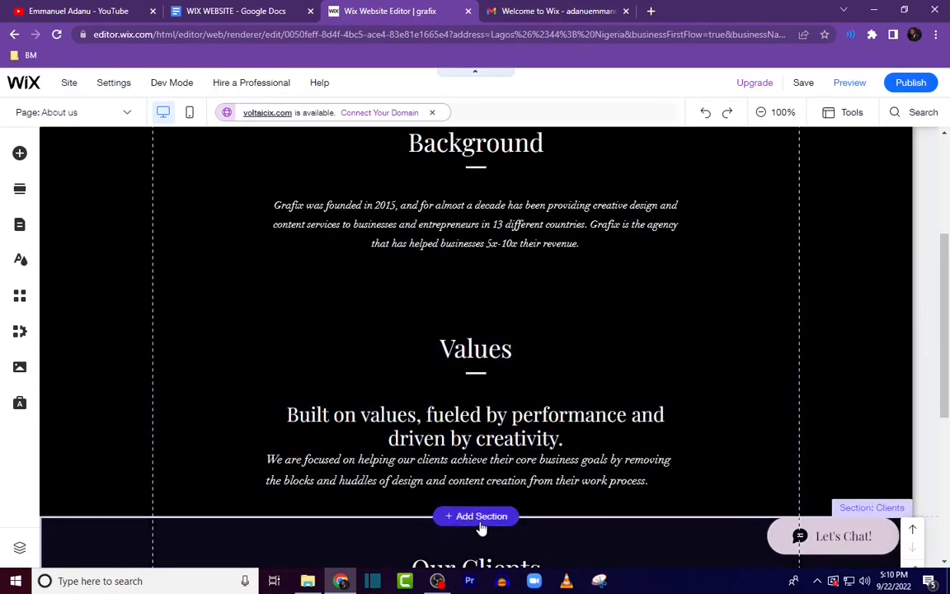
click(483, 518)
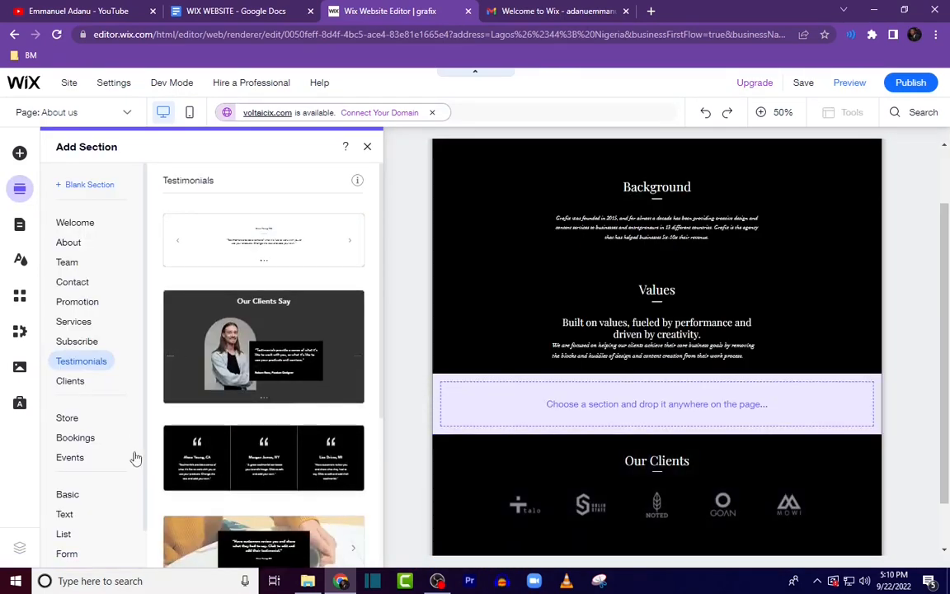
click(69, 264)
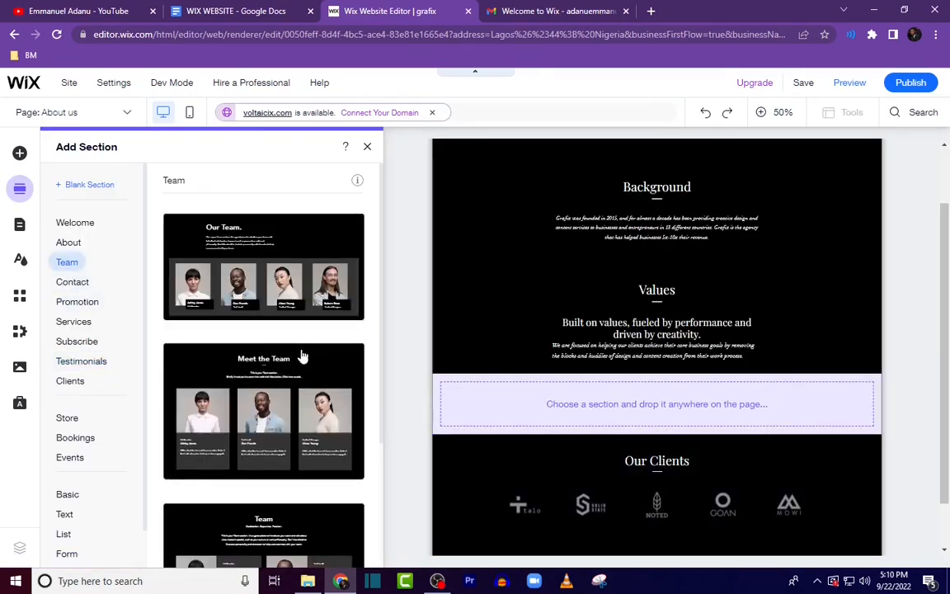
scroll(300, 357, down, 3)
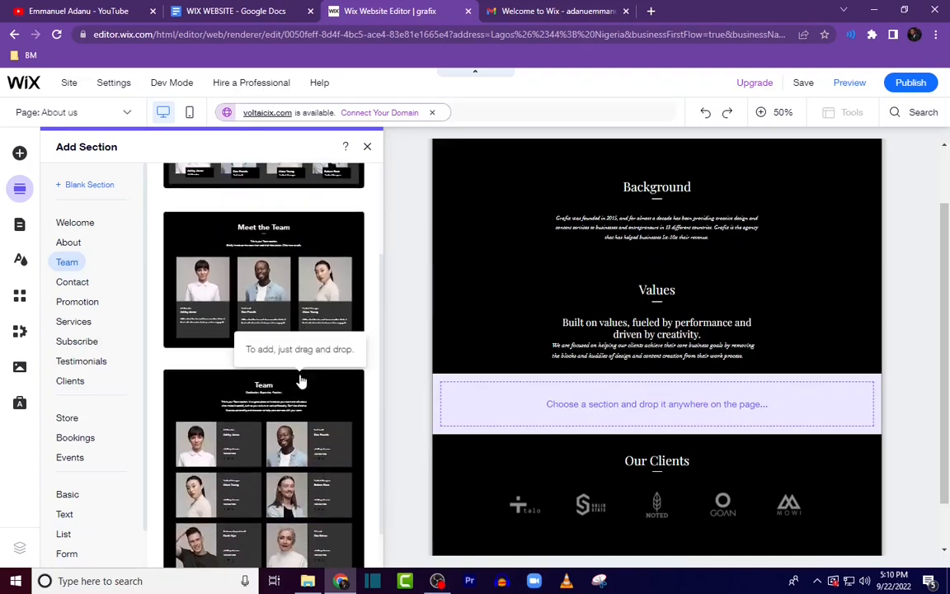
scroll(314, 404, up, 2)
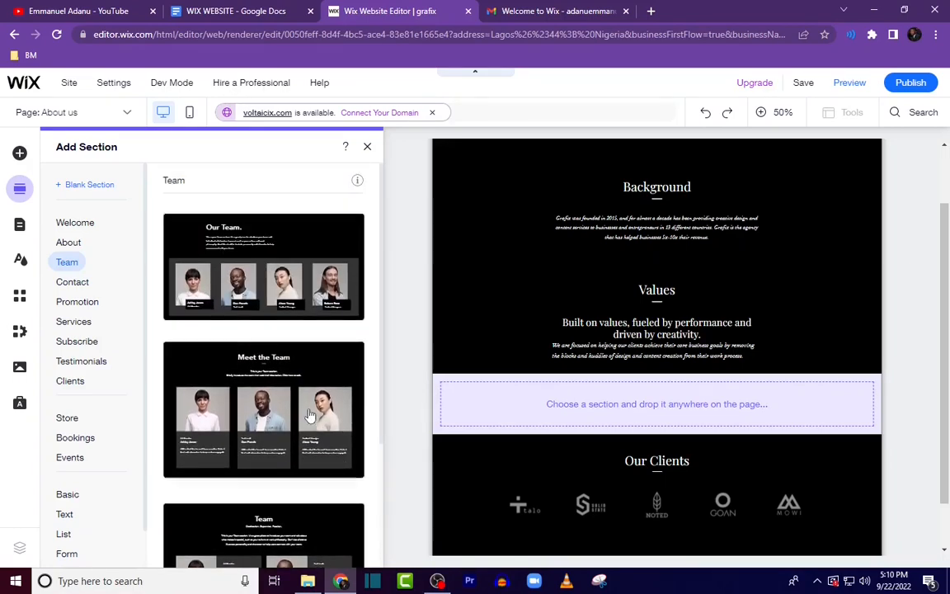
scroll(319, 435, down, 3)
scroll(256, 414, up, 3)
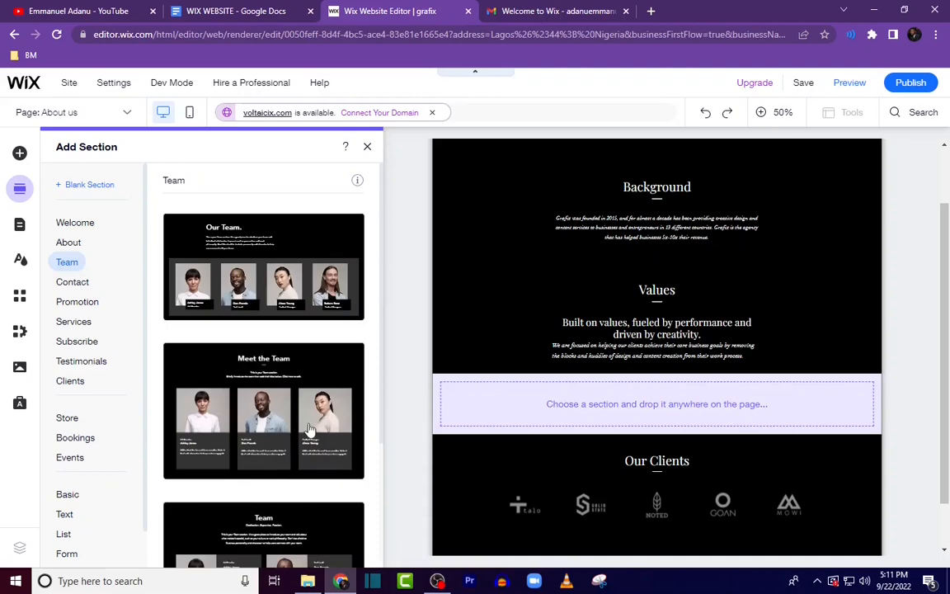
click(264, 419)
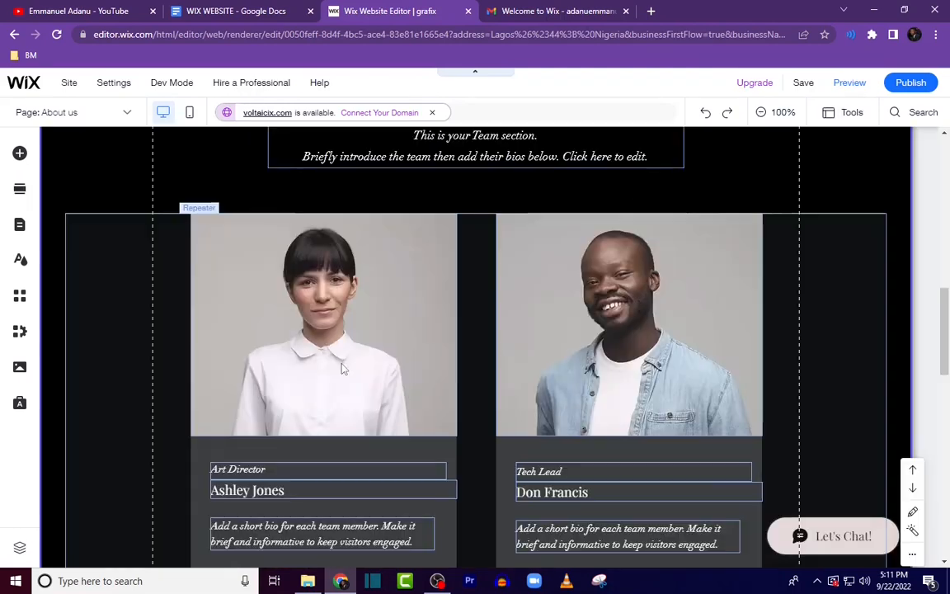
Step: Upload the three GRAFIX member photos from the Grafix Agency folder and set GRAFIX member (2).png as the first team member's image
click(393, 338)
scroll(330, 354, up, 1)
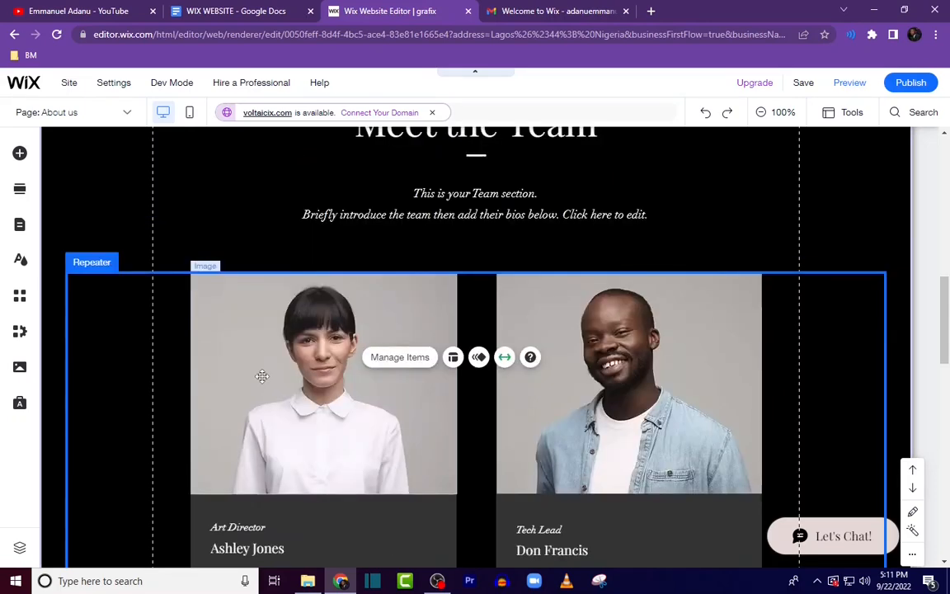
click(261, 375)
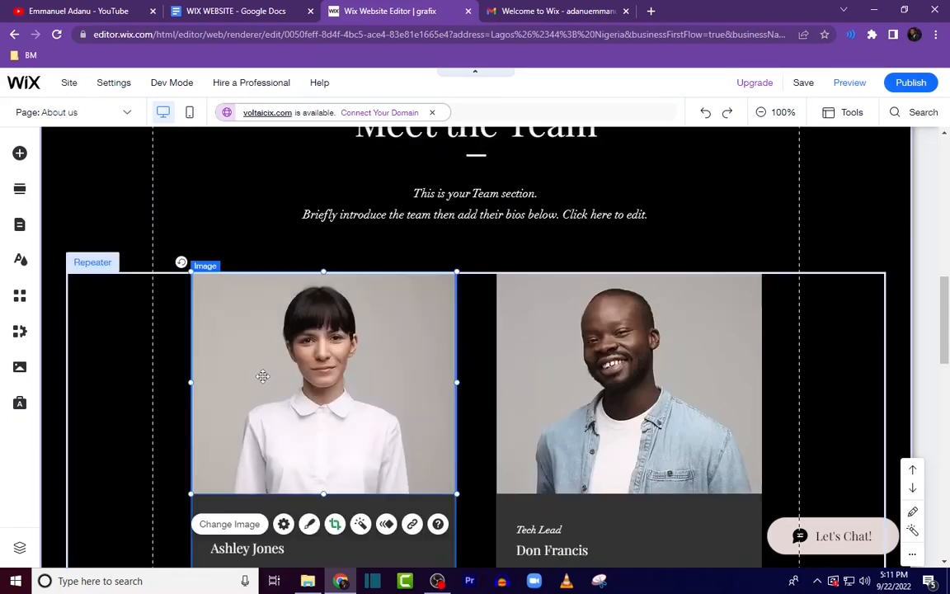
click(241, 525)
click(117, 177)
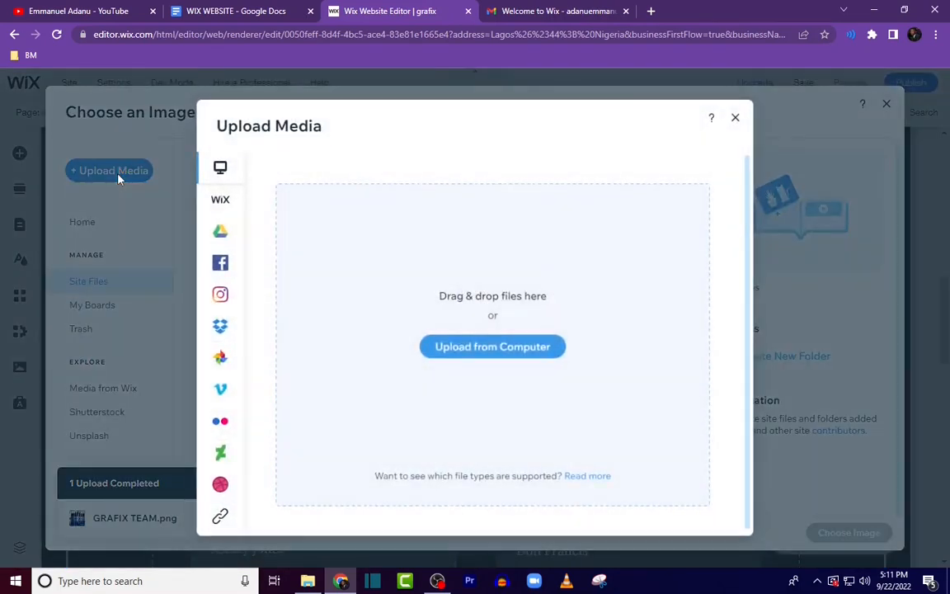
click(482, 350)
scroll(470, 182, down, 4)
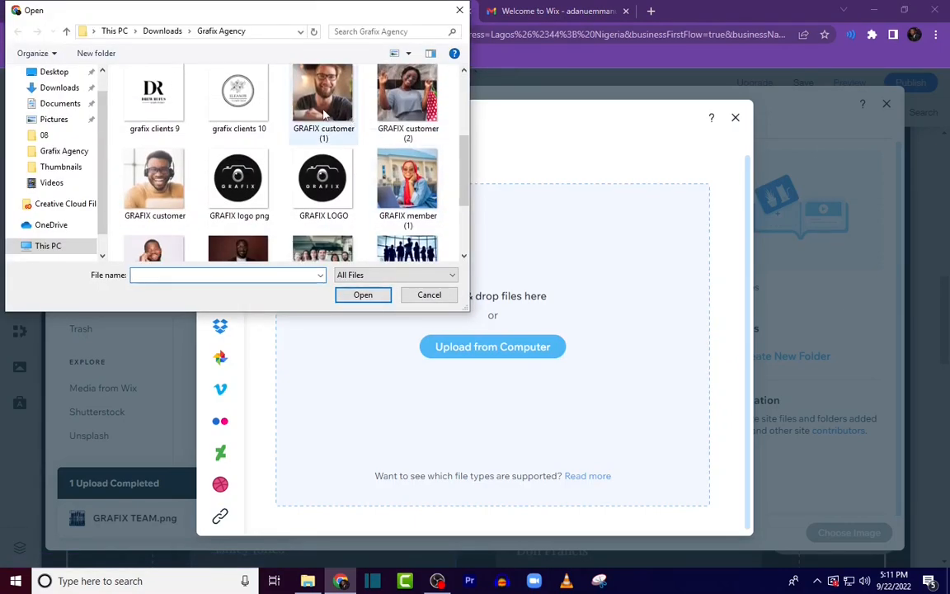
scroll(322, 113, down, 1)
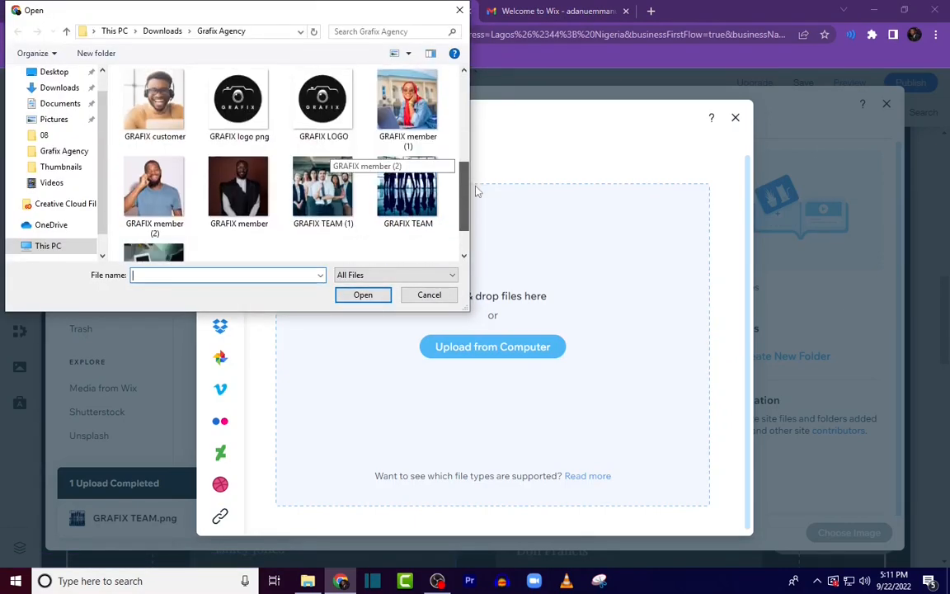
click(425, 113)
ctrl+click(154, 188)
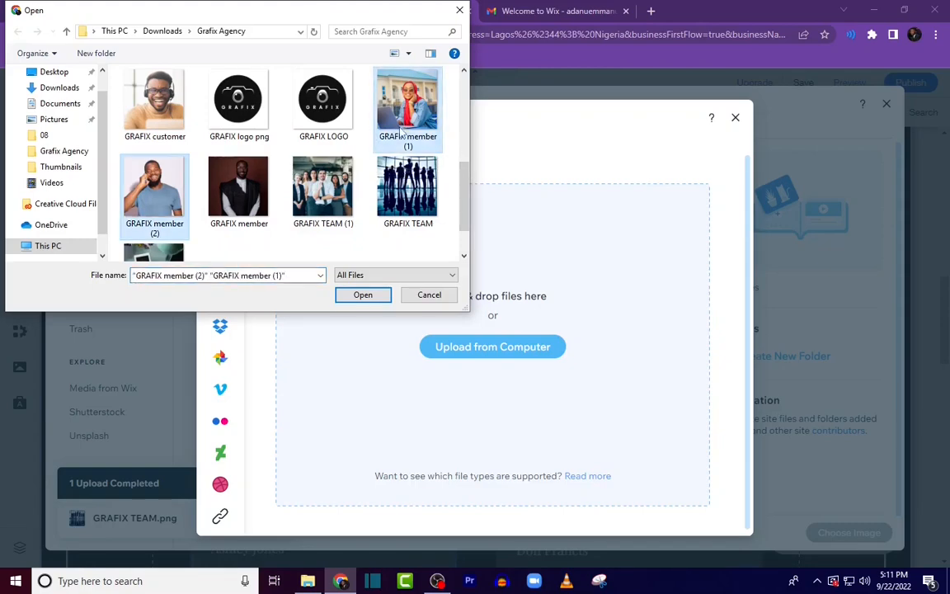
ctrl+click(238, 188)
click(353, 299)
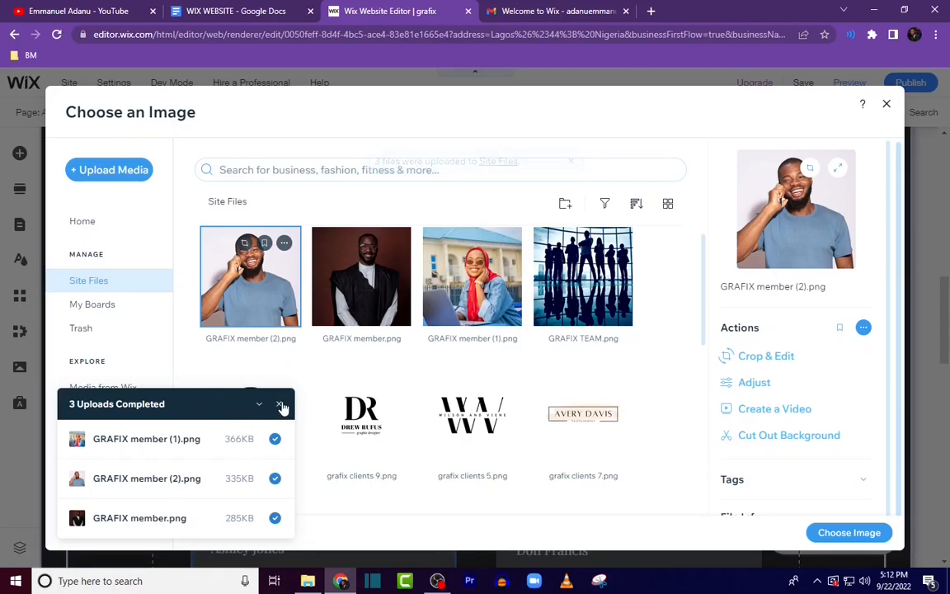
click(281, 405)
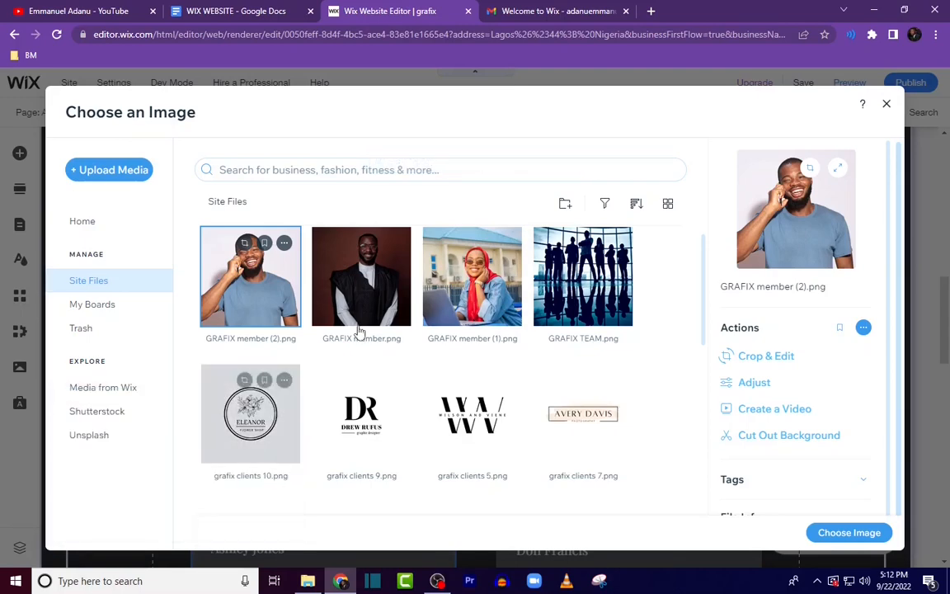
click(850, 532)
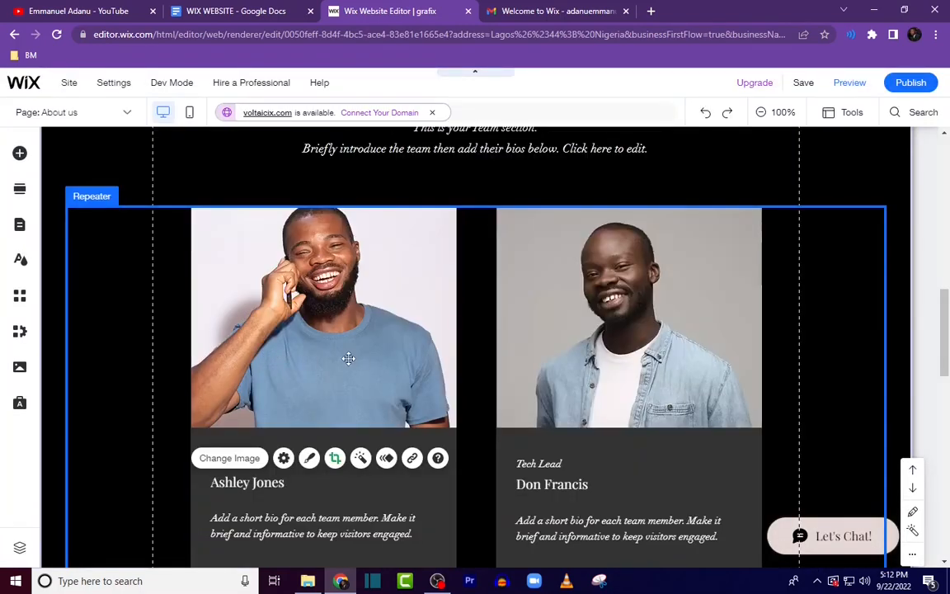
Step: Crop the first team member's photo, trimming its top and bottom edges slightly
click(348, 358)
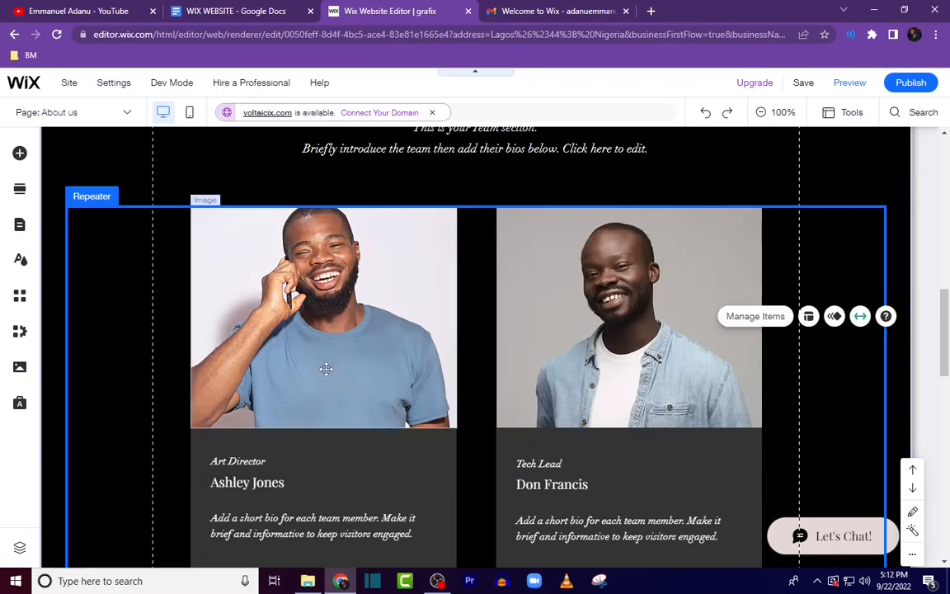
click(325, 369)
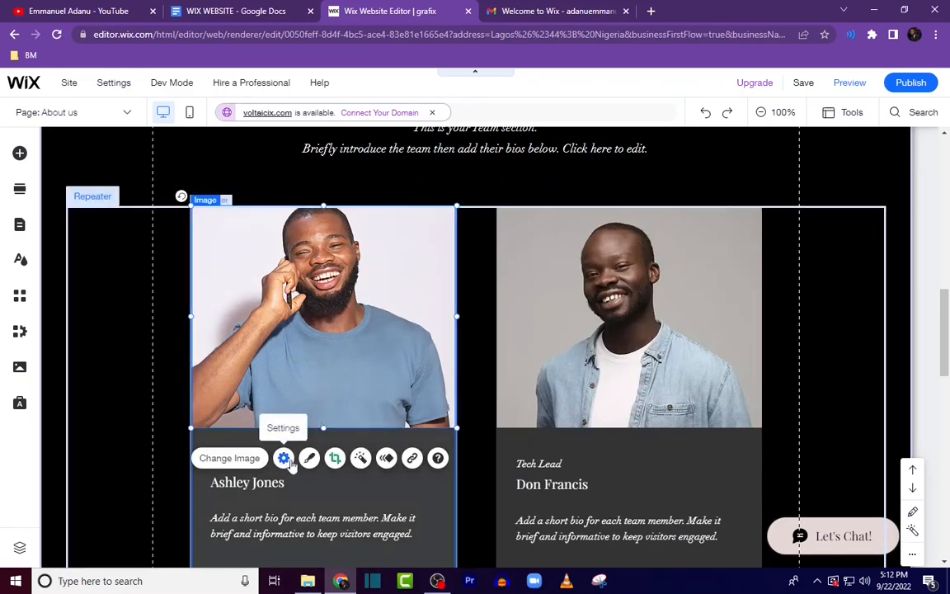
click(361, 459)
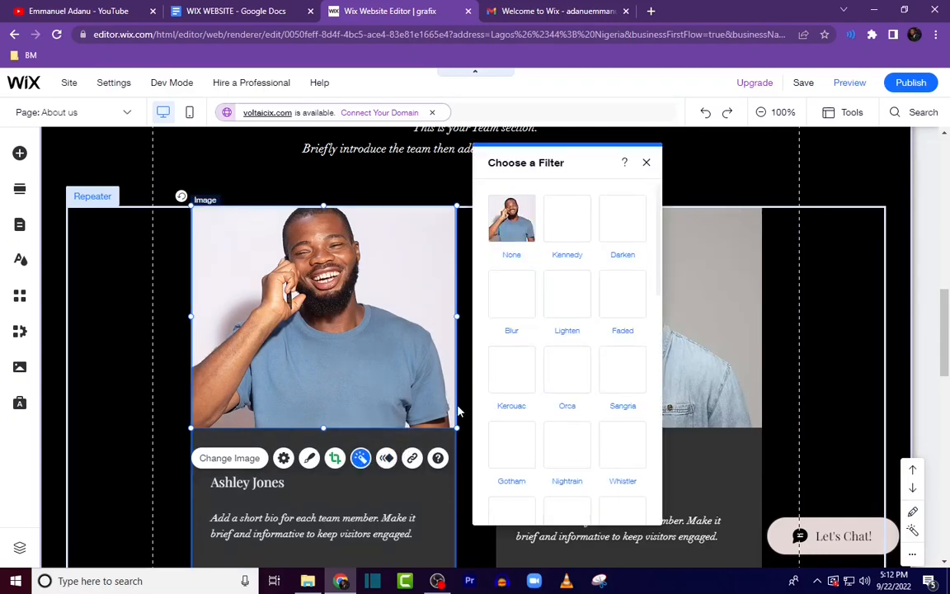
click(335, 462)
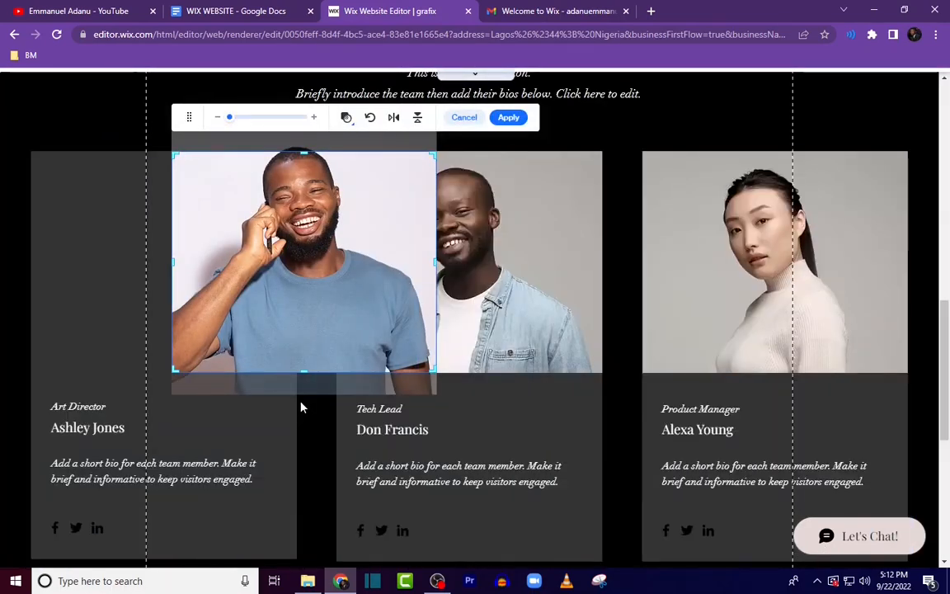
drag(304, 152, 304, 137)
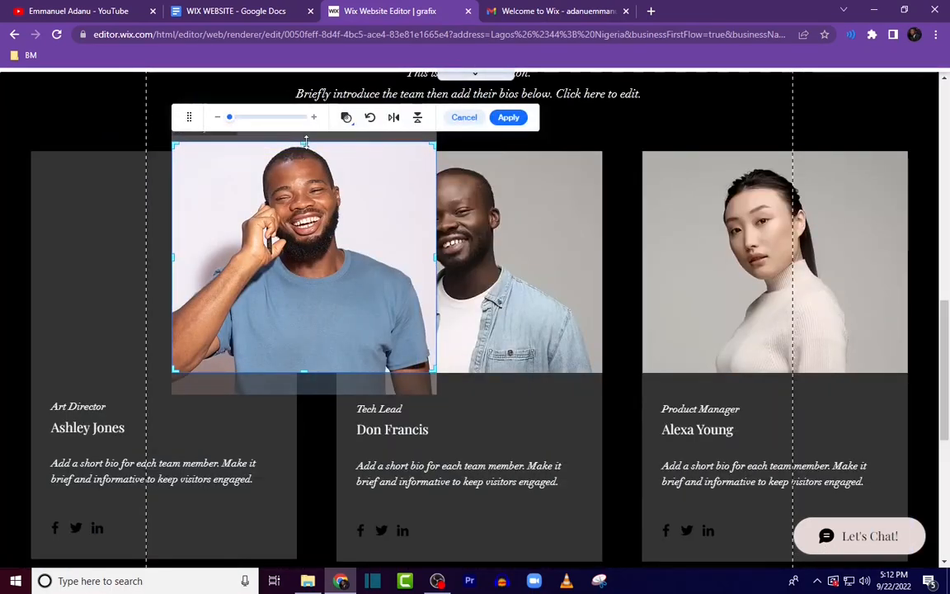
drag(306, 375, 304, 365)
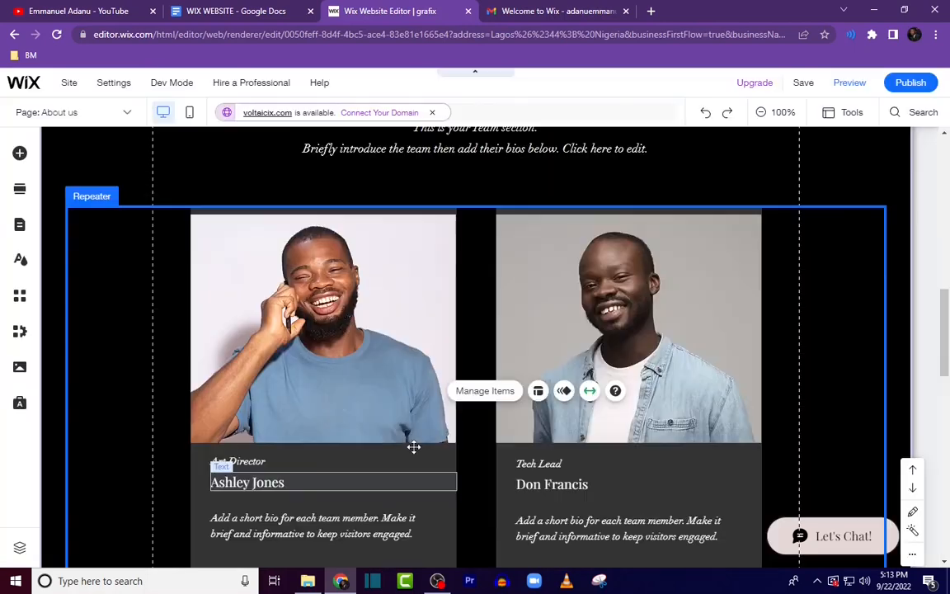
scroll(403, 451, down, 1)
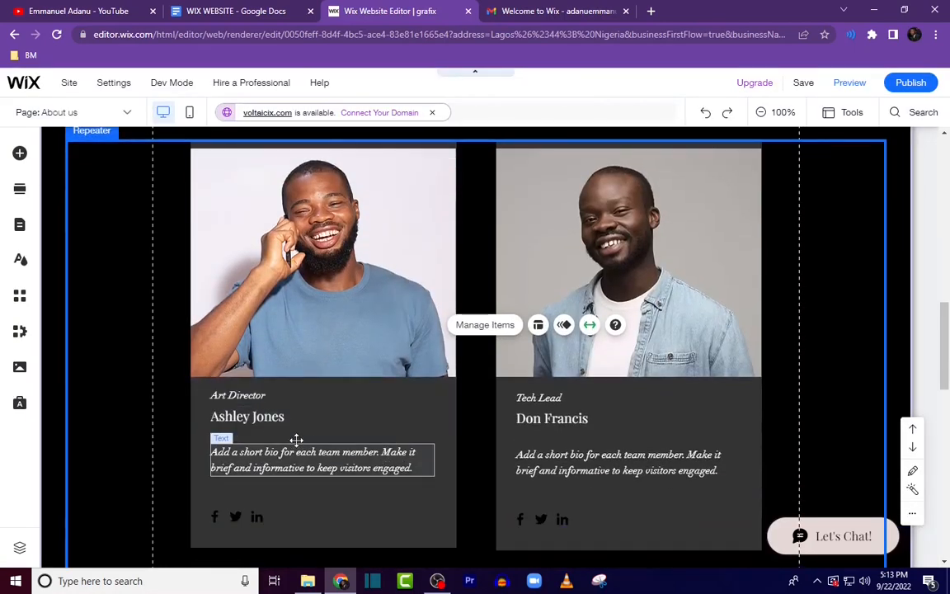
Step: Set the first member's role to CEO and name to Ciroma, taking the name from the WIX WEBSITE document
click(259, 399)
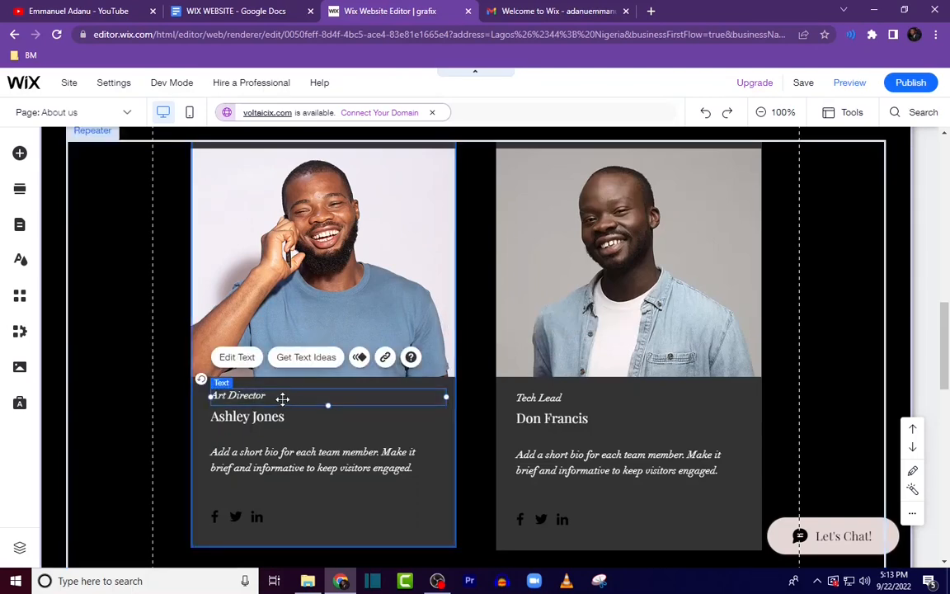
double_click(275, 396)
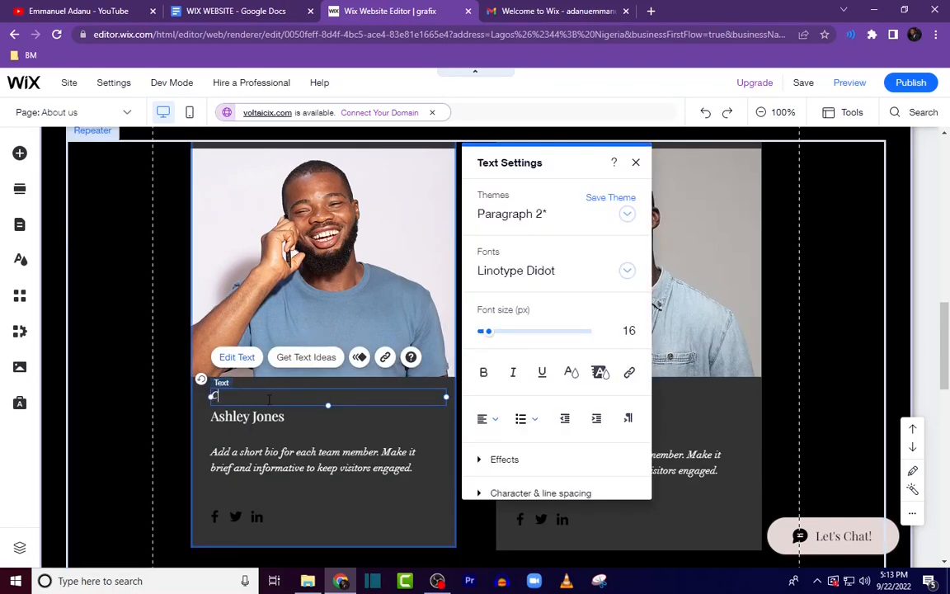
click(270, 13)
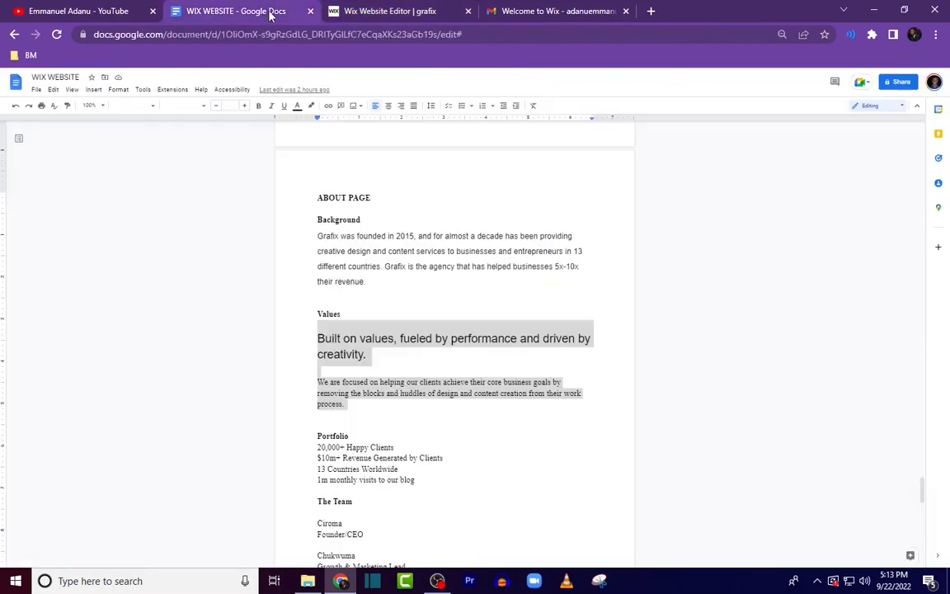
scroll(425, 330, down, 3)
click(354, 248)
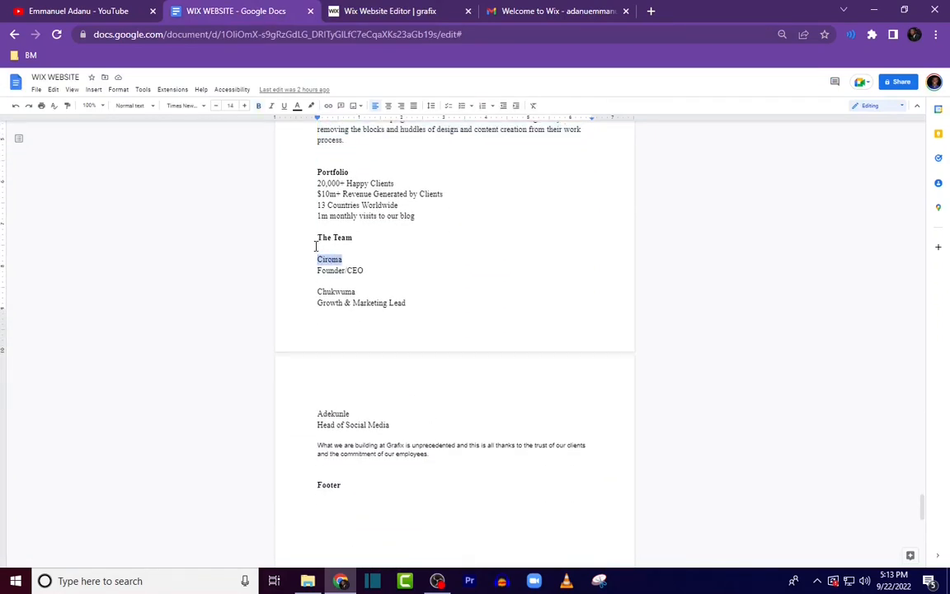
click(408, 15)
Step: Delete the placeholder bio text from the first team member's card
click(378, 457)
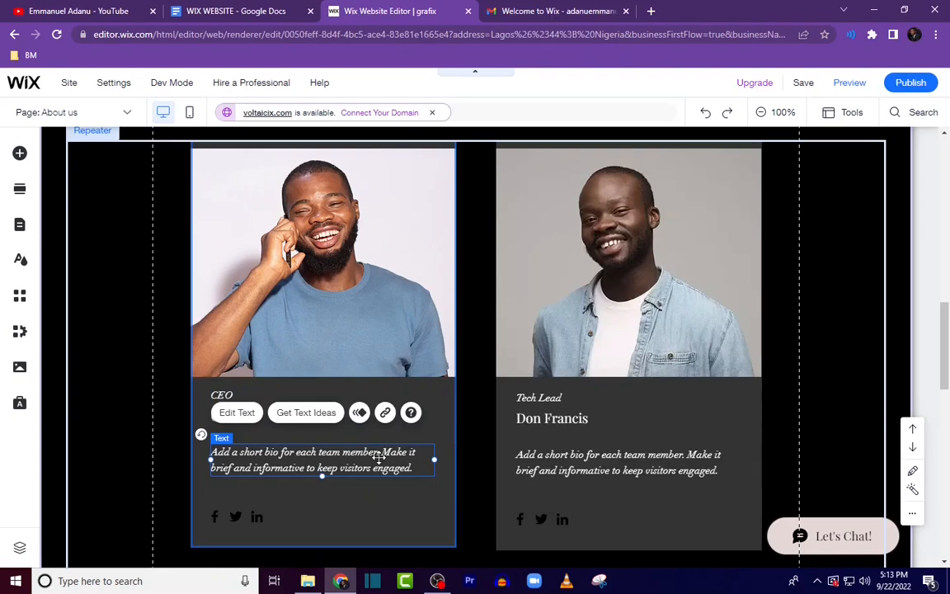
right_click(384, 460)
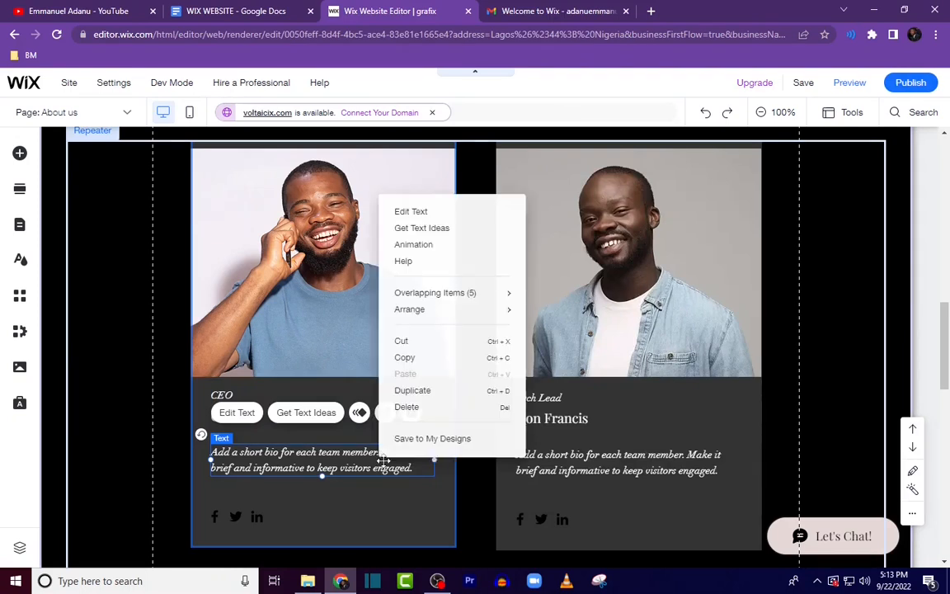
click(420, 410)
Step: Move the first card's social icons up to sit just below the member's name
scroll(256, 462, down, 1)
click(256, 433)
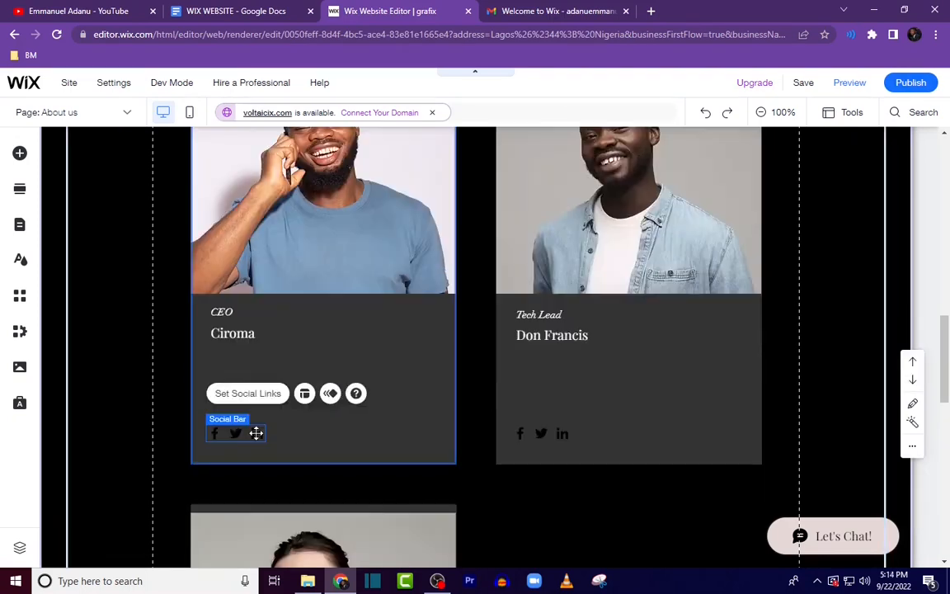
drag(257, 429, 256, 364)
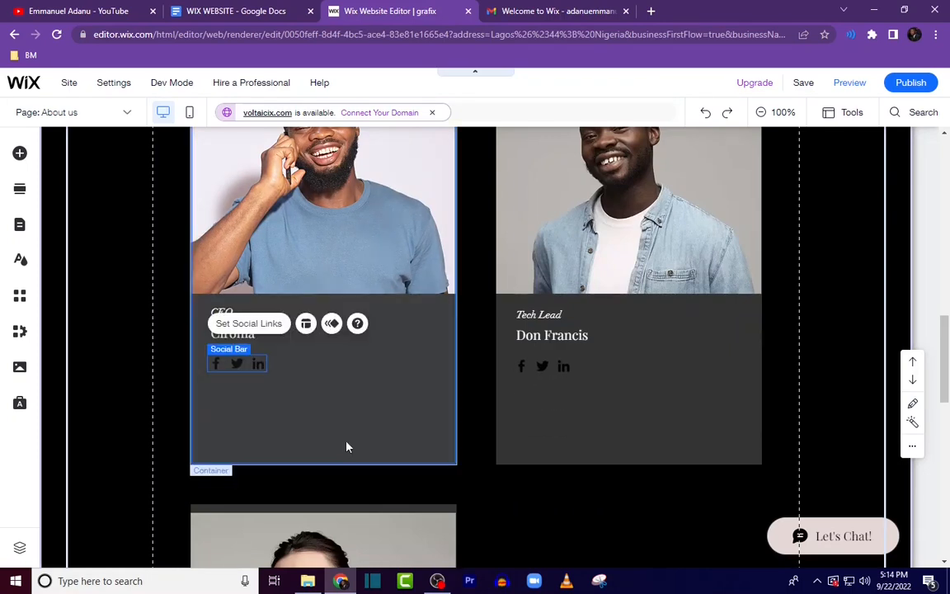
Step: Shorten the team member cards by raising the container's bottom edge
click(337, 460)
drag(341, 447, 347, 393)
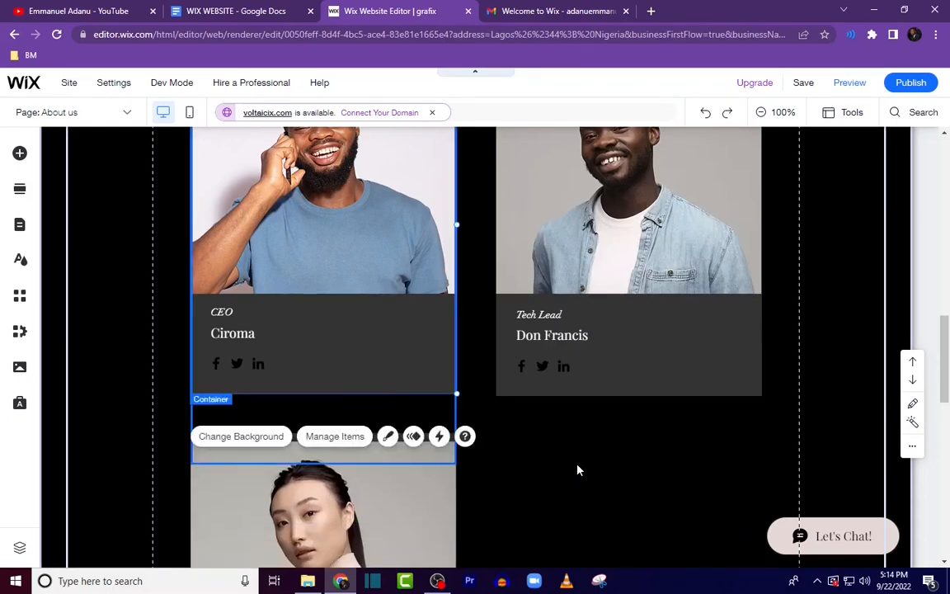
click(562, 436)
scroll(561, 354, up, 2)
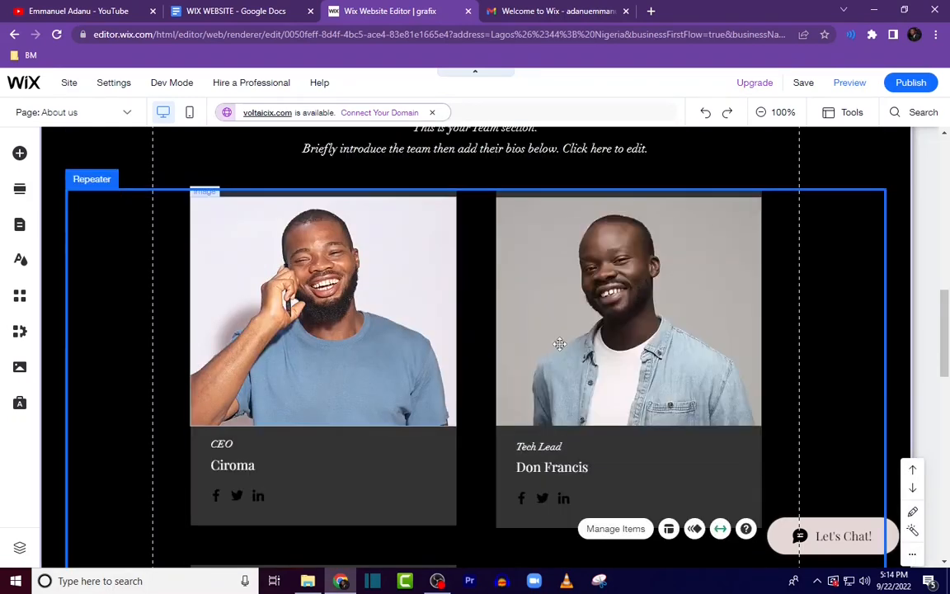
Step: Replace the second team member's photo with GRAFIX member (1).png from the site files
click(633, 329)
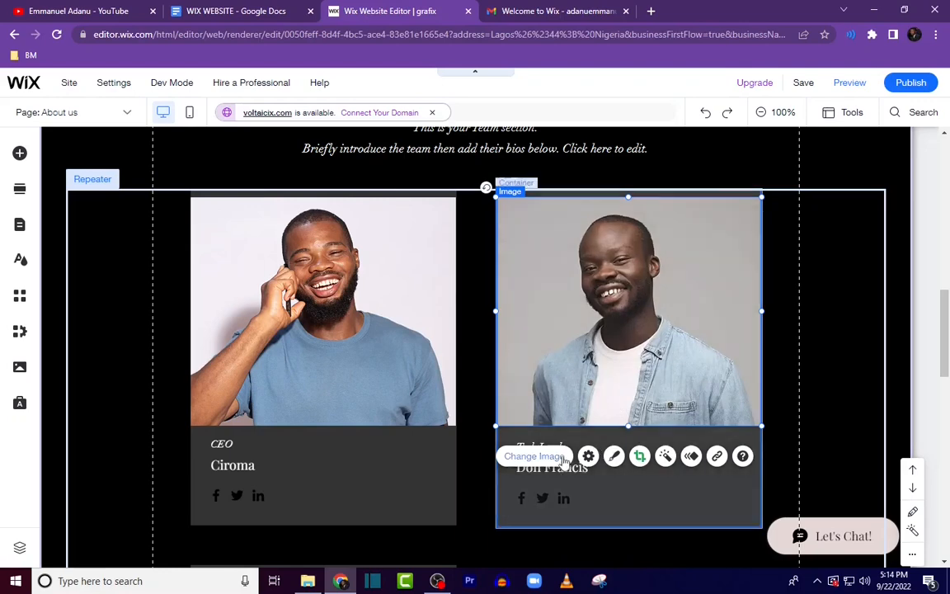
click(535, 456)
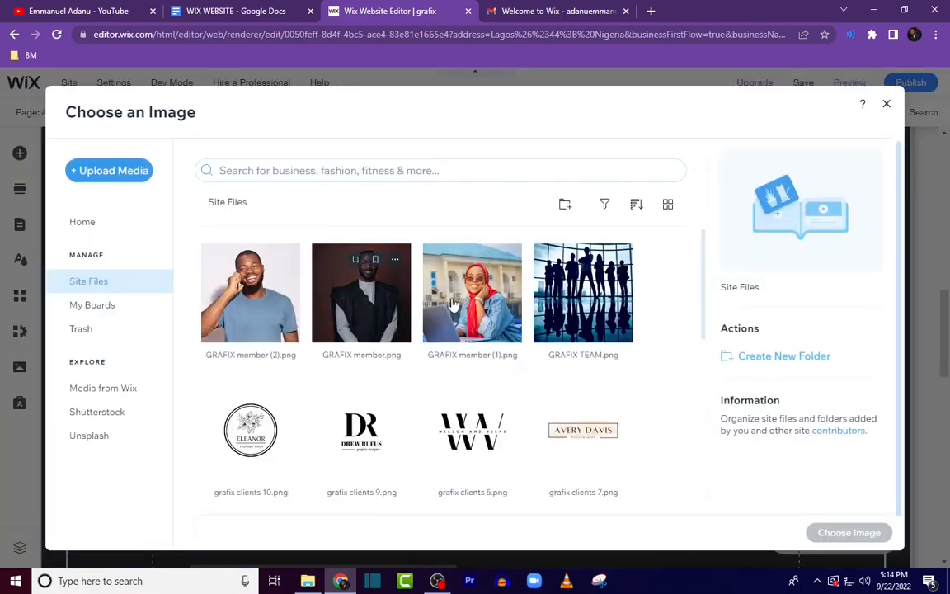
click(452, 302)
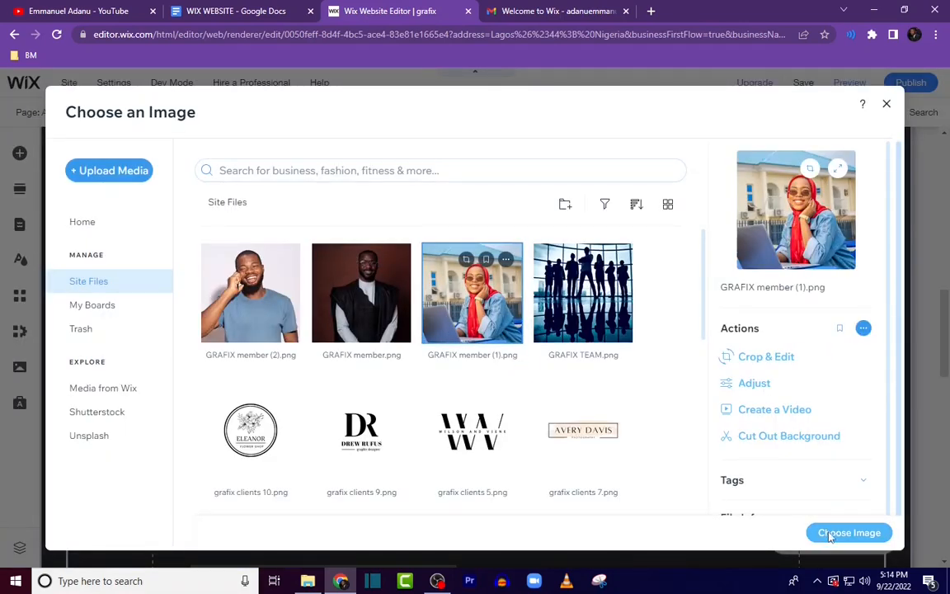
click(848, 533)
Step: Set the second member's name to Chukwuma, copied from the WIX WEBSITE document
click(235, 11)
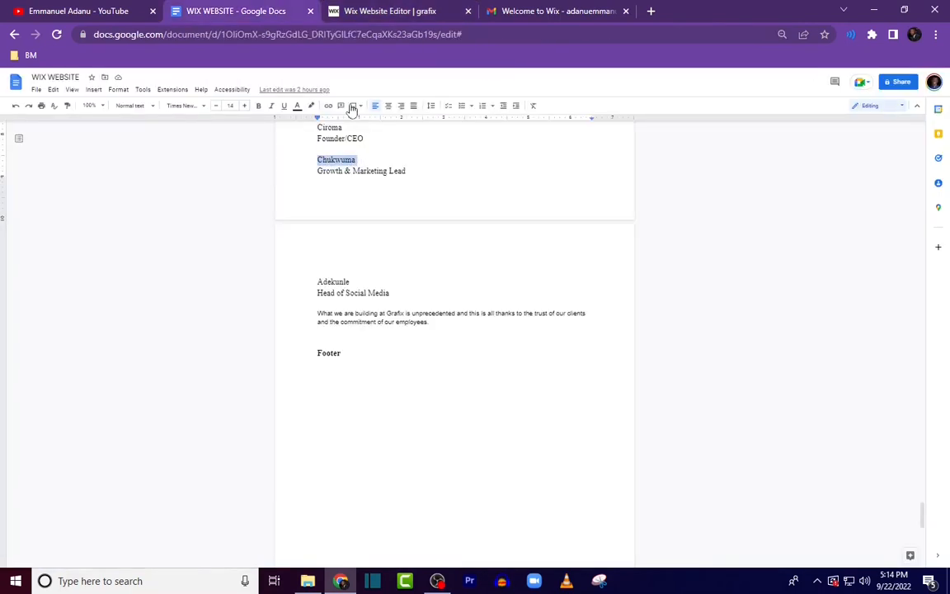
click(406, 8)
double_click(555, 469)
text(Chukwuma)
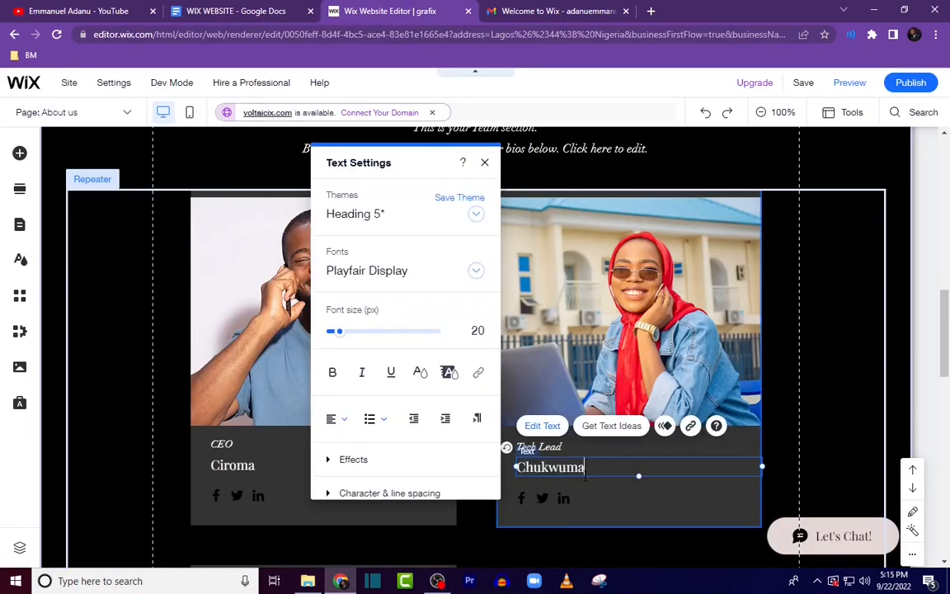
Step: Set the second member's role to Growth & Marketing Lead, copied from the WIX WEBSITE document
click(235, 11)
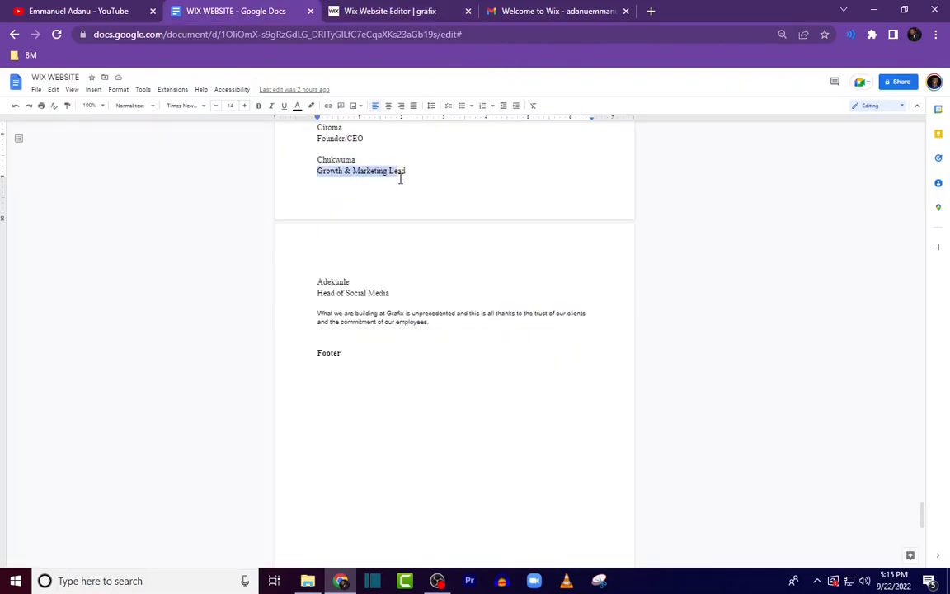
click(382, 11)
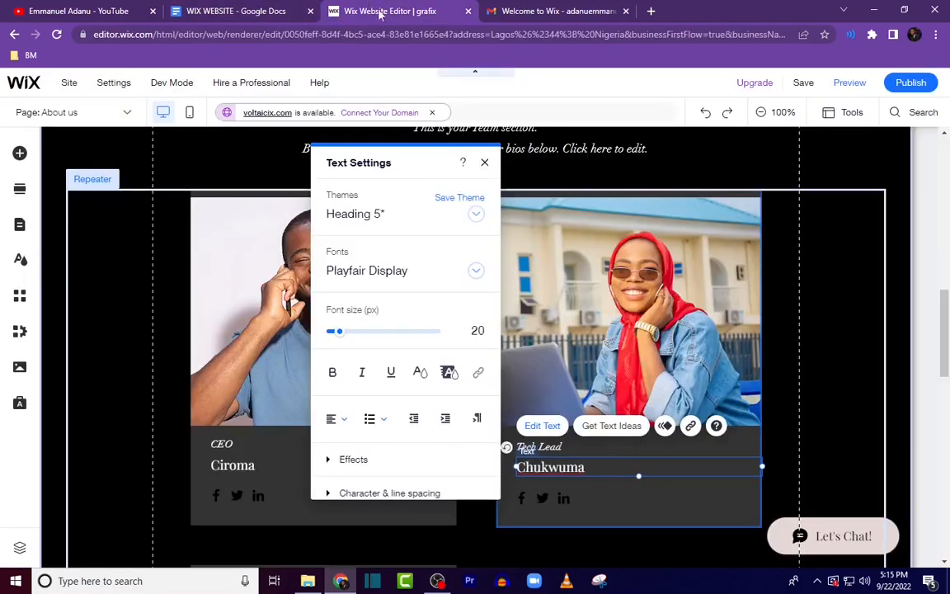
click(536, 447)
double_click(566, 450)
text(Growth & Marketing Lead)
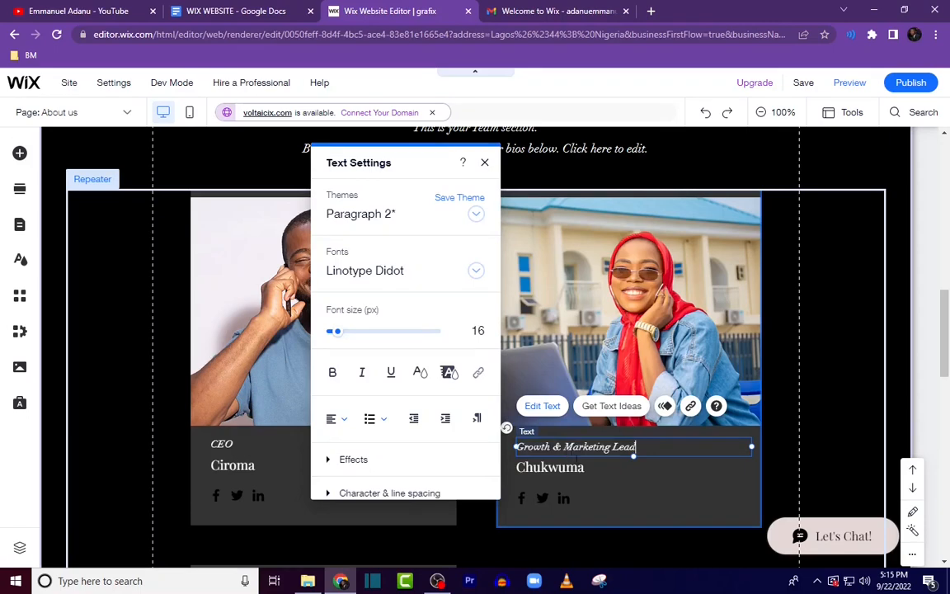
click(510, 429)
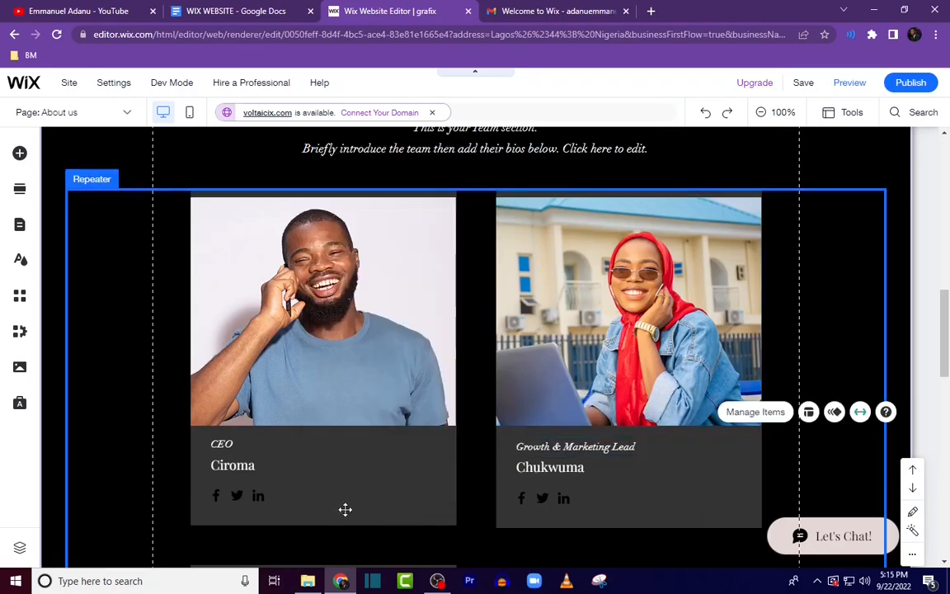
Step: Replace the third team member's photo with GRAFIX member.png from the site files
scroll(345, 509, down, 3)
scroll(835, 400, down, 2)
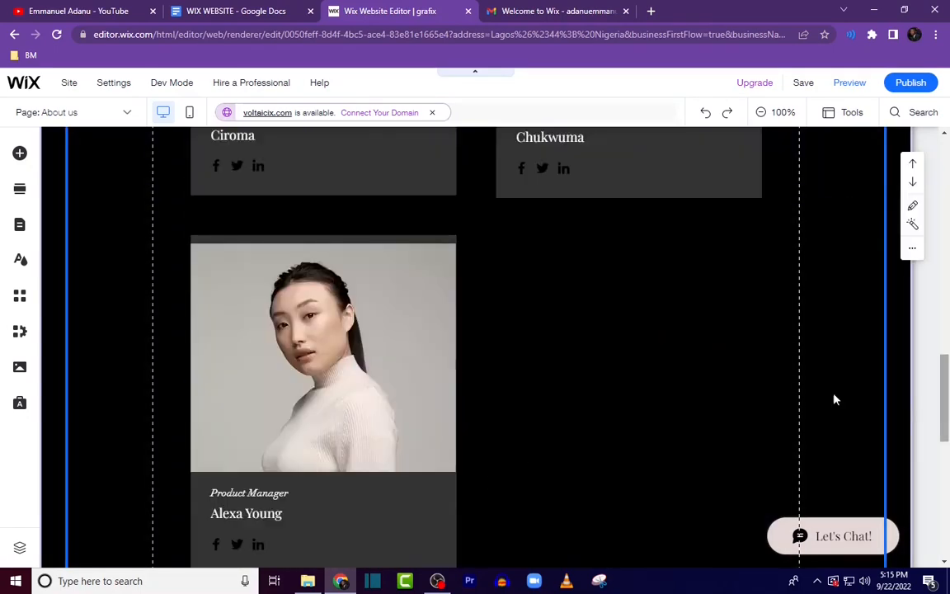
scroll(502, 445, down, 1)
click(343, 310)
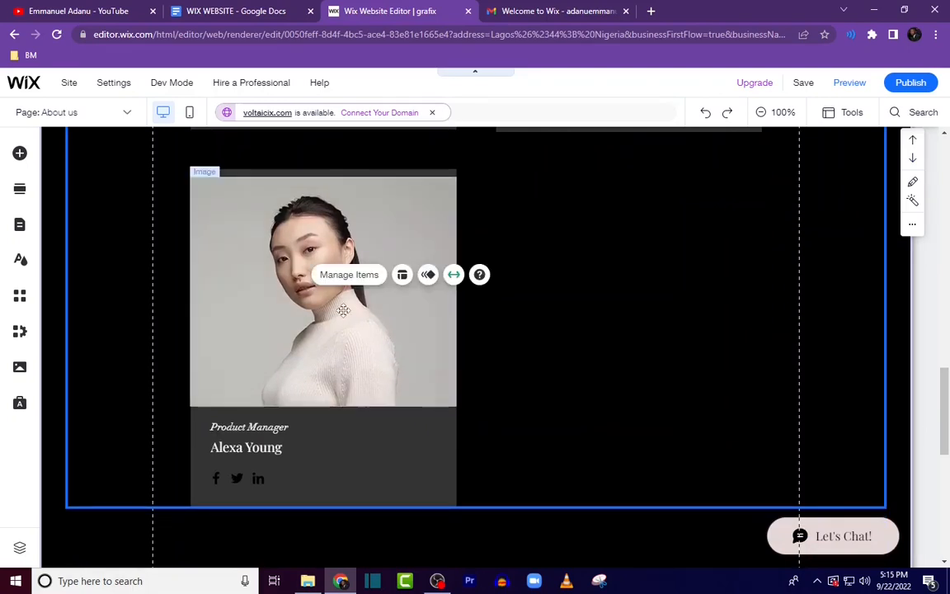
click(343, 310)
click(229, 435)
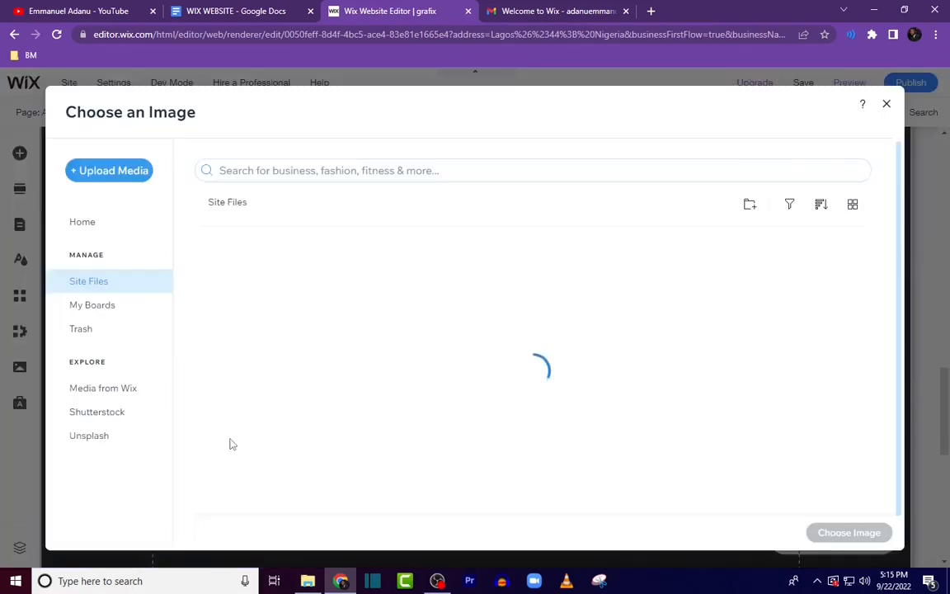
click(347, 296)
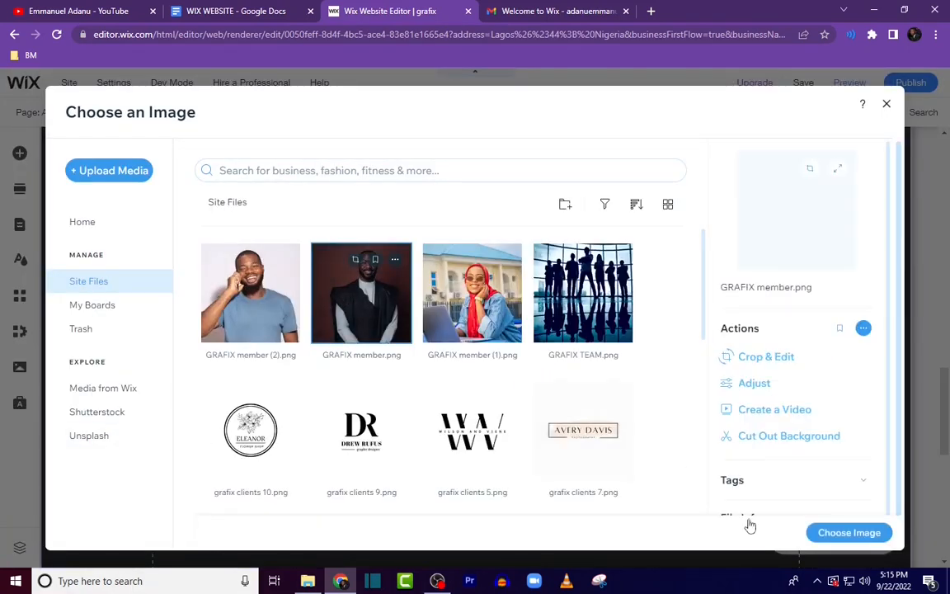
click(850, 533)
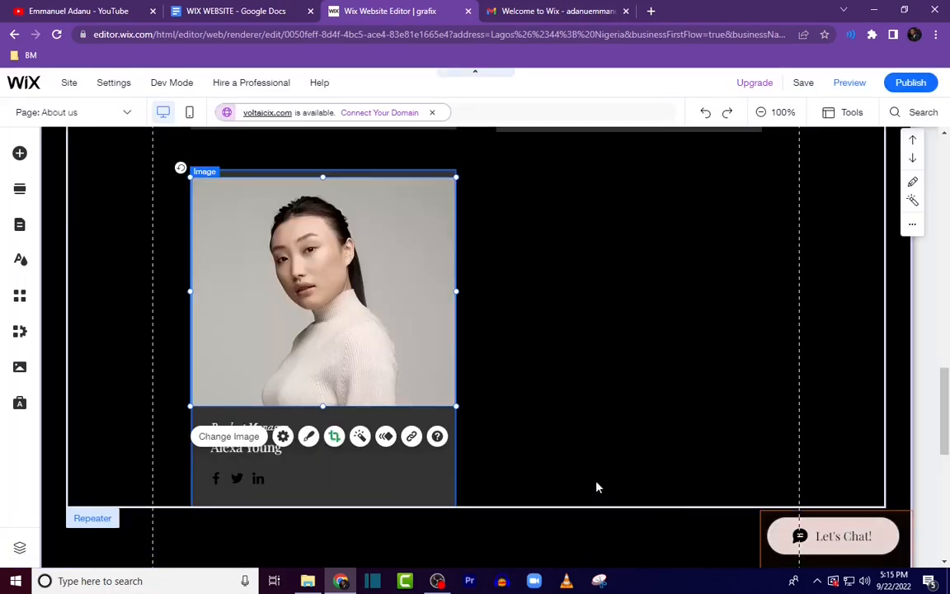
Step: Copy the name Adekunle from the WIX WEBSITE document and set it as the third member's name
click(245, 13)
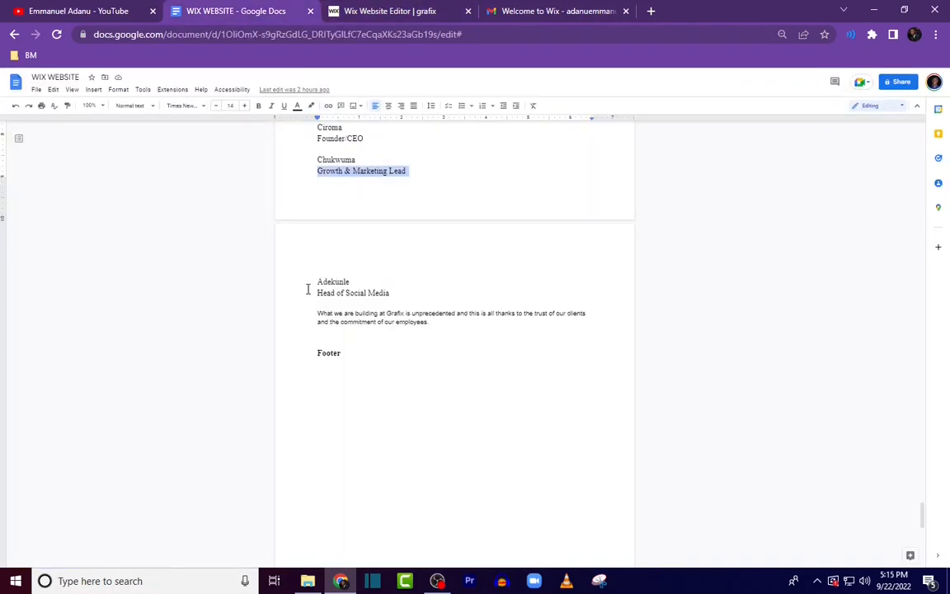
drag(312, 282, 360, 281)
key(ctrl+c)
click(395, 11)
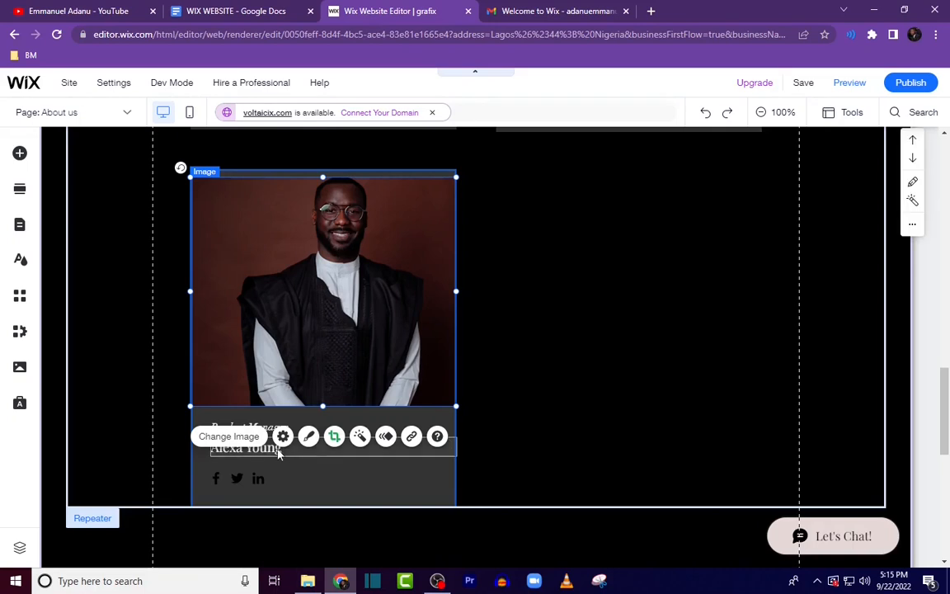
double_click(244, 448)
key(ctrl+v)
Step: Set the third member's role to Head of Social Media, copied from the WIX WEBSITE document
click(239, 12)
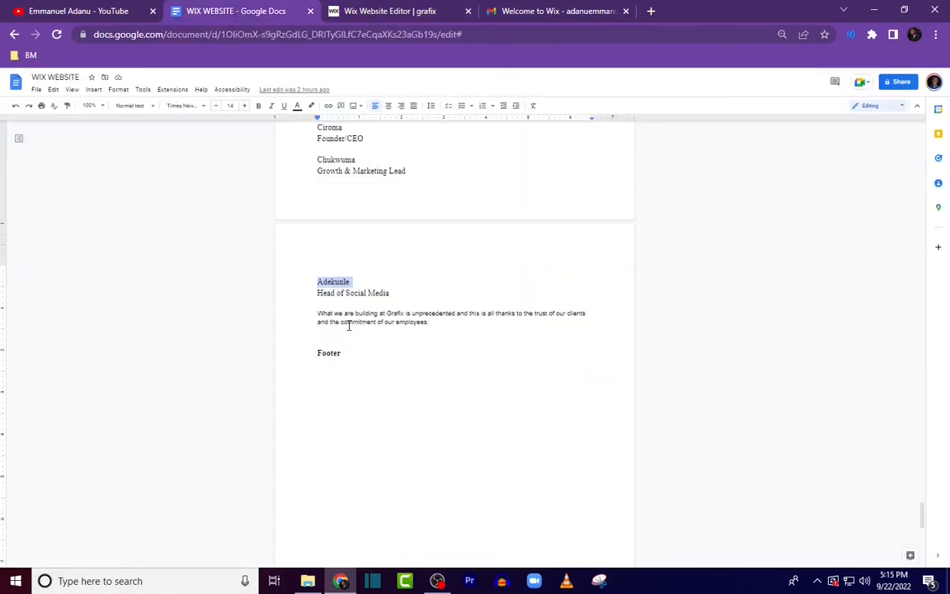
drag(311, 293, 371, 301)
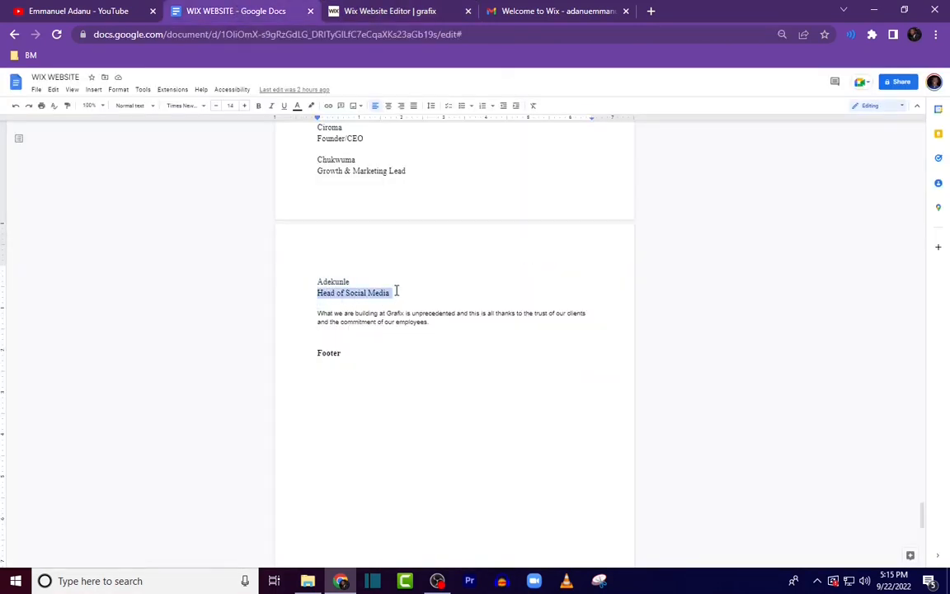
click(398, 12)
click(263, 426)
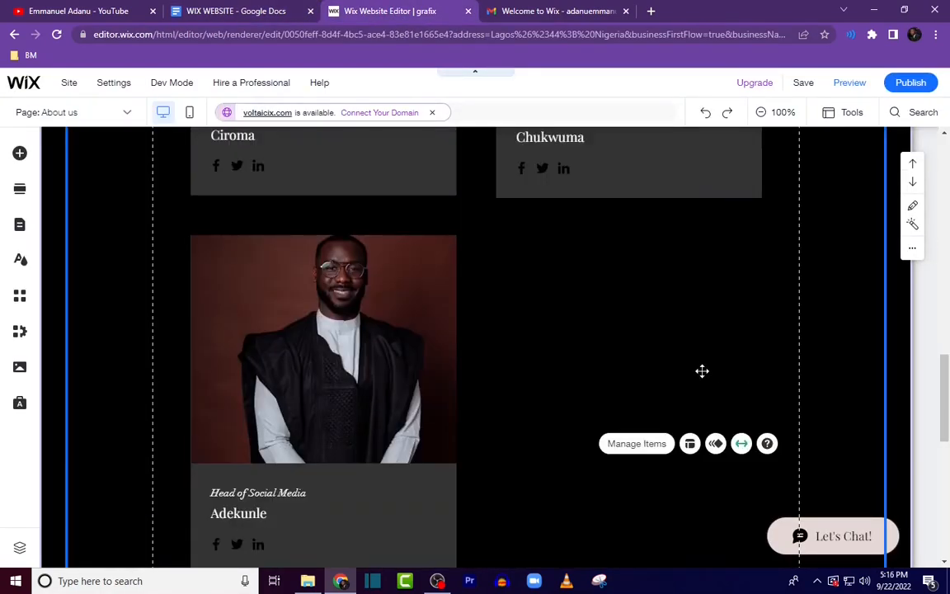
Step: Delete the placeholder introduction text under the Meet the Team heading
scroll(703, 371, up, 3)
scroll(694, 346, up, 4)
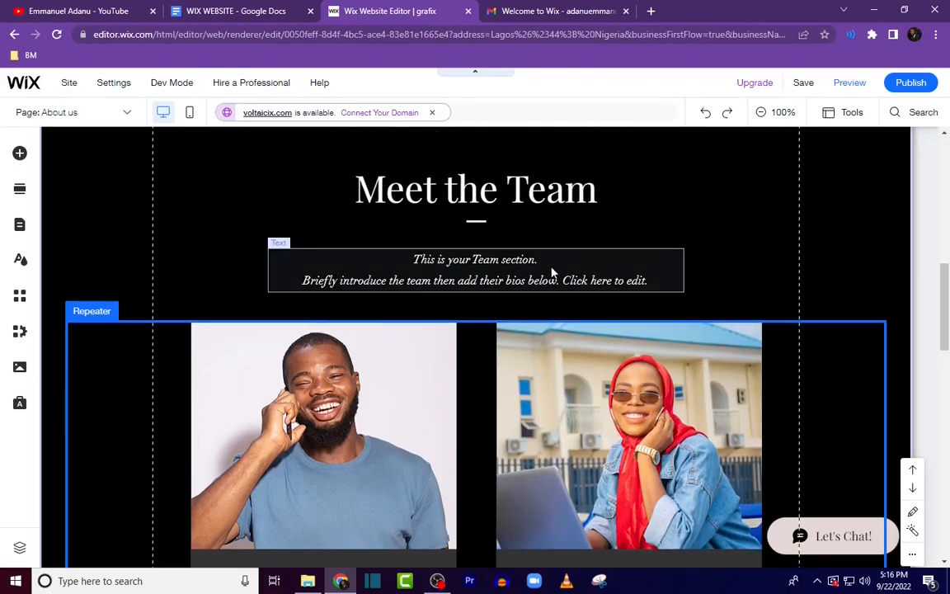
right_click(559, 274)
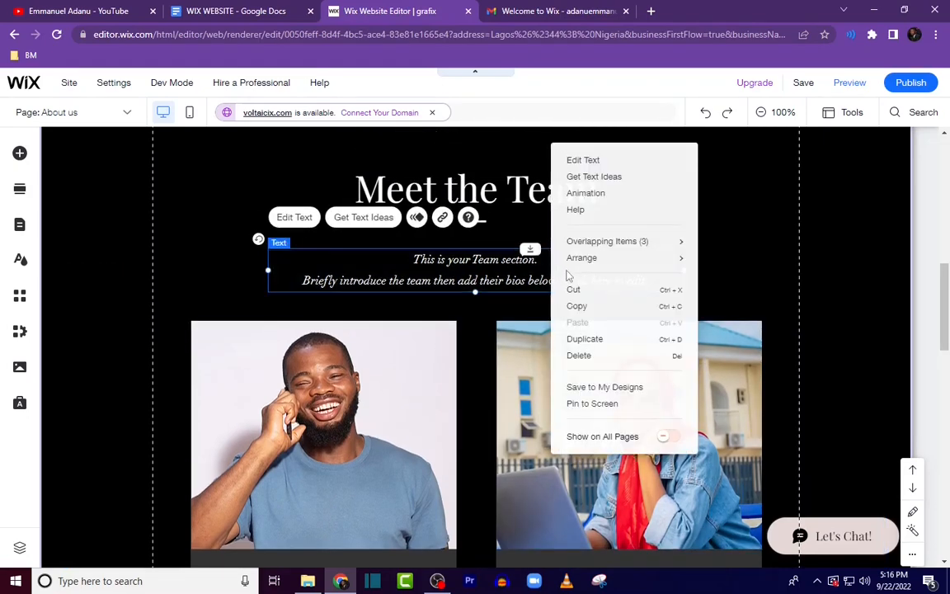
click(592, 357)
Step: Move the team member repeater up closer to the Meet the Team heading
scroll(724, 434, down, 6)
scroll(721, 443, up, 5)
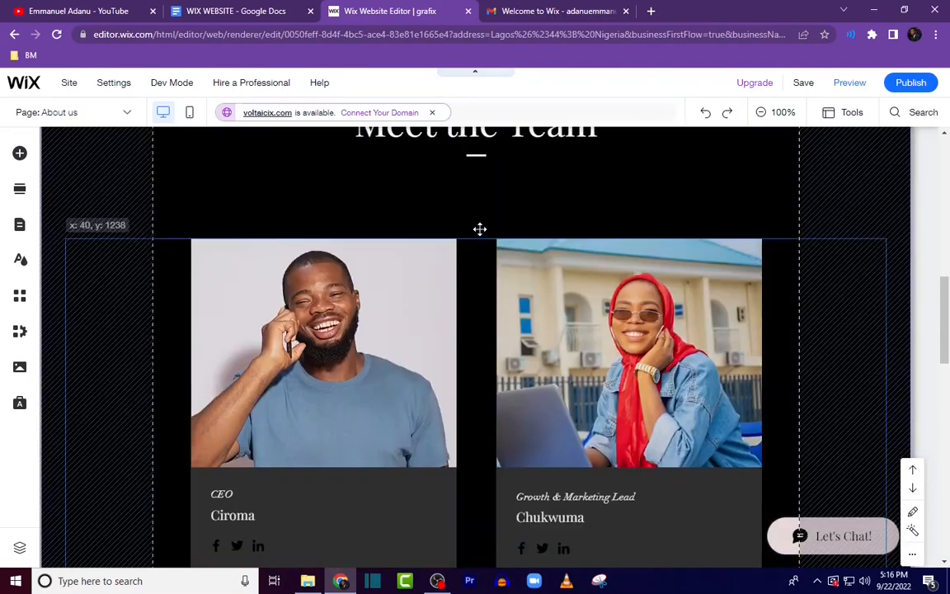
drag(480, 229, 480, 174)
Step: Reduce the Team section's height by raising its bottom edge to just below the last member card
scroll(487, 234, up, 2)
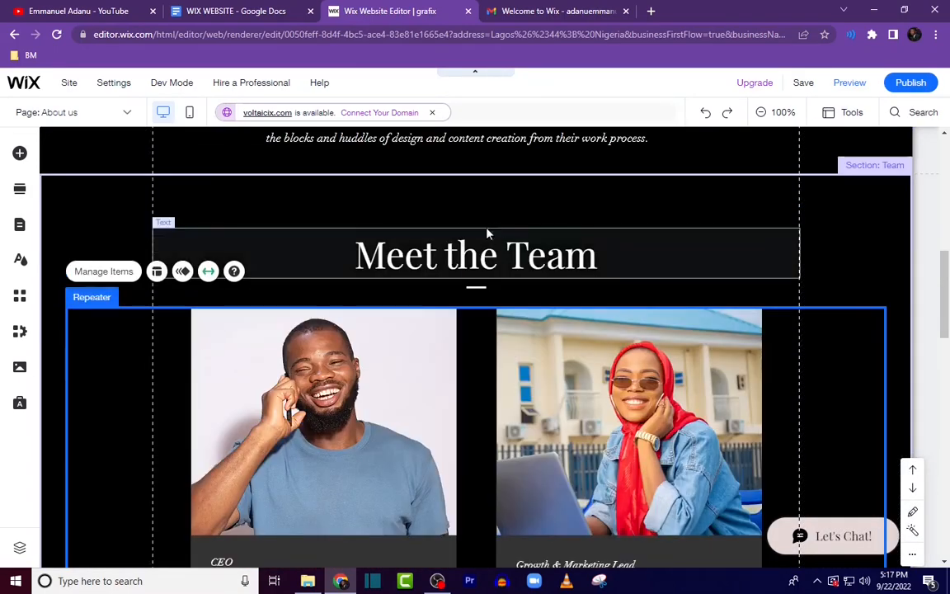
drag(946, 309, 947, 472)
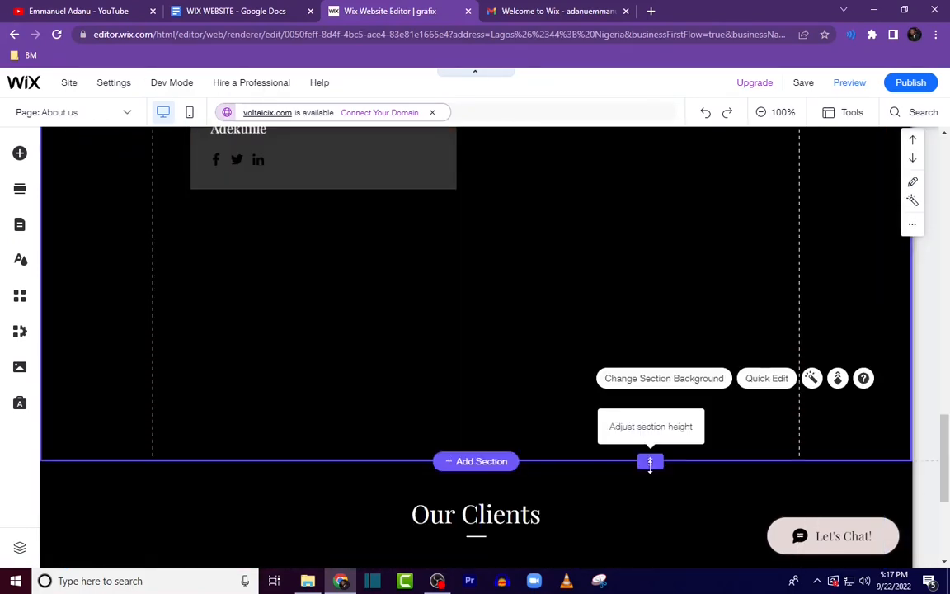
drag(650, 464, 616, 197)
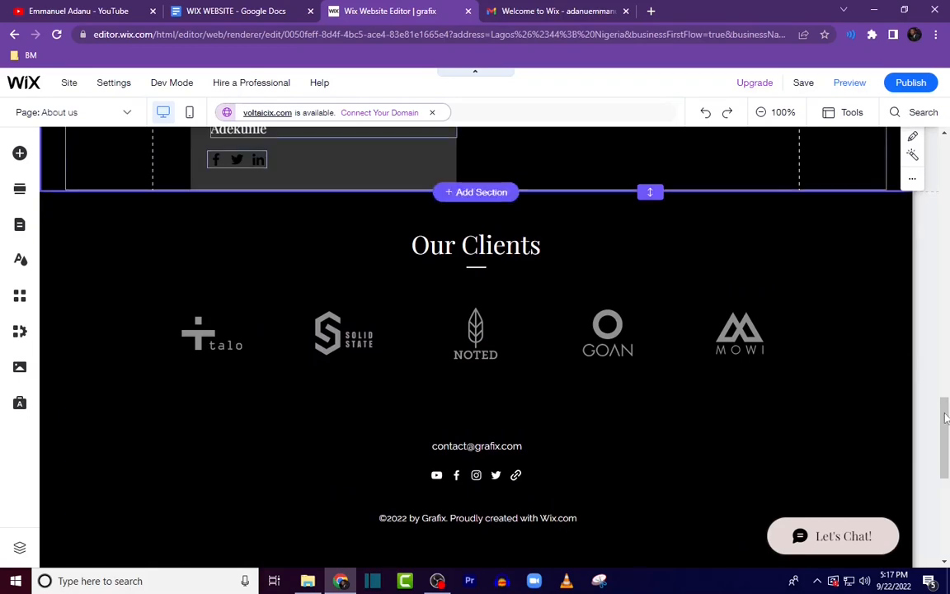
Step: Review the resized Team section and the Clients section below it
scroll(941, 395, up, 5)
scroll(545, 452, up, 2)
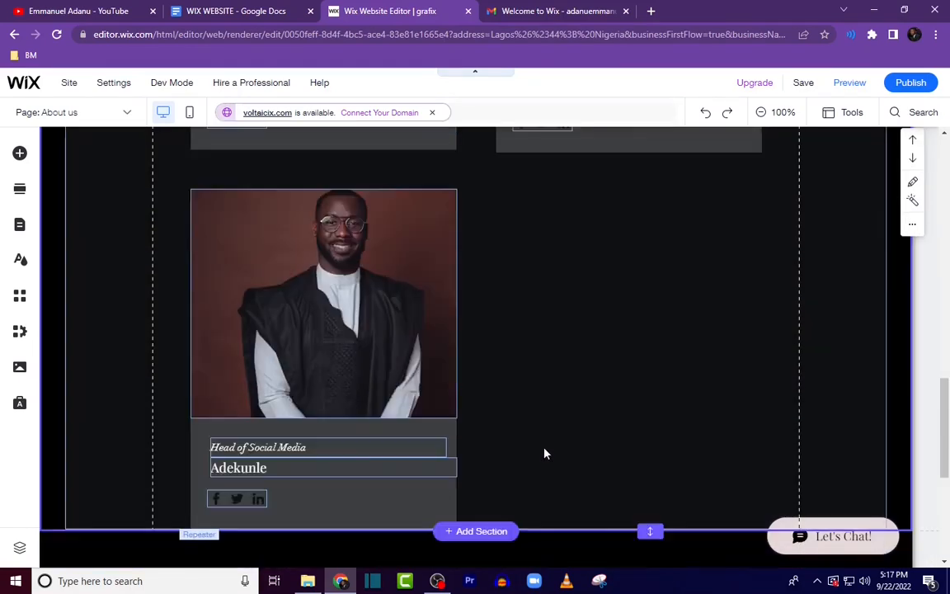
scroll(553, 466, down, 2)
scroll(508, 462, down, 2)
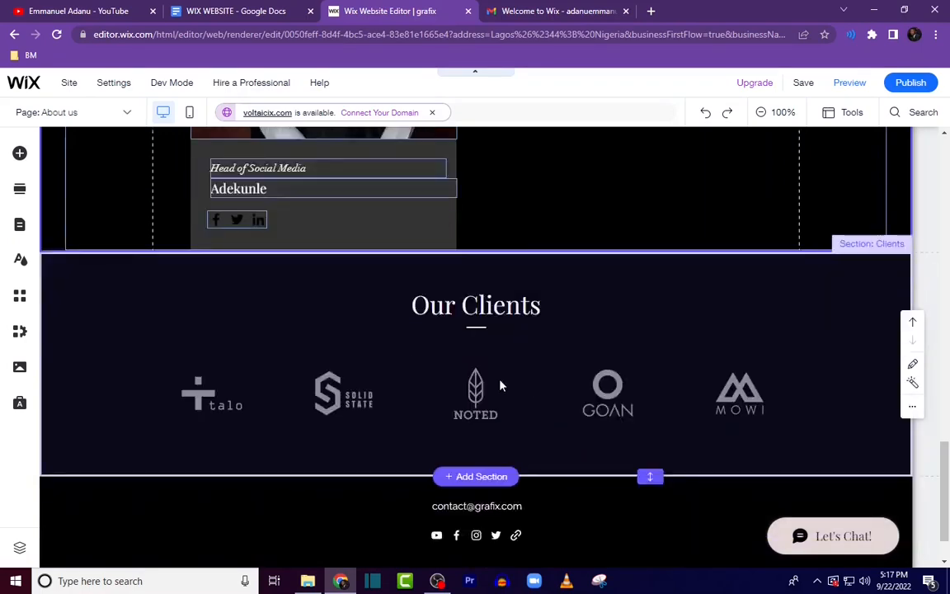
scroll(647, 461, up, 5)
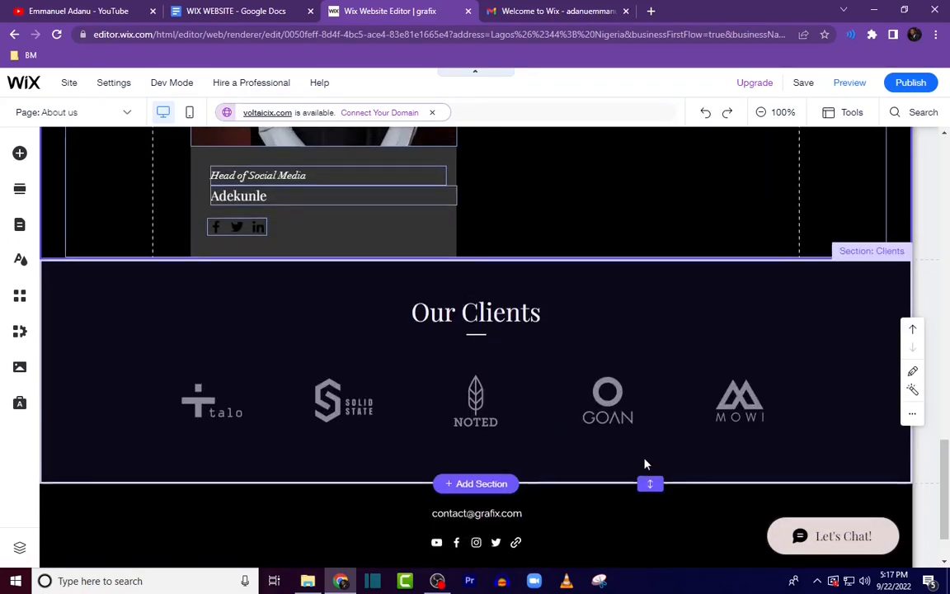
scroll(646, 468, down, 6)
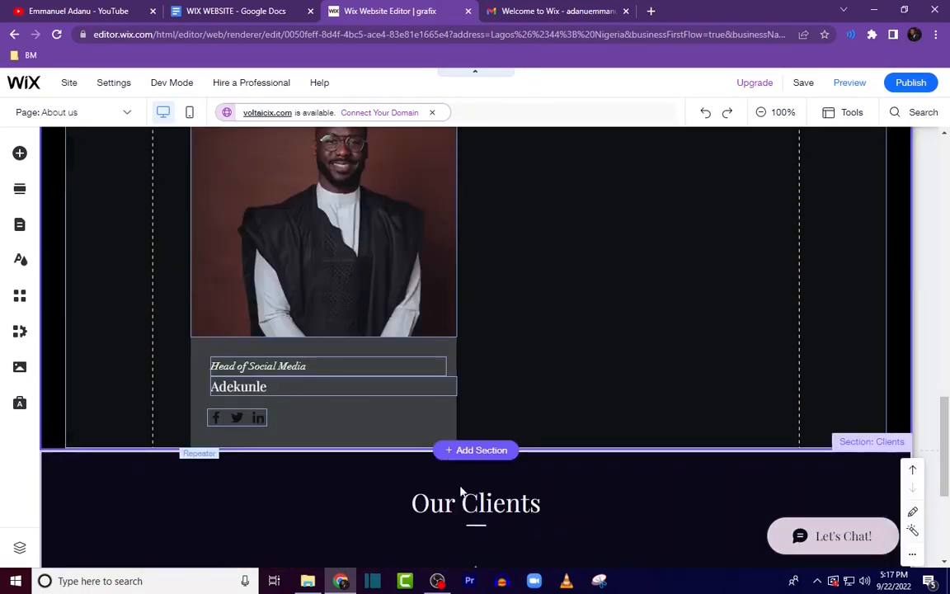
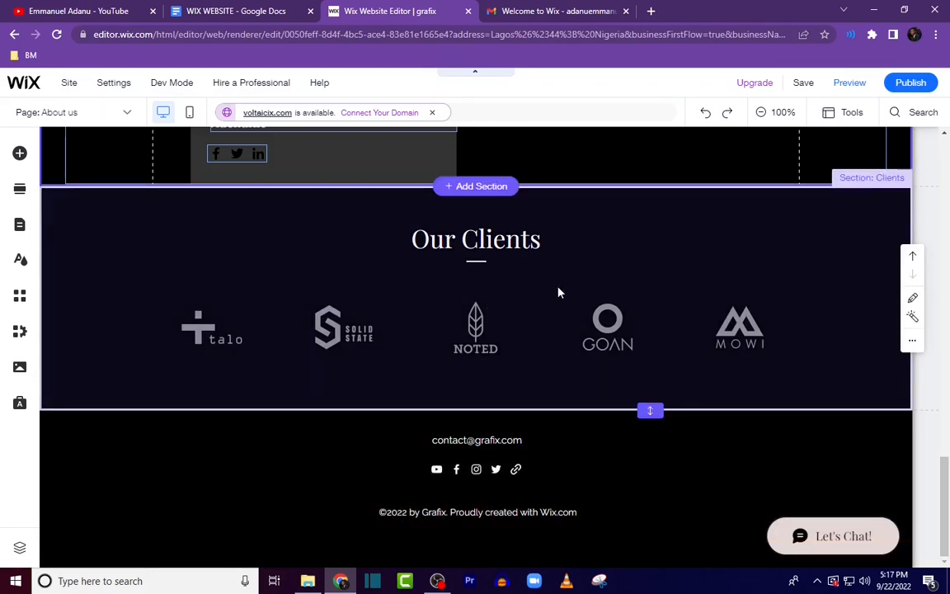
Step: Delete the Our Clients section from the About page
click(913, 339)
click(832, 382)
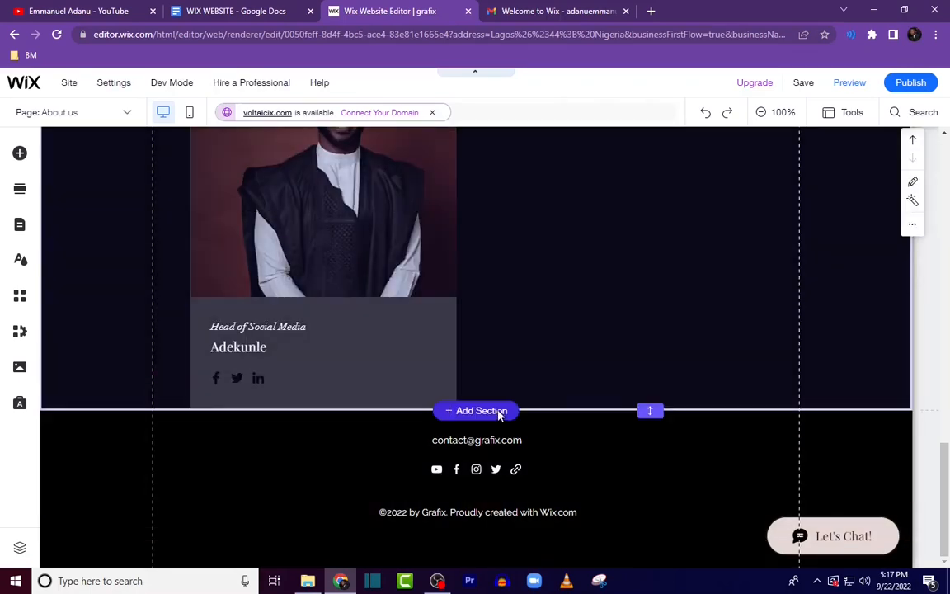
Step: Add a three-column Testimonials section below the Team section
click(499, 415)
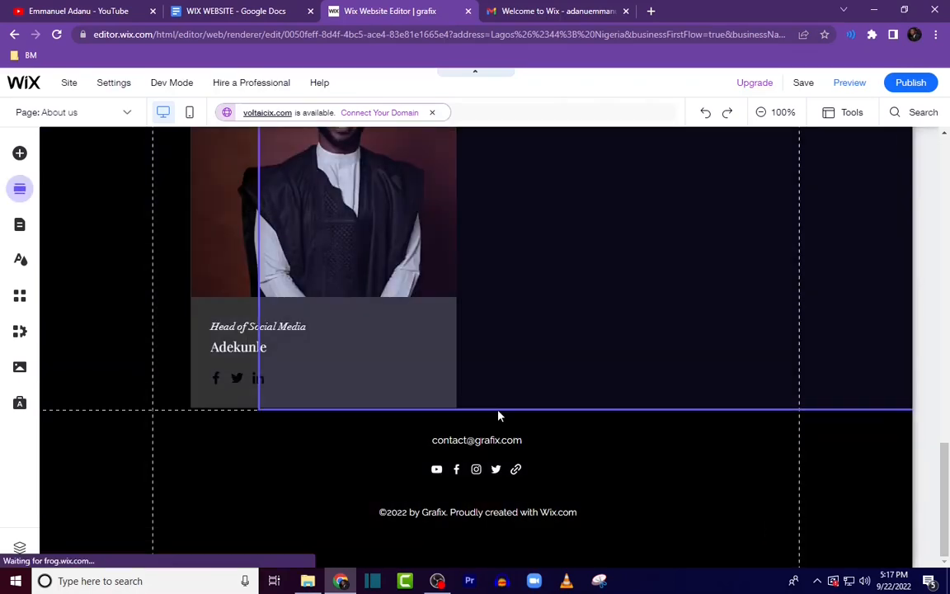
click(81, 320)
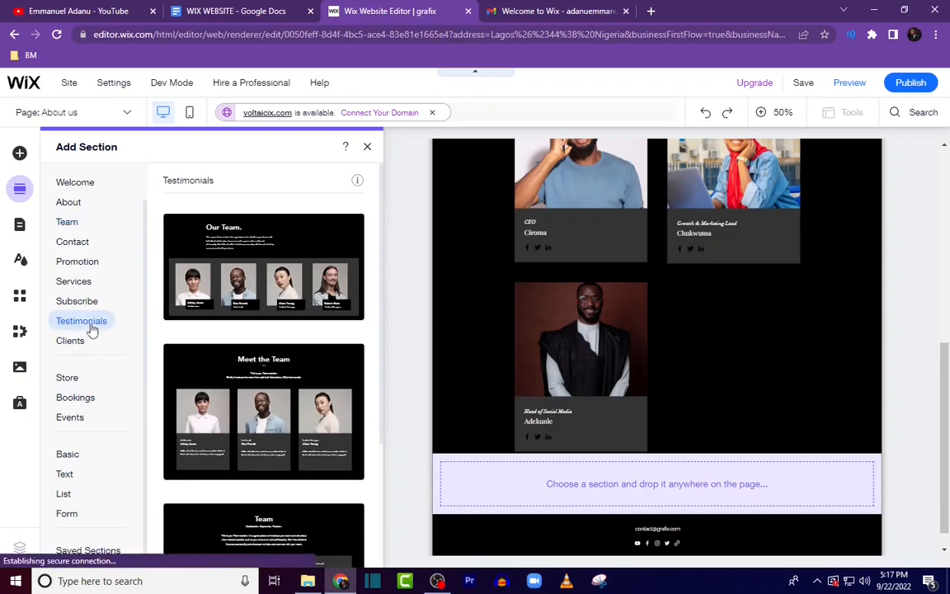
scroll(294, 379, down, 3)
scroll(296, 382, down, 1)
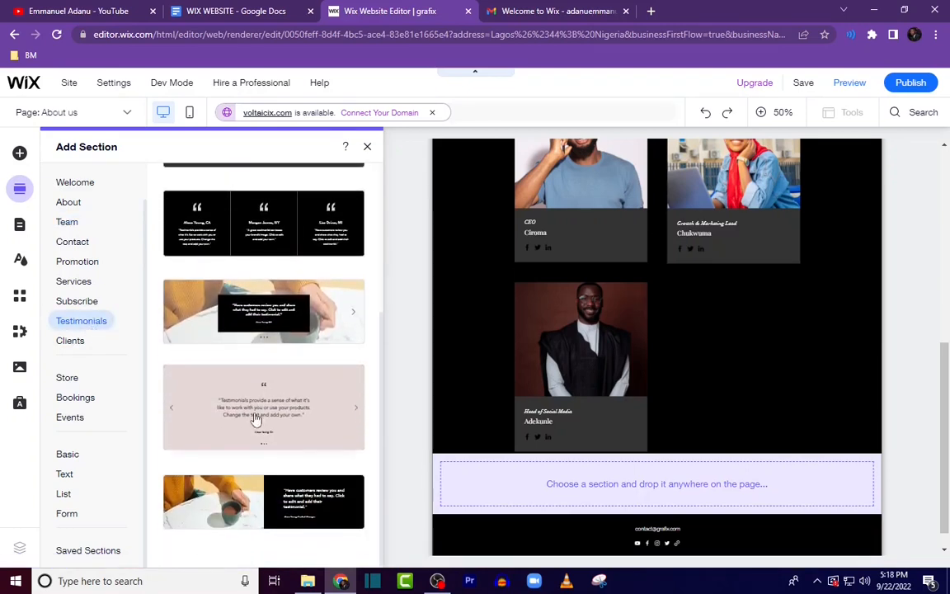
scroll(222, 335, up, 3)
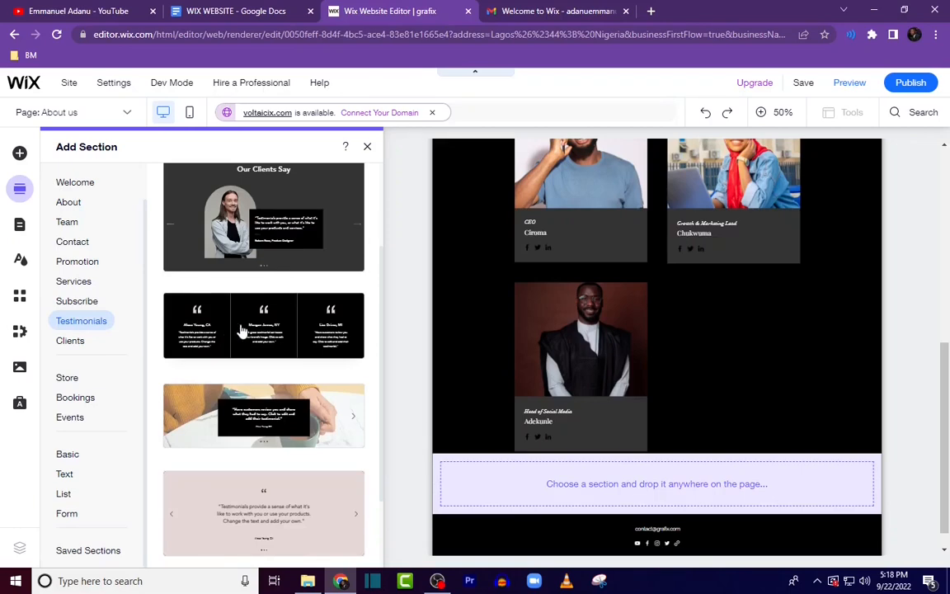
click(242, 331)
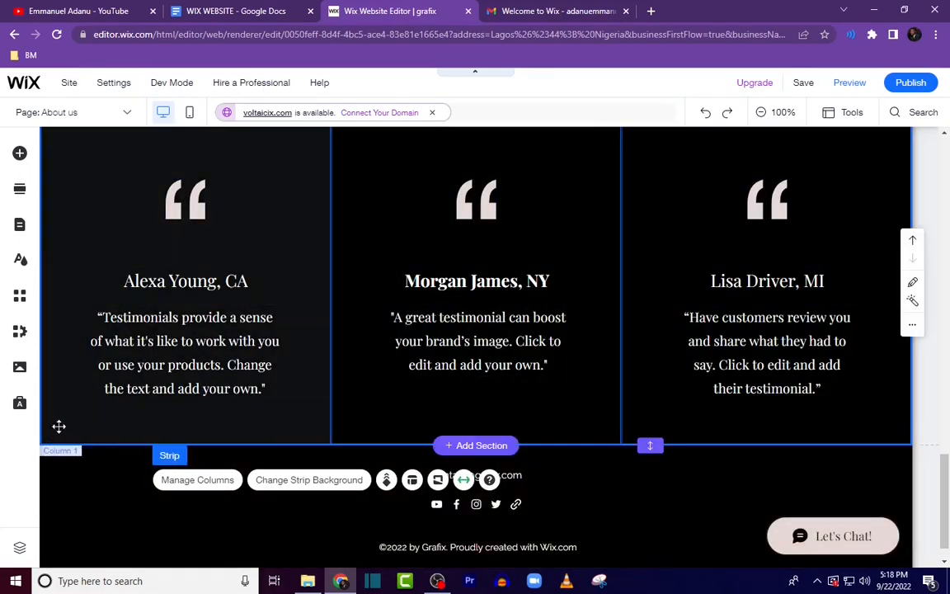
Step: Set the first testimonial column's background to a light gray colour
scroll(220, 460, up, 1)
click(219, 459)
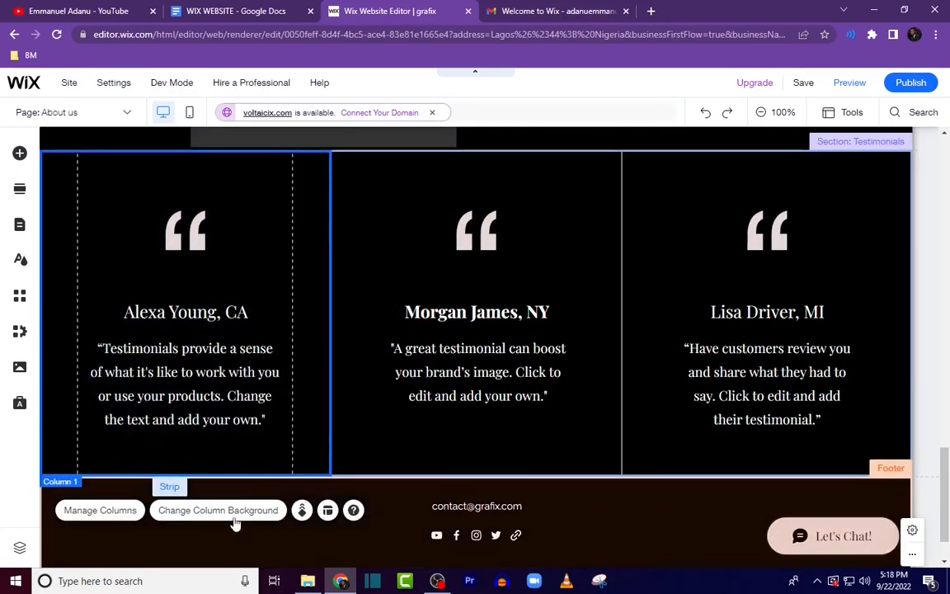
click(234, 514)
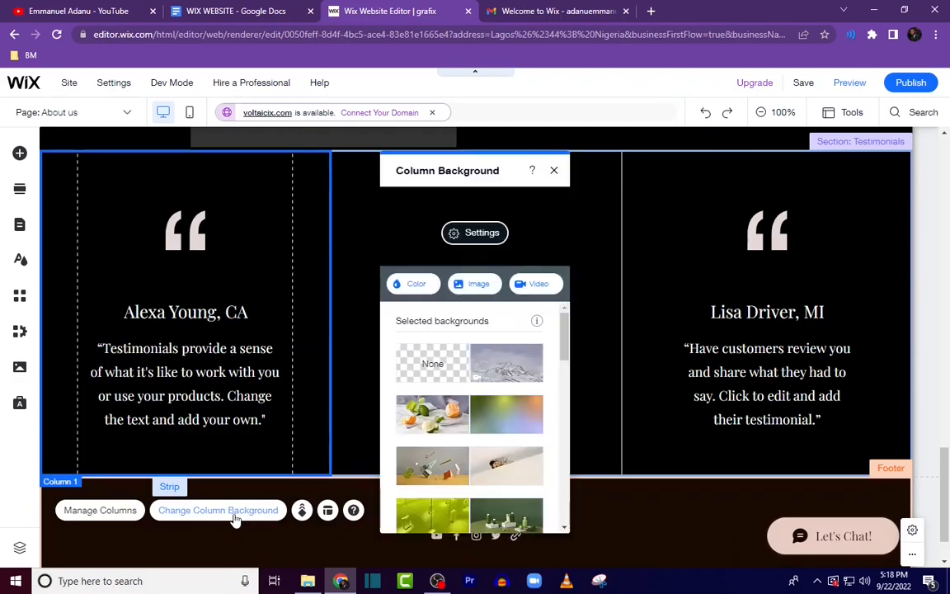
click(405, 285)
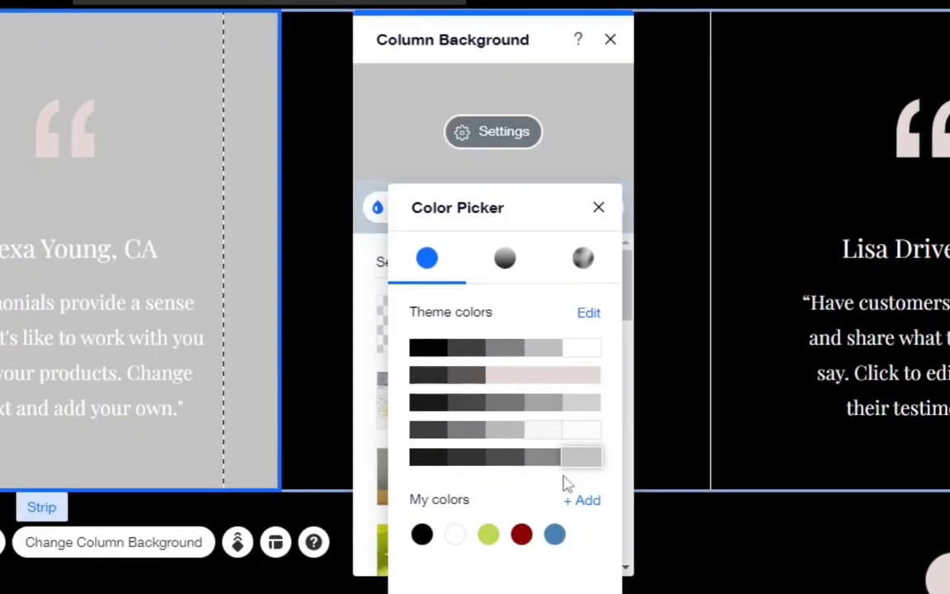
click(599, 209)
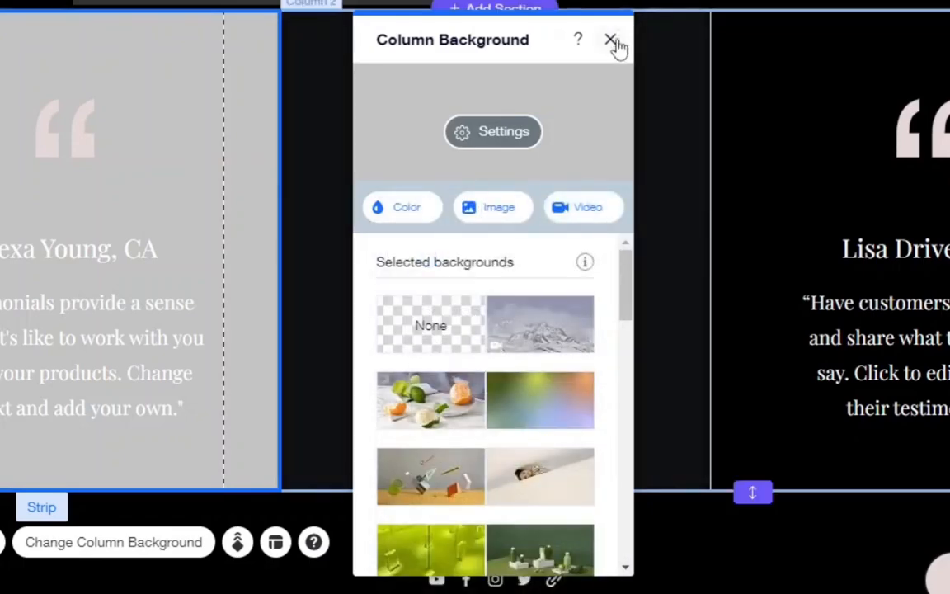
click(610, 39)
Step: Set the first column's testimonial body text colour to black
double_click(35, 320)
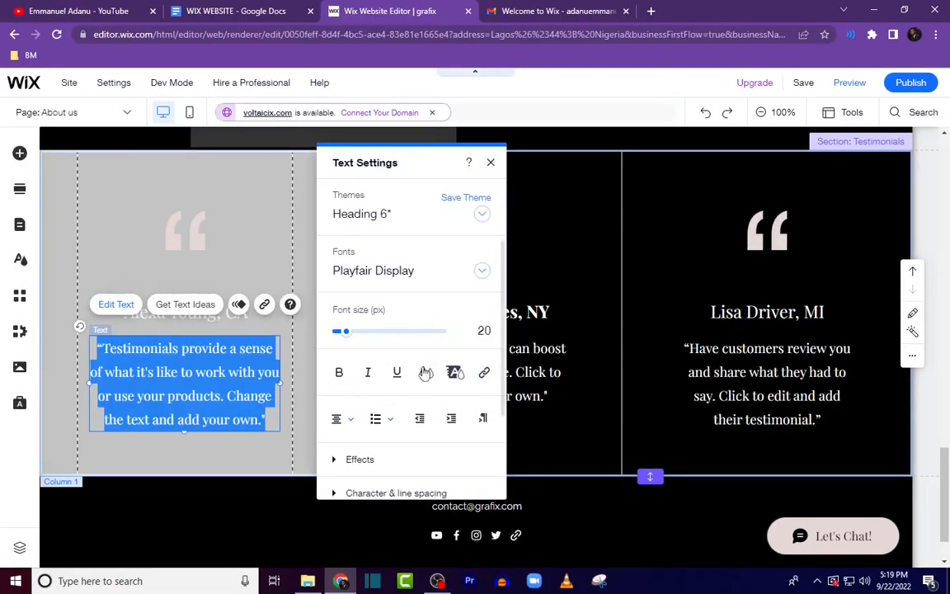
click(426, 373)
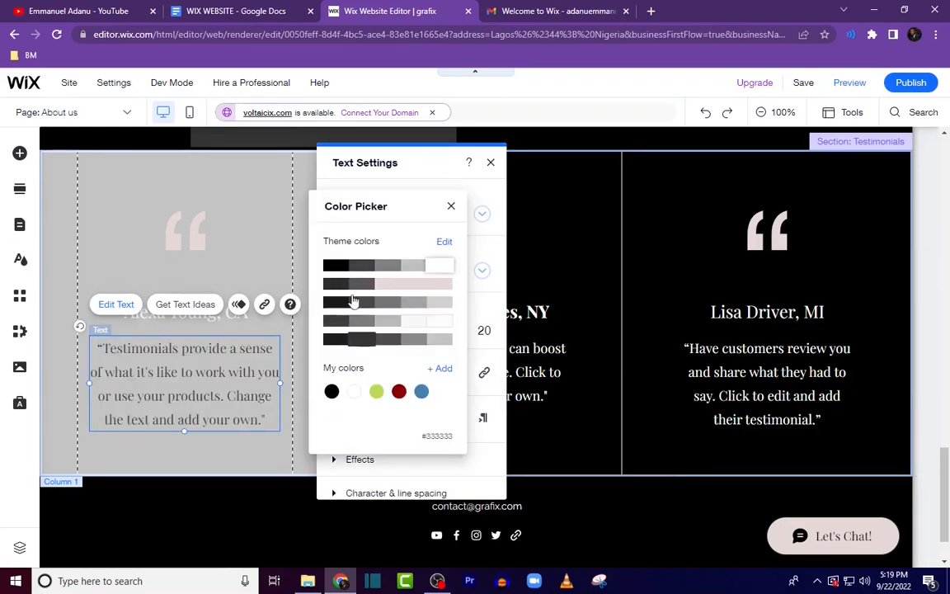
click(355, 392)
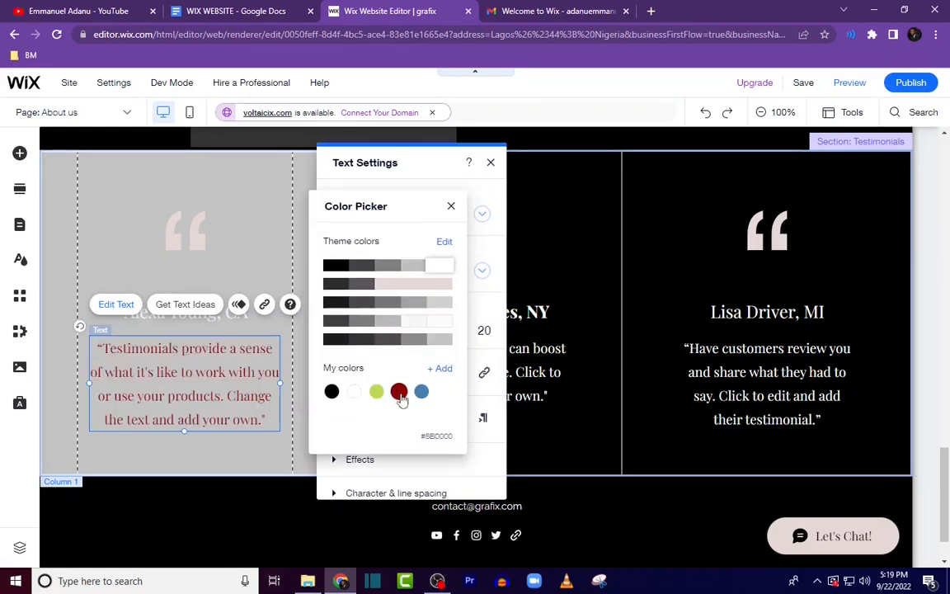
click(331, 393)
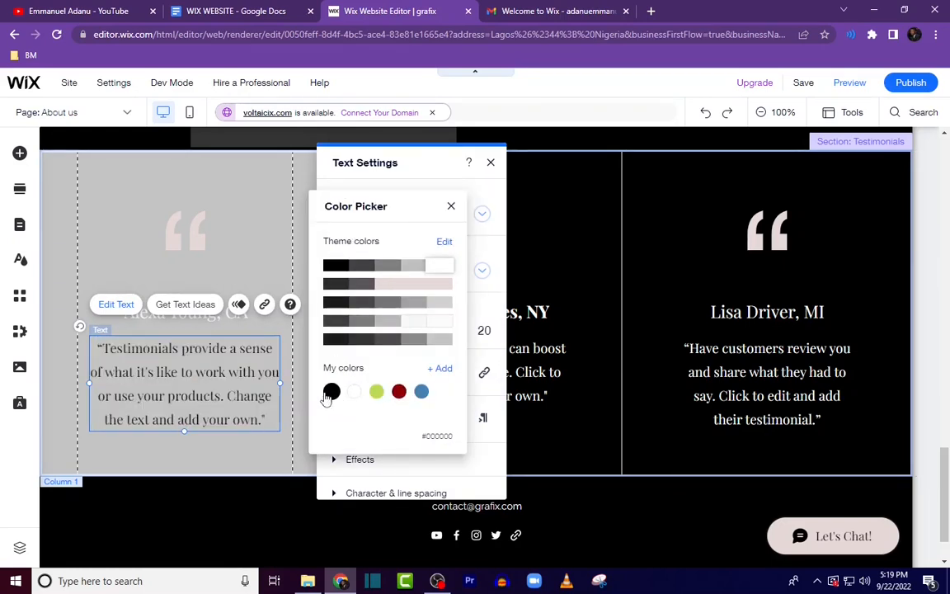
click(493, 165)
click(491, 163)
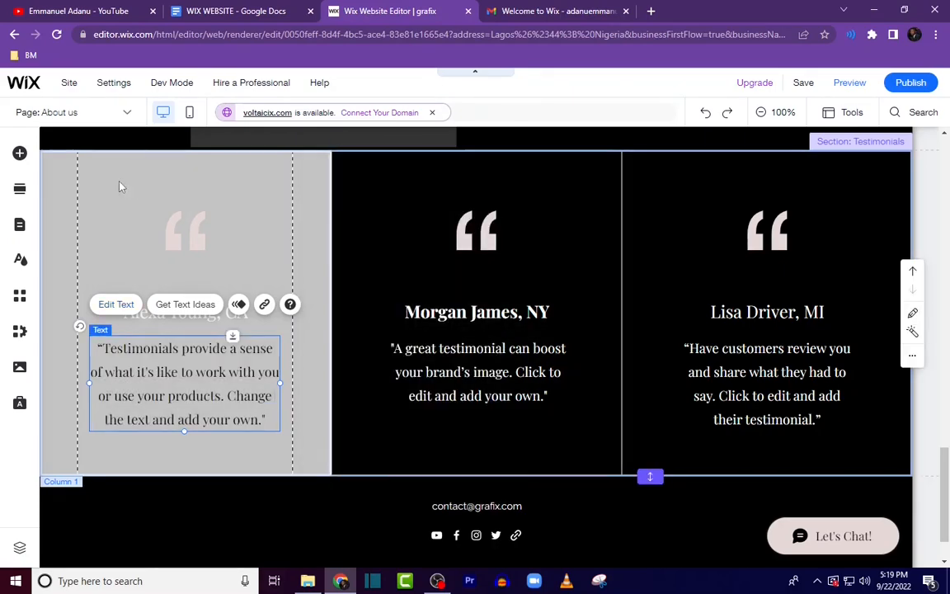
Step: Change the first testimonial column's background colour to white
click(118, 183)
click(186, 515)
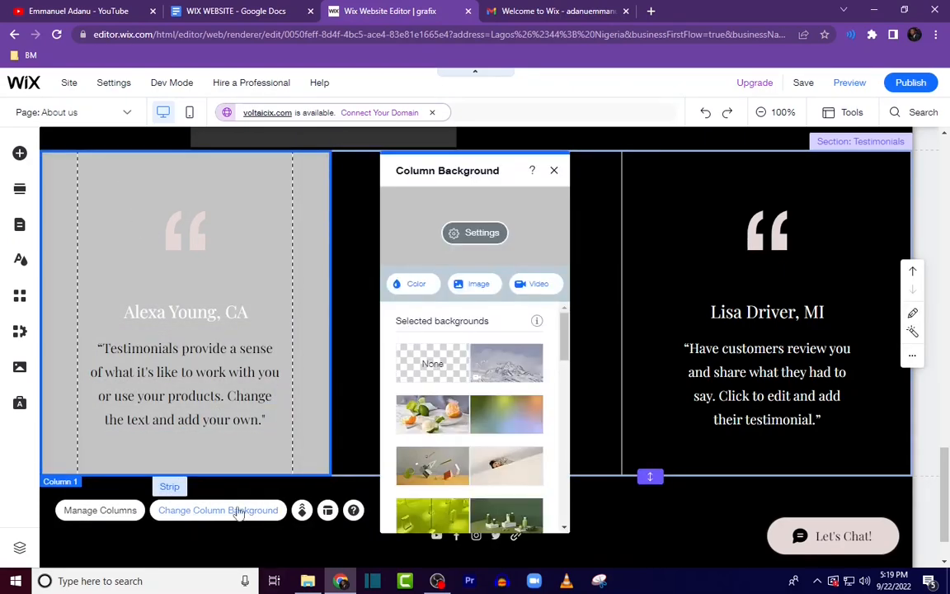
click(415, 285)
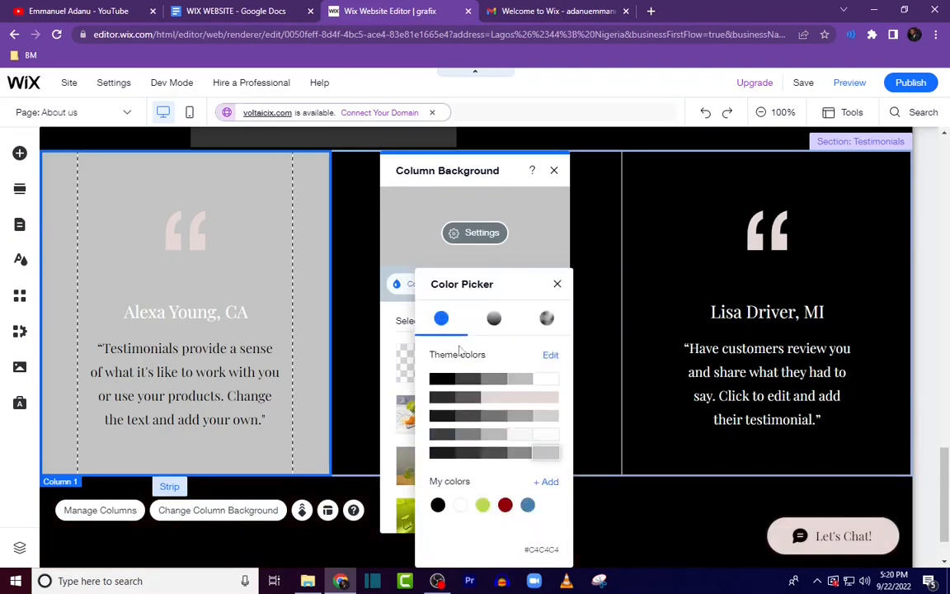
click(460, 506)
click(460, 505)
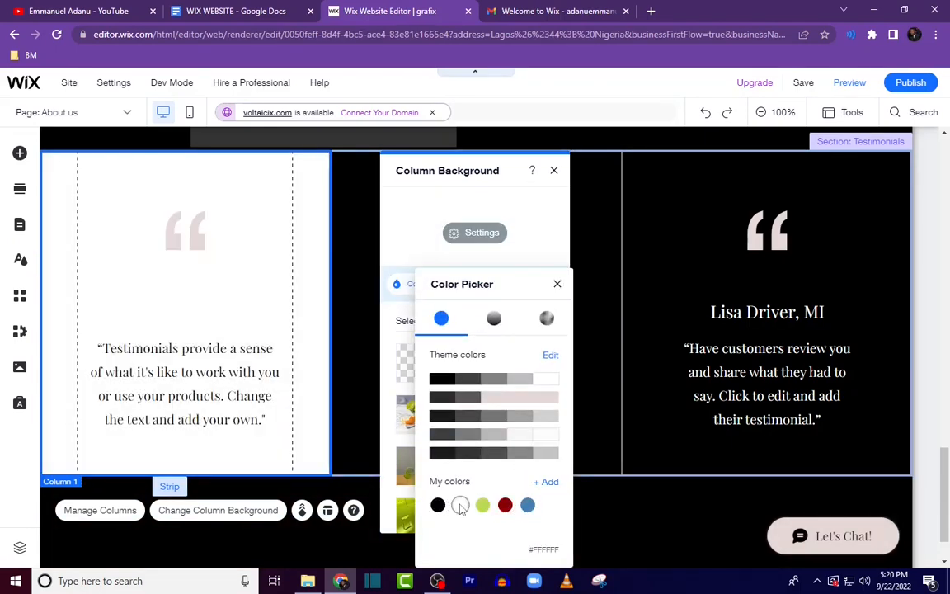
click(557, 284)
Step: Set the first column's name heading colour to black
click(176, 315)
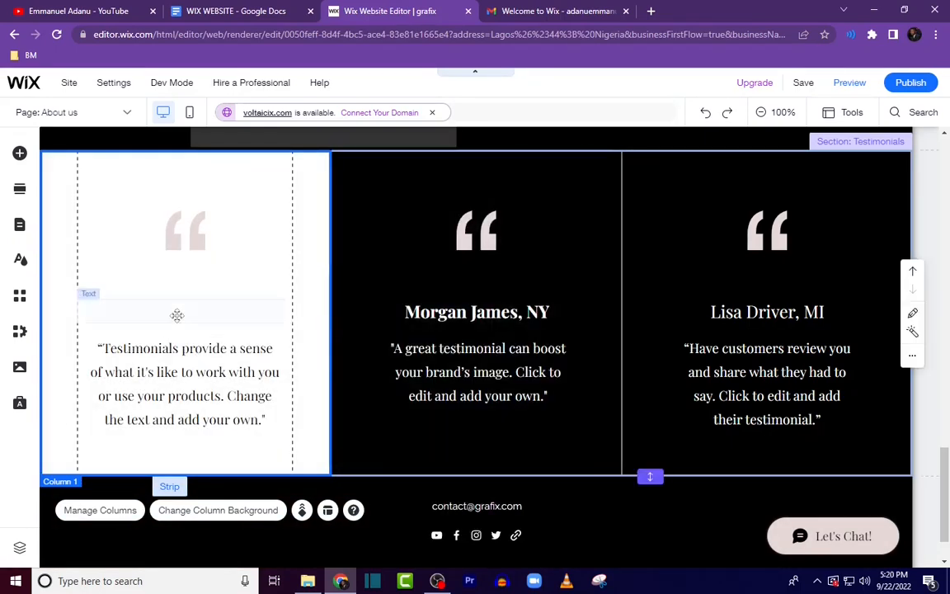
double_click(177, 315)
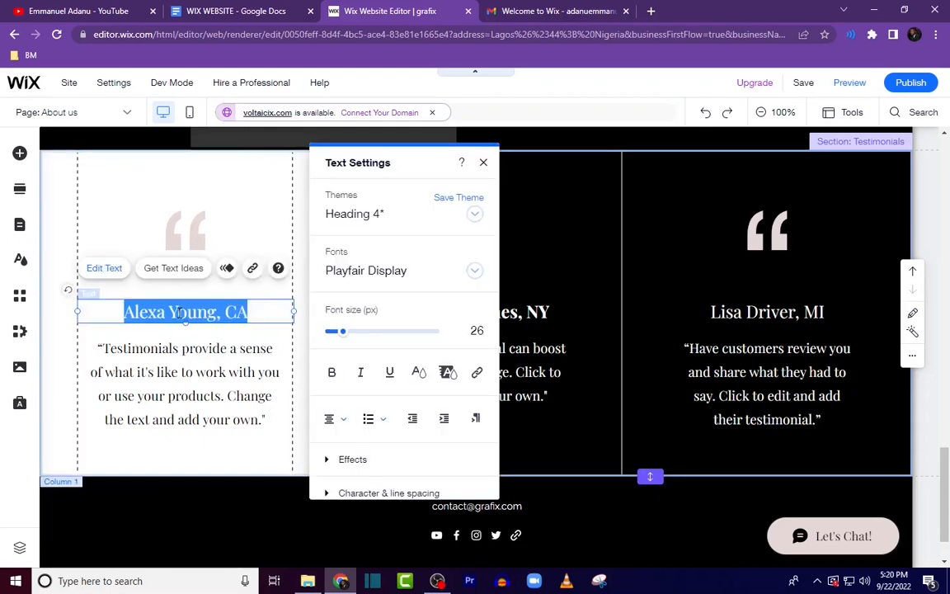
click(418, 372)
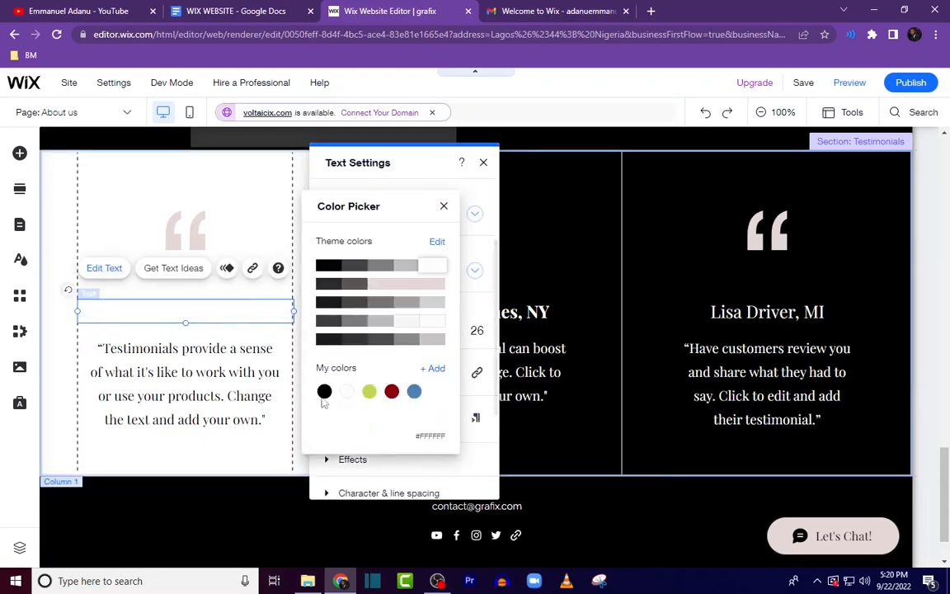
Step: Recolour the first column's quotation-mark vector art to black
click(190, 239)
click(189, 239)
click(299, 179)
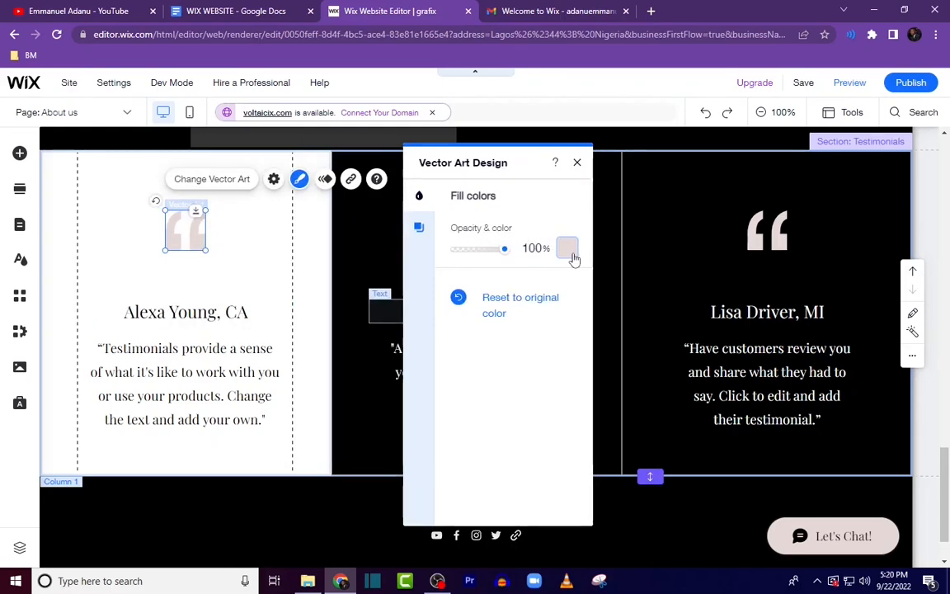
click(572, 255)
click(424, 269)
click(537, 206)
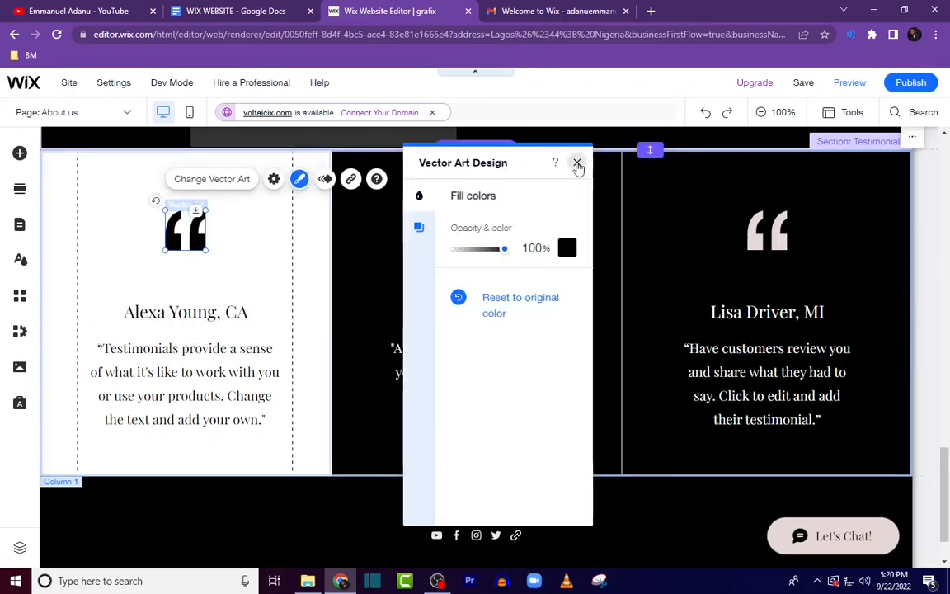
click(577, 163)
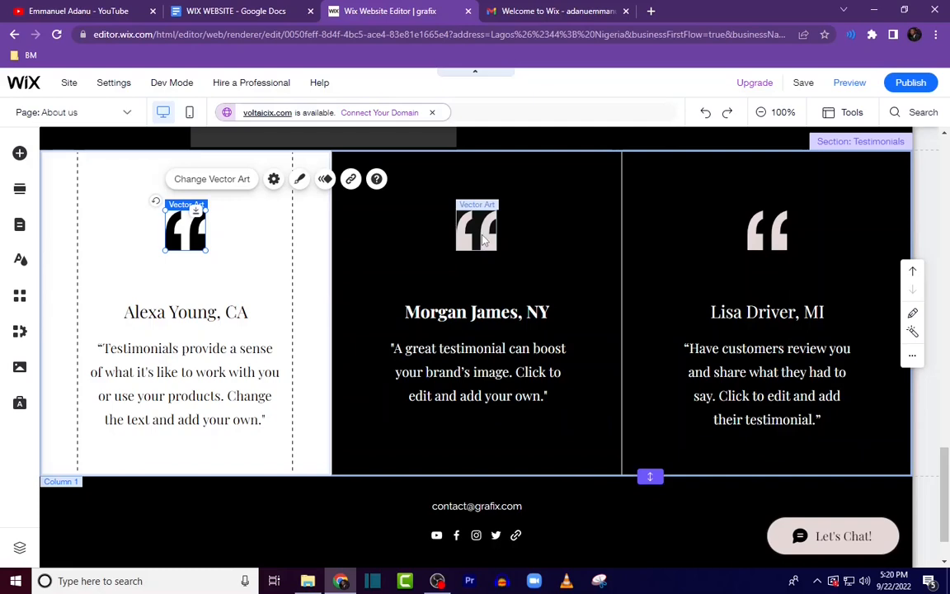
Step: Copy the "20,000+ Happy Clients" line from the Portfolio list in the Google Docs brief and return to the editor
click(485, 240)
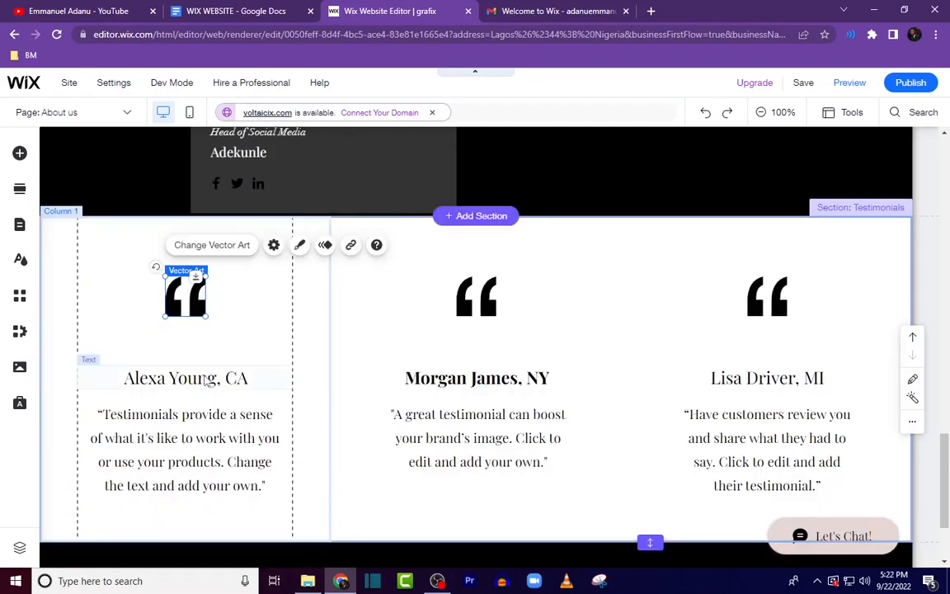
click(198, 10)
scroll(317, 315, down, 2)
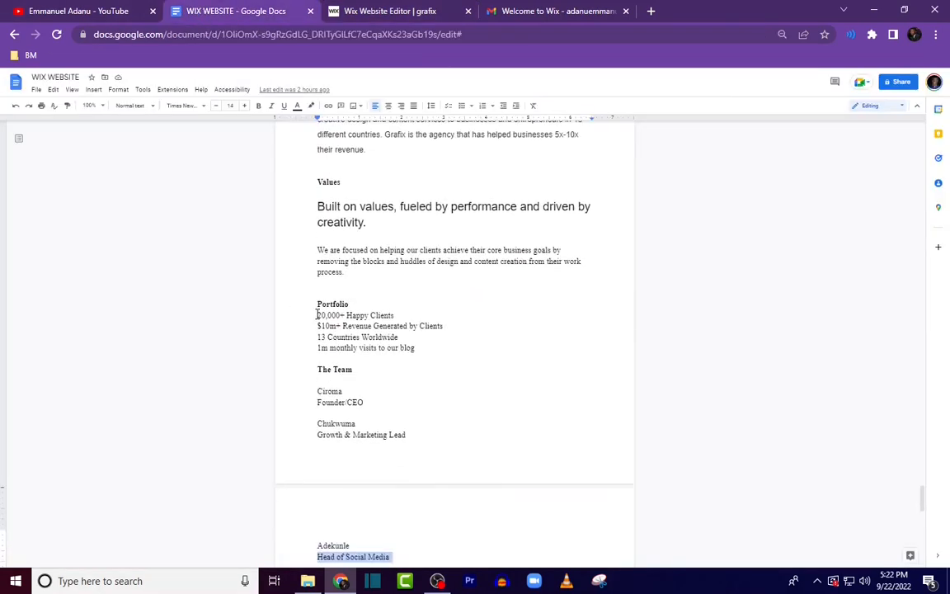
drag(319, 317, 366, 318)
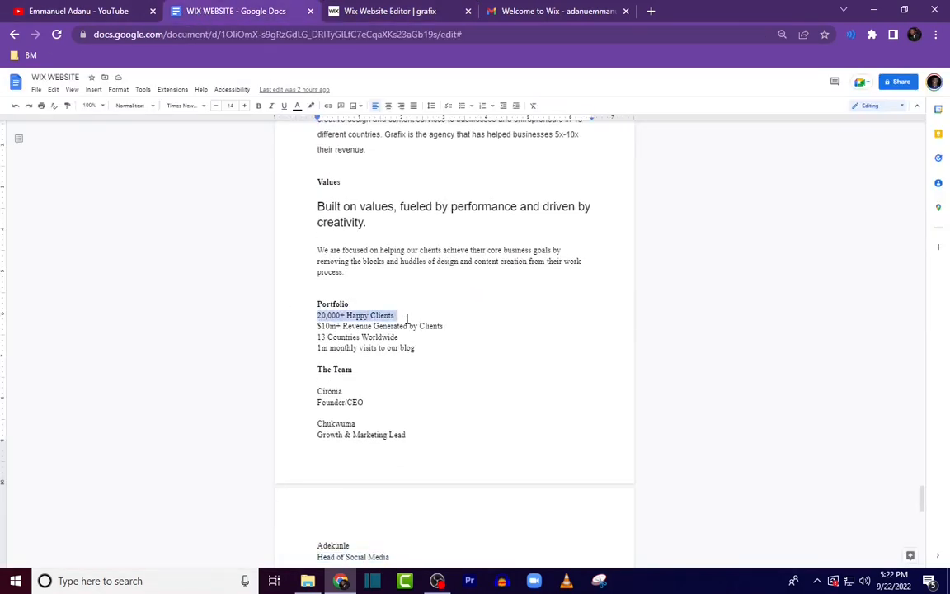
click(410, 12)
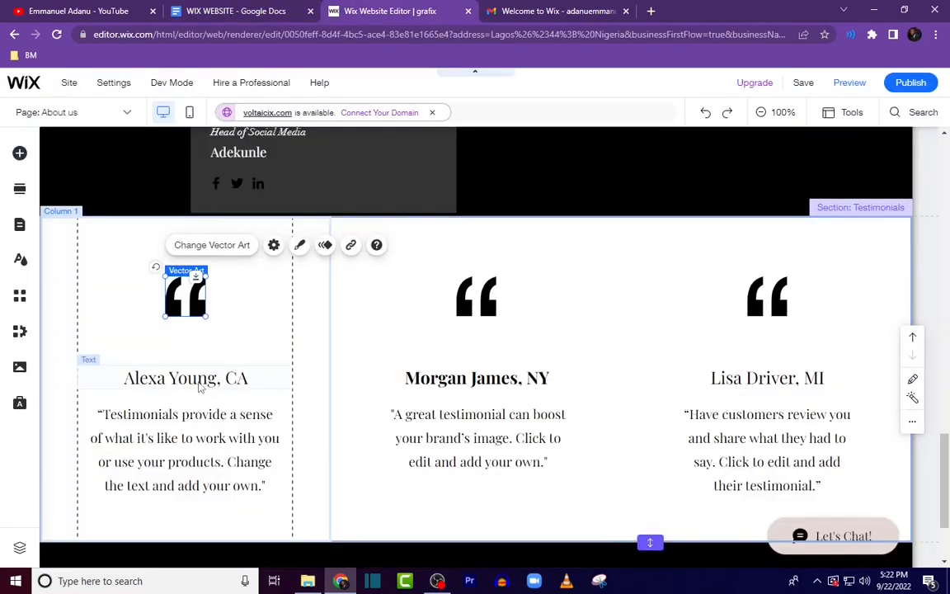
Step: Set the first column's heading to 20,000 and replace its body text with the pasted 20,000+ Happy Clients line
double_click(198, 380)
text(200)
double_click(206, 445)
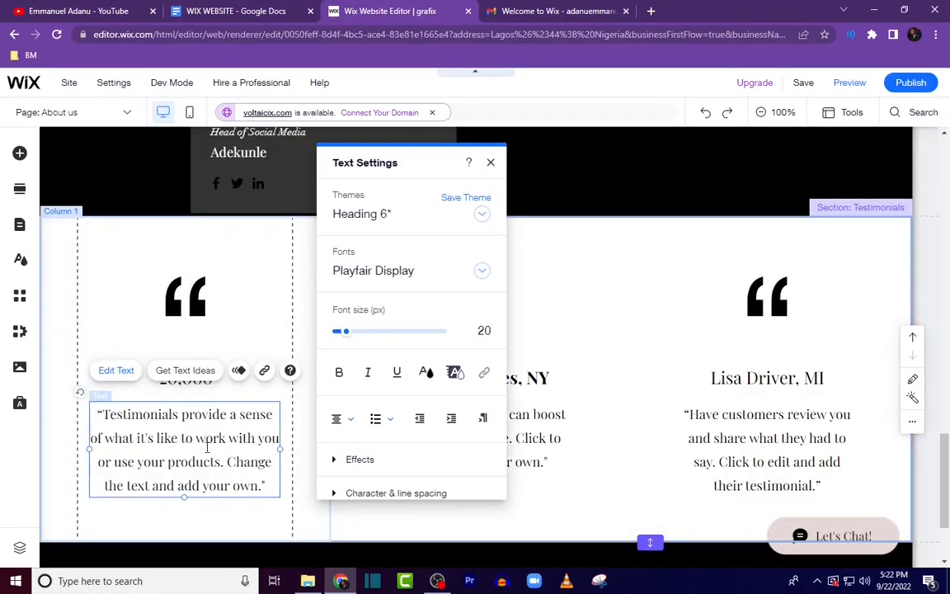
key(ctrl+a)
text(20,000+ Happy Clients)
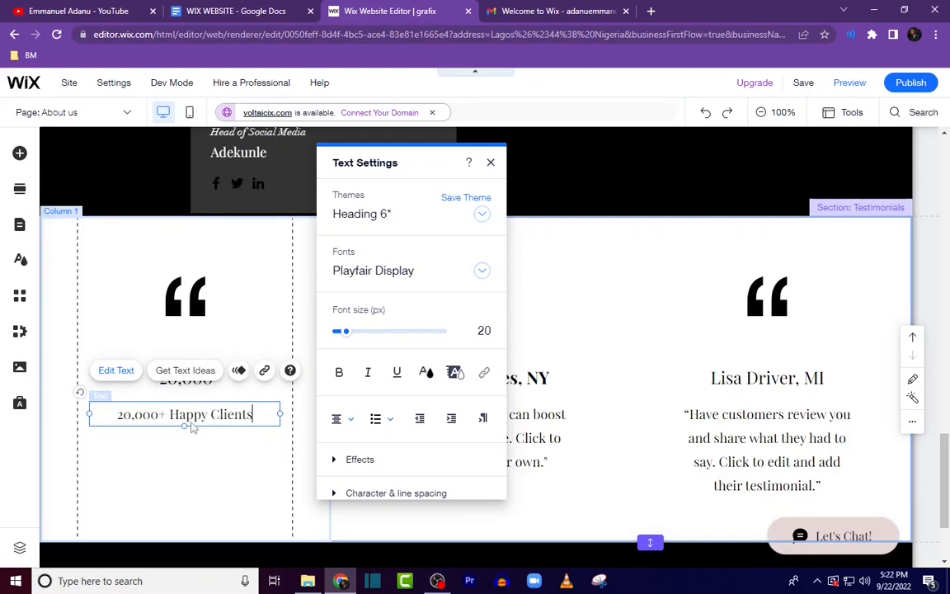
Step: Retype the first column's heading as 20K and enlarge its font size to 47 px
click(196, 380)
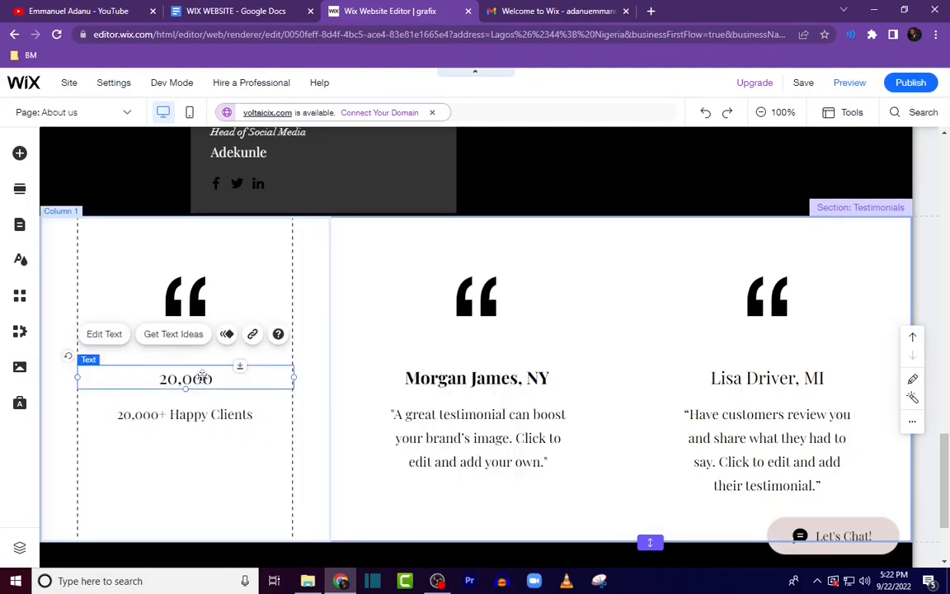
double_click(197, 379)
text(2)
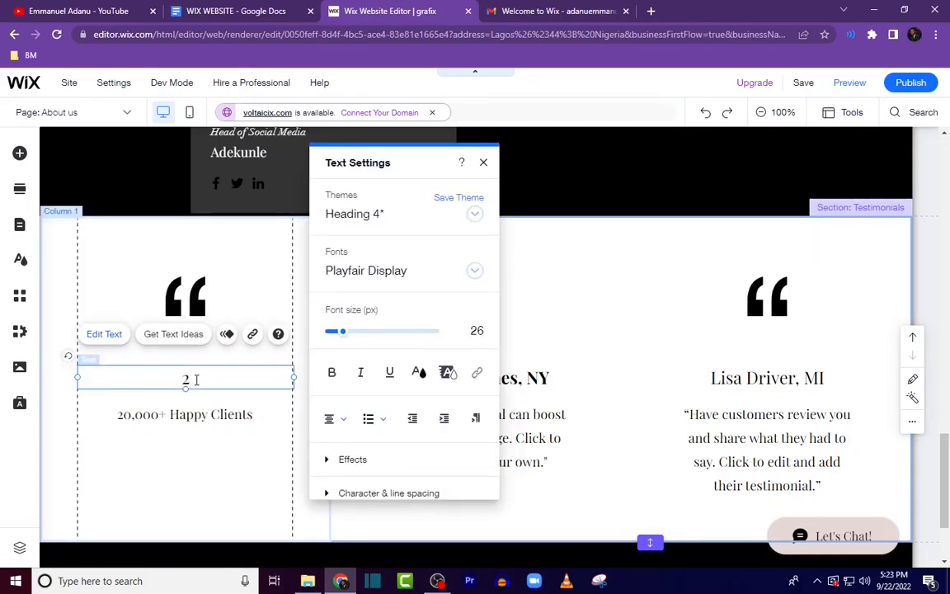
text(0K)
key(ctrl+a)
drag(343, 330, 356, 335)
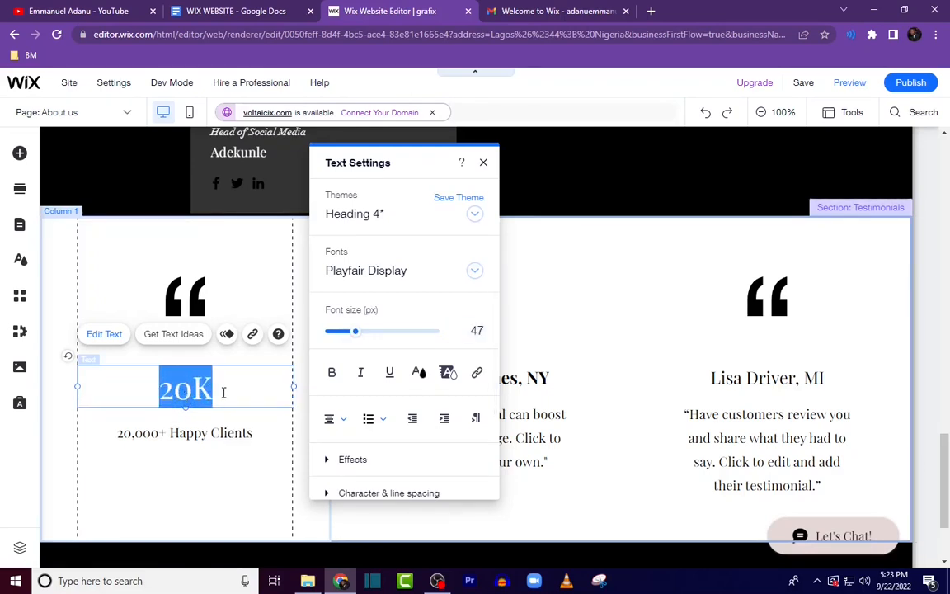
Step: Change the heading text from 20K to 20,000
click(230, 393)
key(BackSpace)
text(,0)
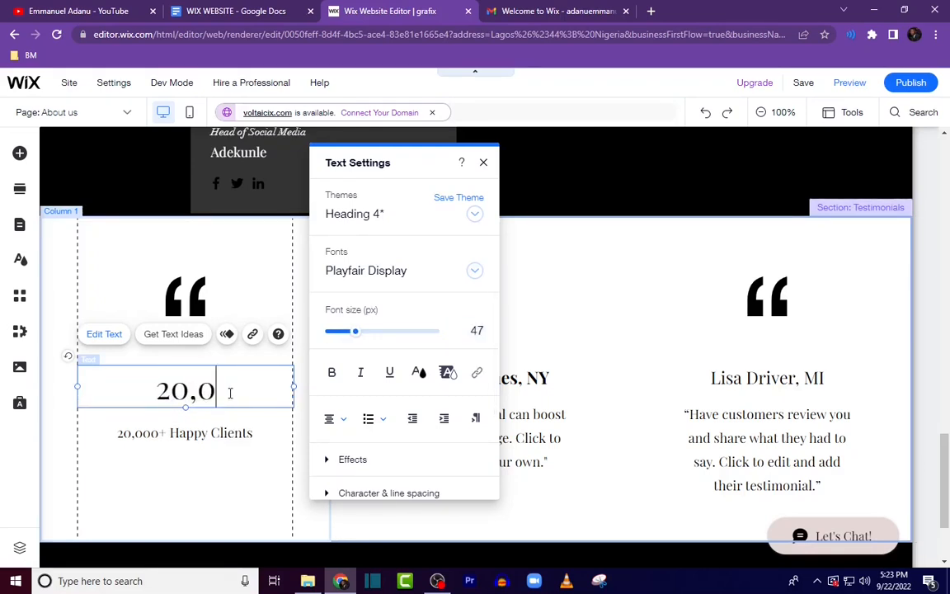
text(00)
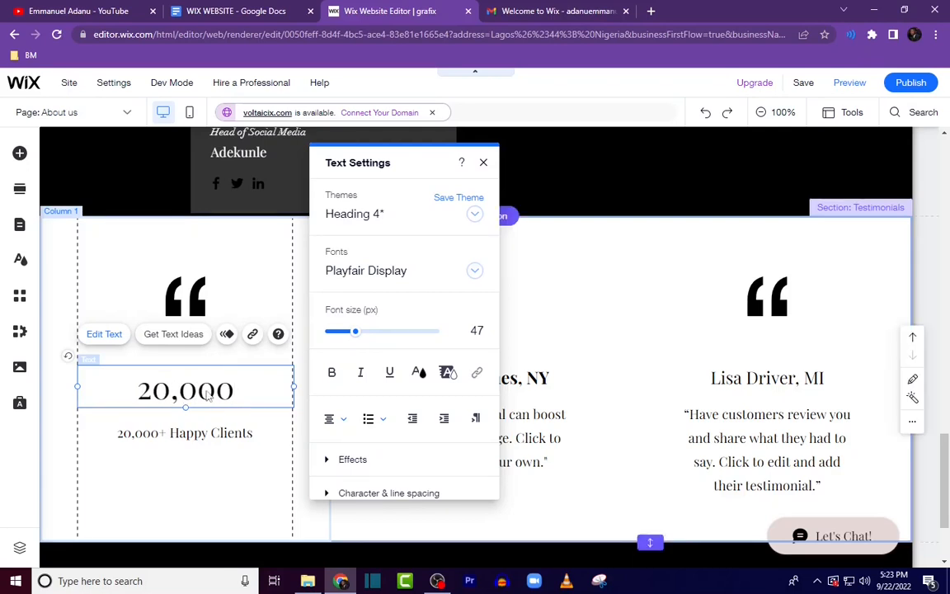
Step: Make the first column's 20,000 heading bold
click(251, 475)
double_click(186, 390)
click(331, 372)
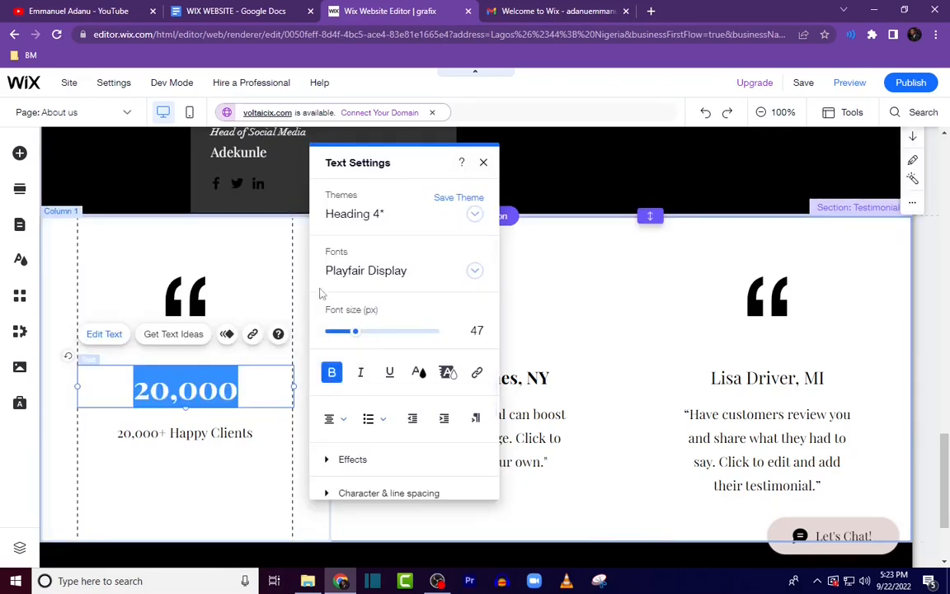
click(181, 452)
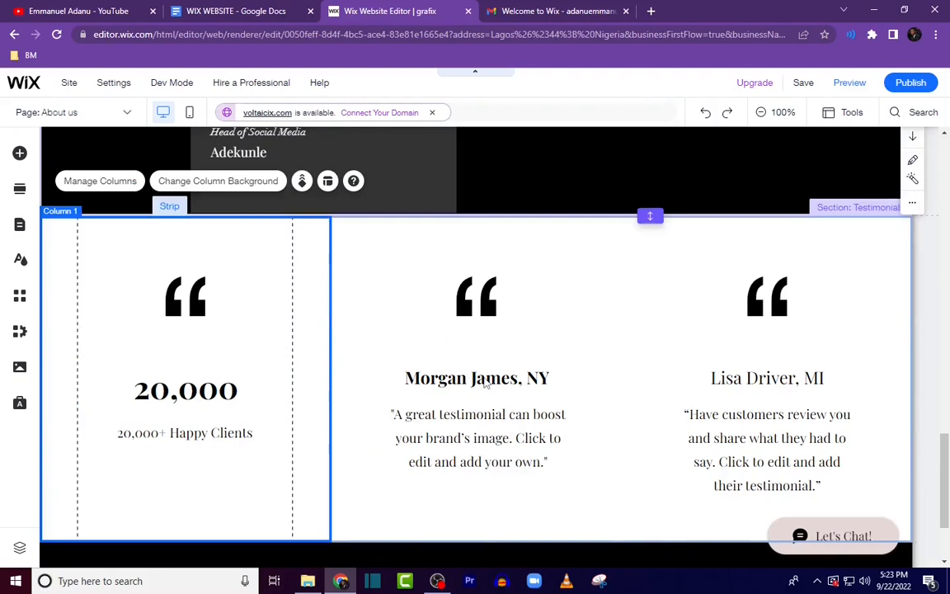
Step: Copy the "$10m+ Revenue Generated by Clients" line from the Portfolio list in the brief and return to the editor
click(247, 11)
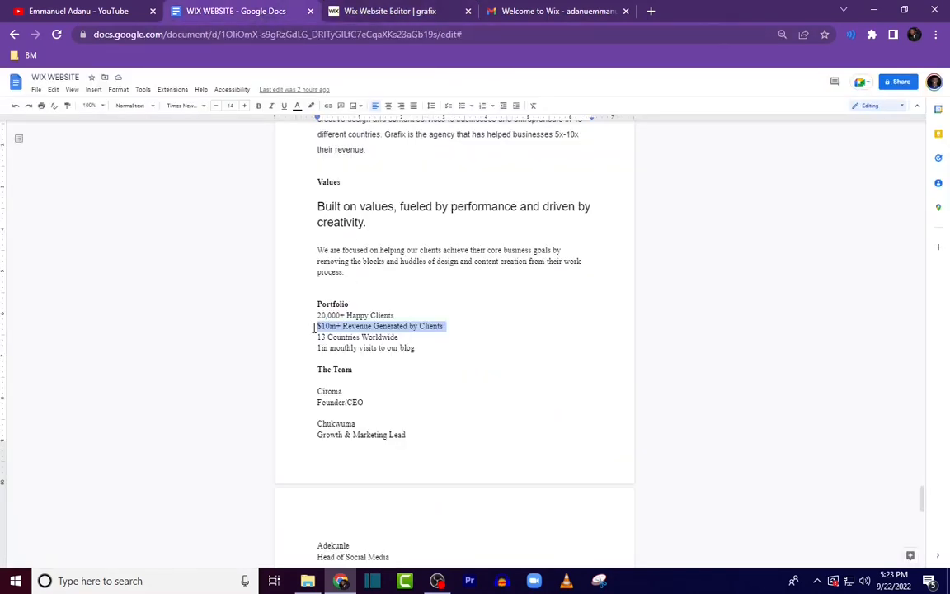
drag(355, 330, 356, 337)
key(ctrl+z)
click(432, 10)
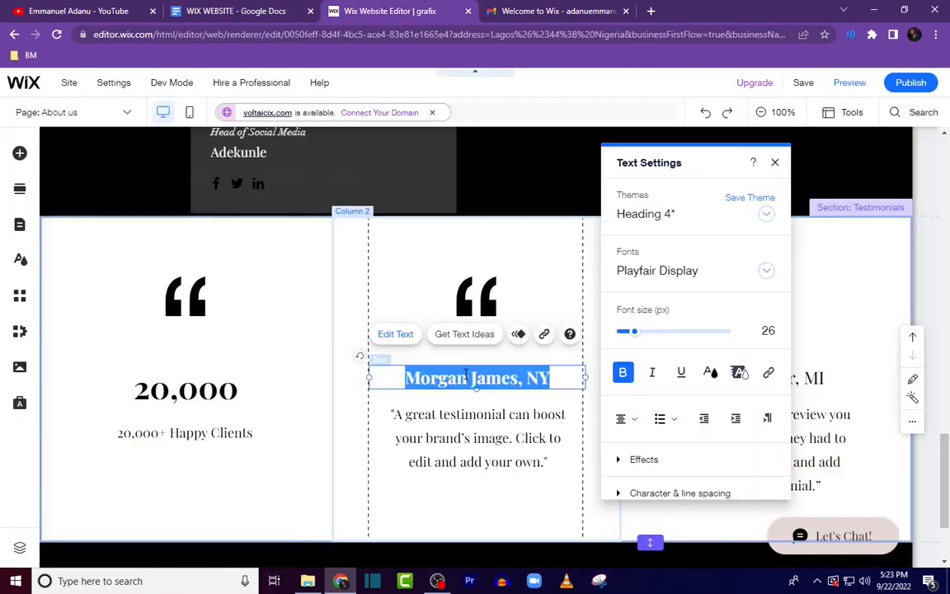
Step: Replace the second column's heading with $10m and enlarge its font size to 59 px
text($)
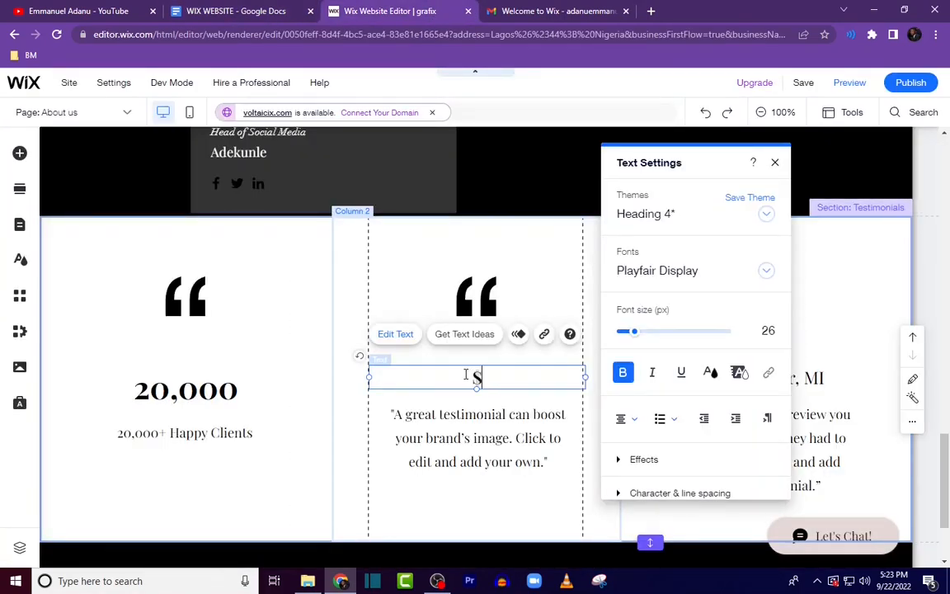
text(10m)
key(ctrl+a)
drag(635, 332, 657, 335)
Step: Compare with the 20,000 heading's size and set the $10m heading's font size to 45 px
click(216, 394)
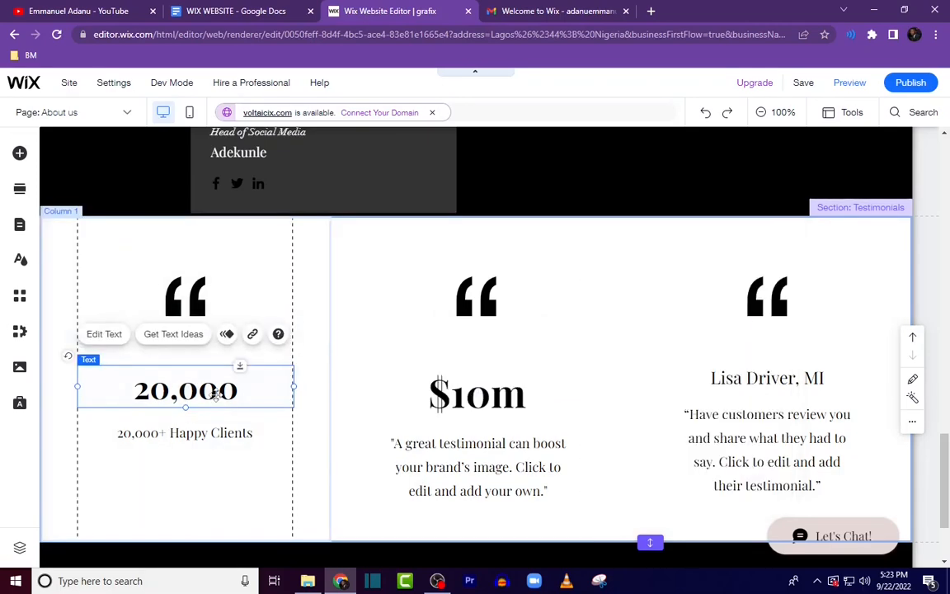
double_click(213, 394)
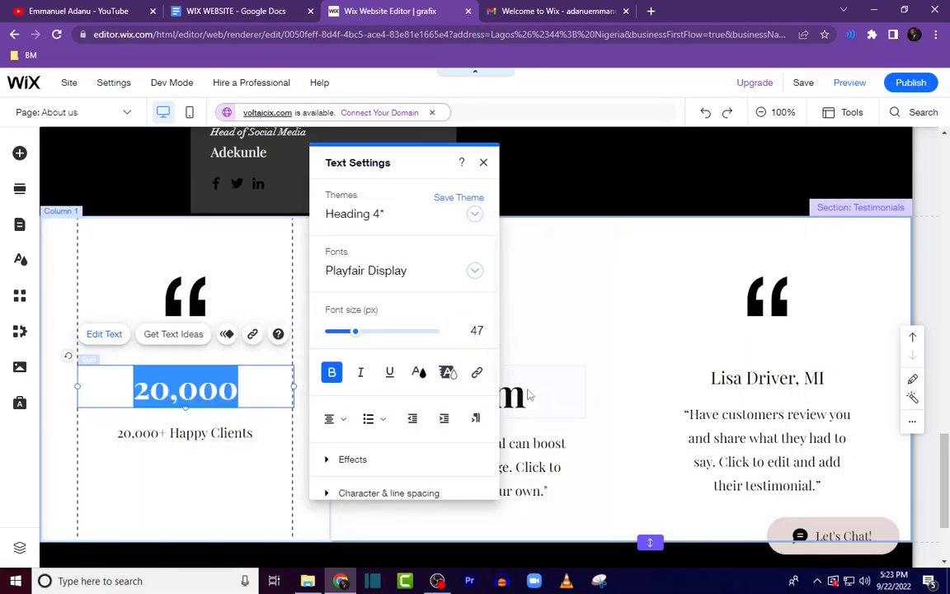
click(528, 390)
double_click(528, 391)
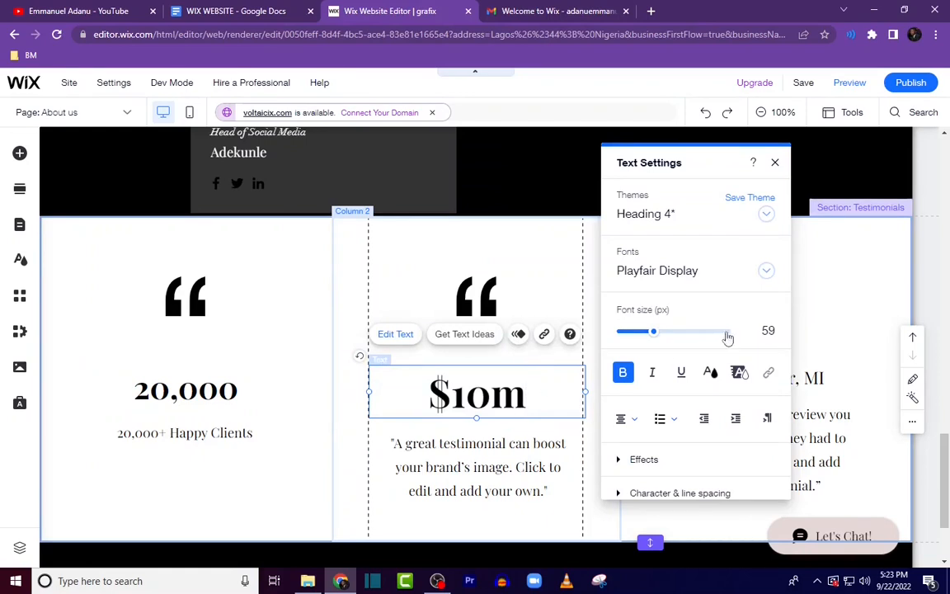
drag(653, 334, 646, 338)
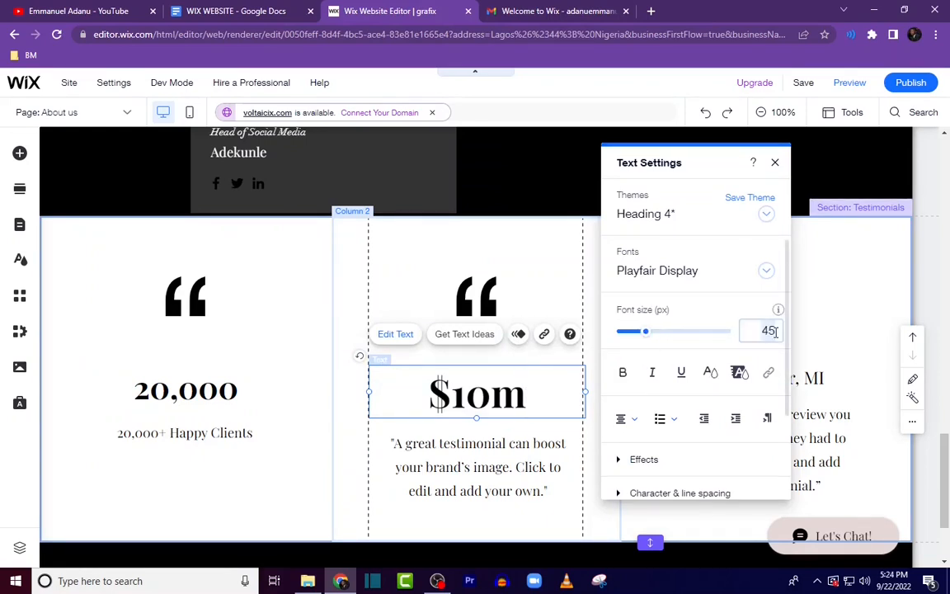
Step: Replace the second column's body text with the pasted $10m+ Revenue Generated by Clients line
double_click(527, 450)
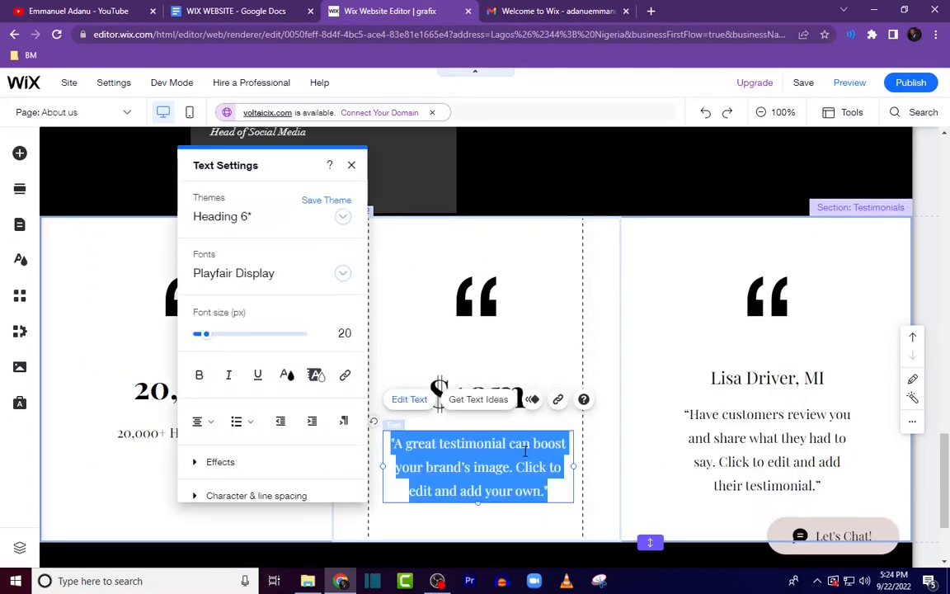
text($10m+ Revenue Generated by Clients)
click(595, 407)
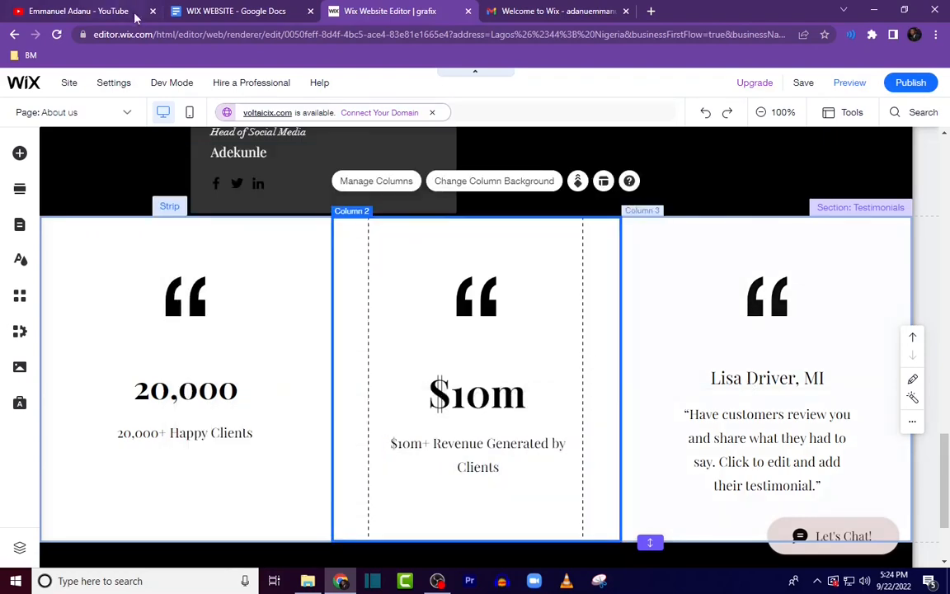
Step: Replace the third column's heading with 13 and set its font size to 47 px
click(205, 16)
click(388, 10)
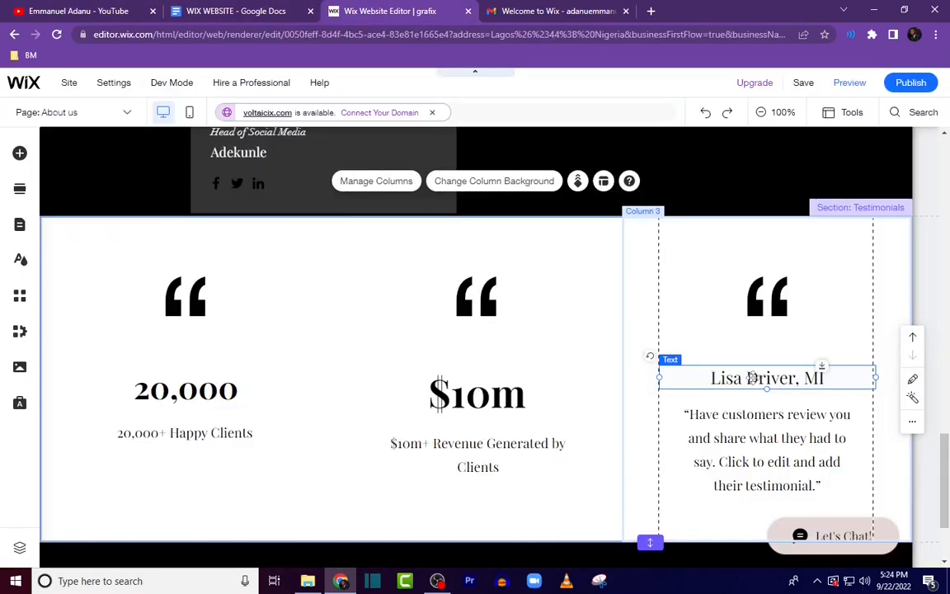
double_click(767, 377)
text(13)
click(614, 330)
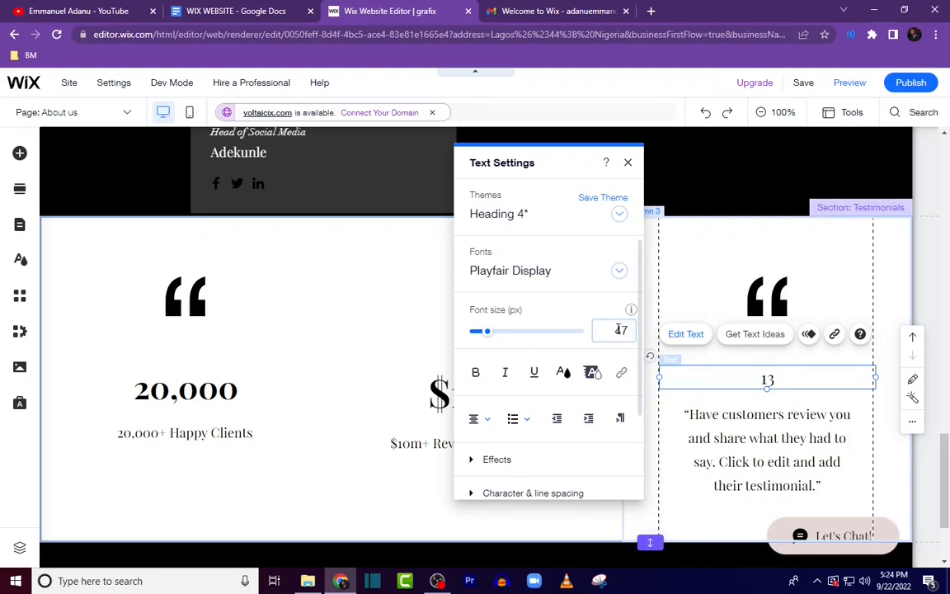
Step: Replace the third column's body text with the pasted 13 Countries Worldwide line
double_click(769, 409)
text(13 Countries Worldwide)
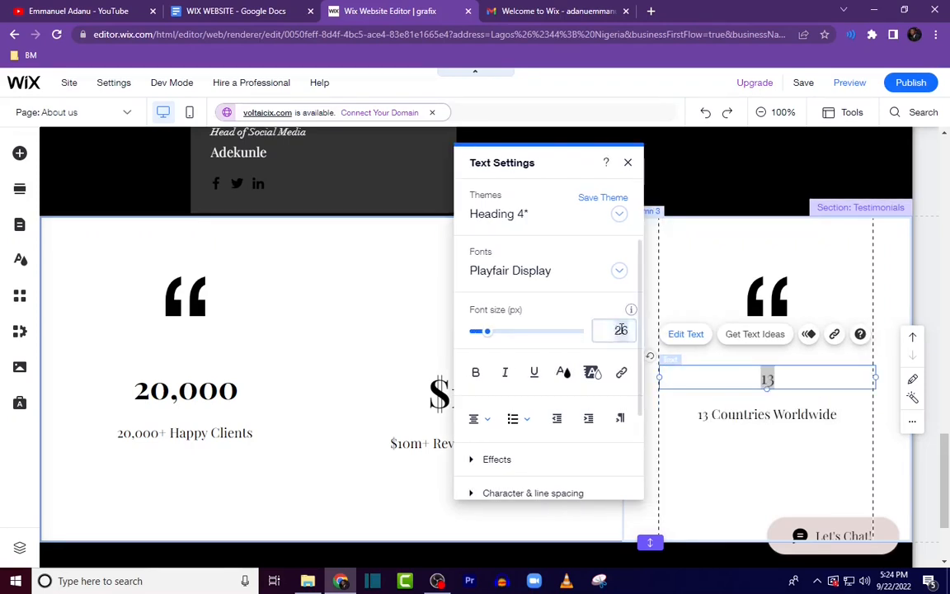
scroll(556, 156, down, 1)
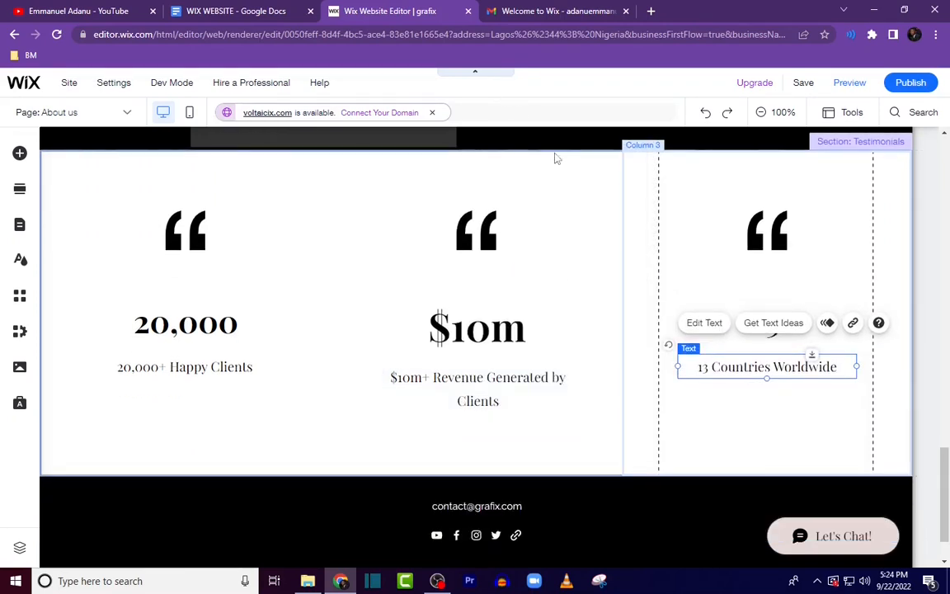
scroll(591, 204, up, 2)
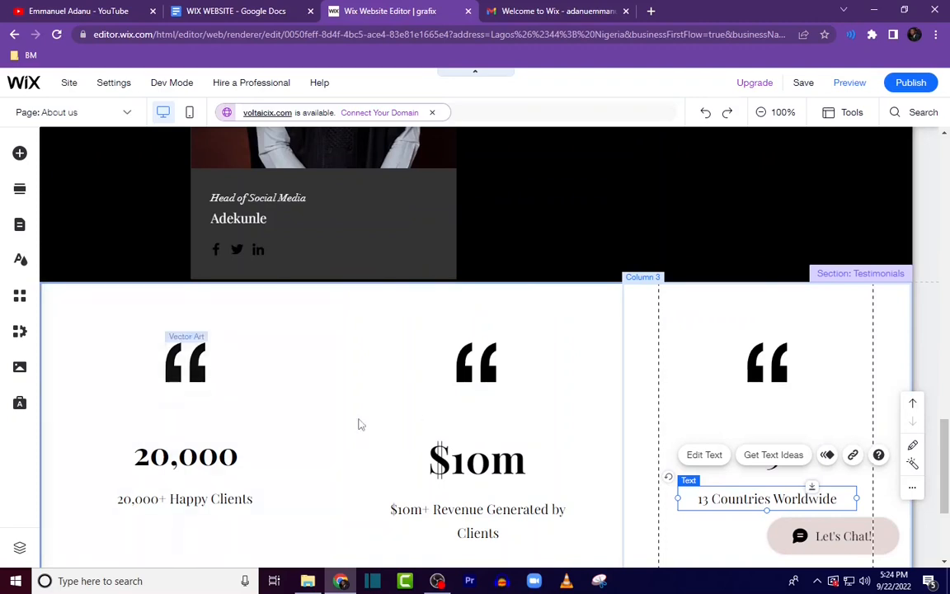
Step: Add a heading text element to the statistics section above the middle column
click(19, 155)
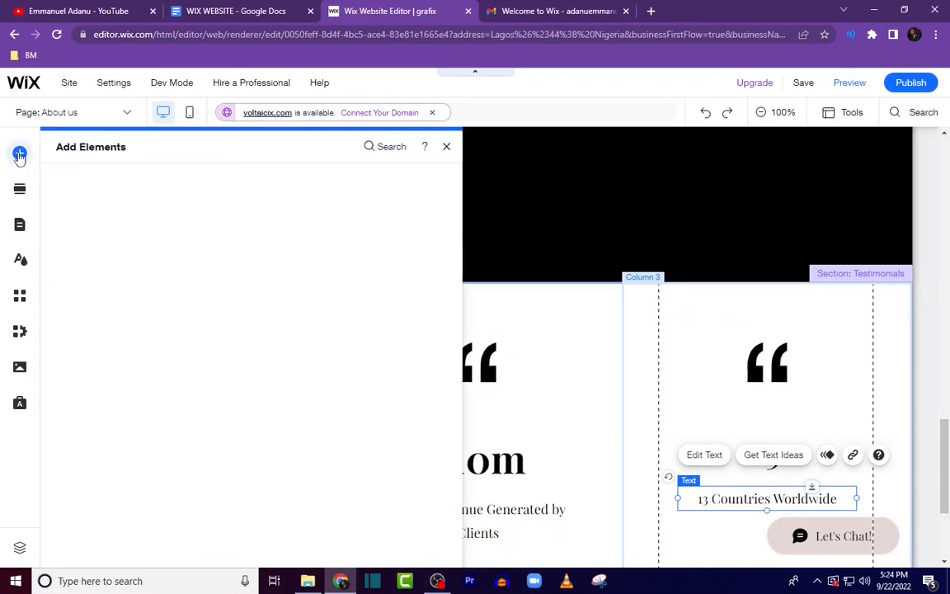
drag(317, 275, 522, 323)
click(335, 373)
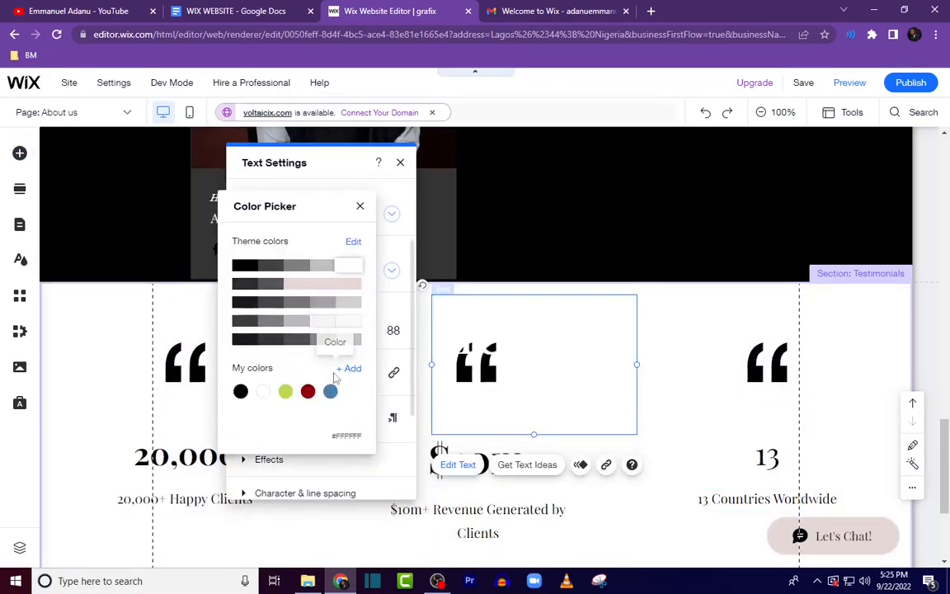
click(504, 320)
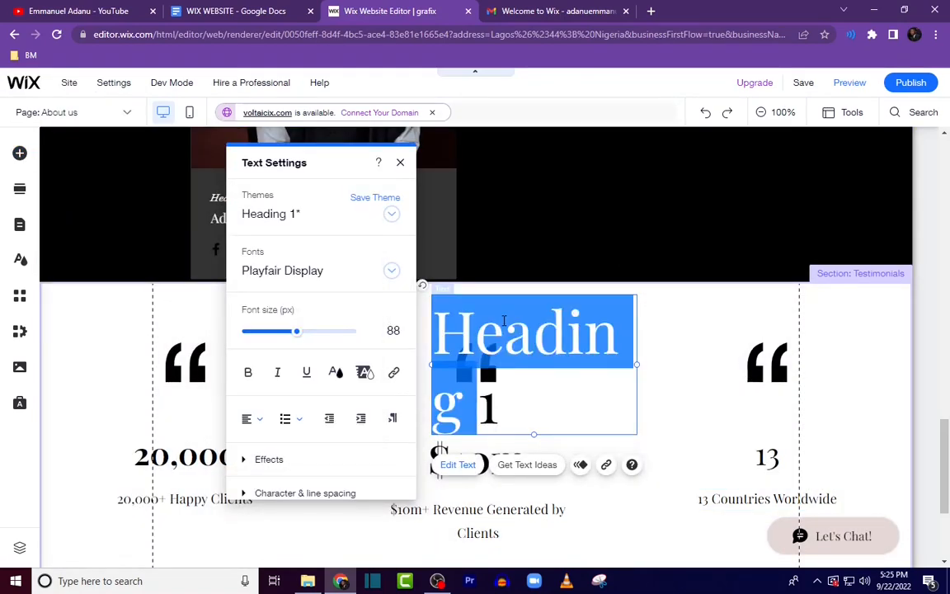
Step: Retype the heading as ACHIEVEMENTS, set its font size to 55 px and move it over the section's centre
text(ACHIEVEMEN)
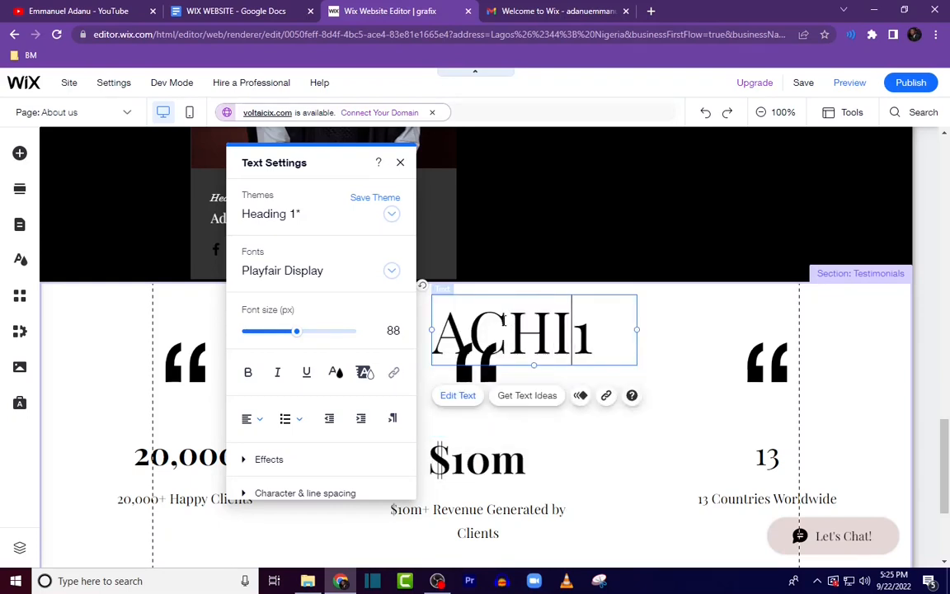
text(TS)
key(ctrl+a)
drag(297, 331, 276, 332)
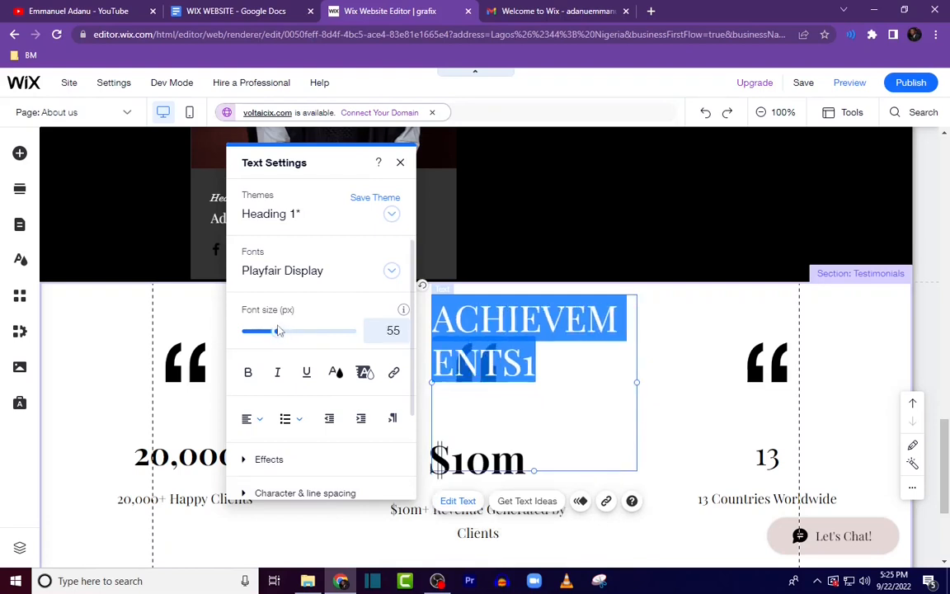
click(400, 163)
drag(431, 338, 332, 329)
Step: Make the ACHIEVEMENTS heading bold, 46 px in size and center-aligned
click(675, 374)
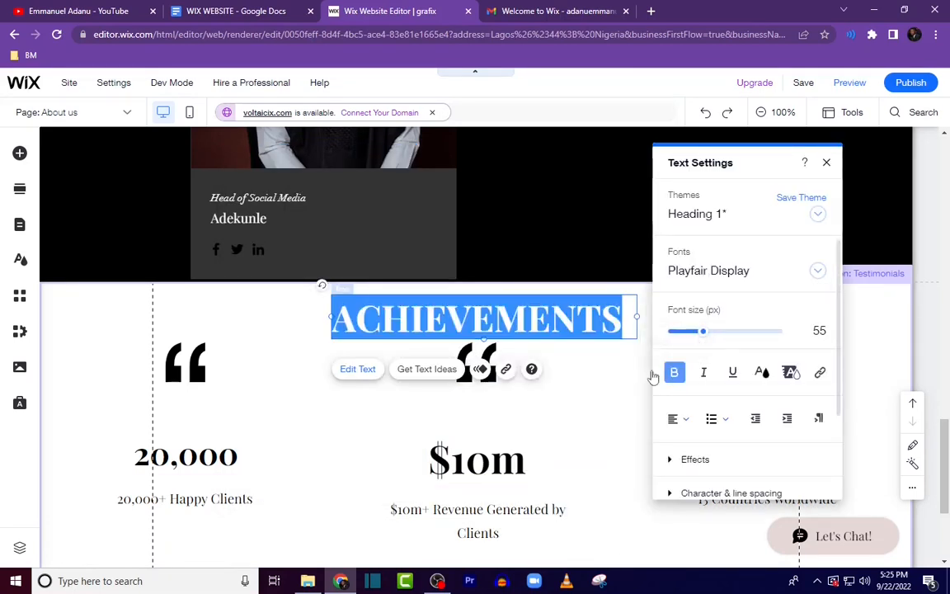
drag(699, 331, 699, 332)
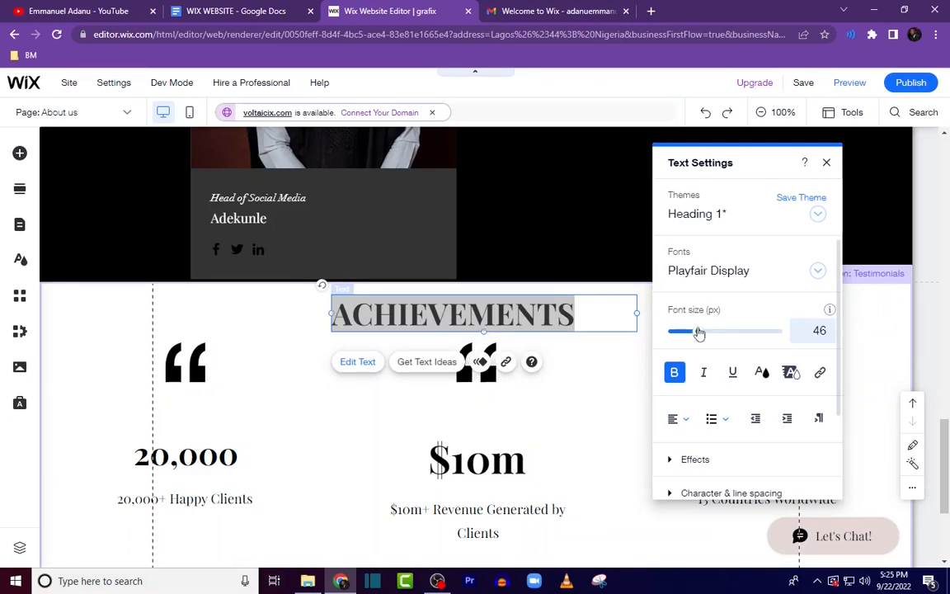
click(675, 418)
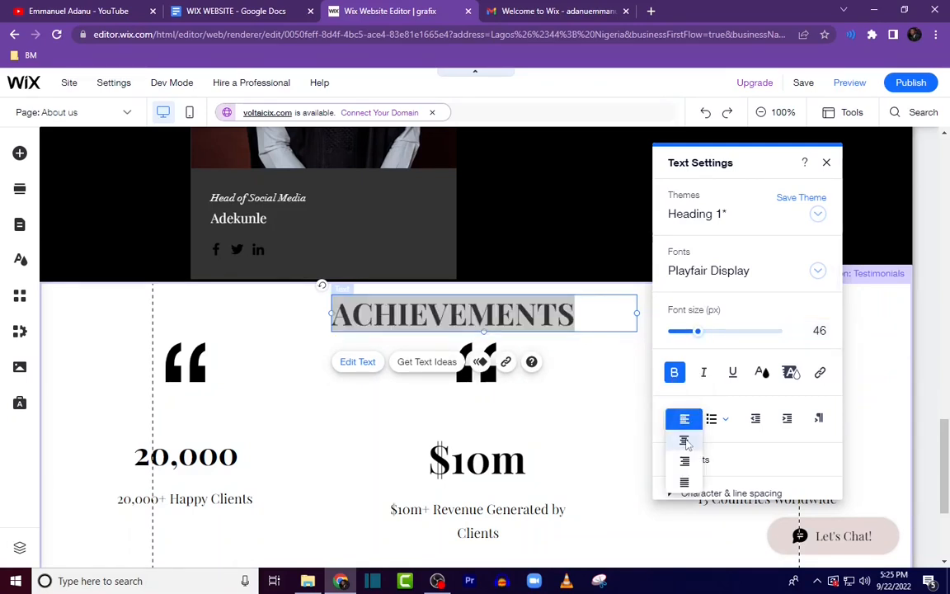
click(683, 439)
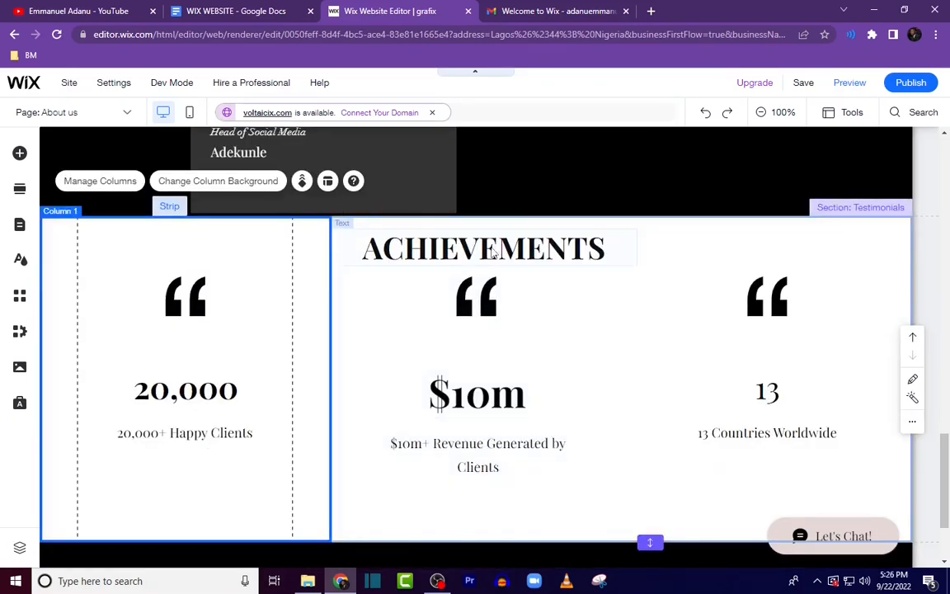
Step: Underline the ACHIEVEMENTS heading
click(492, 247)
double_click(492, 248)
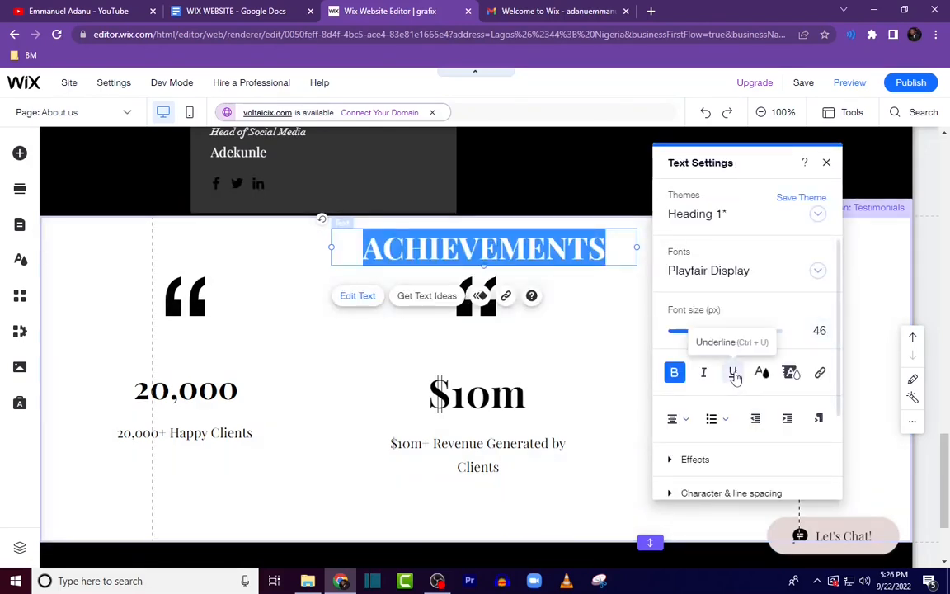
click(732, 372)
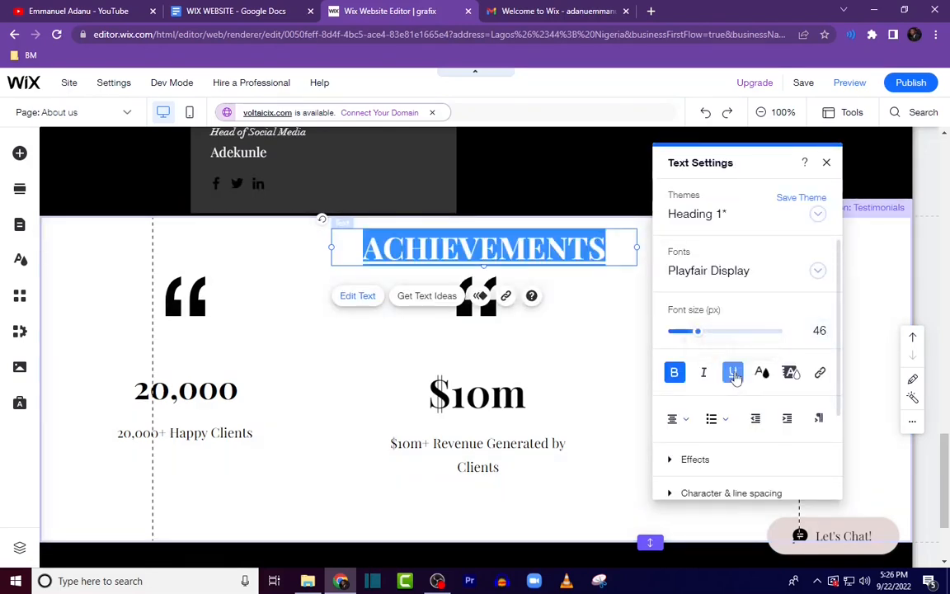
click(313, 267)
Step: Preview the site and review the About page's new Achievements section
scroll(714, 373, down, 1)
scroll(713, 371, up, 10)
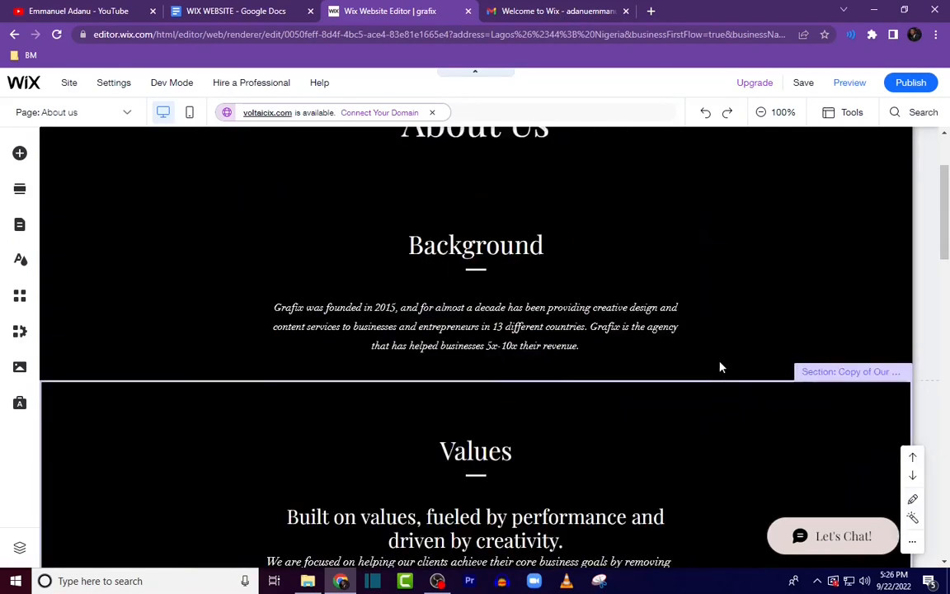
scroll(711, 367, down, 12)
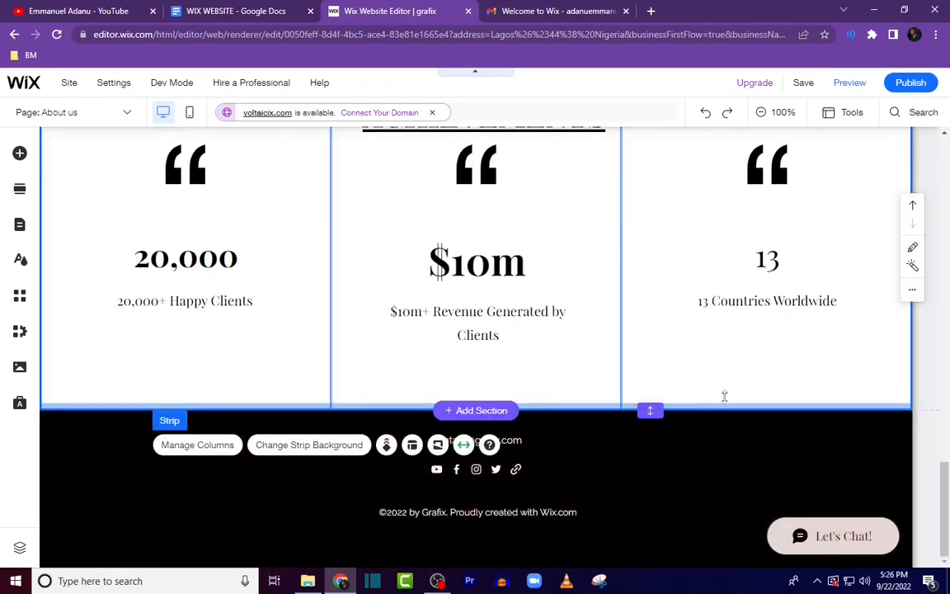
click(850, 83)
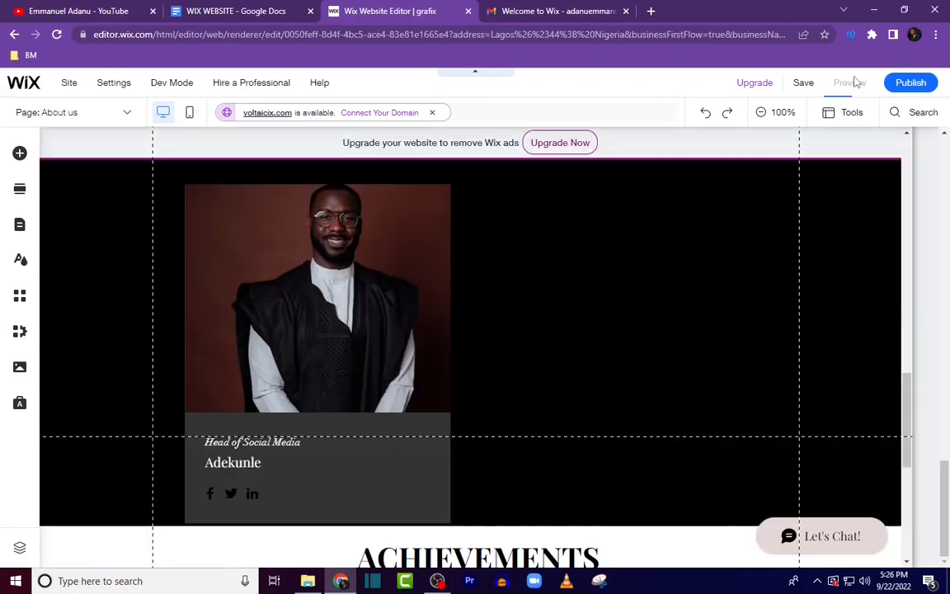
scroll(702, 319, up, 10)
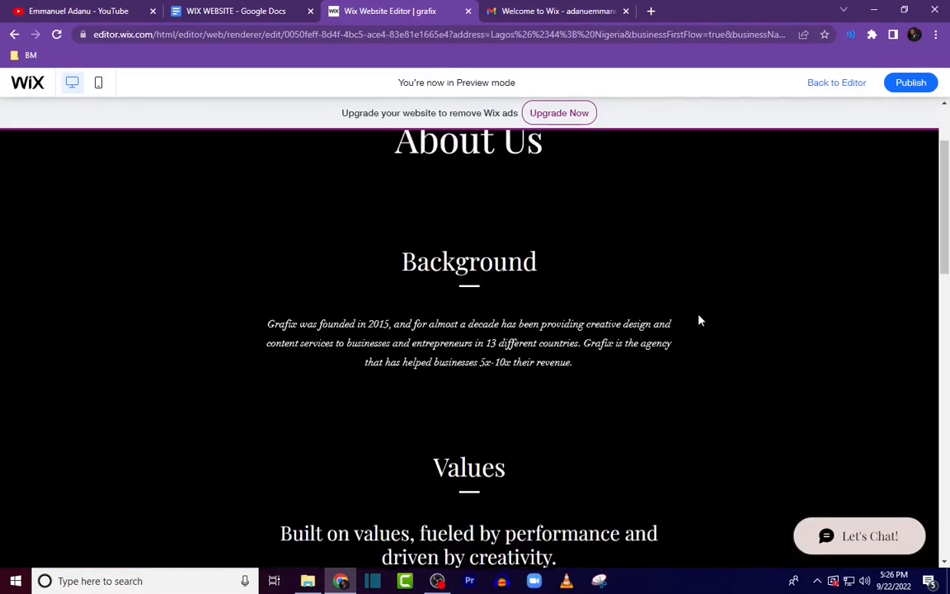
scroll(702, 321, down, 3)
scroll(702, 324, down, 15)
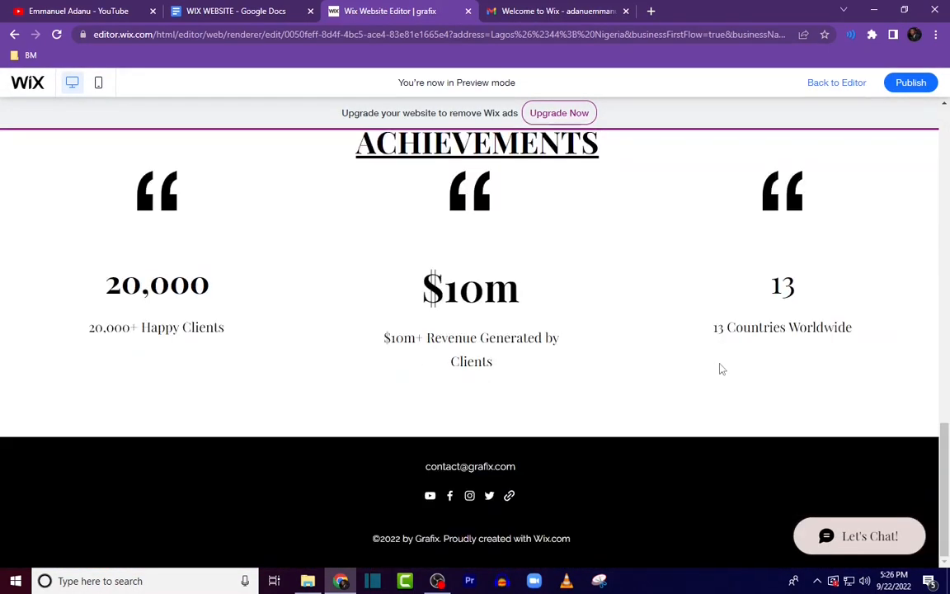
scroll(721, 368, up, 18)
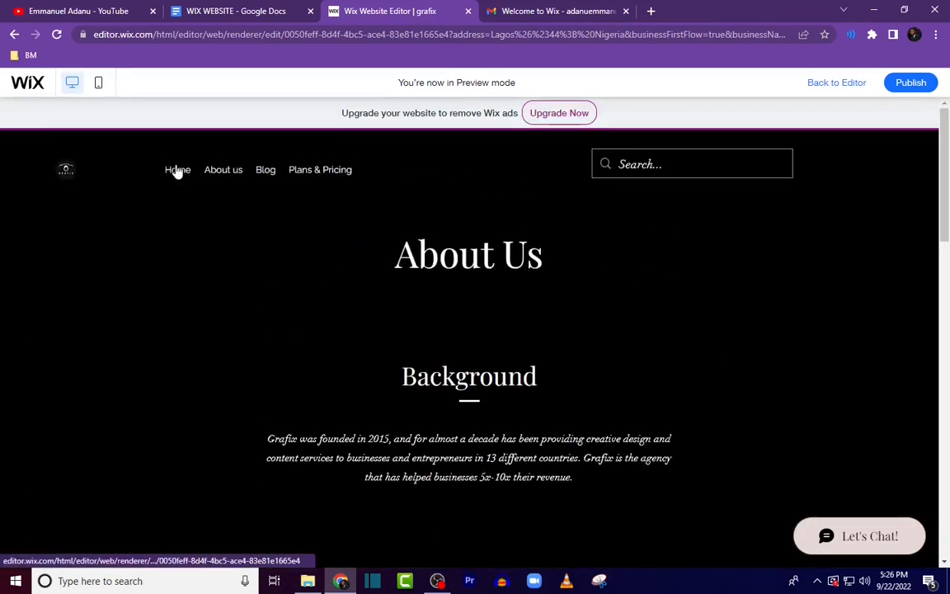
Step: Browse the Home page in preview and return to the About us page
click(177, 170)
scroll(652, 388, down, 10)
scroll(664, 401, down, 10)
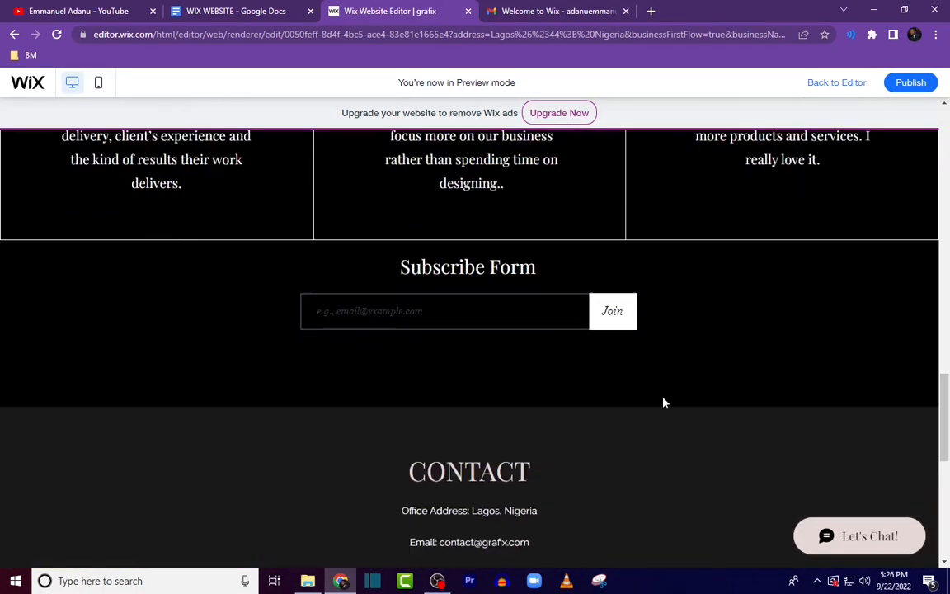
scroll(671, 398, up, 20)
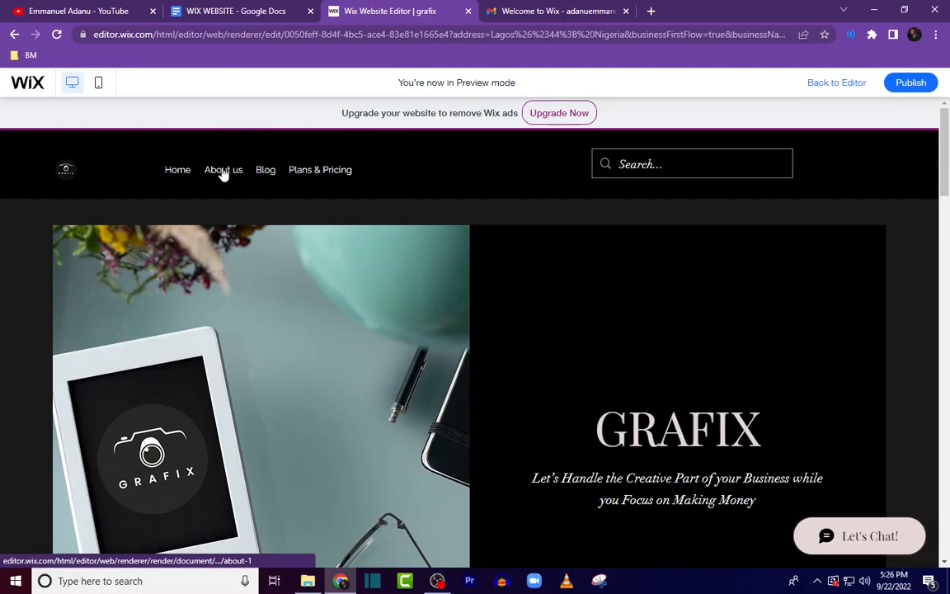
click(223, 170)
scroll(688, 388, down, 10)
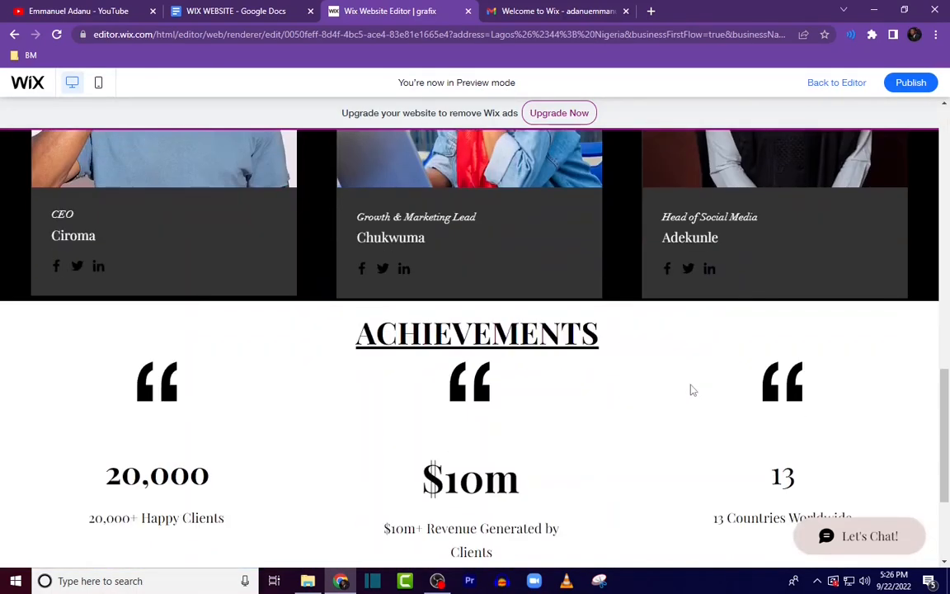
Step: Return to the editor and move the Plans & Pricing page above Blog in the site menu
scroll(699, 402, up, 10)
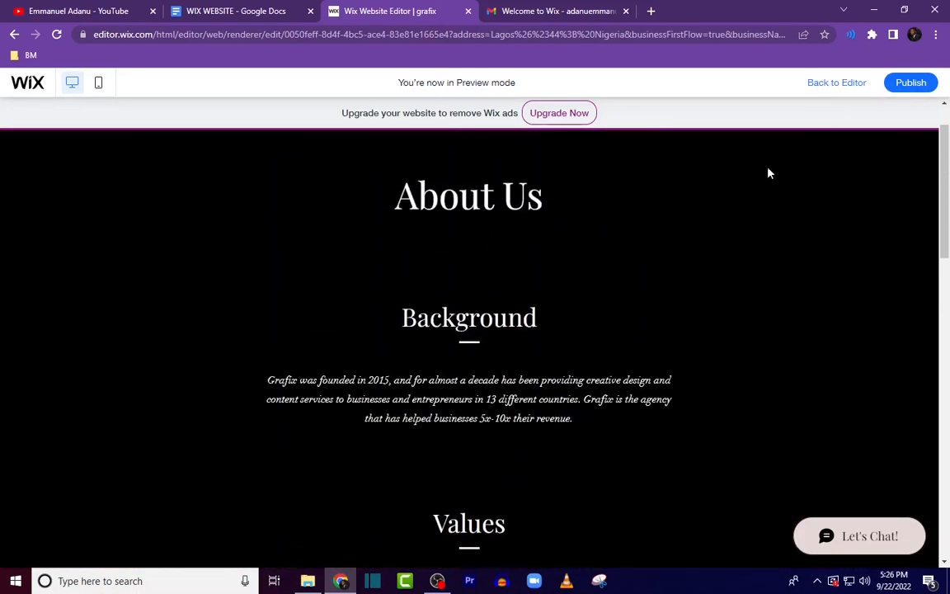
click(838, 83)
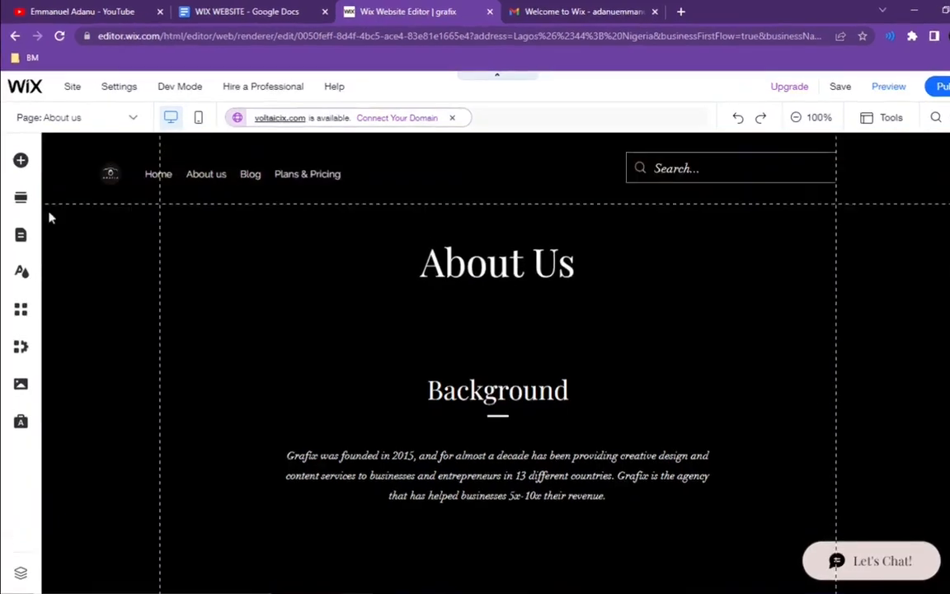
click(20, 240)
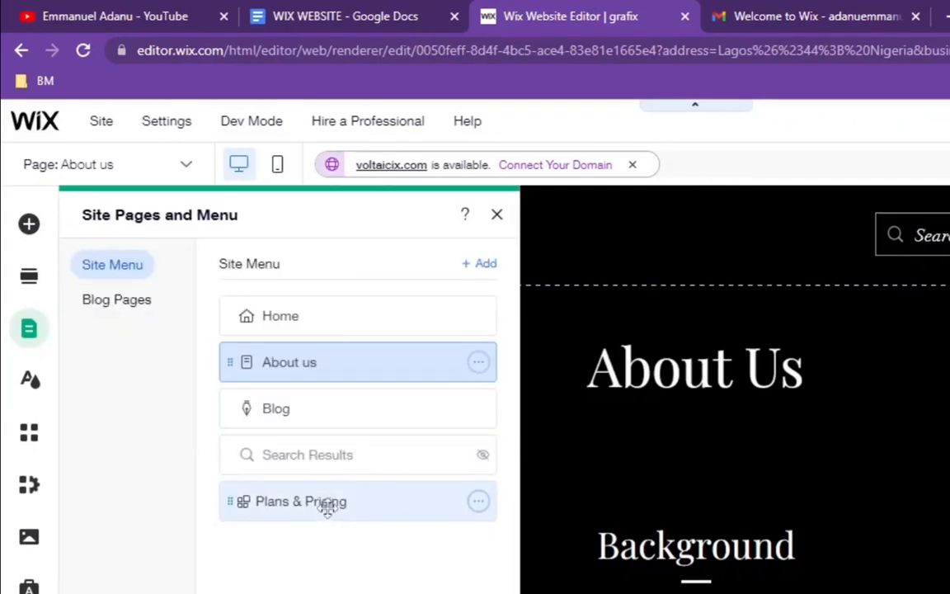
drag(327, 507, 324, 407)
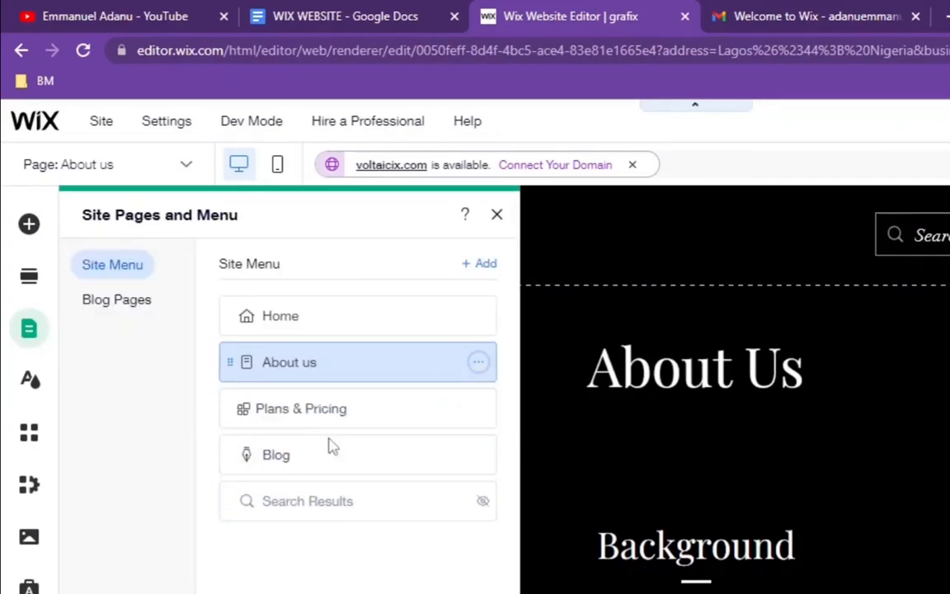
Step: Rename the Plans & Pricing page to Pricing
click(315, 424)
double_click(315, 413)
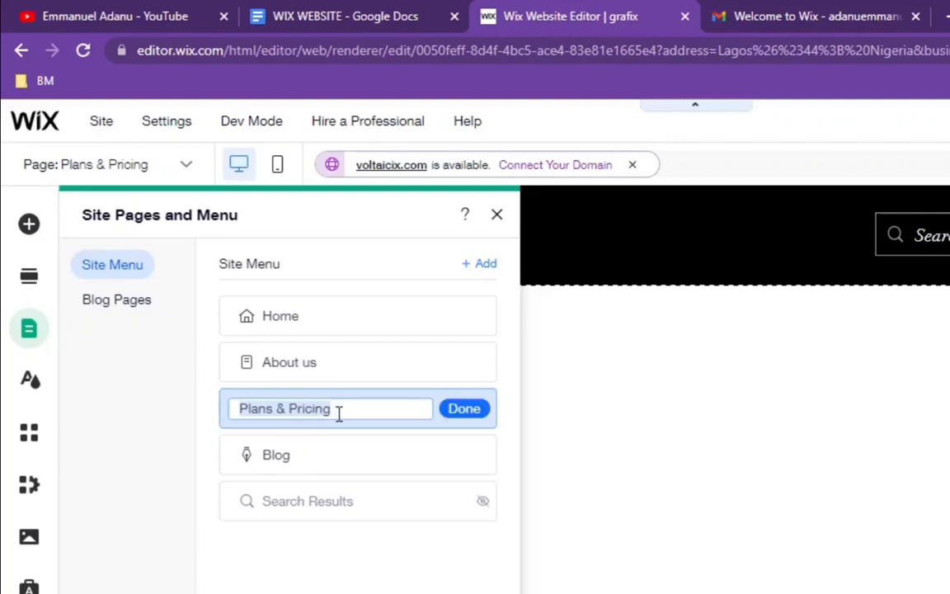
click(290, 412)
key(BackSpace)
key(BackSpace)
key(BackSpace)
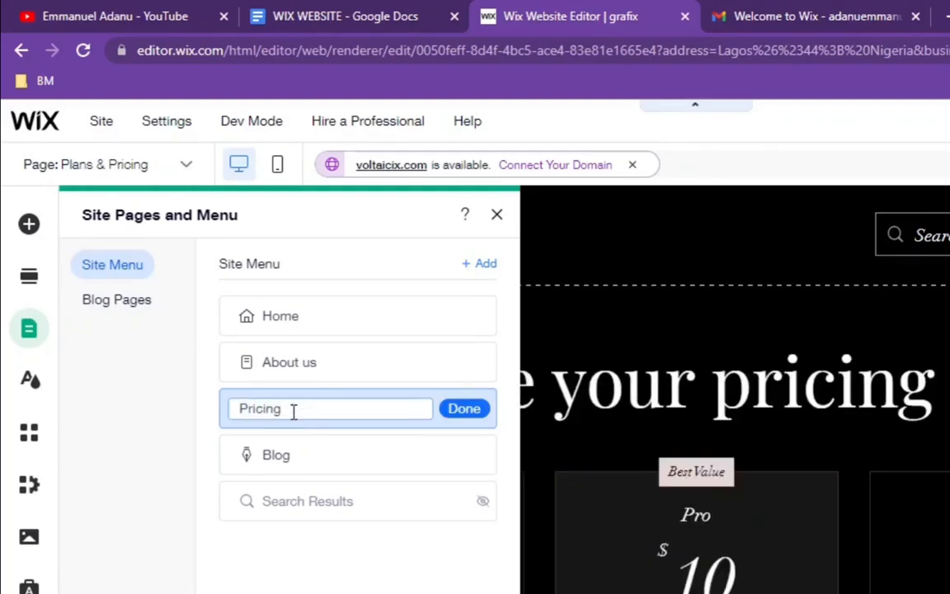
click(462, 409)
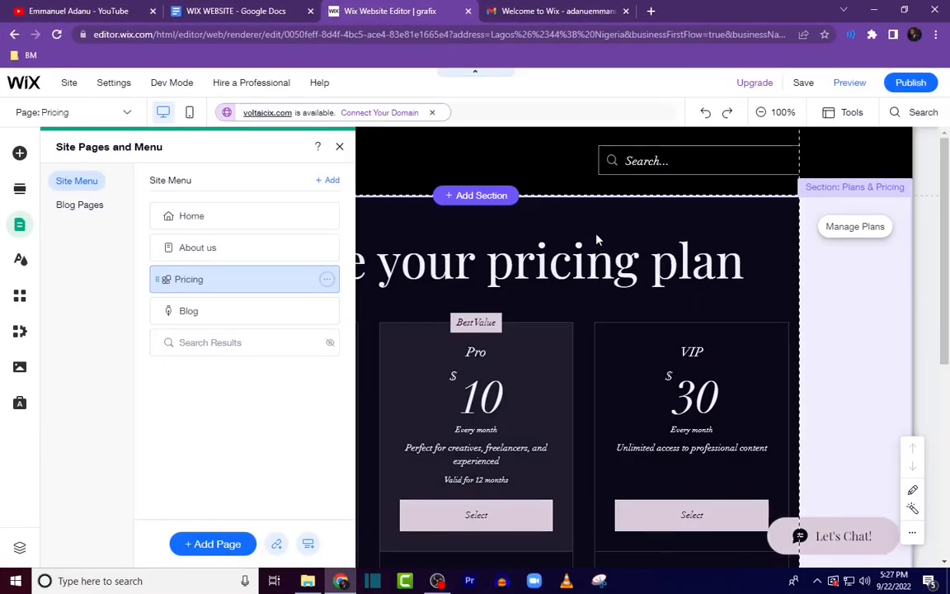
Step: Review the Pricing page layout and the pricing content in the website document
click(597, 239)
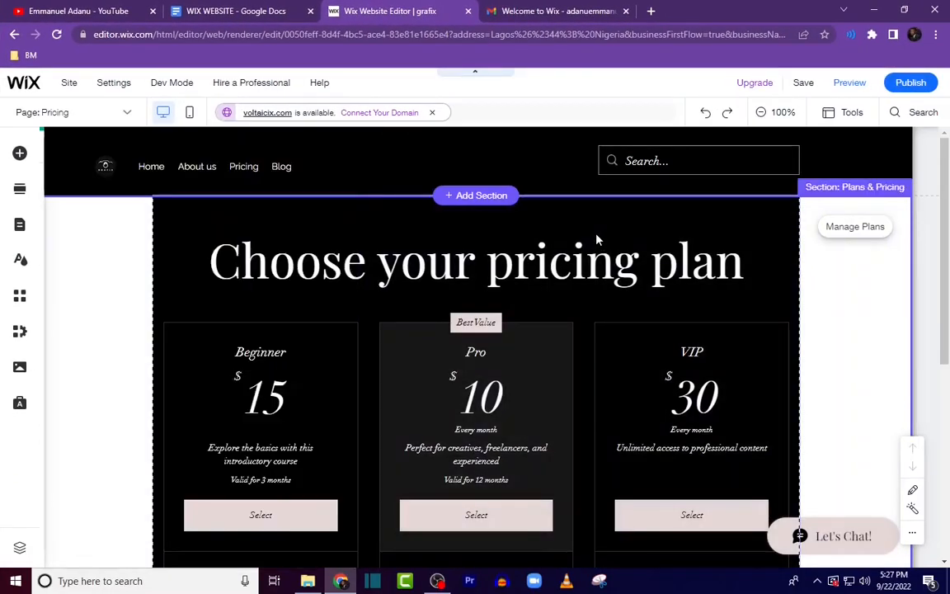
scroll(455, 440, down, 3)
scroll(235, 402, up, 4)
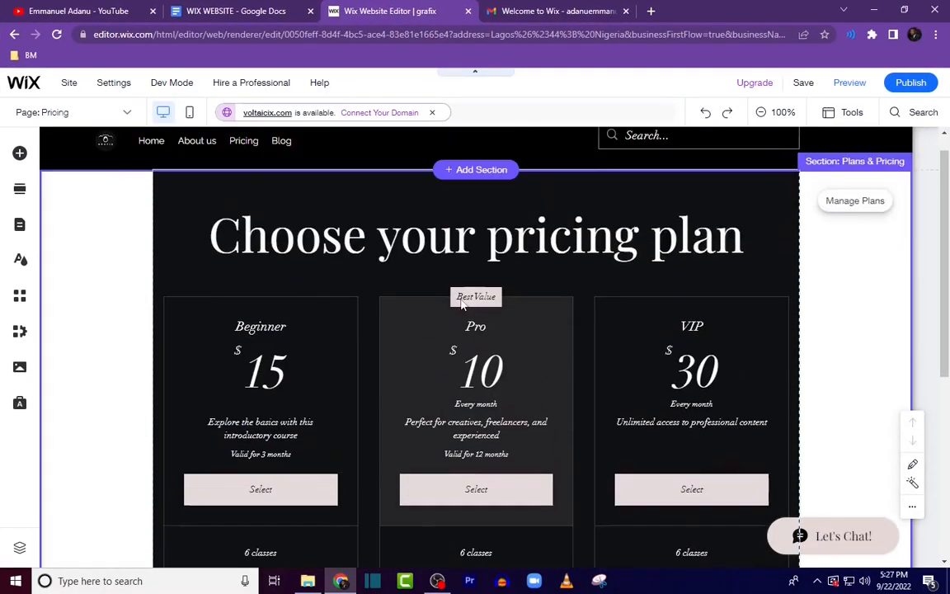
scroll(498, 413, down, 3)
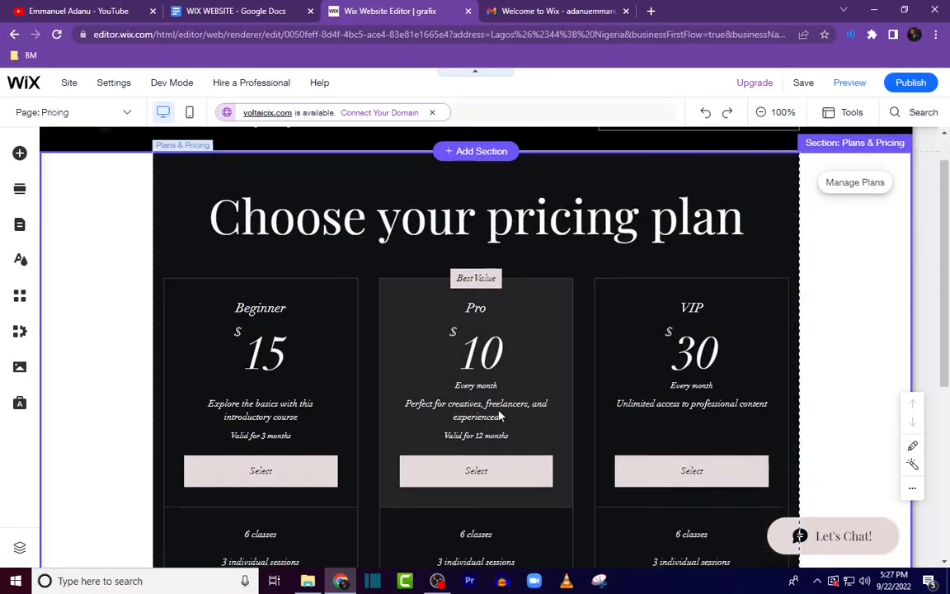
scroll(502, 418, up, 3)
click(255, 10)
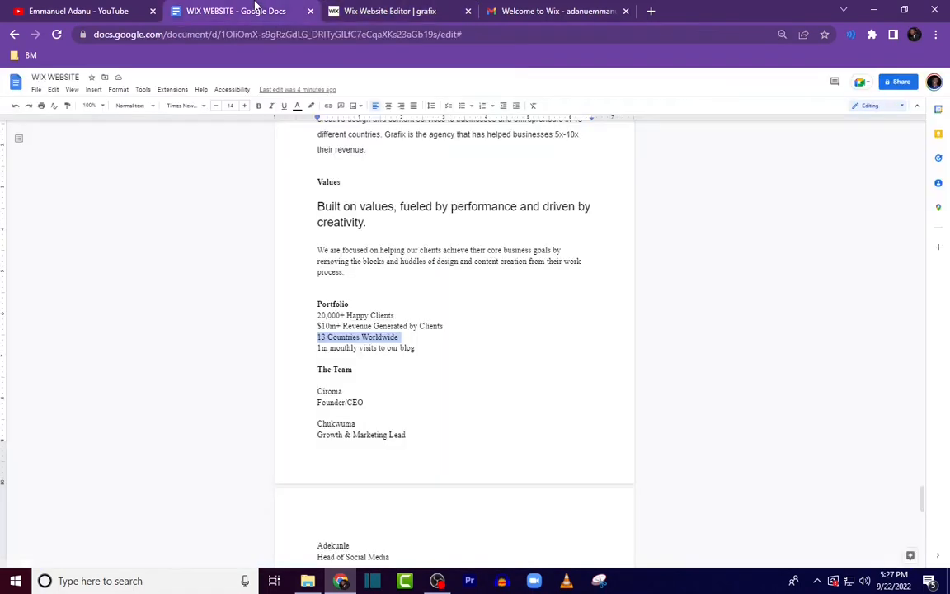
scroll(424, 346, down, 6)
scroll(406, 392, down, 5)
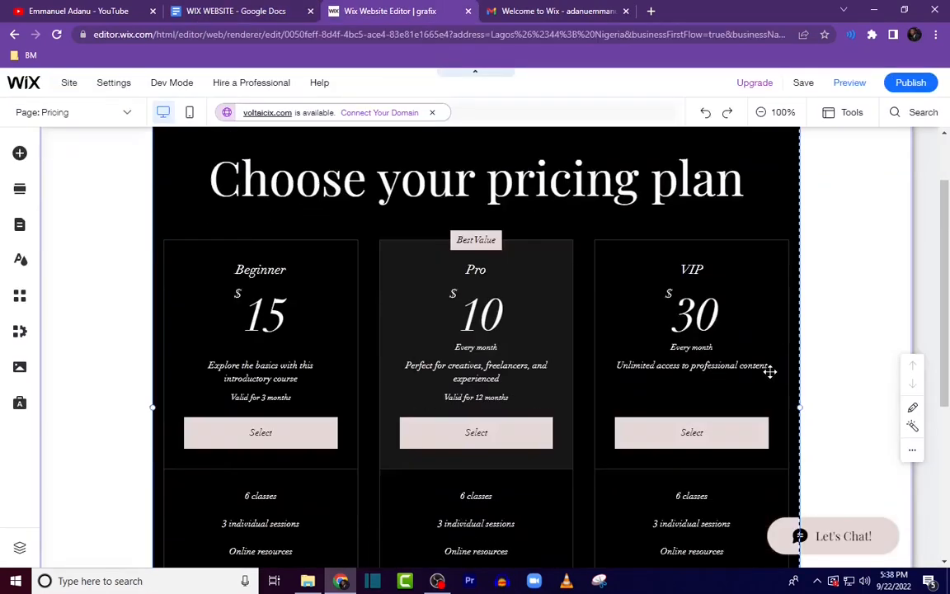
scroll(769, 371, down, 4)
scroll(749, 378, up, 5)
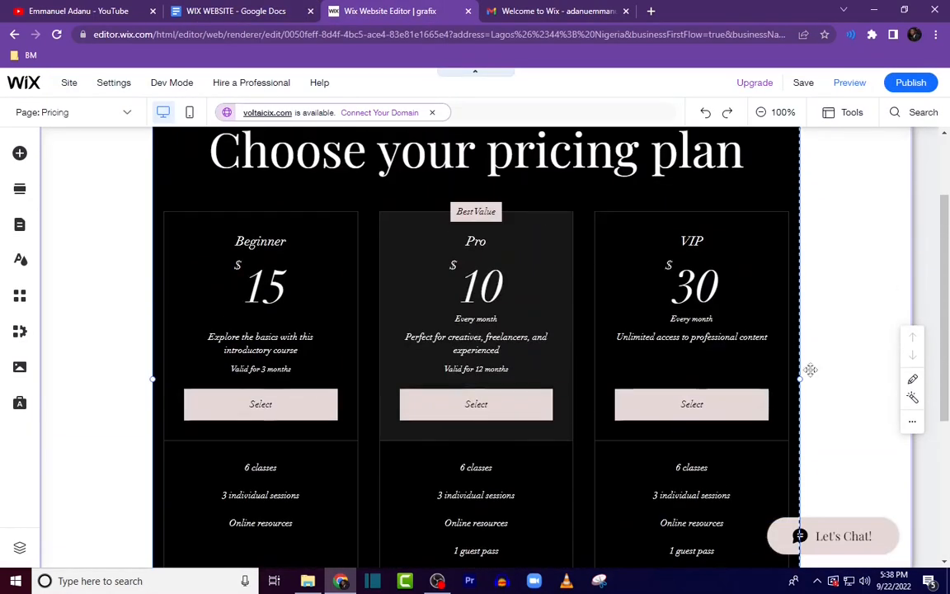
scroll(790, 351, up, 1)
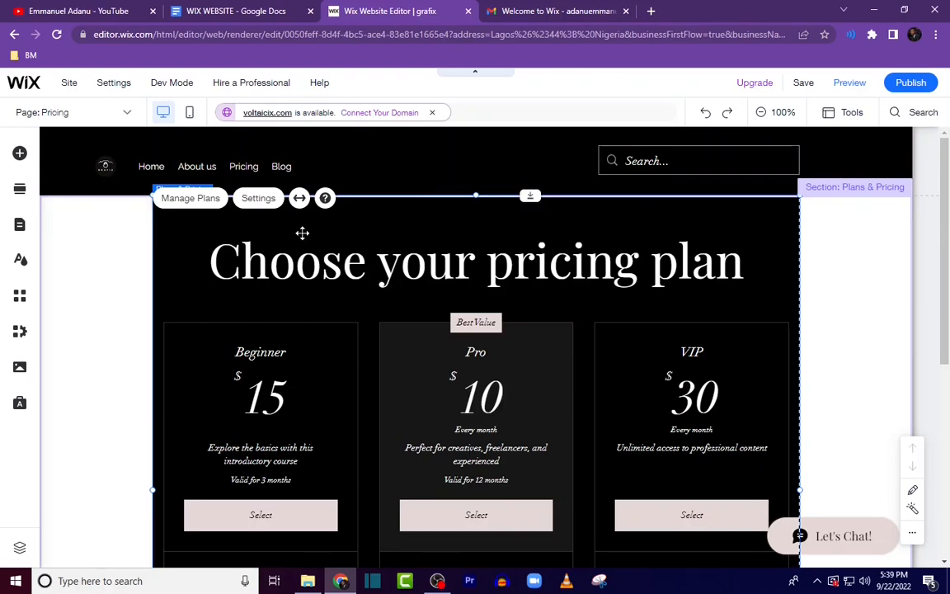
Step: Open the pricing plans widget settings and examine its Plans and Layout options
click(447, 312)
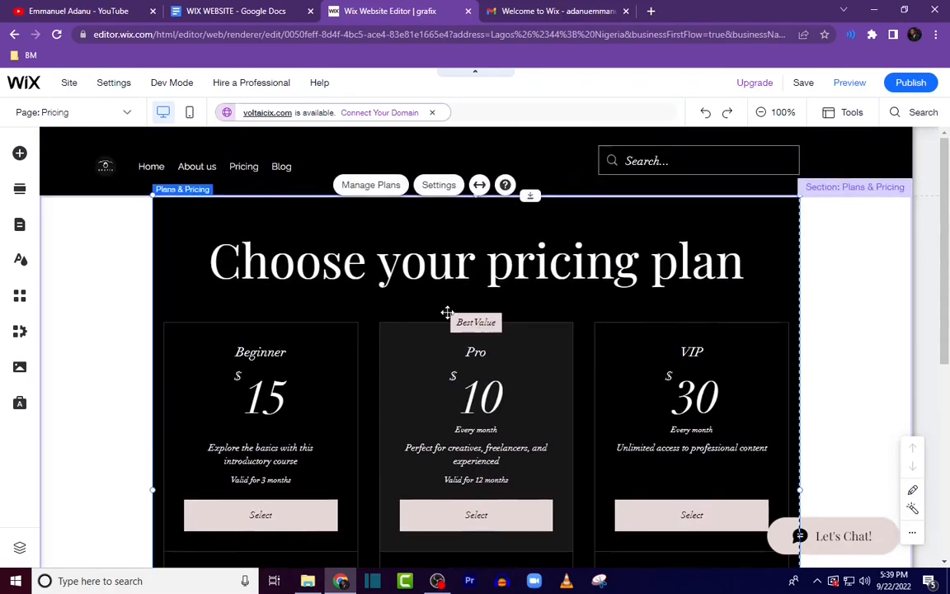
click(284, 226)
click(355, 195)
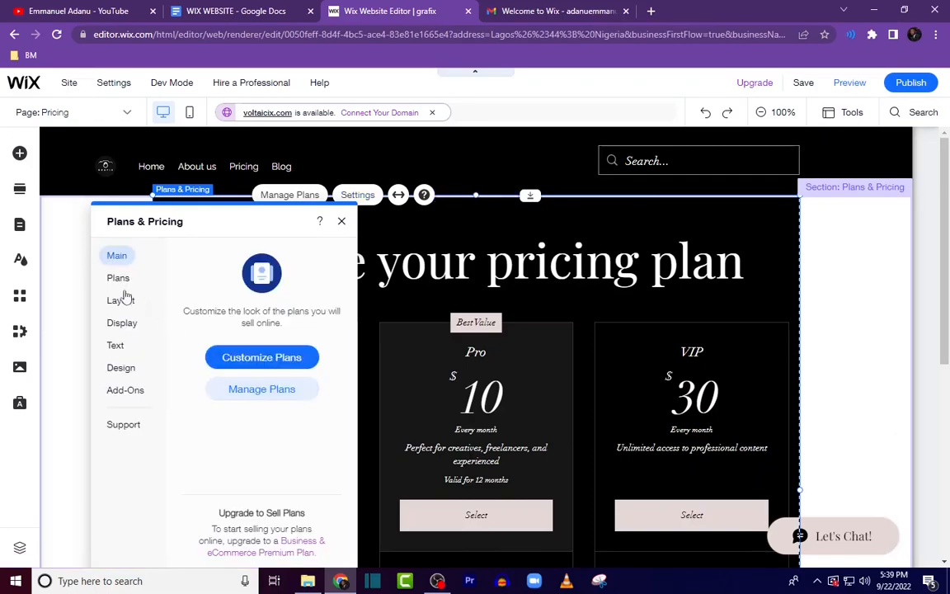
click(118, 278)
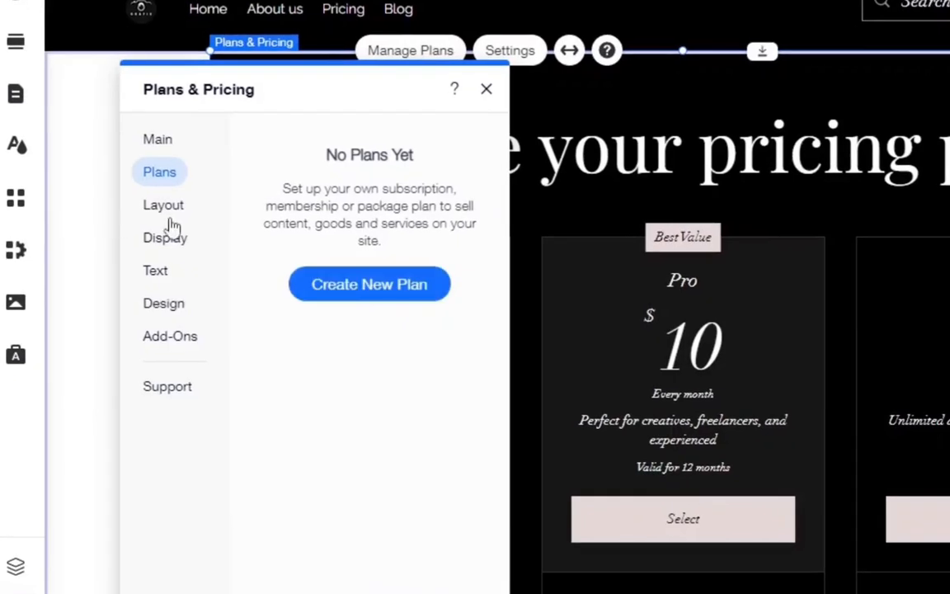
click(164, 212)
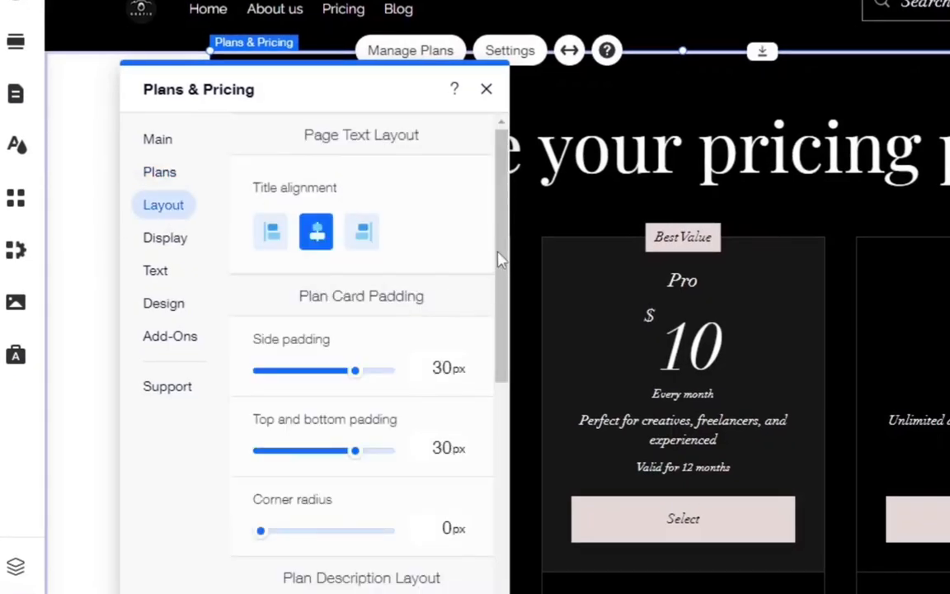
scroll(497, 297, down, 3)
scroll(487, 297, up, 3)
drag(503, 268, 471, 415)
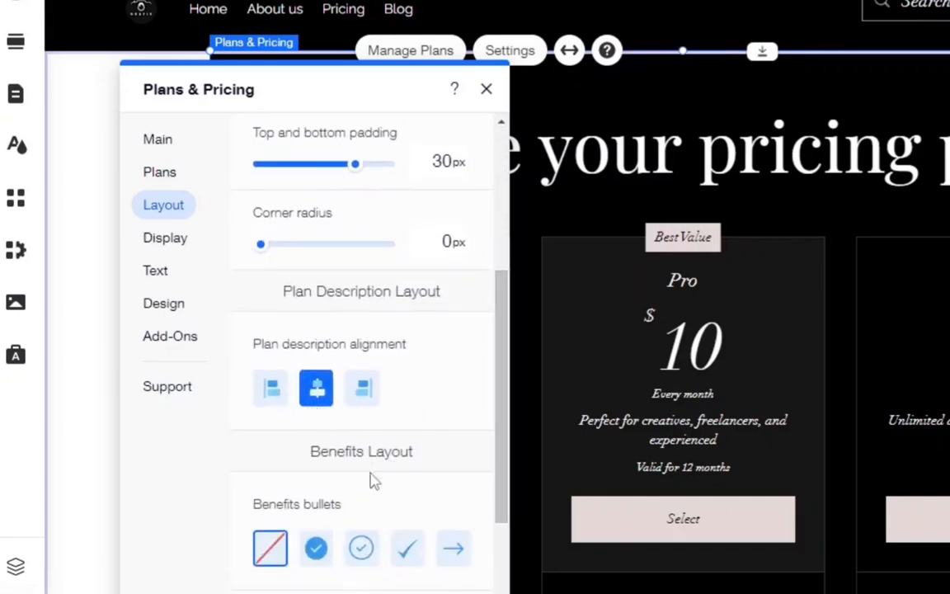
Step: In the widget's display options, show the page subtitle and hide the plan tagline
click(176, 241)
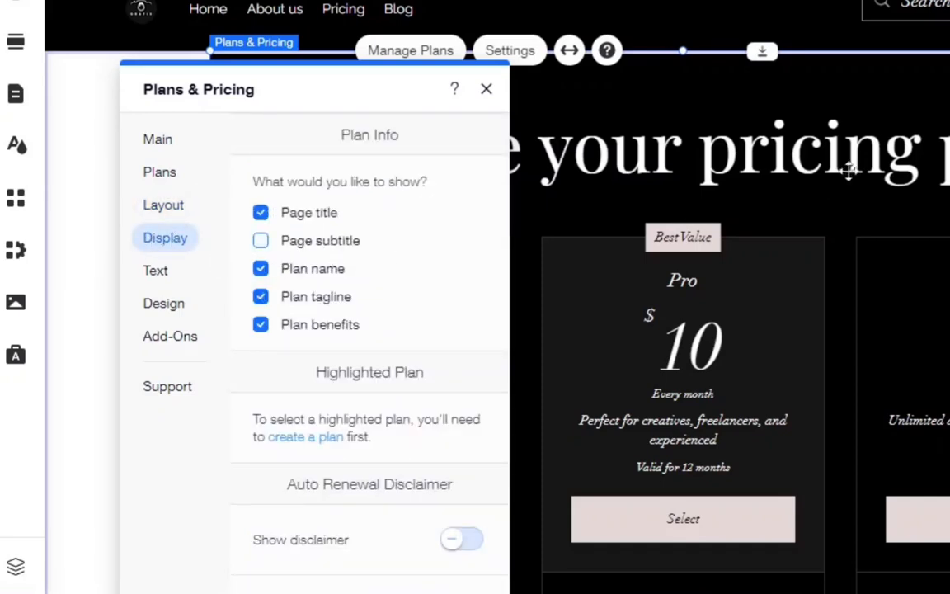
click(260, 213)
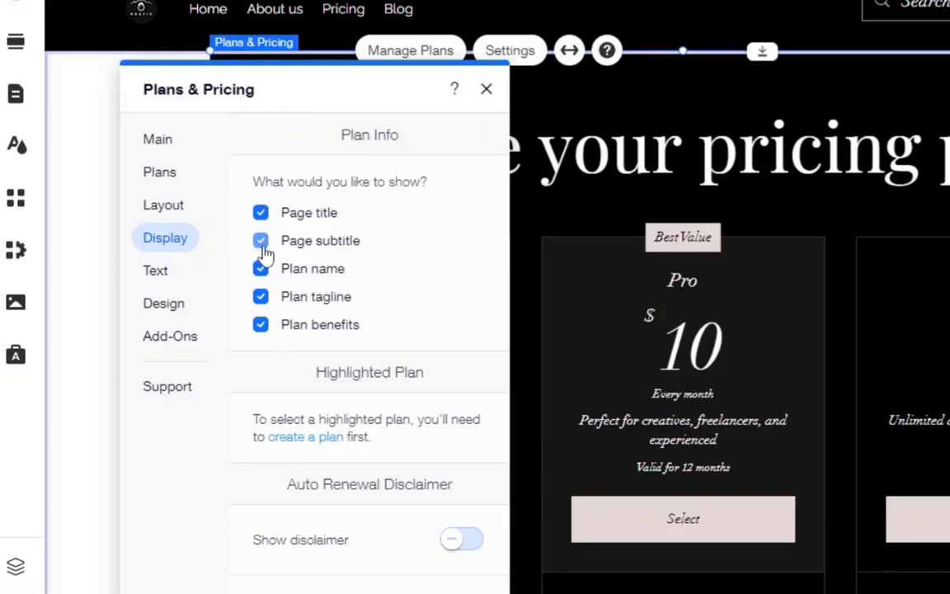
click(261, 241)
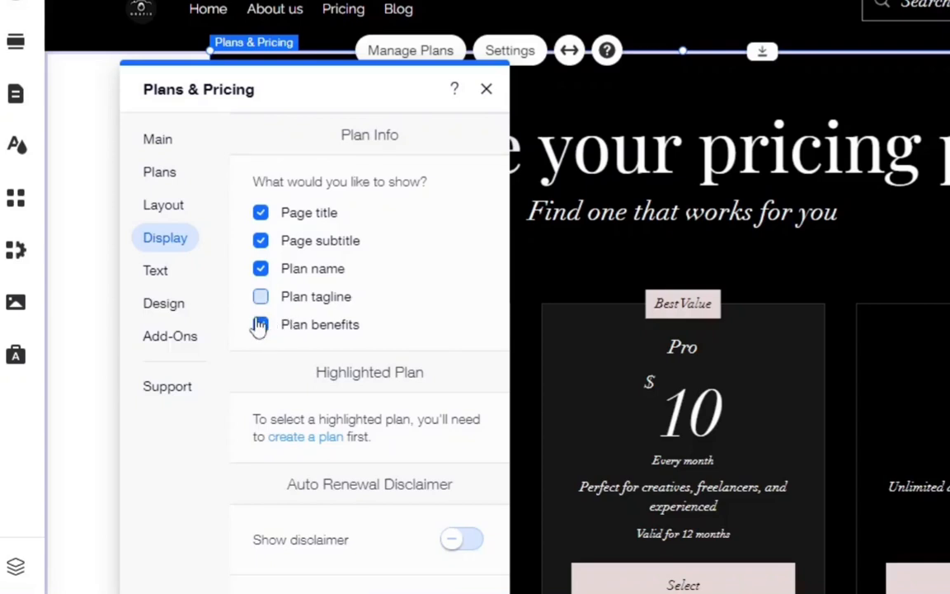
click(261, 327)
Step: Set the pricing page title to "How would you like us to work for you?" copied from the document
click(154, 272)
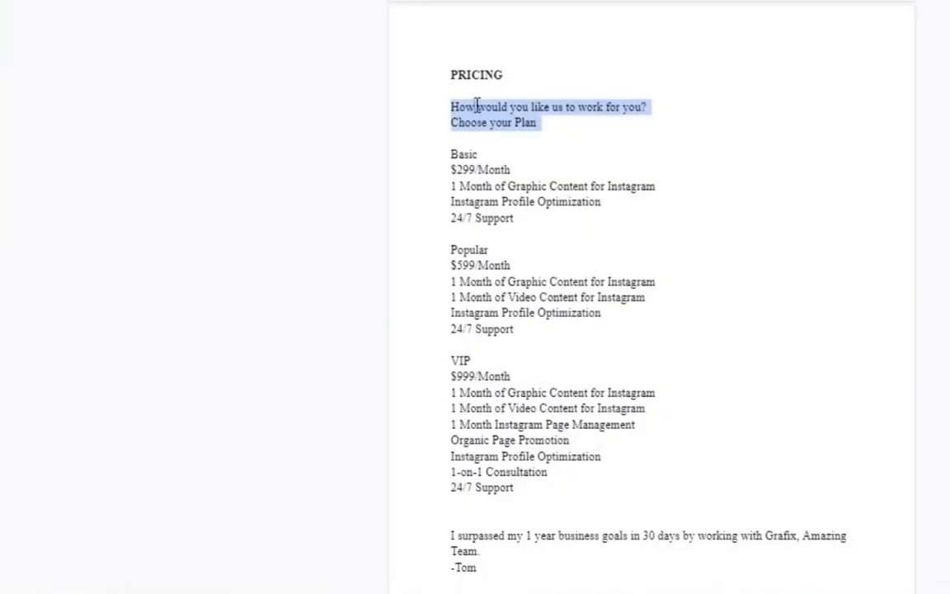
click(476, 105)
drag(449, 106, 651, 110)
right_click(632, 117)
click(651, 142)
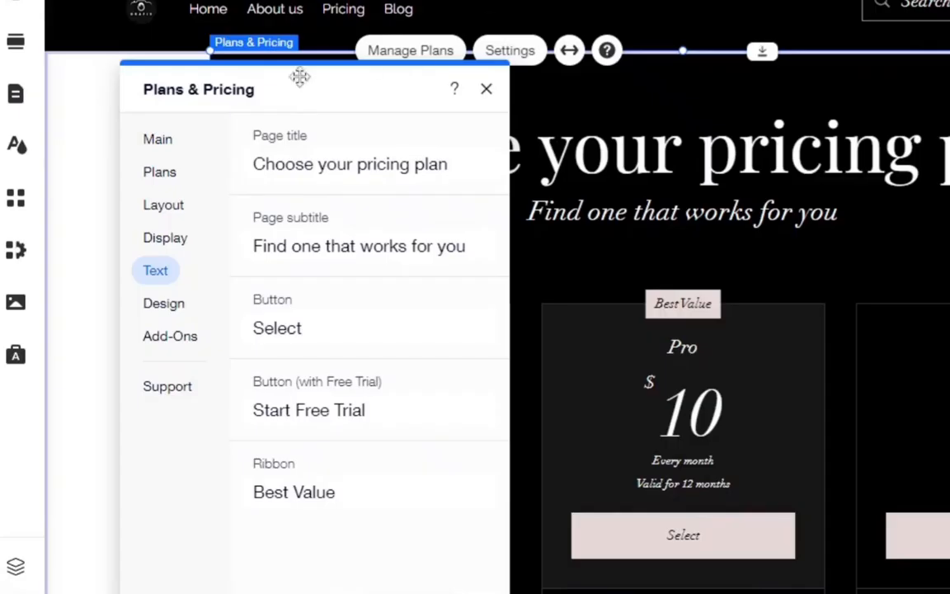
click(319, 156)
key(BackSpace)
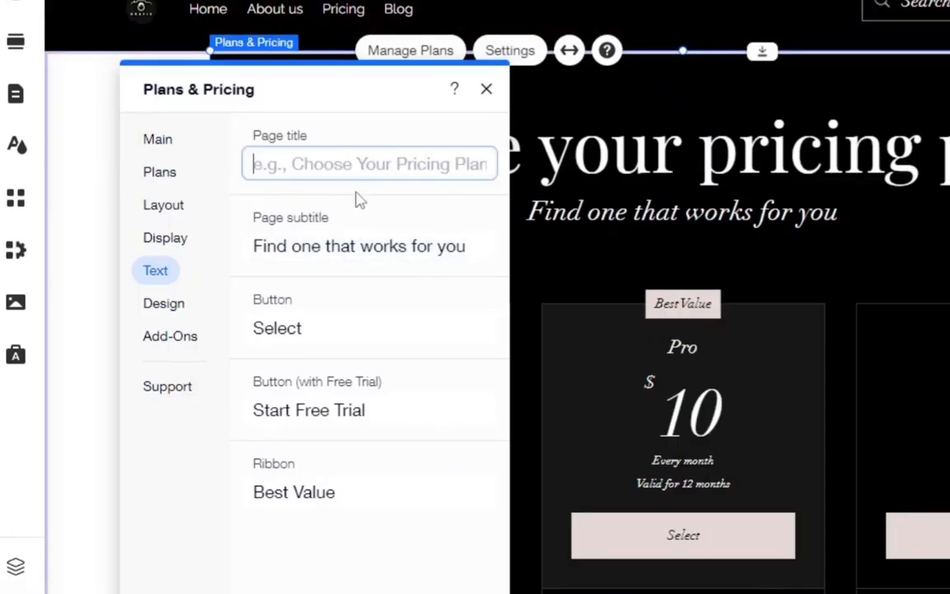
key(ctrl+v)
Step: Set the pricing page subtitle to "Choose your Plan" copied from the document
click(345, 246)
key(ctrl+a)
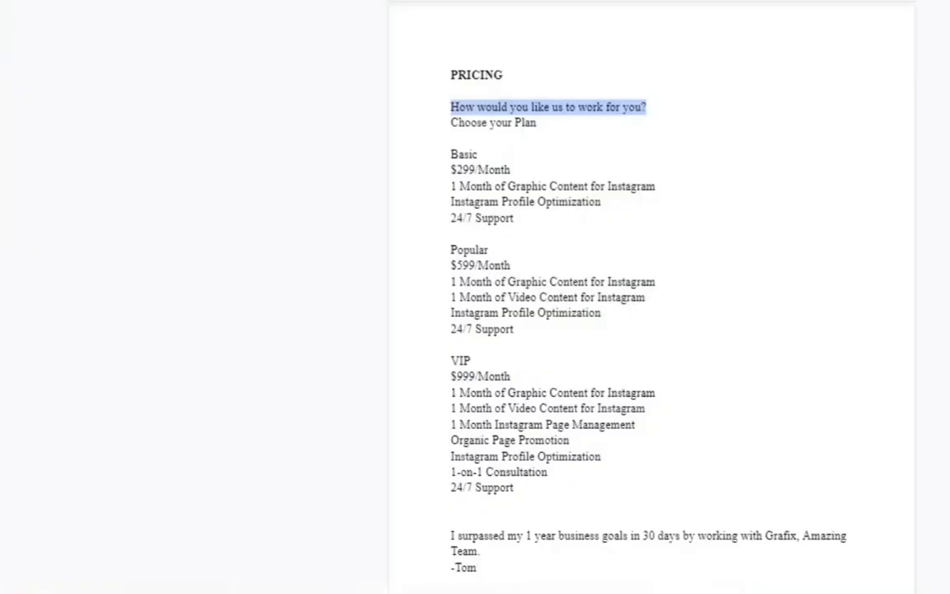
drag(440, 124, 545, 130)
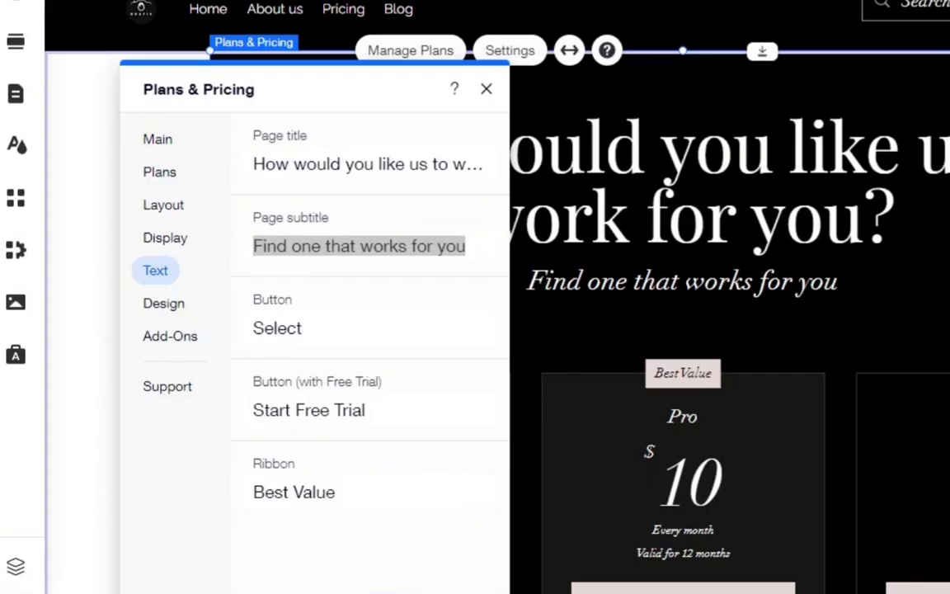
key(ctrl+v)
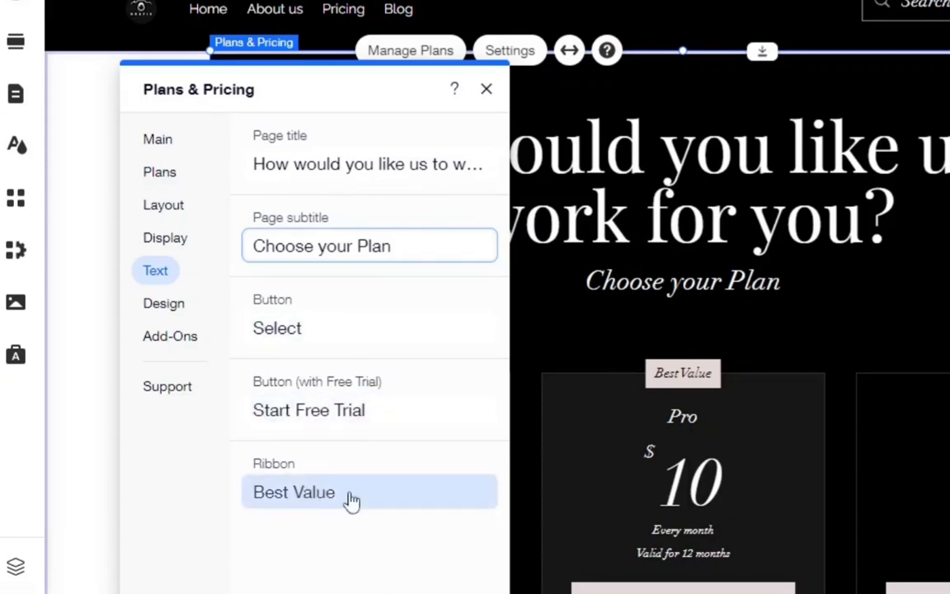
Step: Browse the widget's design options, then start creating a new pricing plan
click(165, 307)
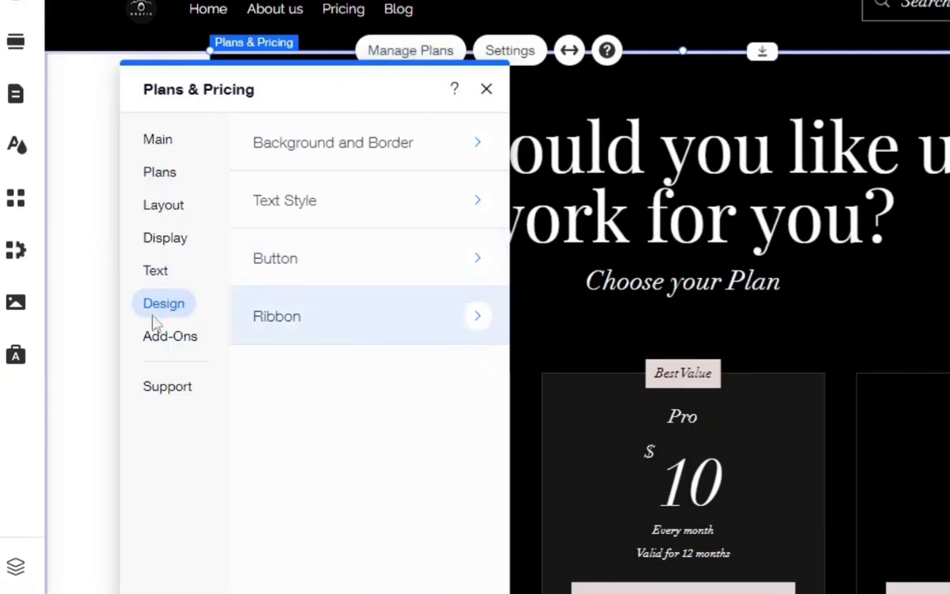
click(360, 143)
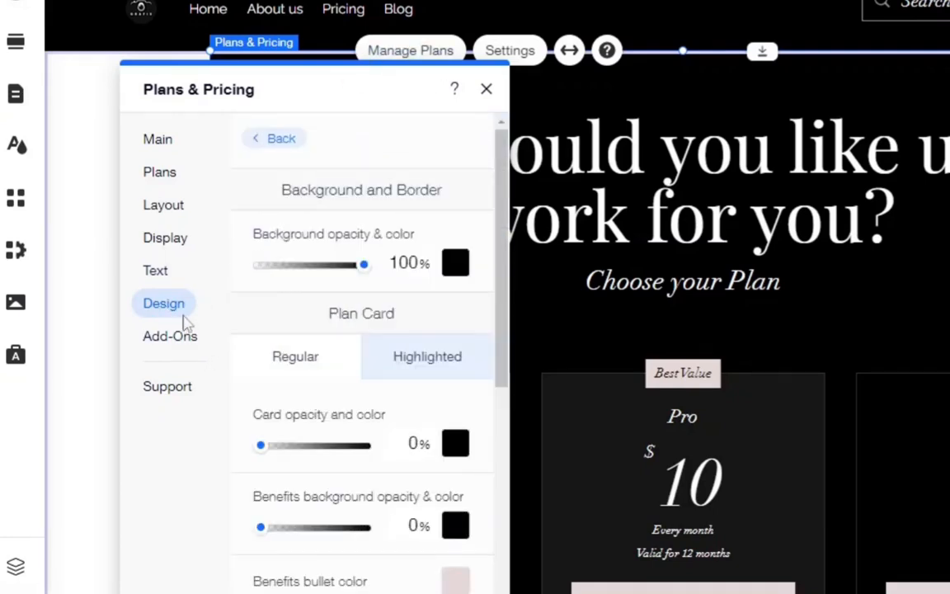
click(252, 143)
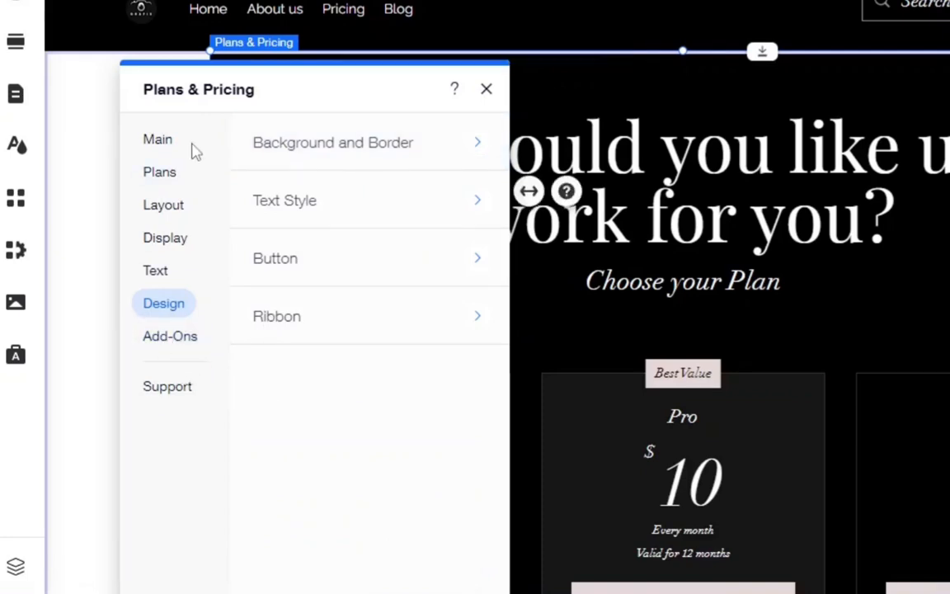
click(161, 177)
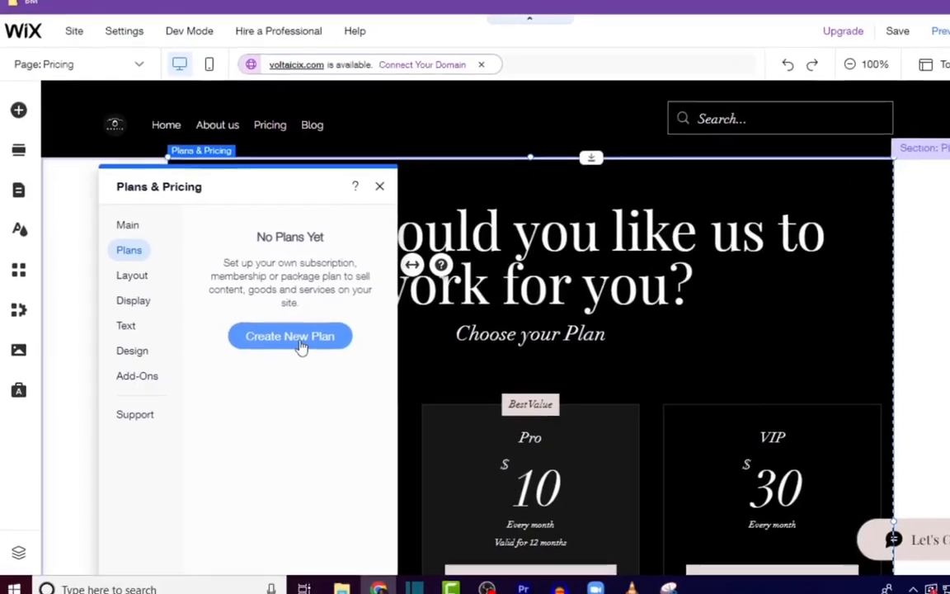
click(300, 342)
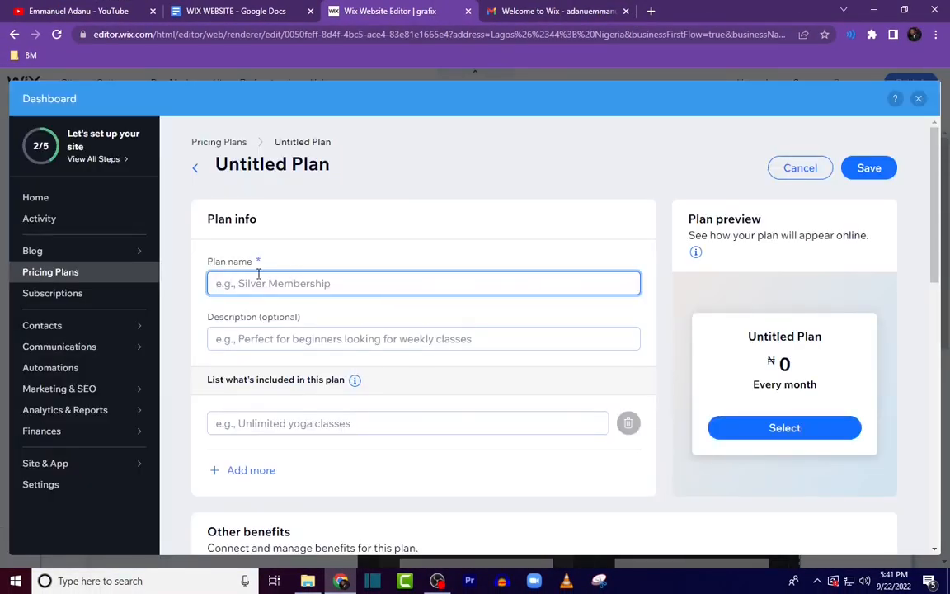
Step: Name the new pricing plan "Basic", copied from the content document
click(239, 11)
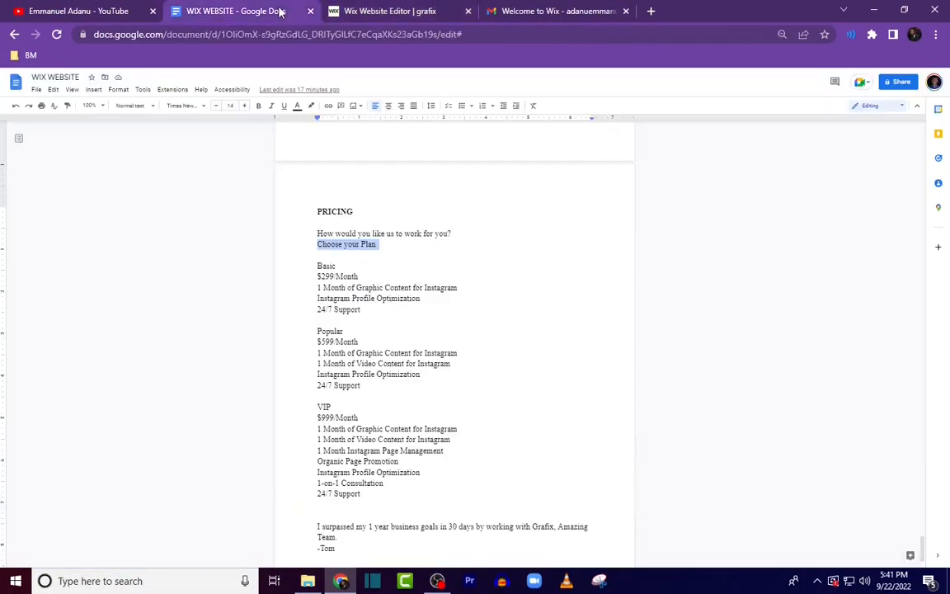
drag(316, 266, 340, 263)
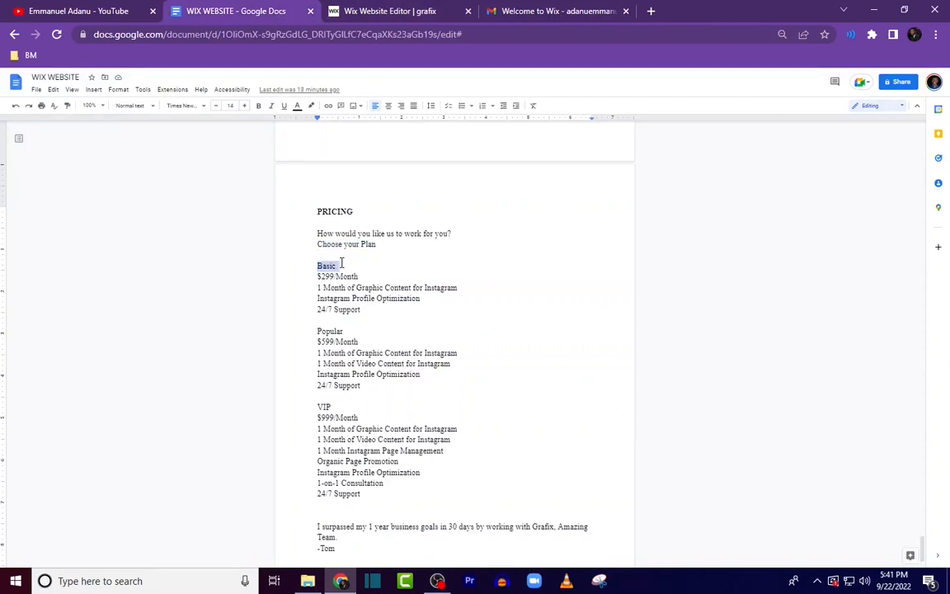
click(363, 12)
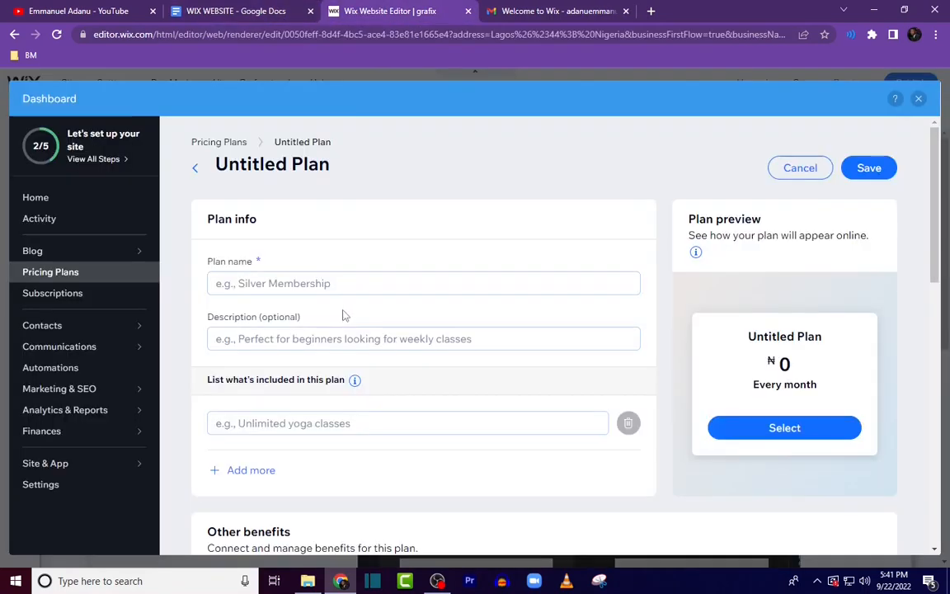
click(282, 282)
key(ctrl+v)
click(212, 313)
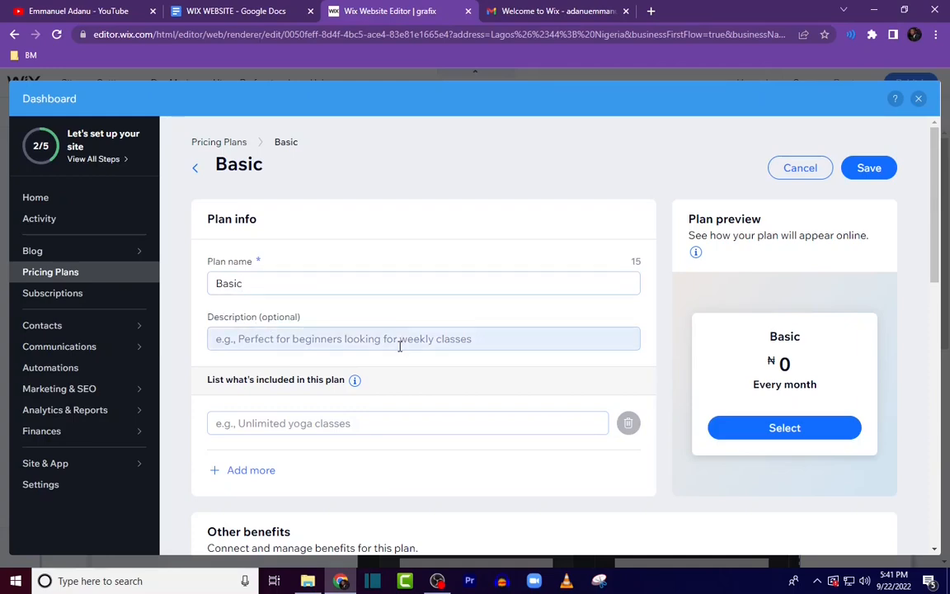
Step: Add "1 Month of Graphic Content for Instagram" from the document as the plan's first included item, then add another item row
click(244, 15)
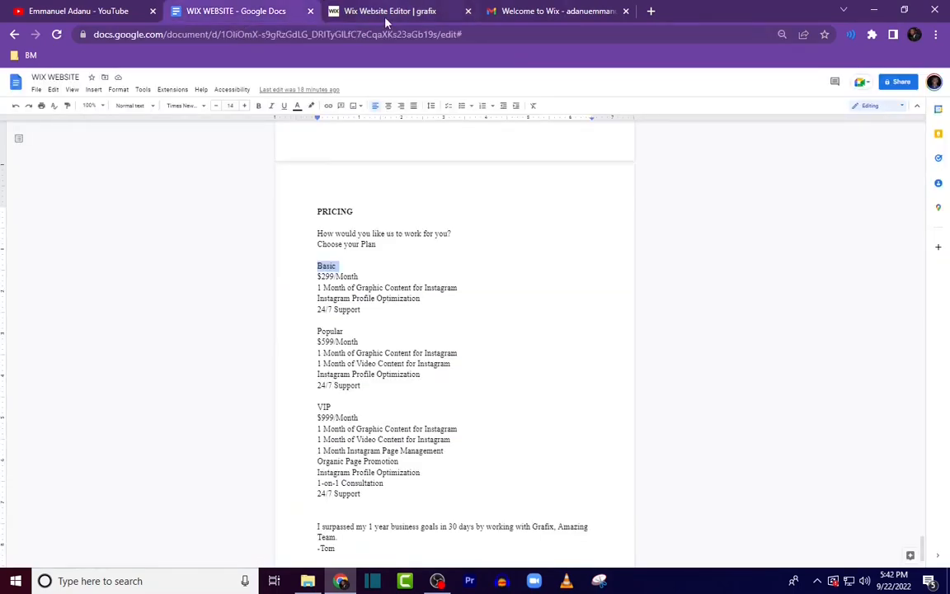
click(347, 12)
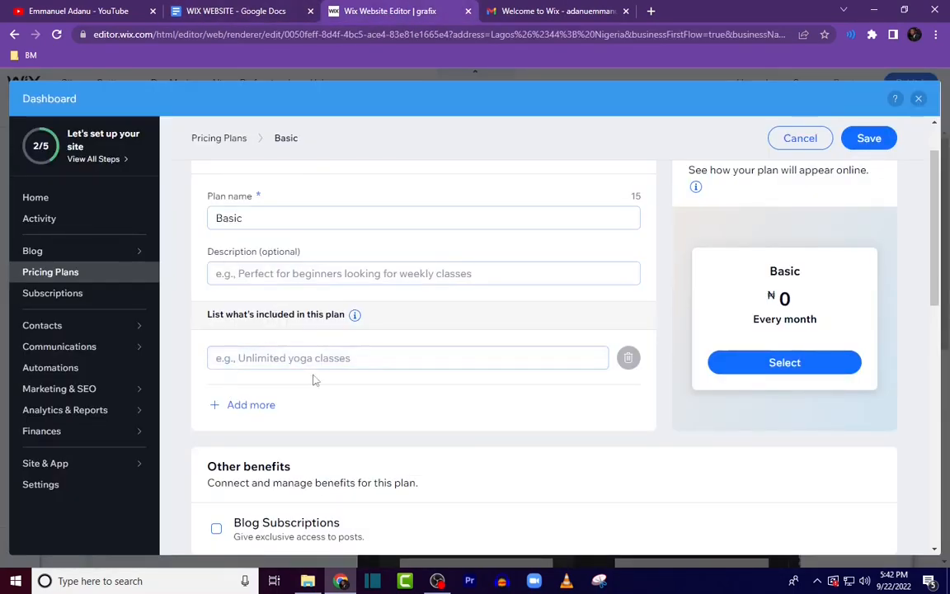
click(270, 12)
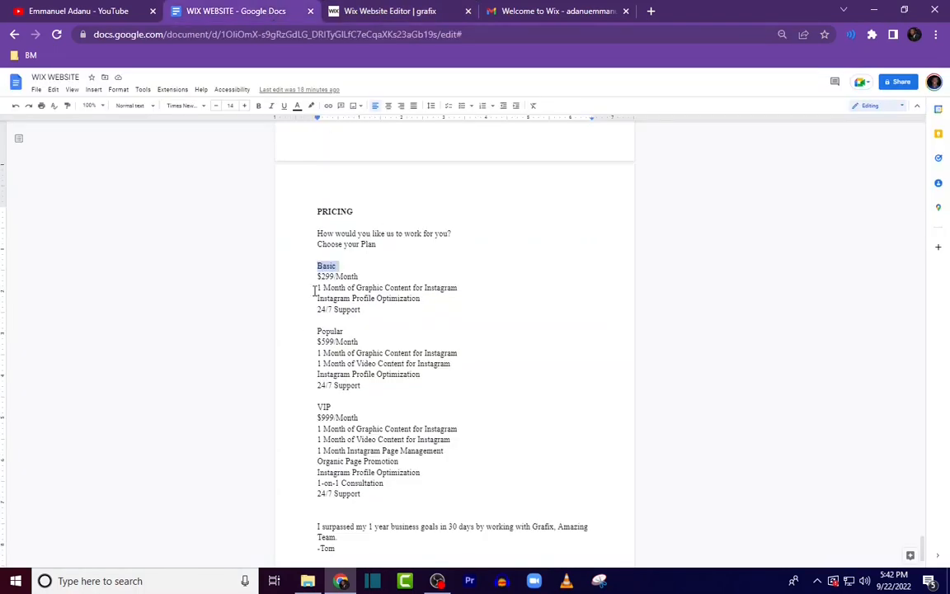
drag(314, 290, 459, 288)
click(376, 14)
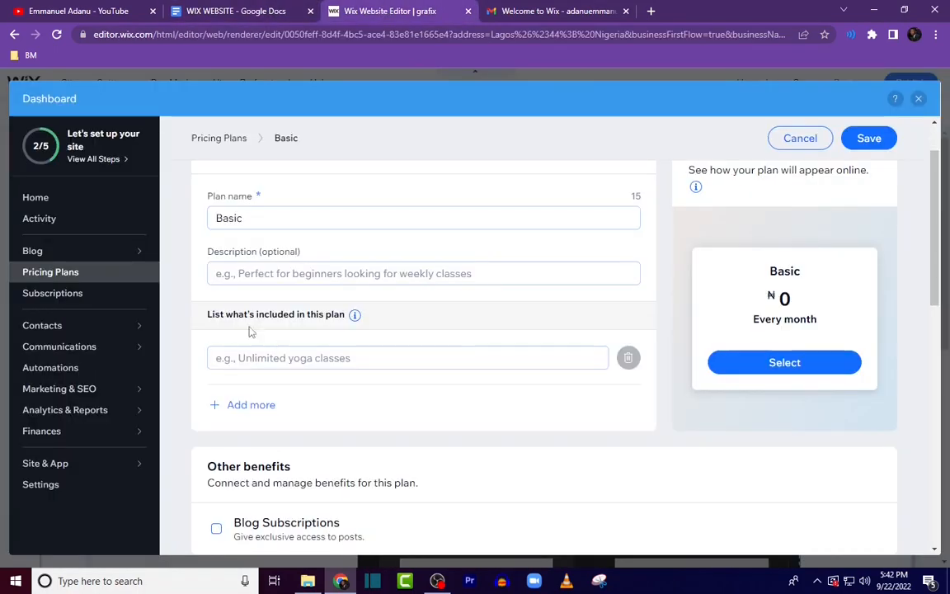
click(250, 357)
key(ctrl+v)
click(258, 405)
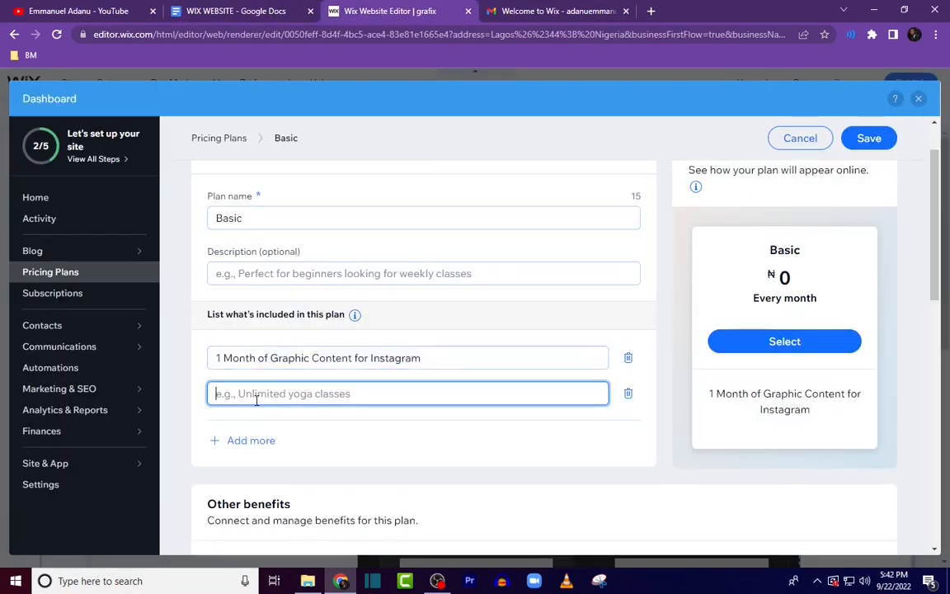
Step: Copy "Instagram Profile Optimization" from the document into the second included item and add another row
click(247, 11)
drag(316, 298, 418, 298)
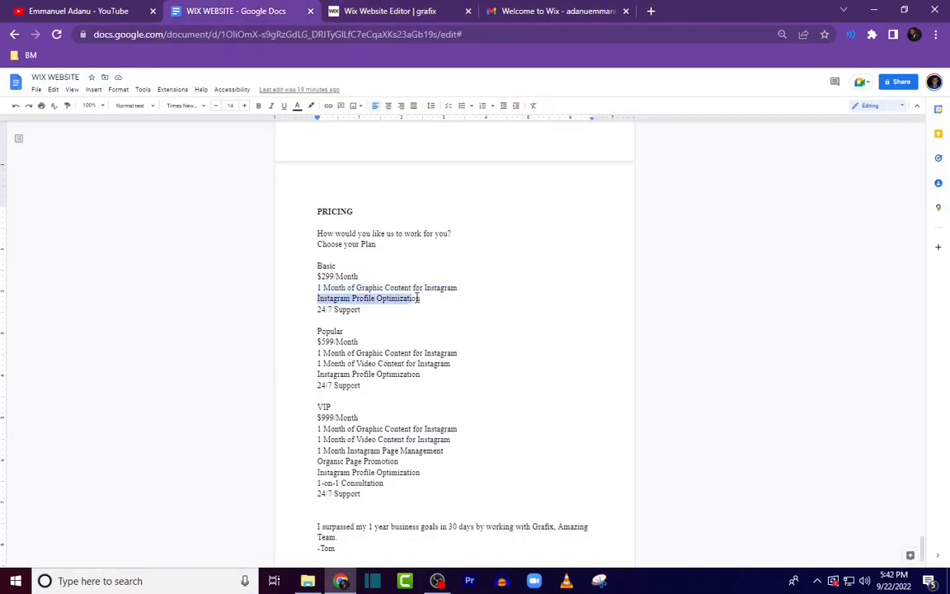
key(ctrl+c)
click(375, 13)
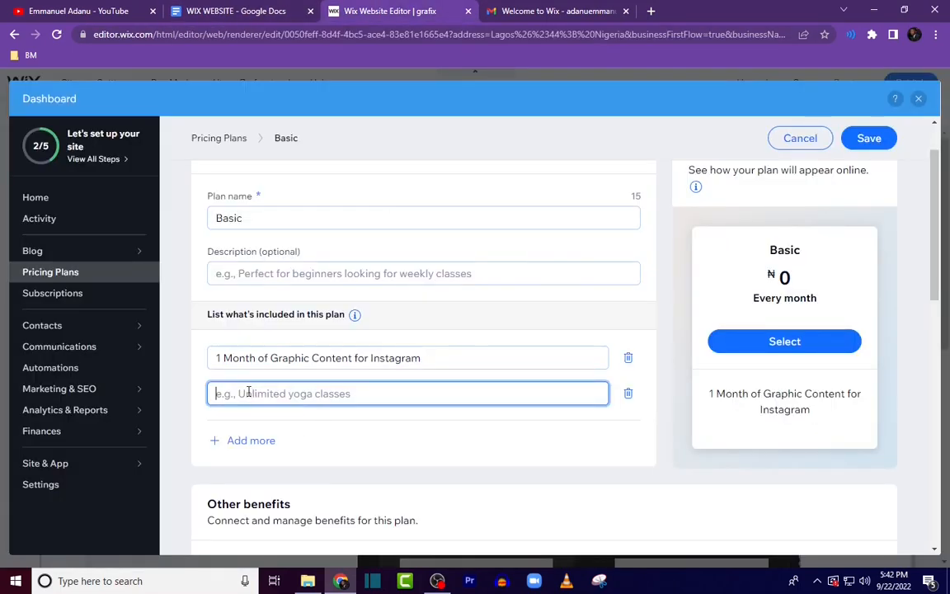
key(ctrl+v)
click(252, 439)
Step: Copy "24/7 Support" from the document into the third included item of the Basic plan
click(292, 7)
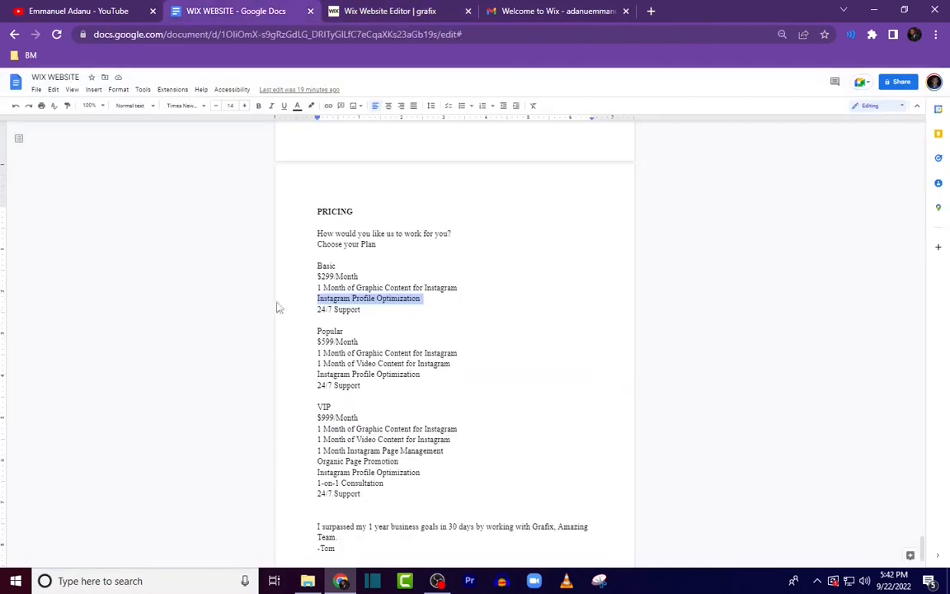
drag(309, 311, 380, 311)
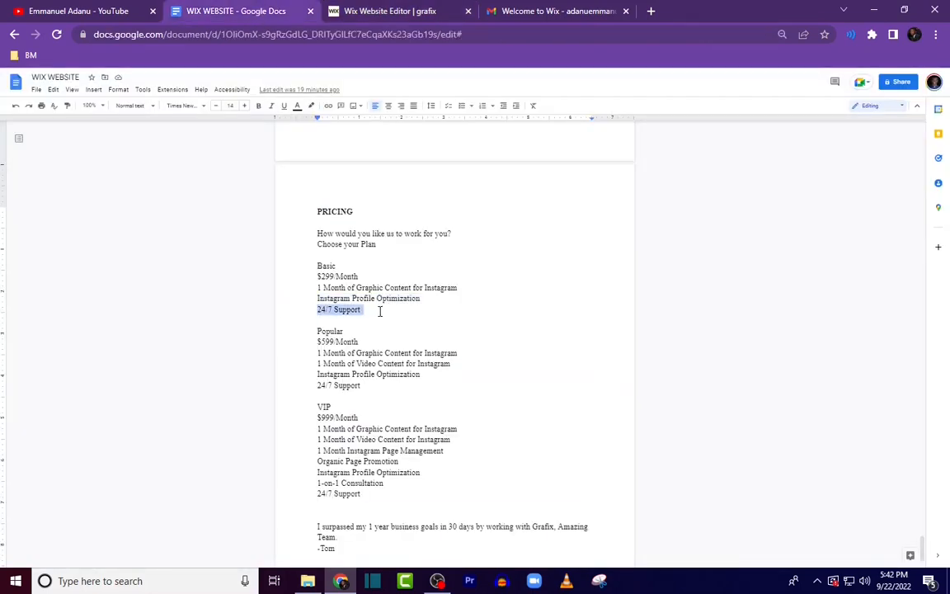
key(ctrl+c)
click(349, 11)
key(ctrl+v)
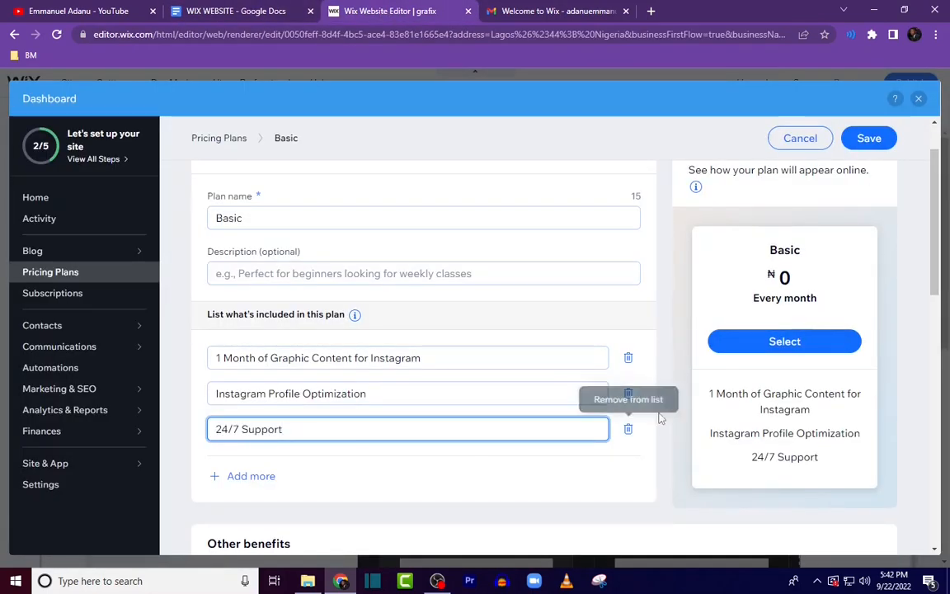
Step: Set the Basic plan's monthly recurring price to 250000
scroll(450, 352, down, 3)
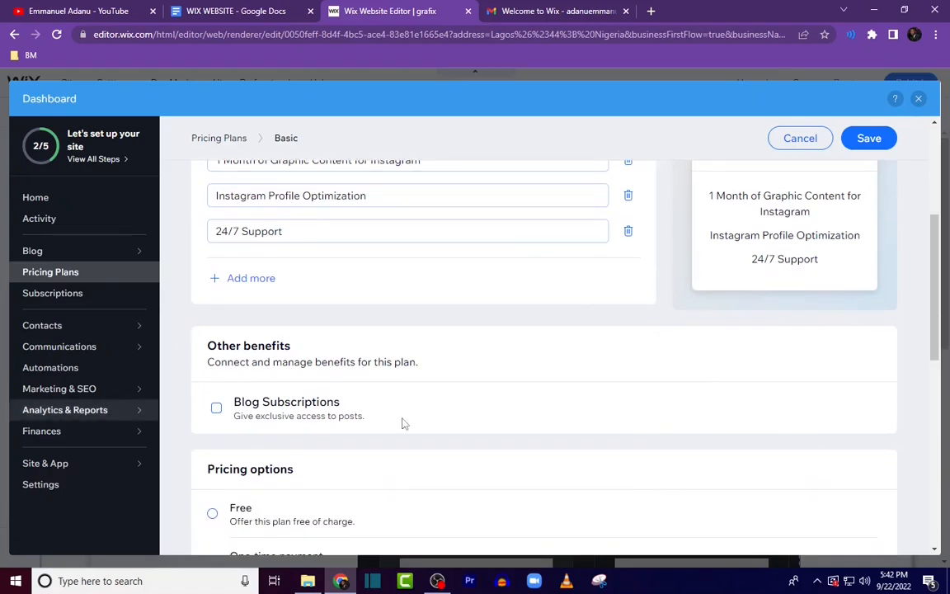
scroll(387, 433, down, 1)
scroll(530, 355, down, 2)
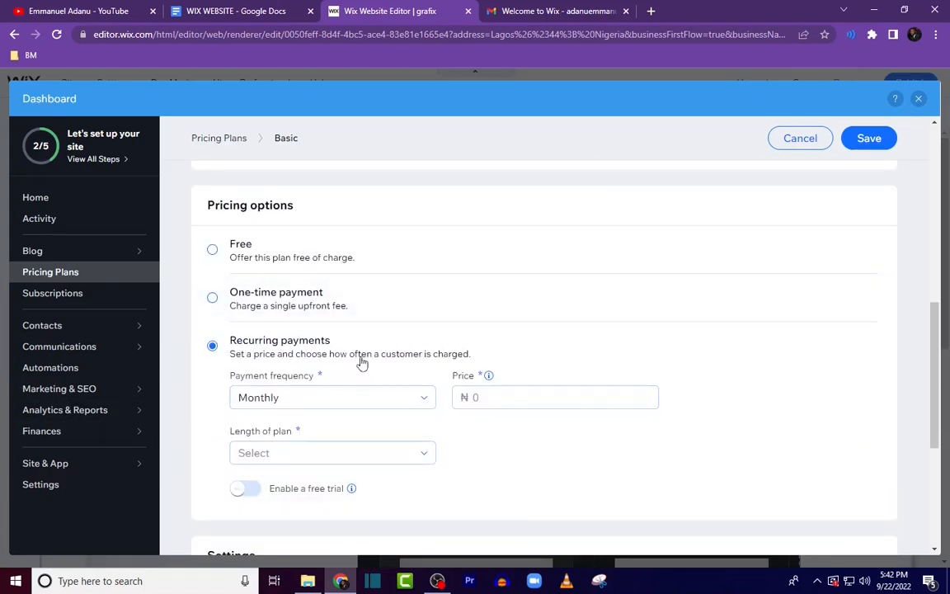
scroll(319, 324, up, 2)
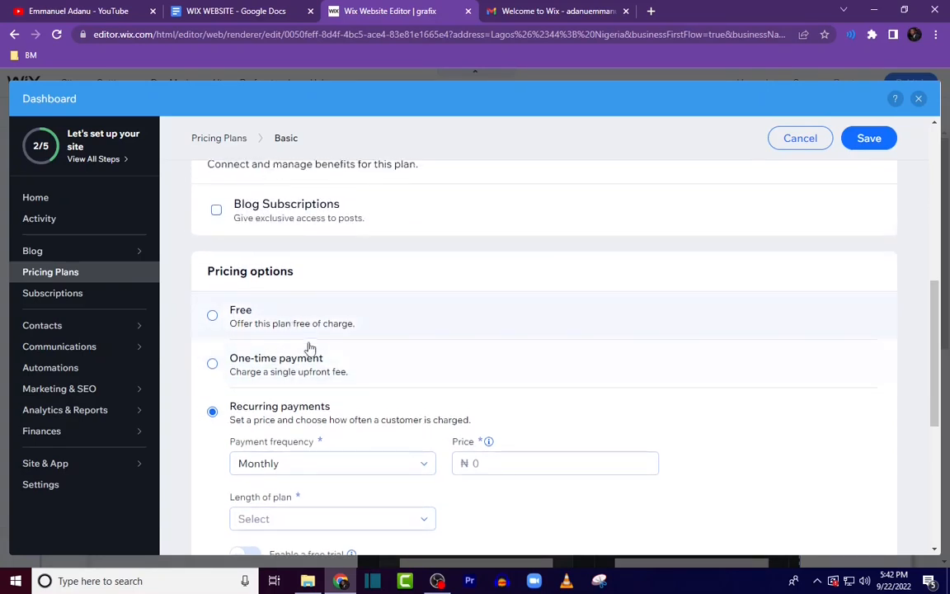
scroll(388, 372, down, 1)
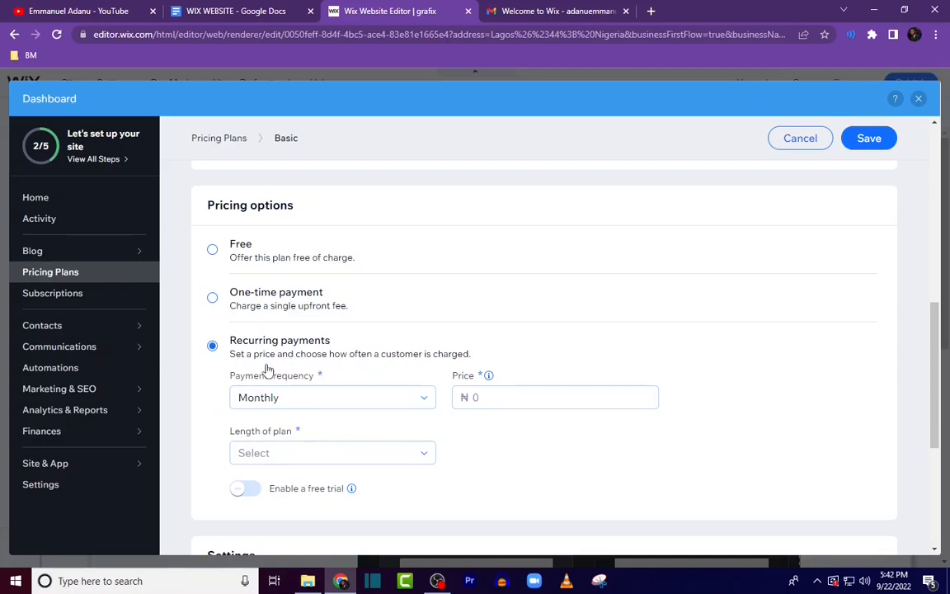
drag(417, 401, 155, 371)
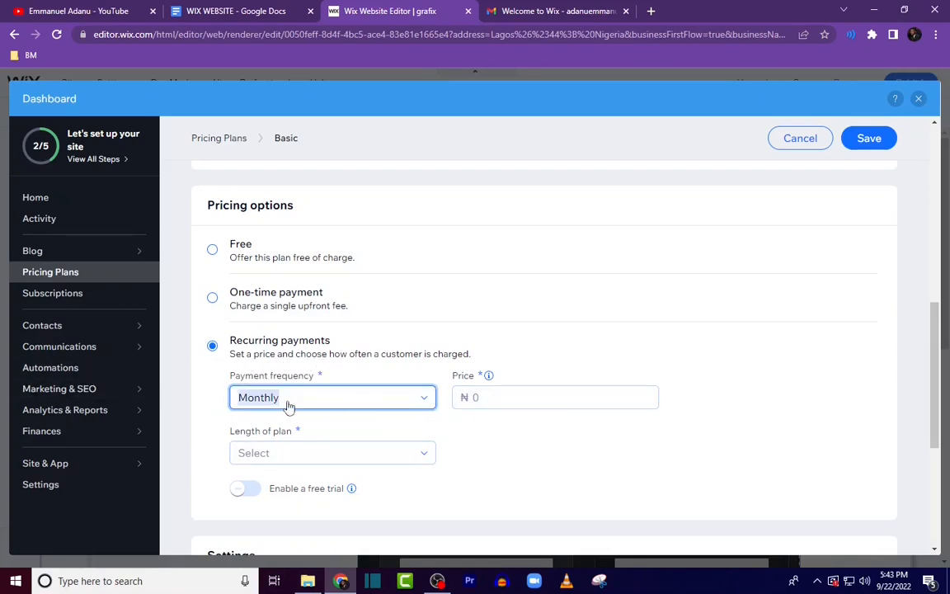
click(506, 399)
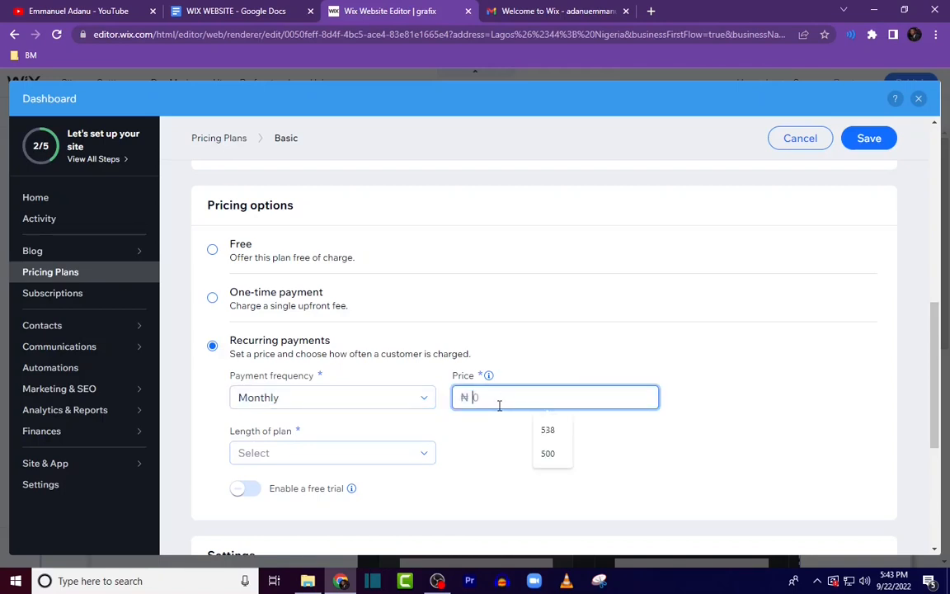
text(250000)
click(627, 483)
scroll(577, 462, down, 1)
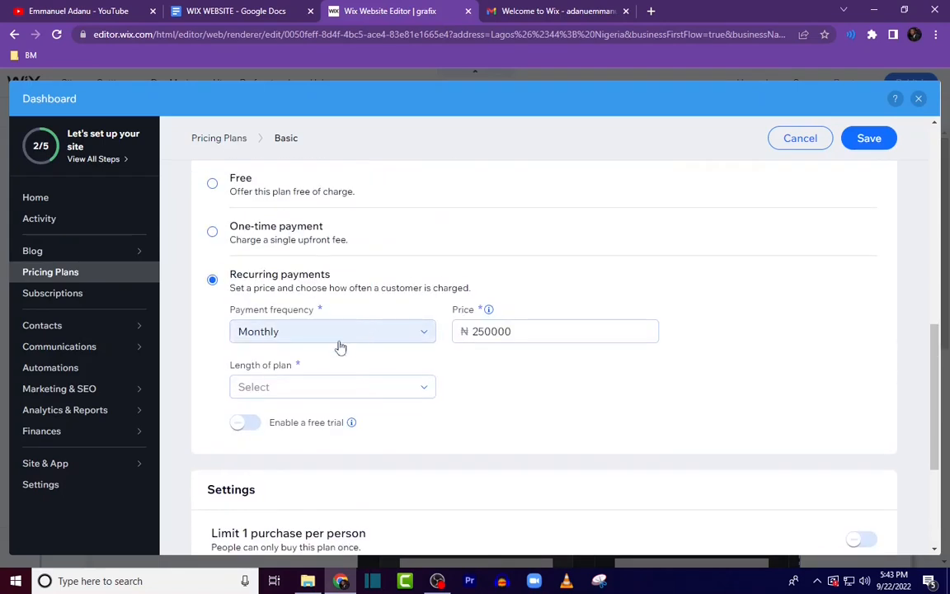
click(253, 421)
click(294, 477)
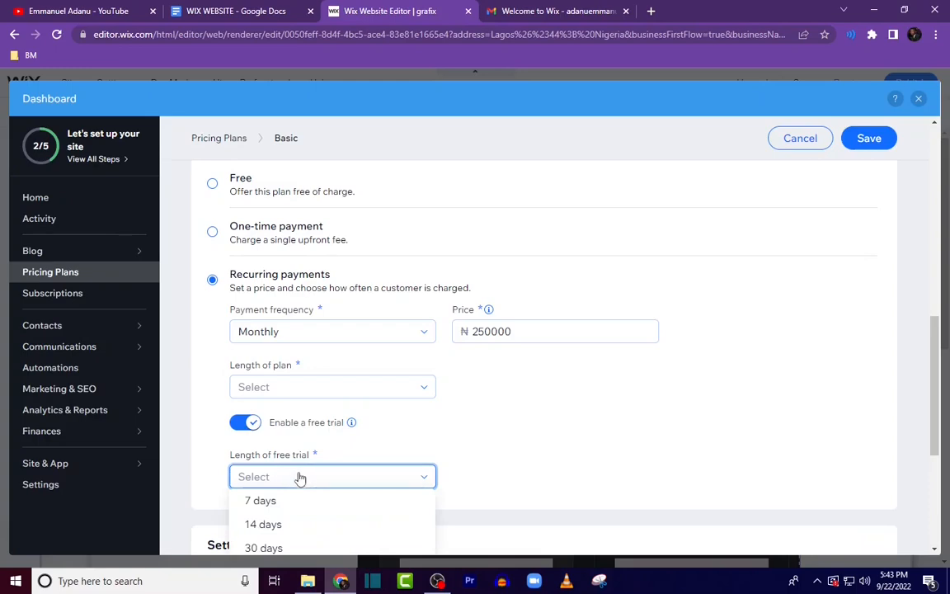
click(289, 501)
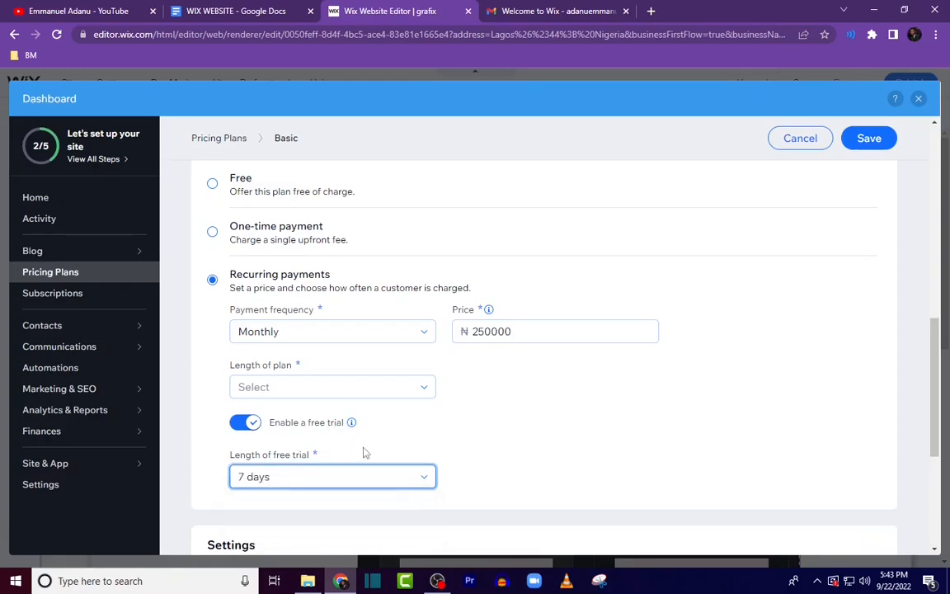
click(245, 422)
Step: Set the Basic plan's length to 12 months and save the plan
scroll(600, 484, down, 3)
scroll(600, 484, up, 10)
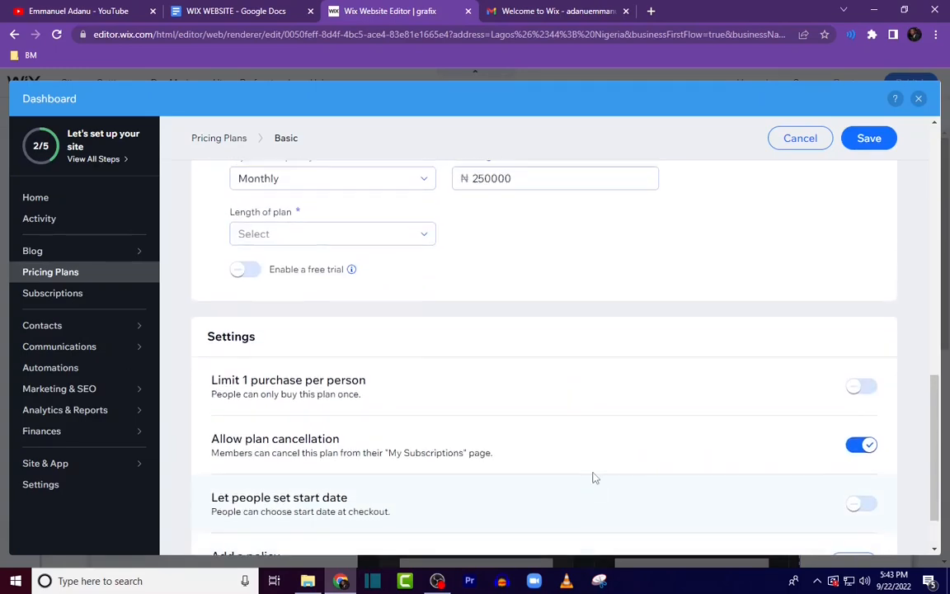
scroll(853, 249, down, 1)
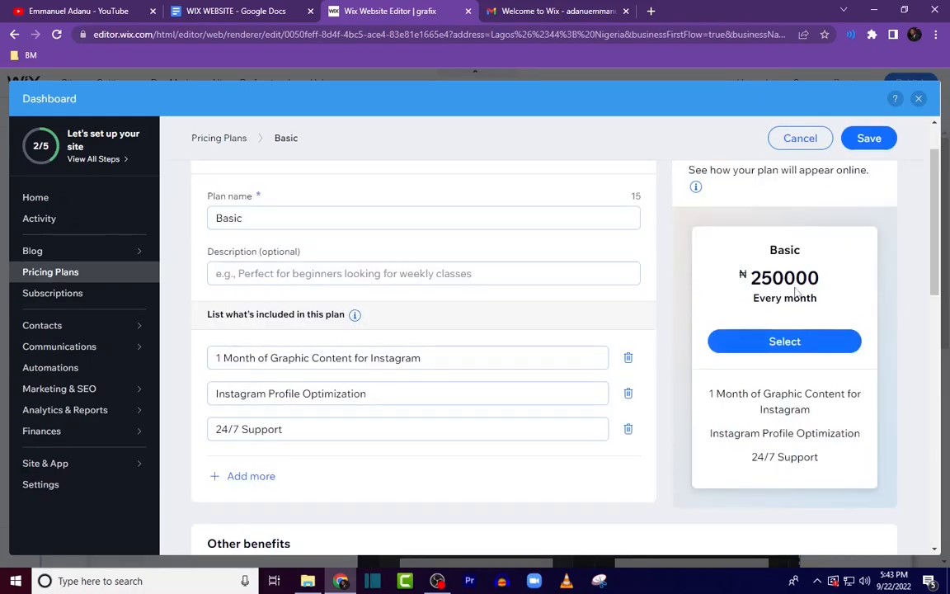
scroll(850, 330, up, 1)
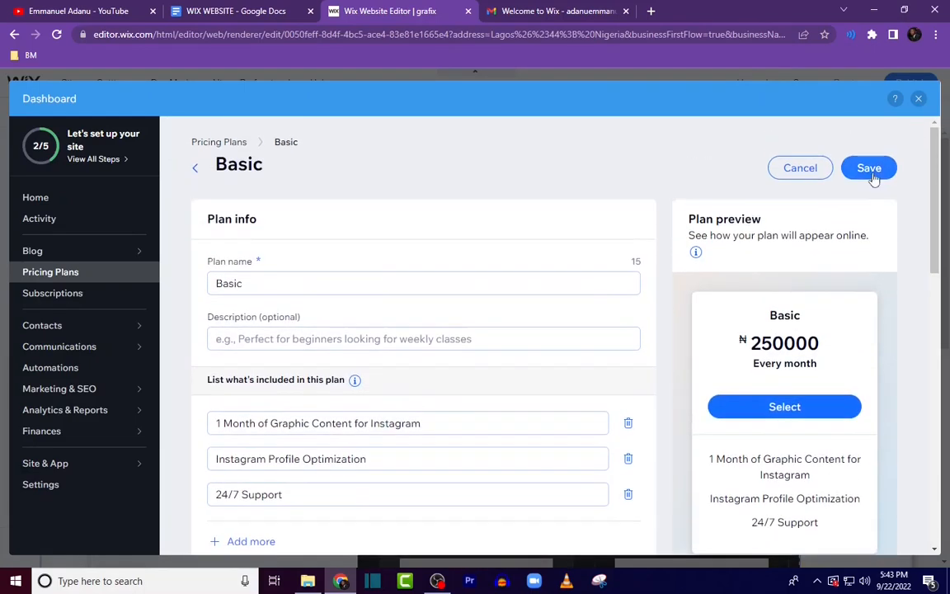
click(869, 170)
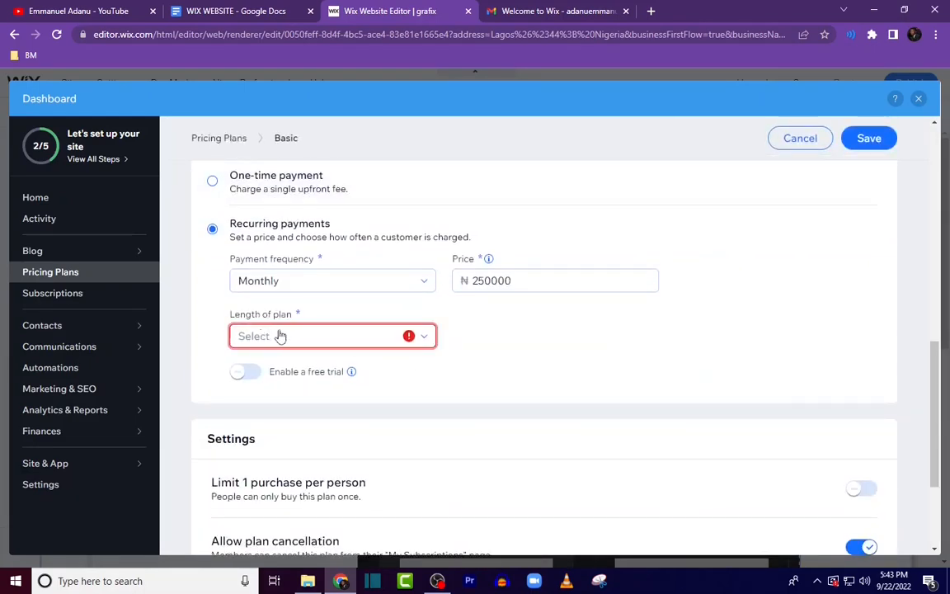
click(311, 335)
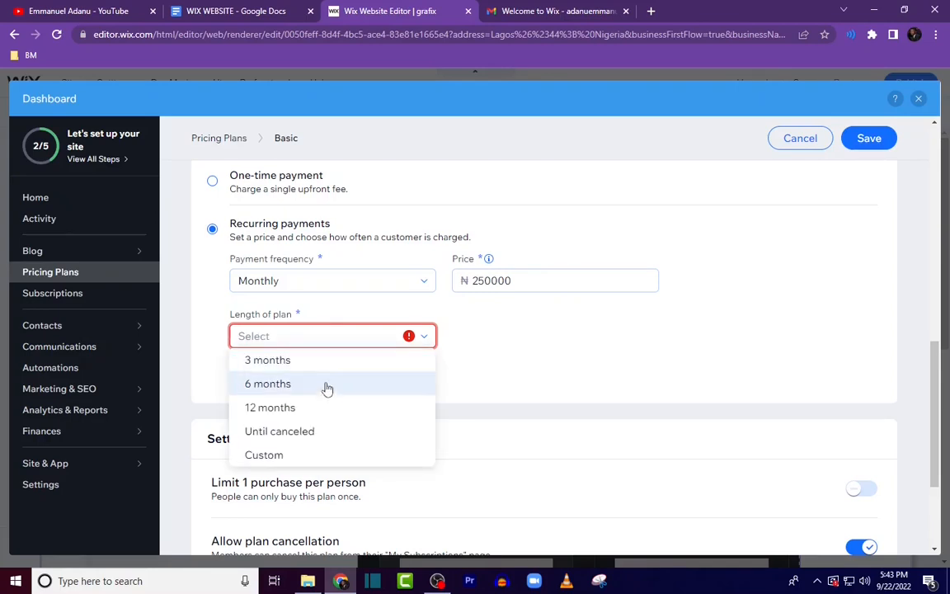
click(313, 408)
scroll(488, 310, up, 1)
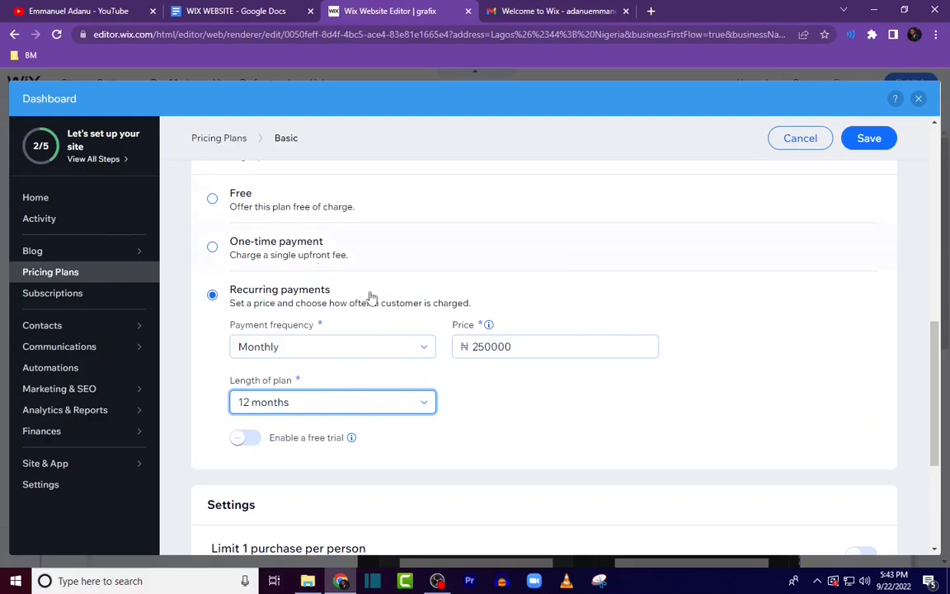
click(870, 141)
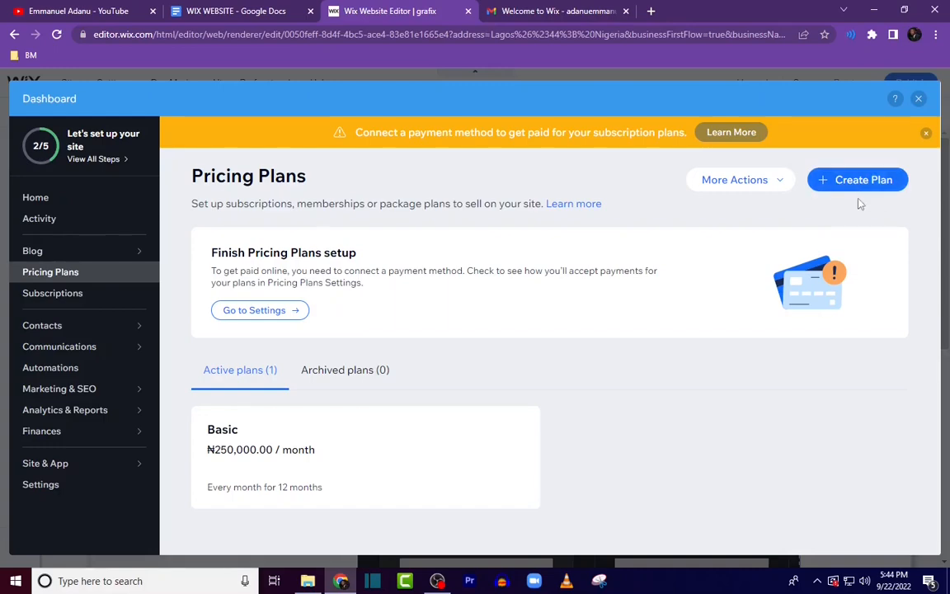
Step: Create a second plan named "Popular", copied from the content document
click(235, 10)
drag(302, 331, 352, 333)
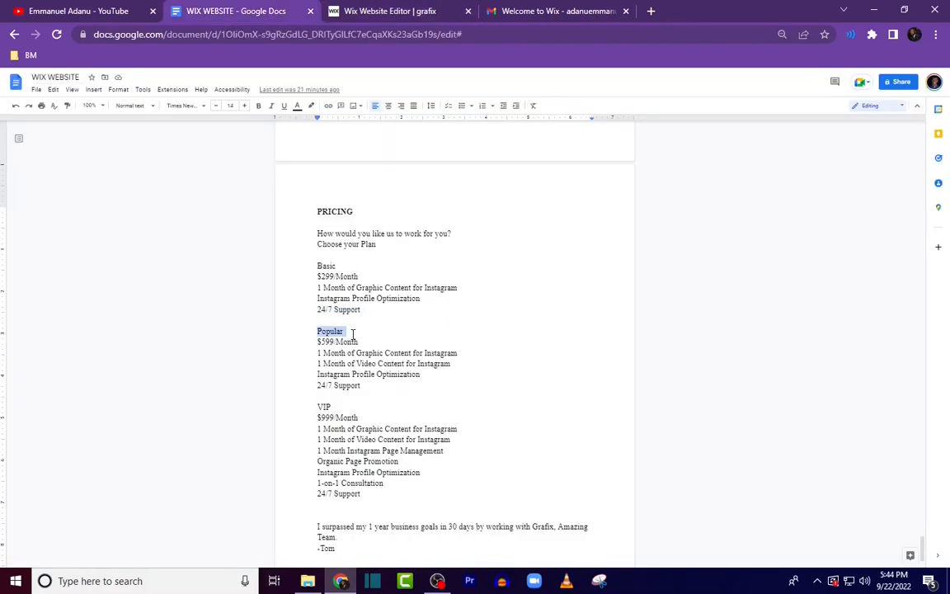
click(361, 8)
key(ctrl+v)
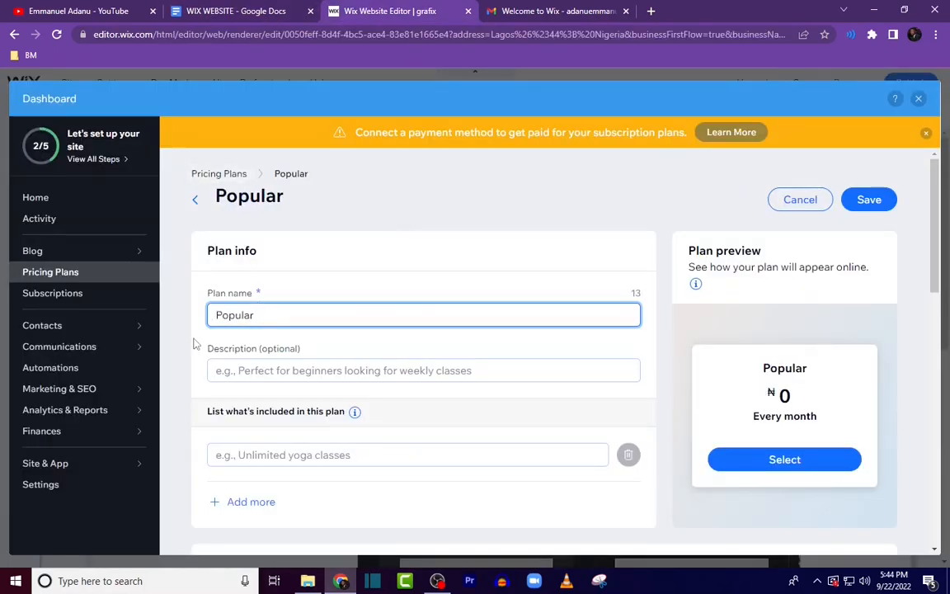
Step: Copy "1 Month of Graphic Content for Instagram" from the document into the Popular plan's first included item
scroll(221, 353, down, 1)
scroll(221, 352, down, 2)
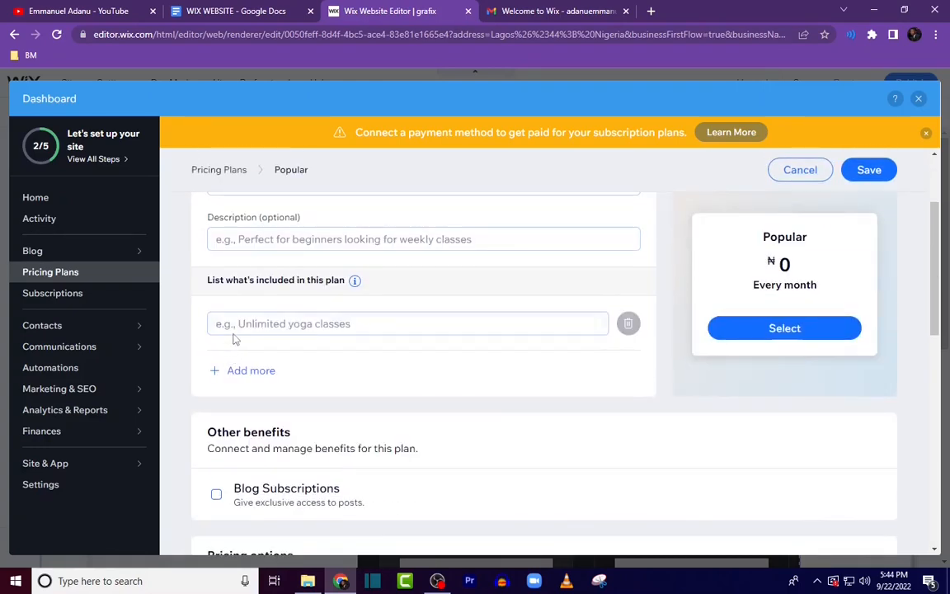
click(247, 10)
drag(313, 353, 462, 357)
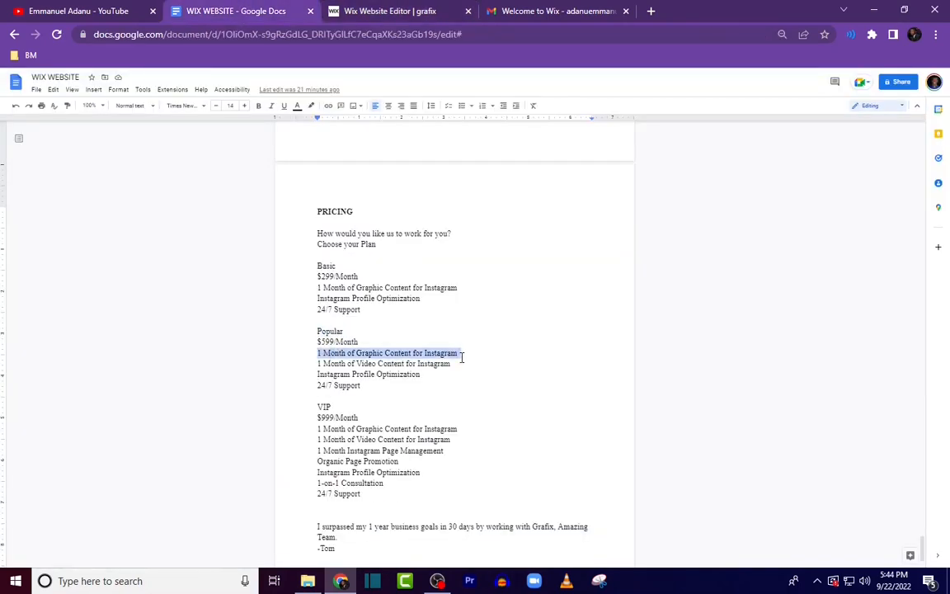
click(388, 11)
click(250, 322)
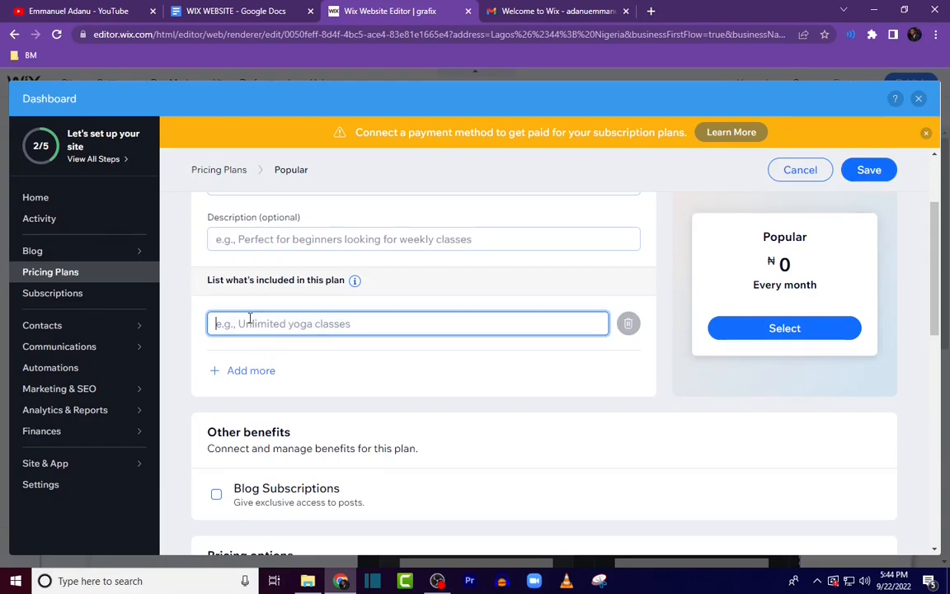
key(ctrl+v)
Step: Add a second included item, "1 Month of Video Content for Instagram", copied from the document
click(251, 370)
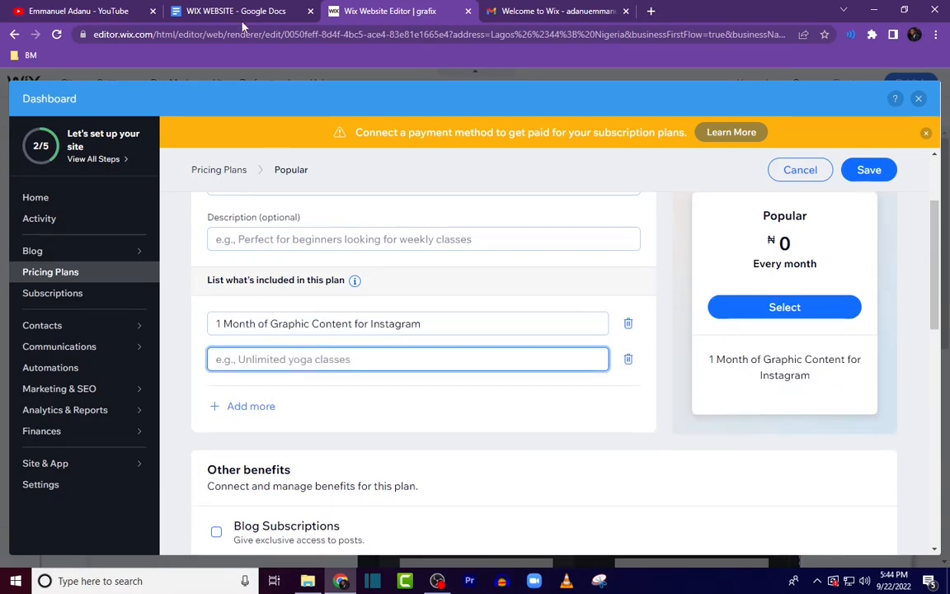
click(240, 11)
drag(315, 364, 466, 366)
key(ctrl+c)
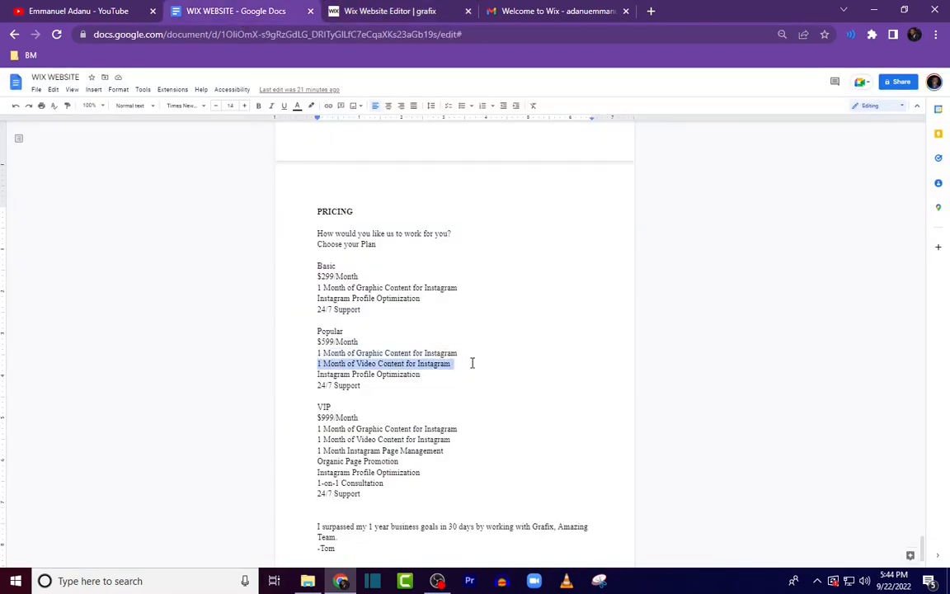
click(394, 12)
key(ctrl+v)
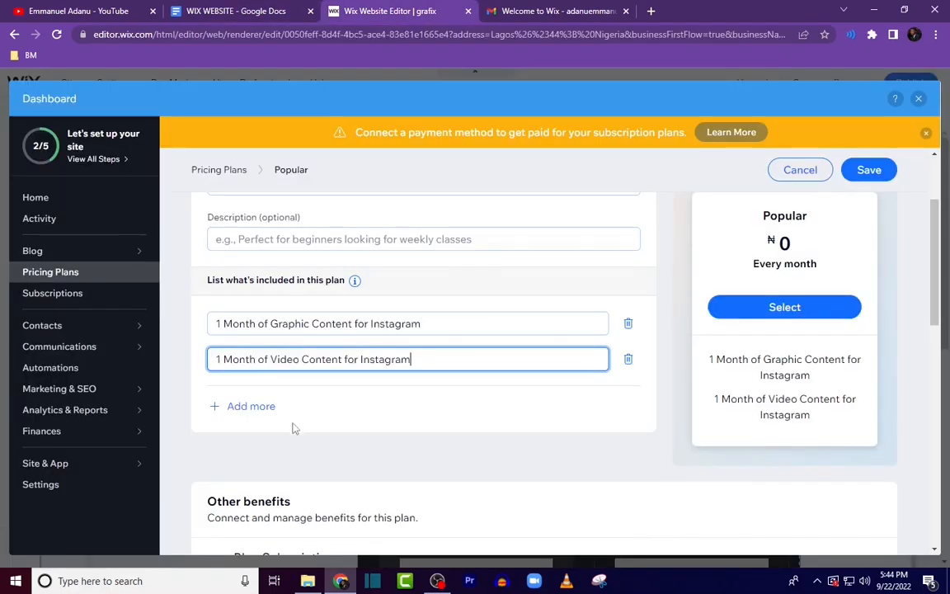
Step: Add a third included item, "Instagram Profile Optimization", copied from the document
click(251, 406)
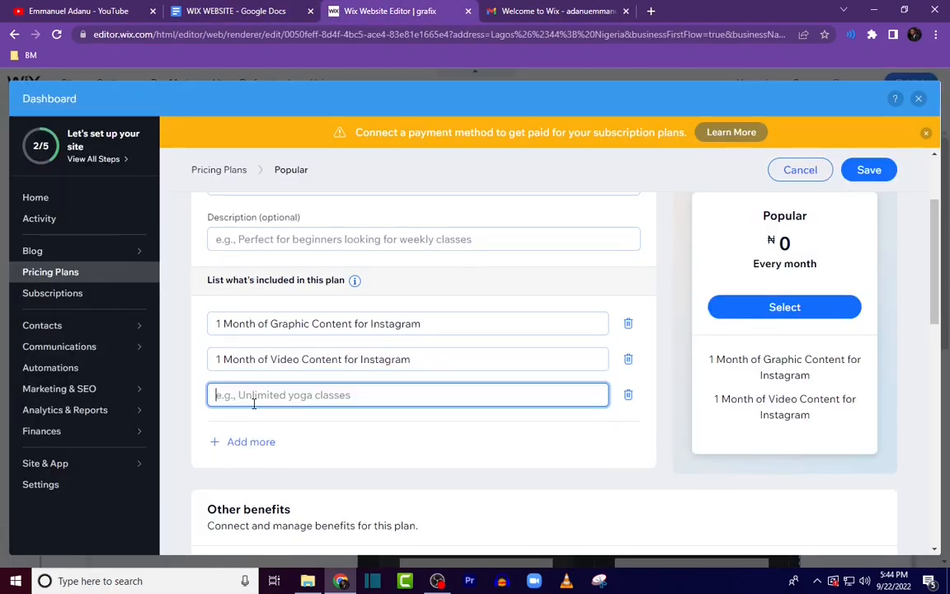
click(219, 12)
drag(313, 376, 428, 376)
key(ctrl+c)
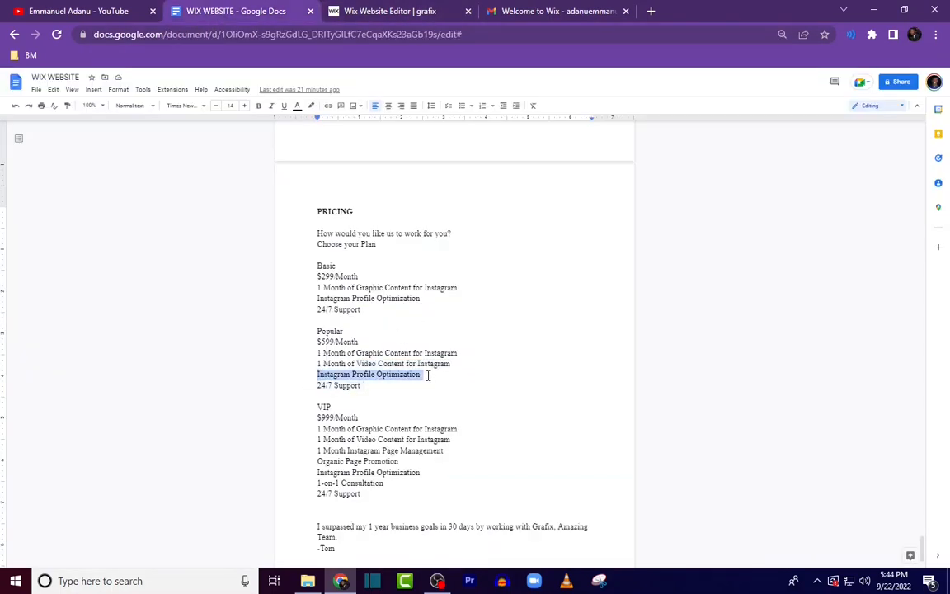
click(408, 12)
key(ctrl+v)
Step: Copy "24/7 Support" from the document into the Popular plan's fourth included item
click(201, 11)
click(312, 382)
drag(311, 382, 358, 393)
key(ctrl+c)
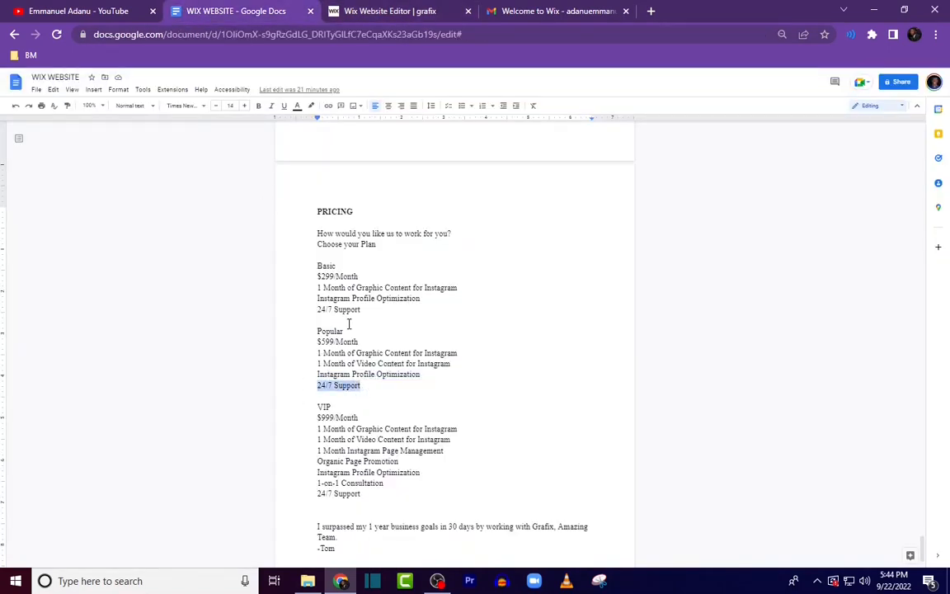
click(349, 8)
click(253, 446)
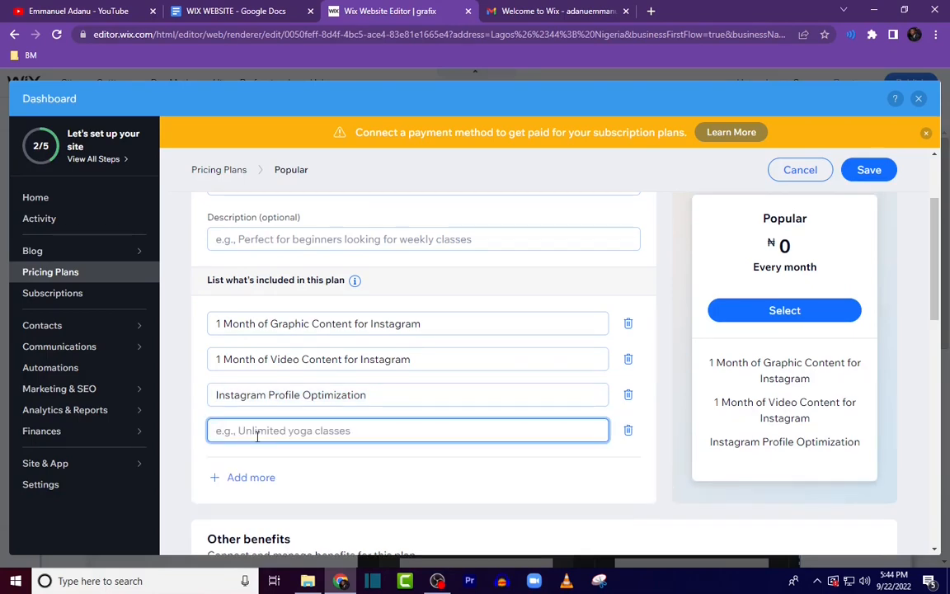
key(ctrl+v)
Step: Set the Popular plan's monthly recurring price to 500000
scroll(441, 482, down, 6)
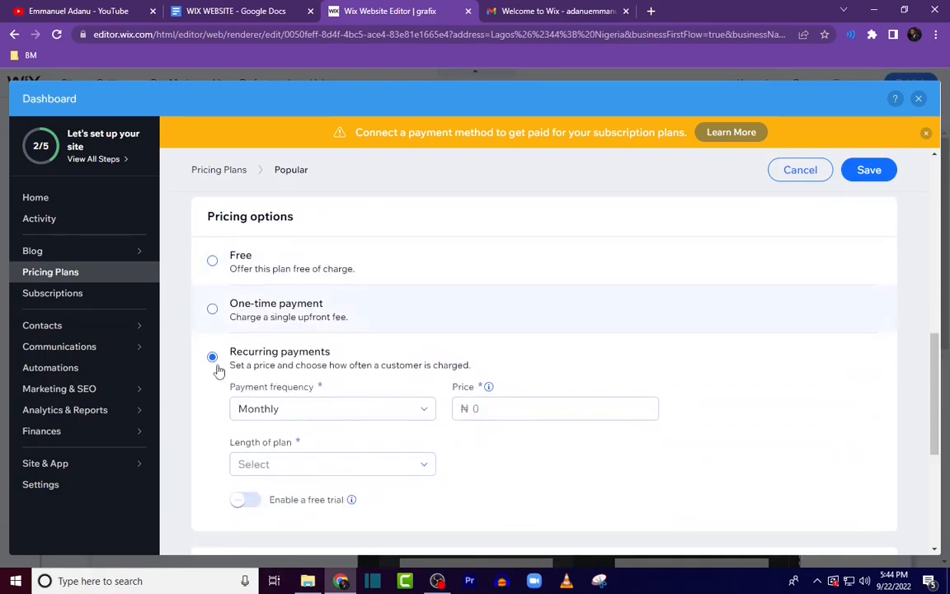
click(474, 400)
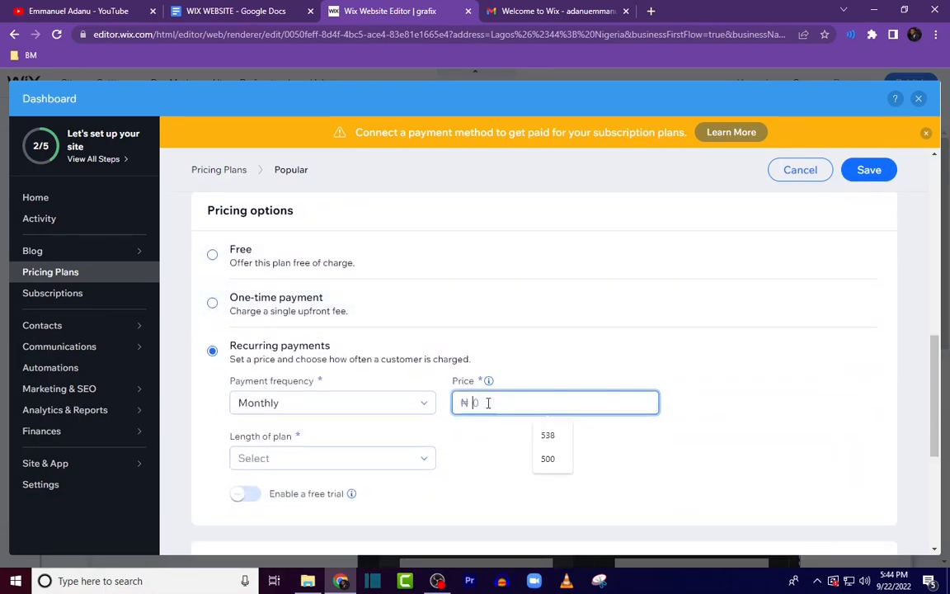
text(500000)
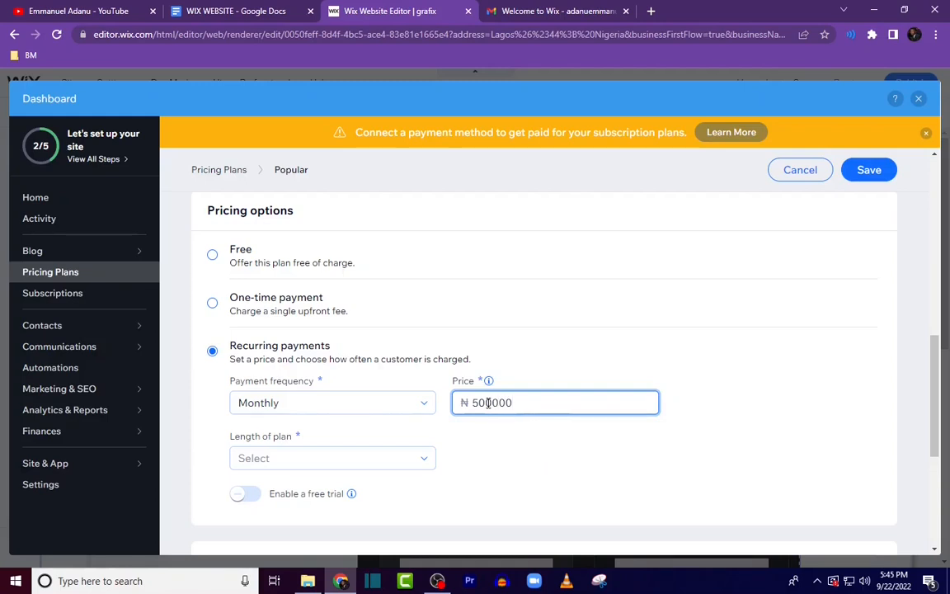
Step: Set the Popular plan's length to 12 months and save the plan
click(292, 459)
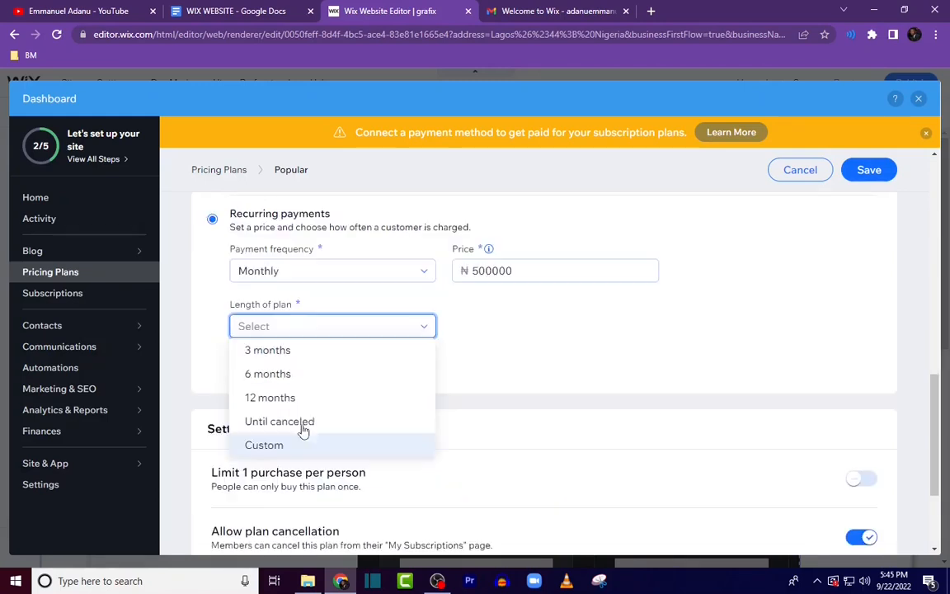
click(294, 396)
scroll(513, 433, up, 3)
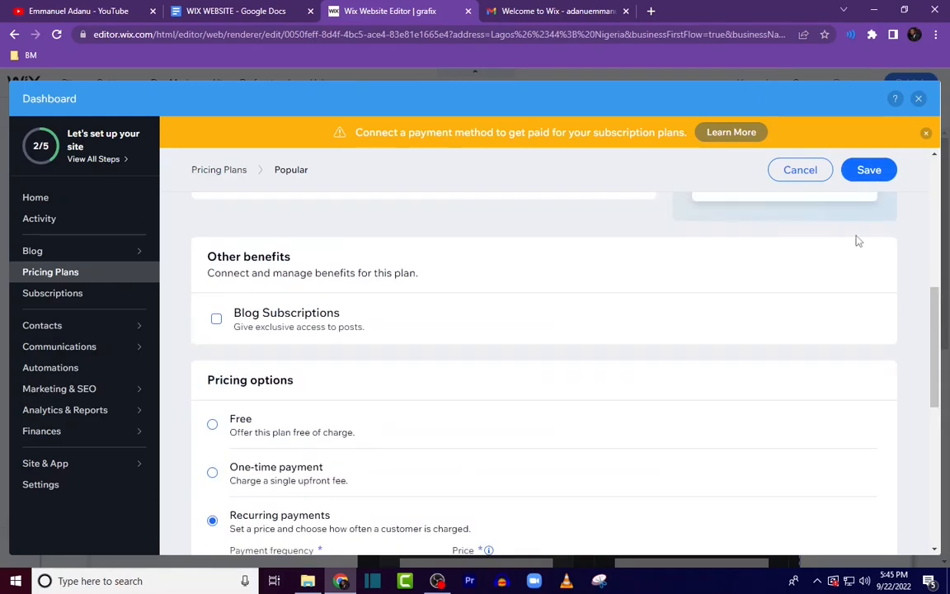
click(855, 172)
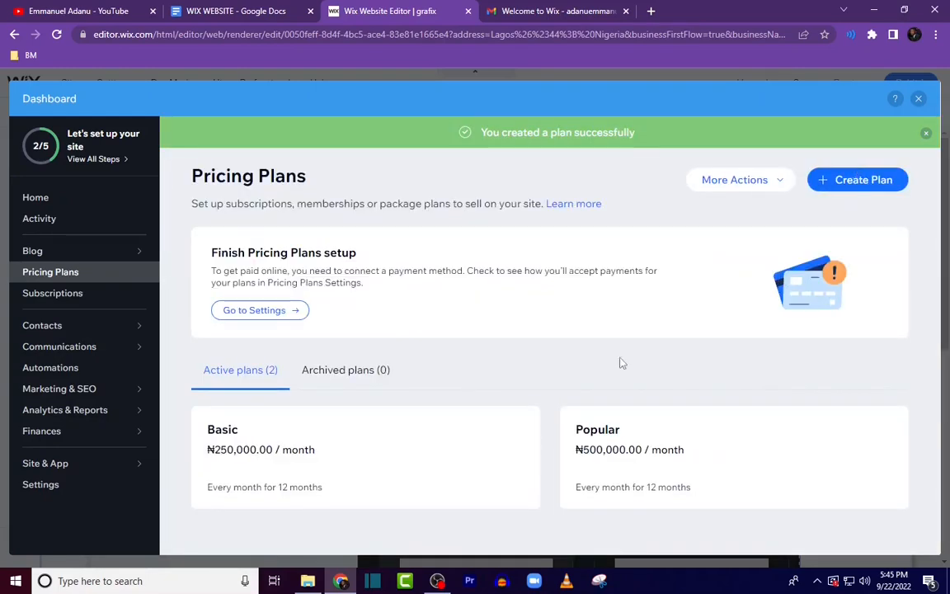
Step: Create a third plan named "VIP", copied from the content document
click(840, 180)
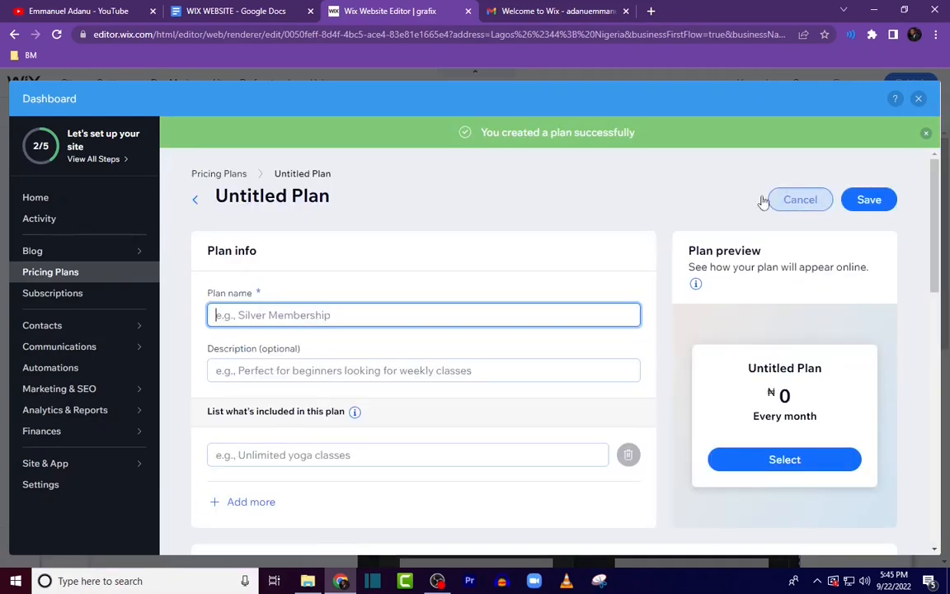
click(210, 13)
drag(312, 339, 337, 341)
key(ctrl+c)
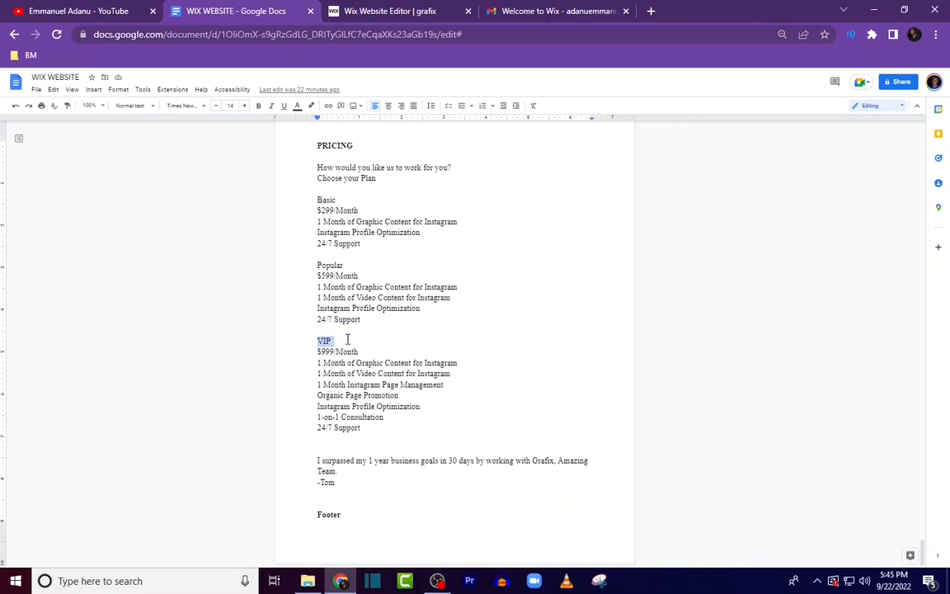
click(410, 11)
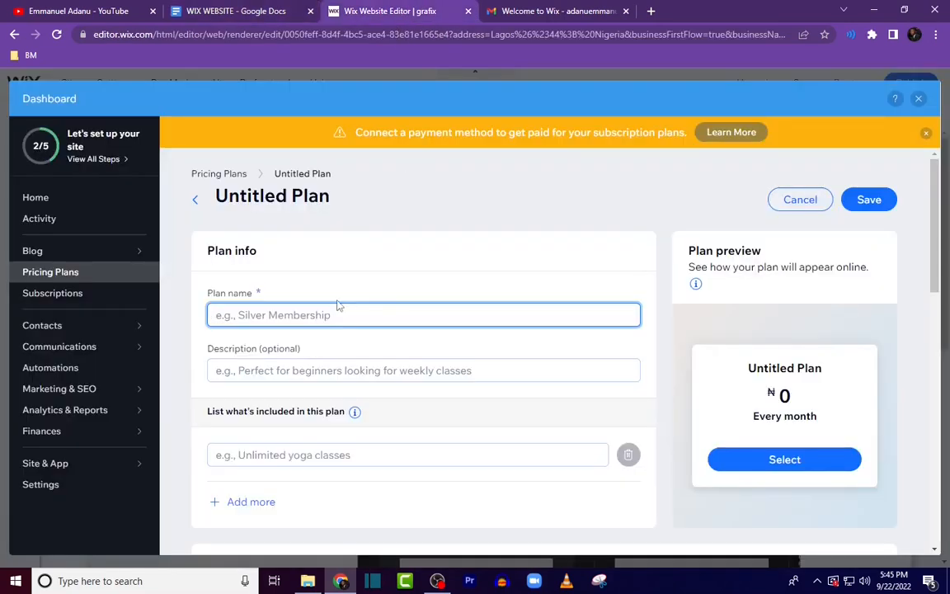
key(ctrl+v)
Step: Copy "1 Month of Graphic Content for Instagram" from the document into the VIP plan's first included item
scroll(250, 394, down, 3)
click(224, 10)
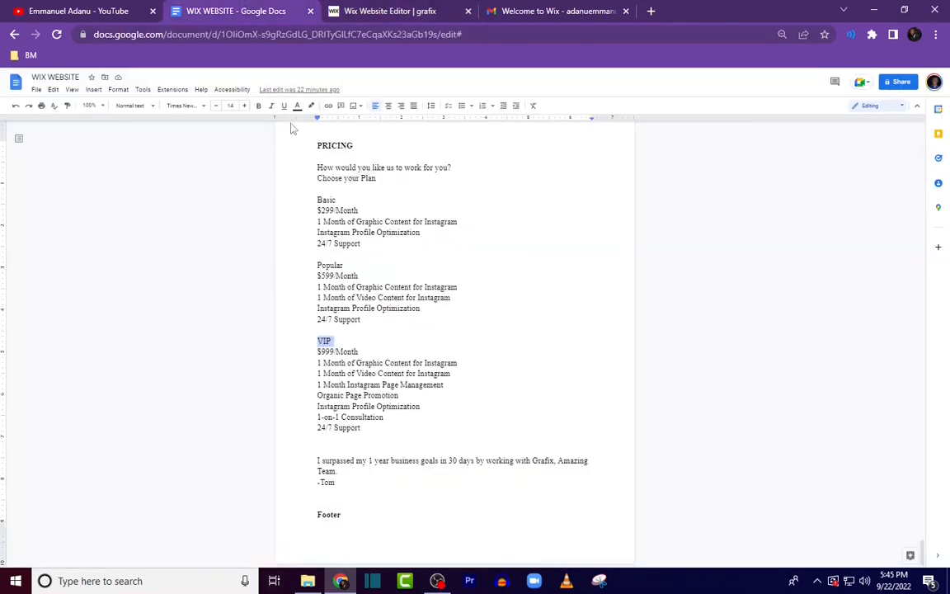
drag(318, 363, 485, 369)
key(ctrl+c)
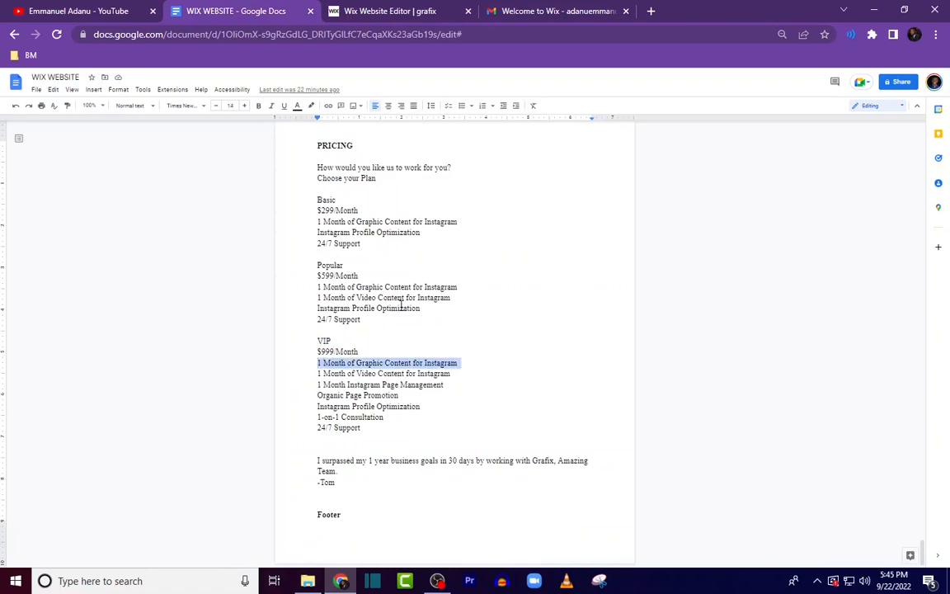
click(363, 12)
click(255, 258)
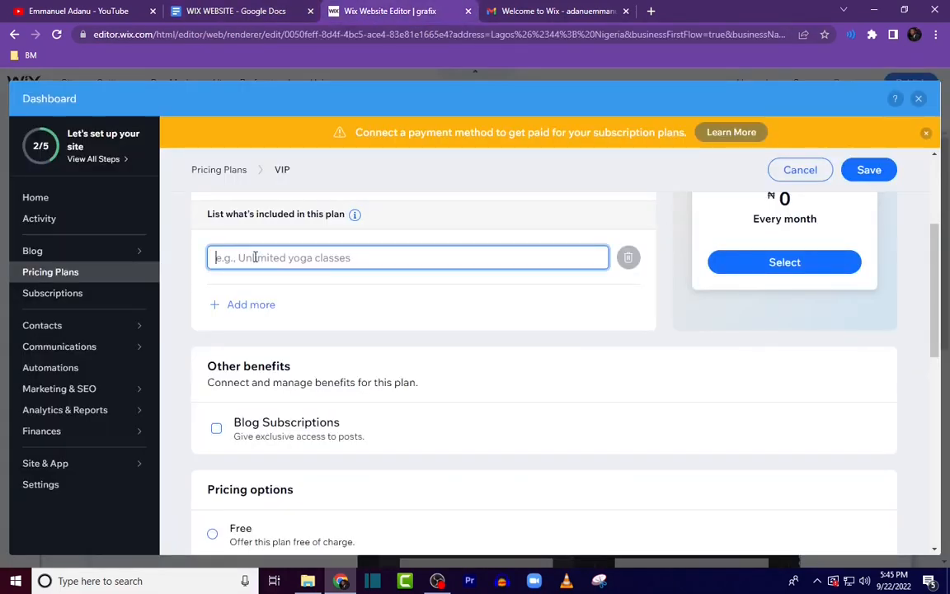
key(ctrl+v)
Step: Add "1 Month of Video Content for Instagram" from the document as the VIP plan's second included item
click(235, 306)
click(231, 12)
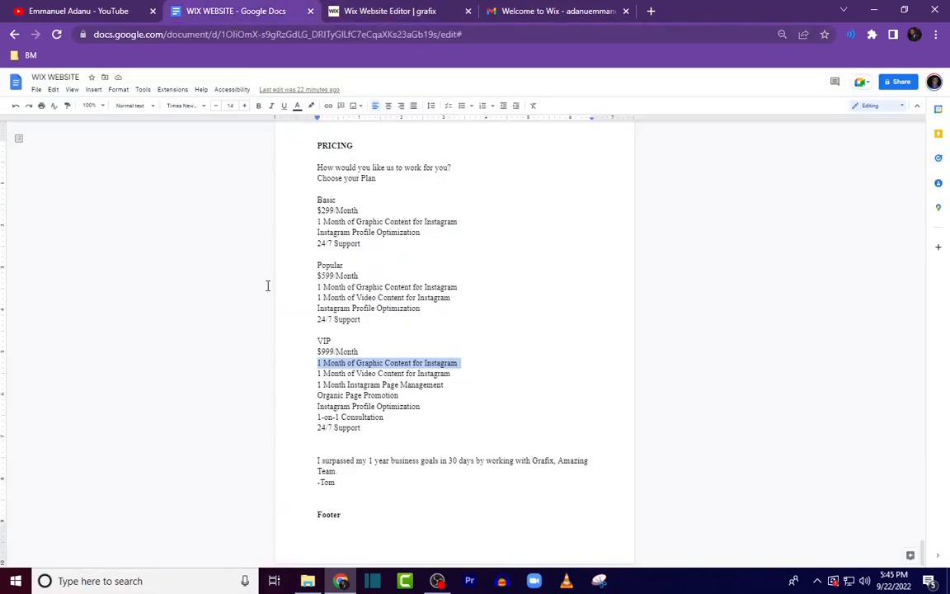
drag(317, 372, 455, 373)
key(ctrl+c)
click(363, 12)
key(ctrl+v)
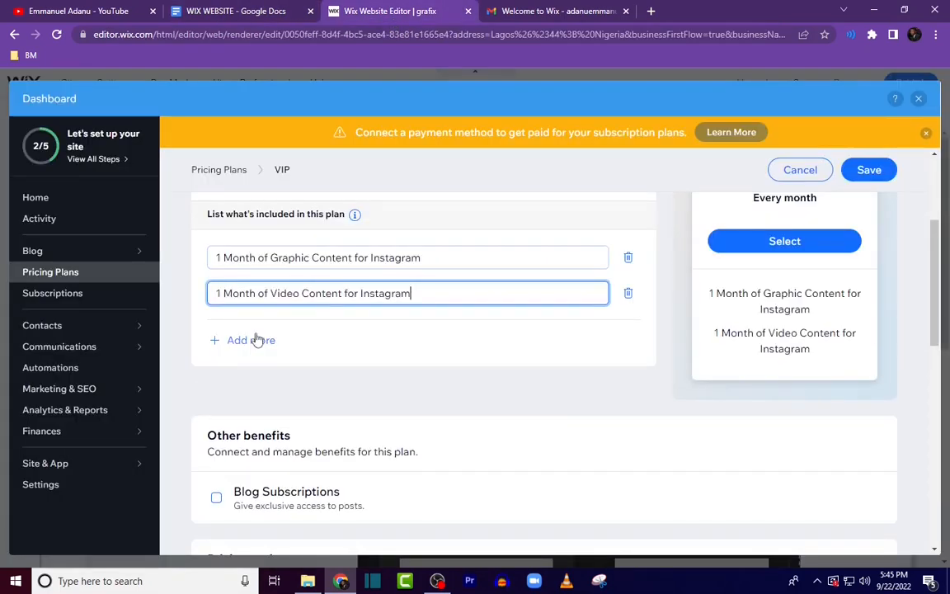
Step: Add "1 Month Instagram Page Management" and "Organic Page Promotion" from the document as the VIP plan's next items
click(250, 340)
click(232, 11)
drag(317, 384, 444, 384)
click(363, 11)
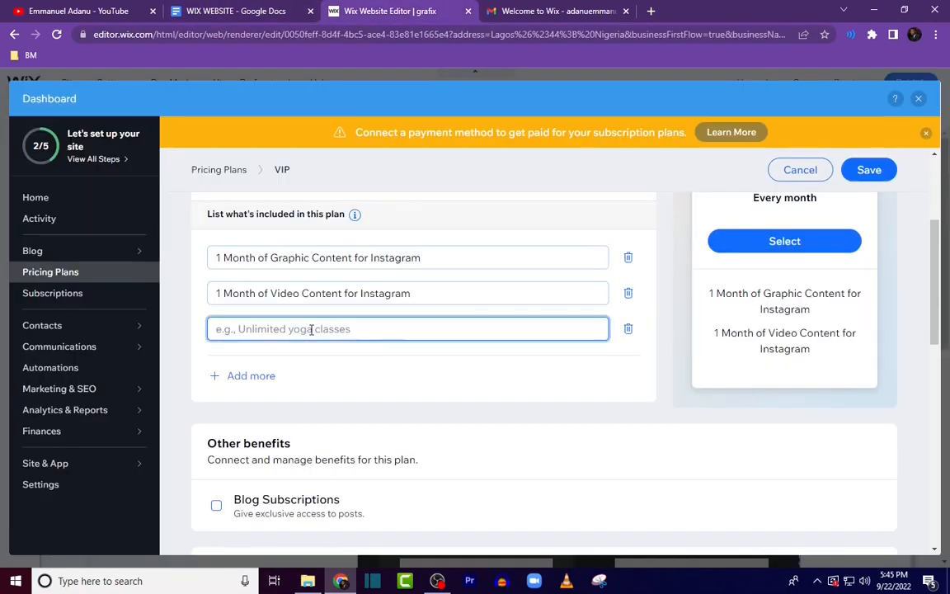
click(232, 11)
drag(316, 395, 414, 399)
key(ctrl+c)
click(392, 12)
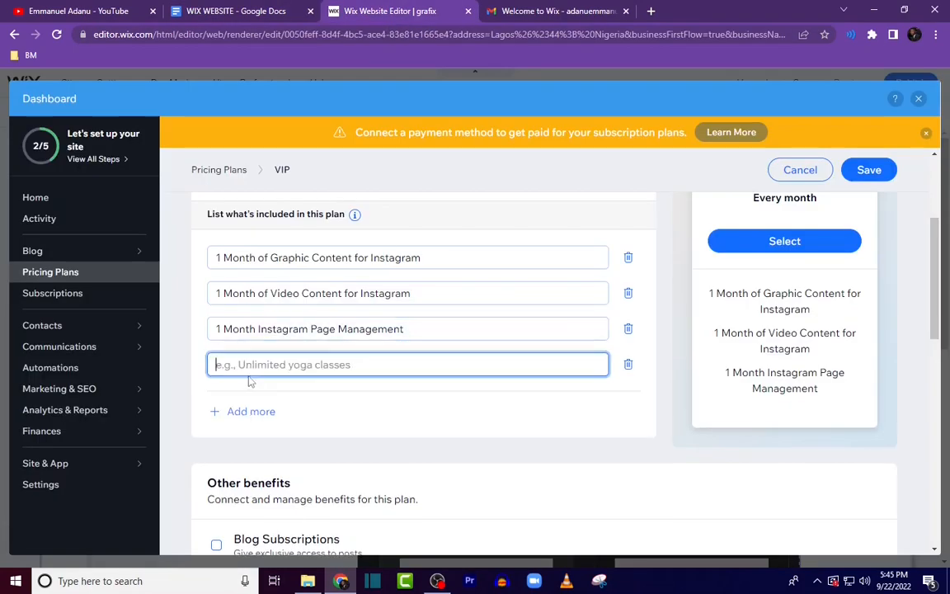
key(ctrl+v)
Step: Add "Instagram Profile Optimization" from the document as another VIP plan item
click(232, 12)
drag(318, 407, 420, 407)
key(ctrl+c)
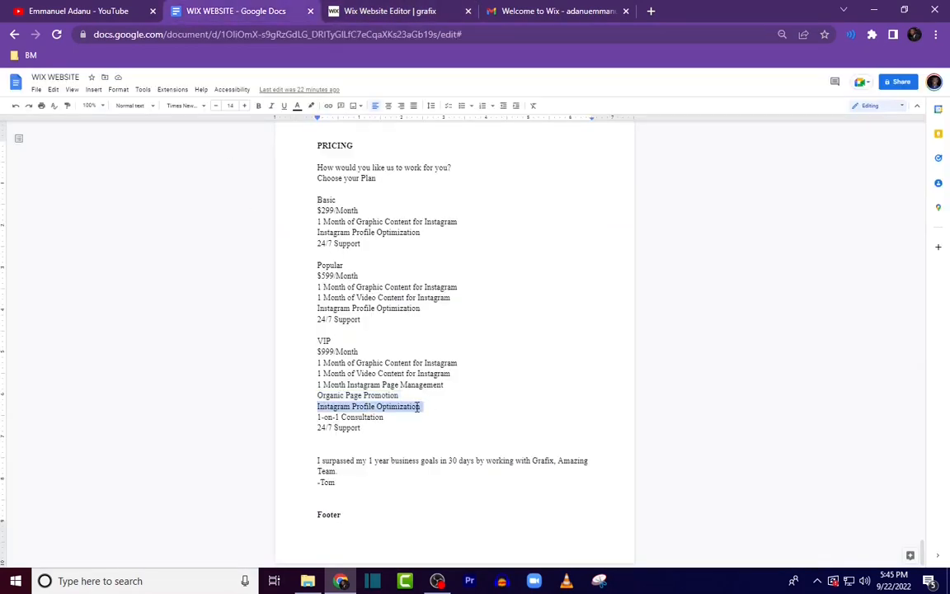
click(392, 12)
click(244, 409)
key(ctrl+v)
Step: Add "1-on-1 Consultation" and "24/7 Support" from the document as the VIP plan's last included items
click(237, 9)
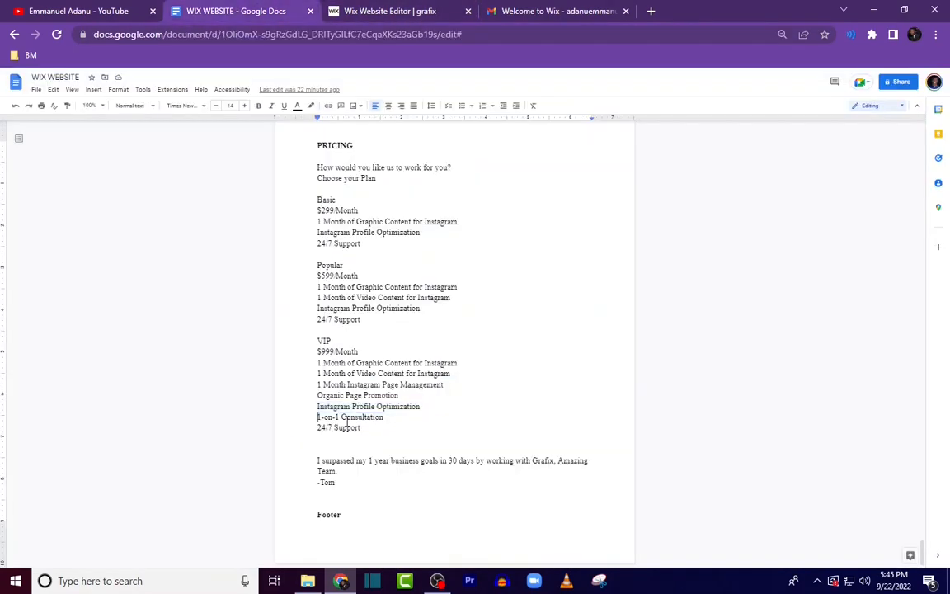
drag(316, 419, 386, 418)
key(ctrl+c)
click(392, 12)
click(250, 448)
click(237, 11)
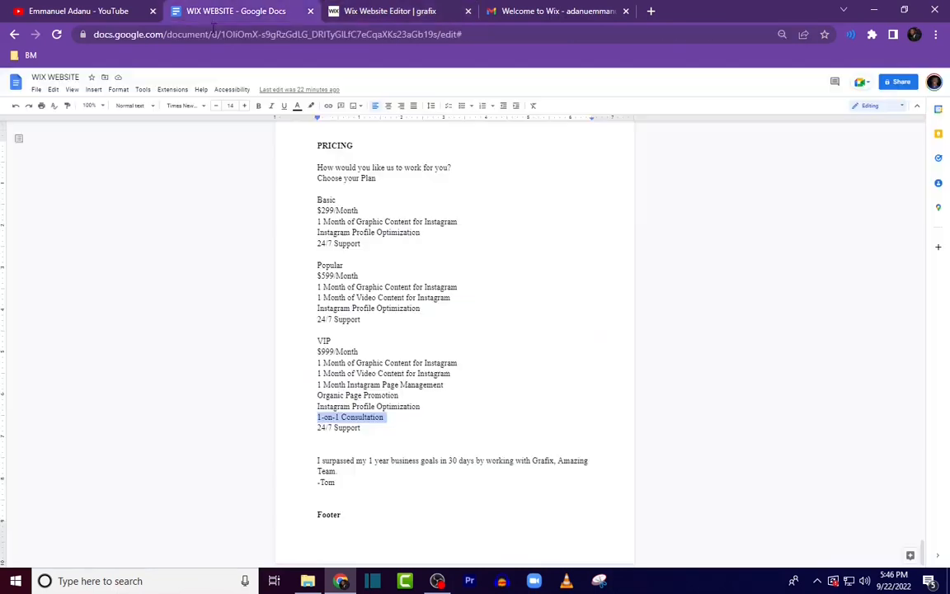
drag(317, 428, 366, 430)
key(ctrl+c)
click(445, 7)
key(ctrl+v)
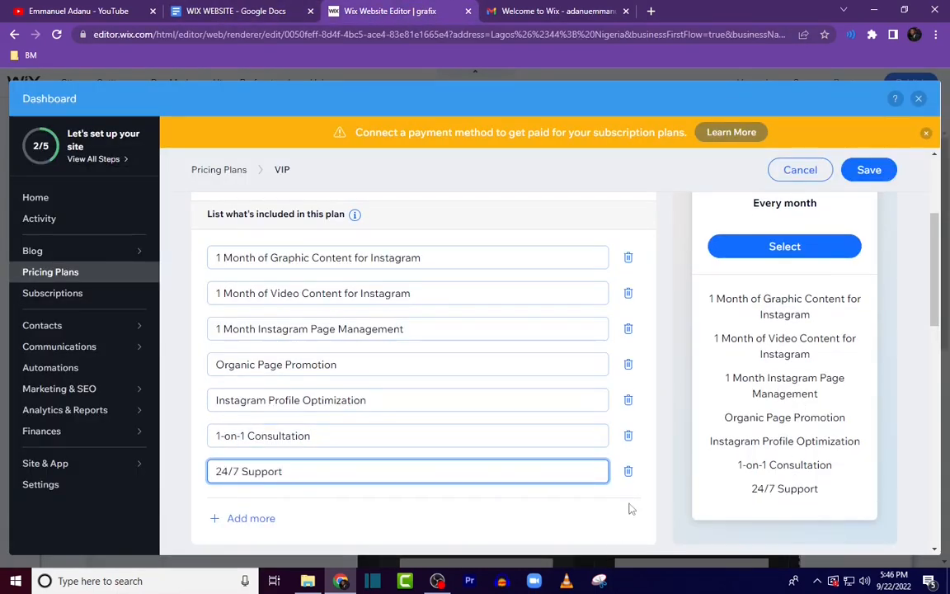
Step: Set the VIP plan's monthly recurring price to 850000
scroll(481, 522, down, 2)
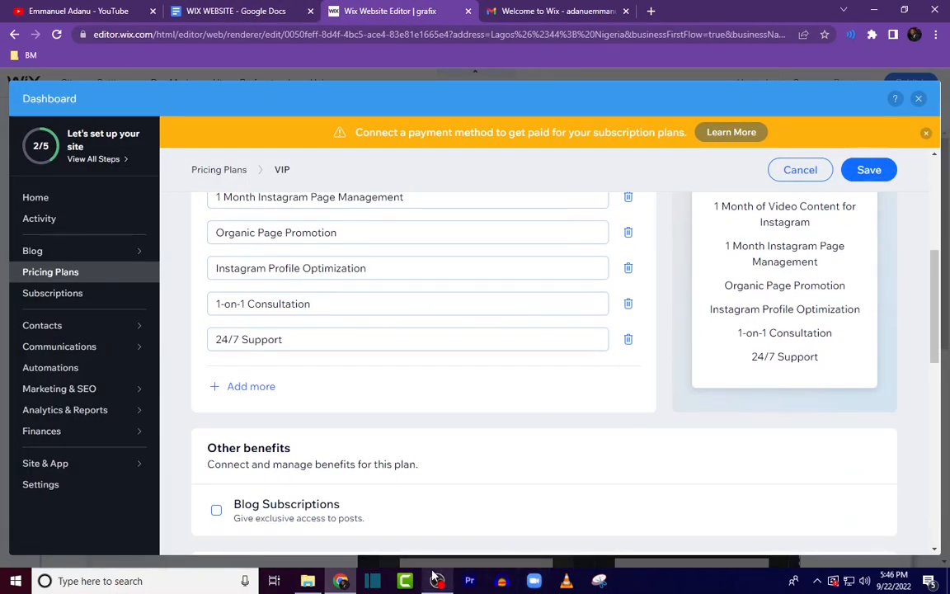
scroll(546, 382, up, 1)
scroll(546, 381, up, 3)
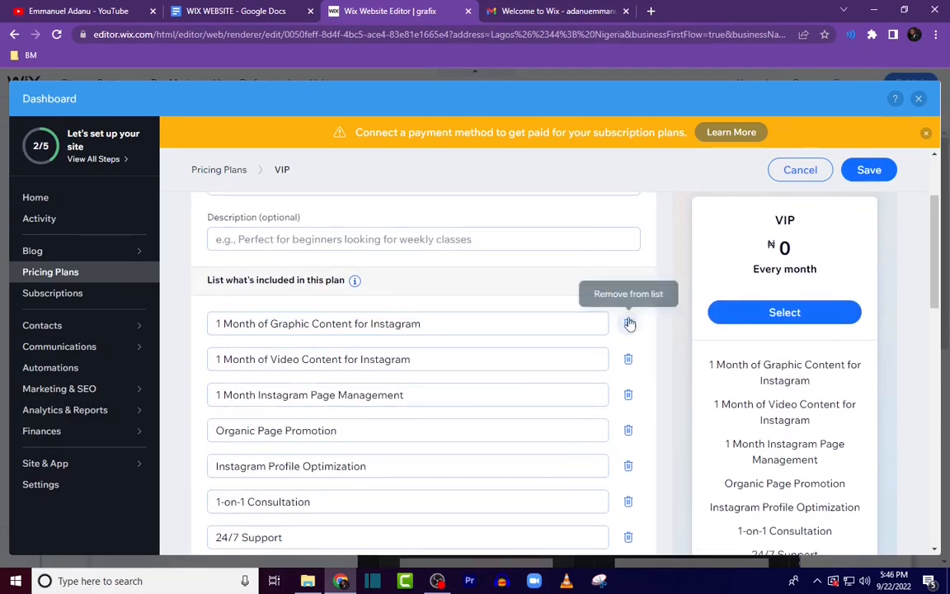
scroll(443, 504, down, 2)
scroll(443, 504, down, 5)
click(514, 435)
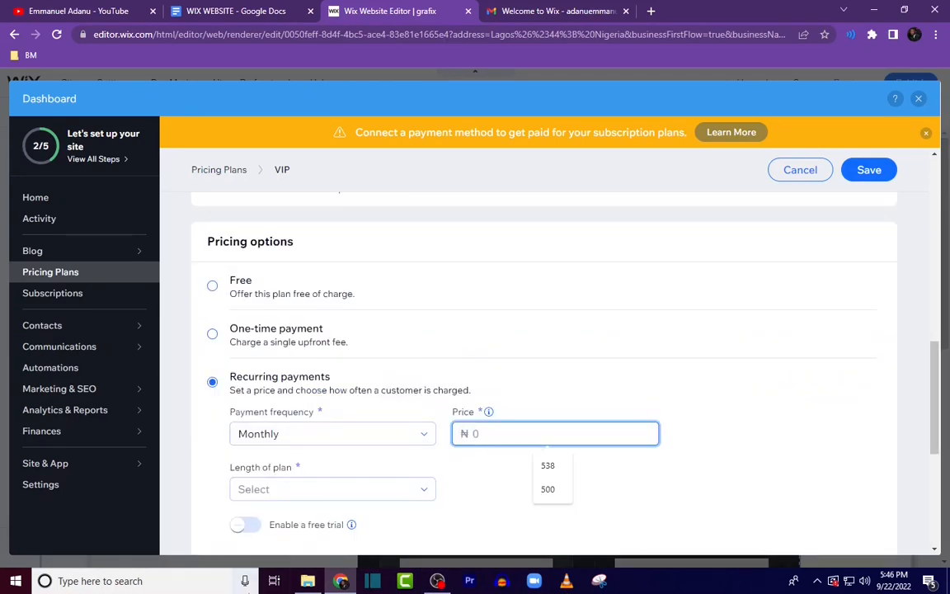
text(78)
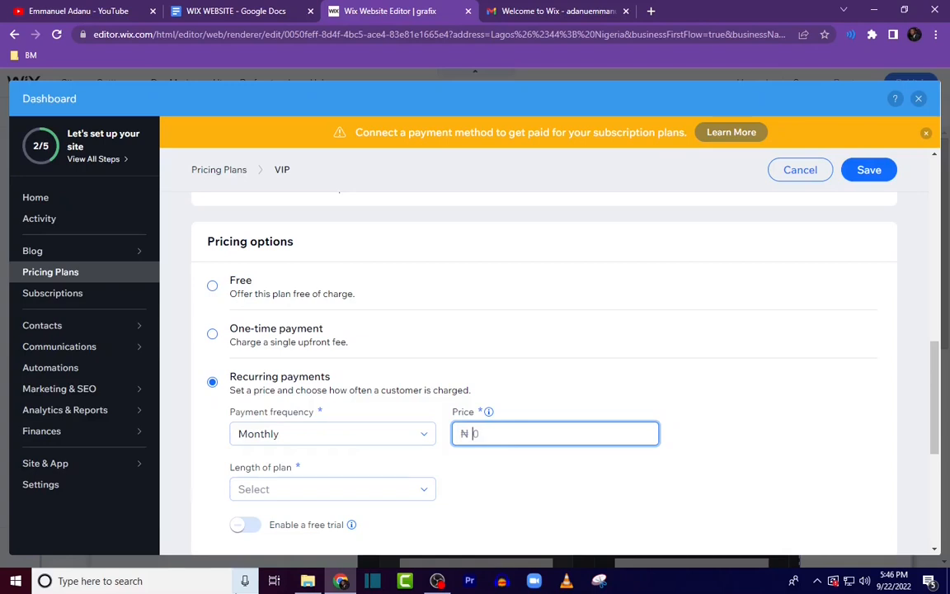
text(0000)
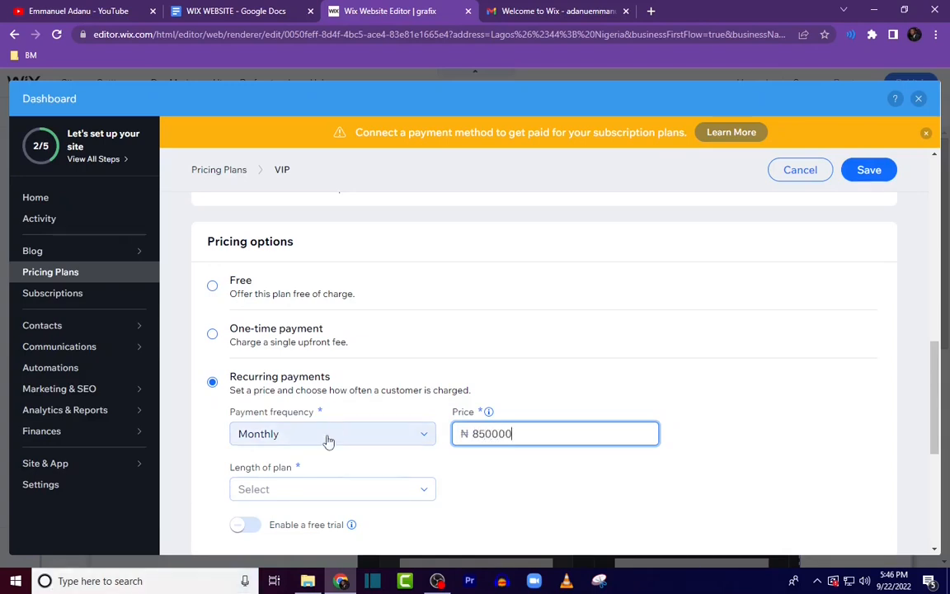
Step: Set the VIP plan's length to 12 months and save the plan
scroll(313, 412, down, 2)
click(302, 363)
click(288, 428)
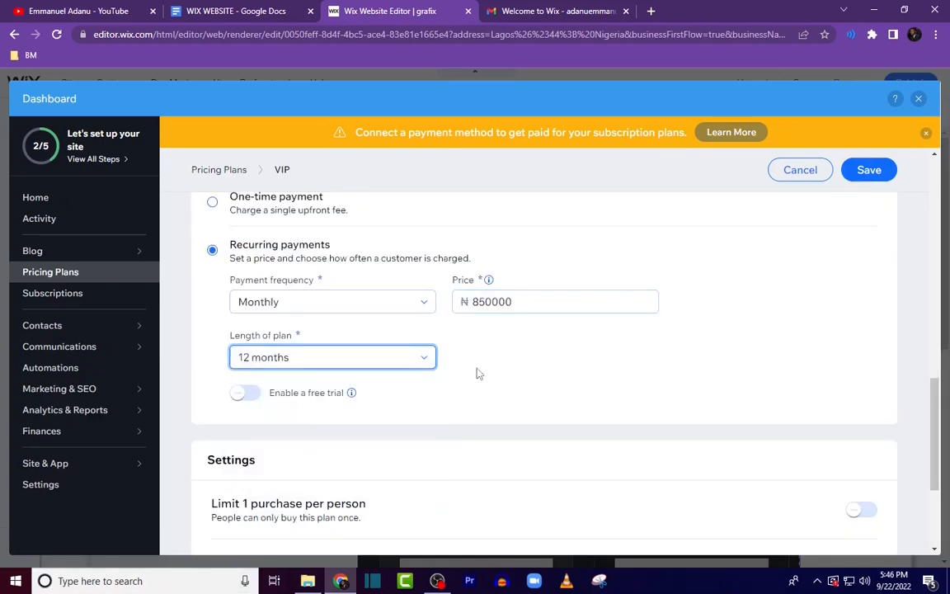
scroll(672, 293, down, 3)
click(868, 171)
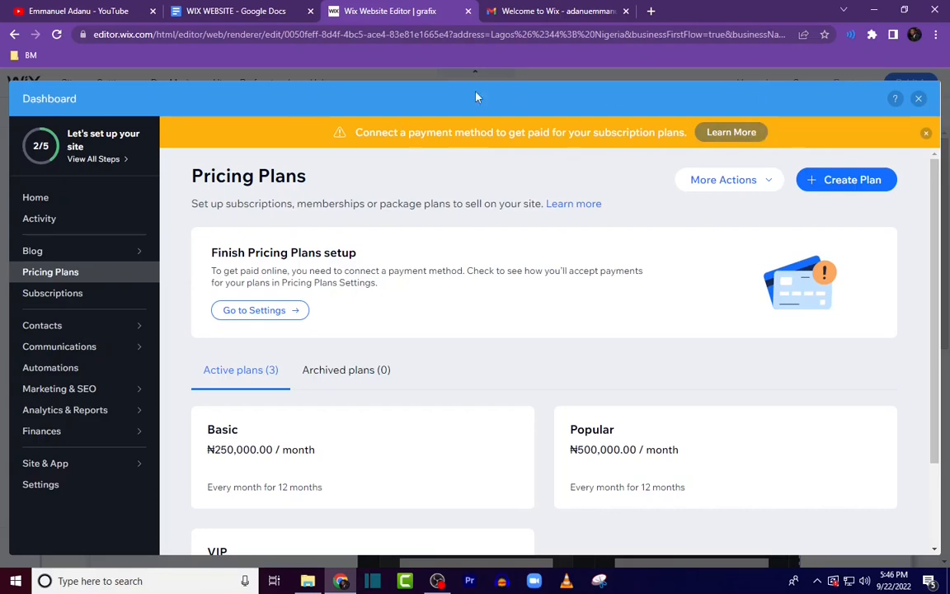
Step: Check the pricing plans payment settings, then review the Basic, Popular and VIP plan cards on the Pricing page
click(279, 317)
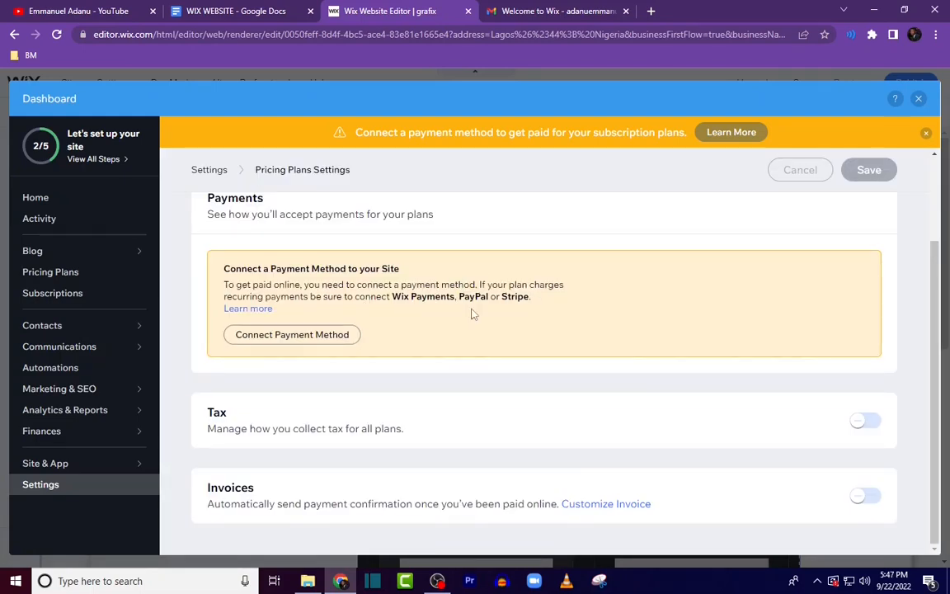
scroll(467, 335, up, 2)
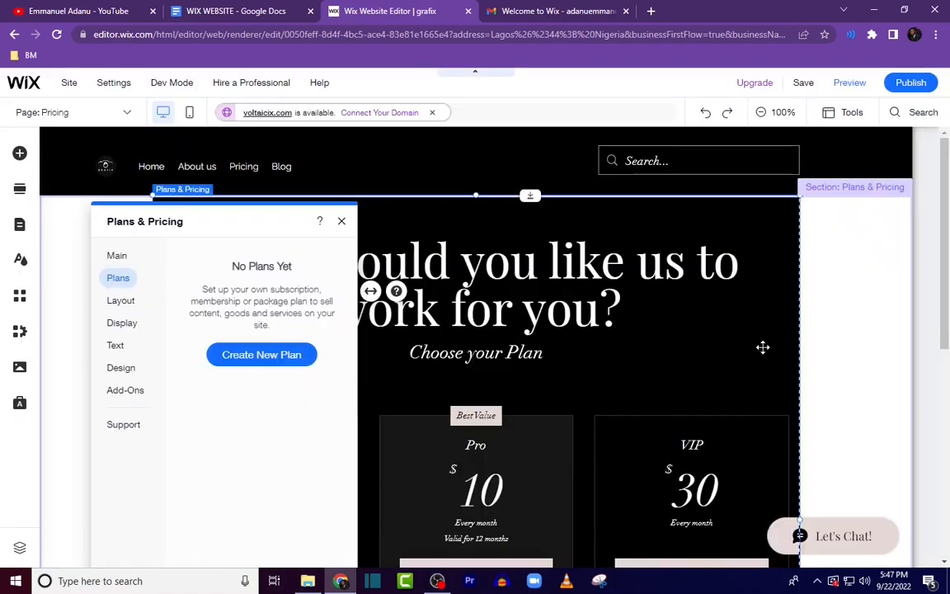
click(683, 323)
scroll(679, 324, down, 2)
scroll(421, 403, down, 5)
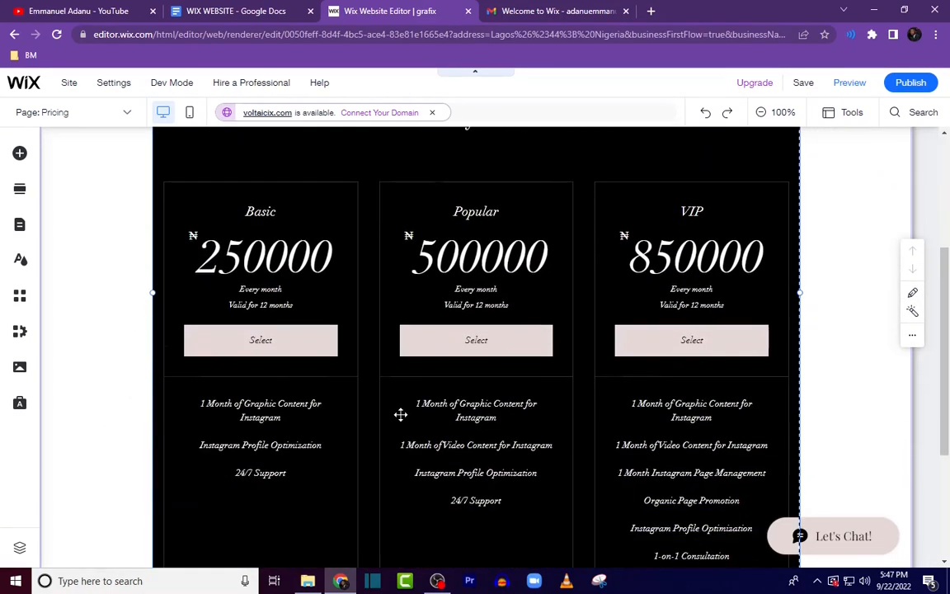
scroll(650, 353, up, 4)
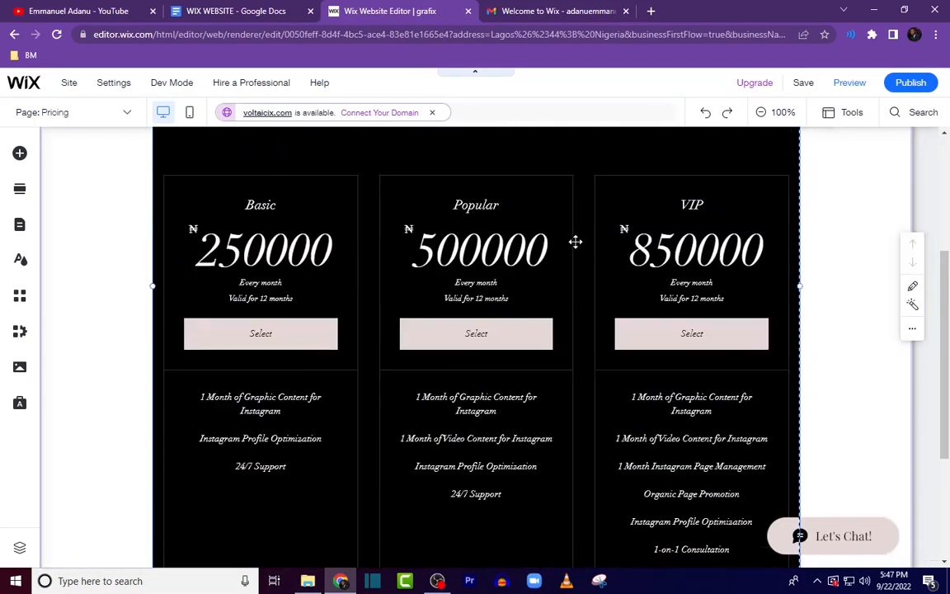
scroll(500, 301, down, 4)
scroll(598, 397, up, 3)
scroll(676, 364, up, 3)
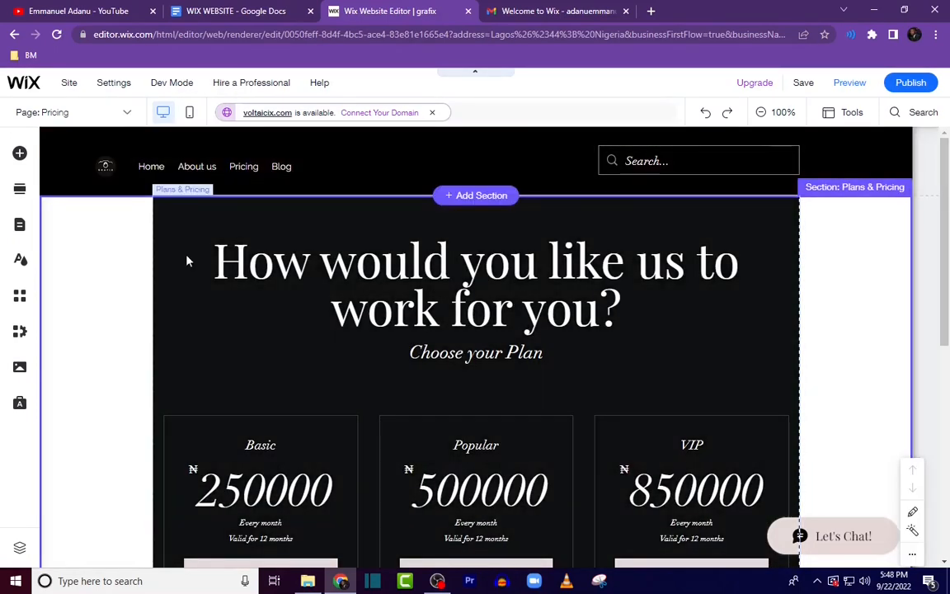
scroll(632, 328, down, 5)
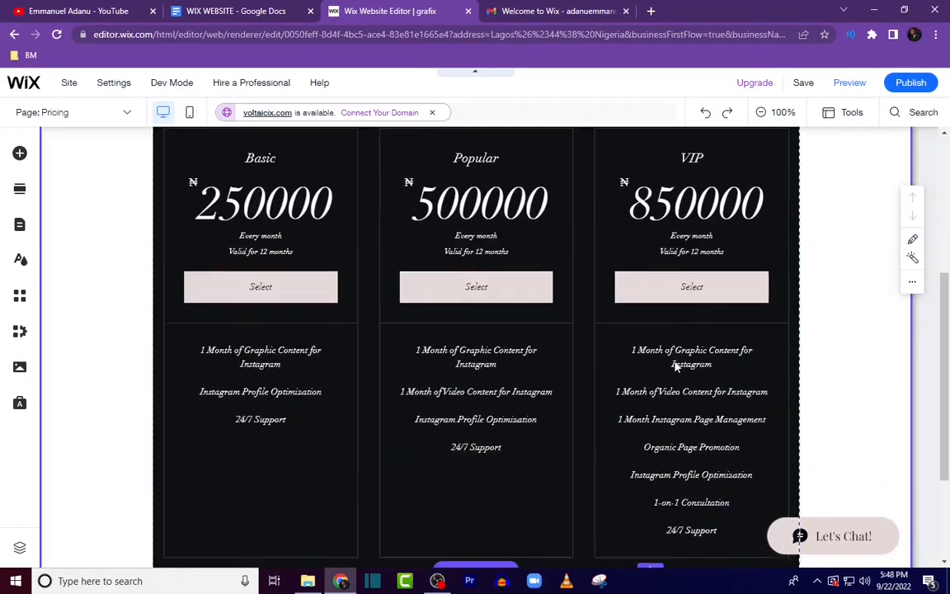
scroll(685, 380, up, 3)
scroll(388, 303, down, 2)
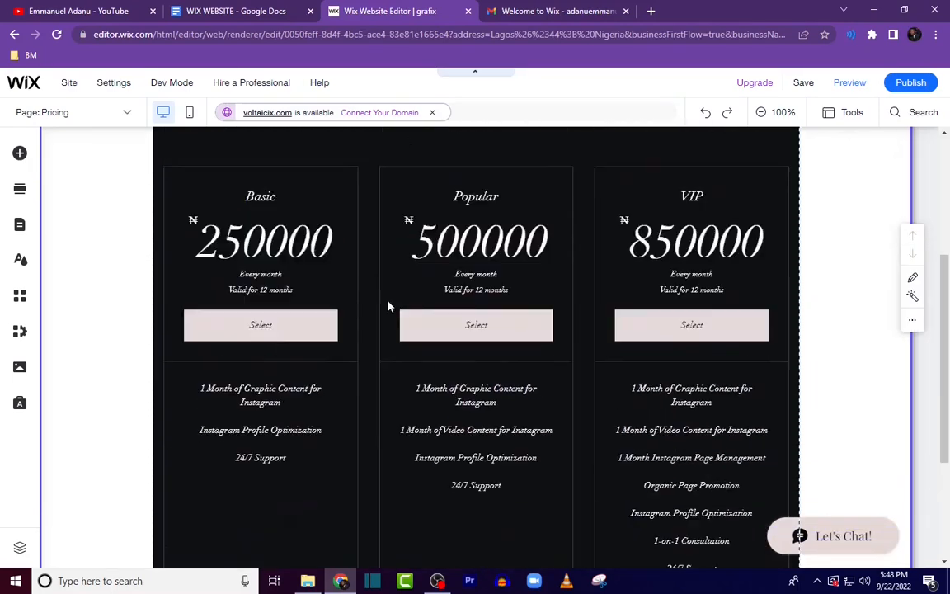
scroll(348, 269, up, 2)
scroll(333, 258, up, 2)
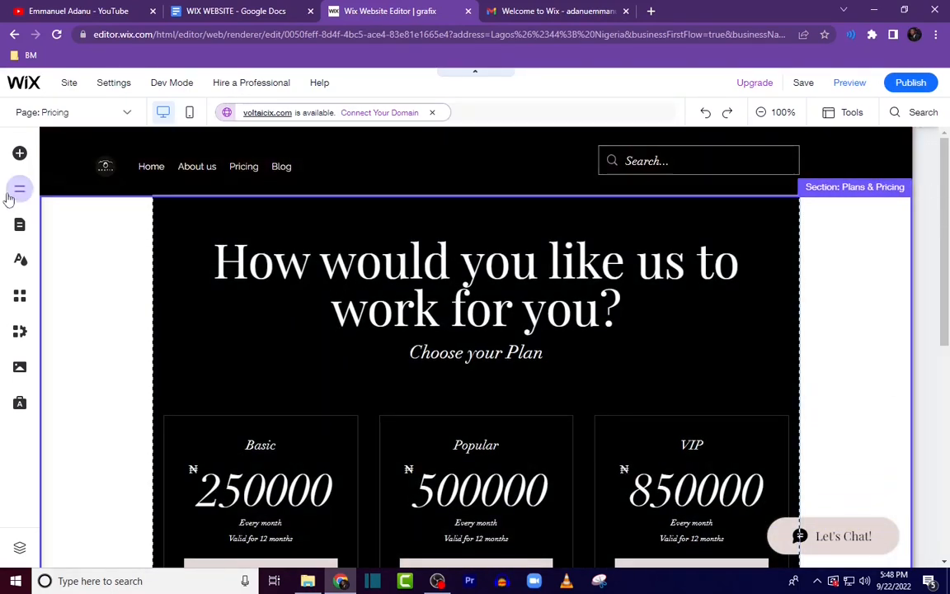
Step: Browse the Blog page and the blog Post page in the editor
click(20, 224)
click(201, 311)
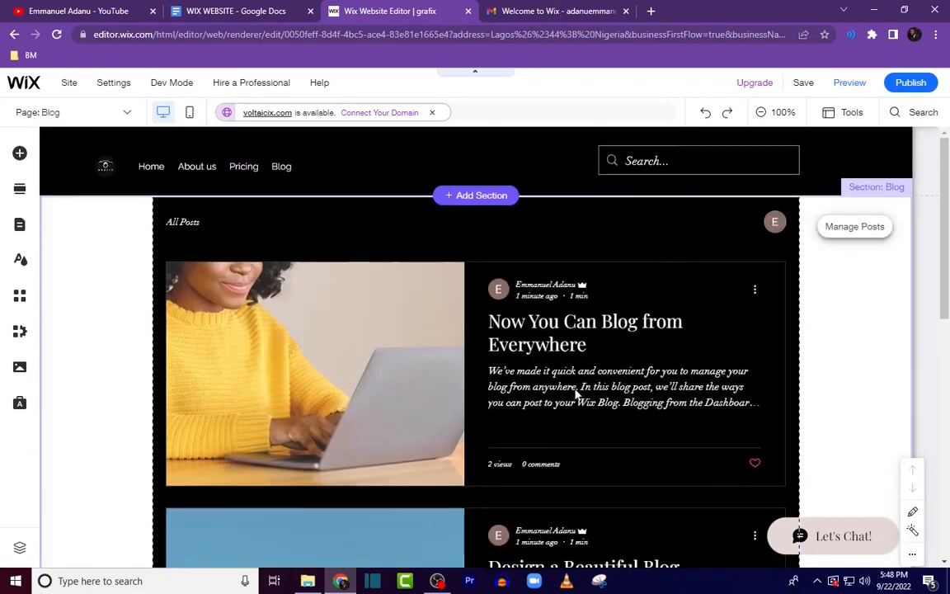
scroll(630, 371, down, 3)
scroll(630, 376, down, 4)
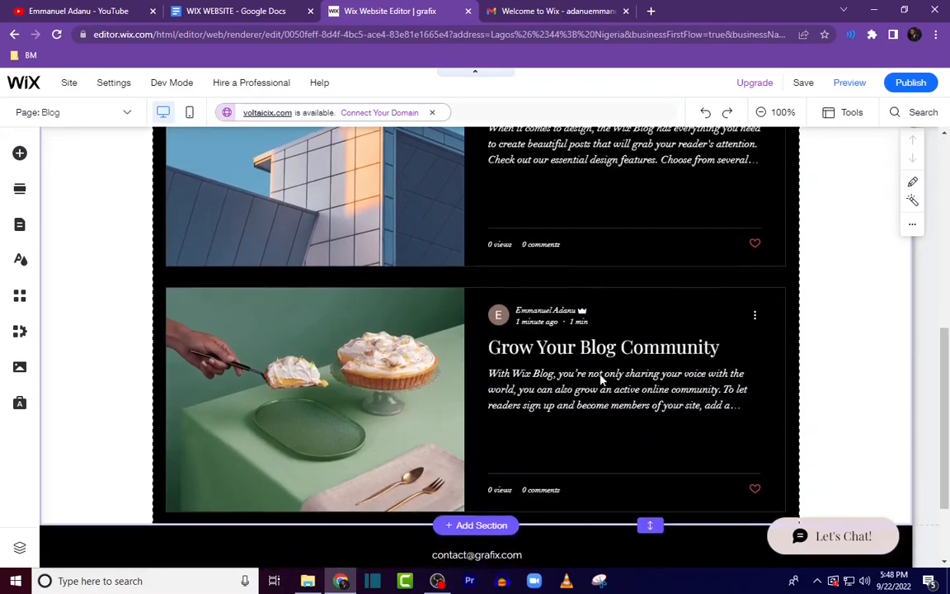
scroll(623, 384, up, 7)
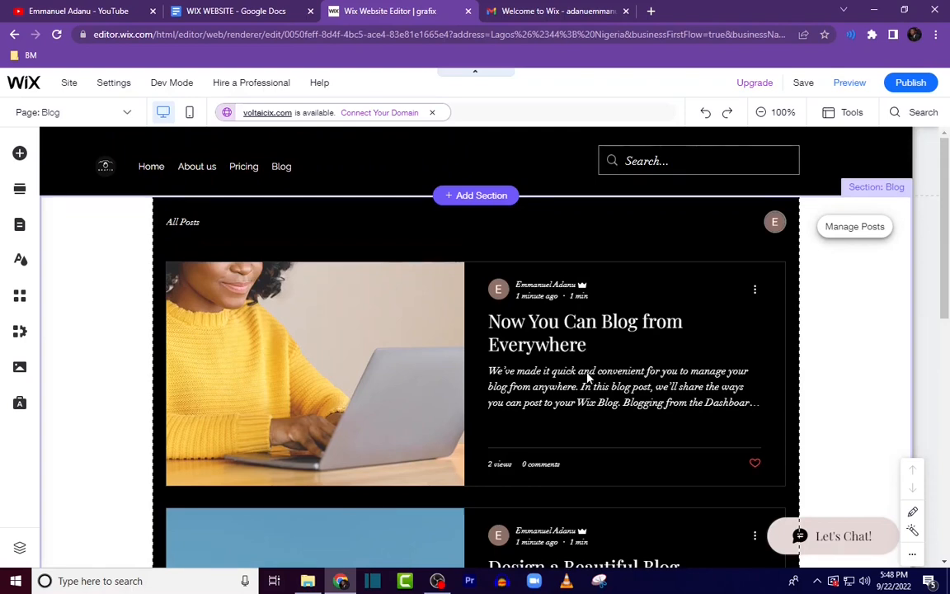
click(19, 231)
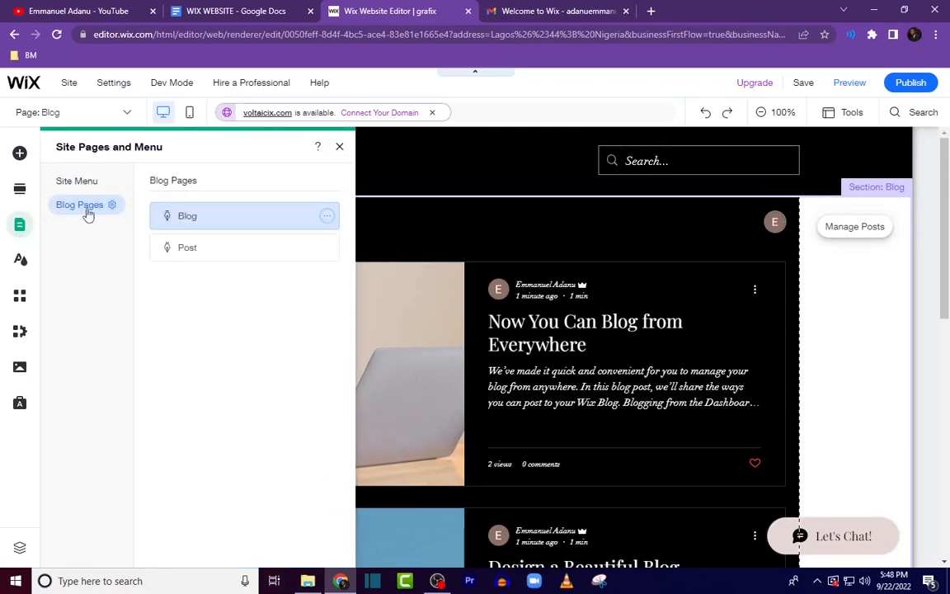
click(193, 249)
scroll(566, 367, down, 8)
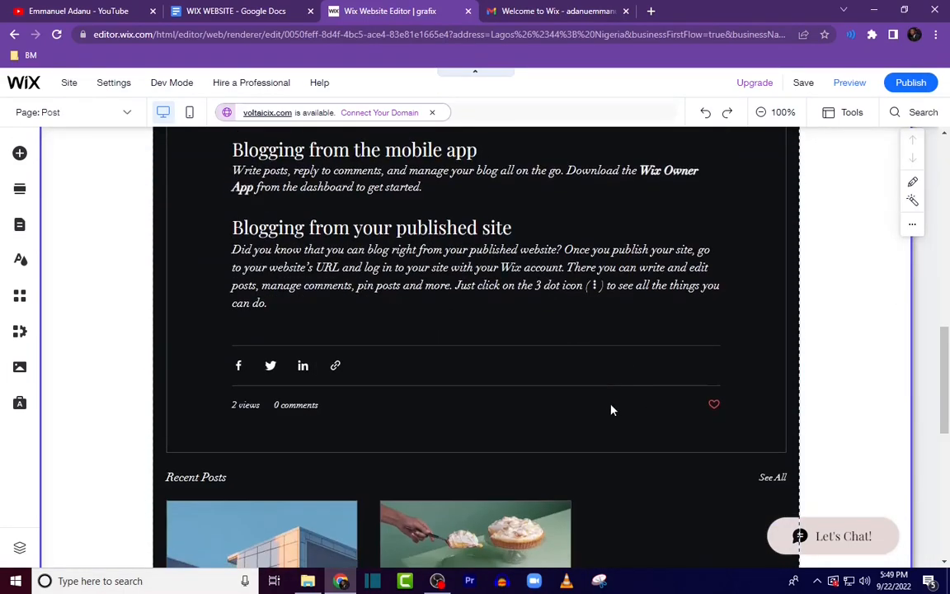
scroll(561, 382, up, 10)
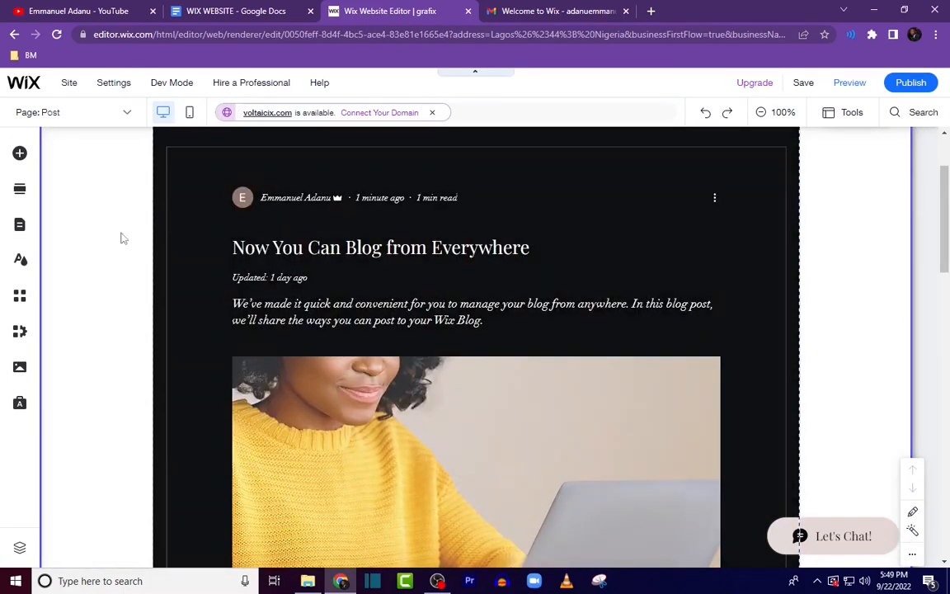
click(19, 224)
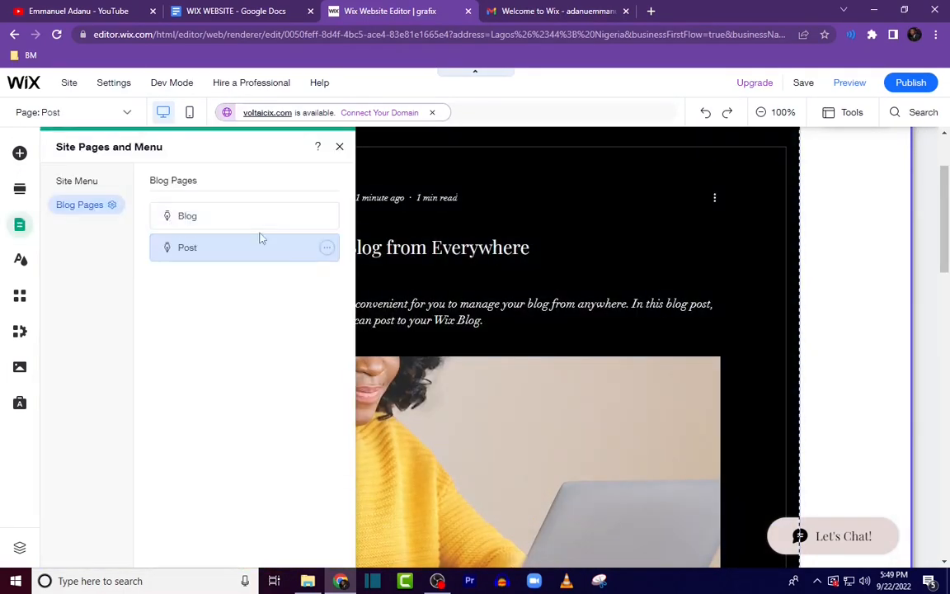
click(328, 250)
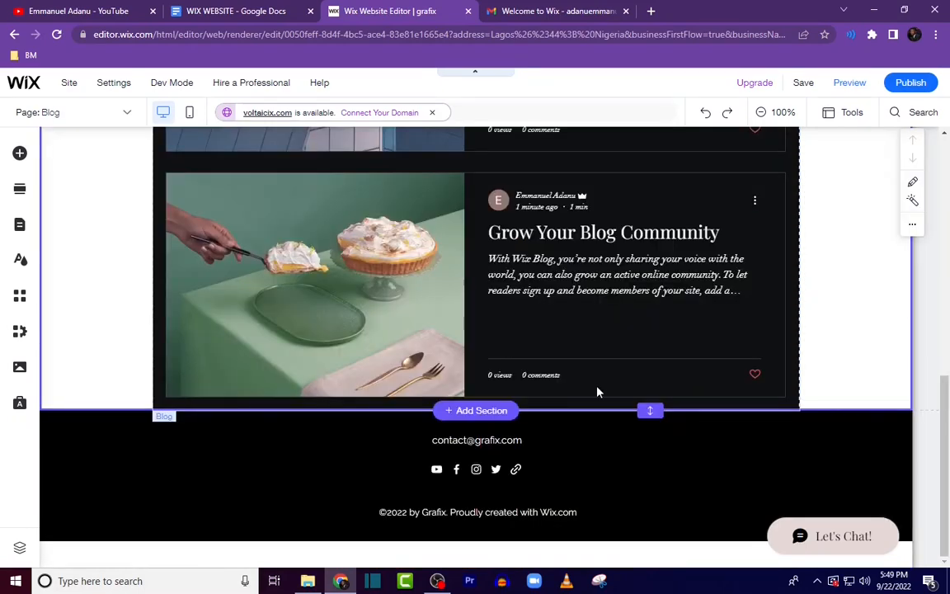
scroll(598, 383, up, 4)
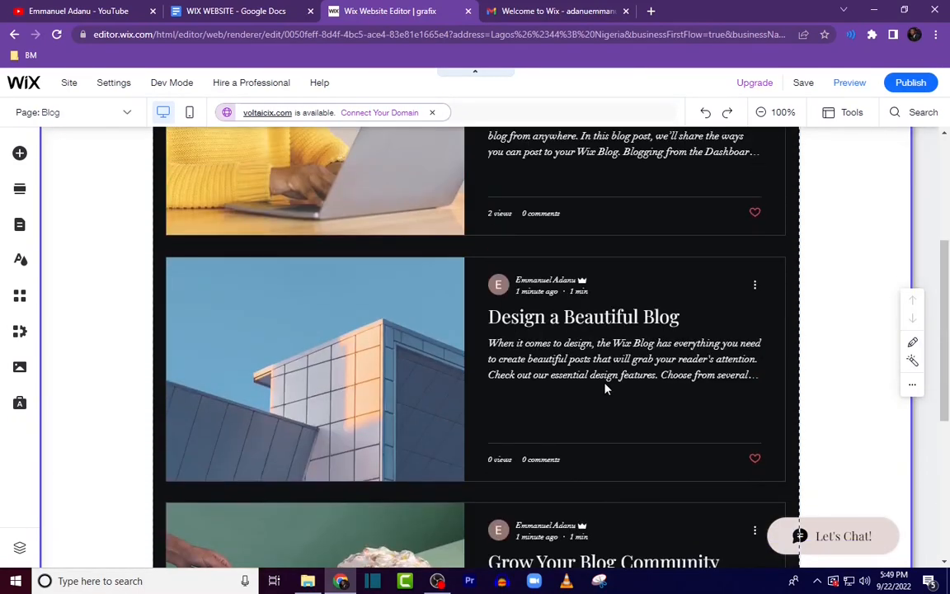
scroll(621, 399, up, 4)
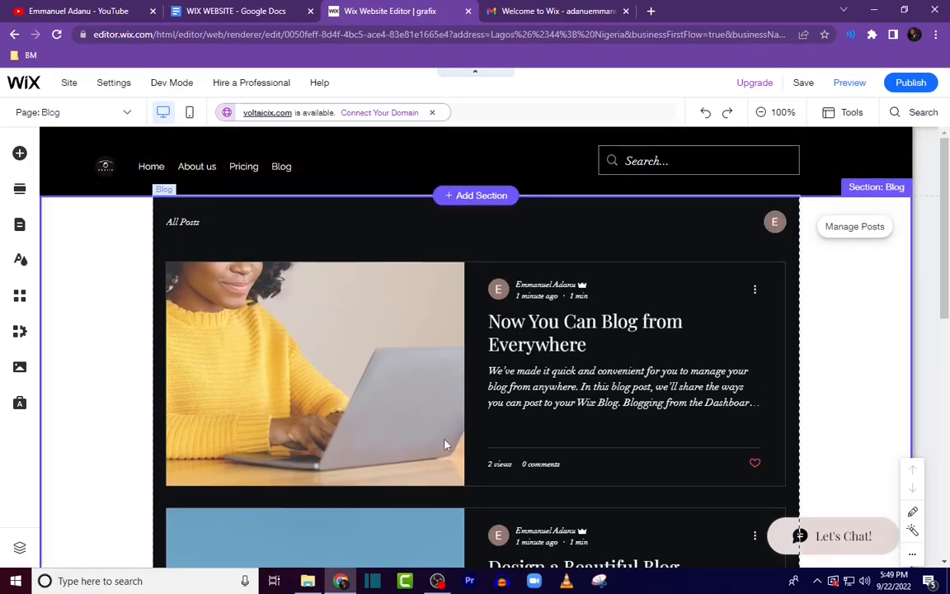
scroll(520, 424, down, 5)
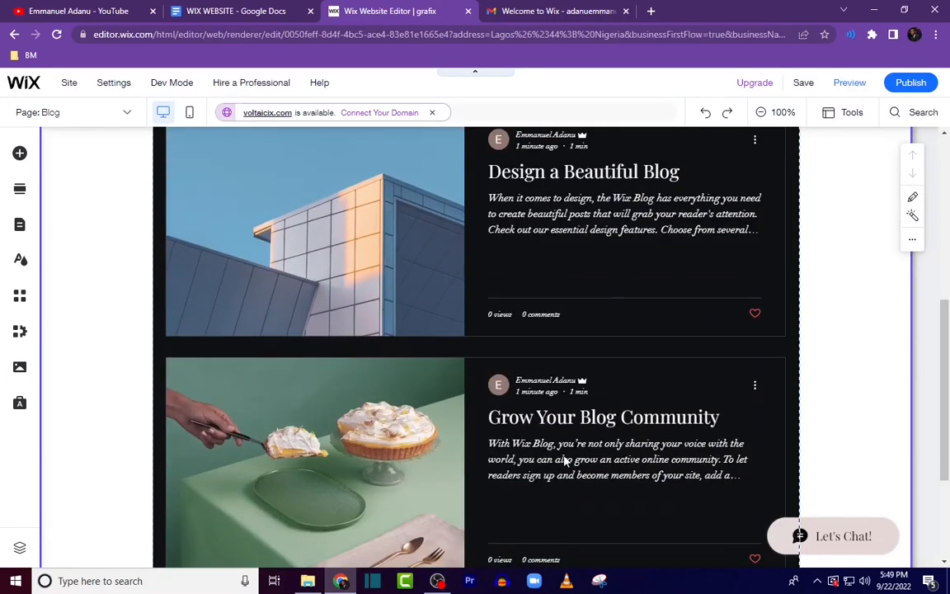
scroll(562, 457, down, 3)
scroll(553, 437, up, 2)
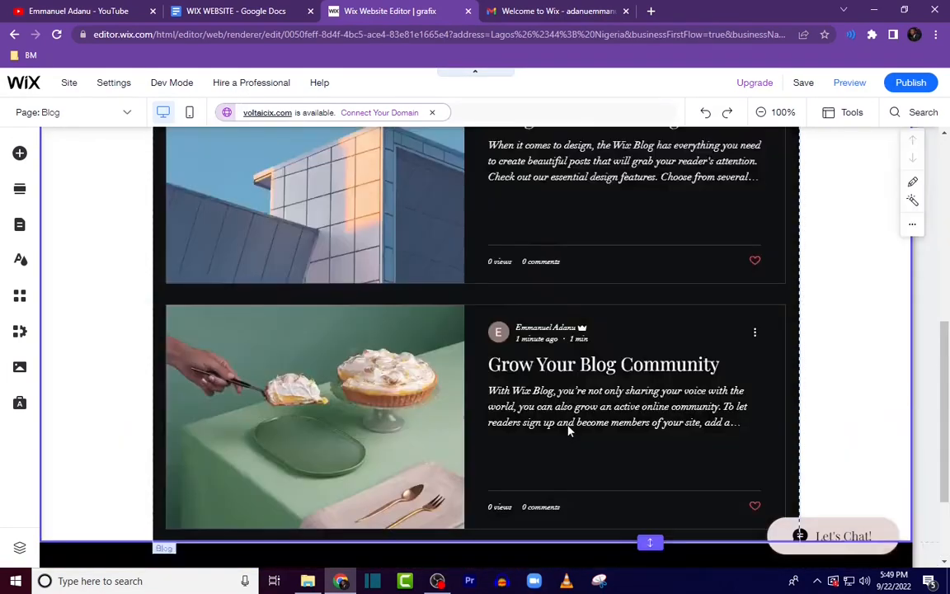
scroll(578, 421, up, 8)
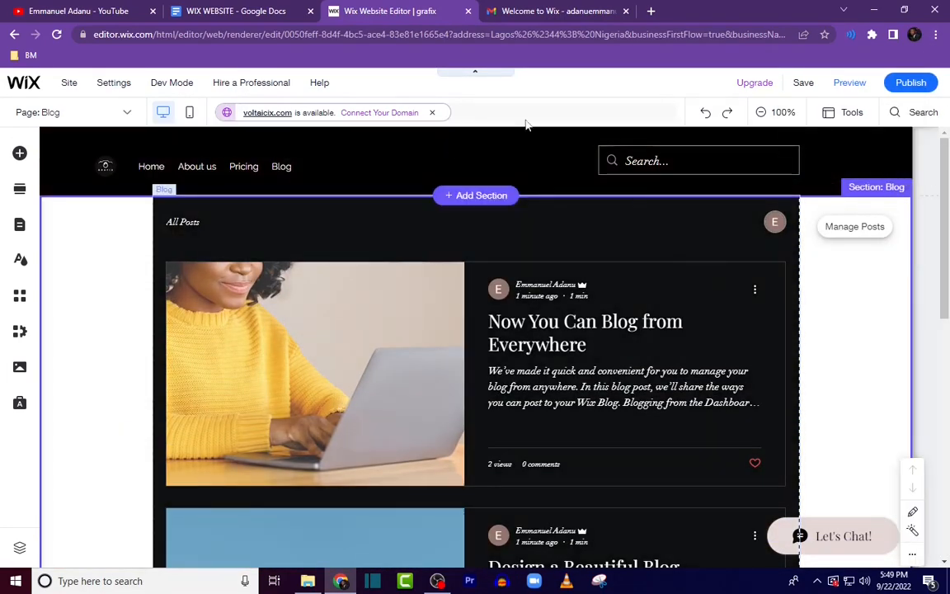
Step: Preview the site and review the Blog and Home pages
click(843, 87)
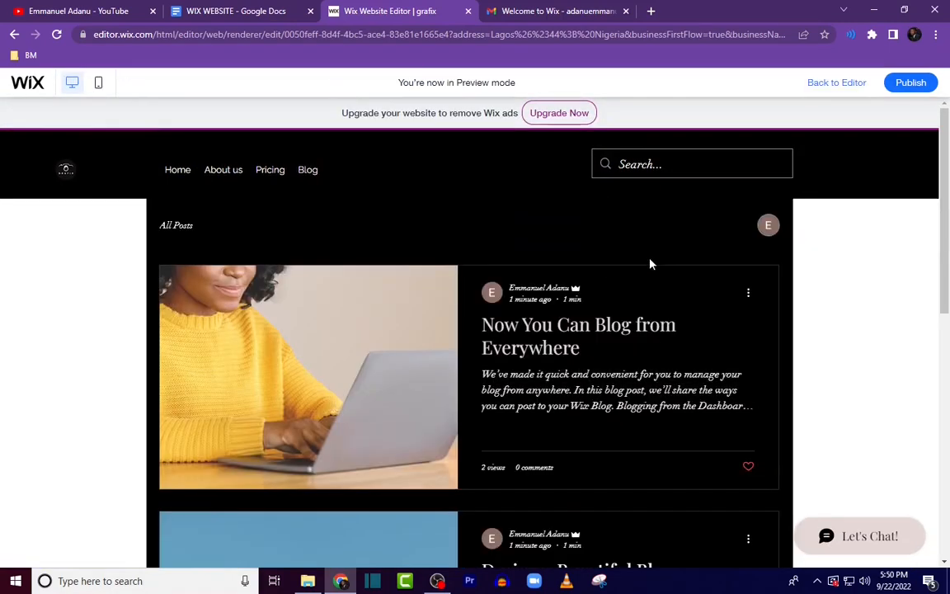
scroll(660, 306, down, 5)
scroll(627, 347, up, 6)
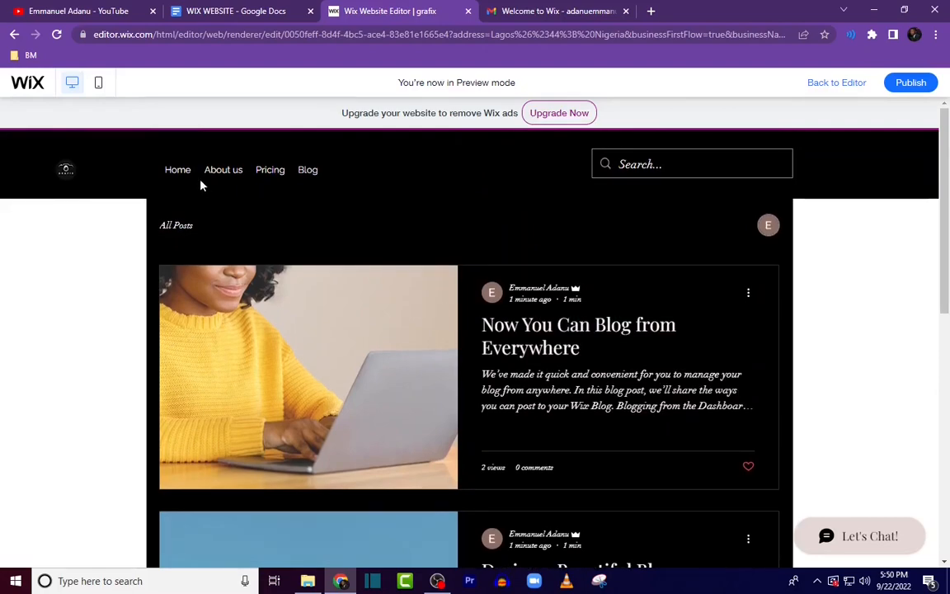
click(172, 173)
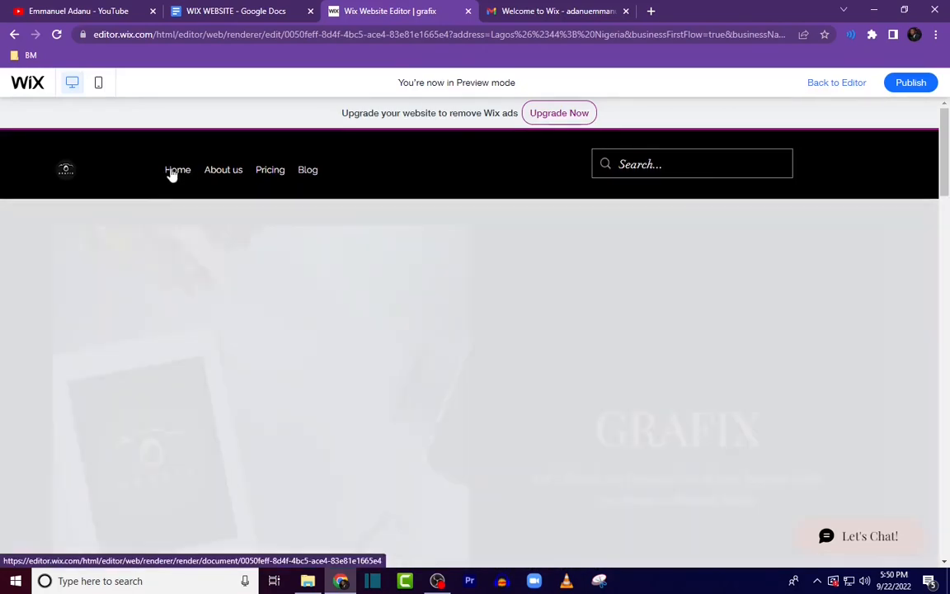
scroll(396, 264, down, 3)
scroll(511, 304, down, 20)
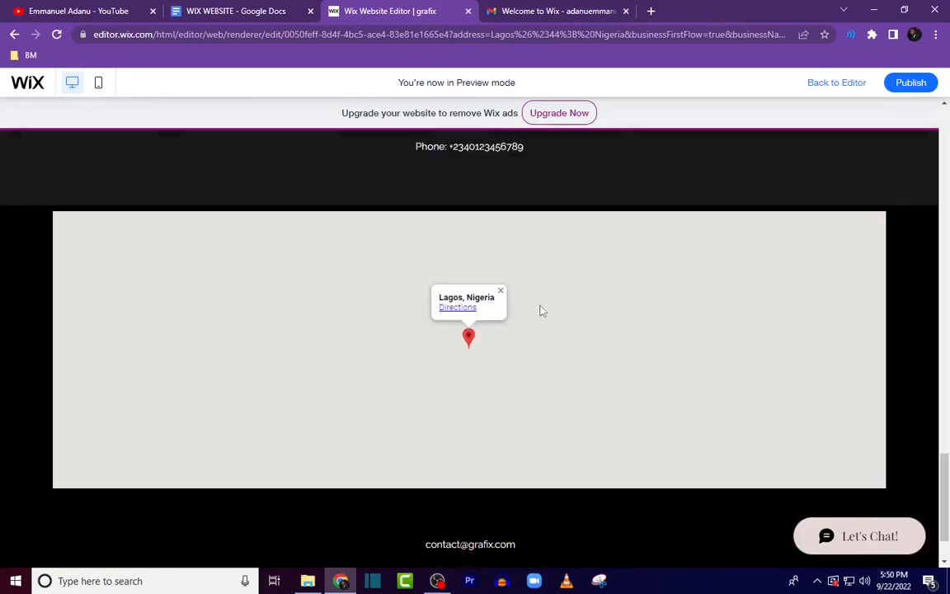
scroll(539, 310, up, 5)
scroll(542, 305, down, 5)
scroll(547, 304, down, 1)
scroll(562, 297, up, 15)
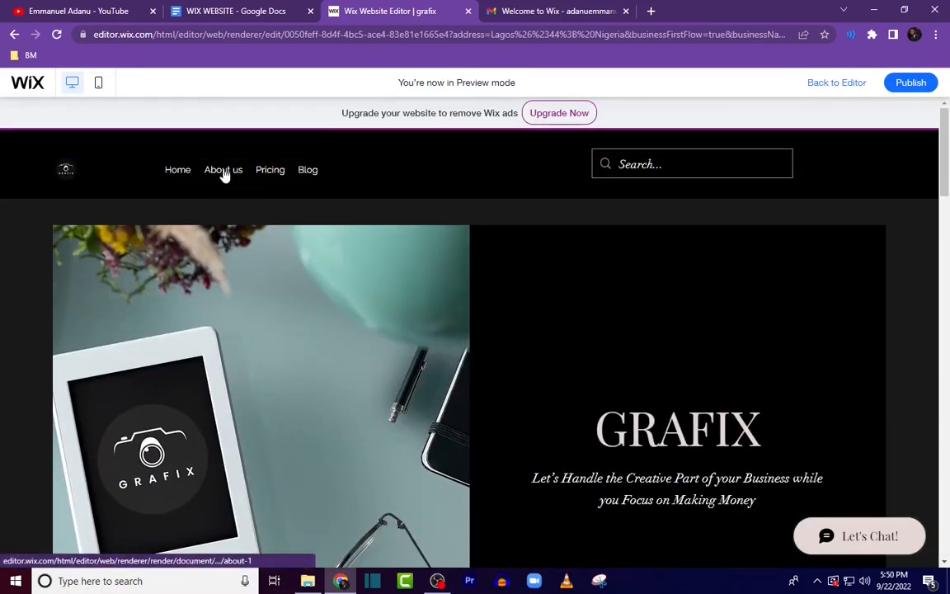
Step: Review the About Us and Pricing pages in the site preview
click(222, 172)
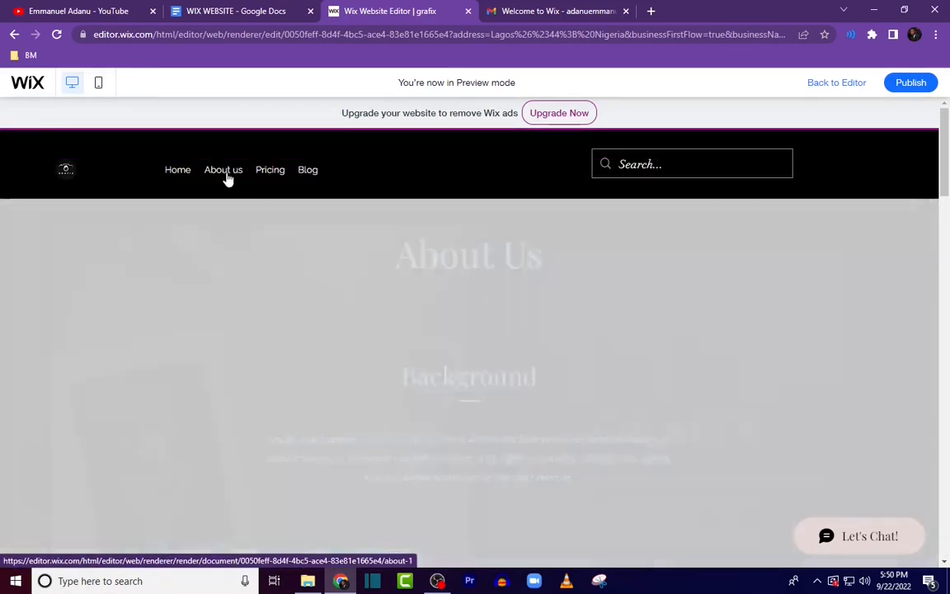
scroll(629, 328, down, 5)
scroll(629, 330, down, 10)
scroll(632, 336, up, 15)
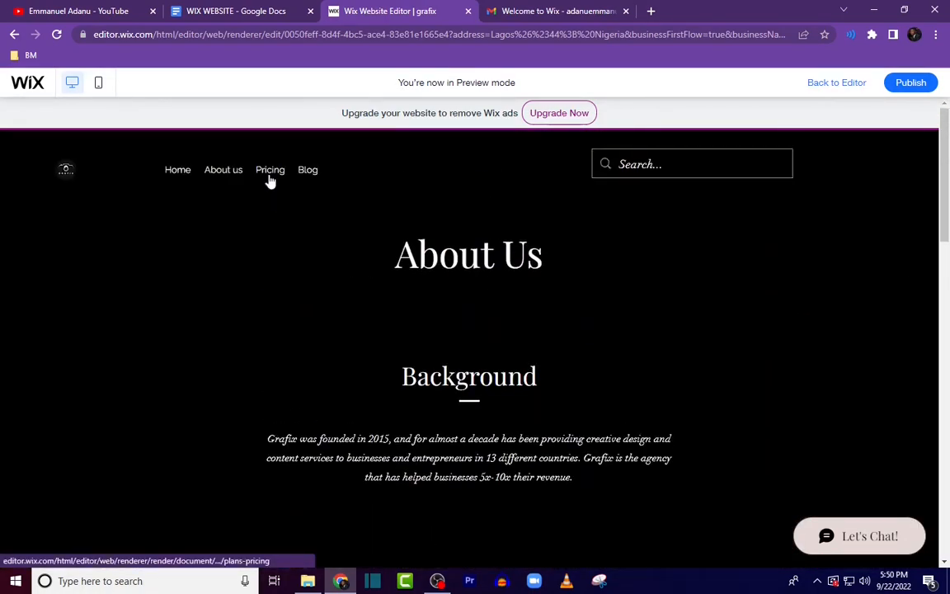
click(270, 172)
scroll(590, 310, down, 3)
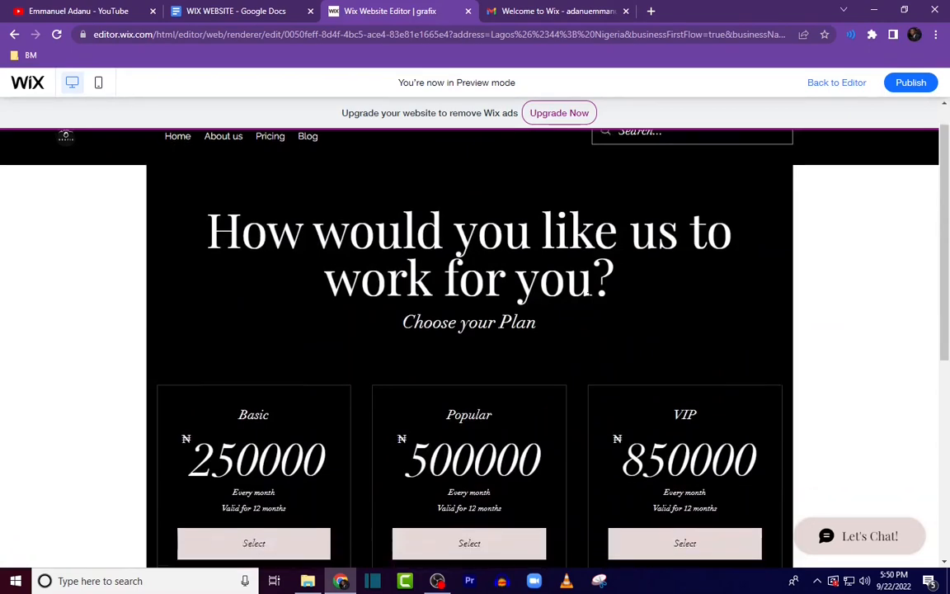
scroll(592, 339, down, 3)
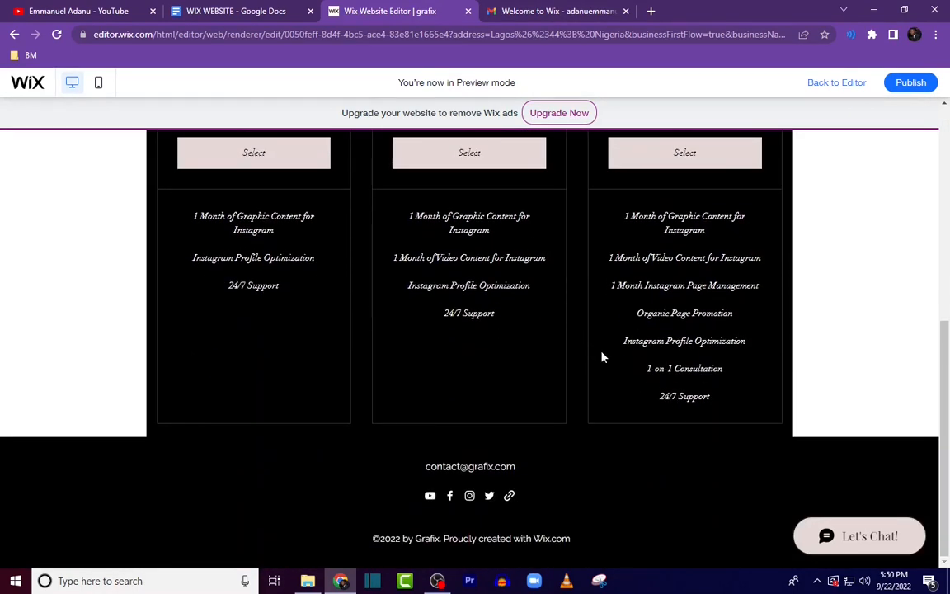
scroll(600, 352, up, 4)
scroll(600, 352, up, 2)
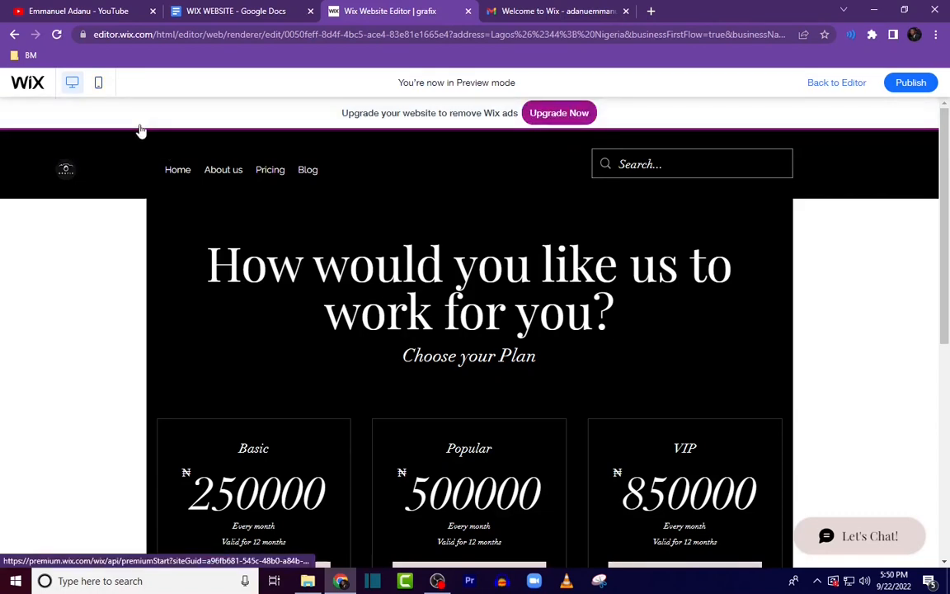
Step: Review the Pricing page in the mobile preview
scroll(507, 350, down, 5)
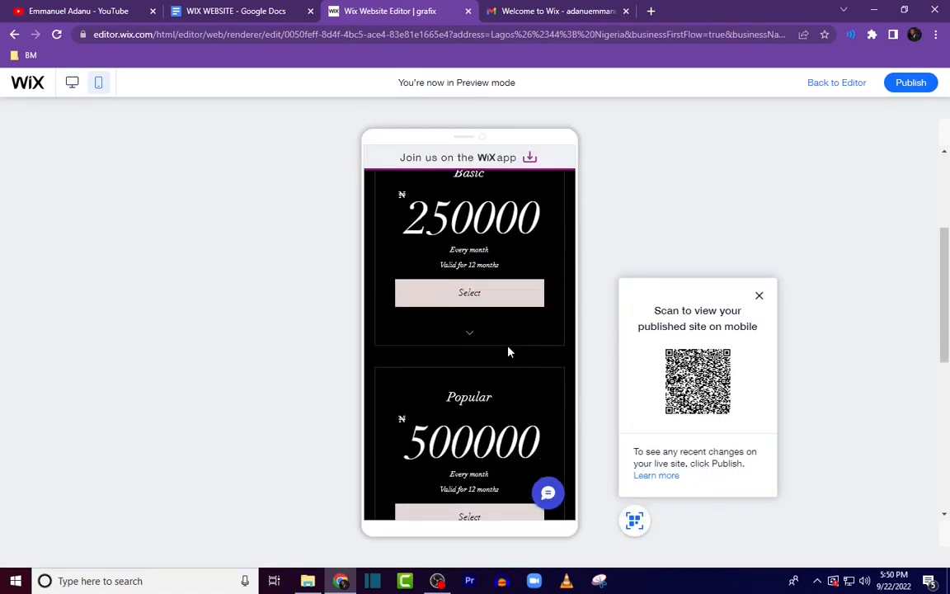
scroll(505, 388, down, 3)
scroll(507, 389, up, 6)
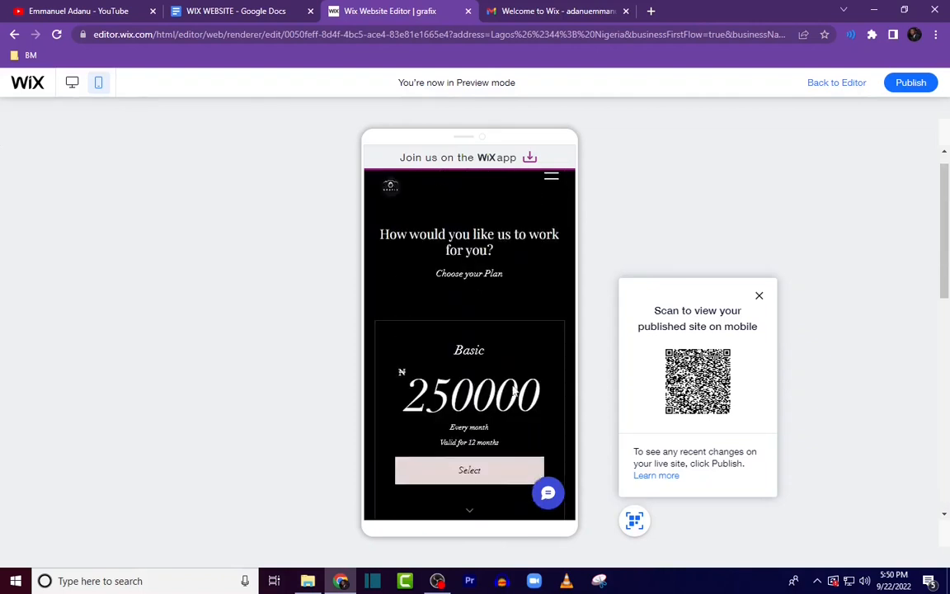
scroll(512, 393, down, 4)
scroll(515, 398, down, 3)
scroll(520, 388, up, 7)
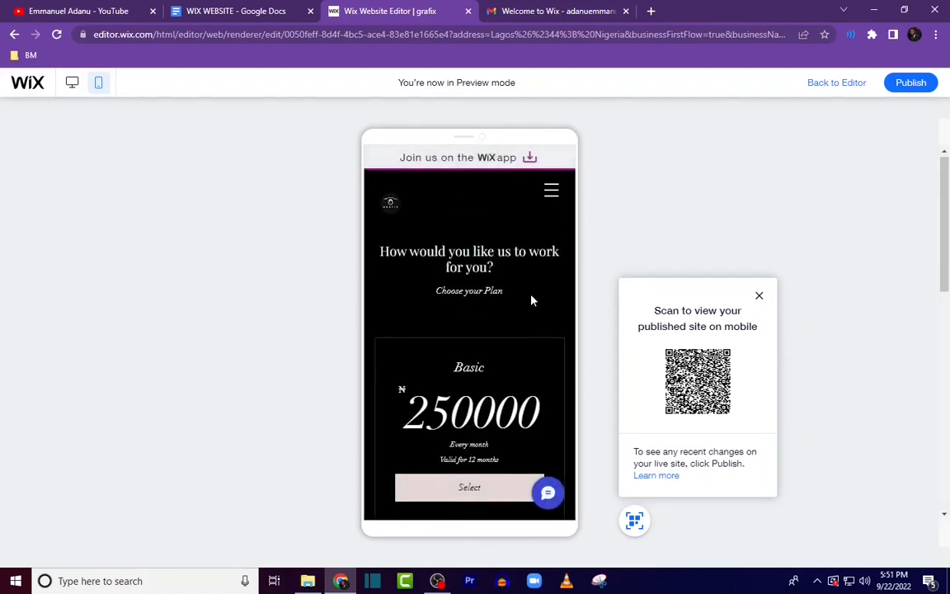
Step: Return to the editor and center the social media bar in the Pricing page's mobile footer
scroll(515, 310, down, 6)
scroll(523, 336, down, 1)
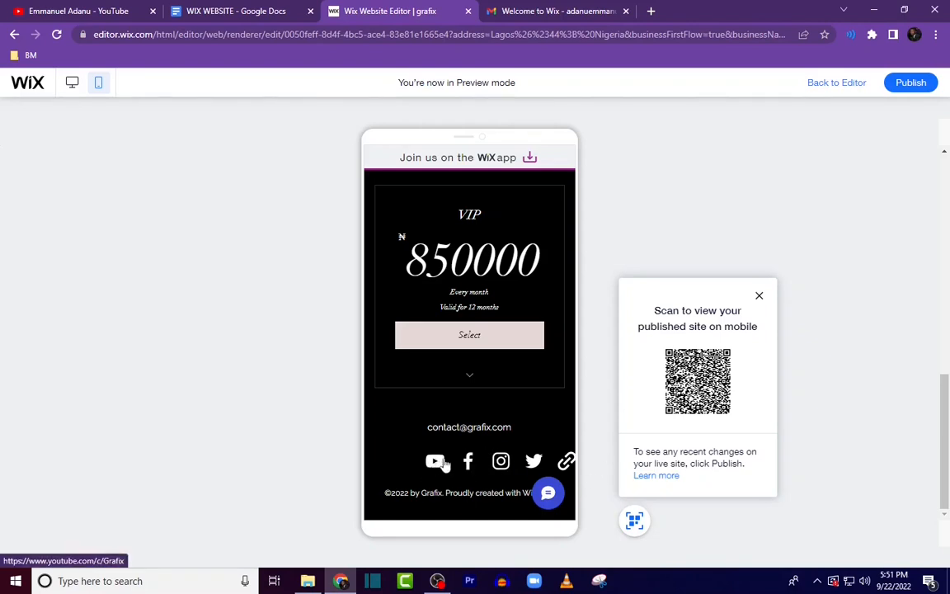
click(833, 82)
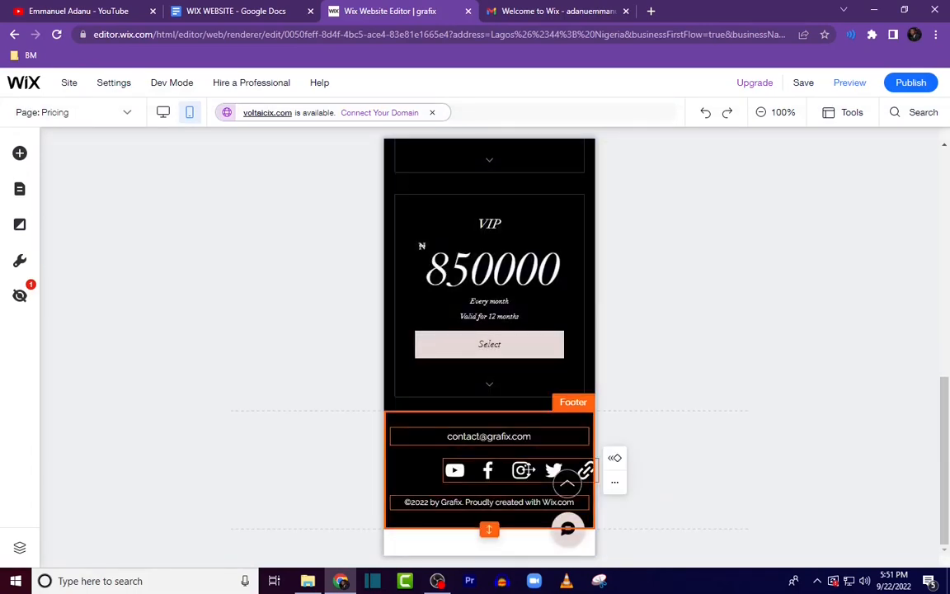
drag(528, 470, 501, 470)
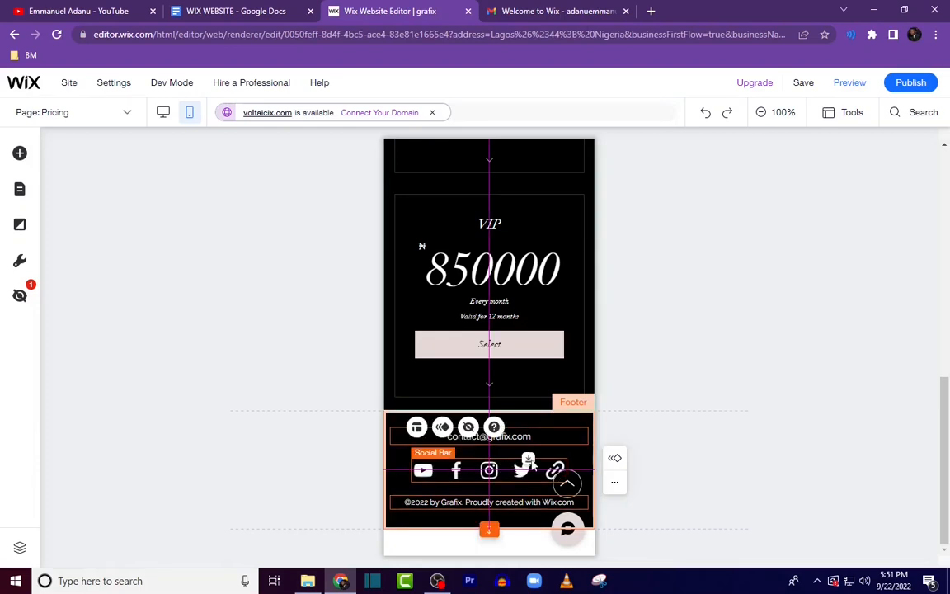
Step: Open the Home page and shorten the empty area below the Contact section in the mobile layout
scroll(567, 461, up, 6)
scroll(567, 456, up, 1)
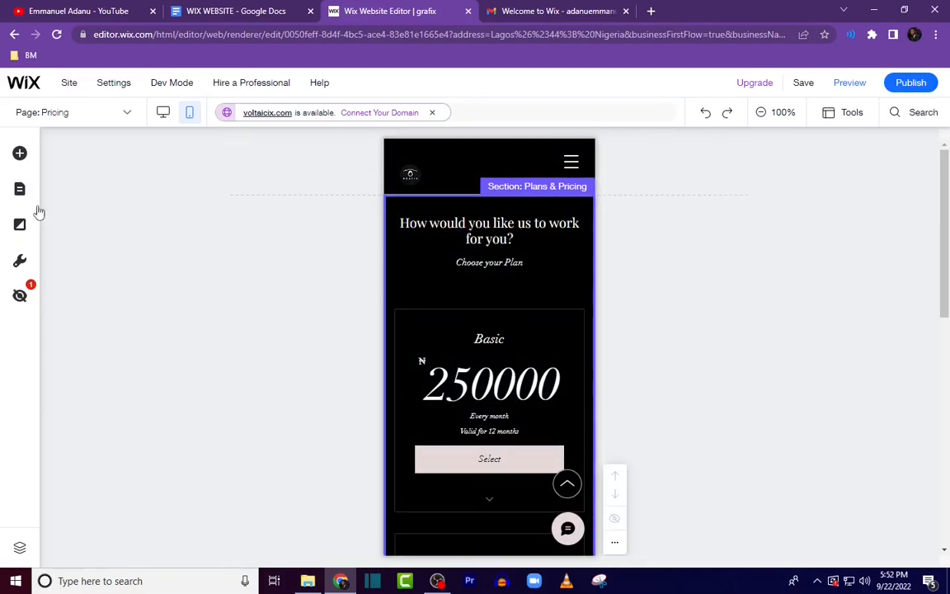
click(31, 198)
click(183, 218)
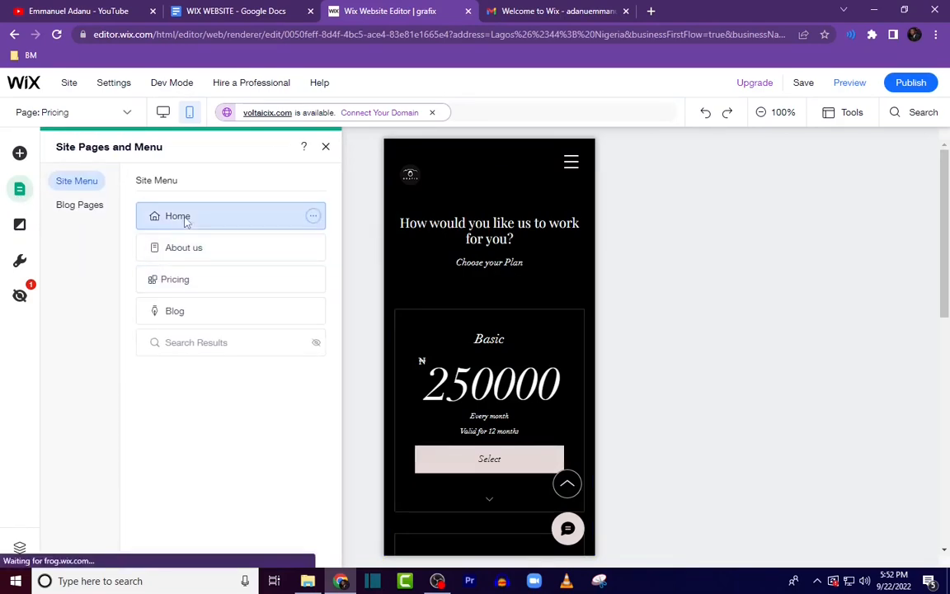
scroll(507, 311, down, 2)
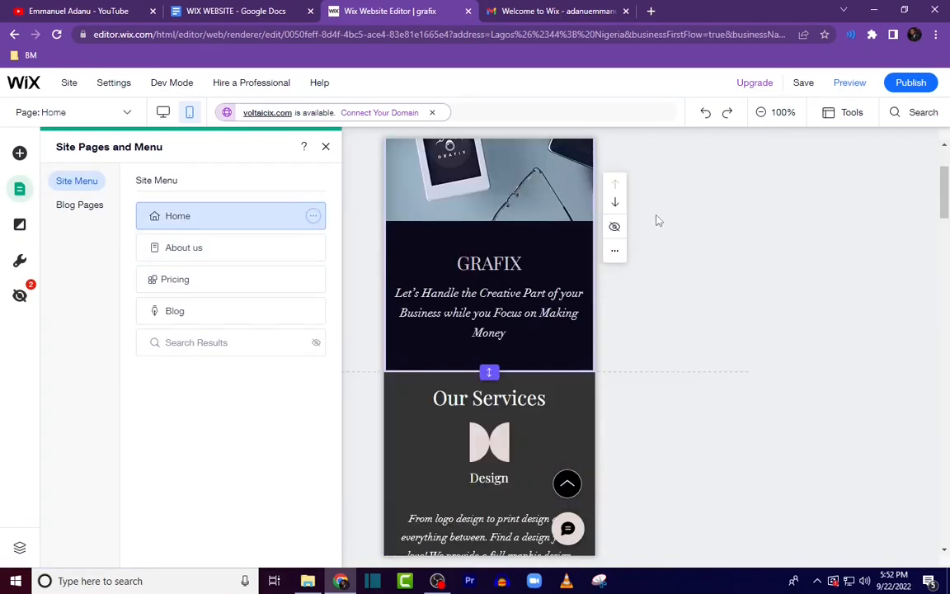
scroll(553, 347, down, 2)
scroll(525, 371, down, 10)
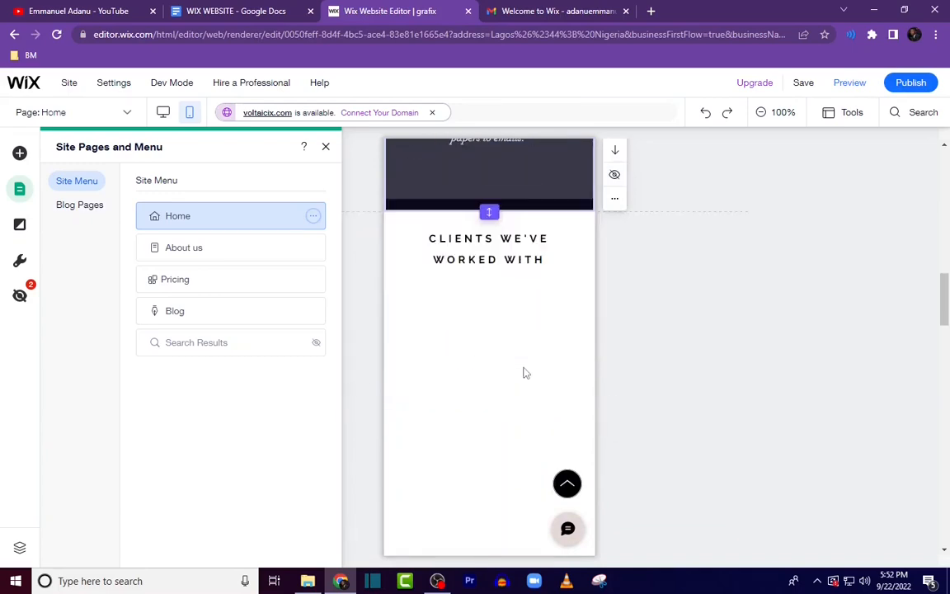
scroll(522, 373, up, 4)
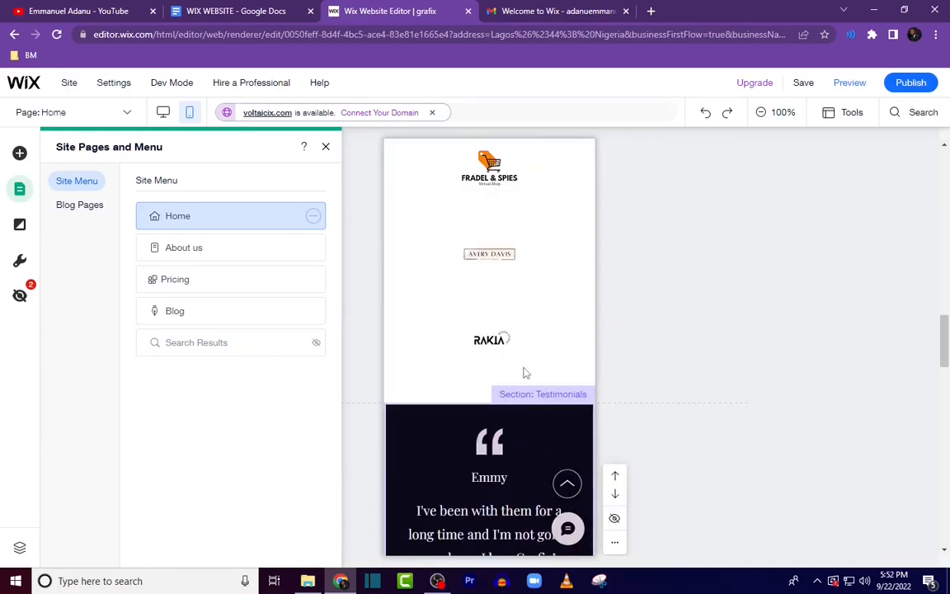
scroll(520, 377, down, 5)
scroll(520, 378, down, 8)
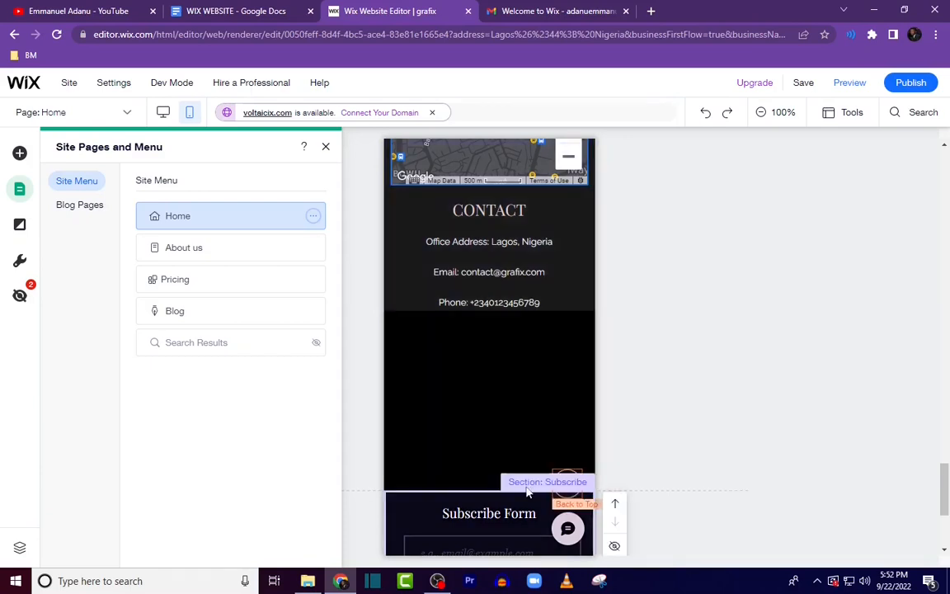
scroll(479, 495, down, 2)
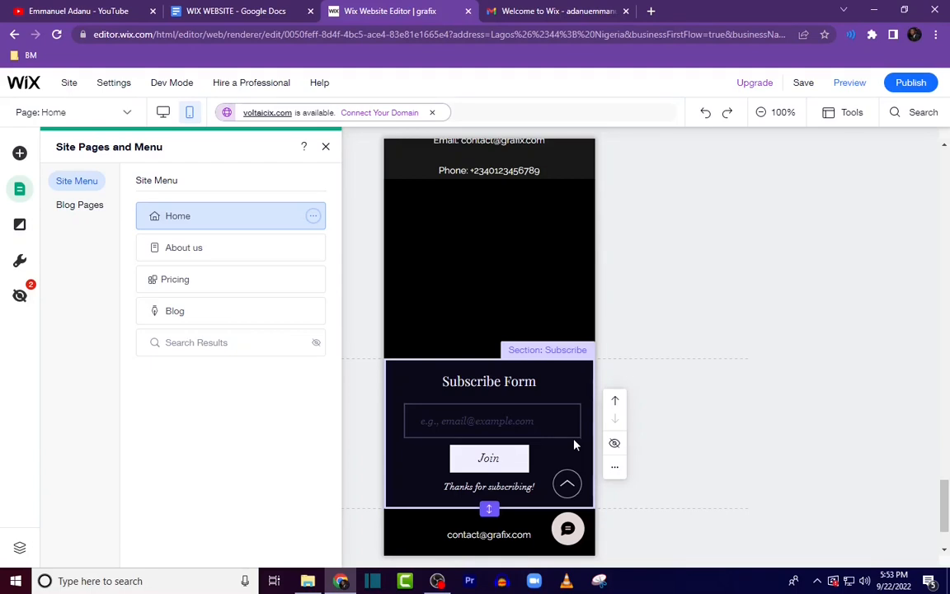
click(500, 324)
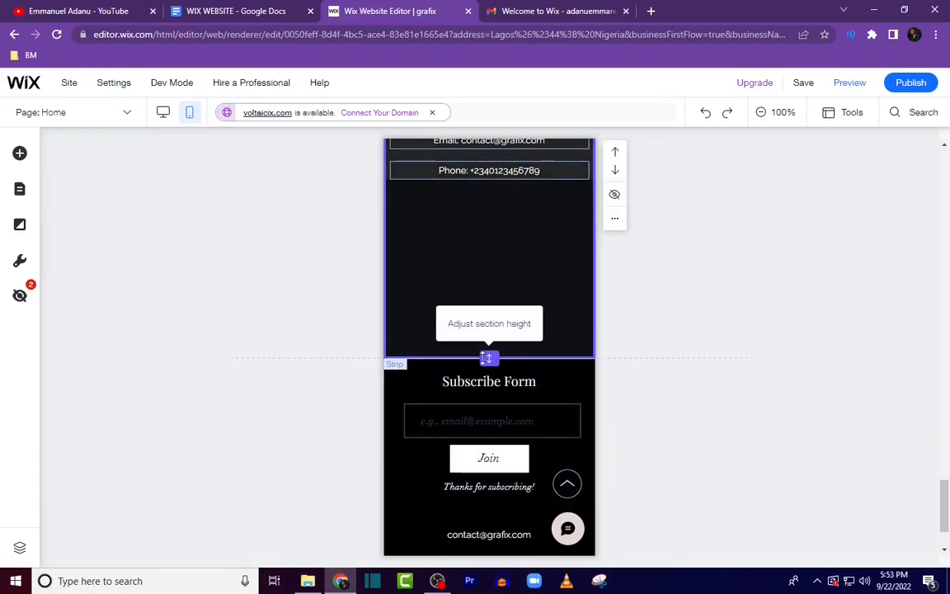
drag(480, 358, 495, 272)
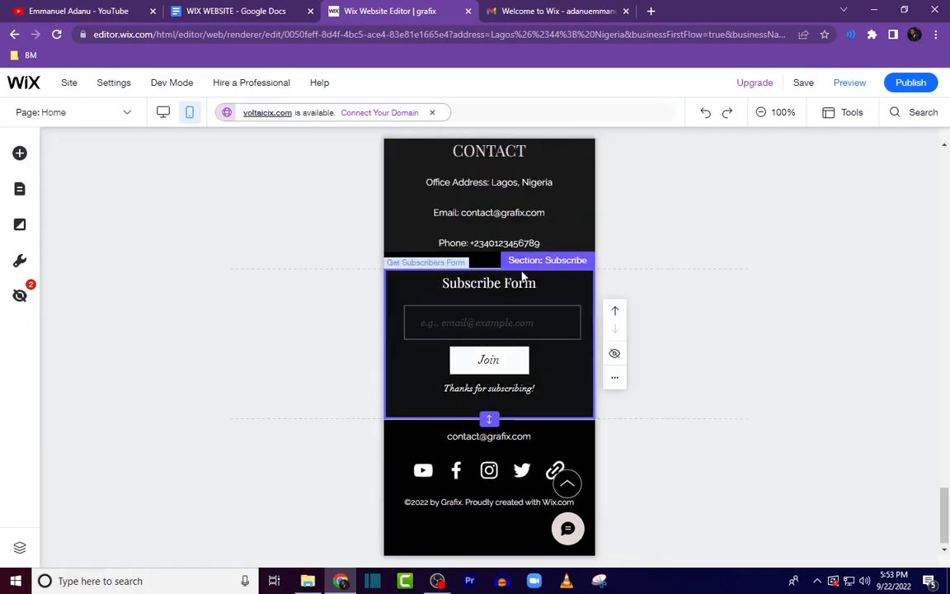
Step: Move the Subscribe section up one position, above the map and Contact section
click(541, 361)
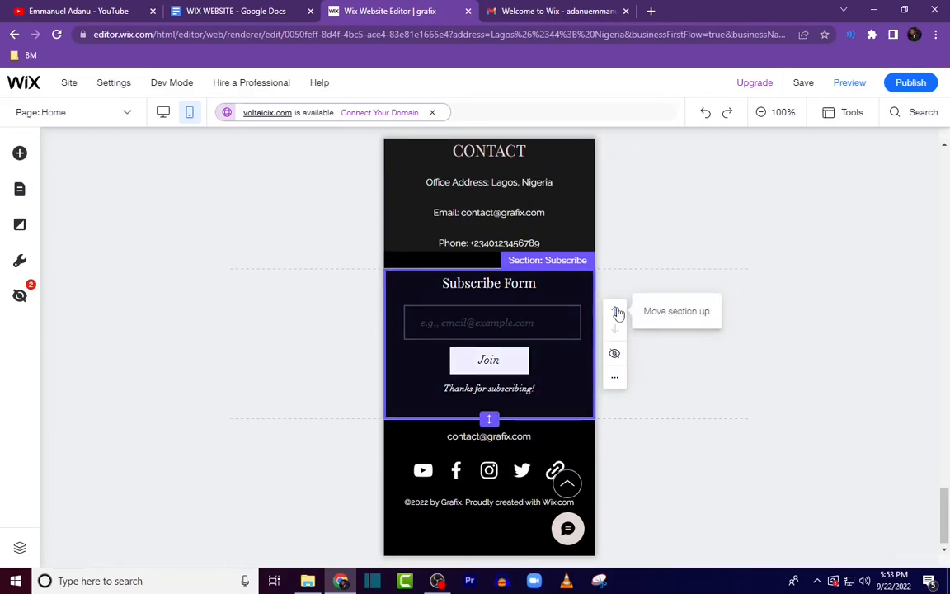
click(616, 312)
scroll(614, 342, up, 4)
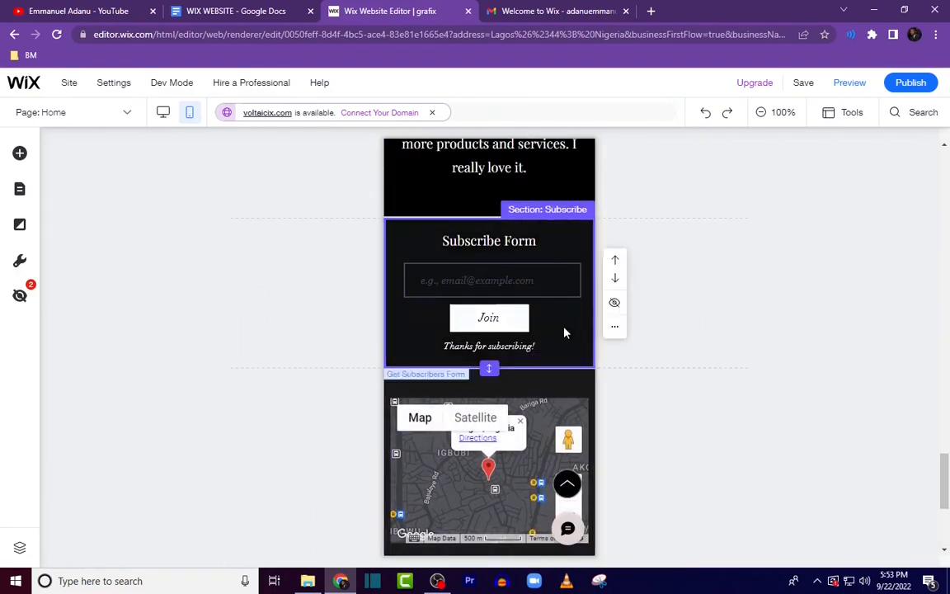
Step: Review the Home, About us and Blog pages in the mobile editor
scroll(590, 383, down, 2)
scroll(578, 397, down, 2)
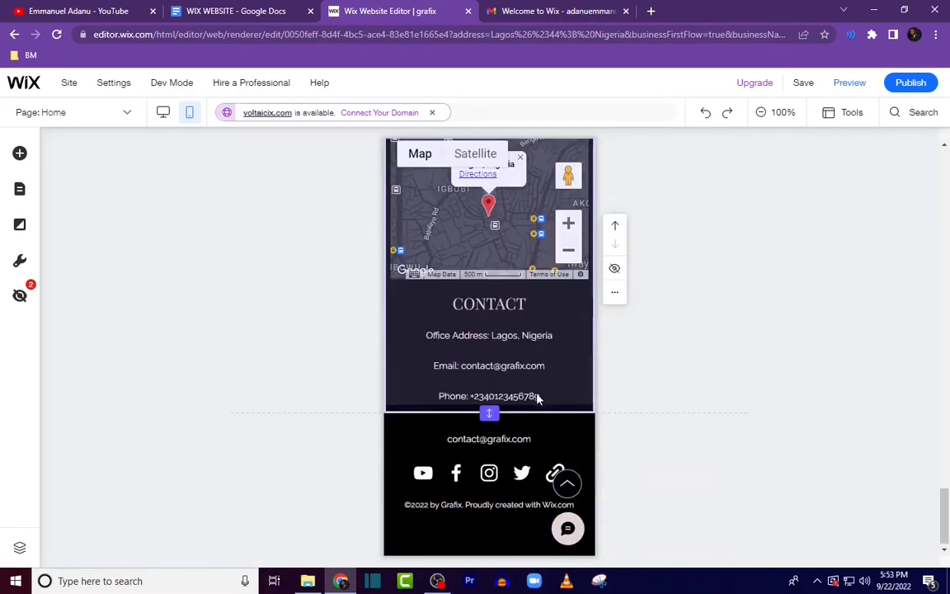
click(556, 353)
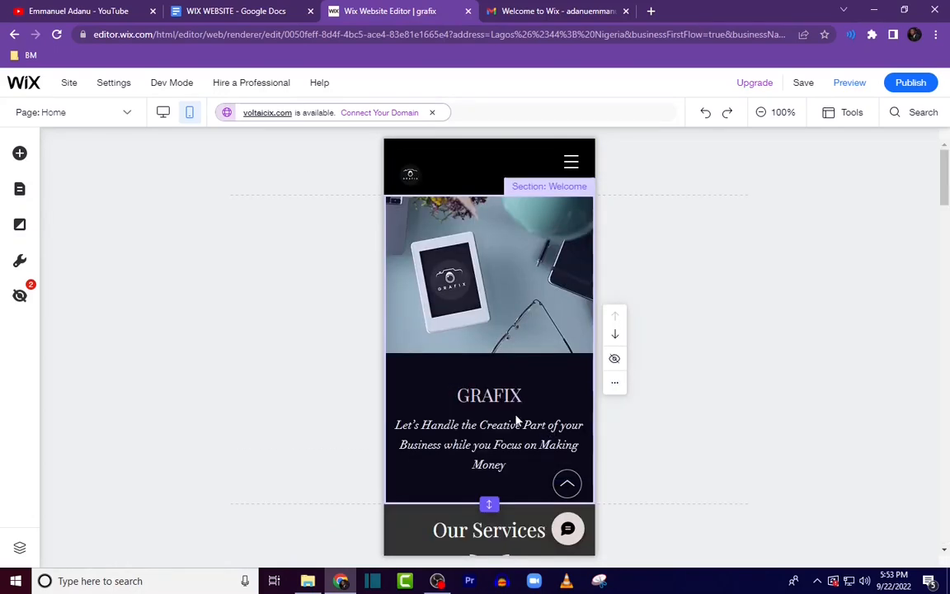
scroll(491, 376, down, 3)
scroll(495, 396, down, 4)
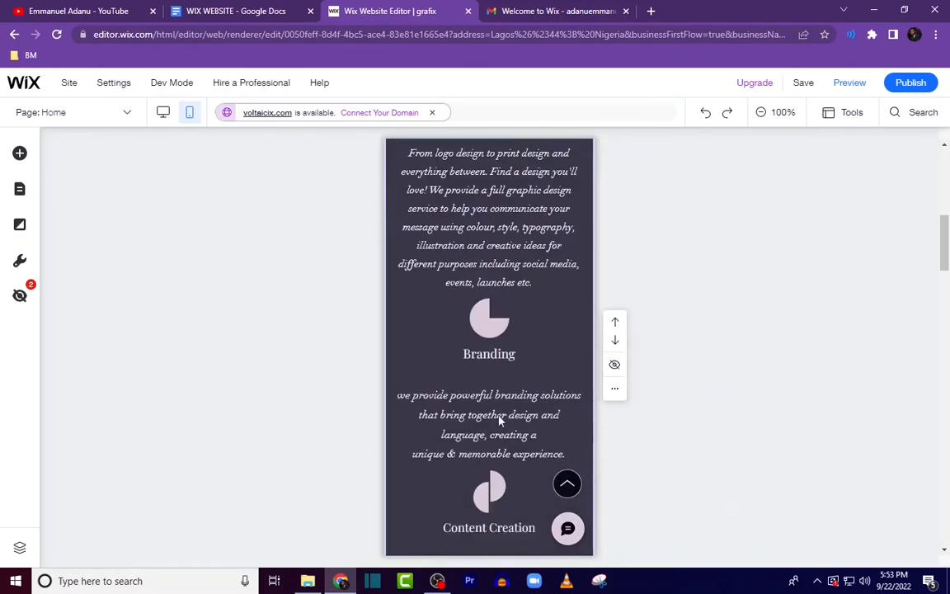
click(20, 191)
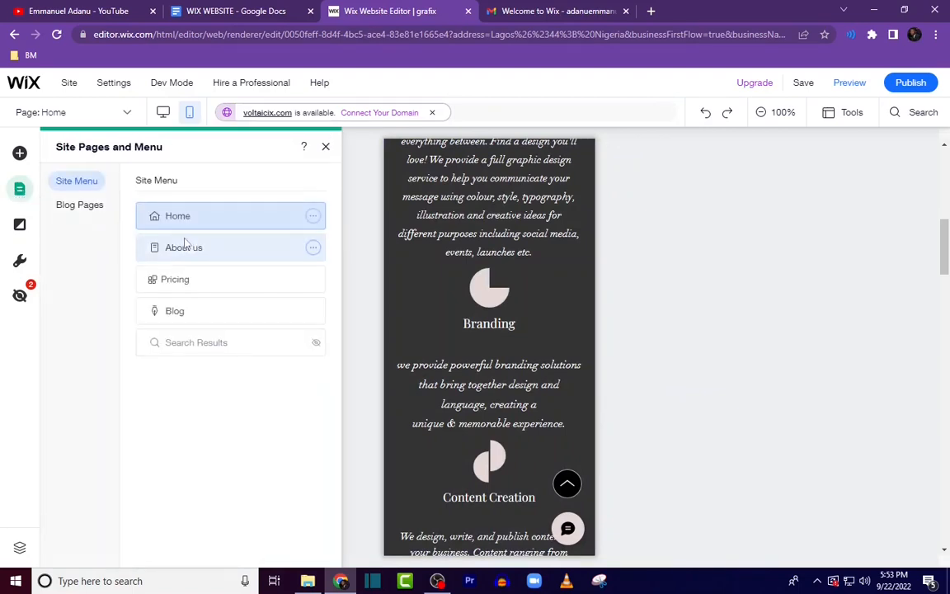
click(184, 247)
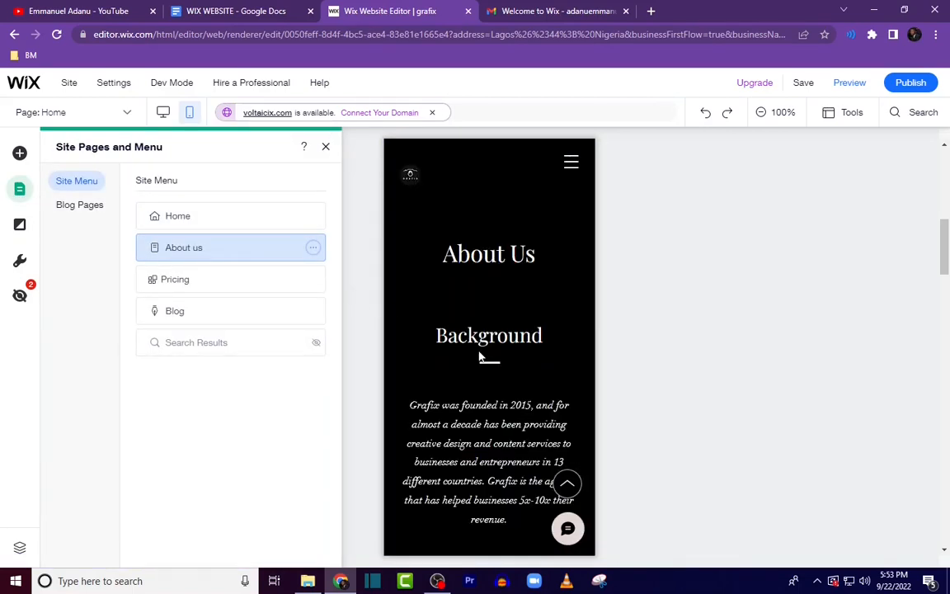
scroll(499, 387, down, 12)
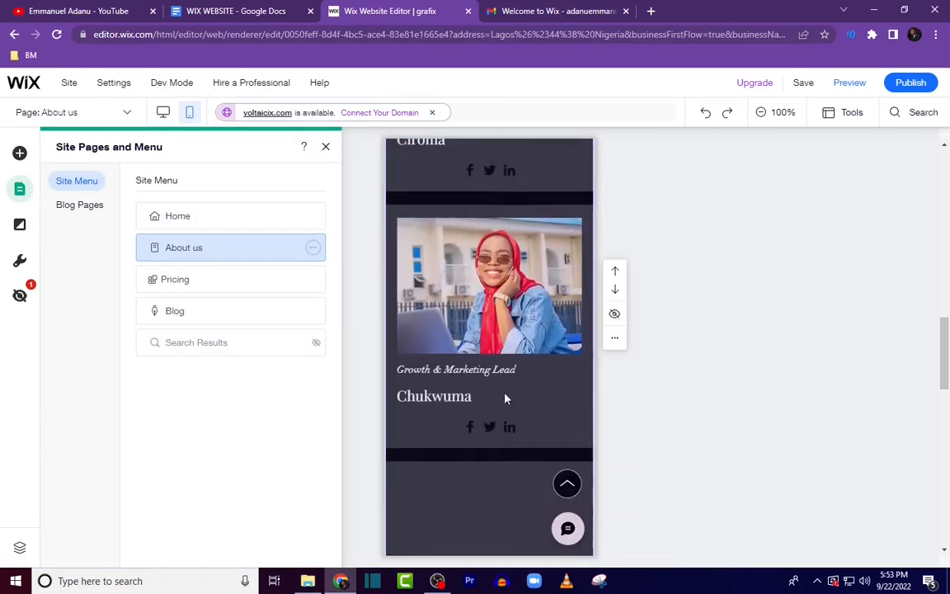
scroll(511, 429, up, 4)
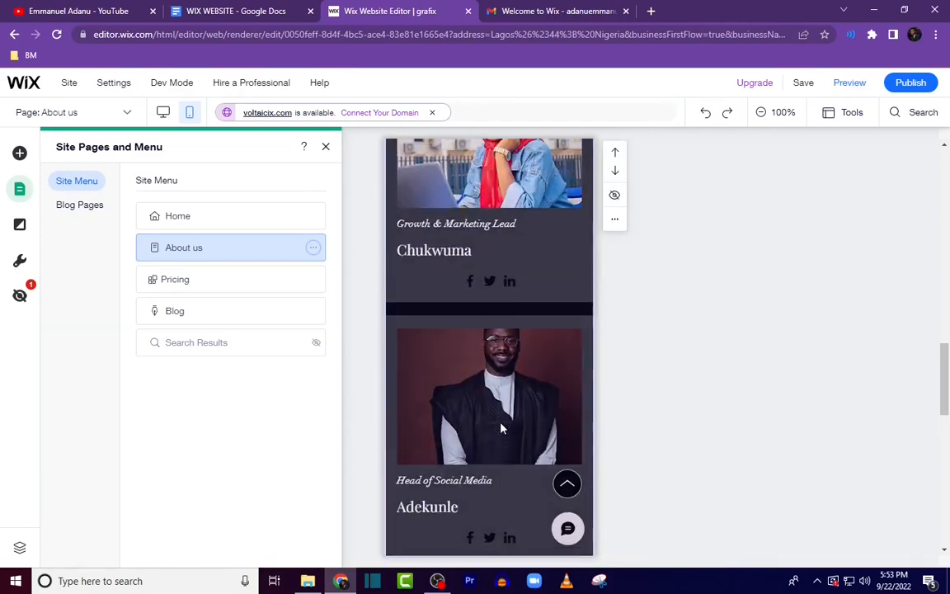
click(512, 324)
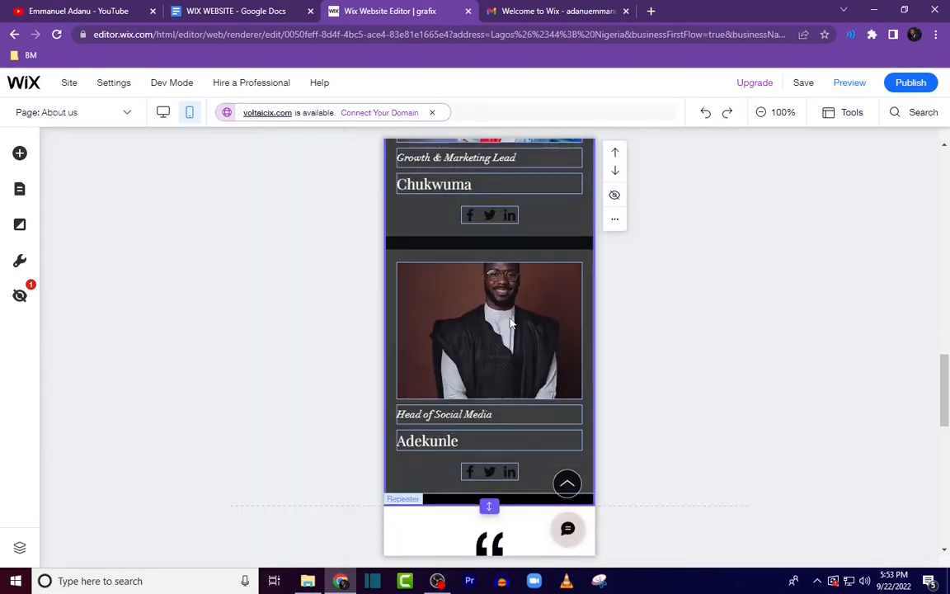
click(511, 323)
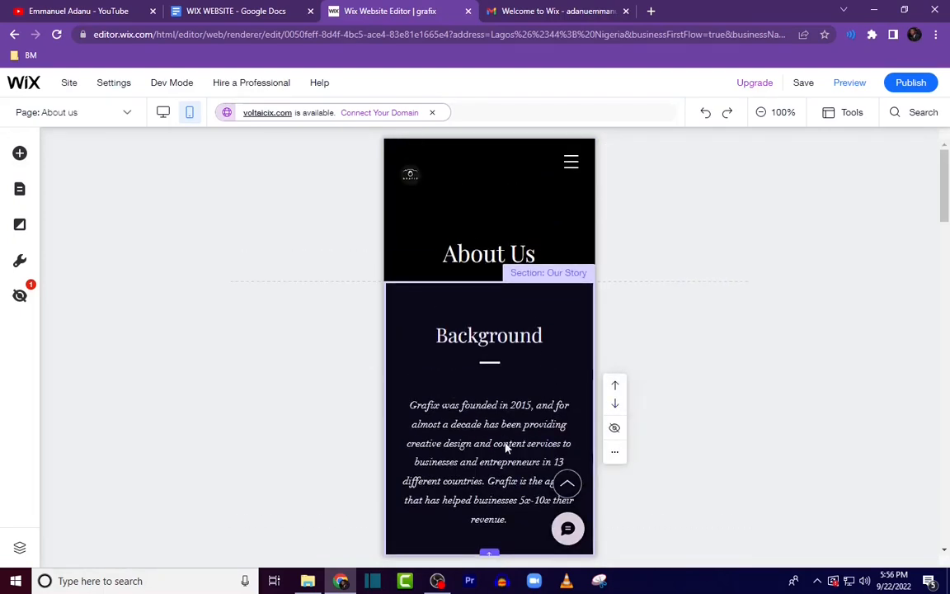
click(505, 344)
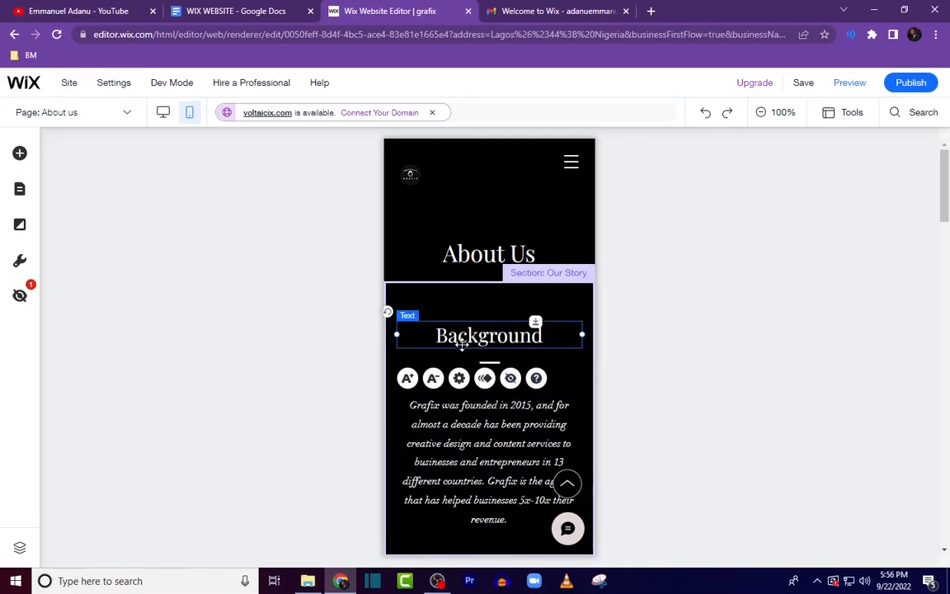
click(20, 189)
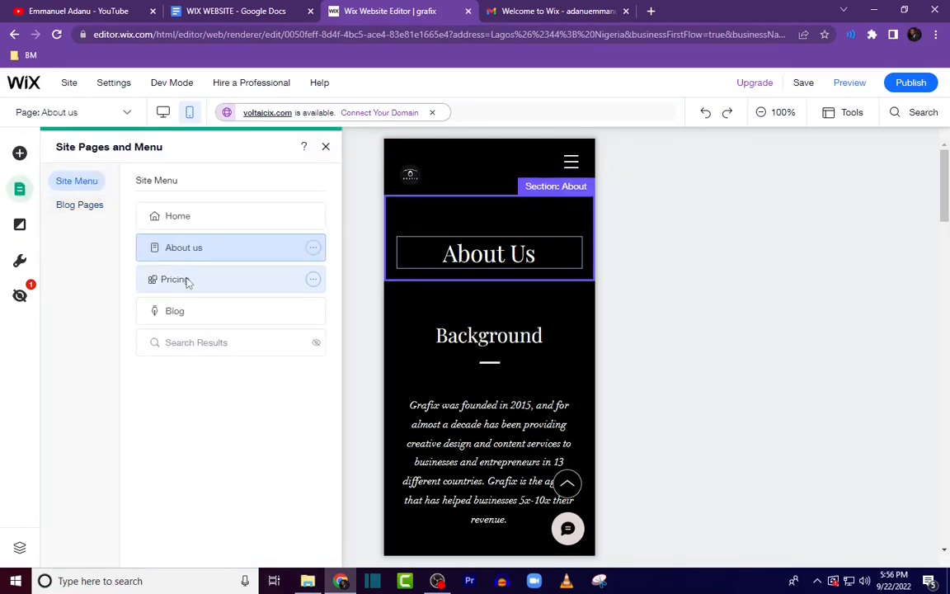
click(183, 314)
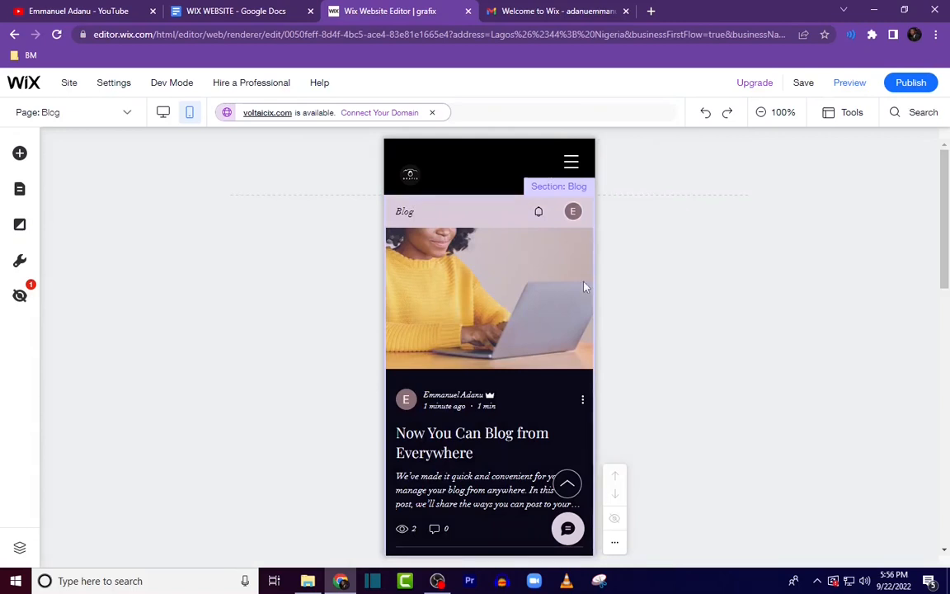
Step: Switch to desktop view, save the site to the free wixsite.com/grafix domain and publish it
click(162, 115)
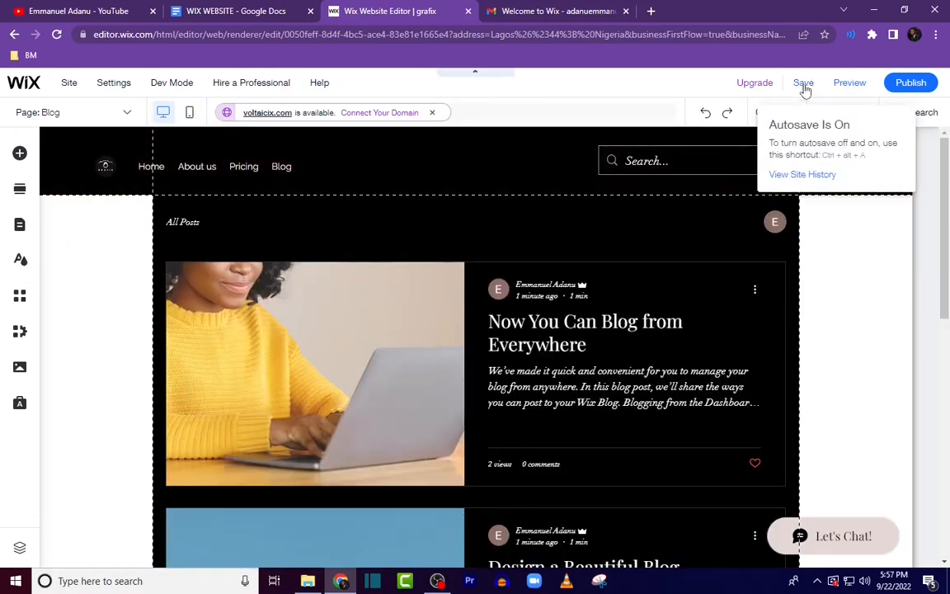
click(804, 85)
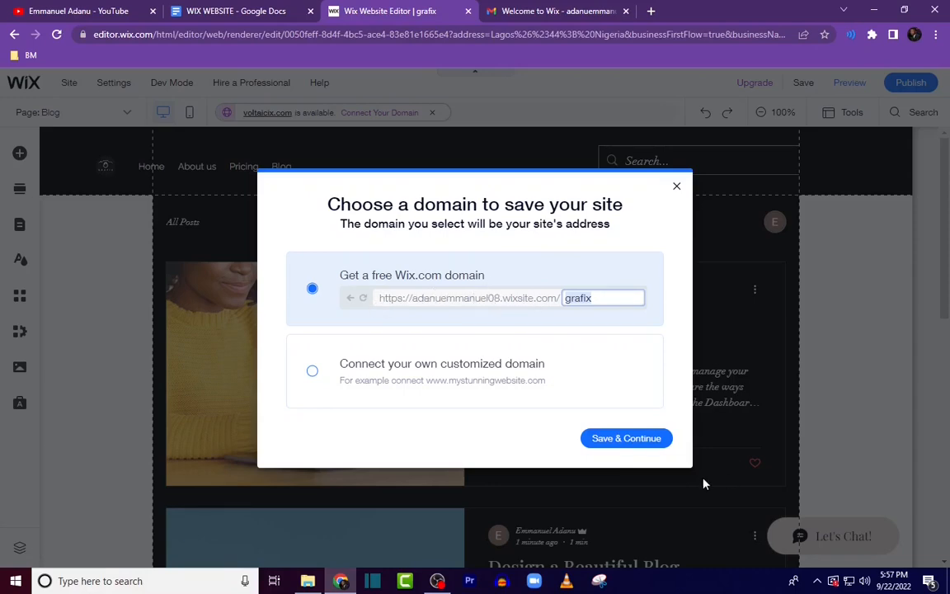
click(629, 442)
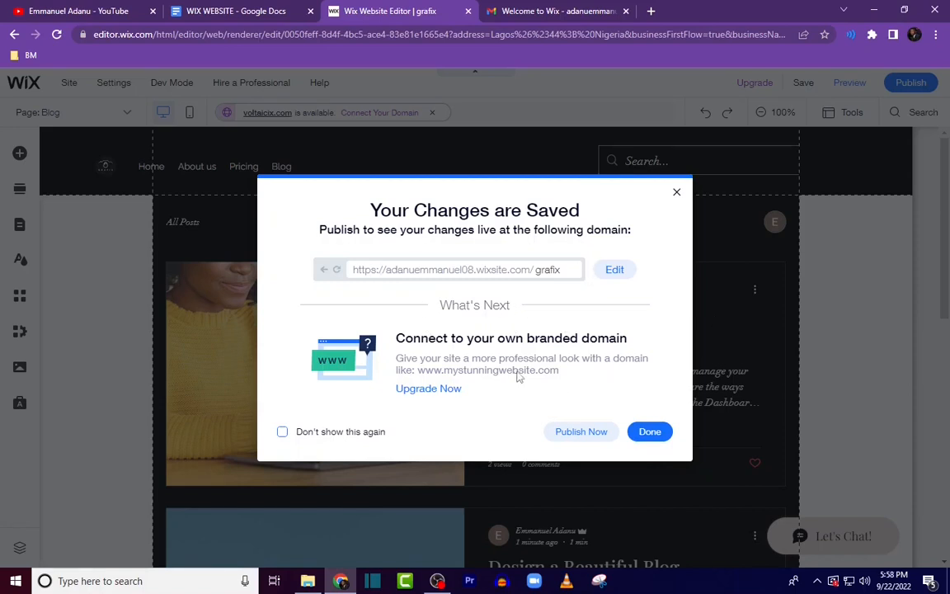
click(588, 433)
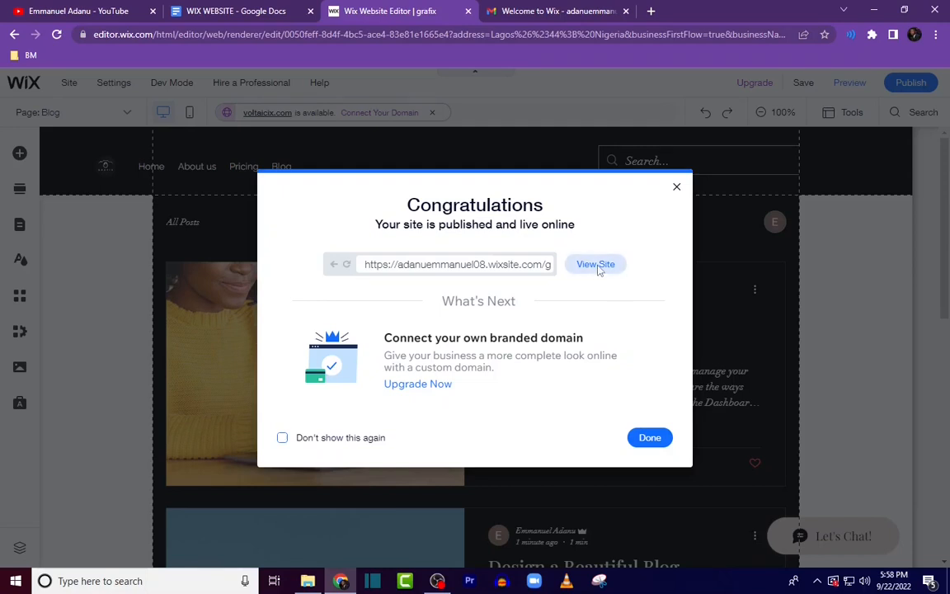
Step: View the published live site's Home page and switch to the Wix dashboard tab
click(597, 266)
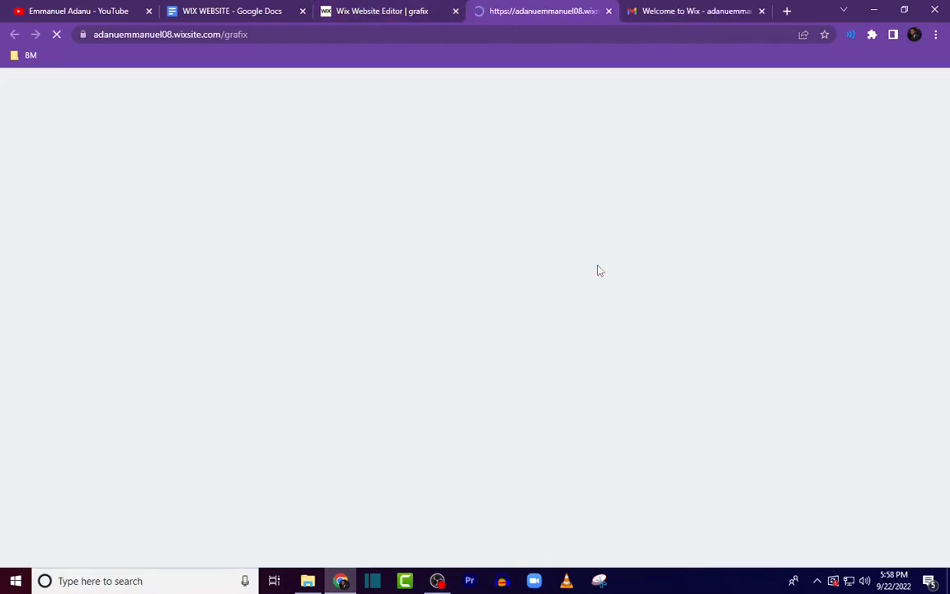
scroll(604, 305, down, 20)
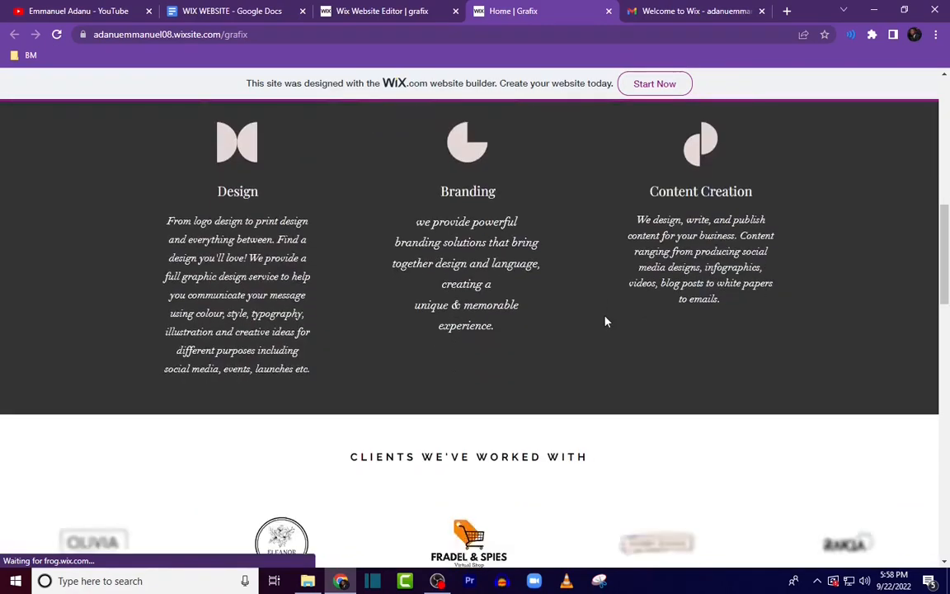
scroll(602, 330, up, 2)
scroll(602, 335, down, 4)
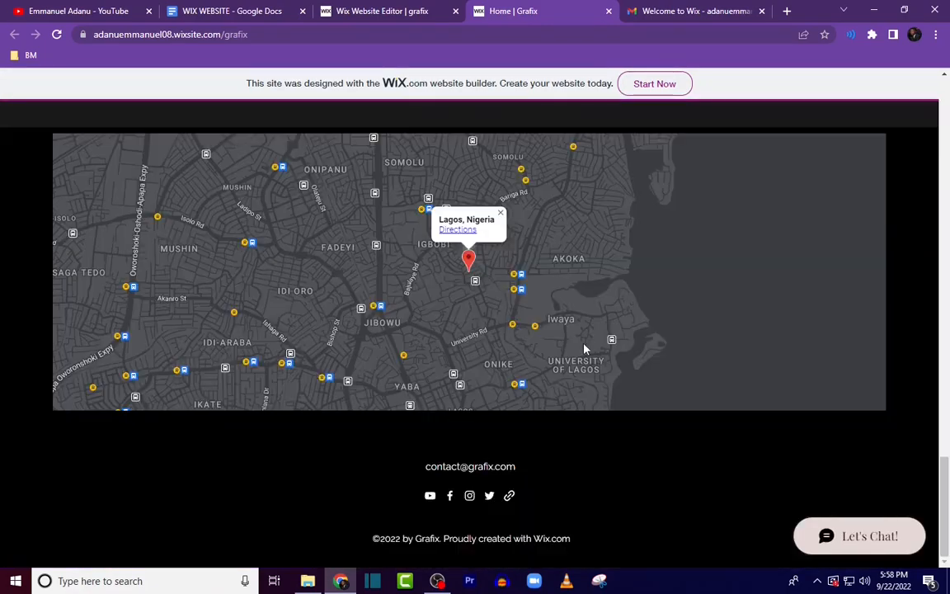
scroll(586, 346, up, 12)
scroll(588, 348, up, 8)
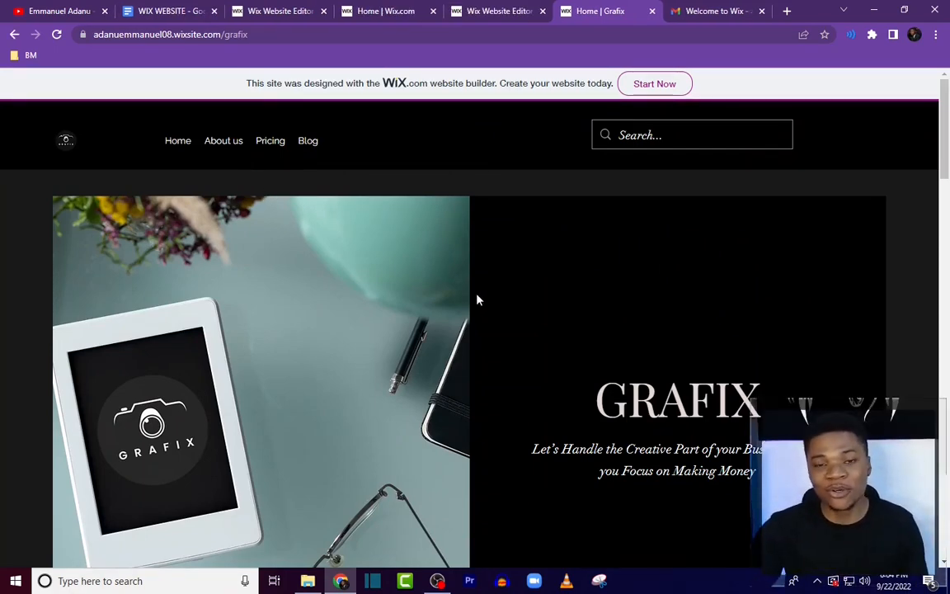
scroll(577, 387, down, 3)
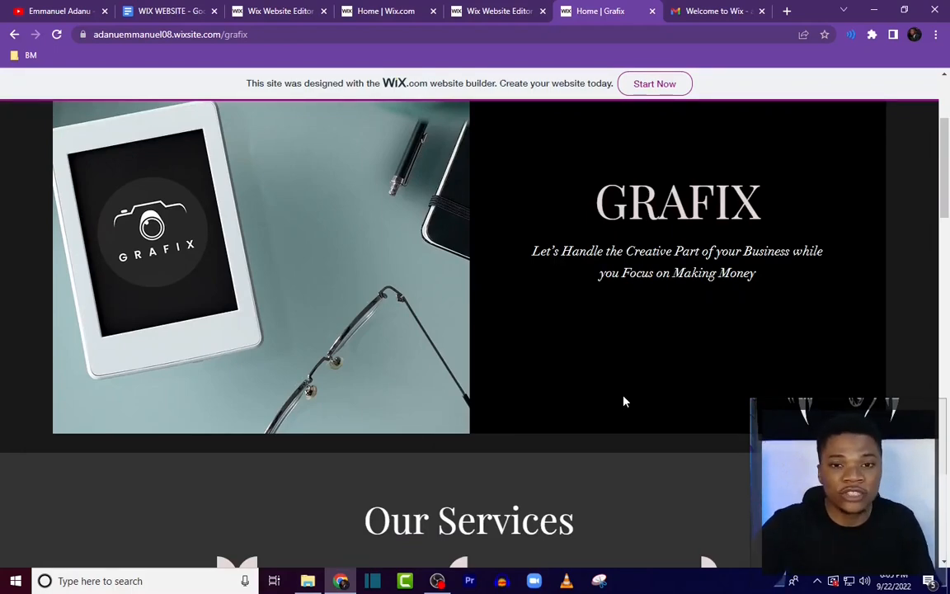
scroll(625, 404, up, 1)
scroll(625, 407, up, 1)
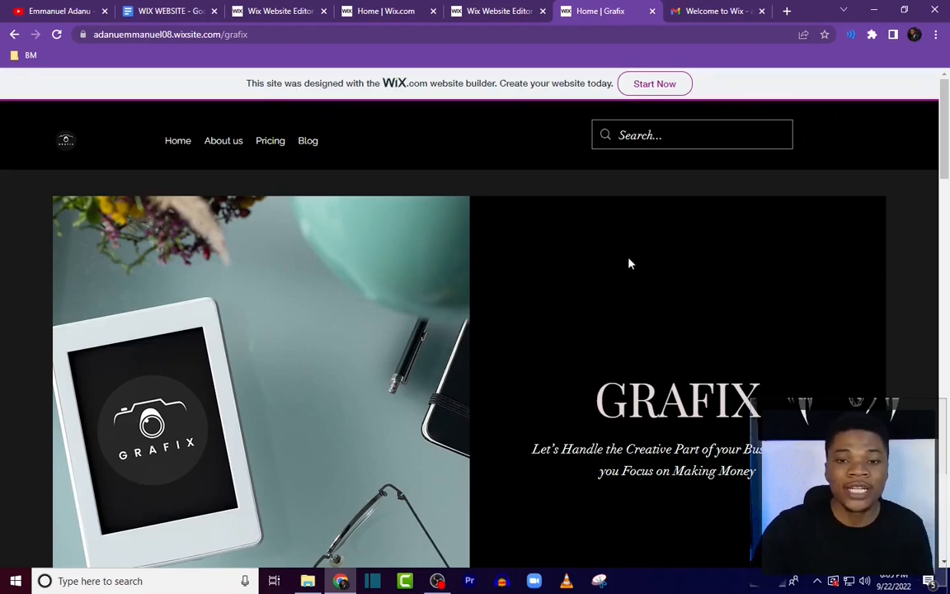
scroll(596, 429, down, 5)
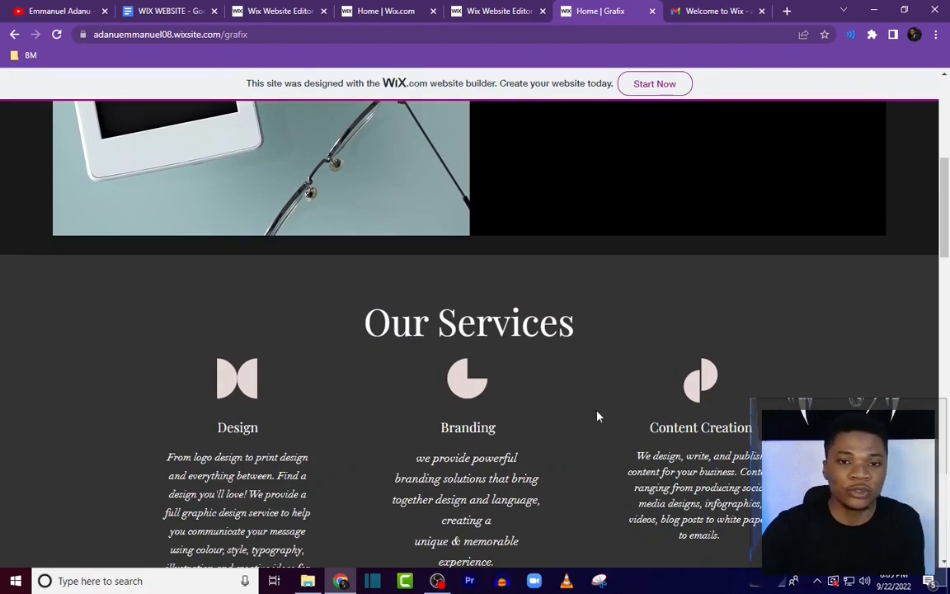
scroll(592, 431, up, 2)
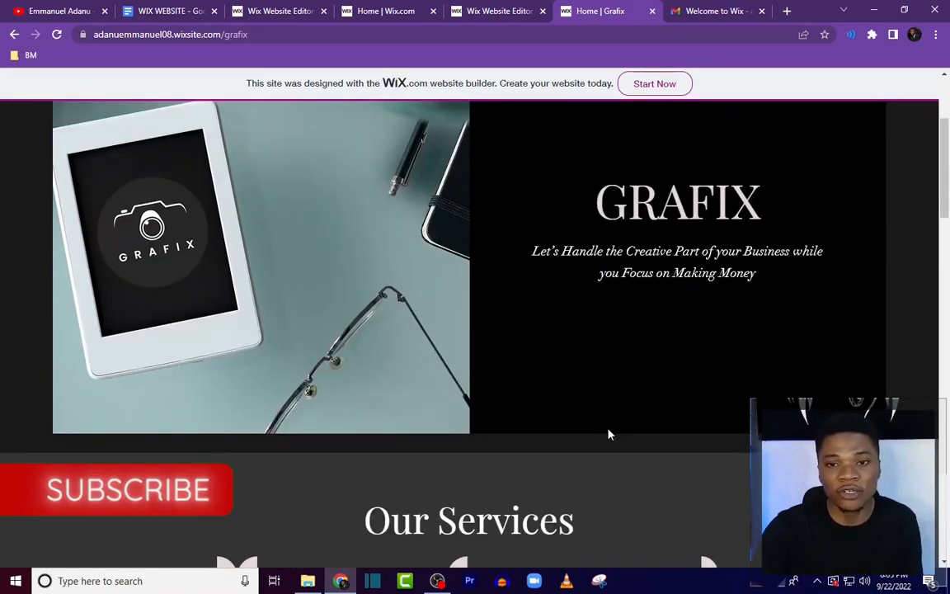
scroll(609, 434, down, 2)
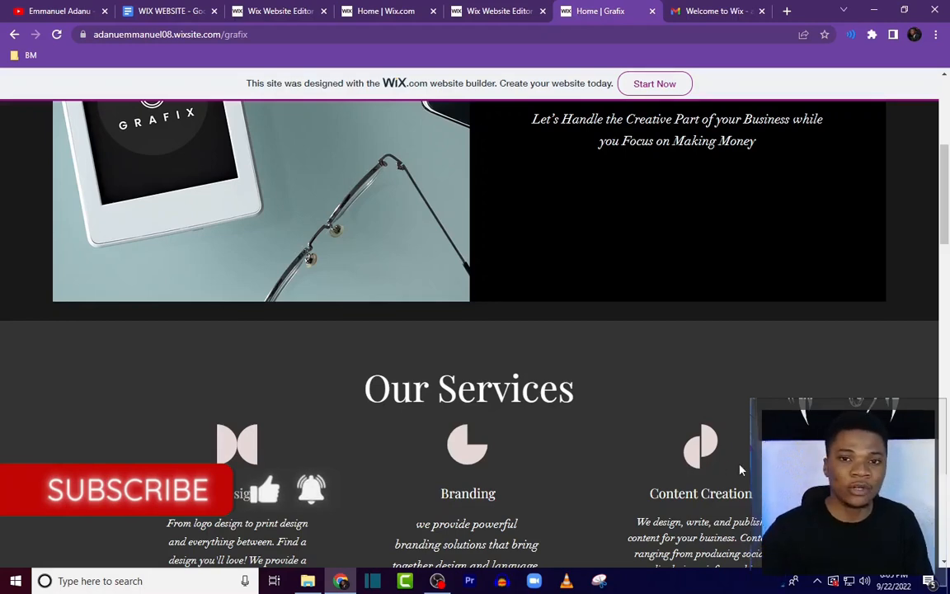
scroll(739, 467, up, 2)
click(531, 11)
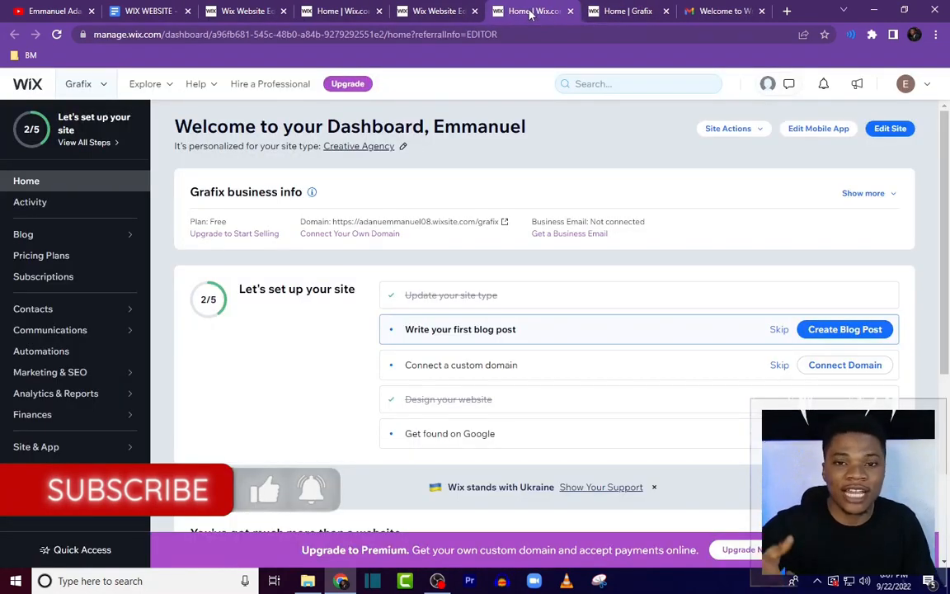